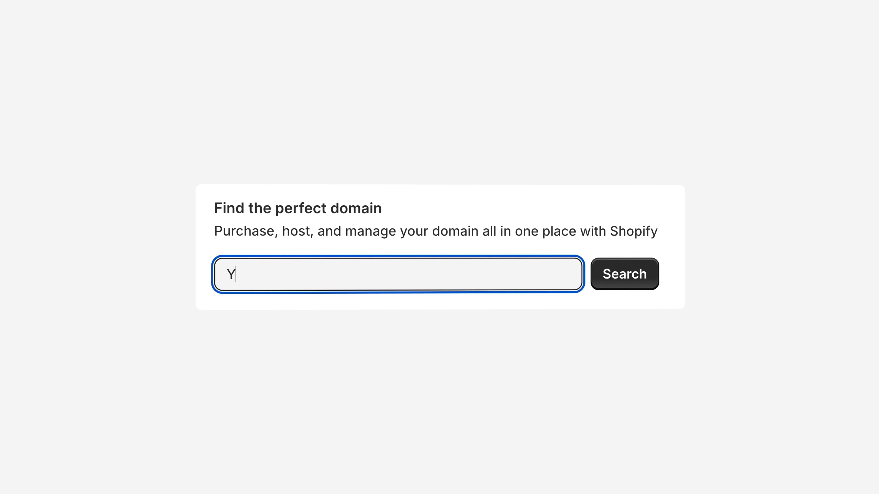
- Go through the demo screens, entering ourowndomain.com and choosing PayPal for checkout
type("ourowndomain.com")
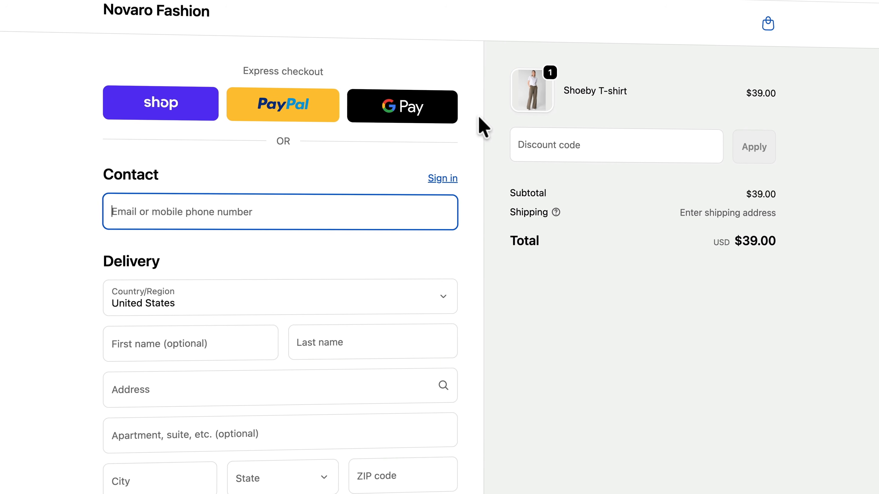
scroll(484, 128, "down", 10)
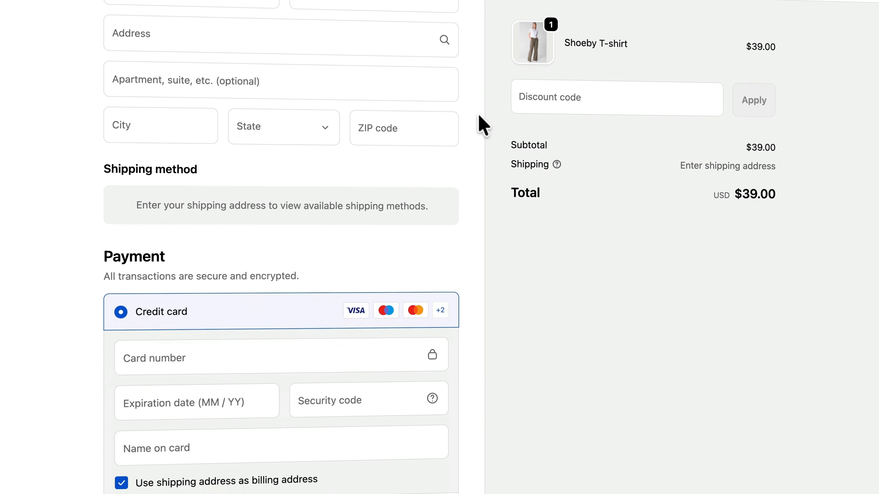
left_click(210, 410)
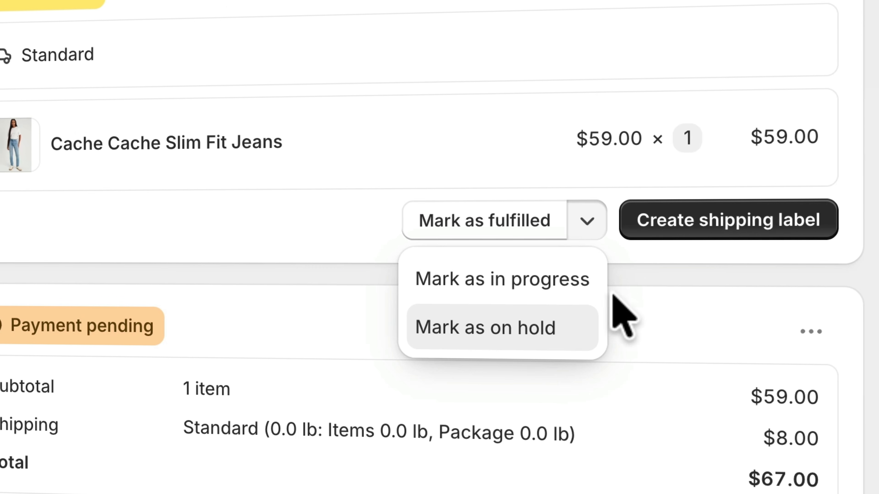
left_click(619, 298)
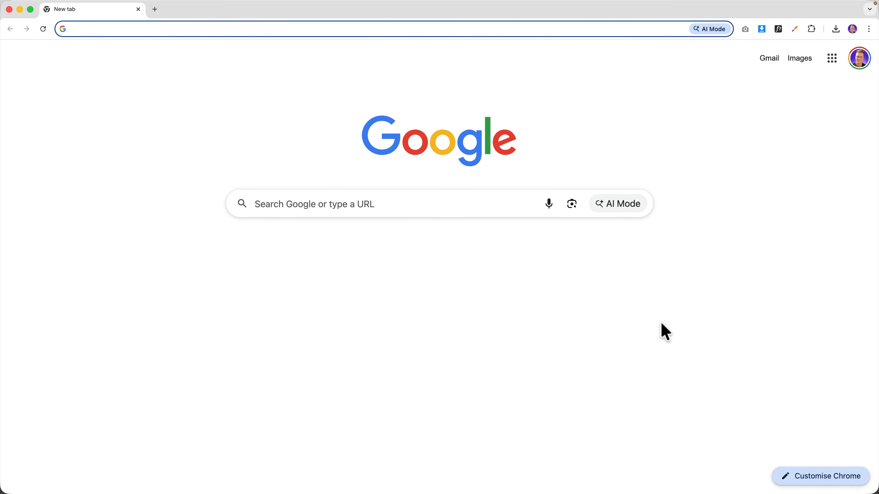
- Load ferdy.com/shopify in the new Chrome tab
type("ferdy")
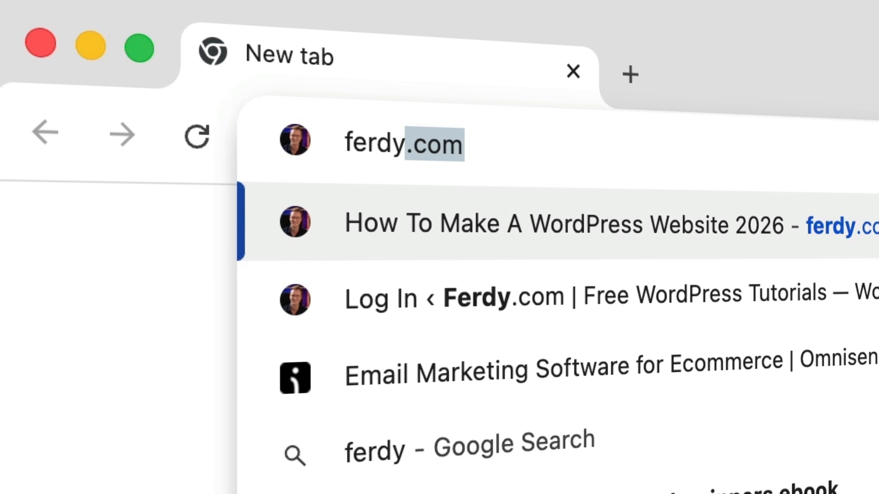
type(".com/shop")
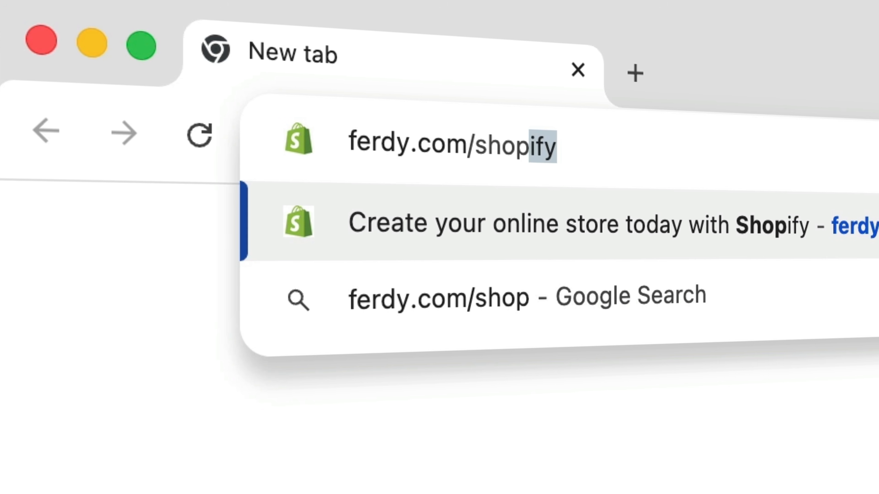
type("ify")
key("Return")
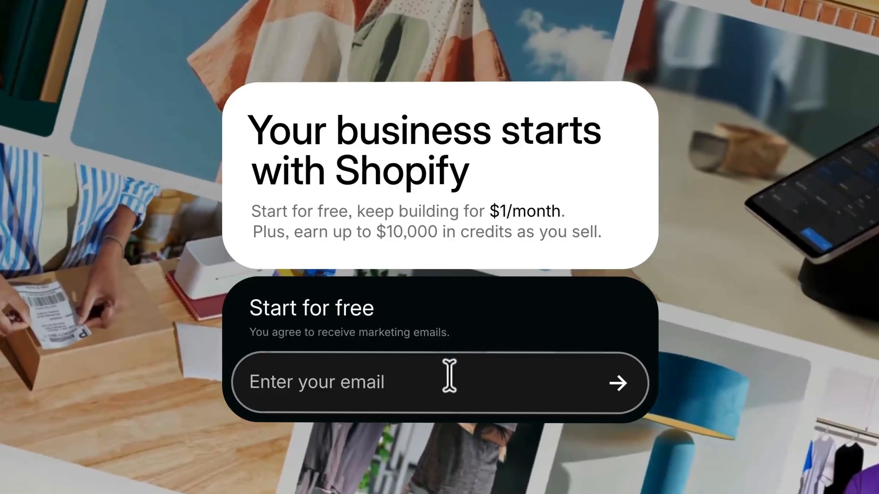
- Submit an email address for the free trial, then paste a password and create the account
left_click(449, 377)
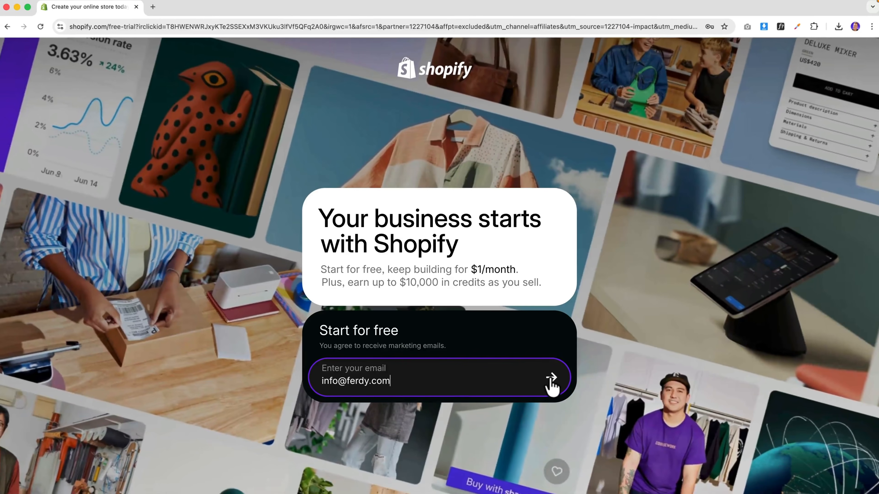
left_click(552, 378)
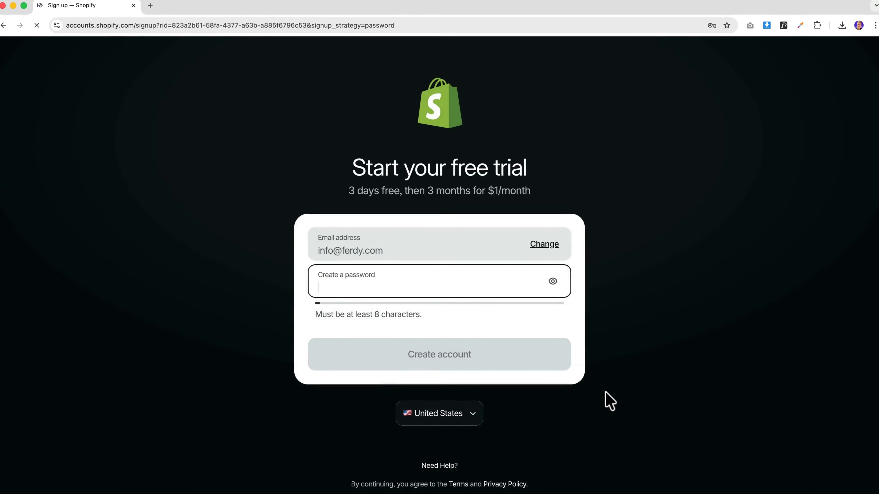
key("ctrl+v")
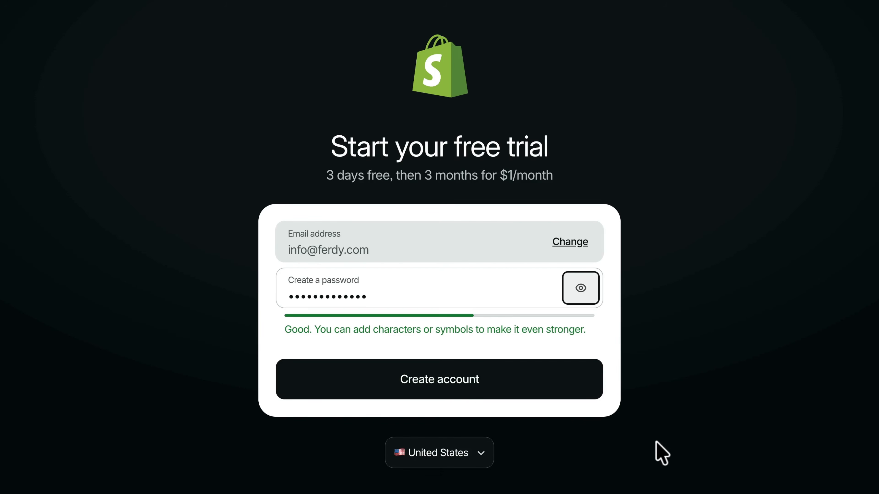
left_click(429, 392)
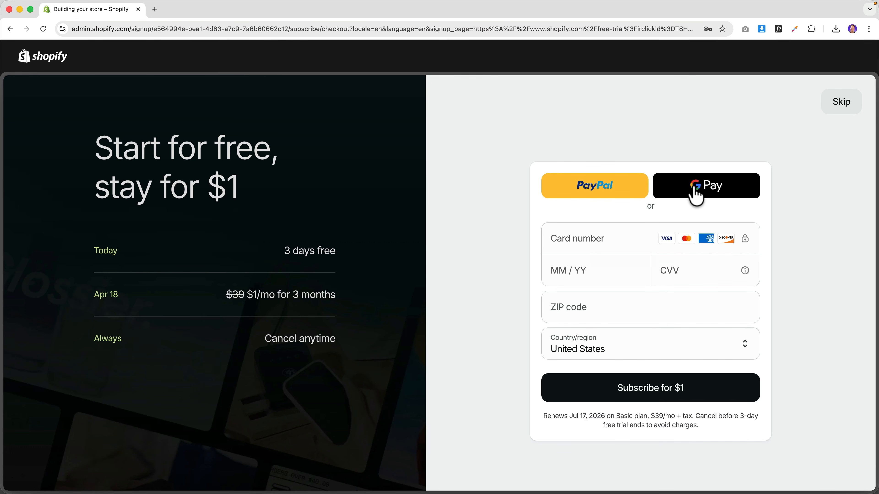
- Pay the $1 trial subscription with the saved card and select the Basic plan
left_click(582, 238)
left_click(616, 263)
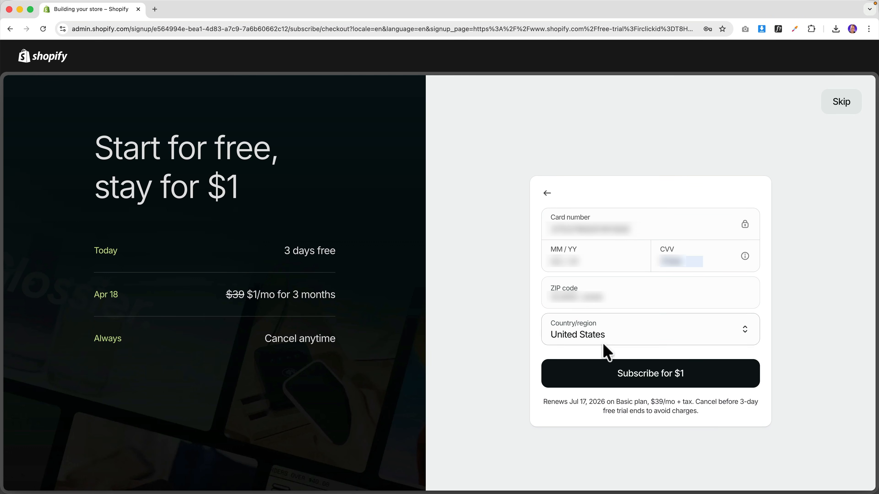
left_click(654, 381)
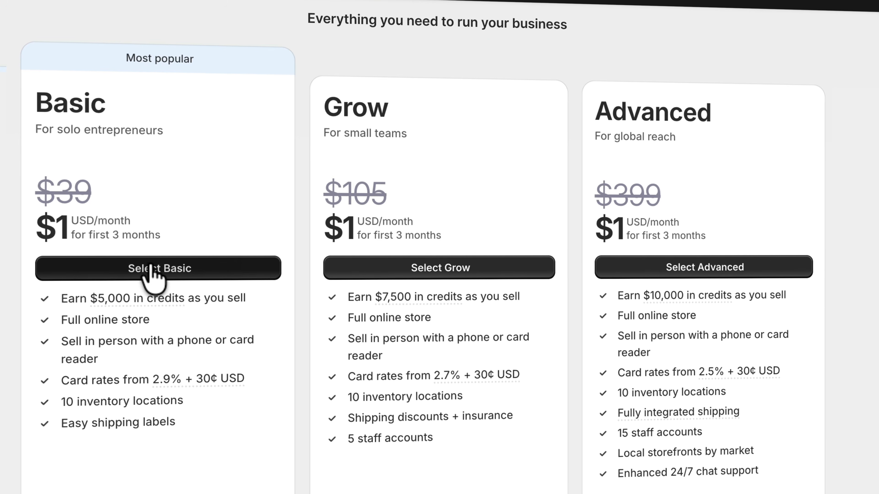
left_click(162, 269)
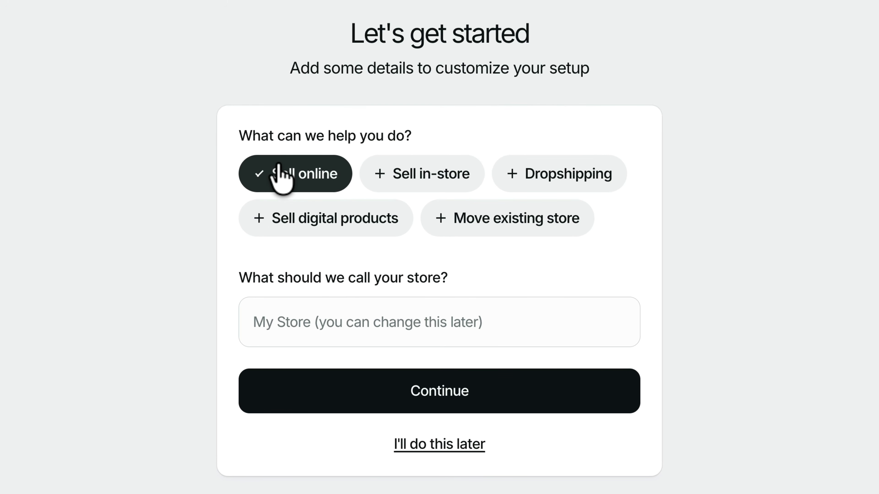
- Toggle the store goal chips so only Sell online remains selected
left_click(415, 172)
left_click(428, 175)
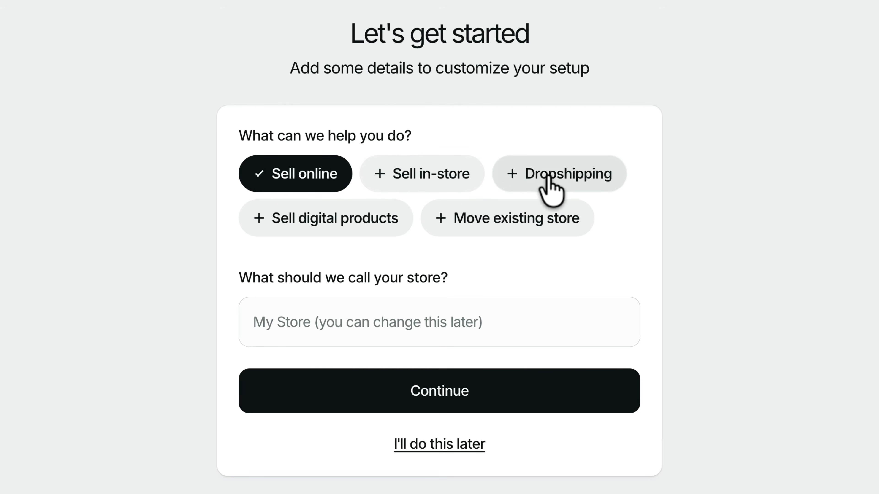
left_click(559, 175)
left_click(576, 176)
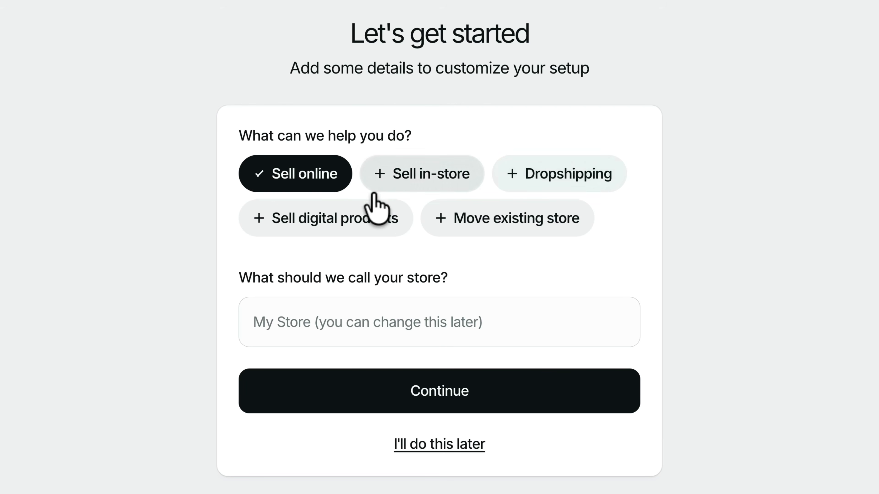
left_click(302, 218)
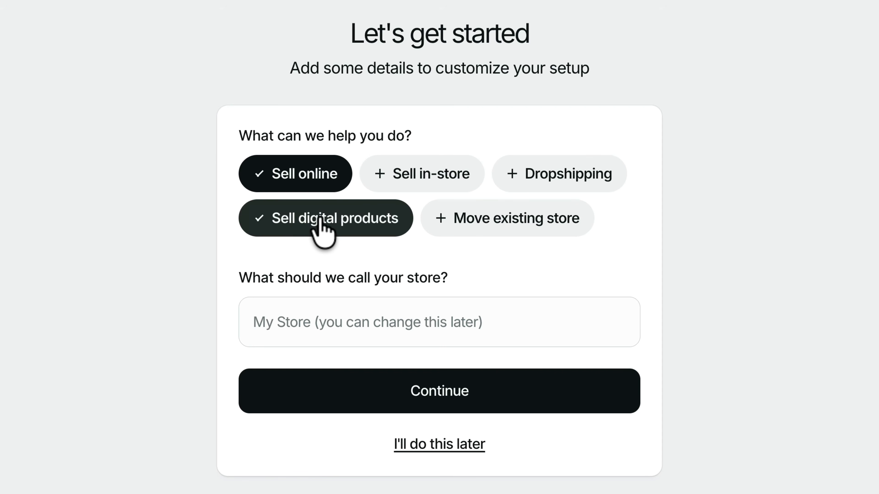
left_click(505, 218)
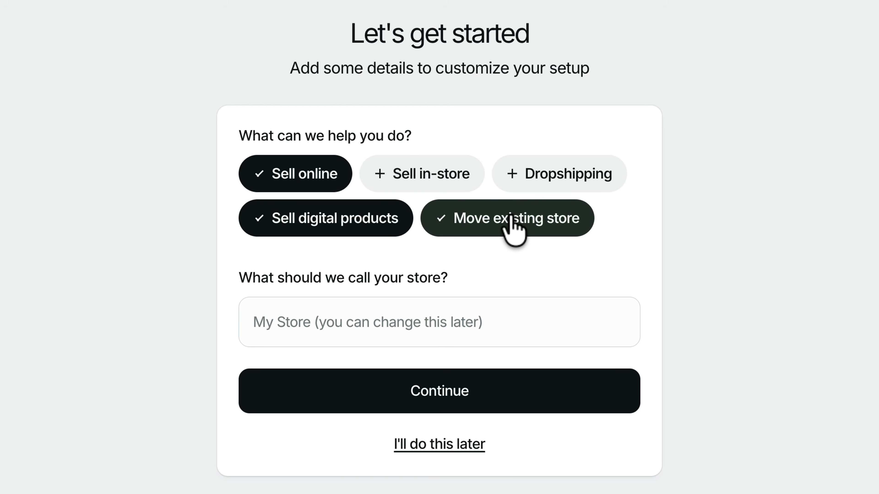
left_click(511, 223)
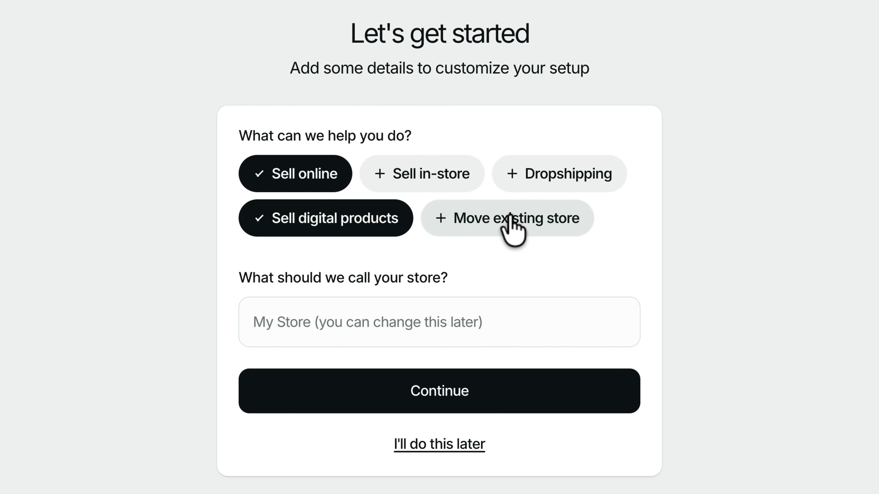
left_click(511, 220)
left_click(506, 221)
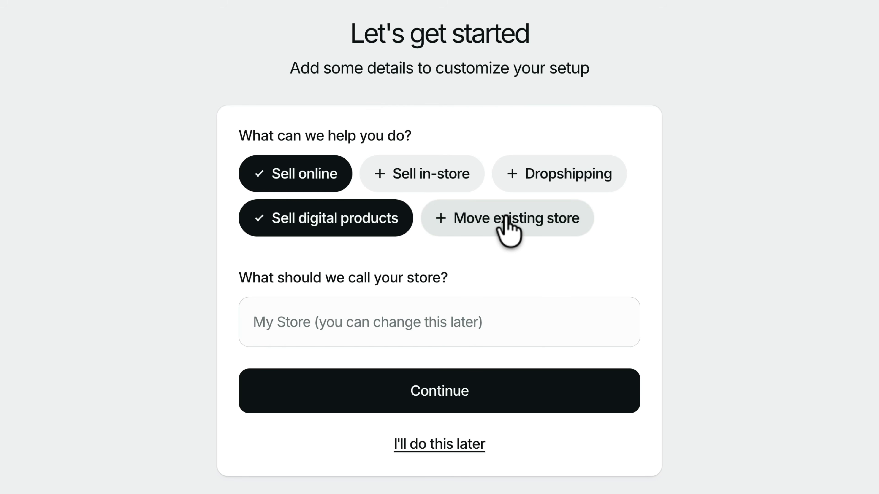
left_click(367, 219)
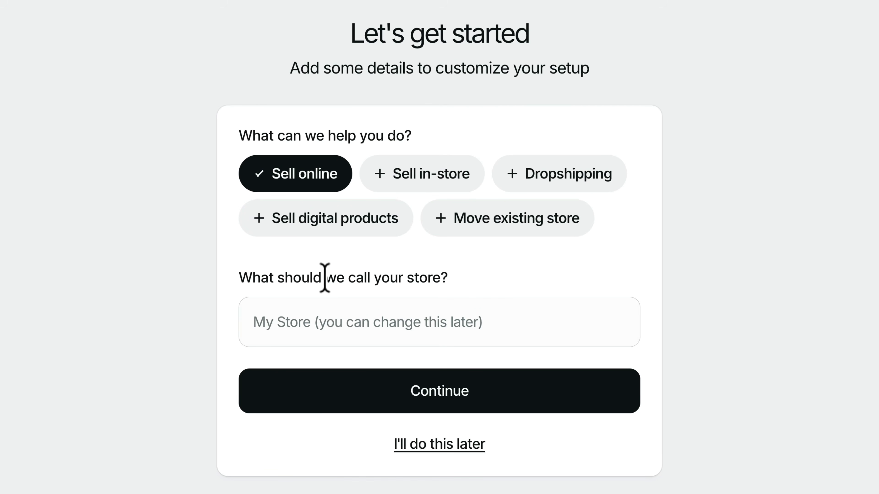
- Name the store Novaro and continue the setup
left_click(355, 331)
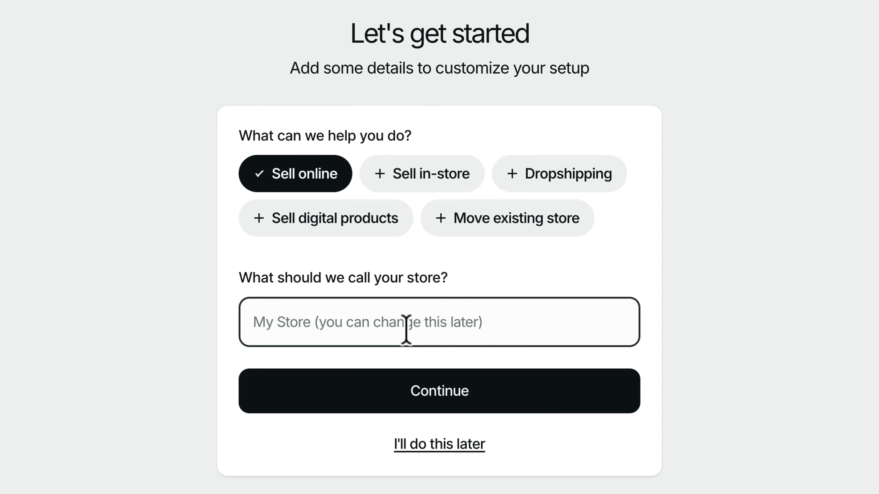
type("Novaro")
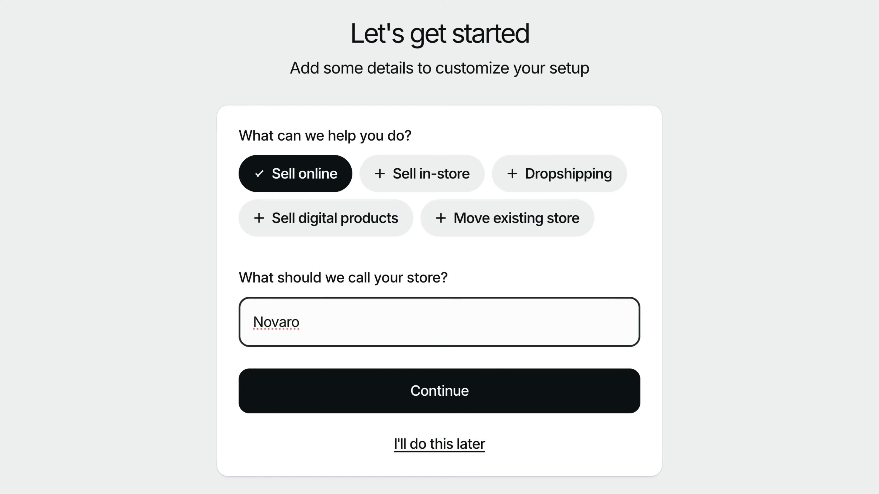
left_click(445, 395)
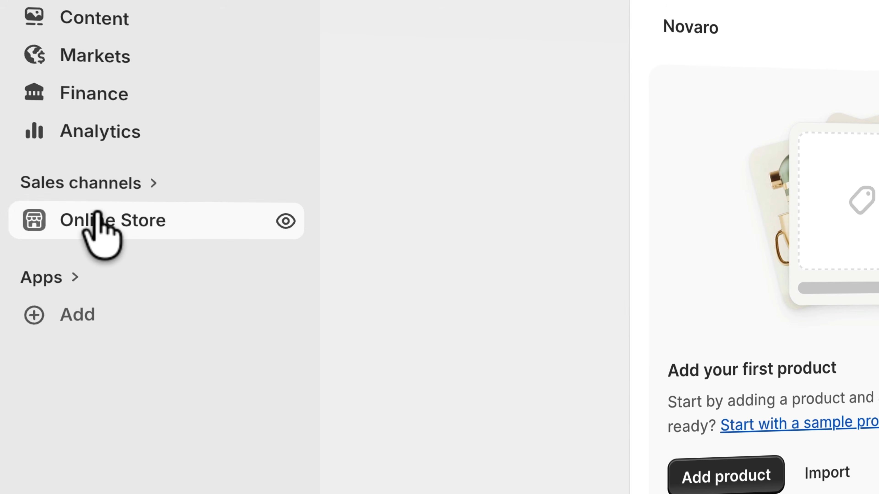
- Open the Online Store themes page, where Horizon is current, and go to the Theme Store
left_click(98, 216)
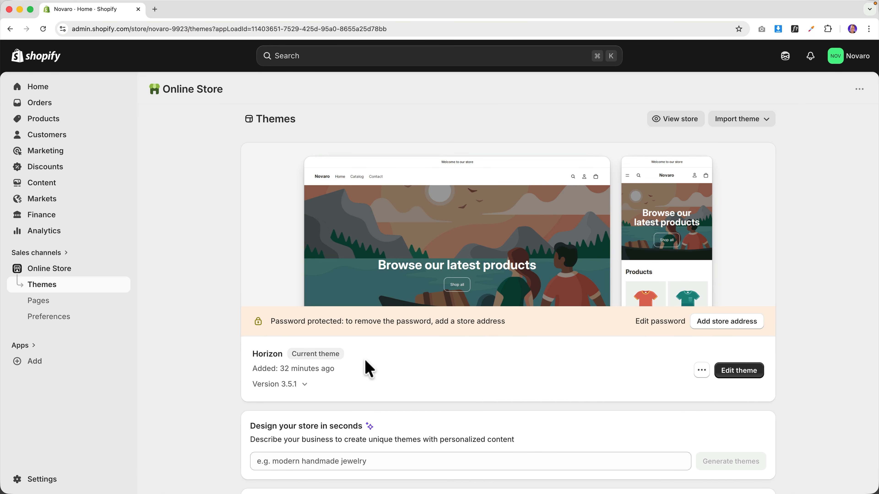
scroll(365, 362, "down", 9)
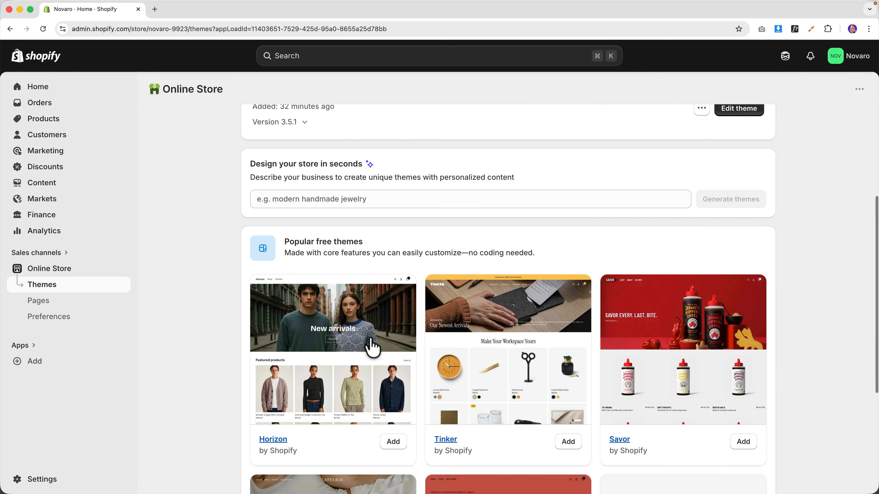
scroll(375, 327, "down", 5)
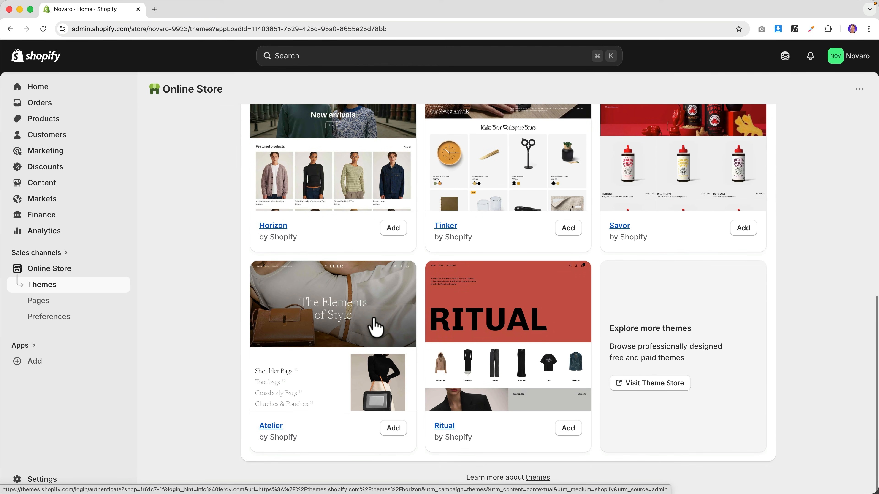
left_click(655, 384)
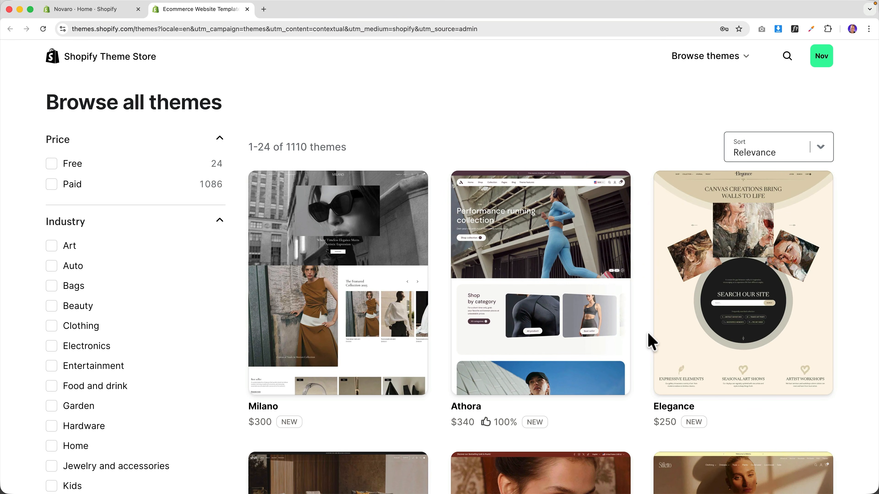
- Filter the Theme Store list to free themes only
scroll(651, 341, "down", 15)
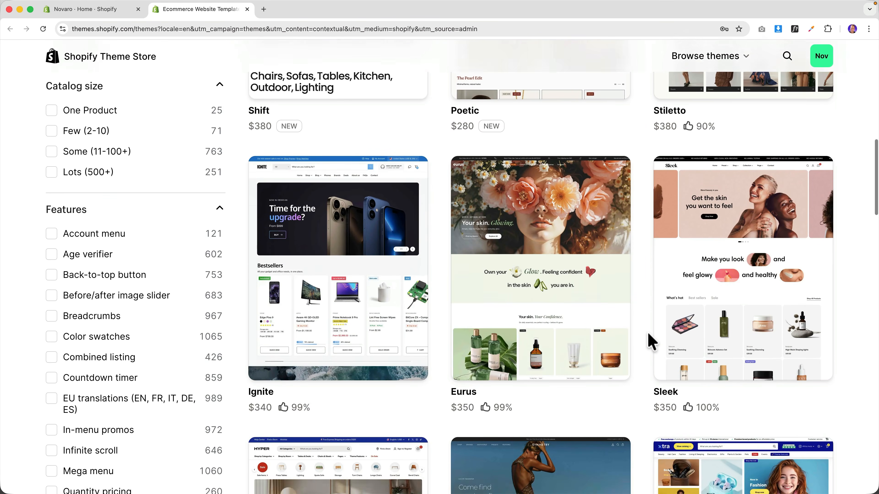
scroll(650, 341, "up", 17)
left_click(798, 149)
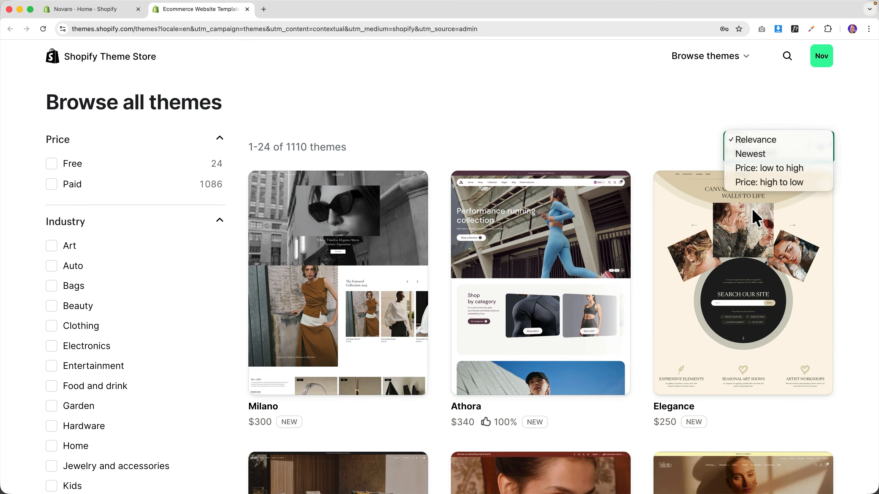
left_click(52, 184)
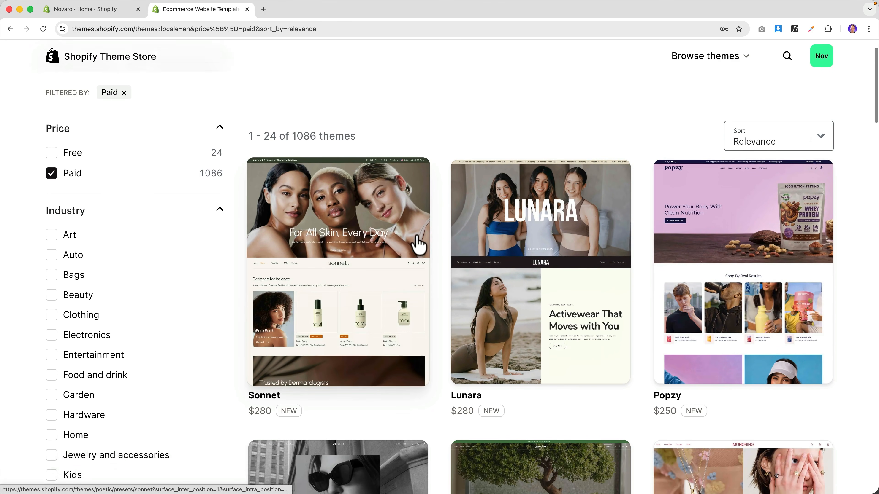
scroll(459, 241, "down", 20)
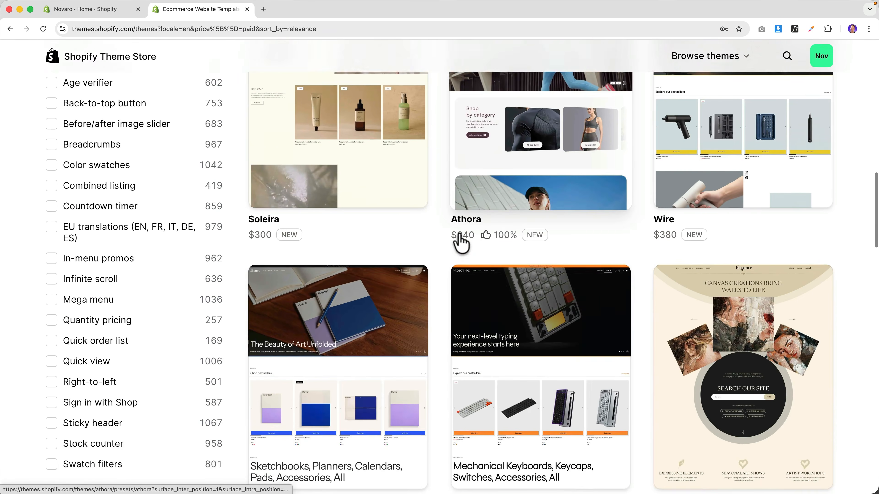
scroll(448, 241, "up", 20)
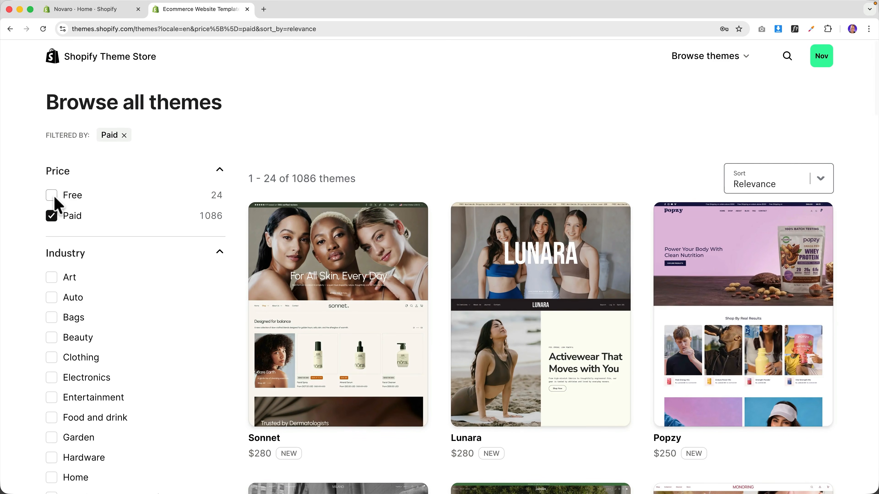
left_click(53, 196)
left_click(54, 215)
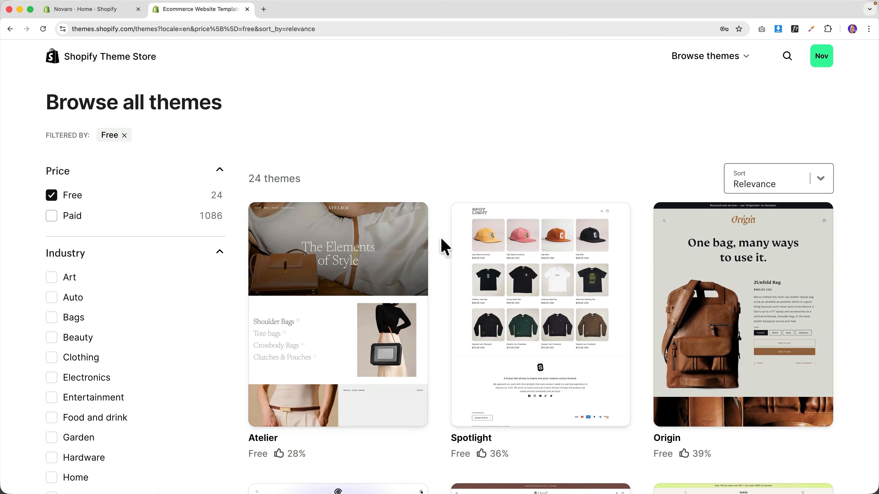
- Preview Dawn in mobile and desktop layouts, then browse its live demo
scroll(444, 246, "down", 15)
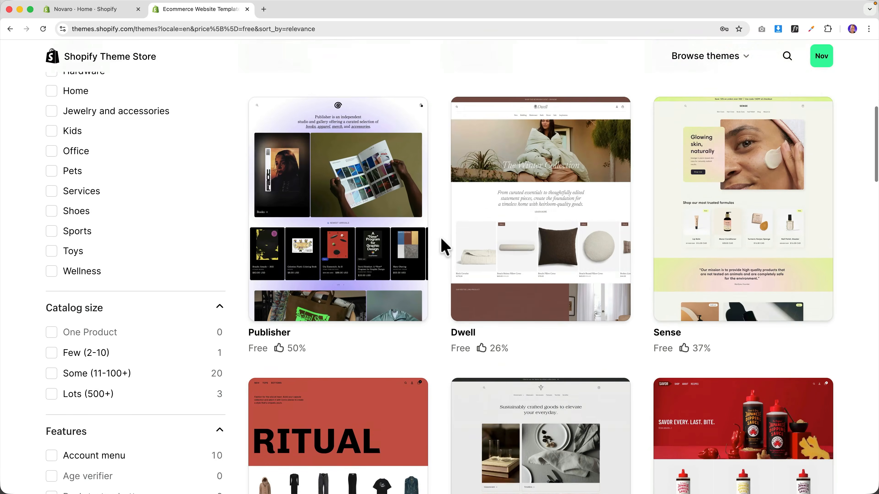
scroll(445, 247, "down", 12)
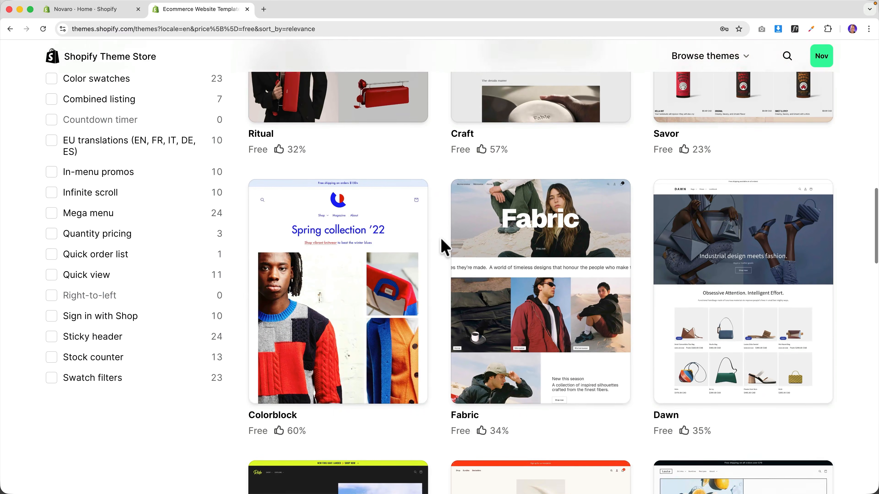
scroll(444, 247, "down", 8)
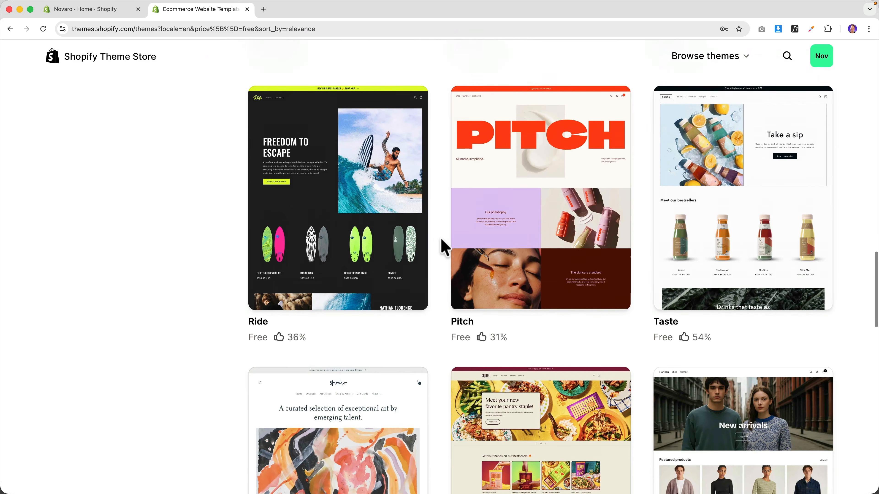
scroll(444, 247, "up", 6)
scroll(444, 247, "up", 3)
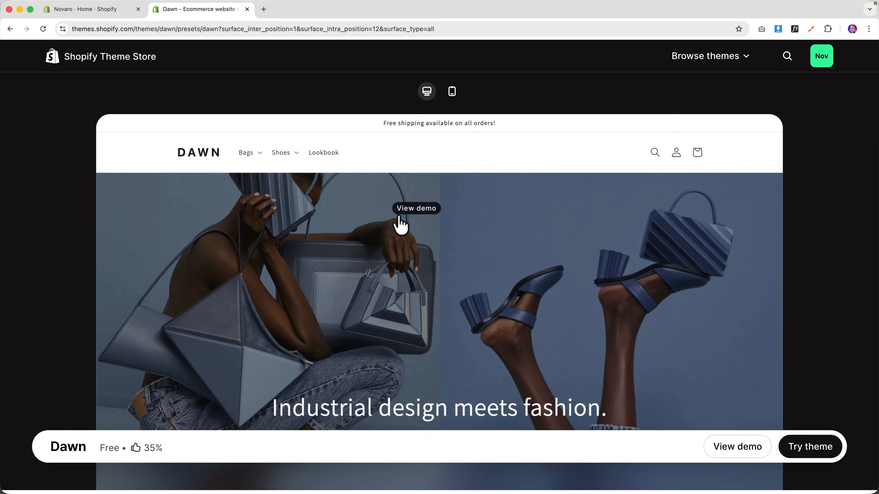
scroll(401, 225, "down", 6)
scroll(438, 208, "up", 6)
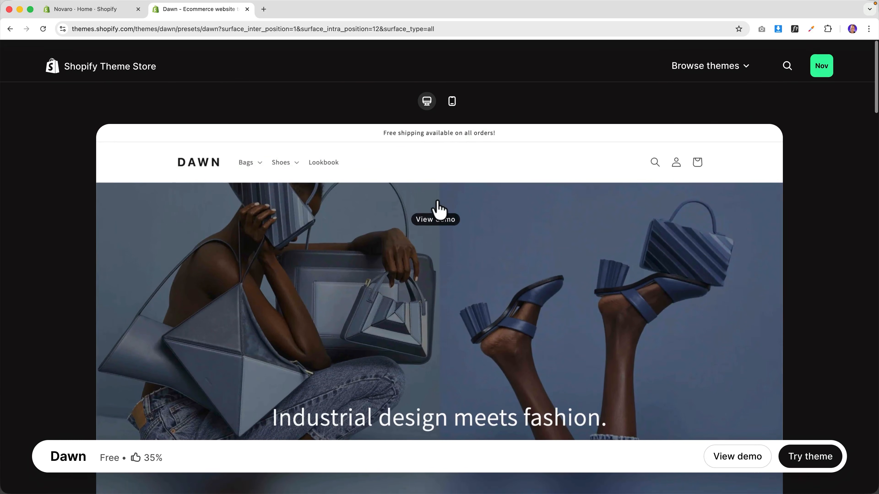
left_click(452, 92)
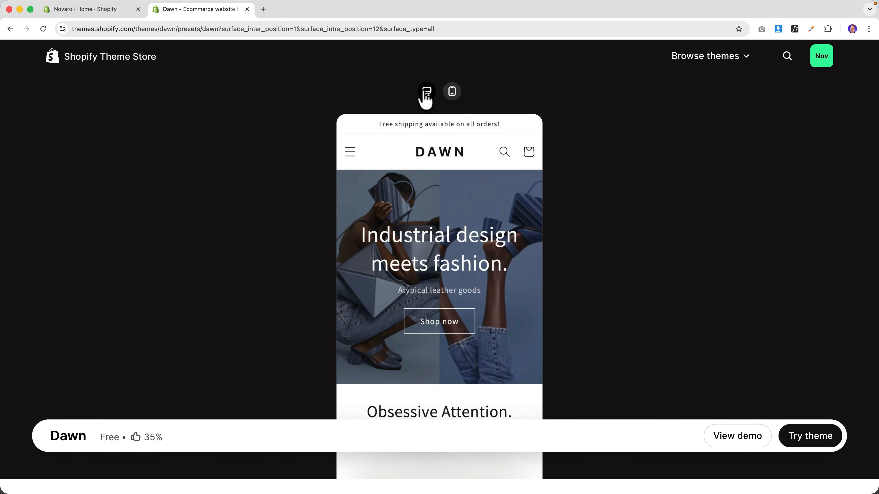
left_click(424, 93)
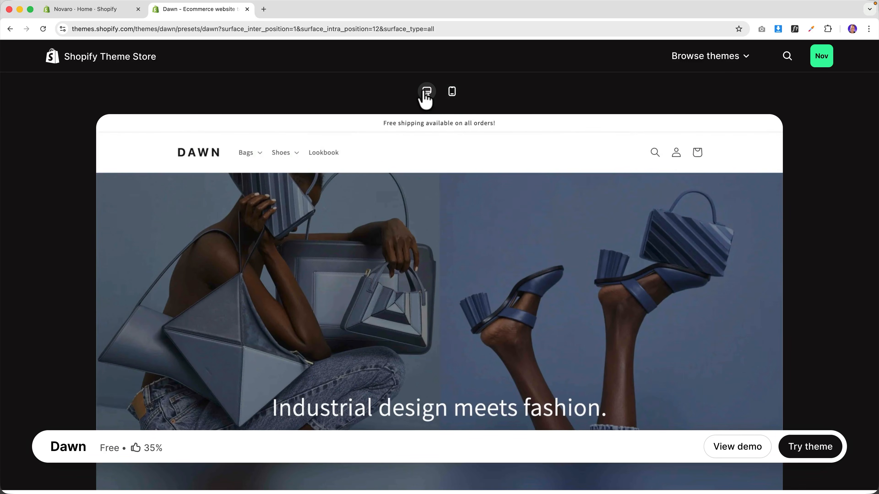
left_click(726, 452)
scroll(441, 301, "down", 5)
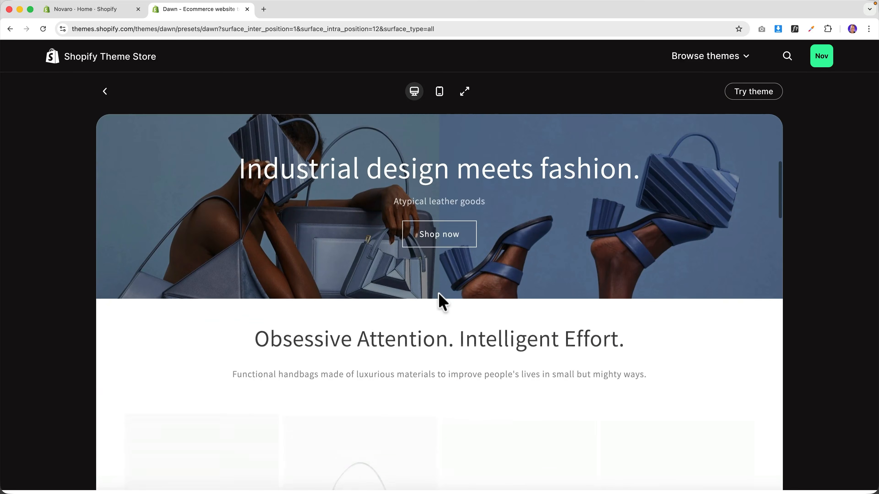
scroll(438, 294, "down", 10)
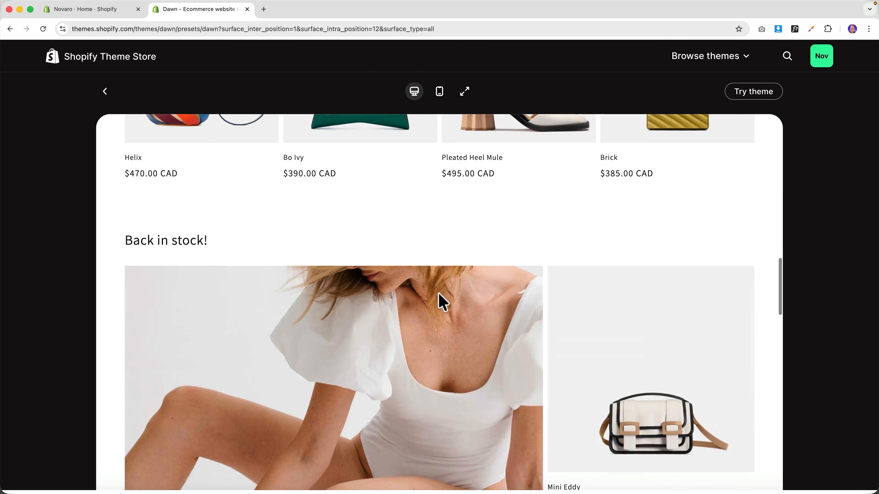
scroll(438, 293, "down", 15)
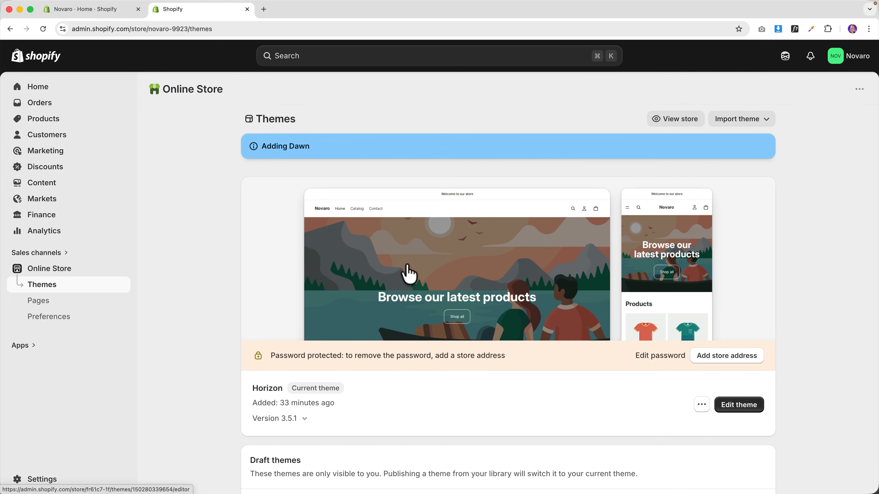
- Publish the Dawn theme as the current theme
scroll(407, 274, "down", 5)
scroll(407, 274, "down", 2)
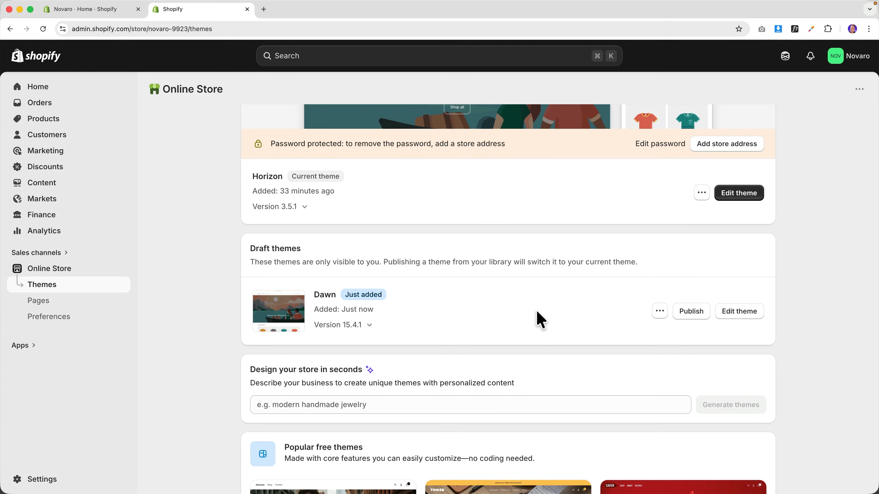
left_click(695, 313)
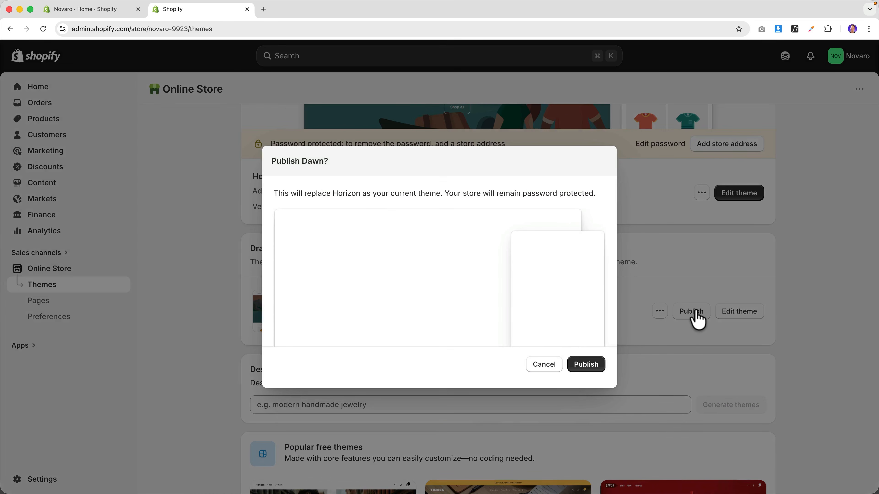
left_click(585, 366)
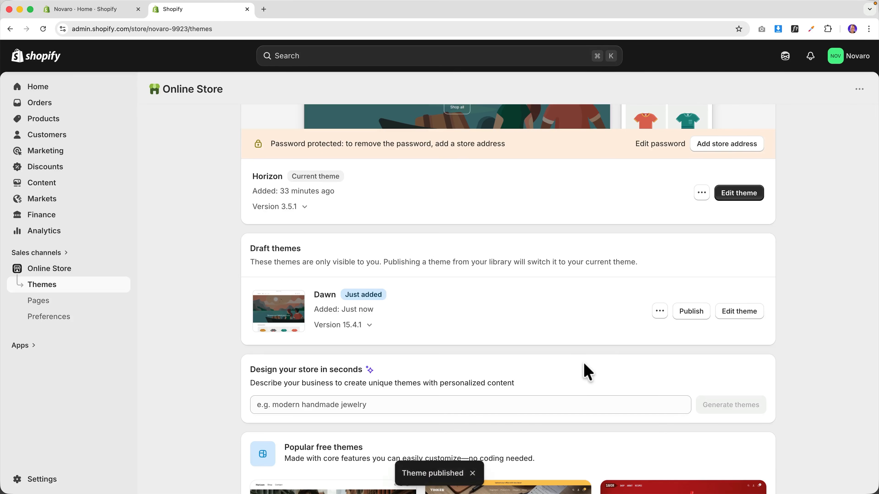
- Publish Horizon again so it replaces Dawn as the current theme
scroll(532, 329, "up", 5)
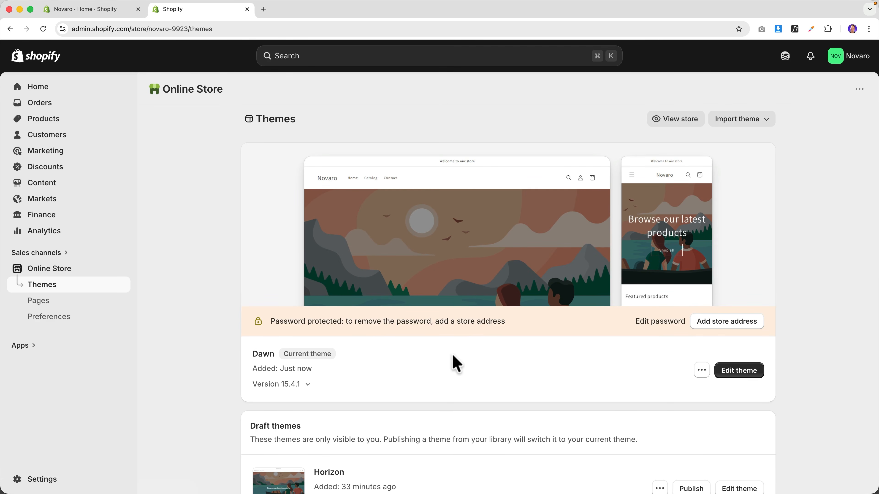
scroll(355, 243, "down", 1)
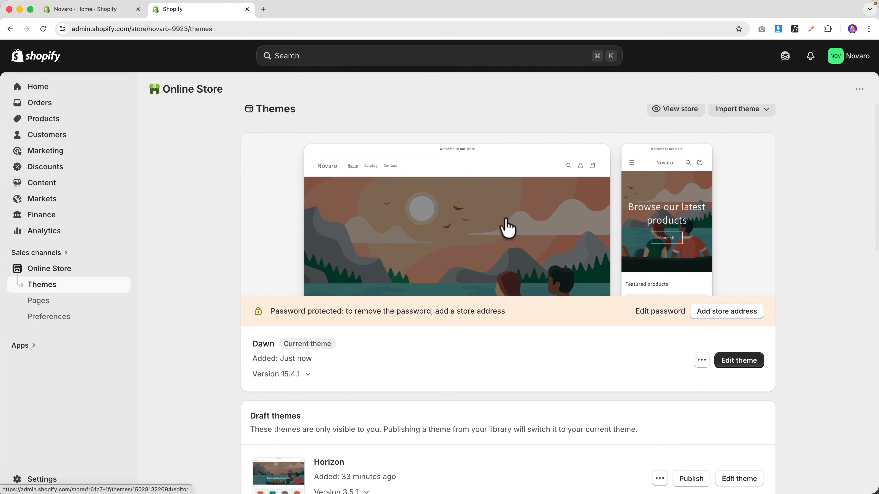
scroll(508, 226, "down", 5)
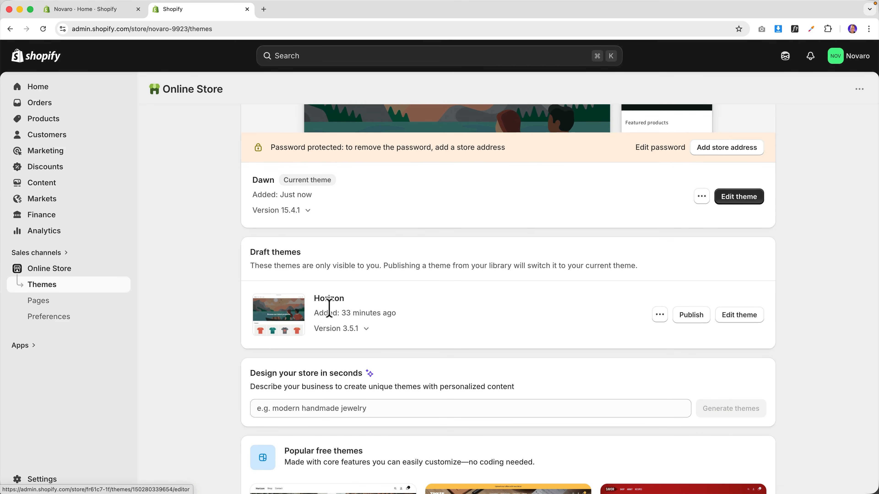
scroll(313, 309, "up", 5)
scroll(311, 308, "down", 6)
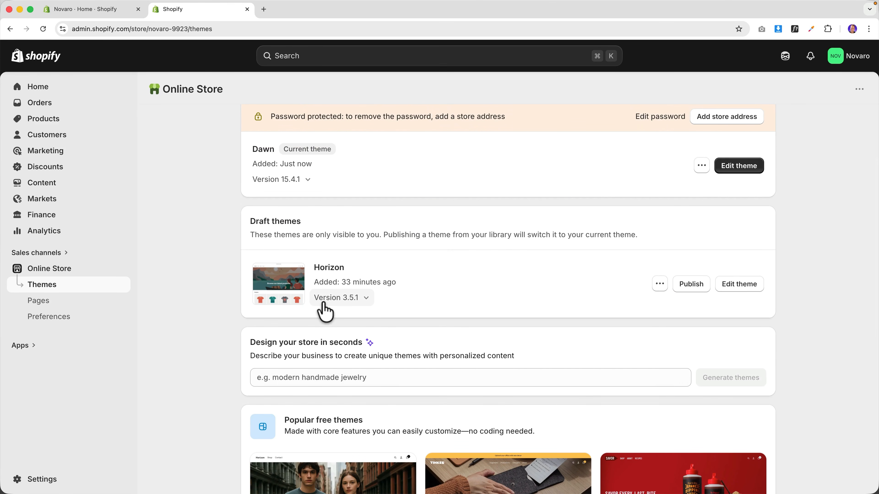
left_click(690, 285)
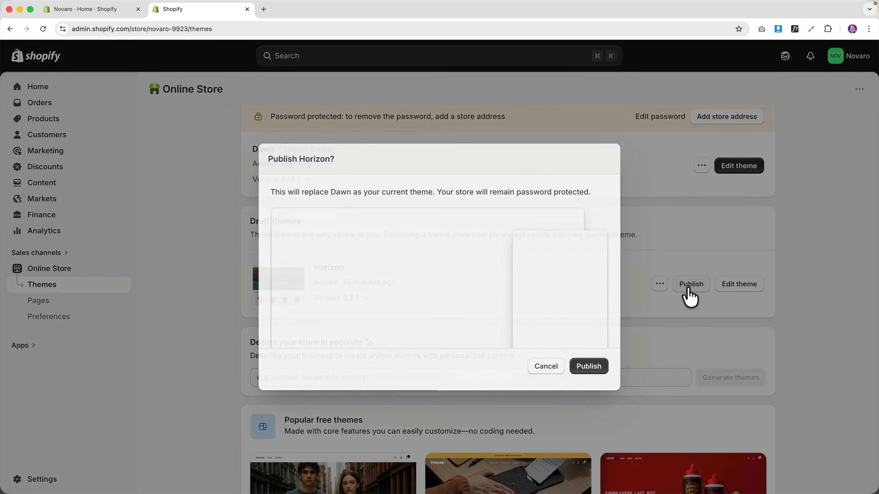
left_click(586, 364)
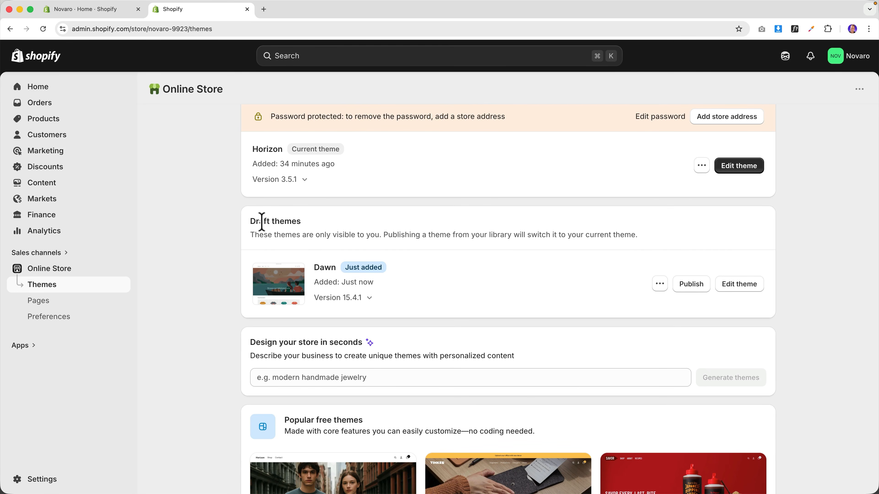
- Delete the Dawn draft from its actions menu and confirm the removal
left_click(659, 284)
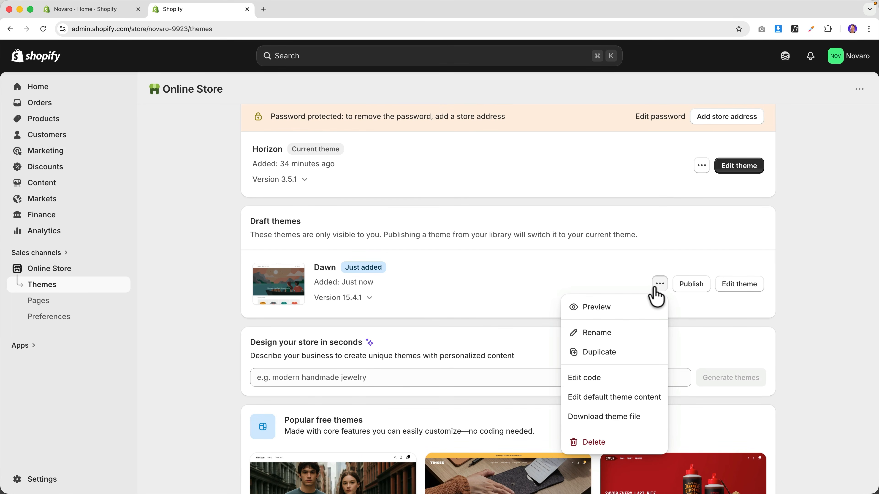
left_click(591, 442)
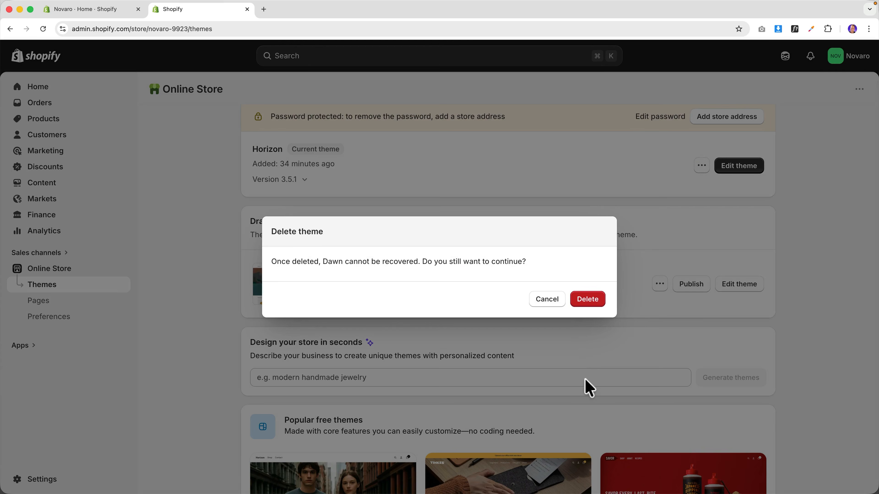
left_click(591, 301)
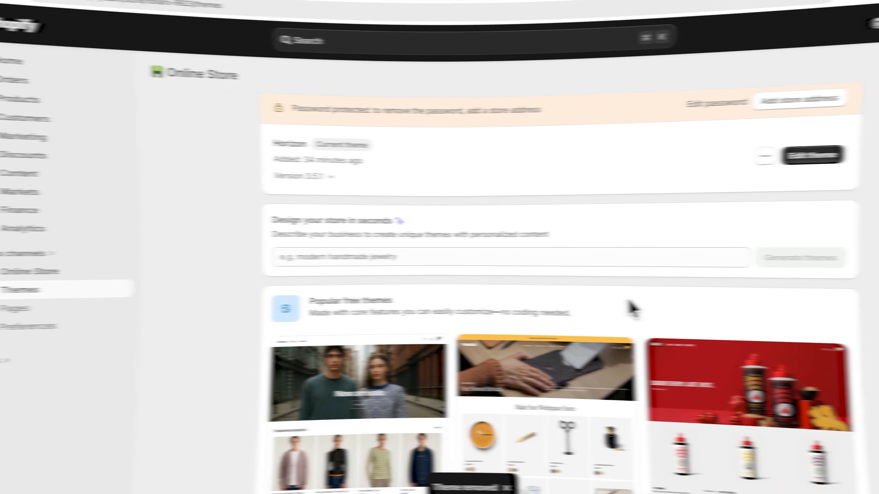
scroll(590, 306, "up", 2)
scroll(590, 306, "up", 5)
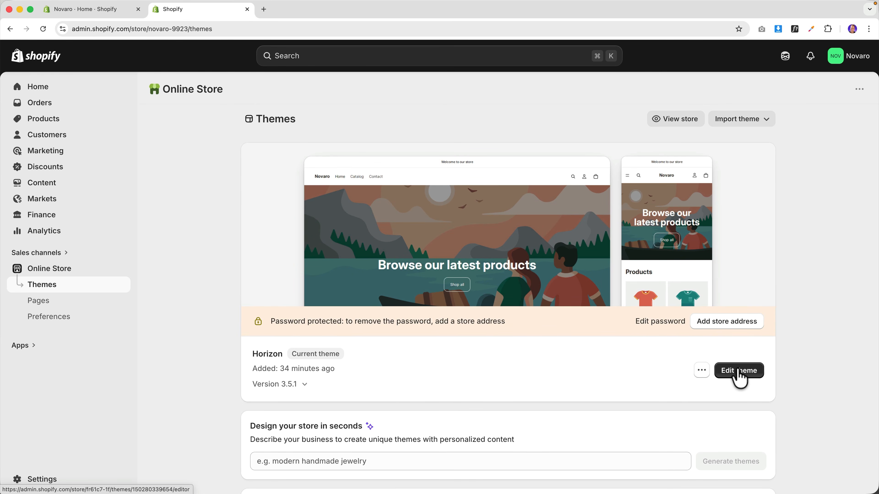
- From admin Home, go to theme customization, dismiss the setup guide, and edit Horizon
left_click(44, 89)
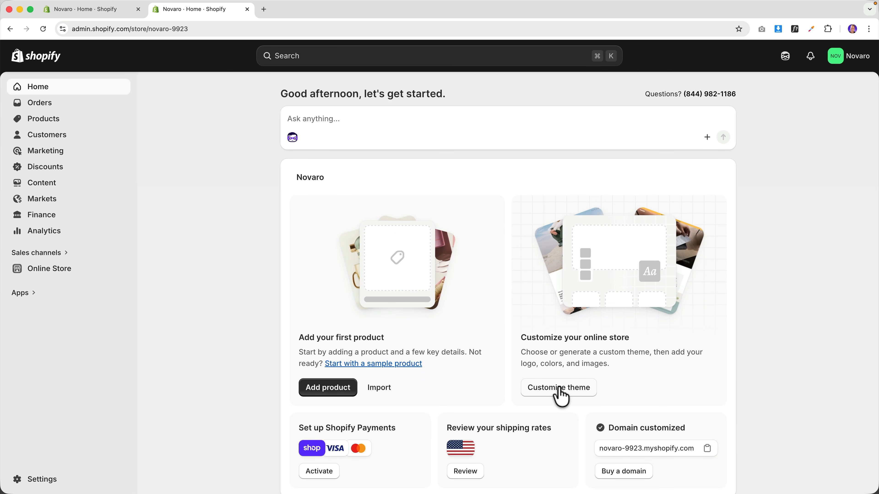
left_click(561, 395)
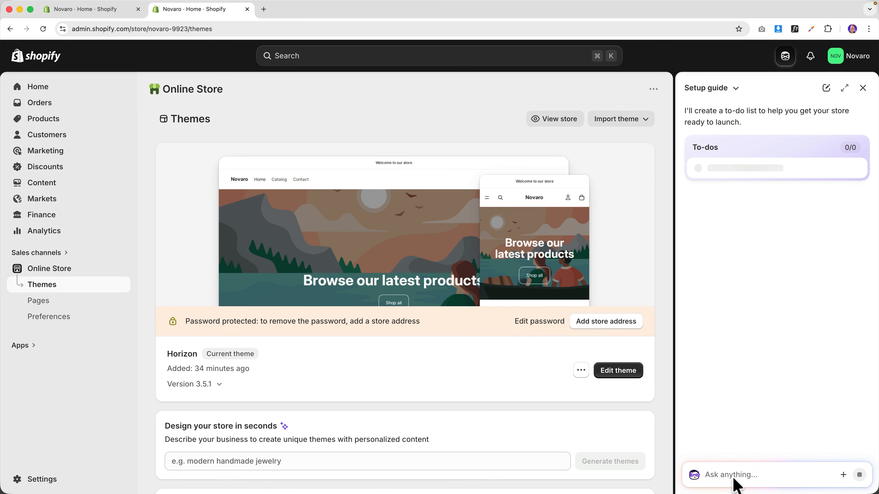
left_click(861, 91)
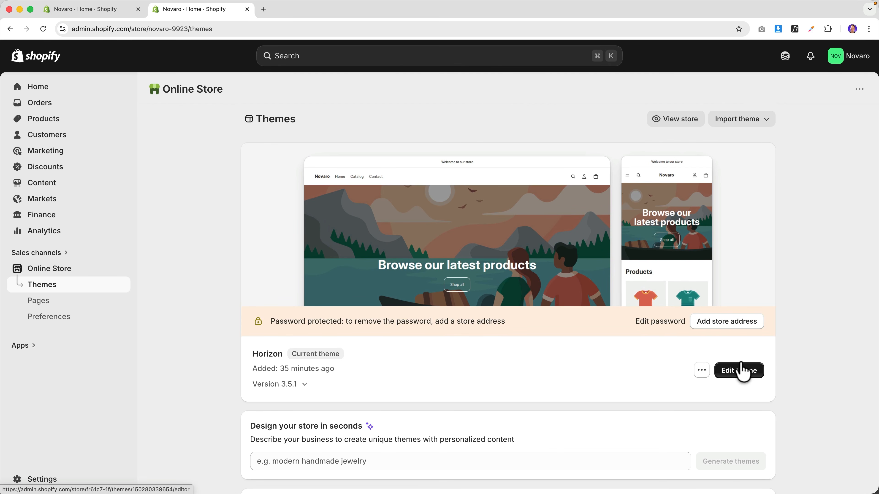
left_click(739, 374)
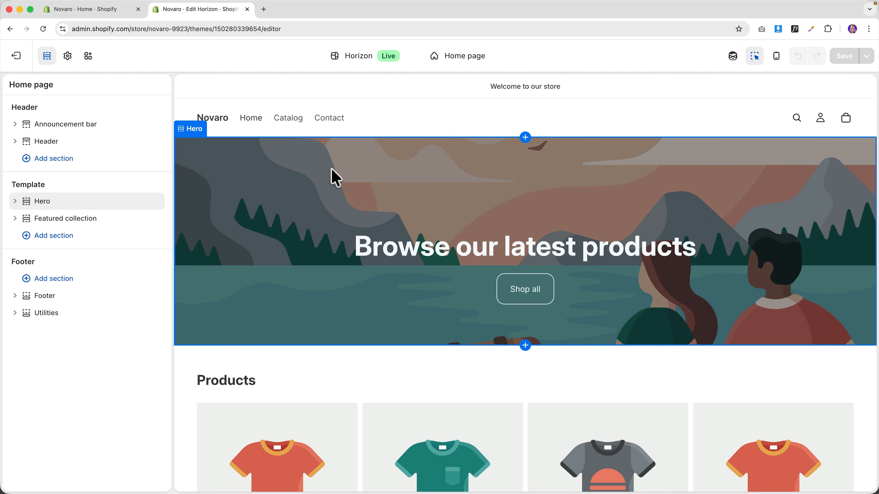
- Open the theme-wide Theme settings and expand the Logo and favicon group
scroll(381, 182, "down", 10)
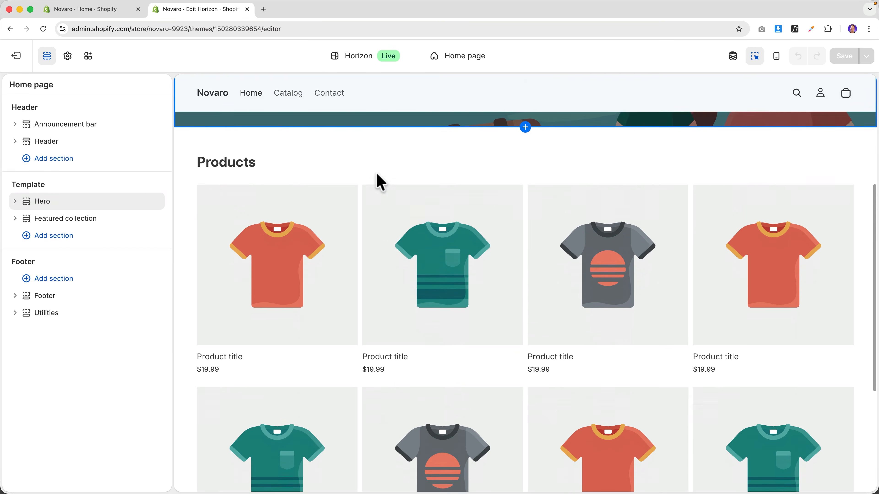
scroll(321, 196, "down", 3)
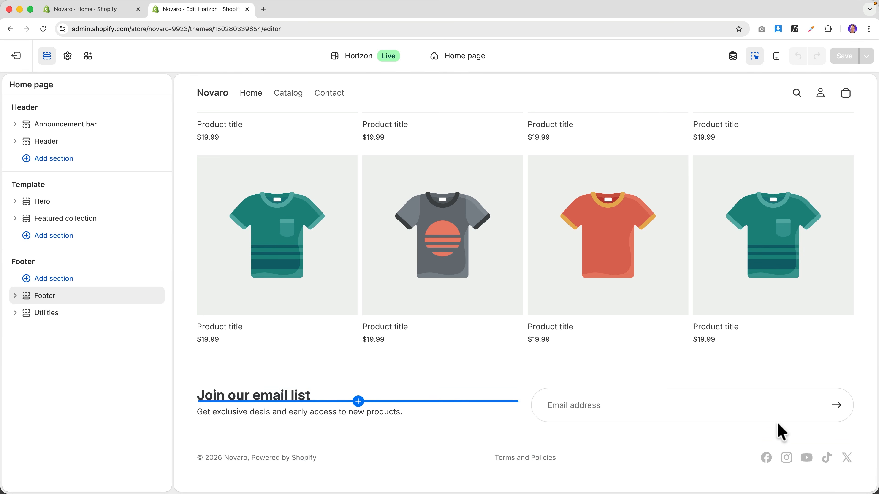
scroll(381, 376, "up", 10)
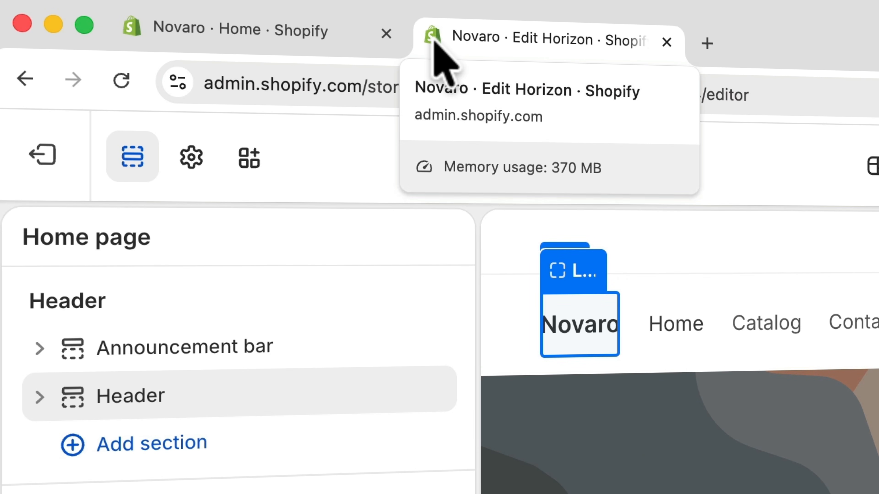
left_click(191, 158)
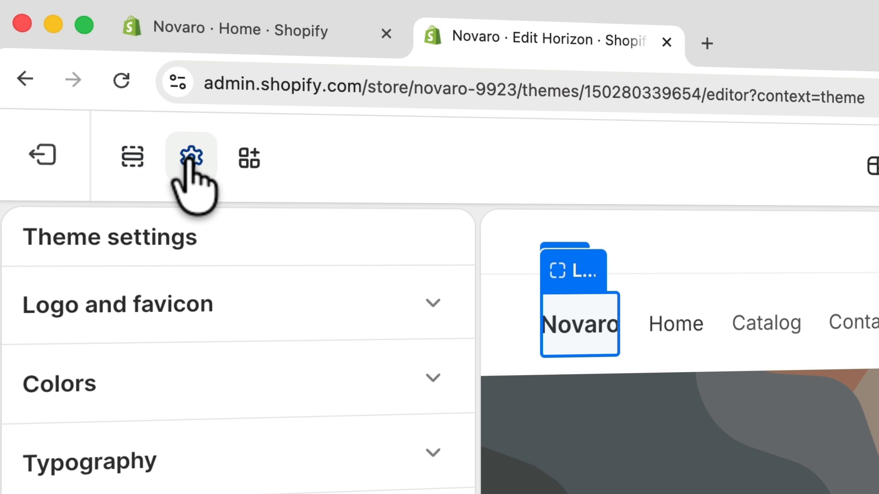
left_click(172, 304)
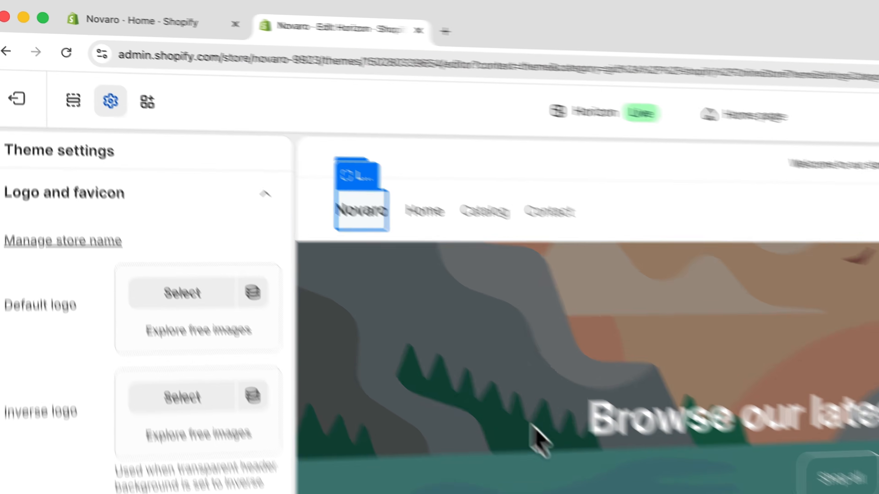
- Download the Ferdy.comResources.zip archive from ferdykorp.com/images, keeping the blocked download
key("super+t")
type("ferdy")
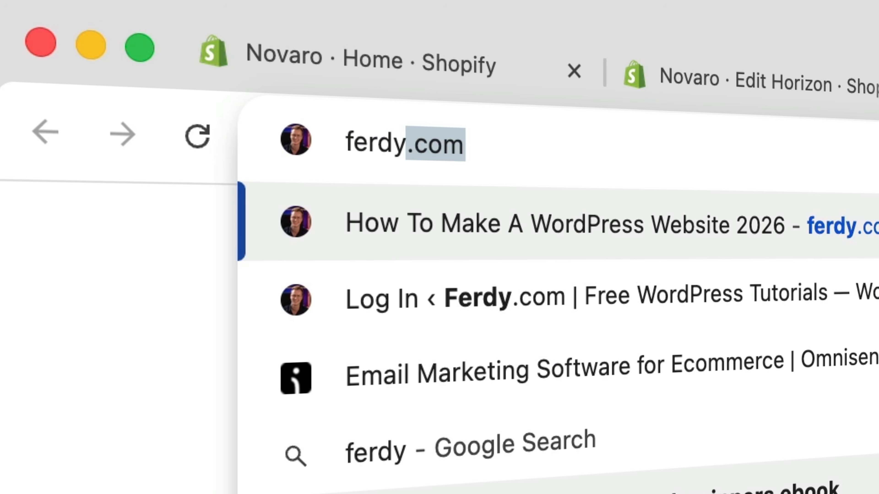
type("korp.com/image")
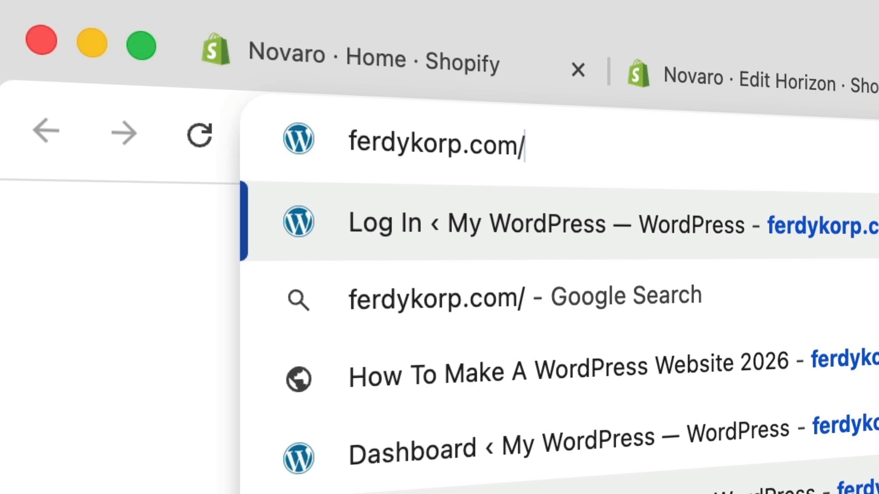
type("s")
key("Return")
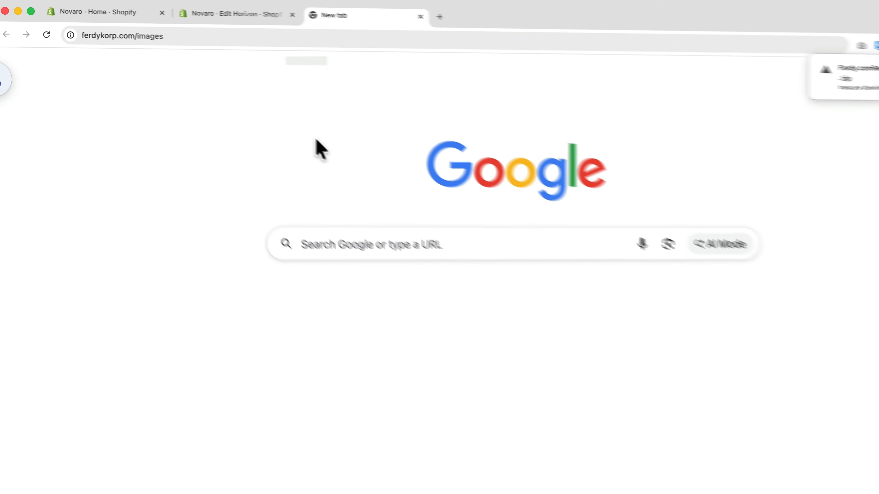
left_click(805, 51)
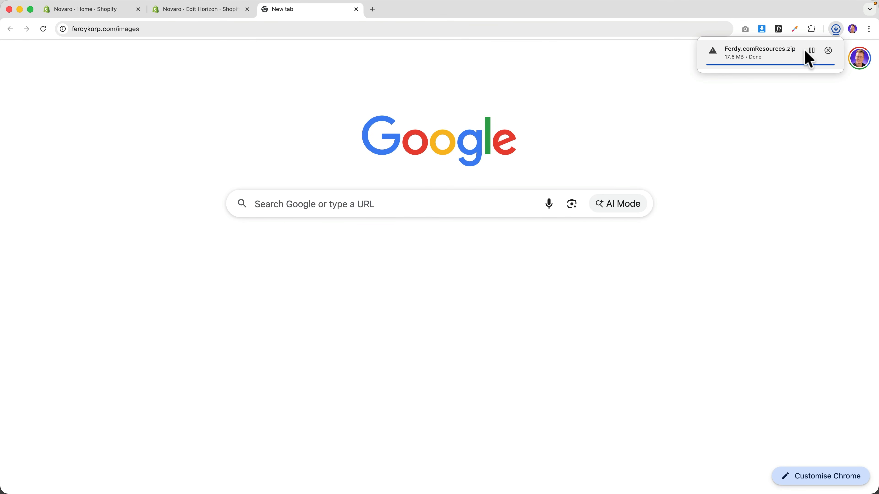
- Unpack the archive, move the extracted folder to the Desktop, and return to the theme editor
left_click(771, 56)
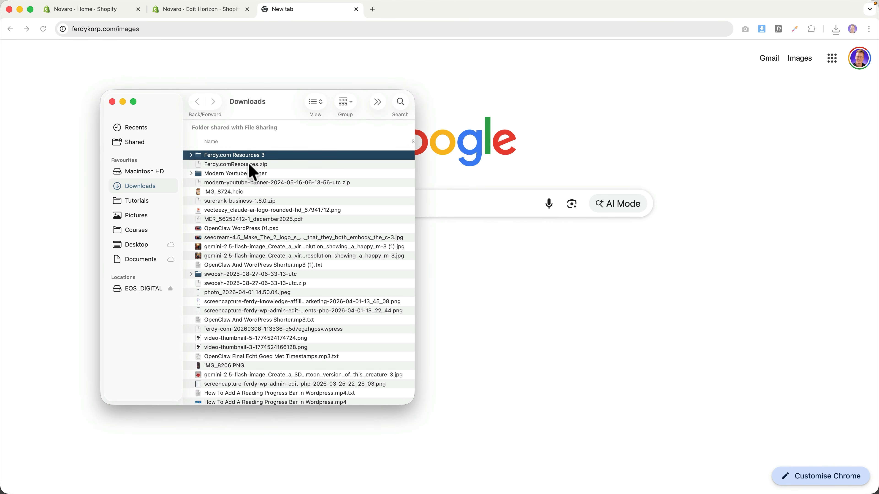
left_click_drag(237, 165, 147, 257)
key("super+w")
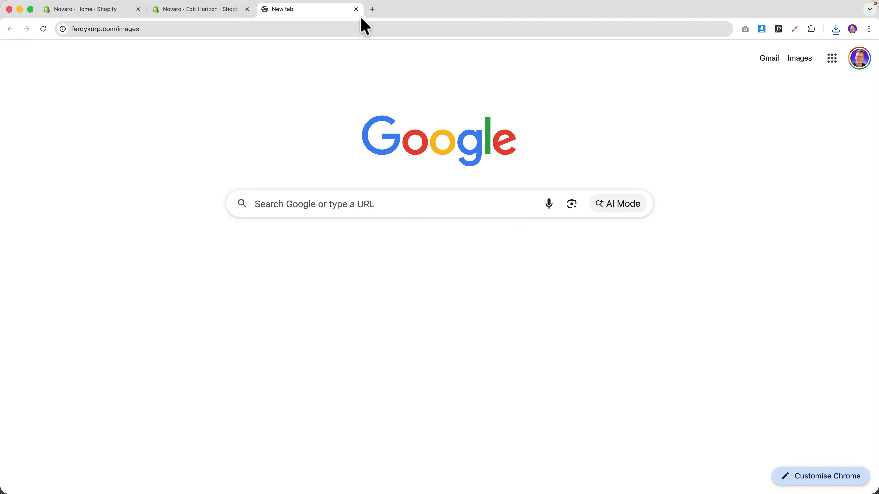
left_click(356, 10)
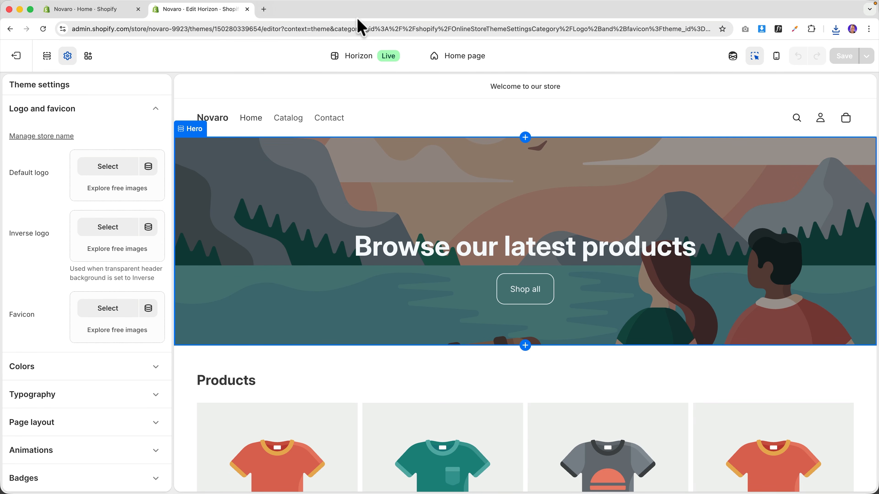
- From the resources' 6. Miscellaneous folder, upload Novaro-Black.png as the default logo
mouse_move(284, 486)
left_click(353, 483)
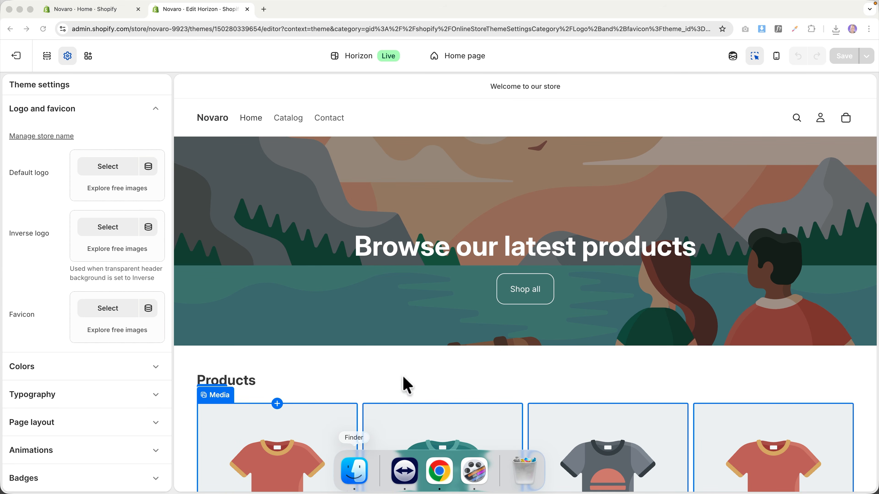
left_click(533, 238)
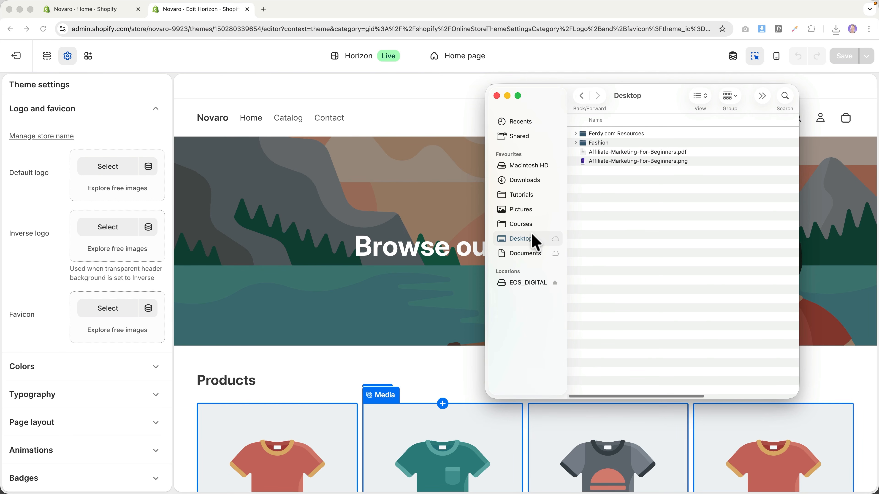
double_click(609, 135)
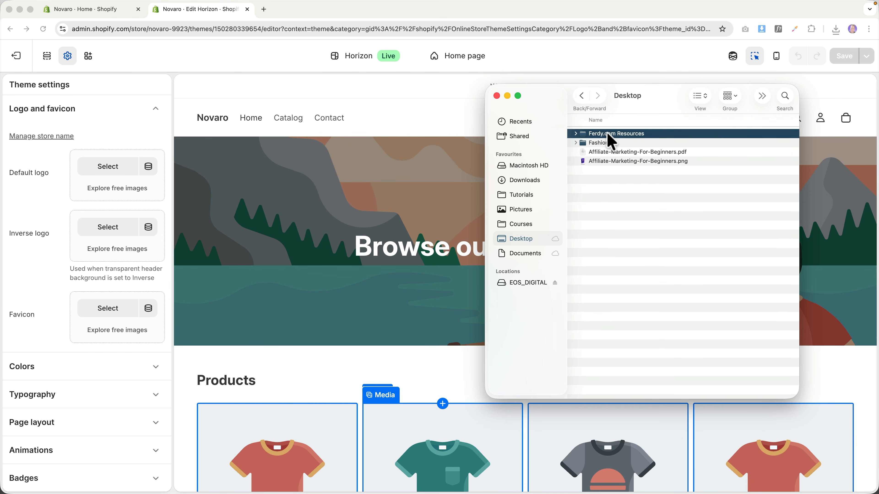
double_click(608, 180)
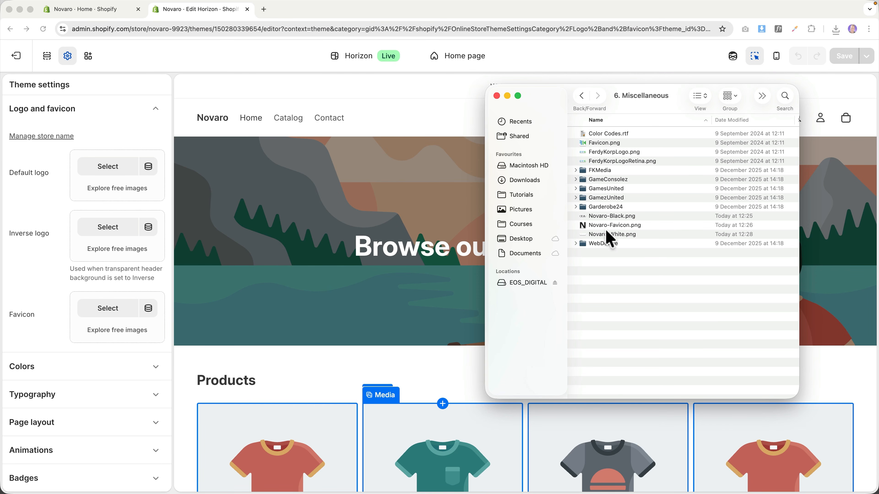
key("space")
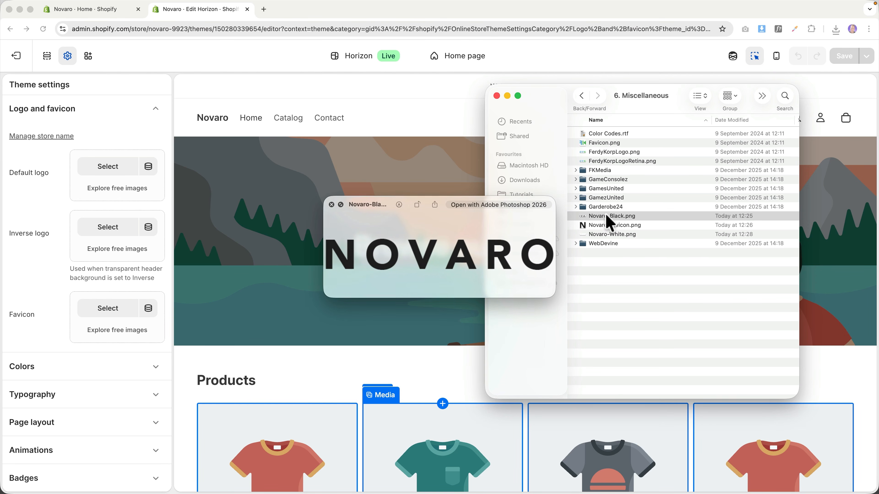
key("space")
left_click_drag(609, 221, 118, 184)
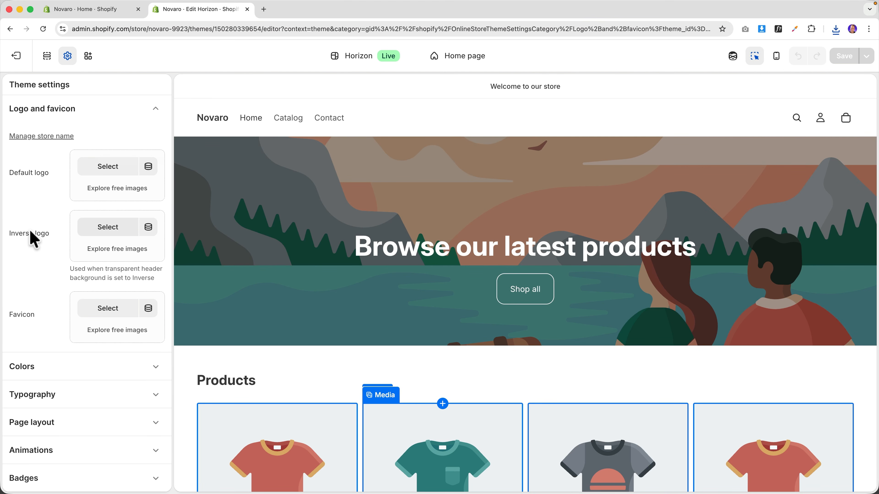
- Upload Novaro-White.png as the inverse logo and Novaro-Favicon.png as the favicon
mouse_move(220, 493)
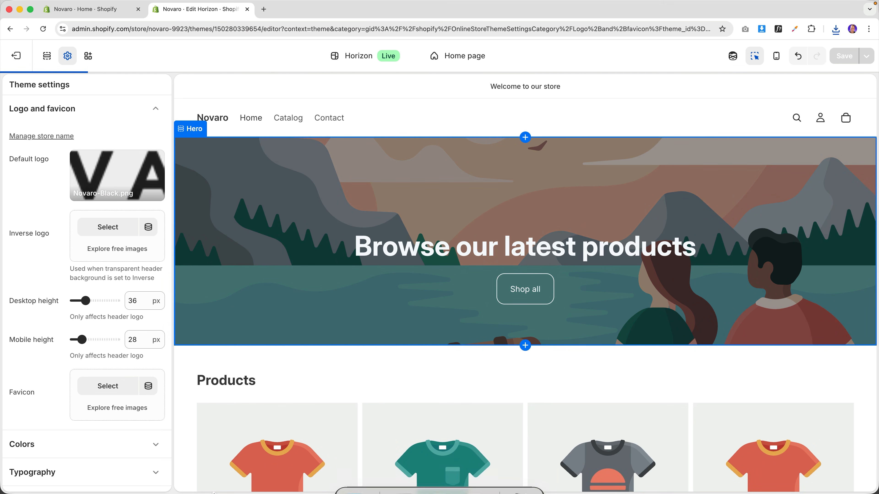
left_click(354, 481)
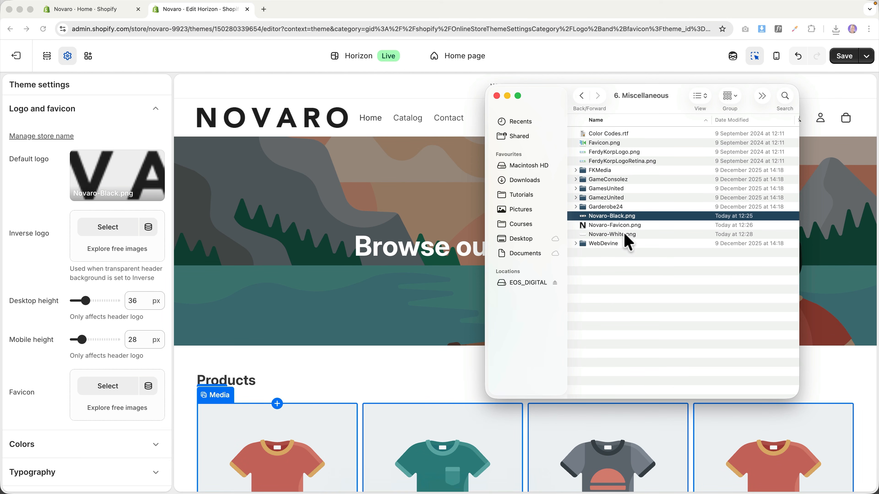
left_click_drag(613, 234, 105, 239)
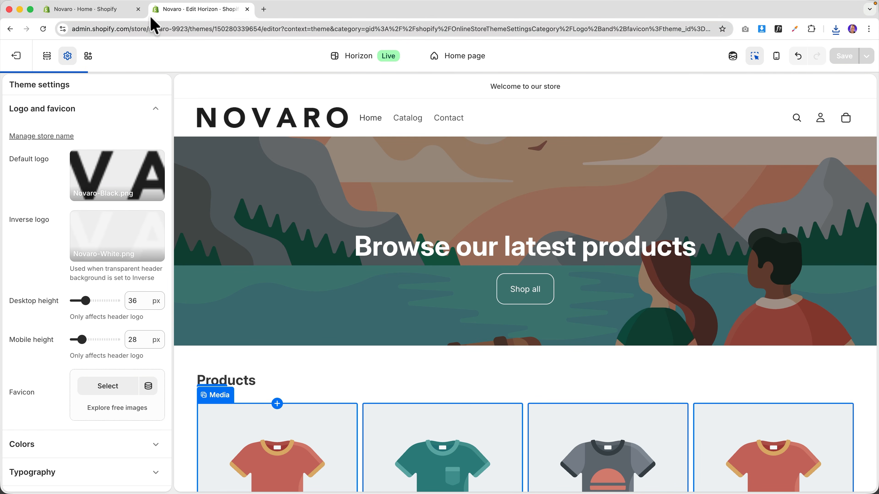
left_click(353, 477)
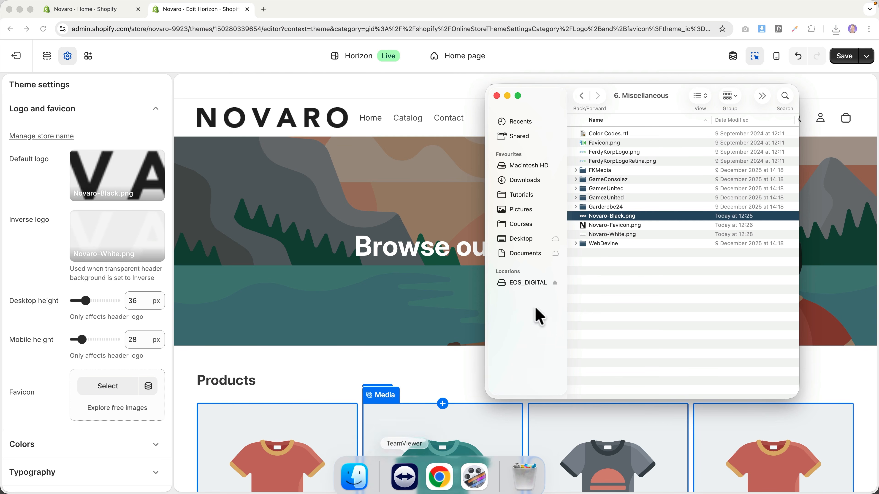
left_click(615, 227)
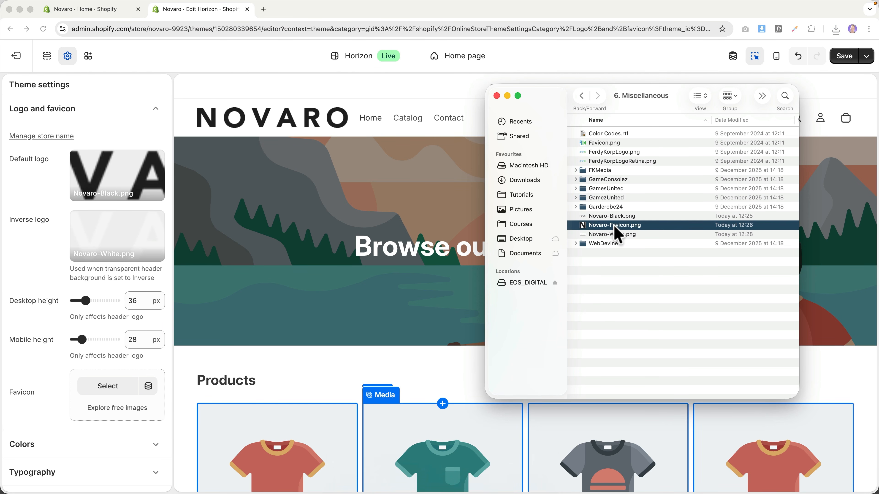
left_click_drag(612, 229, 111, 396)
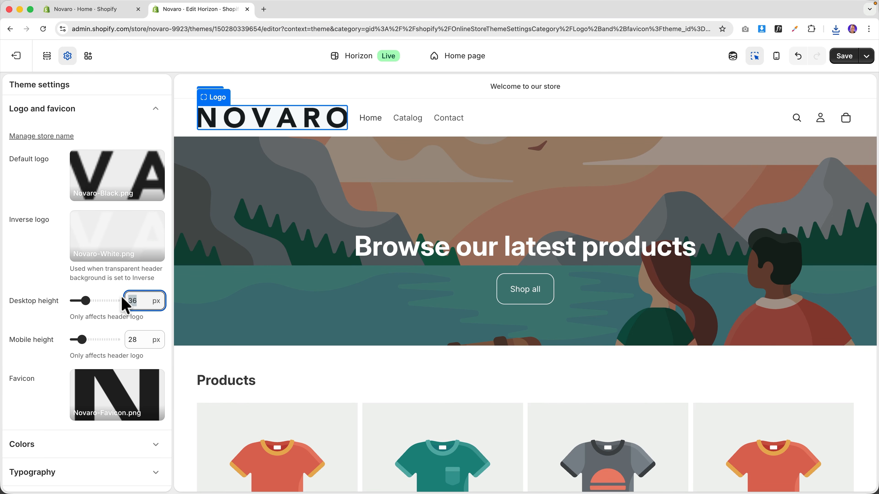
- Set logo height to 24 px on desktop and 18 px in mobile preview, then save and exit
type("4")
key("Tab")
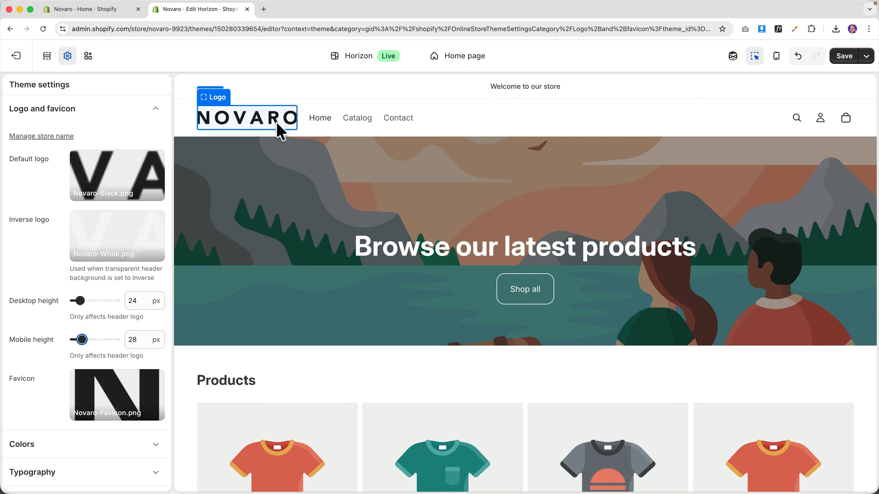
left_click(776, 56)
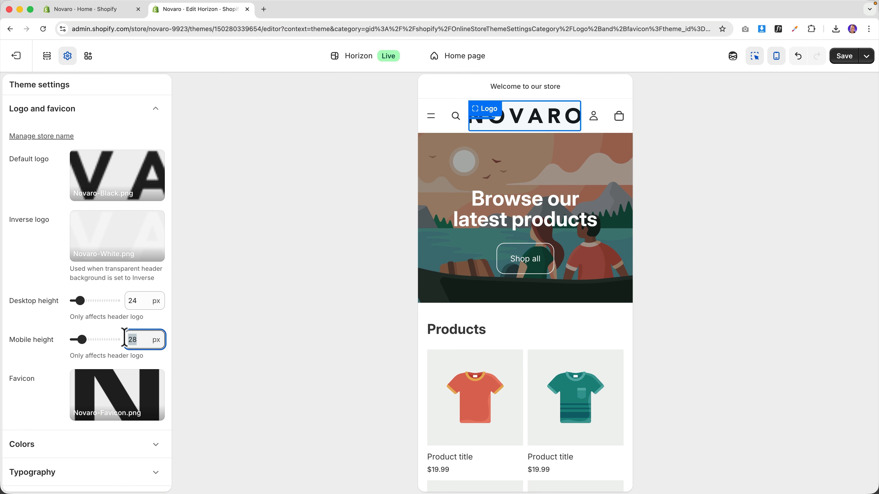
type("18")
key("Tab")
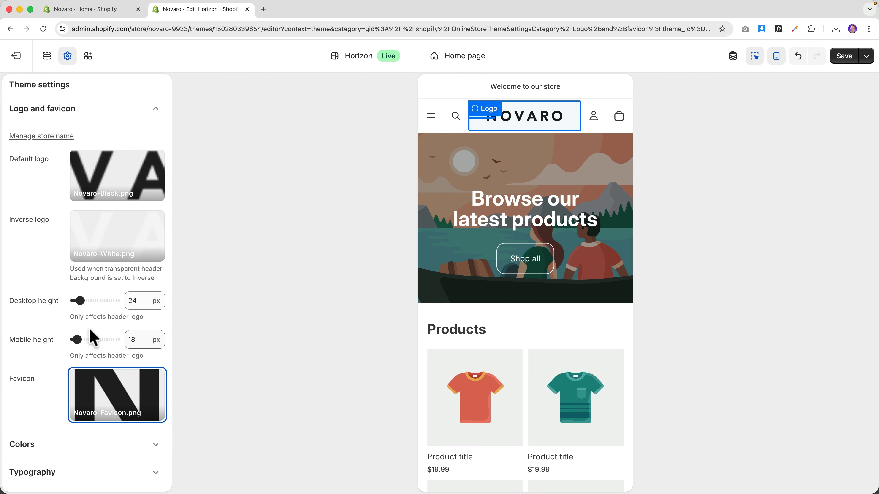
left_click(845, 57)
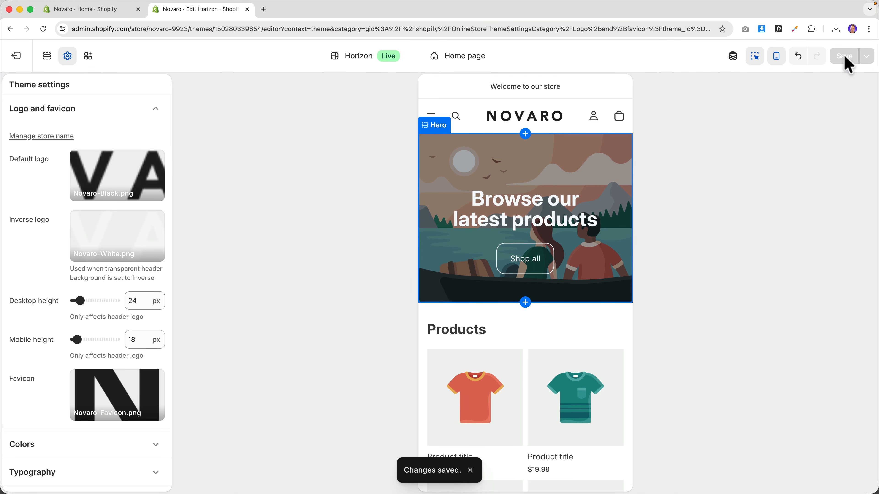
left_click(18, 57)
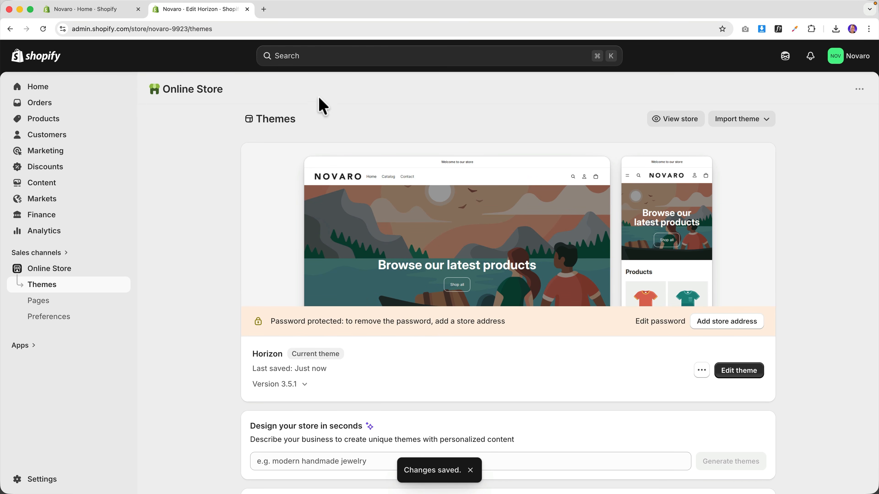
- View the live NOVARO storefront and scroll through its homepage
left_click(675, 123)
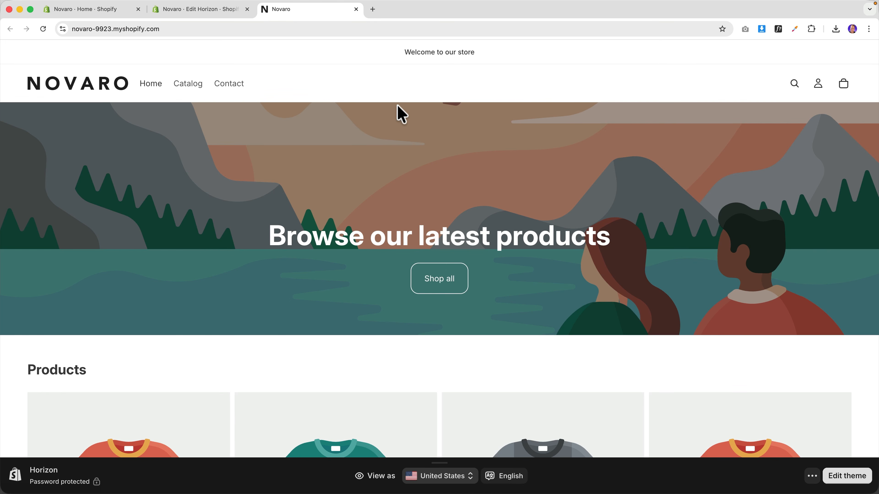
scroll(401, 115, "down", 10)
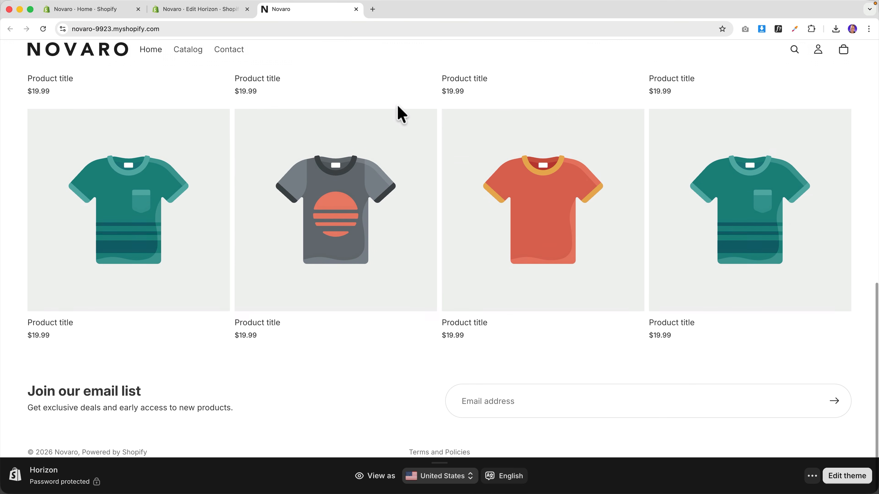
scroll(489, 166, "up", 10)
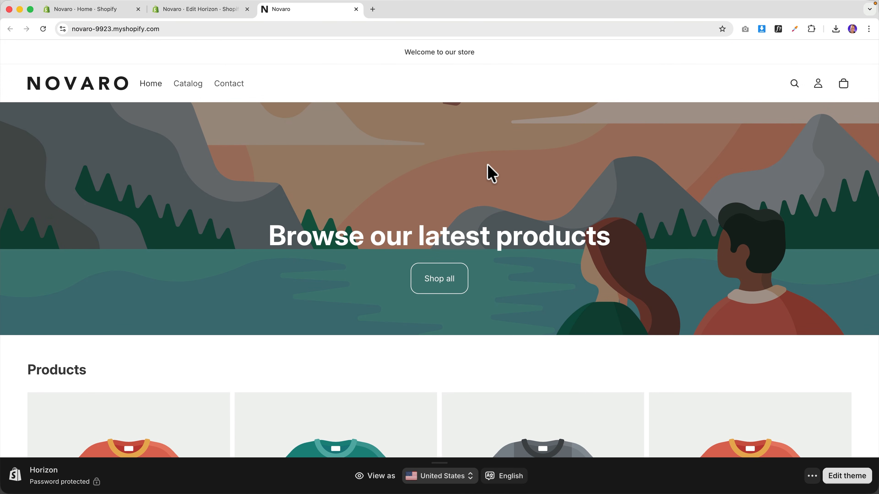
- Return to the admin Themes page and reopen the Horizon theme editor
left_click(217, 10)
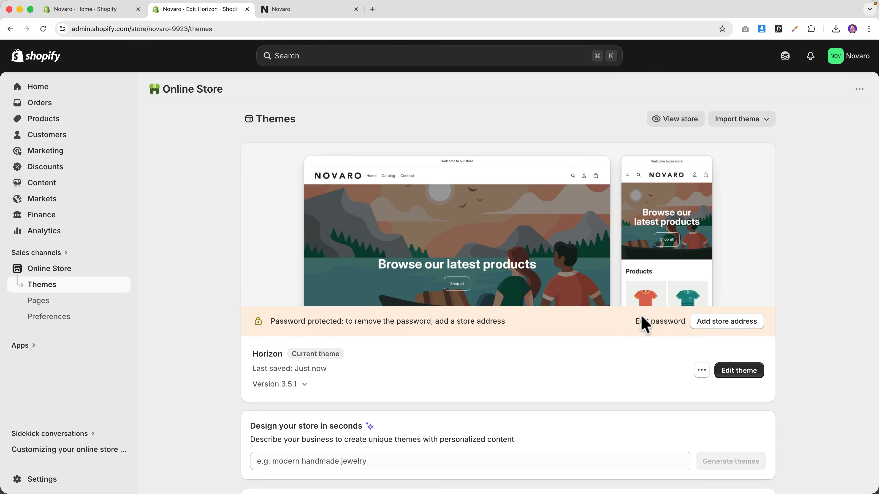
left_click(247, 9)
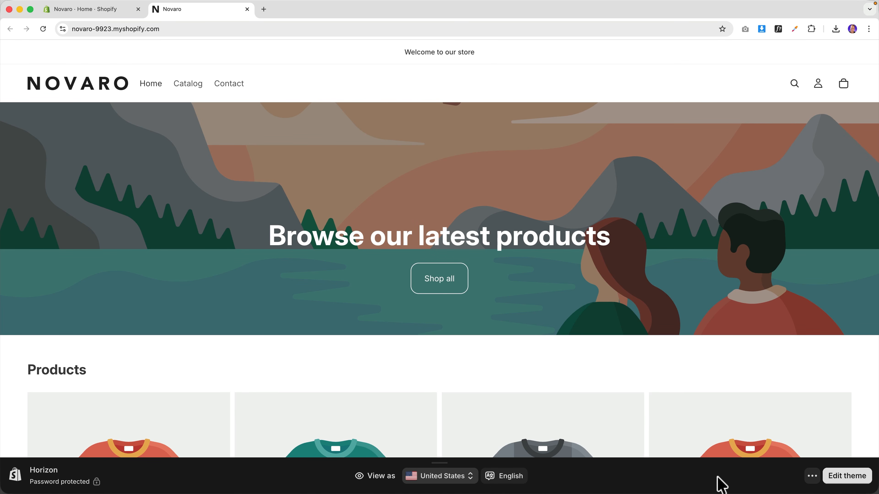
left_click(841, 478)
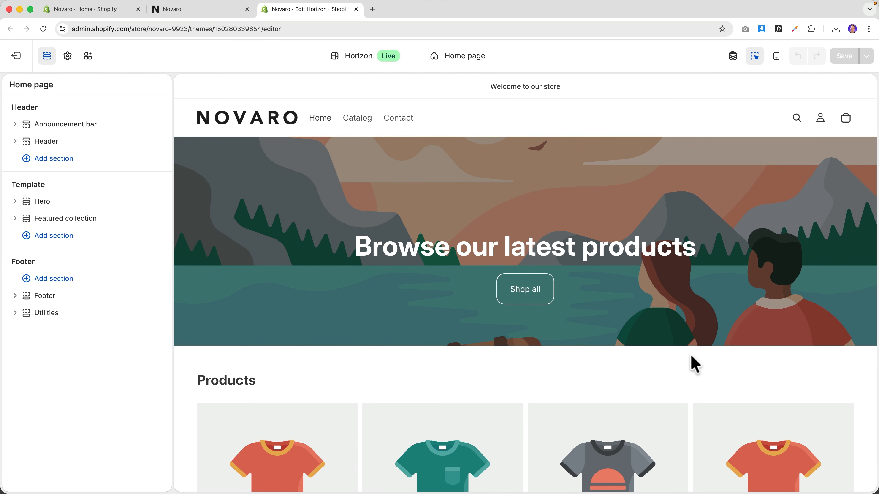
- Close the extra tabs, select the Header section, and try Center then Left logo position
left_click(138, 9)
left_click(139, 9)
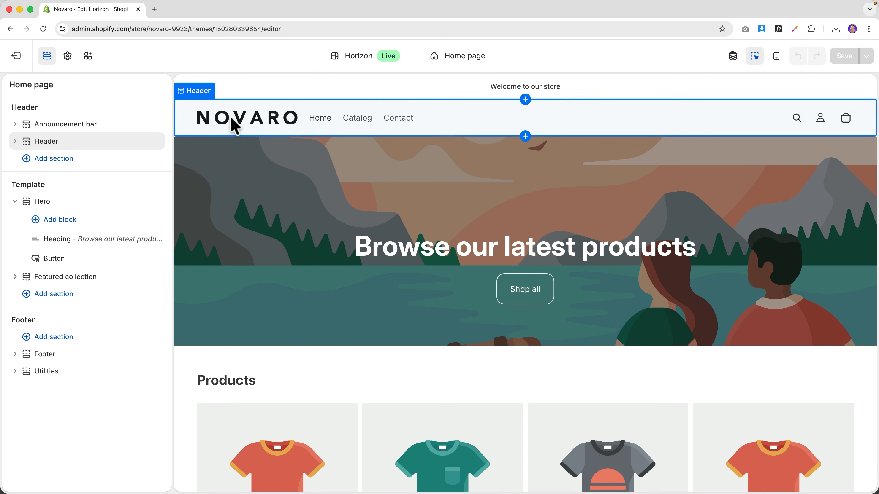
left_click(237, 126)
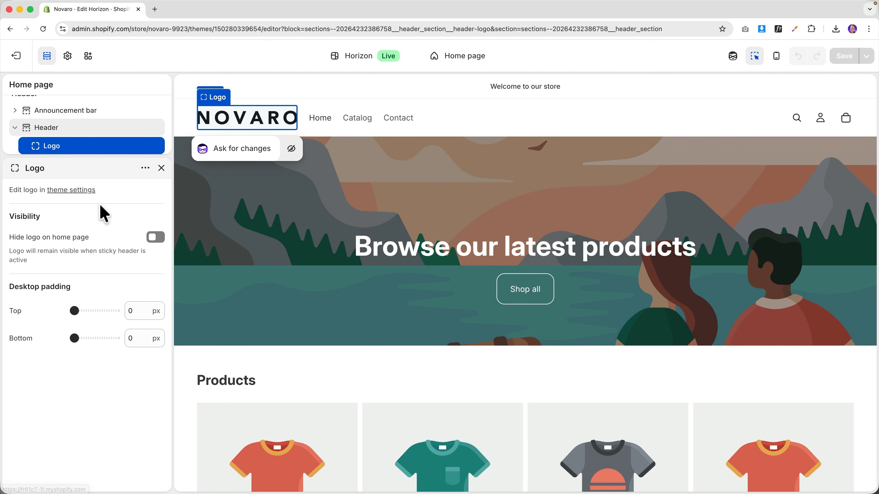
left_click(46, 129)
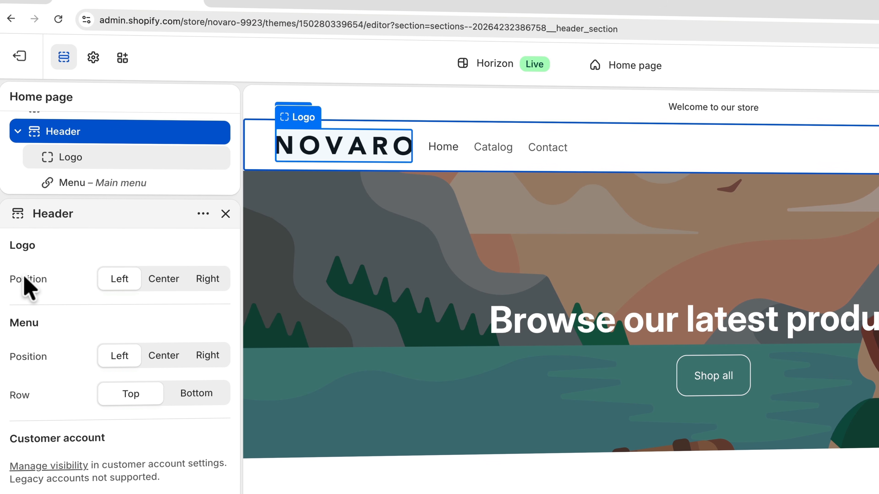
left_click(162, 279)
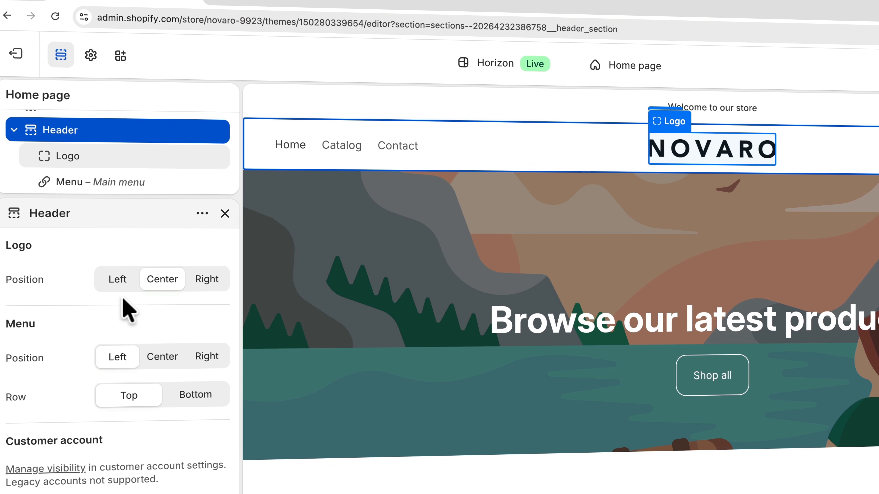
left_click(116, 281)
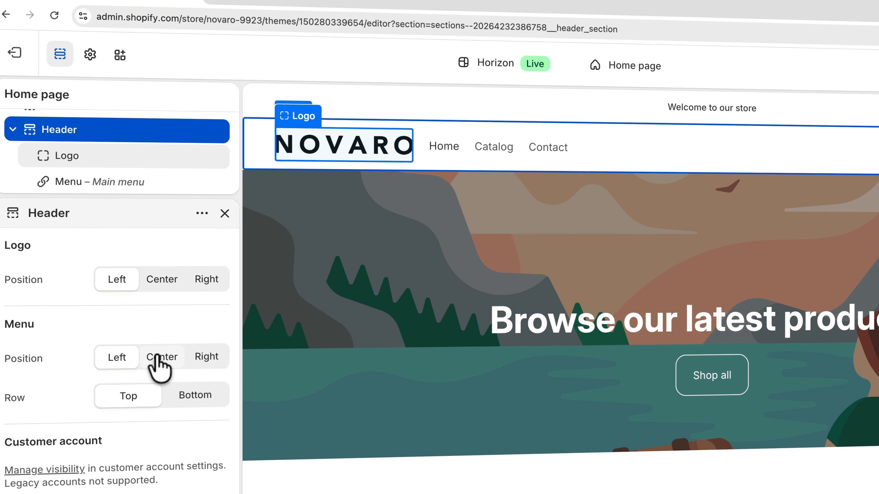
- Centre the header navigation menu and switch off the header search icon
left_click(158, 359)
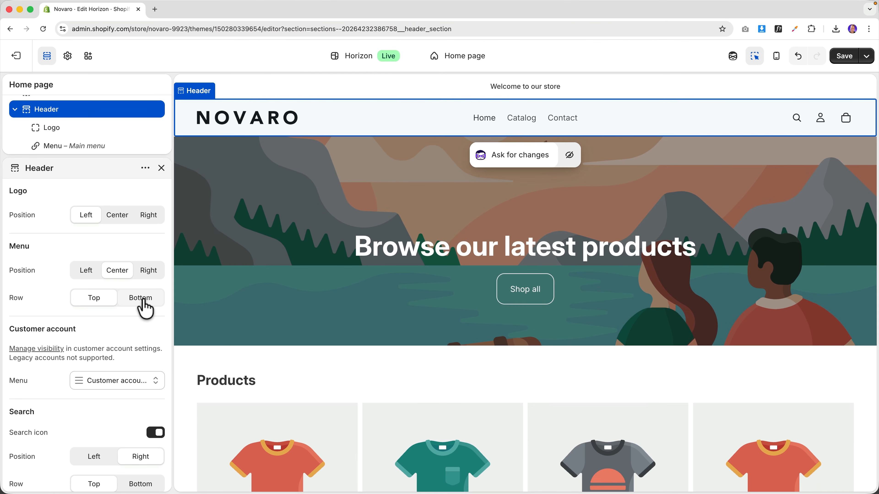
scroll(145, 308, "down", 3)
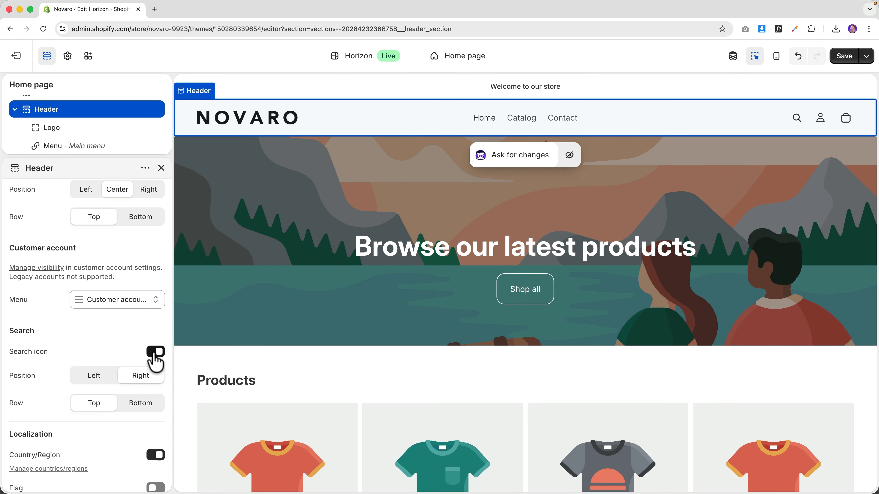
left_click(155, 352)
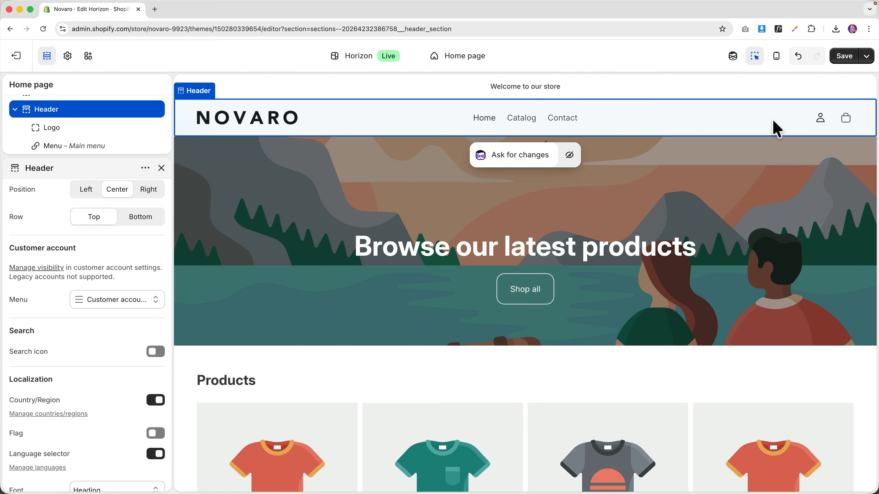
scroll(140, 394, "down", 2)
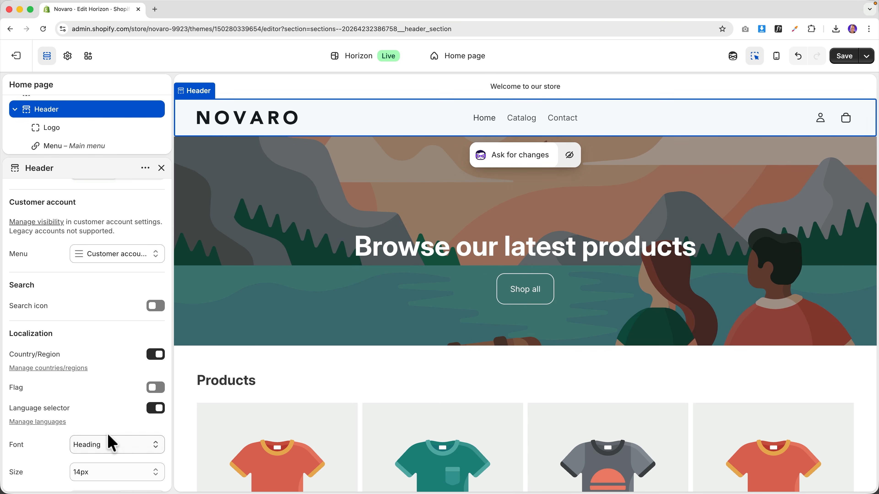
scroll(145, 388, "down", 3)
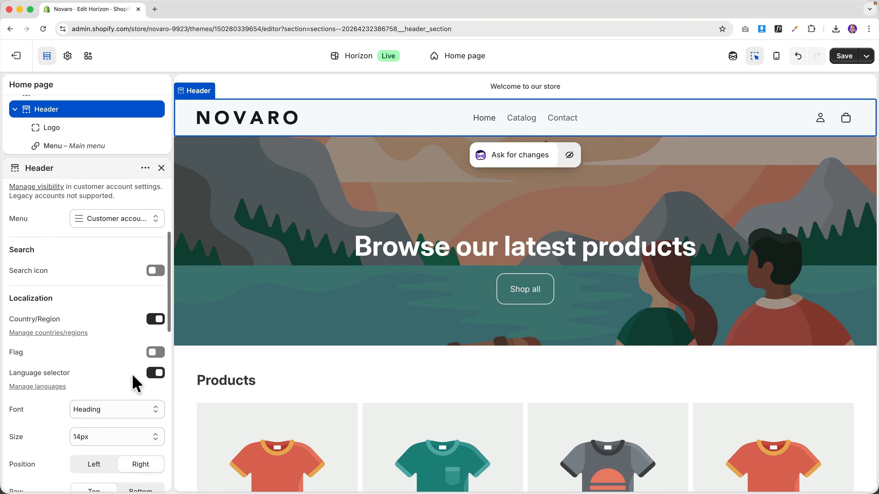
scroll(133, 383, "down", 8)
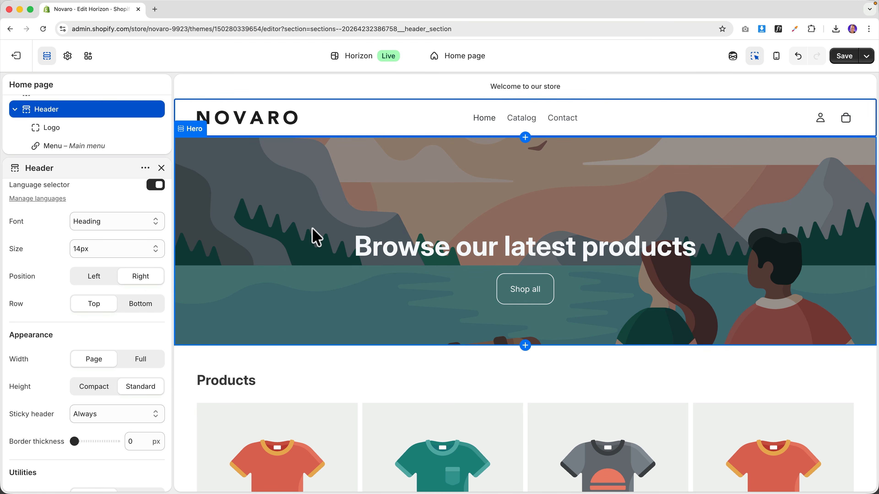
key("super+minus")
key("super+minus")
key("super+minus")
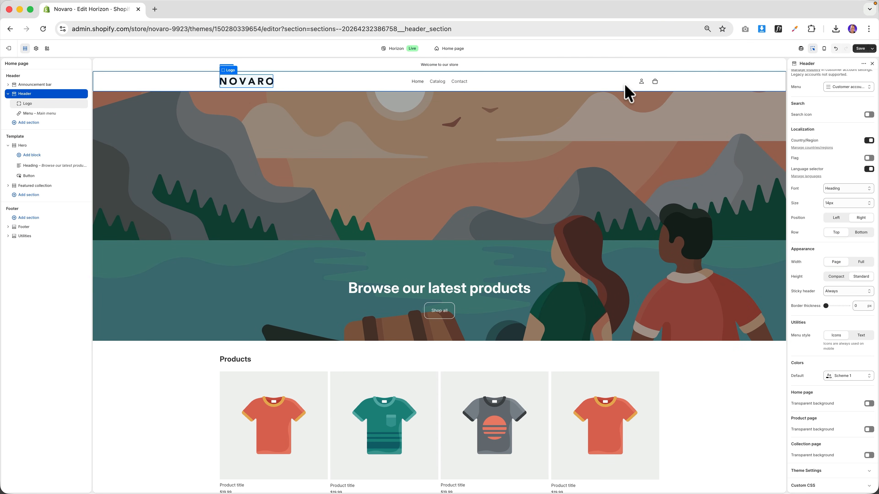
left_click(28, 94)
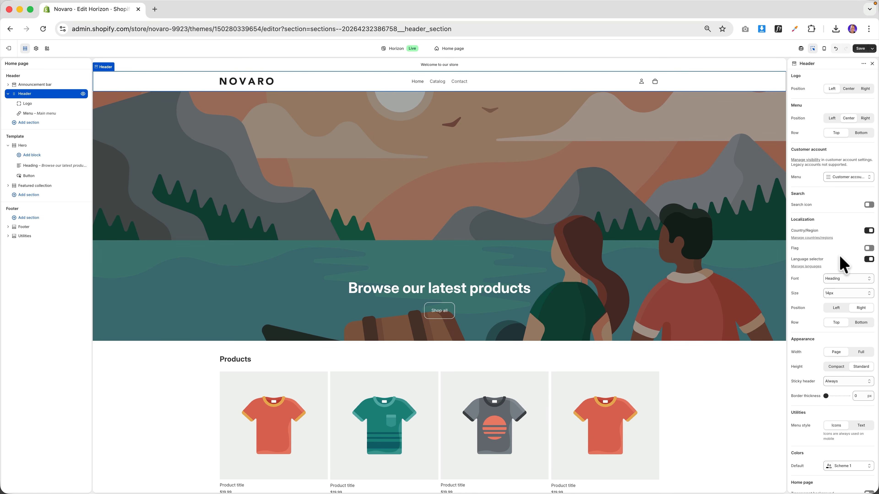
left_click(861, 352)
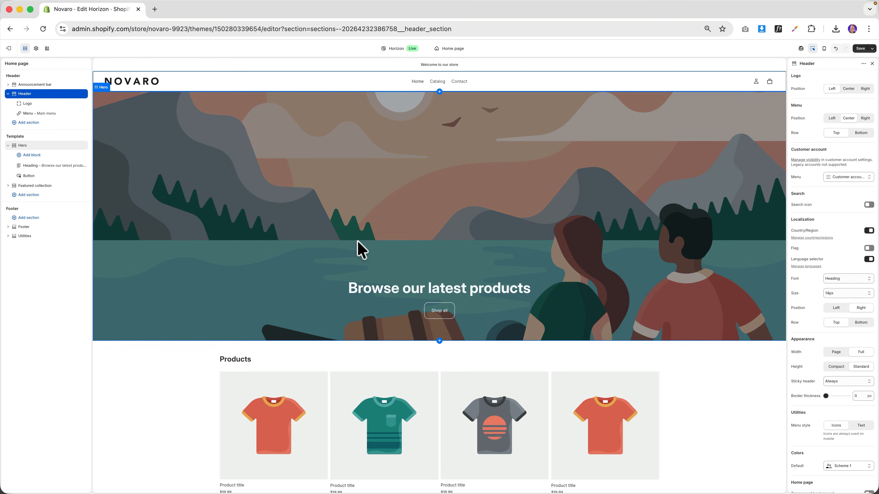
key("super+equal")
key("super+equal")
key("super+equal")
key("super+equal")
key("super+equal")
key("super+equal")
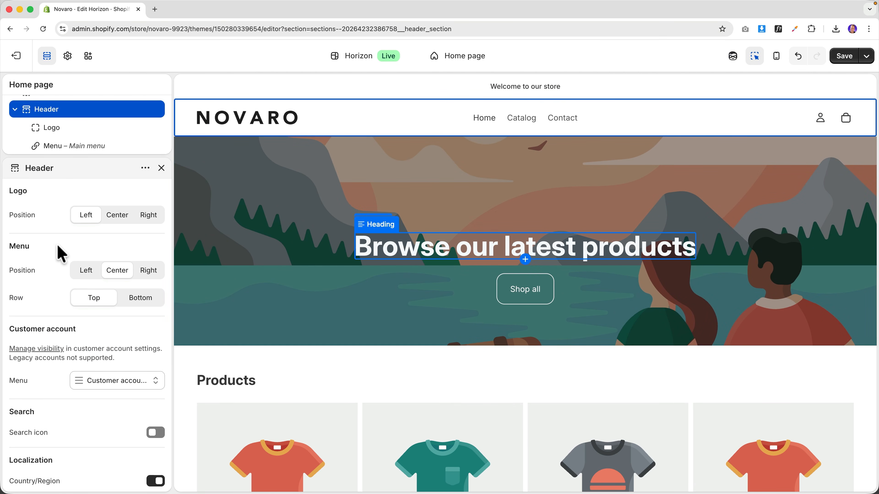
scroll(110, 249, "down", 5)
scroll(112, 249, "down", 6)
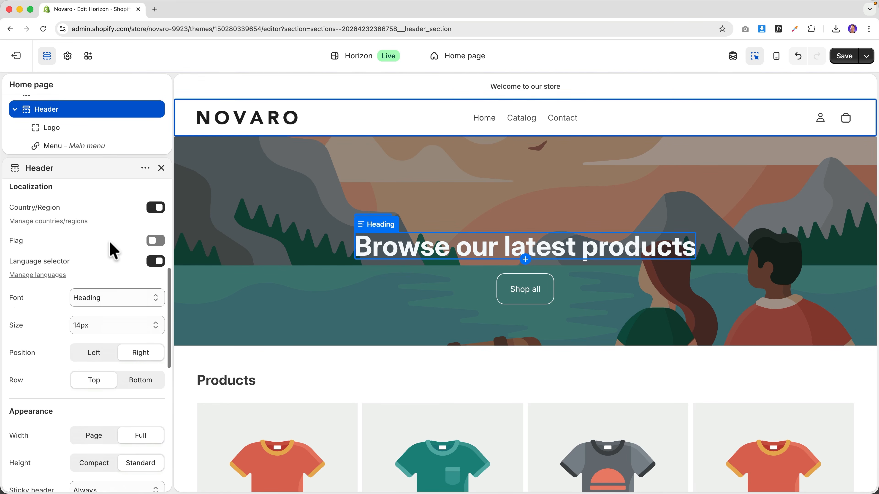
left_click(96, 292)
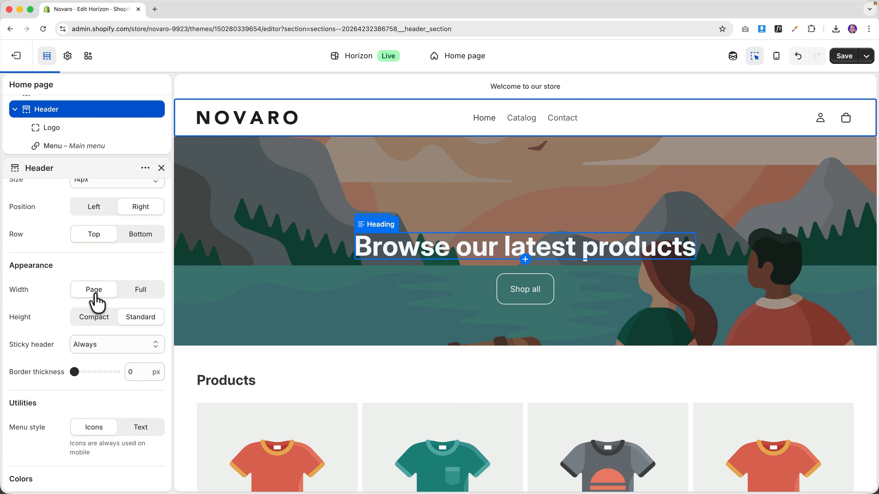
scroll(72, 282, "up", 10)
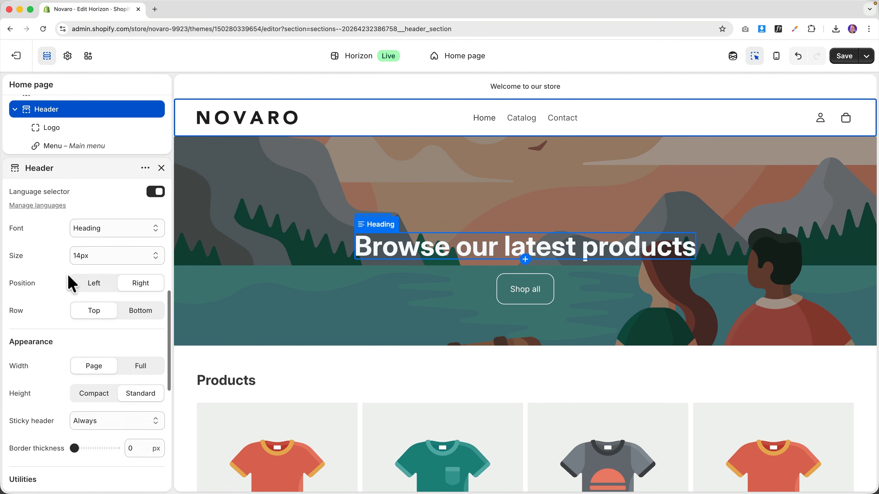
scroll(78, 288, "down", 10)
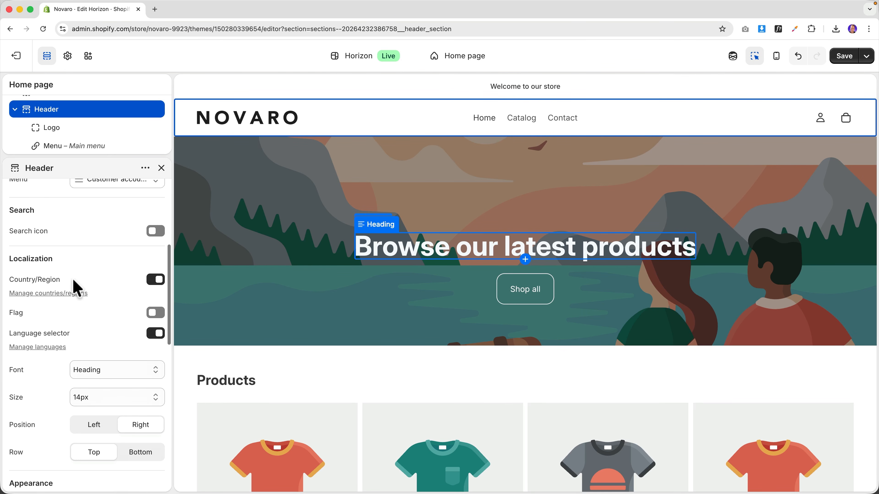
scroll(75, 290, "down", 2)
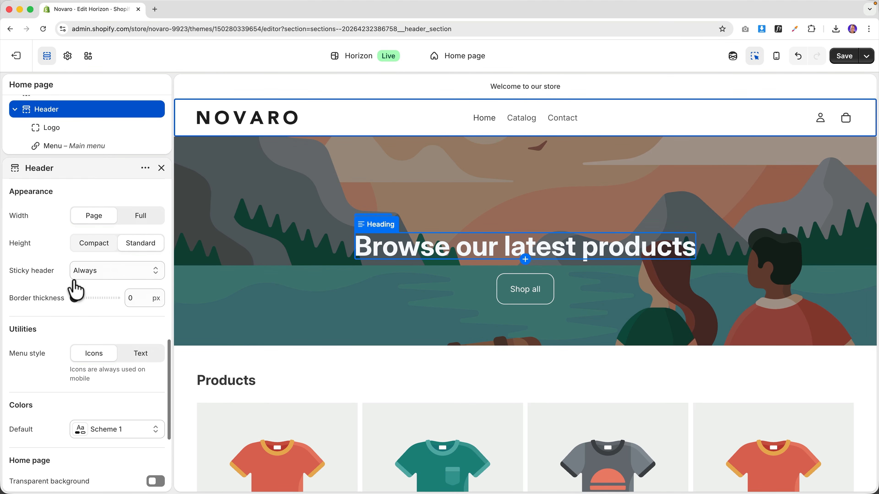
scroll(80, 328, "down", 5)
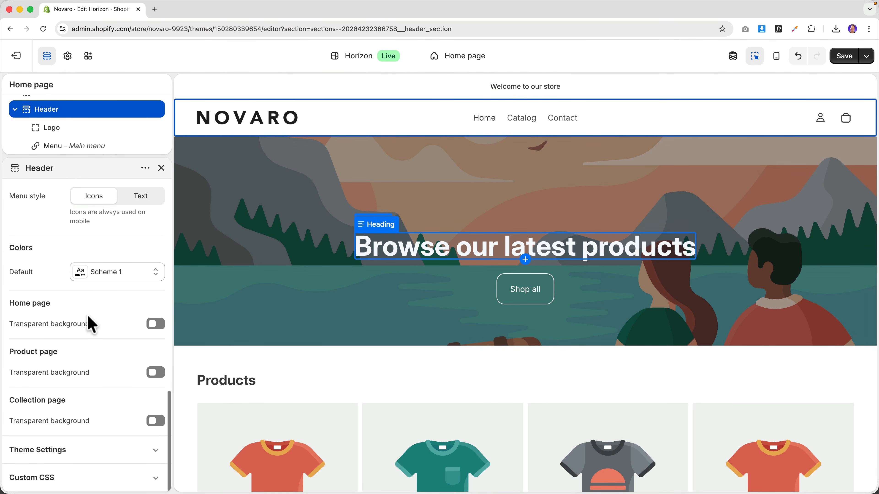
scroll(88, 324, "up", 10)
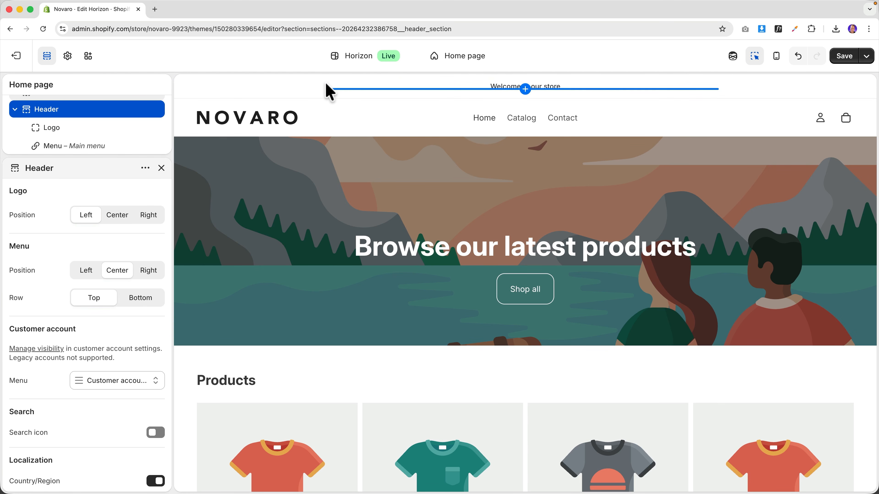
- Select the Announcement bar and try hiding and showing the welcome announcement and the bar
left_click(276, 87)
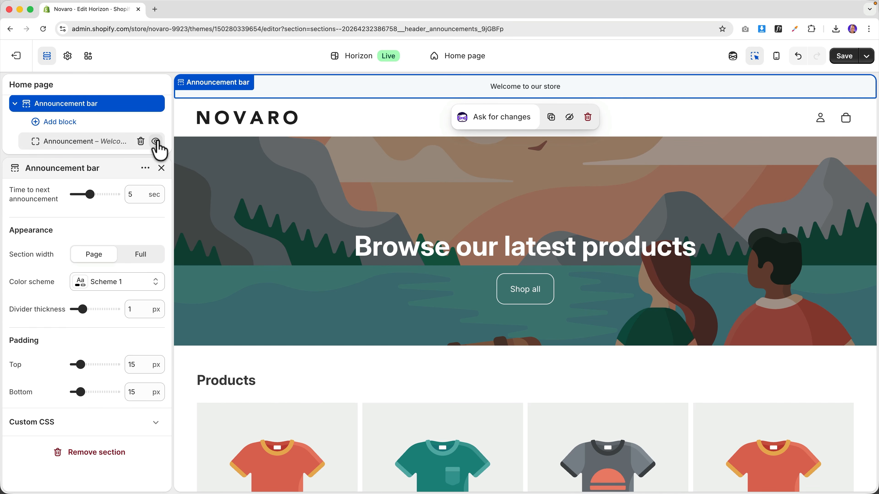
left_click(156, 142)
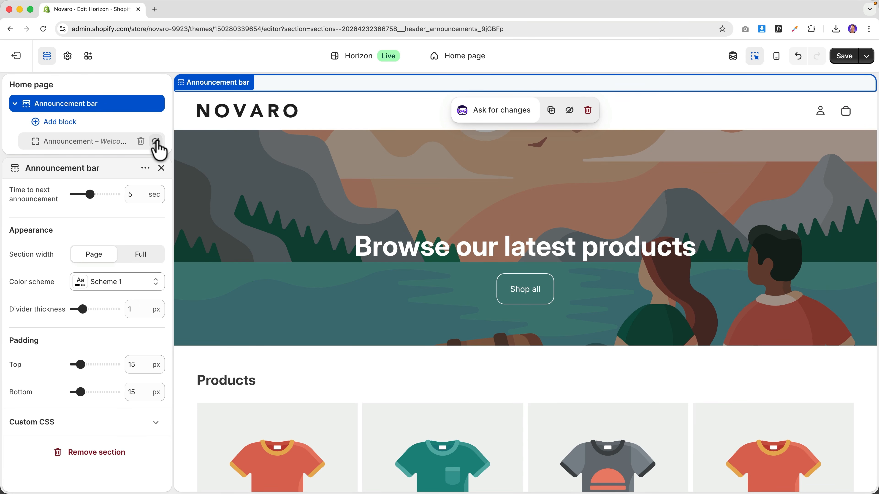
left_click(156, 142)
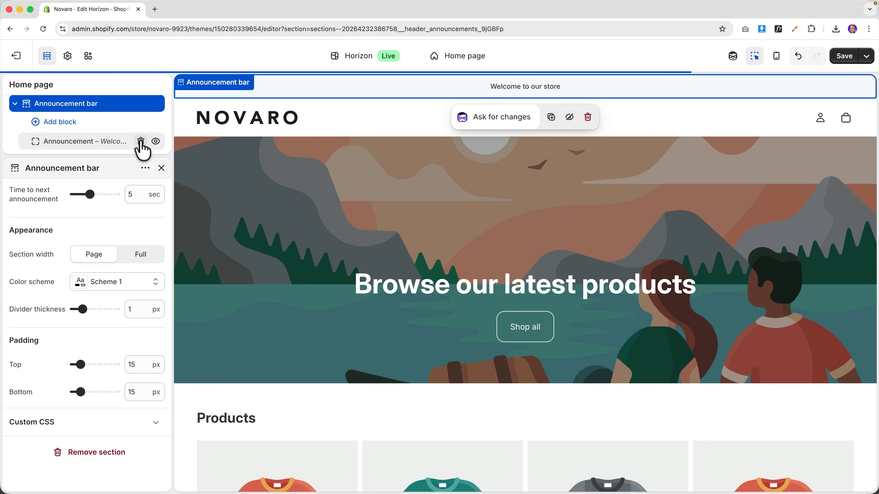
left_click(140, 141)
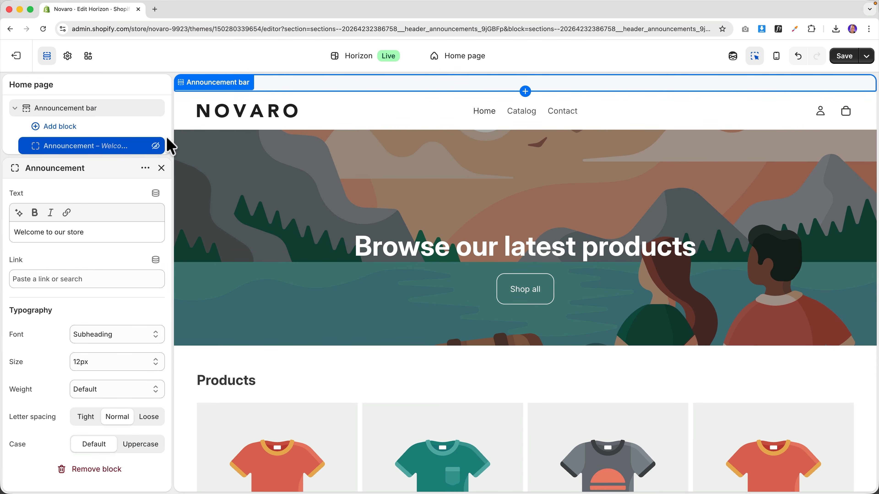
left_click(155, 146)
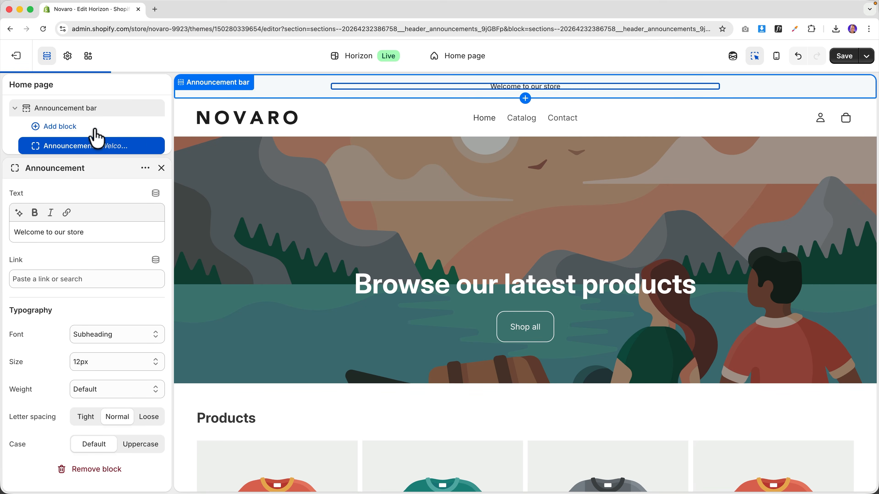
left_click(155, 108)
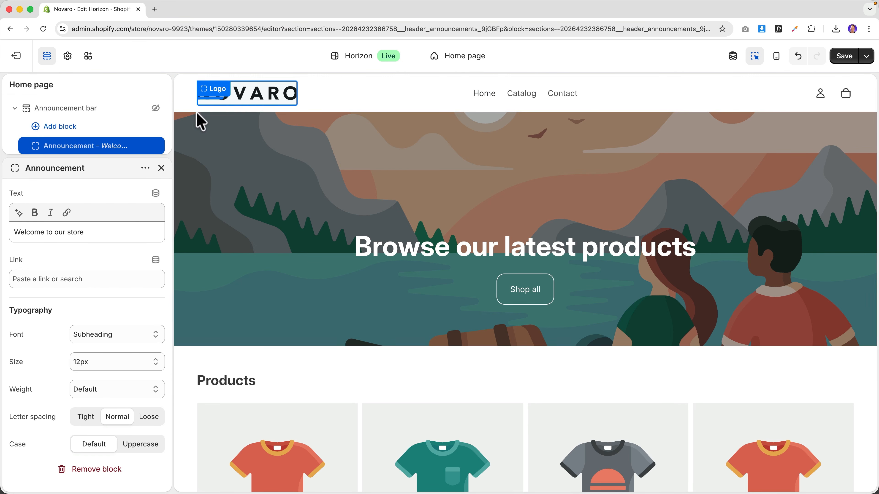
left_click(155, 109)
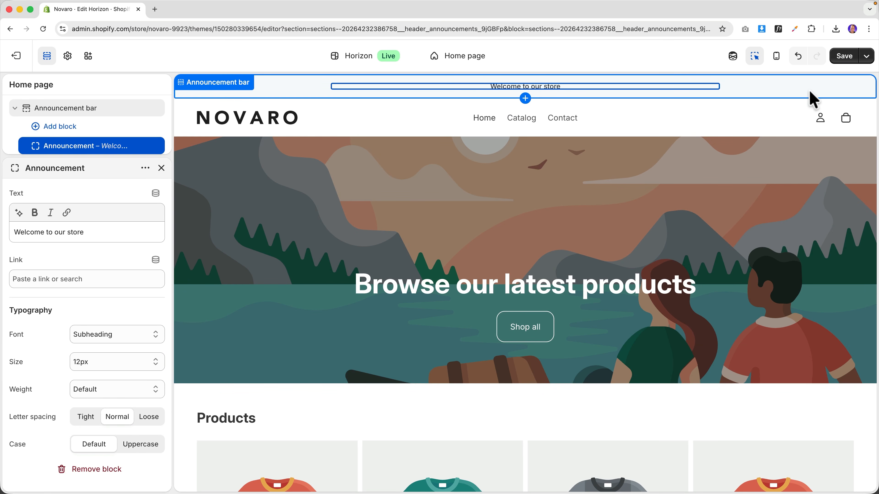
- Hide the 'Welcome to our store' announcement, save the theme, and exit to the themes list
mouse_move(154, 154)
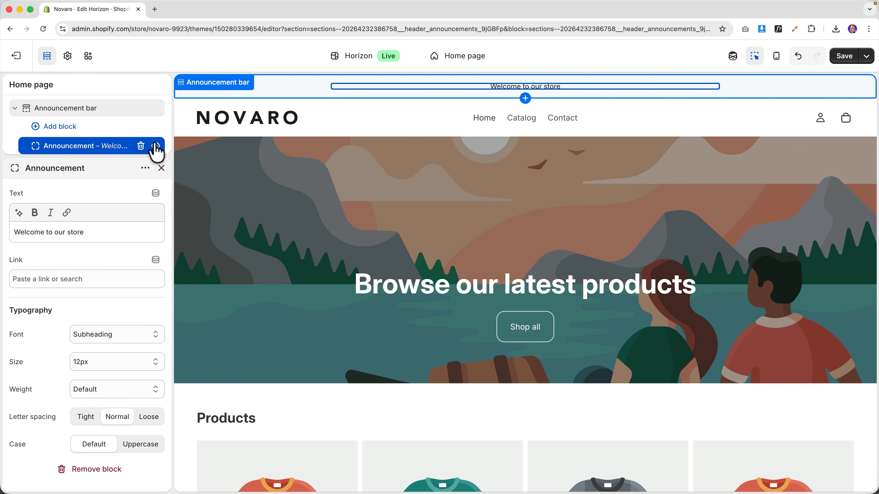
left_click(155, 146)
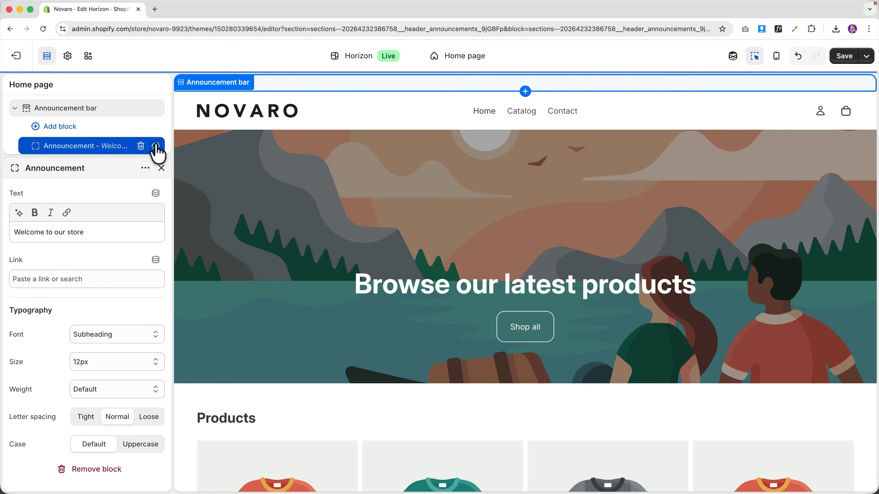
left_click(849, 56)
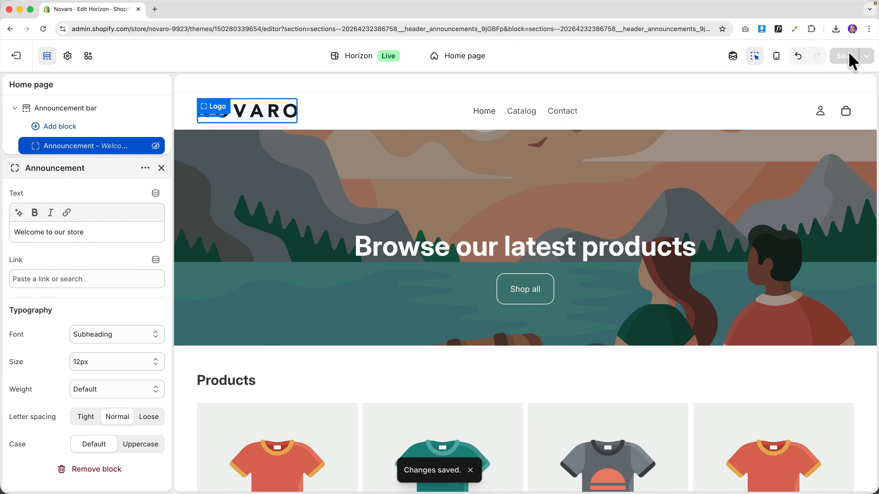
left_click(27, 56)
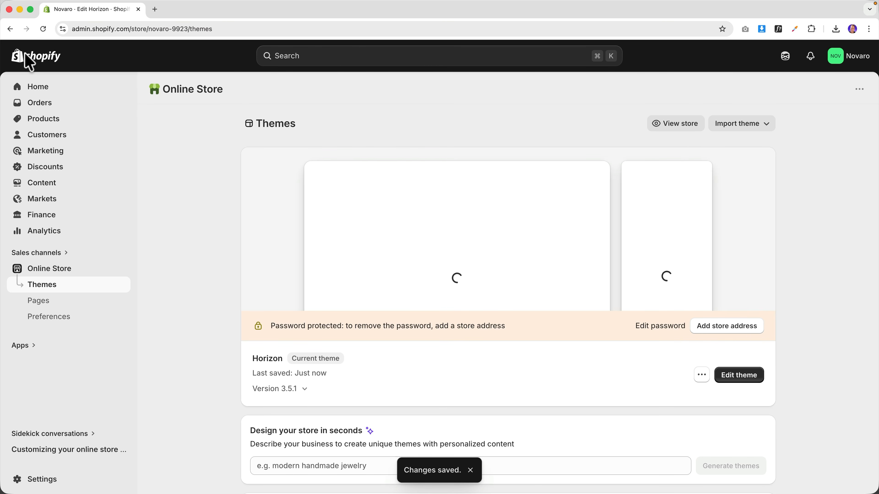
- Preview the live storefront, then return to the Themes page and edit the Horizon theme
left_click(677, 129)
scroll(538, 173, "down", 3)
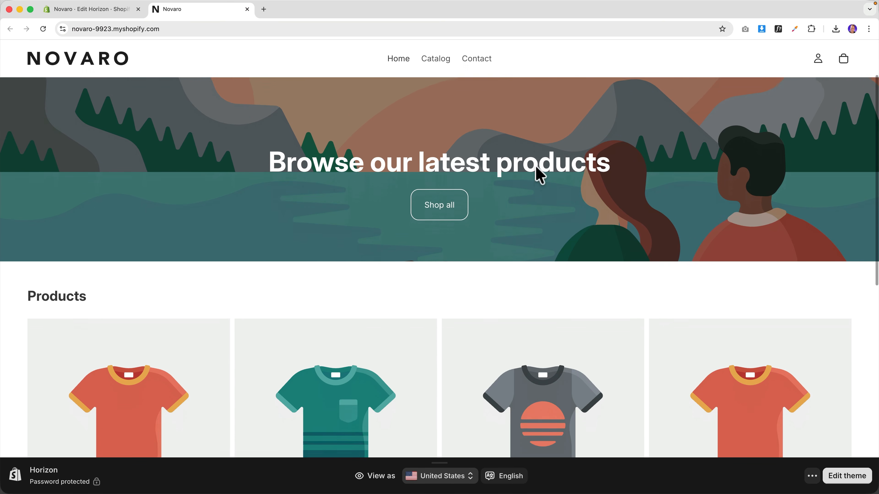
scroll(537, 172, "up", 3)
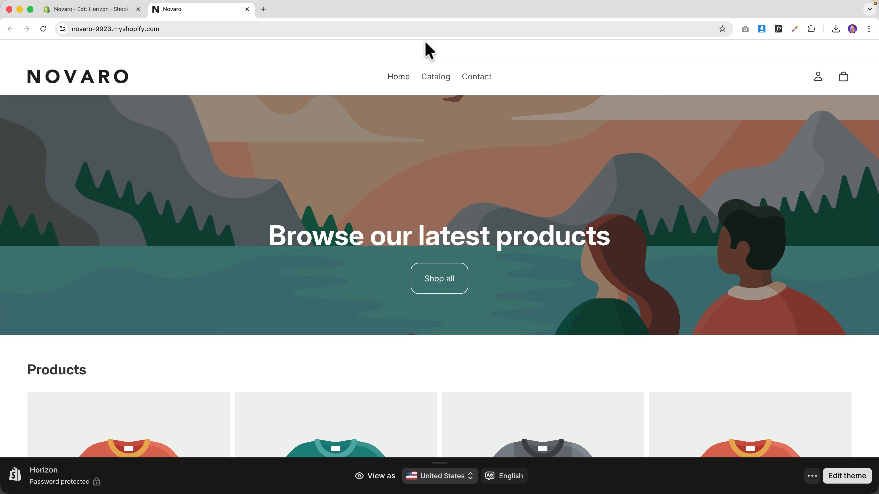
left_click(101, 10)
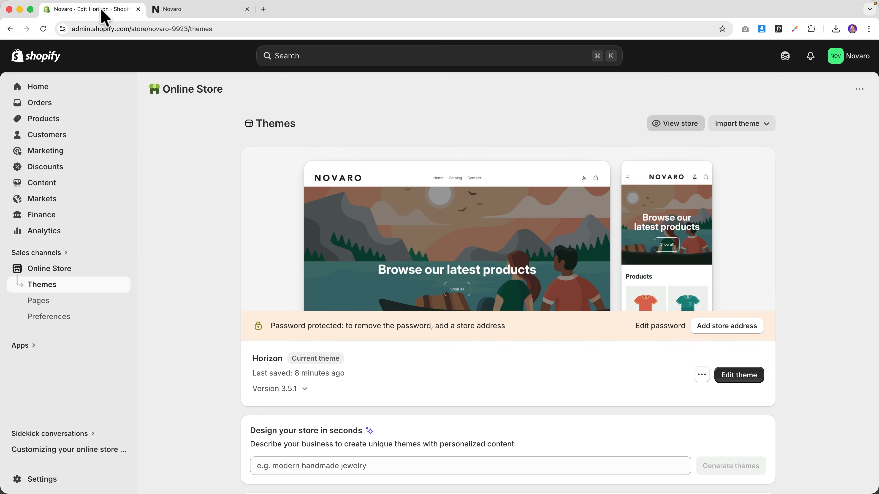
left_click(741, 377)
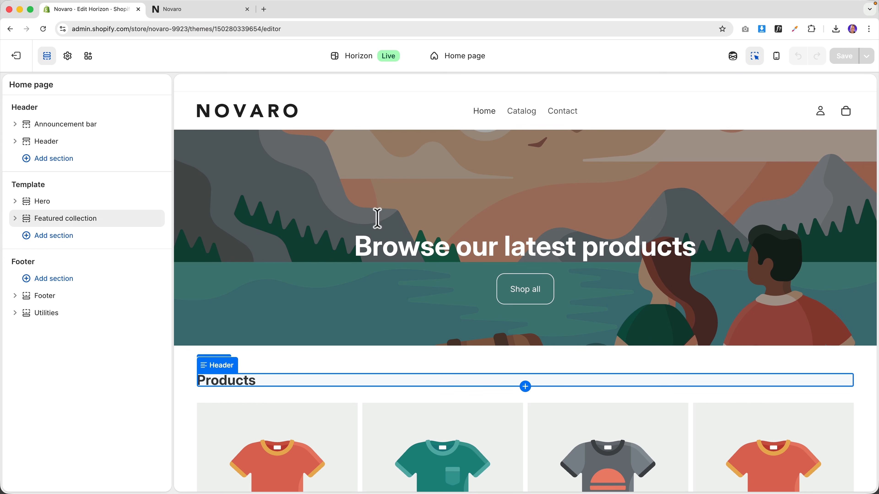
- Delete the Announcement bar section and glance at the storefront before returning to the editor
left_click(199, 91)
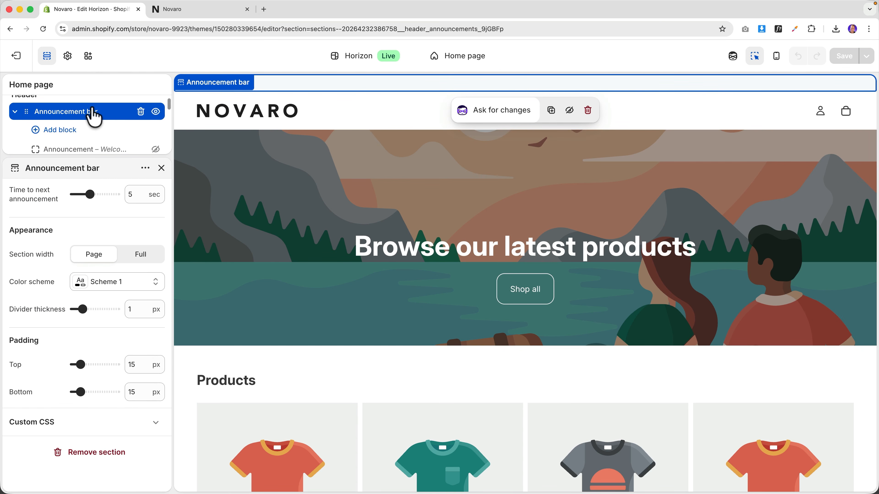
left_click(140, 112)
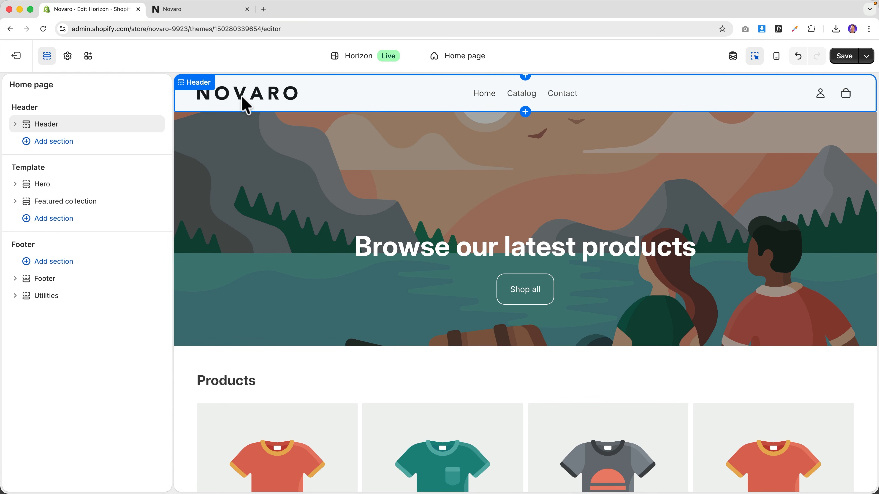
left_click(195, 14)
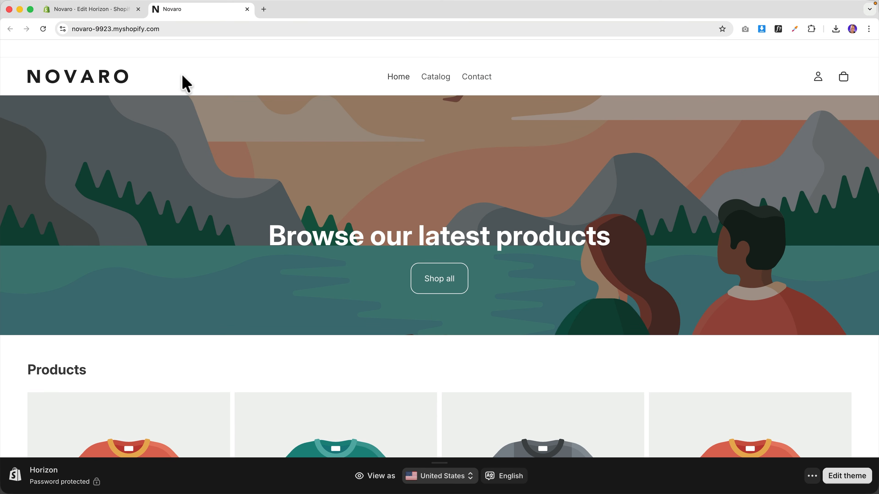
left_click(103, 9)
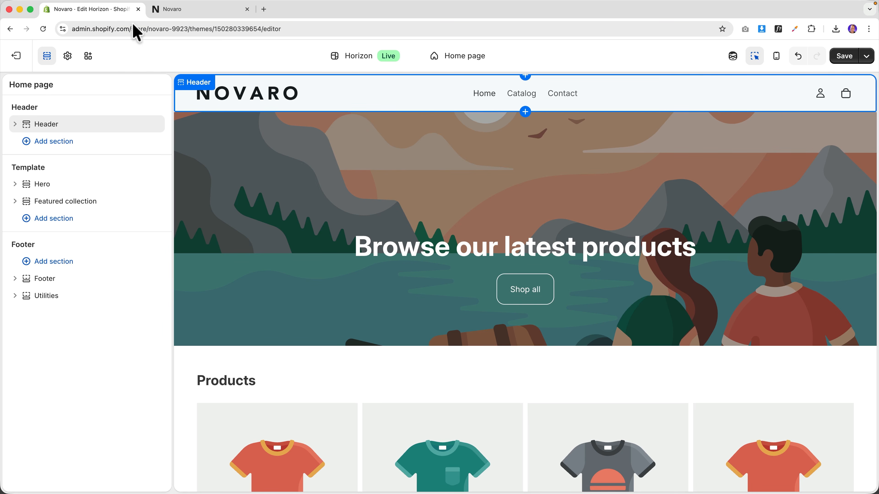
- Select the Header section, scroll its settings, and glance at the storefront tab
left_click(203, 94)
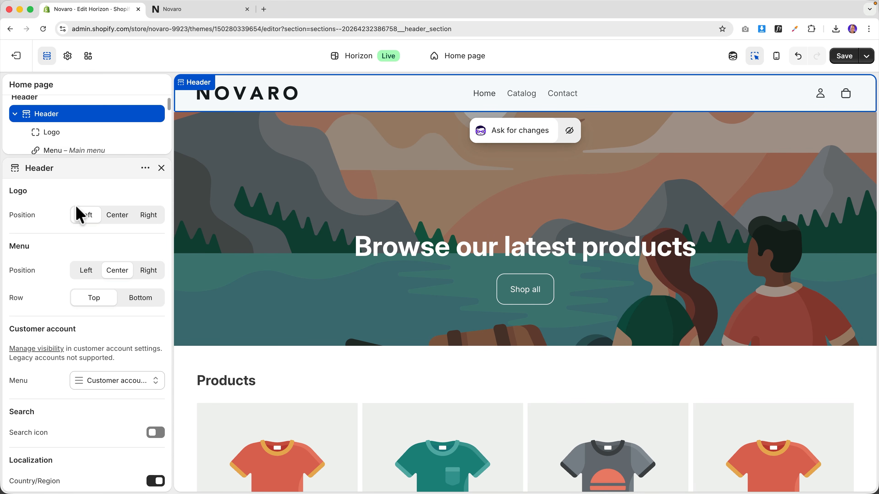
scroll(80, 216, "down", 10)
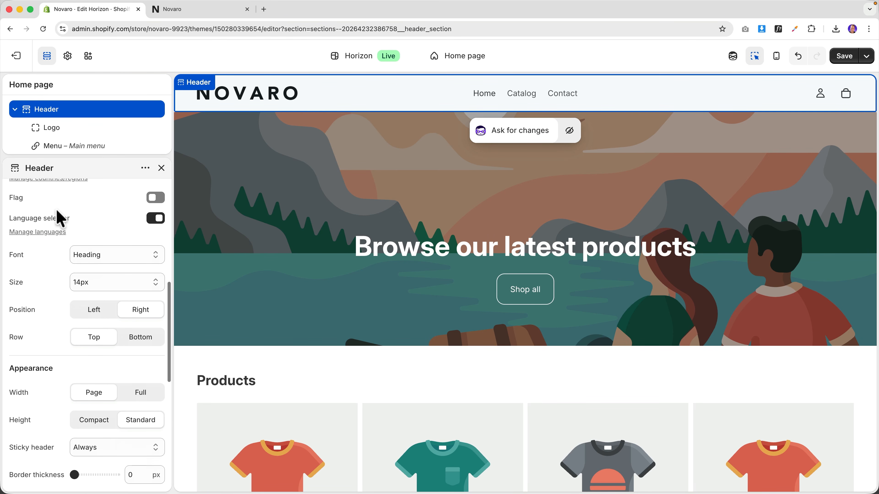
scroll(61, 218, "down", 5)
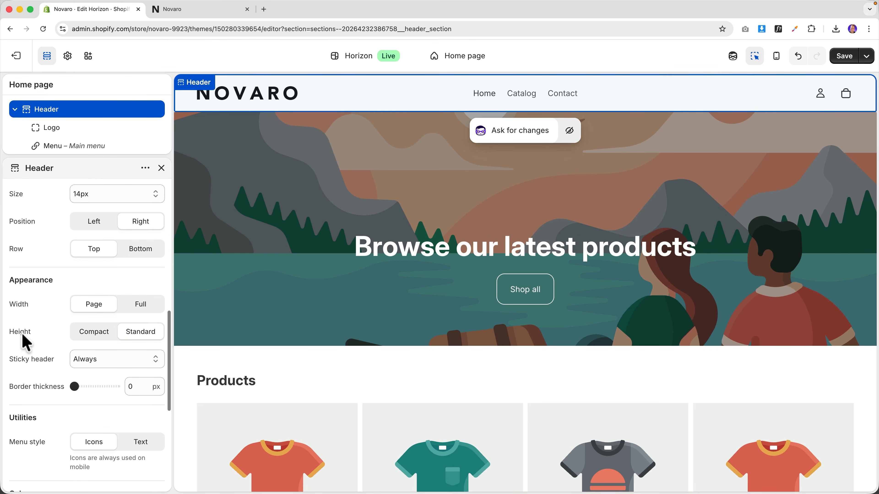
left_click(194, 11)
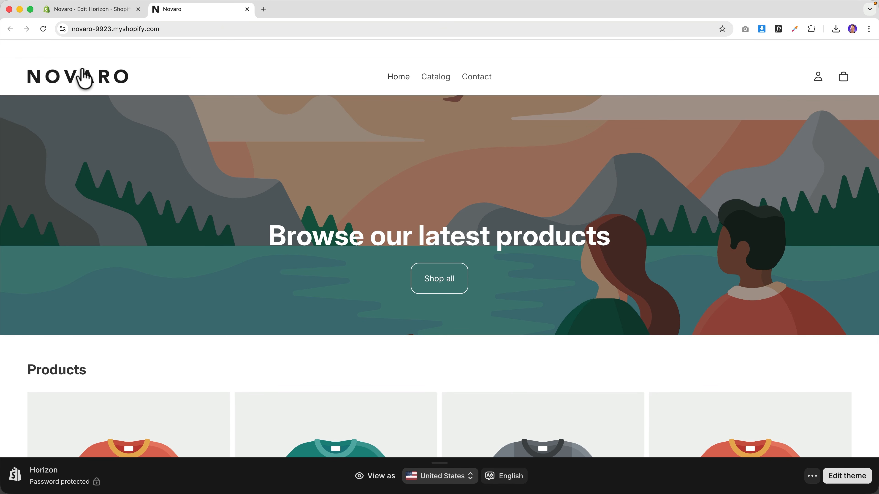
left_click(86, 10)
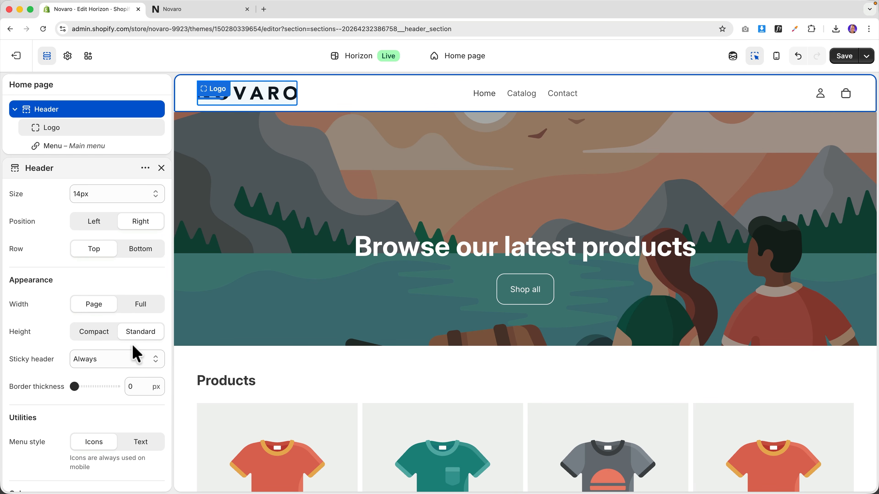
- Set the header height to Compact, save, and check the header on the live storefront
left_click(92, 334)
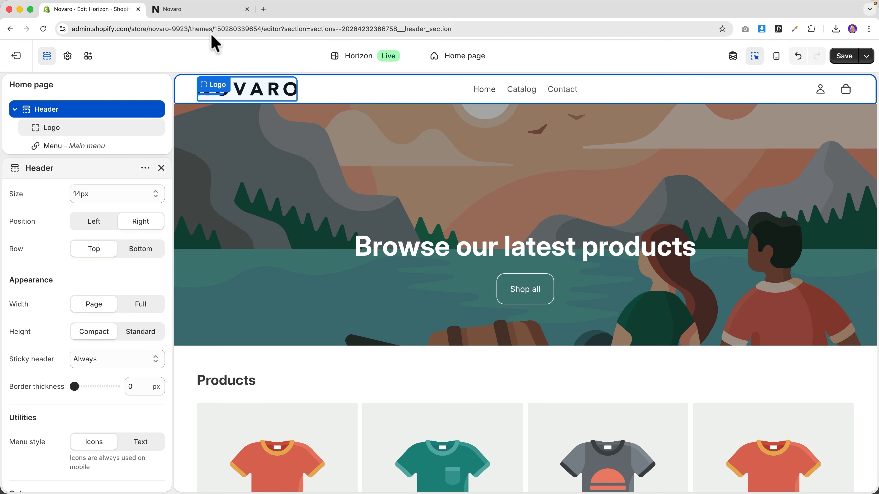
left_click(842, 59)
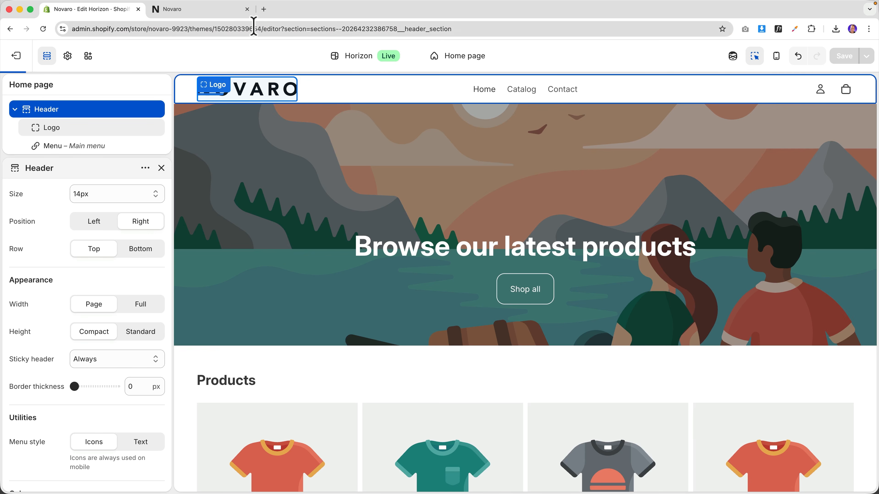
left_click(206, 14)
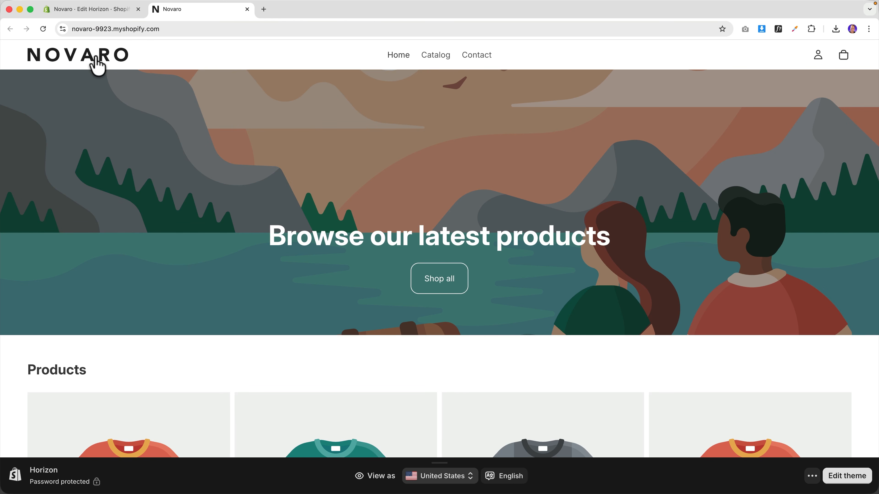
scroll(336, 118, "down", 10)
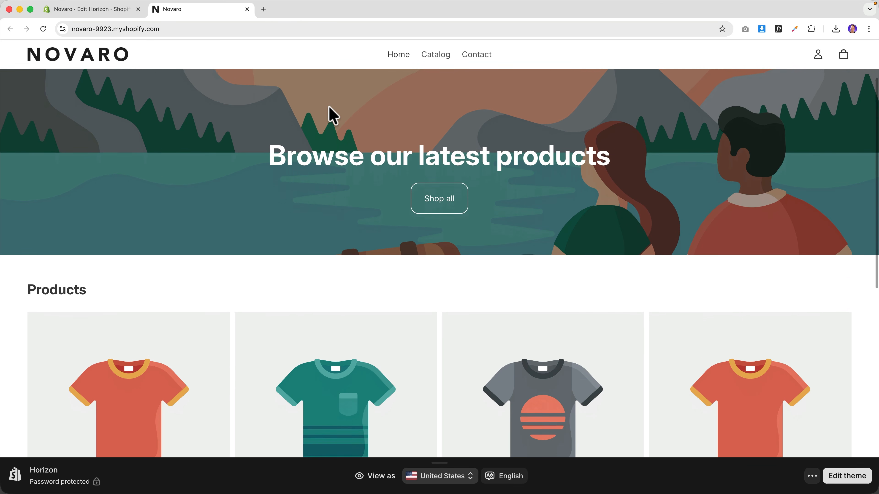
scroll(335, 114, "down", 6)
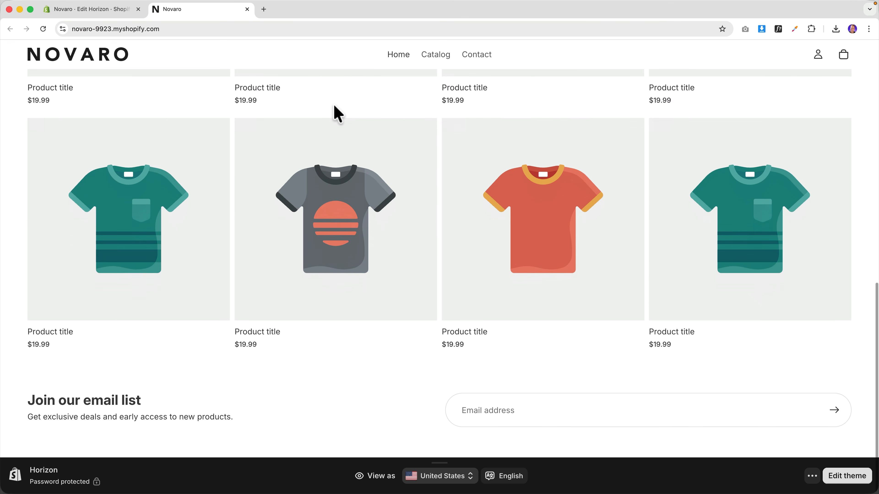
scroll(333, 138, "up", 15)
left_click(90, 9)
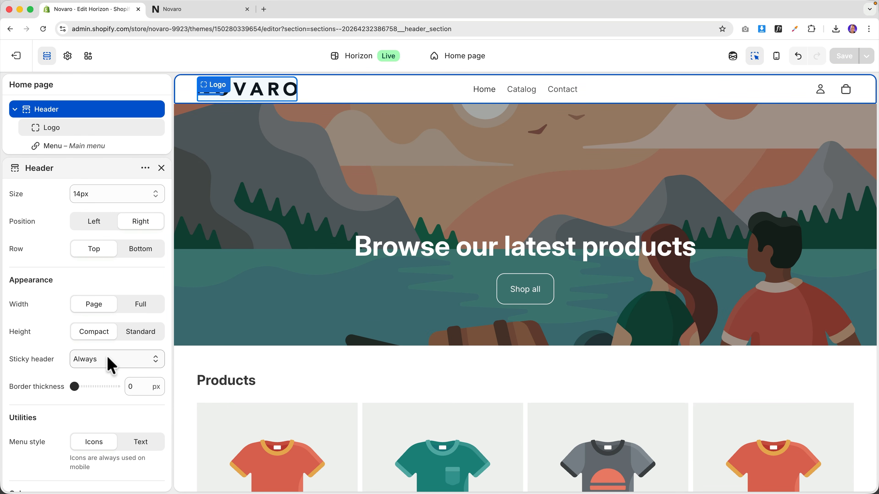
- Set Sticky header to On scroll up, save, and test it by scrolling the storefront
left_click(112, 362)
left_click(106, 367)
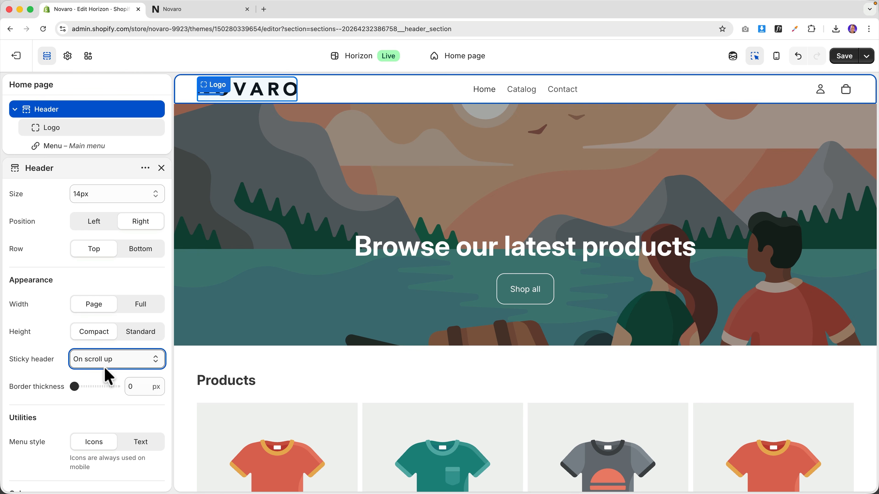
left_click(844, 57)
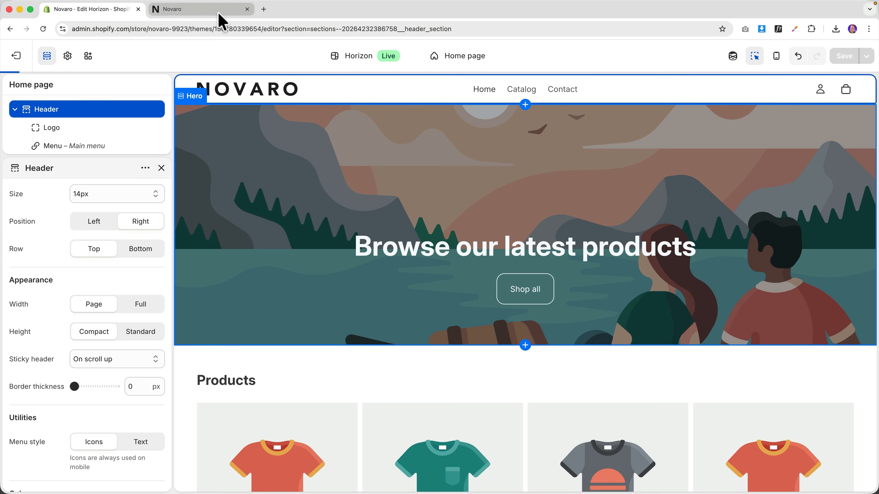
left_click(218, 10)
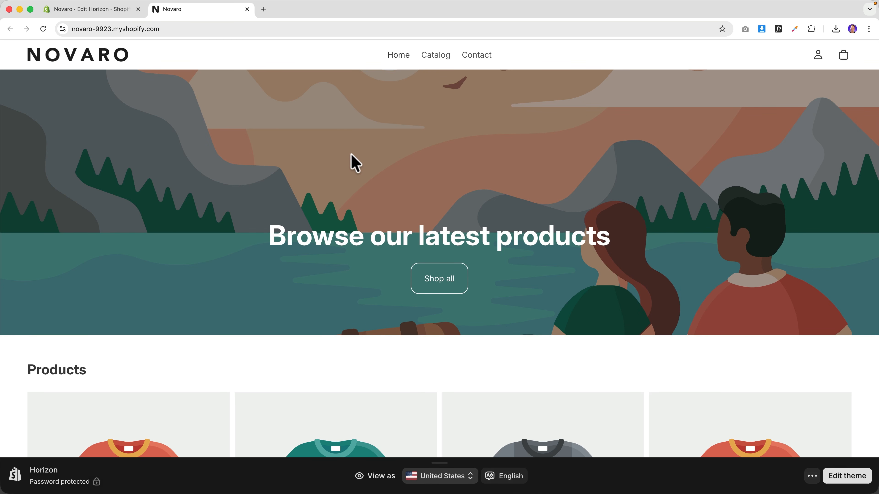
scroll(468, 136, "down", 10)
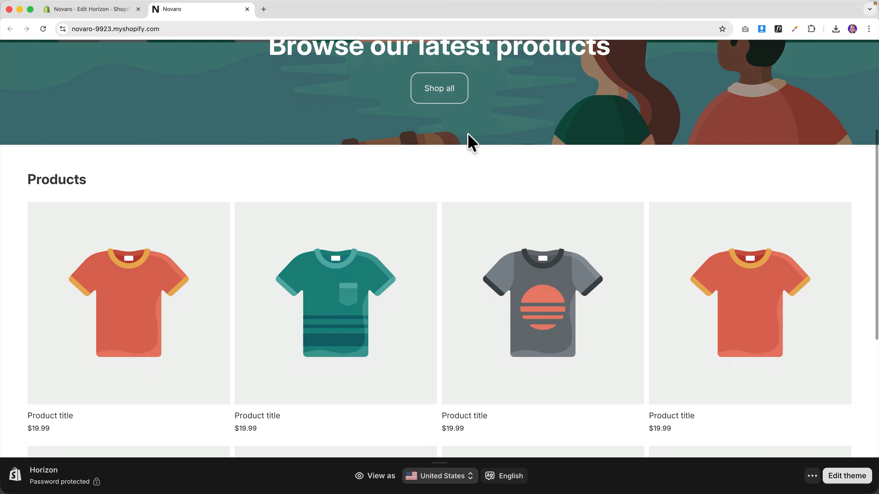
scroll(468, 136, "up", 3)
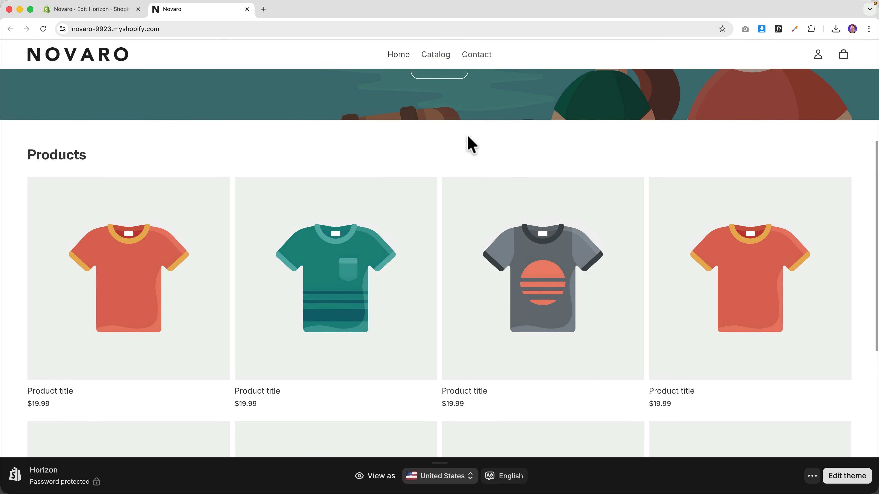
scroll(467, 135, "up", 5)
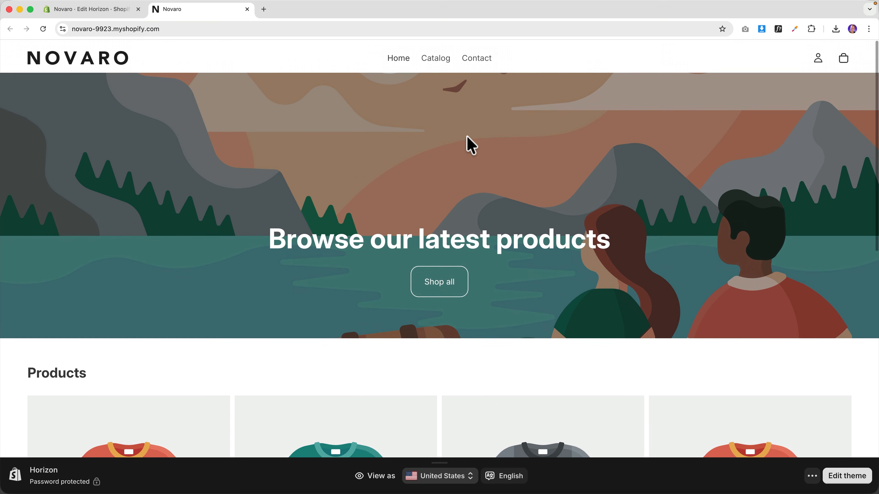
scroll(467, 136, "down", 3)
scroll(469, 142, "up", 3)
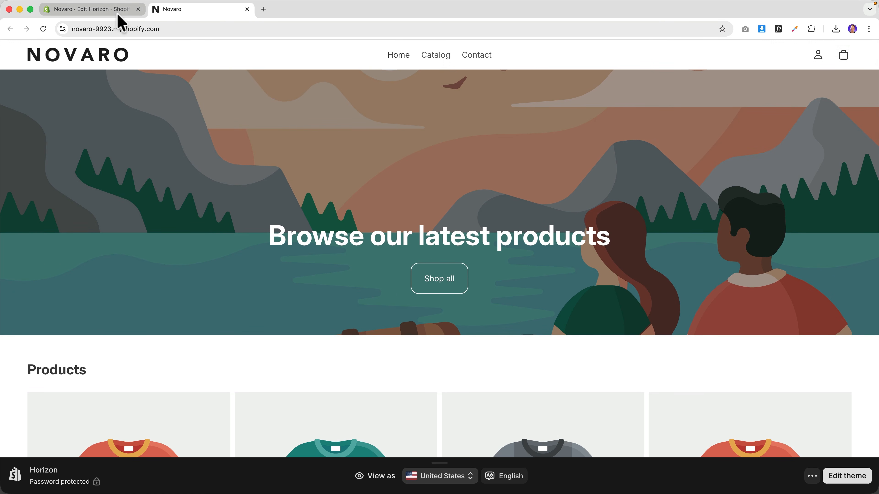
left_click(90, 9)
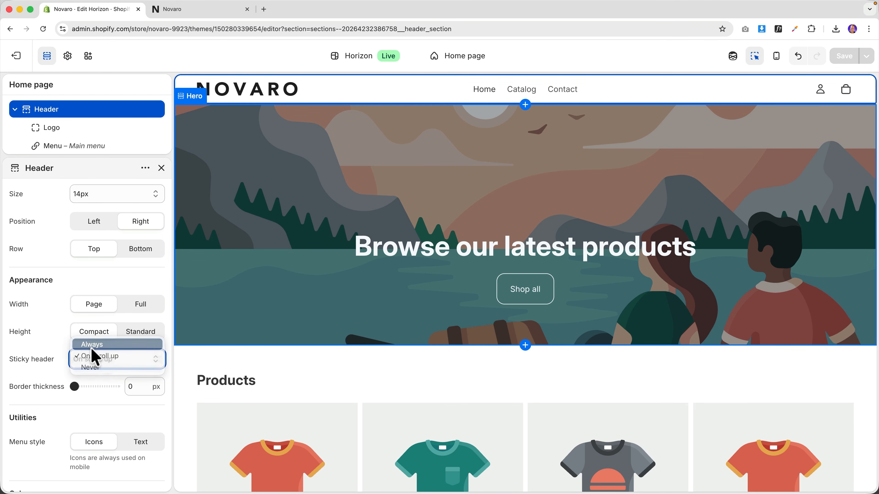
- Set Sticky header back to Always, save, and review the header on the live storefront
left_click(93, 345)
left_click(119, 366)
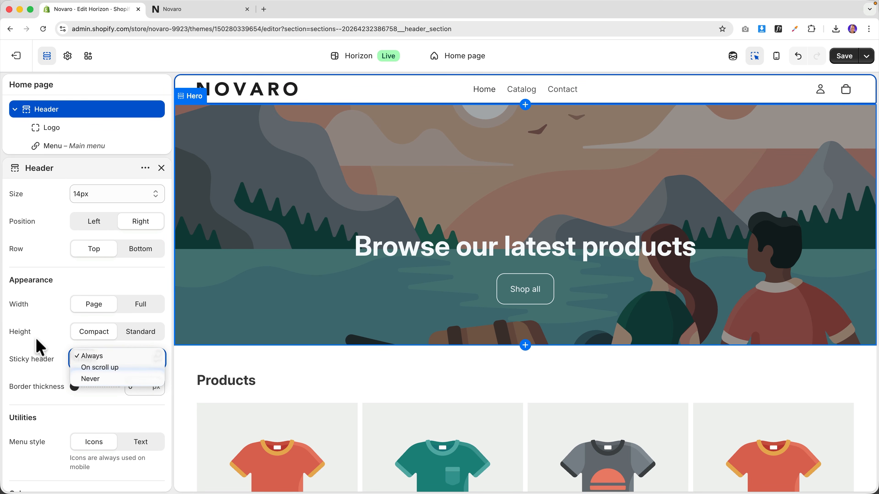
left_click(844, 56)
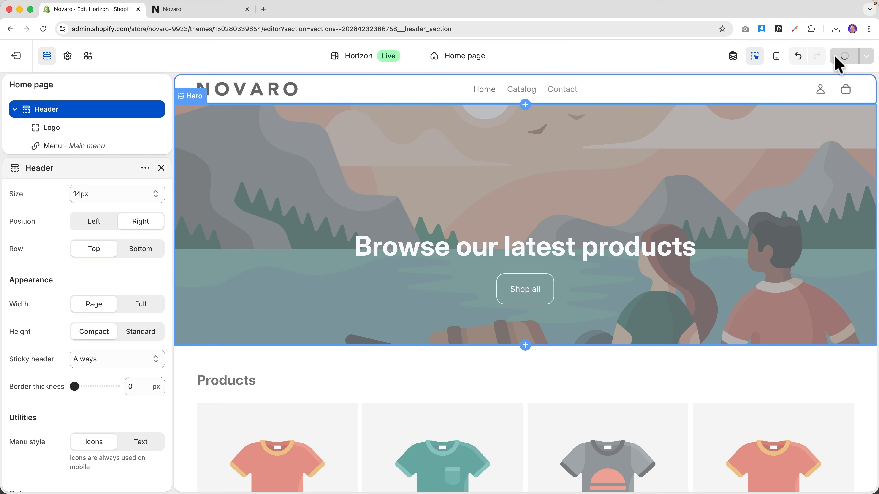
left_click(214, 9)
scroll(498, 161, "down", 15)
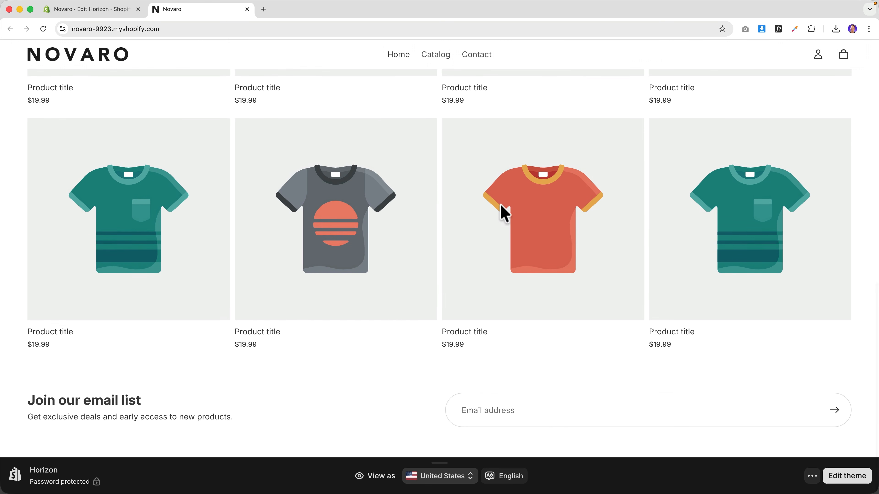
scroll(502, 210, "up", 15)
scroll(498, 216, "down", 1)
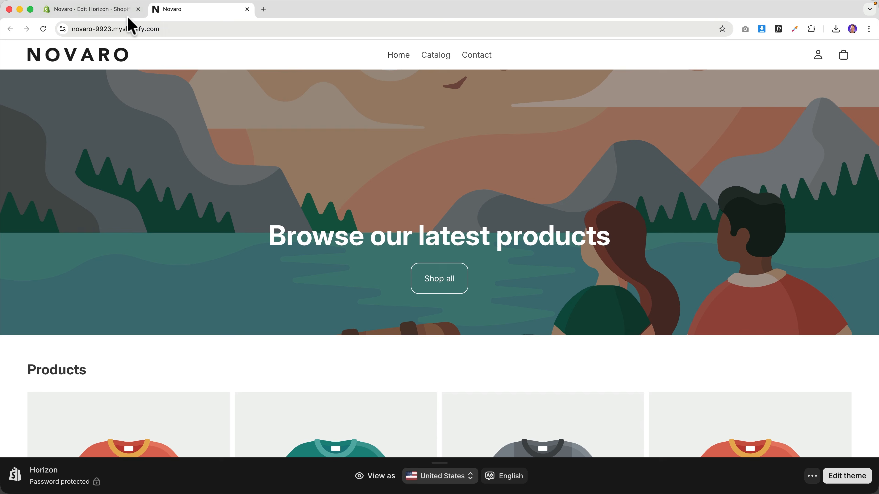
- In the Hero section, try Media 1 as a video, then set it back to an image
left_click(91, 10)
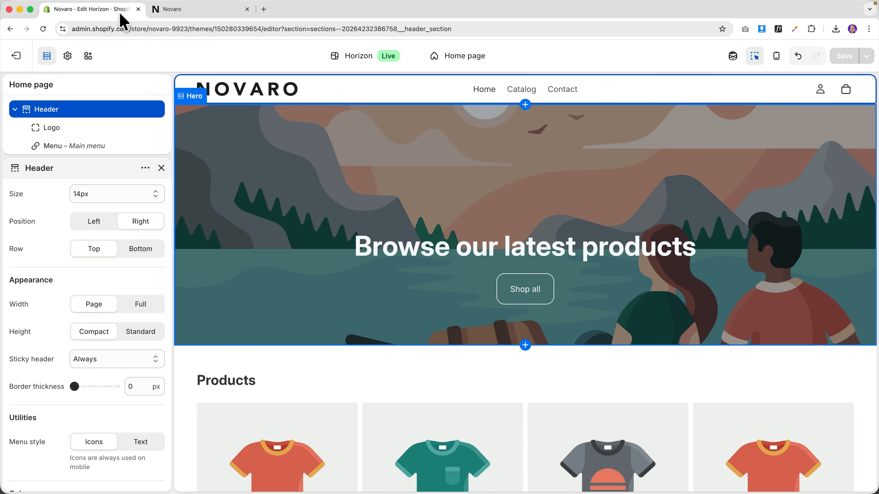
left_click(193, 103)
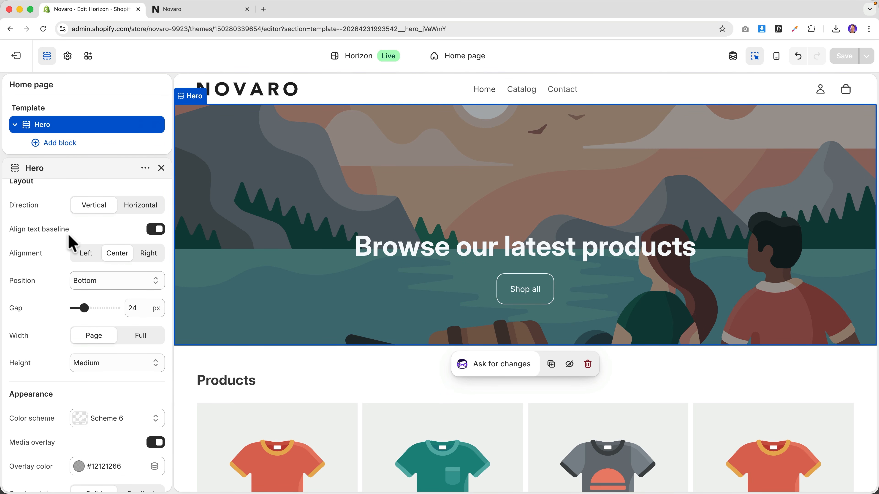
scroll(69, 239, "up", 12)
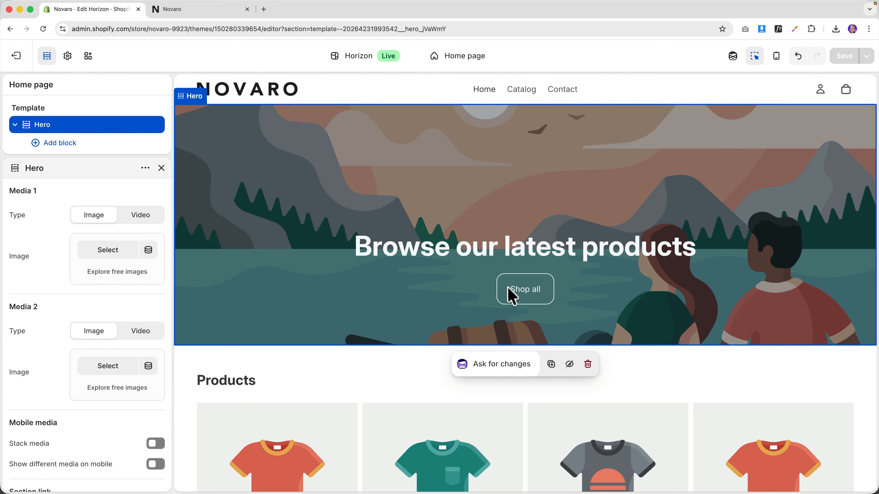
left_click(143, 218)
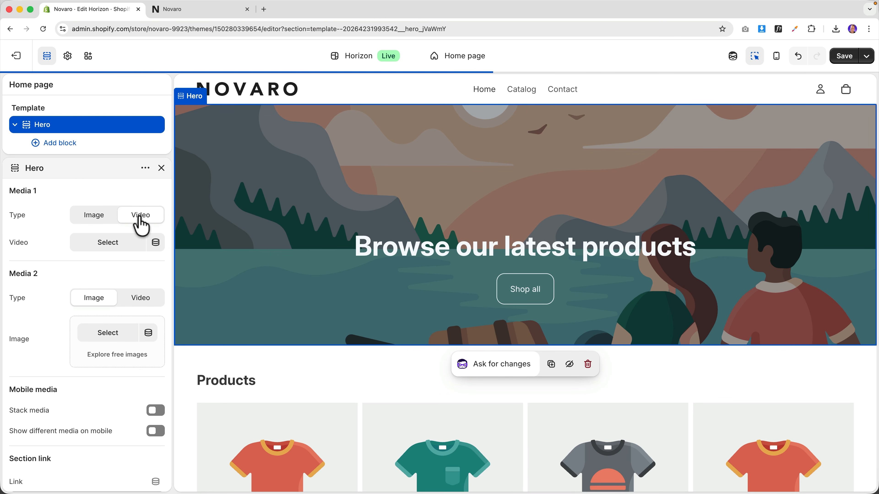
left_click(108, 243)
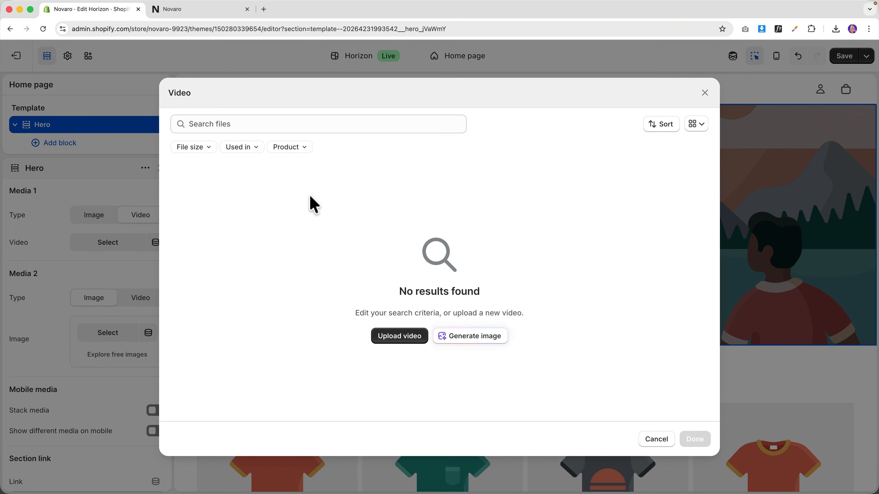
left_click(705, 93)
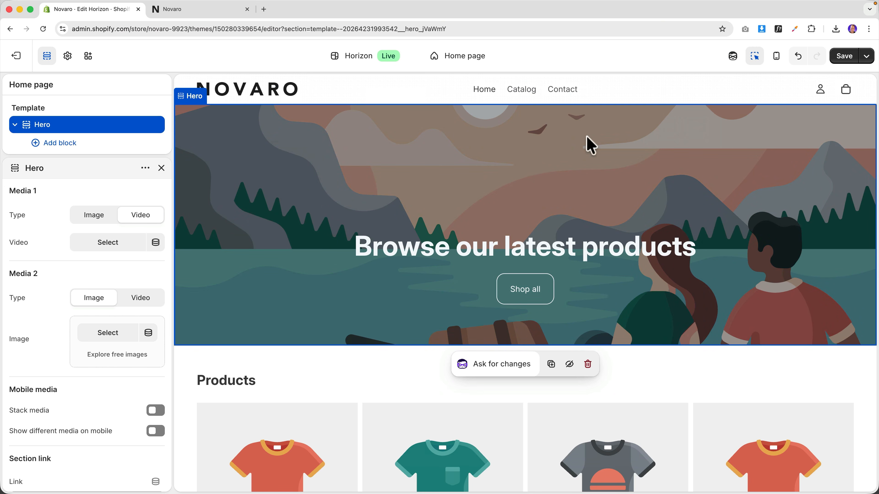
left_click(96, 218)
- Preview Men Fashion 2026.jpg and the other Fashion folder photos, then start a new web address
left_click(287, 473)
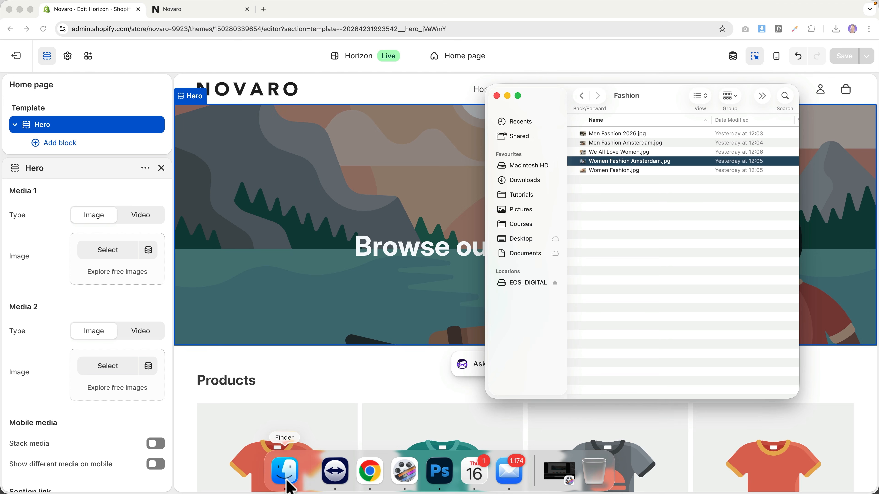
left_click(620, 135)
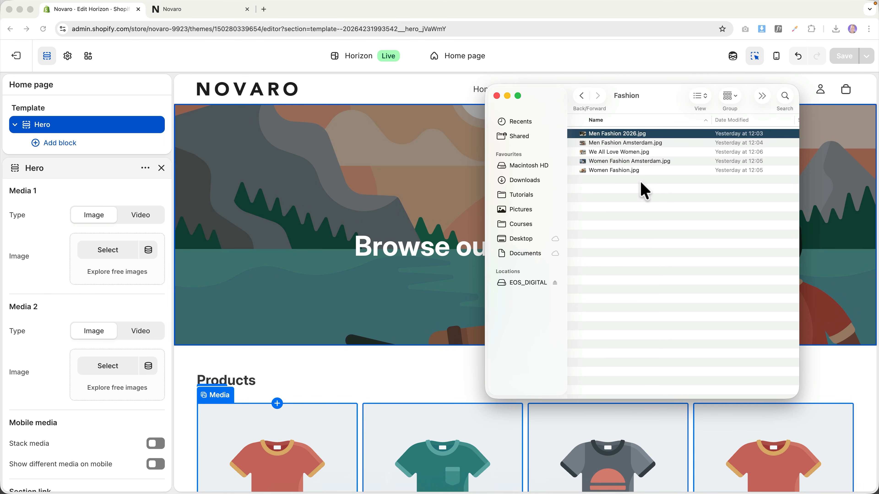
key("space")
key("Down")
key("Down")
key("space")
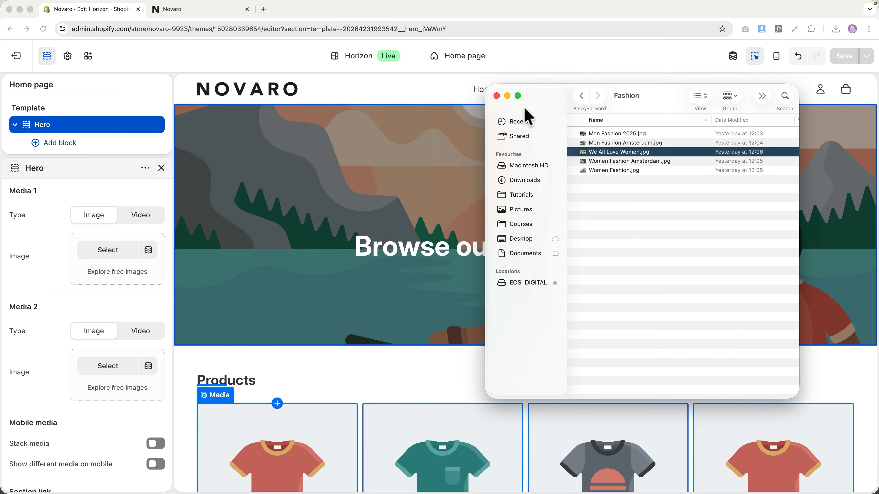
left_click(264, 9)
type("ferdy.com/is")
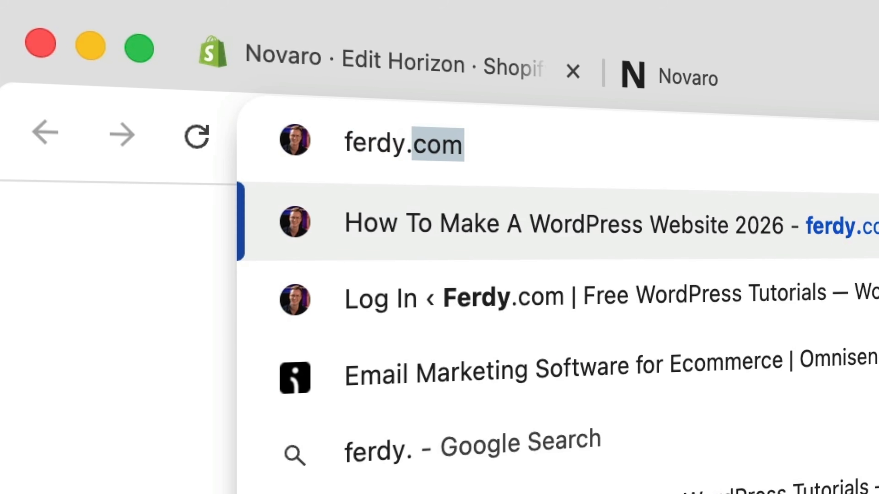
type("tock")
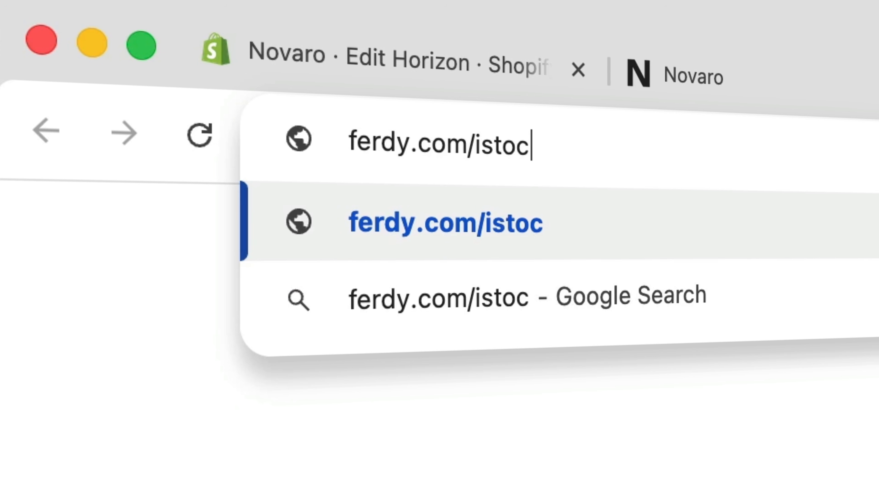
key("Return")
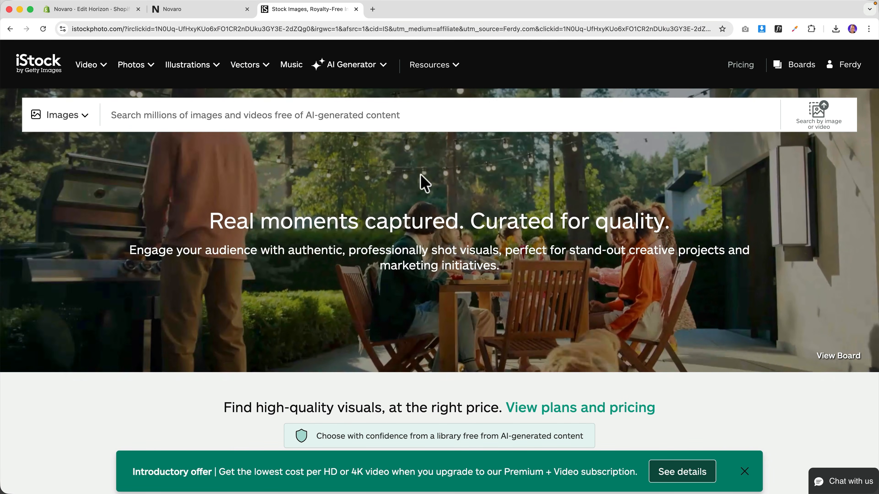
left_click(745, 472)
scroll(440, 258, "down", 10)
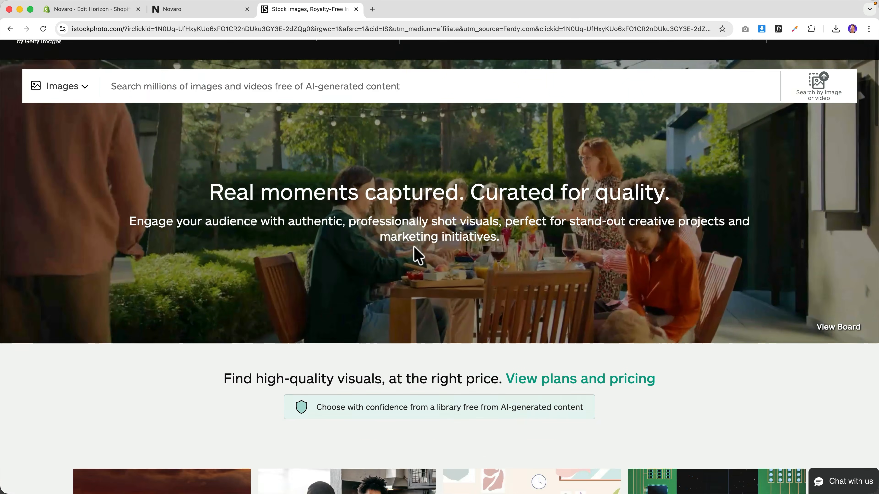
scroll(416, 255, "up", 10)
left_click(258, 114)
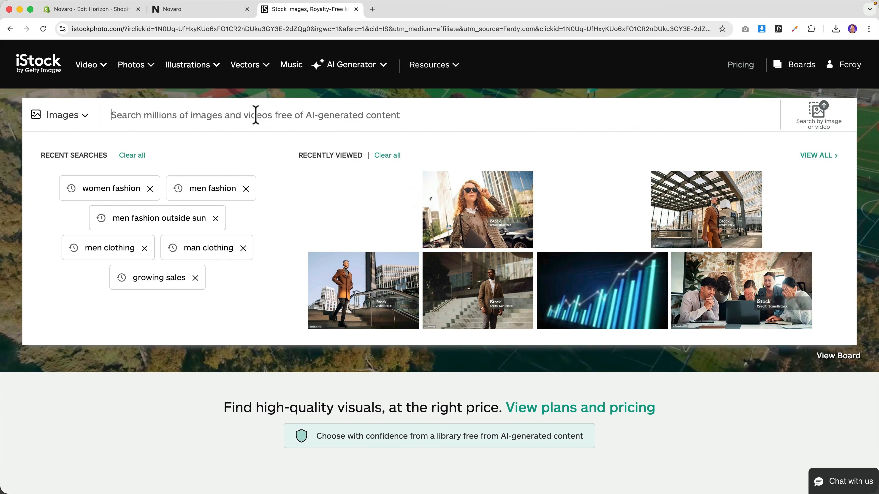
type("fashion men")
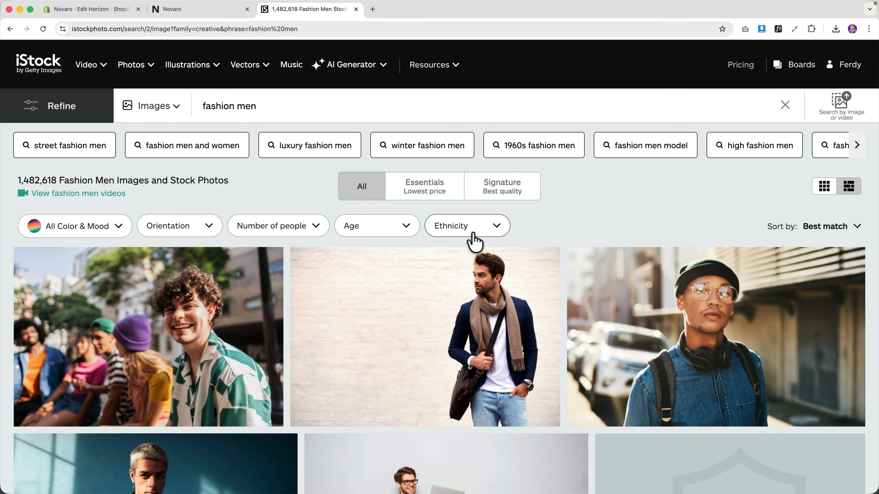
scroll(549, 265, "down", 10)
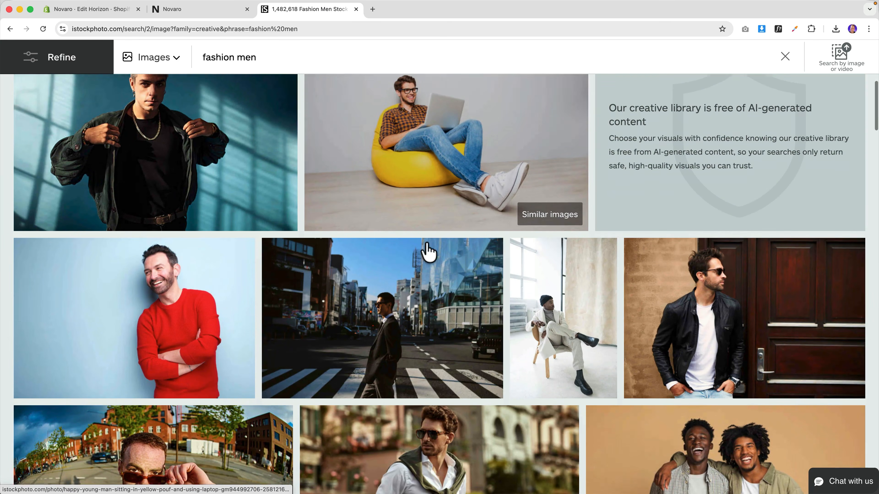
scroll(429, 253, "down", 7)
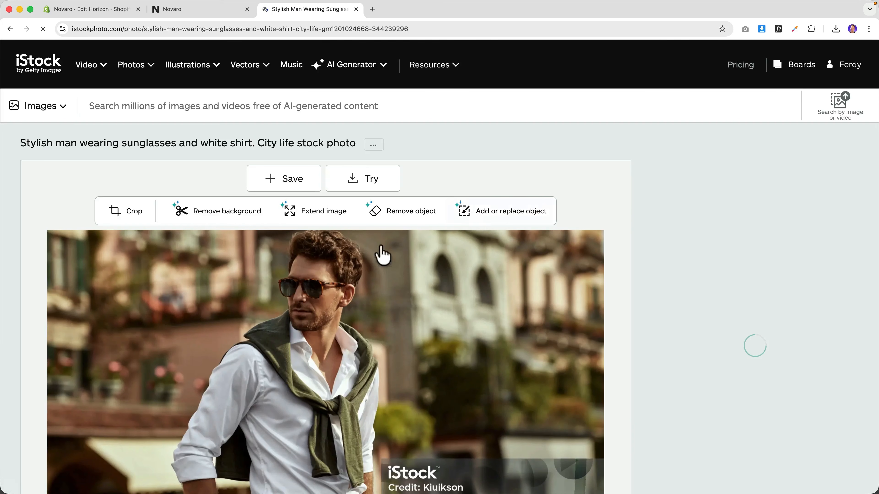
scroll(280, 294, "down", 8)
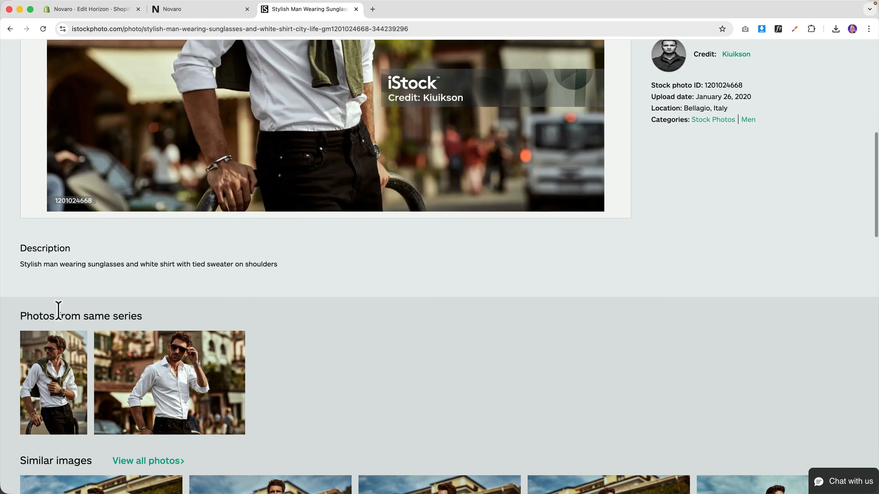
scroll(162, 407, "down", 5)
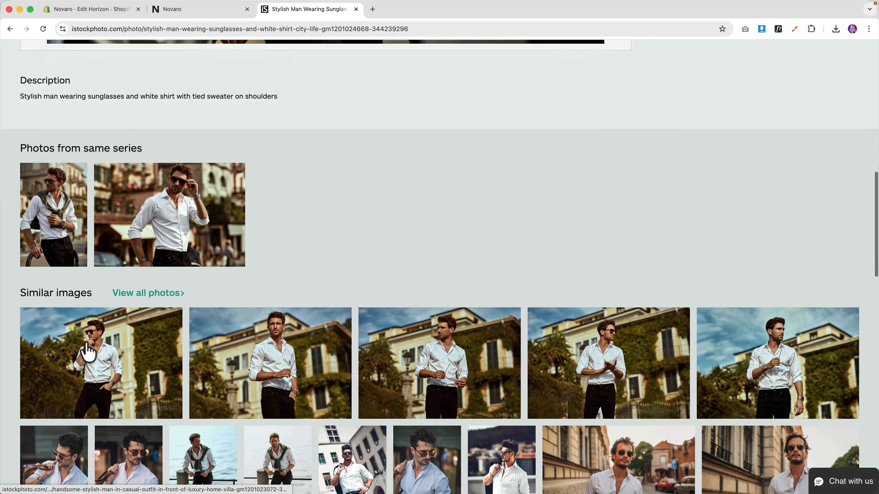
scroll(459, 366, "down", 18)
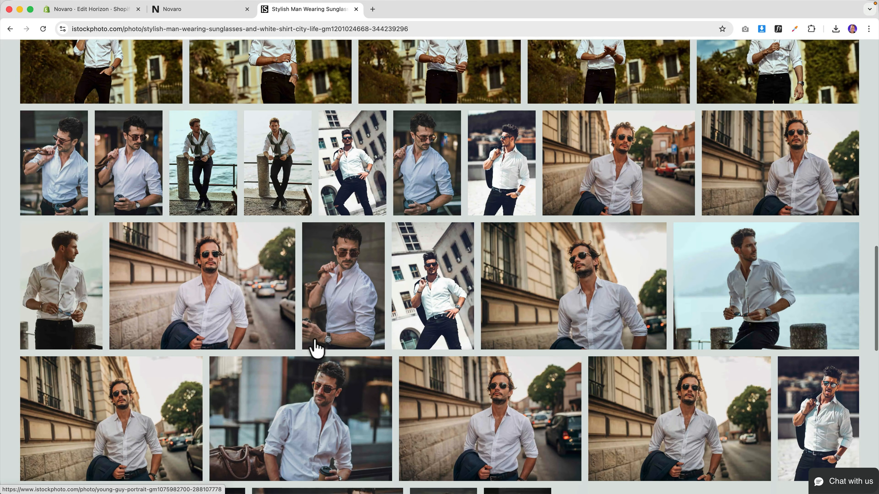
scroll(315, 348, "down", 1)
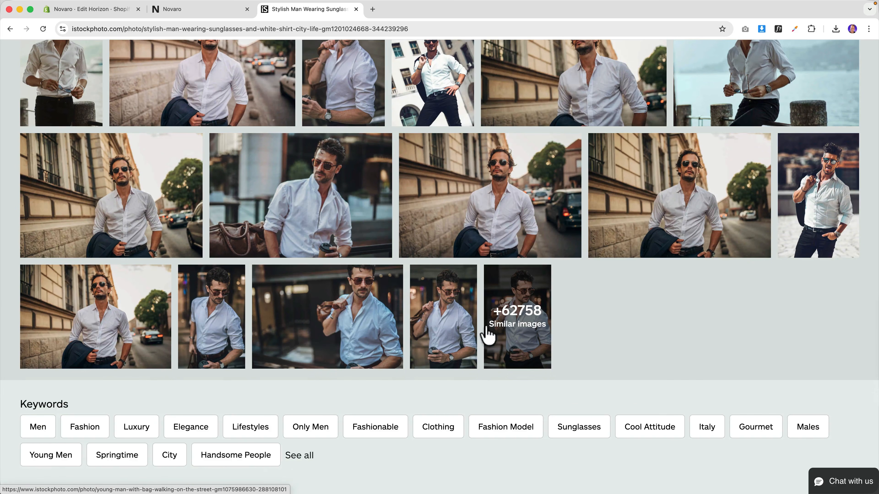
left_click(524, 329)
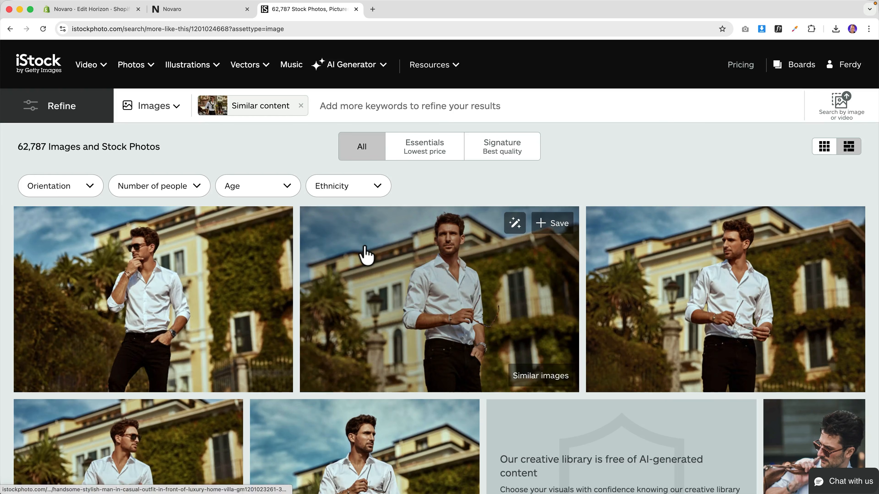
scroll(398, 274, "down", 20)
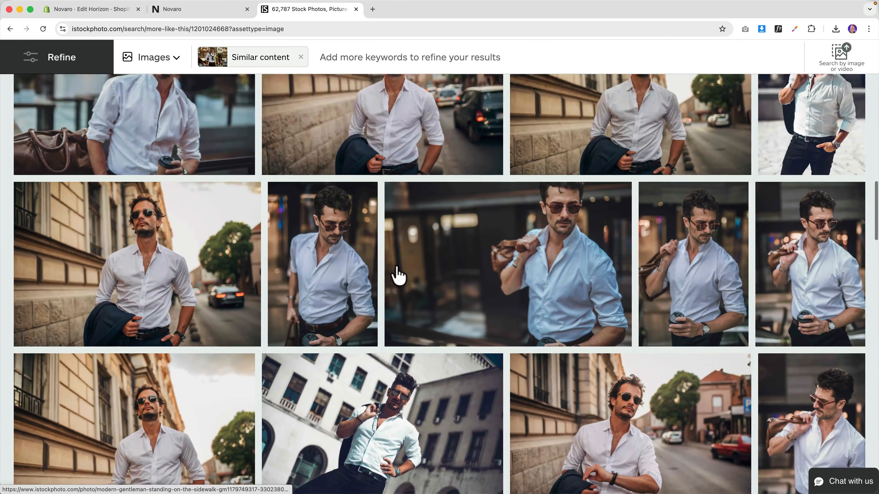
scroll(398, 274, "down", 15)
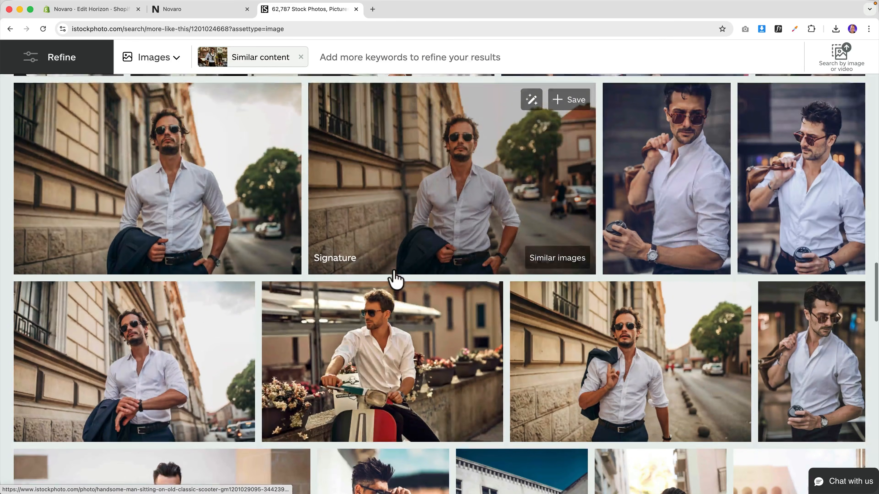
scroll(397, 277, "down", 15)
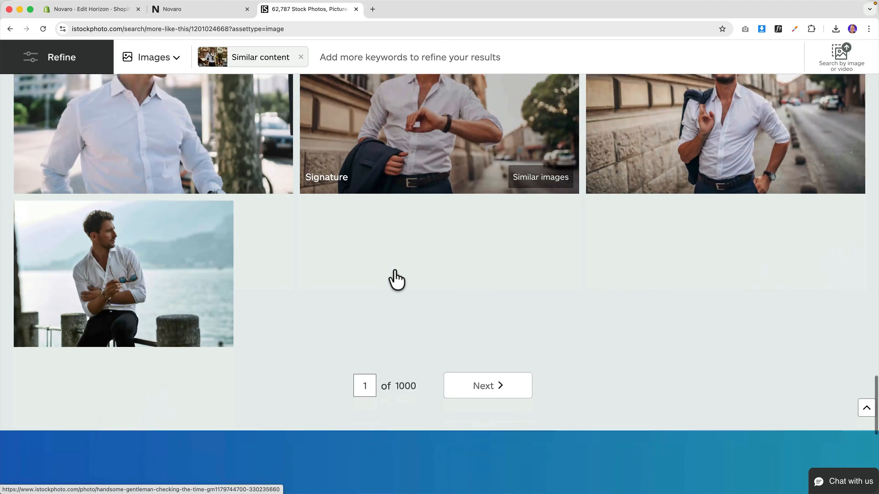
scroll(401, 266, "up", 20)
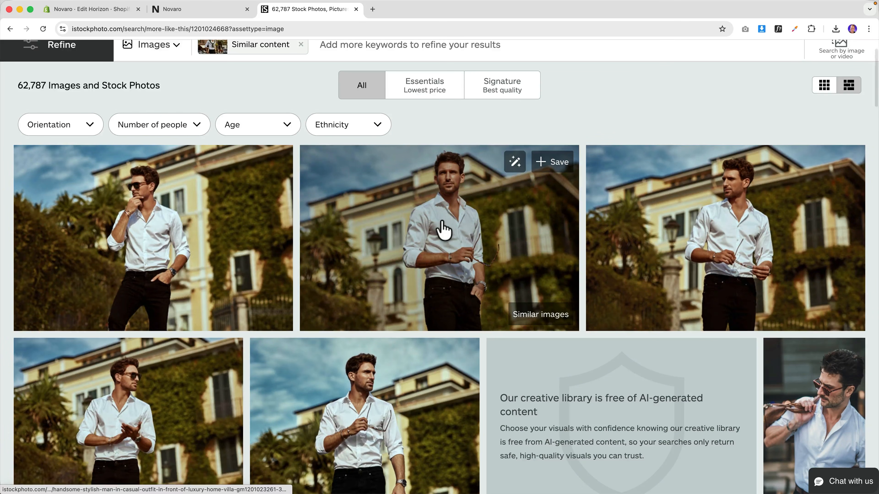
key("super+w")
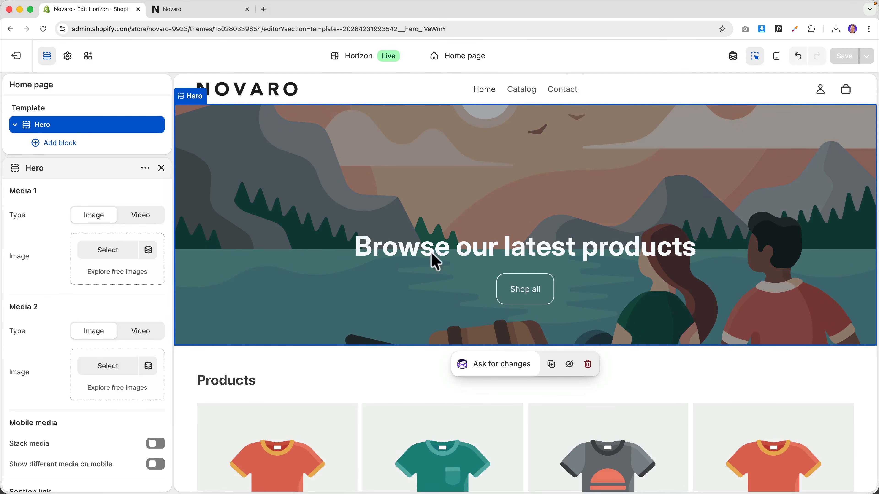
- Select Men Fashion 2026.jpg in the Fashion folder and bring the browser back
left_click(284, 471)
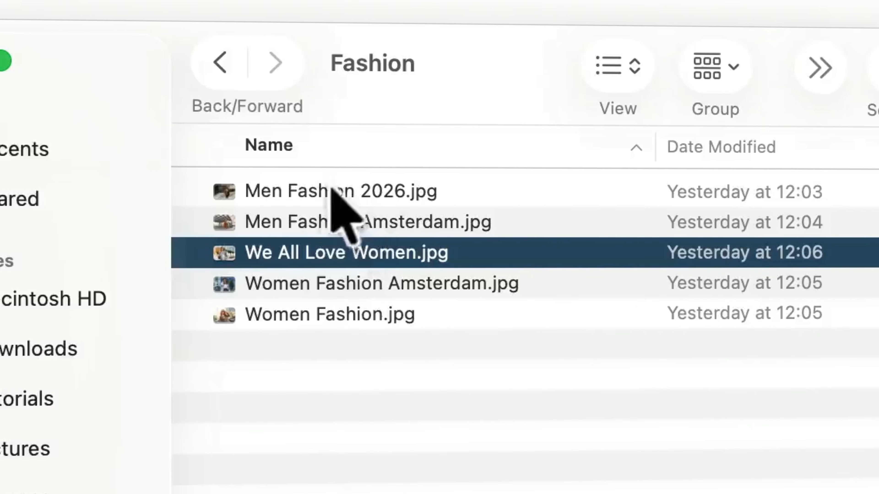
left_click(530, 151)
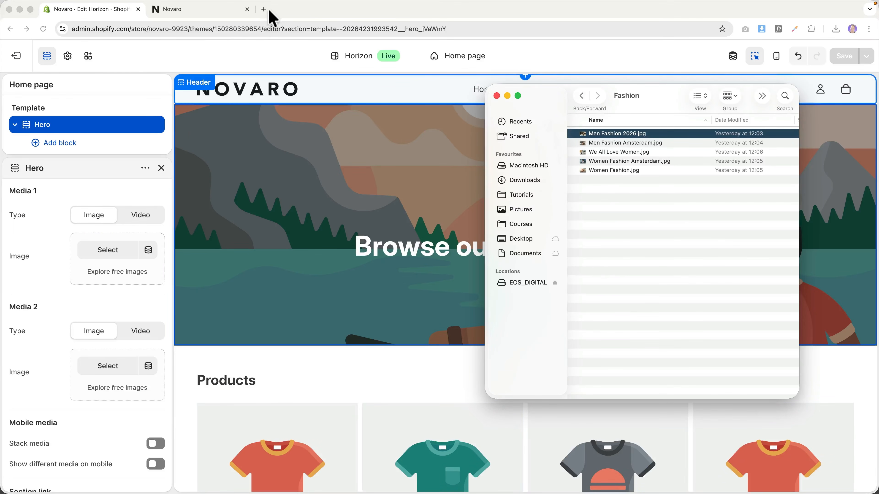
left_click(269, 11)
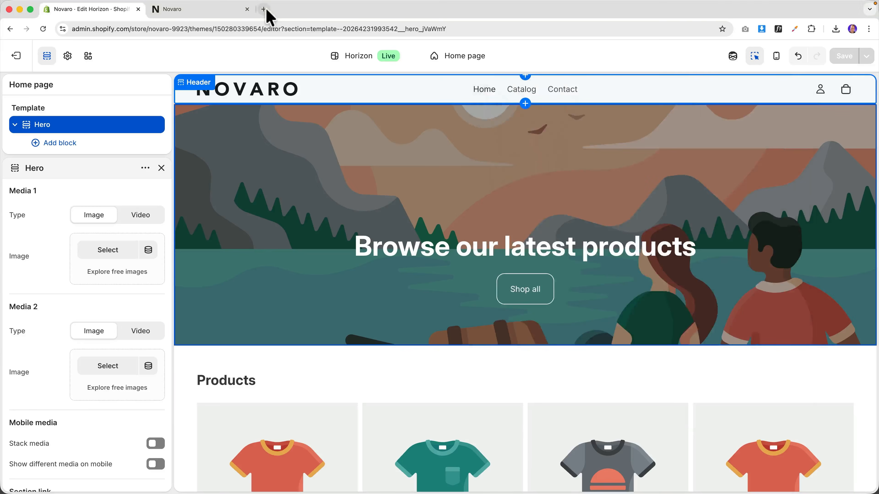
- Search Google images for 'webdesign amsterdam', then close that tab to return to the editor
left_click(264, 9)
type("webdesign amsterdam")
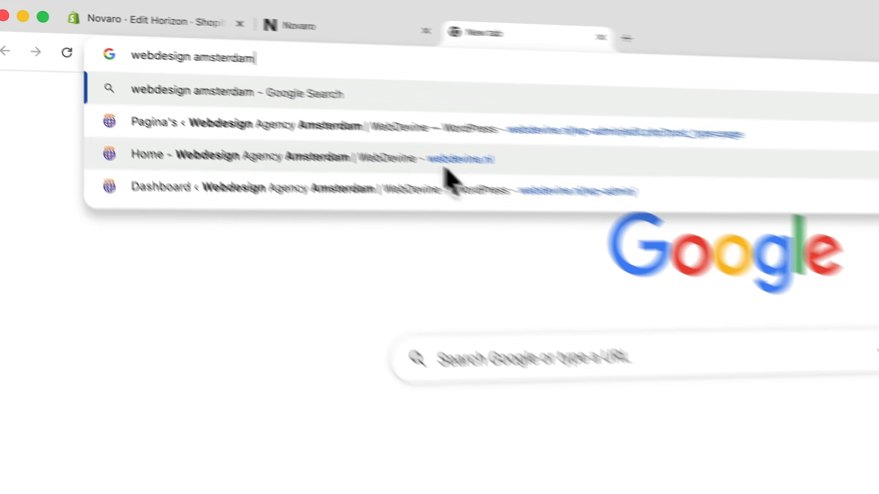
key("Return")
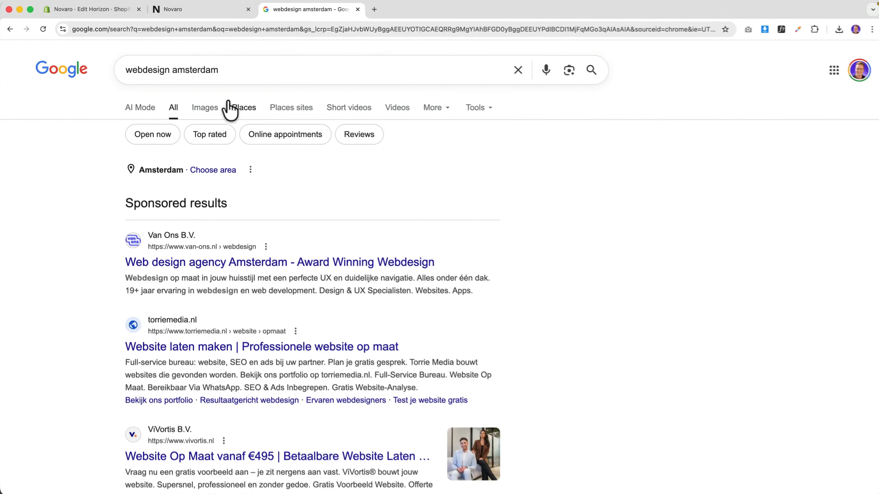
left_click(205, 110)
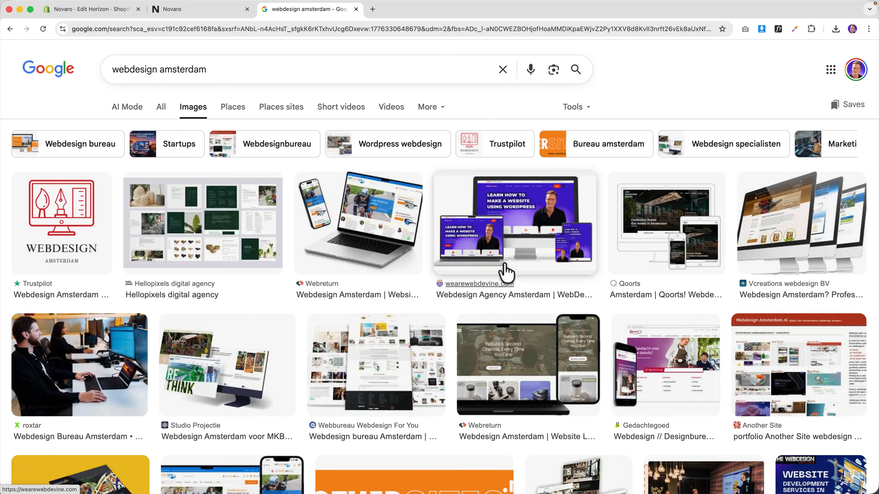
key("super+w")
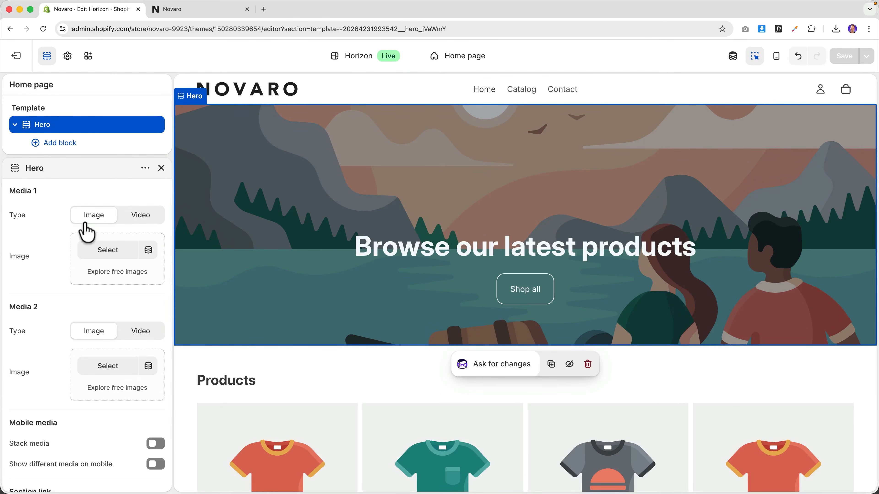
- Drag Men Fashion 2026.jpg from the Fashion folder onto the hero's Media 1
left_click(289, 483)
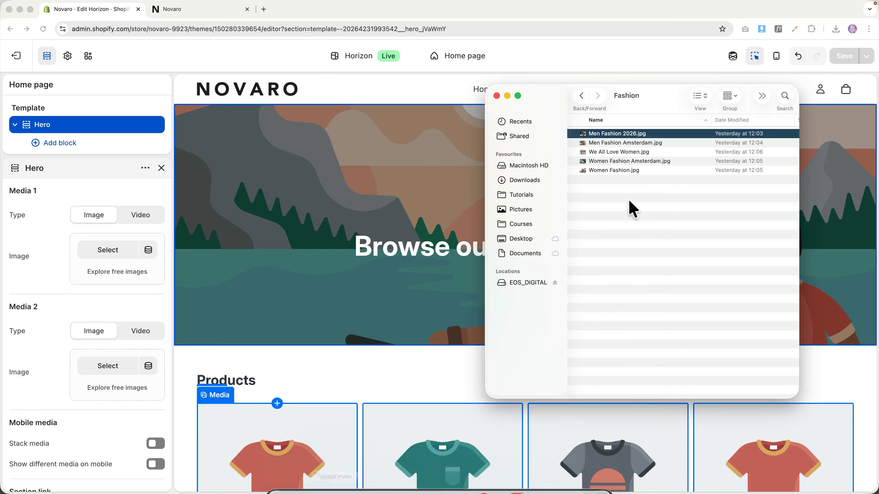
key("space")
key("space")
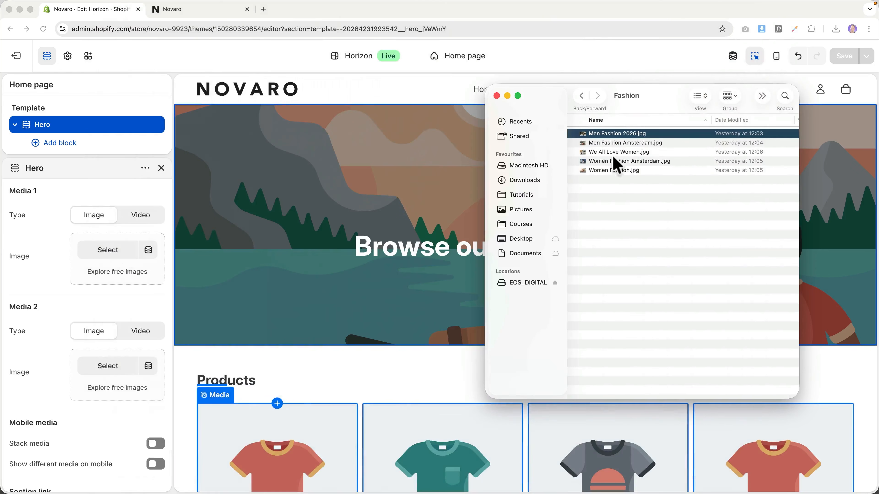
left_click_drag(131, 258, 131, 262)
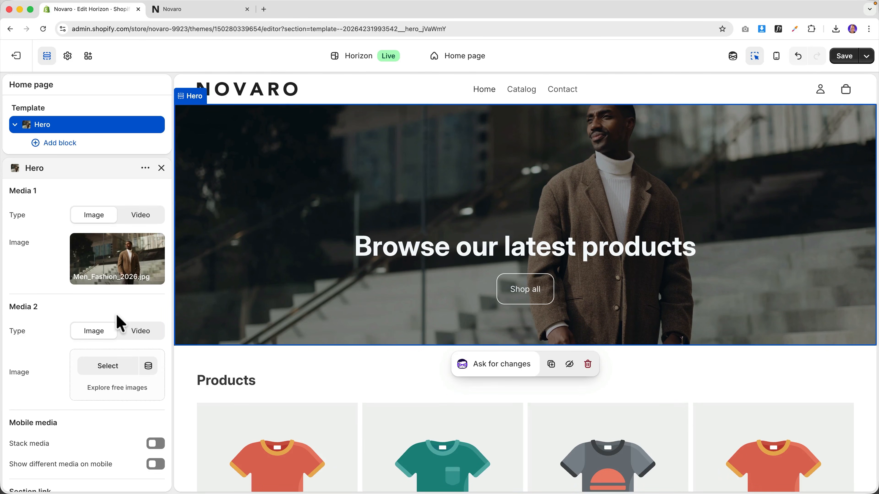
- Find Women Fashion Amsterdam.jpg among the photo previews and drag it onto Media 2
left_click(286, 473)
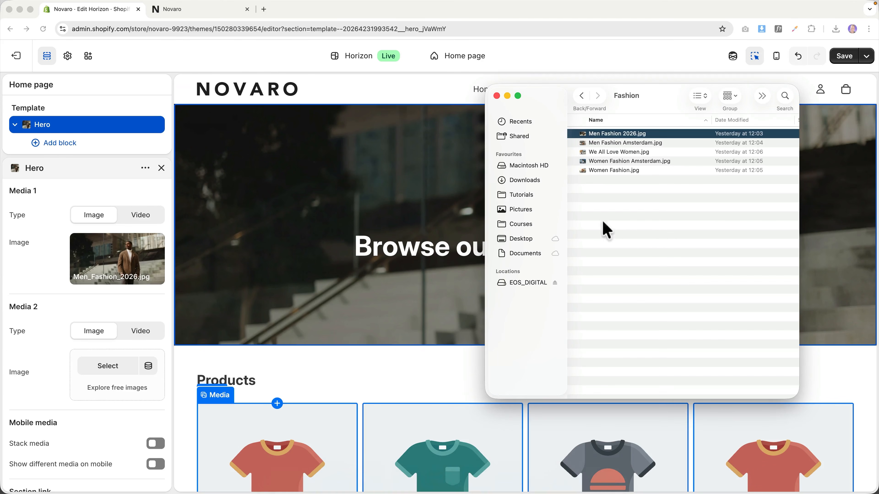
key("Down")
key("space")
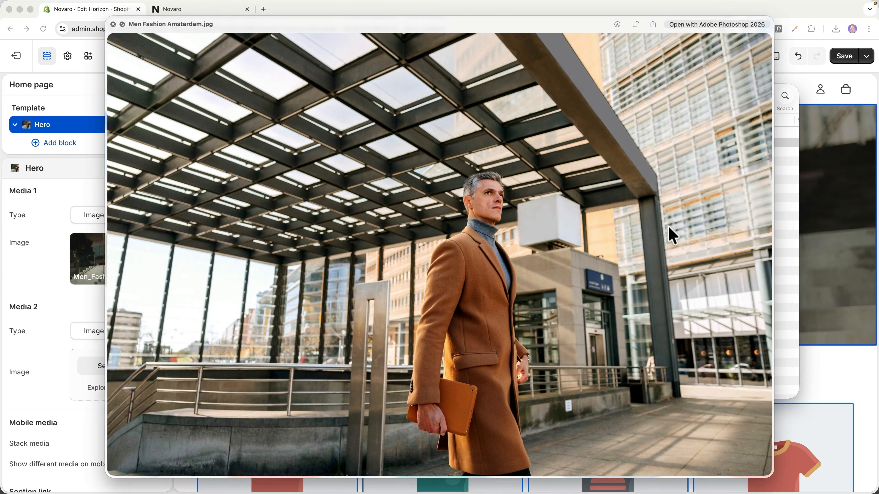
key("Down")
key("Down")
key("Down")
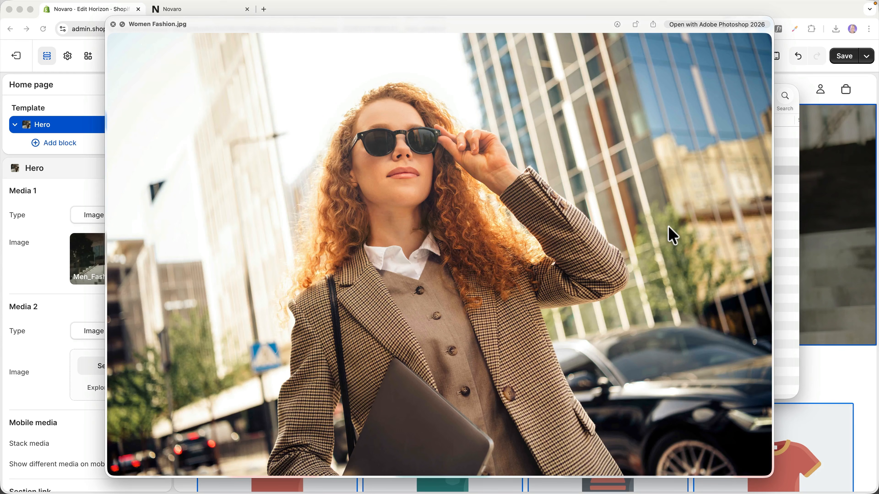
key("Down")
key("space")
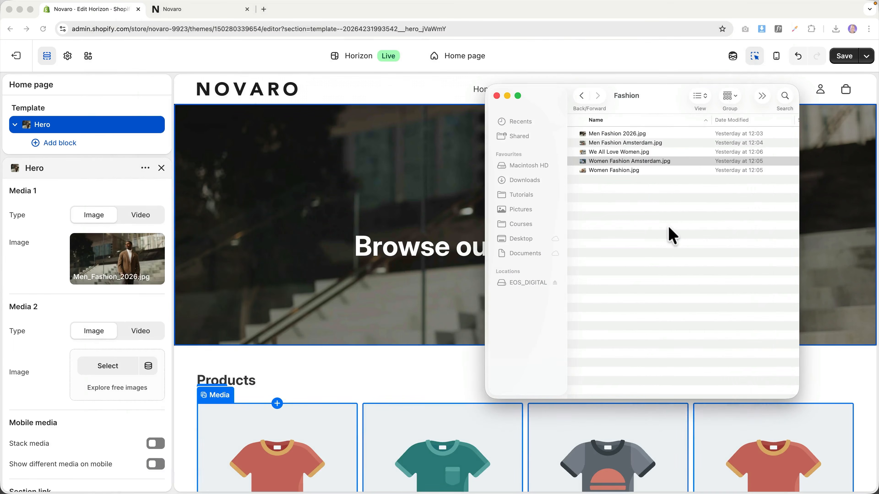
left_click_drag(624, 161, 112, 378)
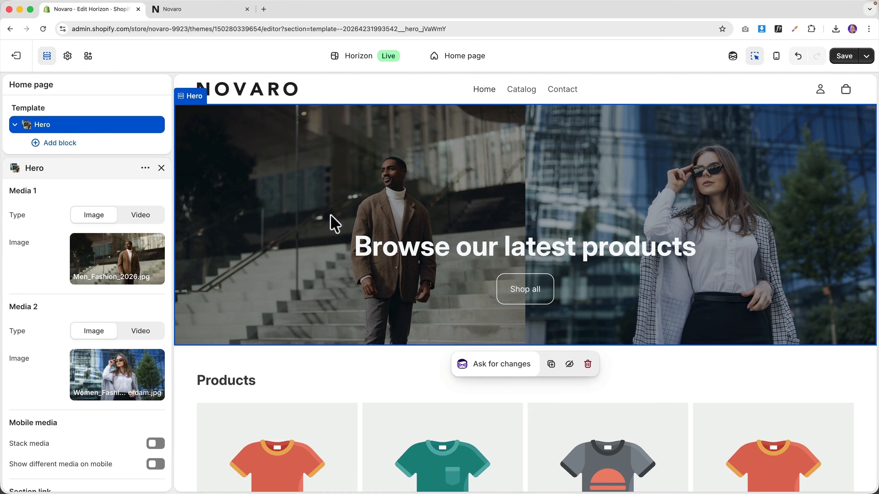
scroll(77, 316, "down", 10)
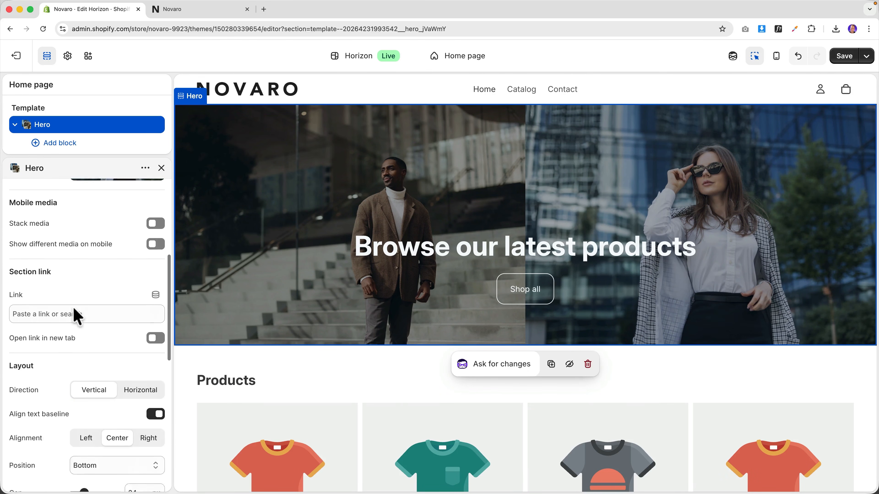
scroll(78, 316, "down", 5)
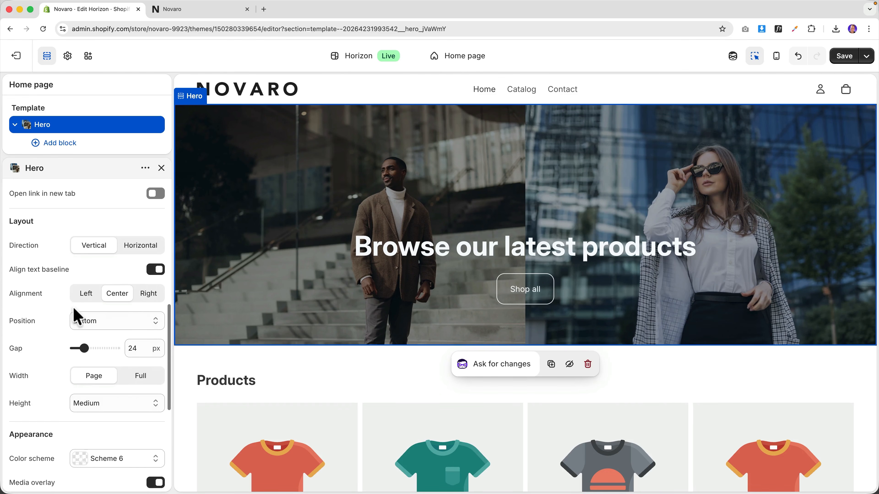
scroll(77, 315, "down", 3)
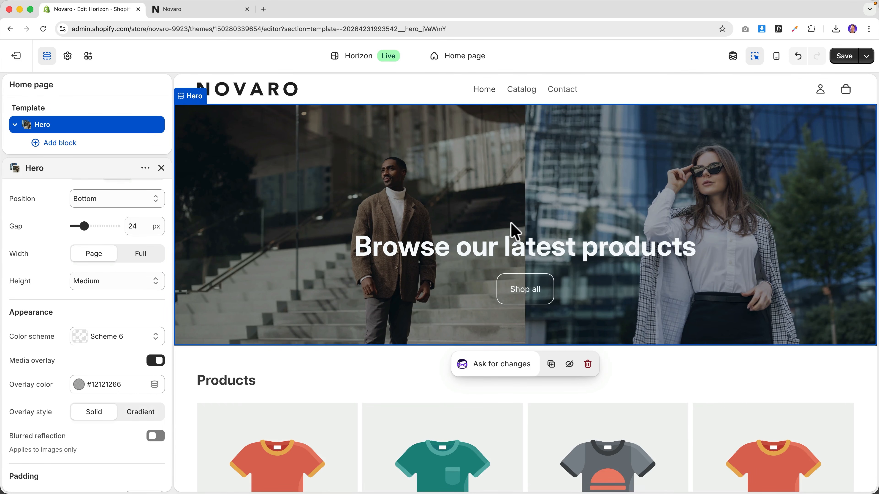
left_click(152, 437)
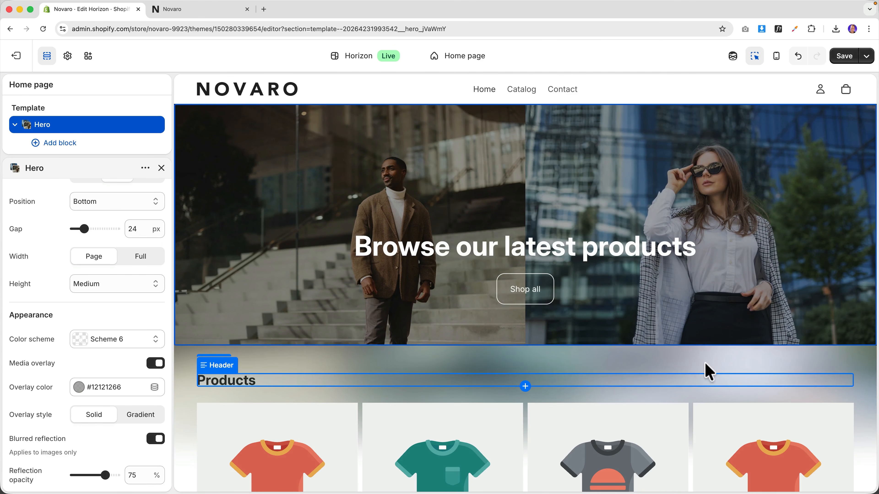
left_click(154, 439)
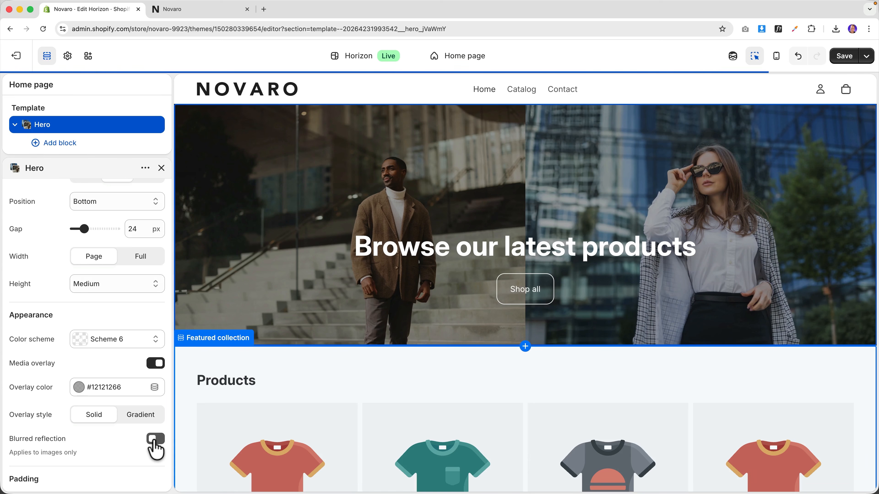
left_click(139, 417)
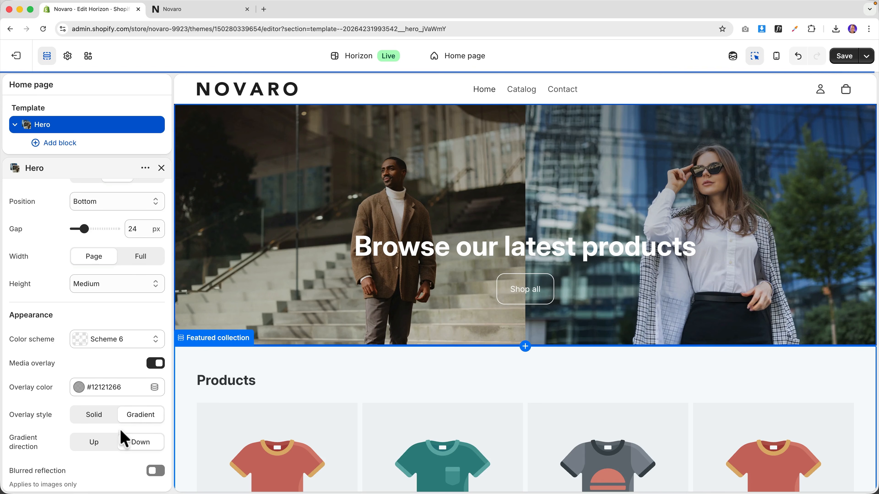
left_click(97, 446)
left_click(139, 446)
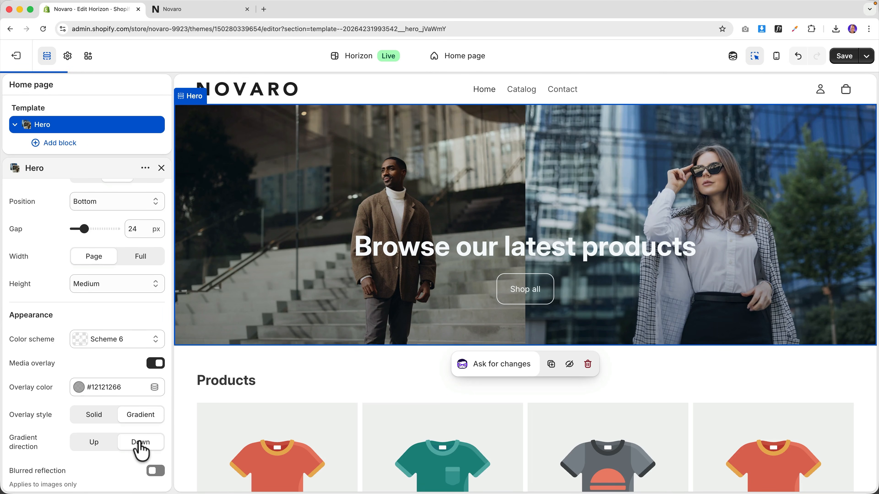
left_click(99, 423)
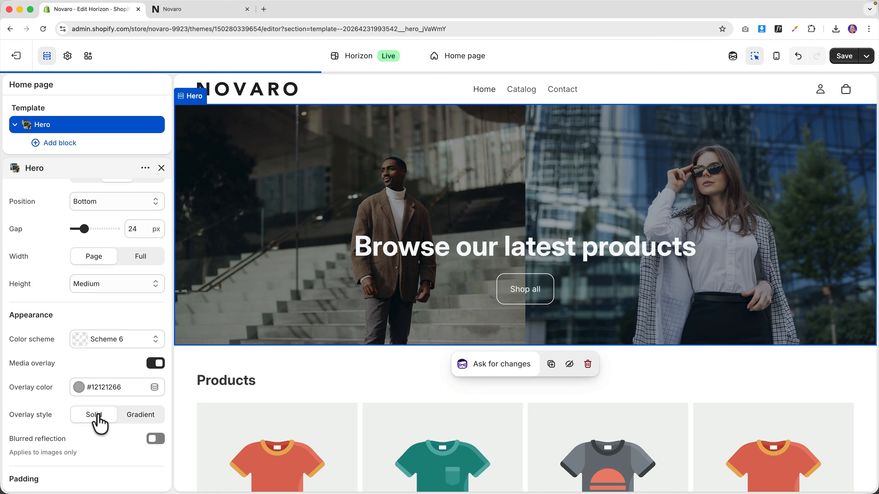
scroll(113, 345, "up", 7)
scroll(89, 329, "down", 5)
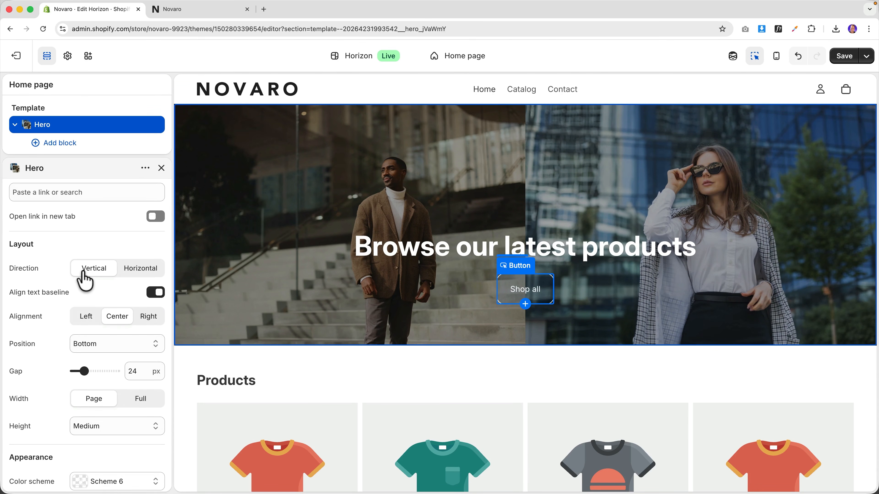
- Keep the hero content direction Vertical and set its position to Center
left_click(137, 271)
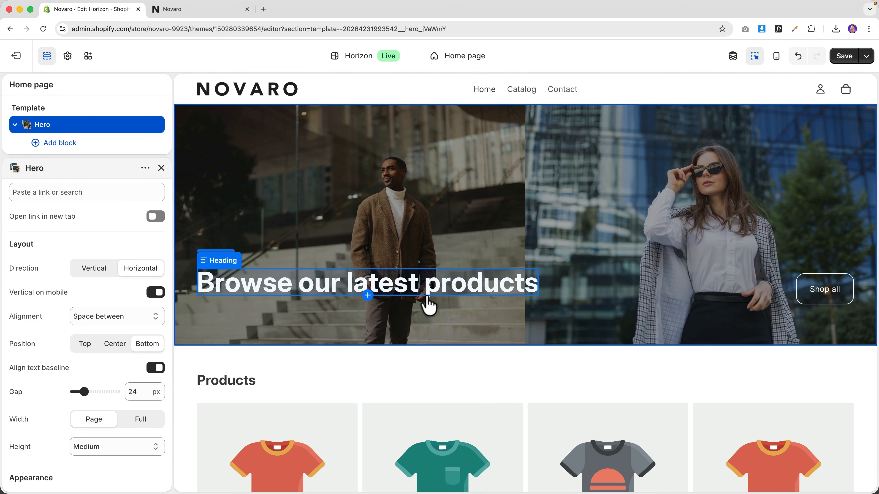
left_click(103, 317)
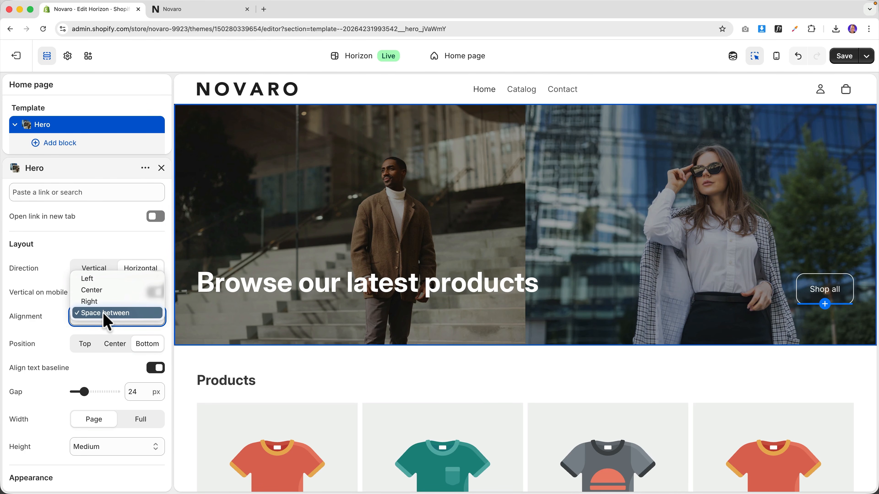
left_click(105, 320)
left_click(90, 274)
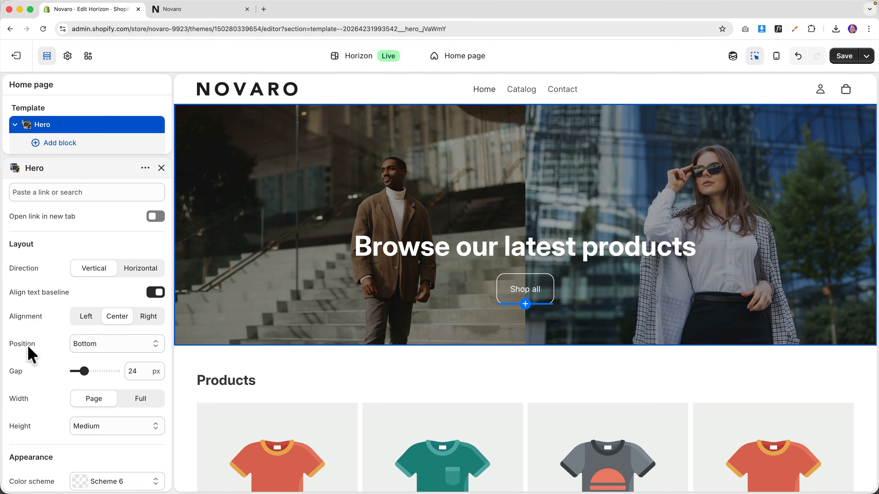
left_click(102, 344)
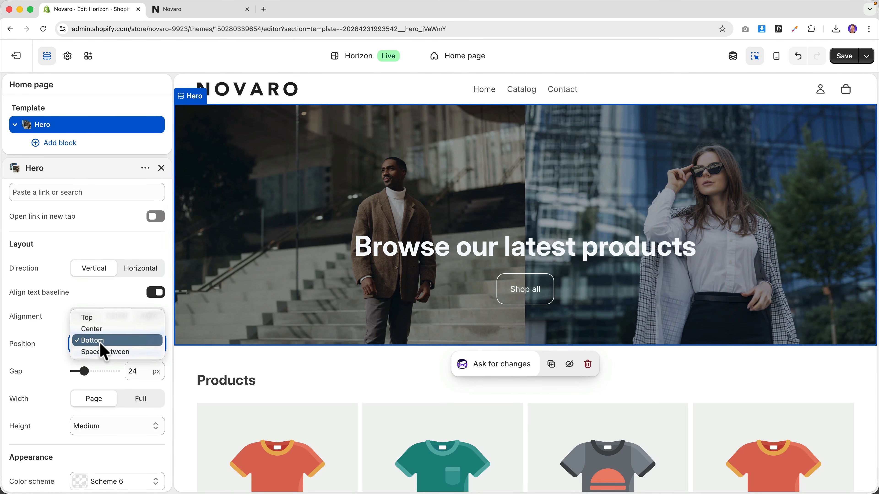
left_click(99, 332)
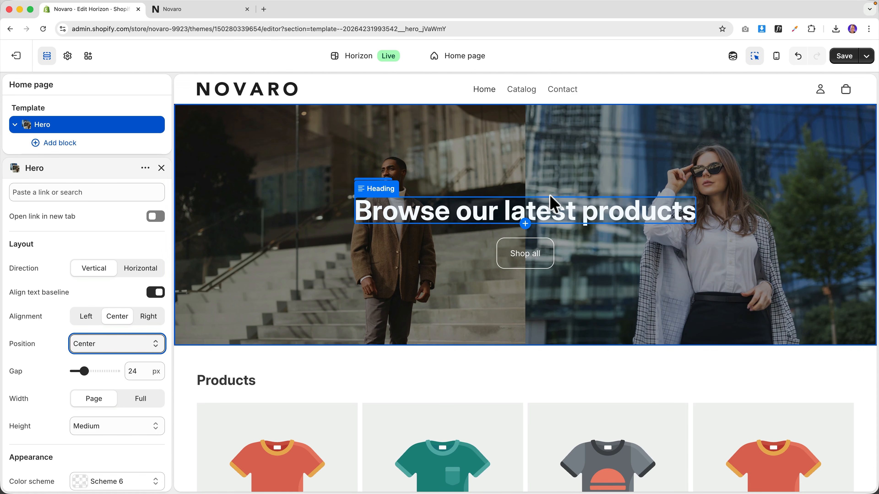
- Set the hero height back to Medium after trying Large and Small, preview on mobile, select Shop all
scroll(53, 398, "down", 5)
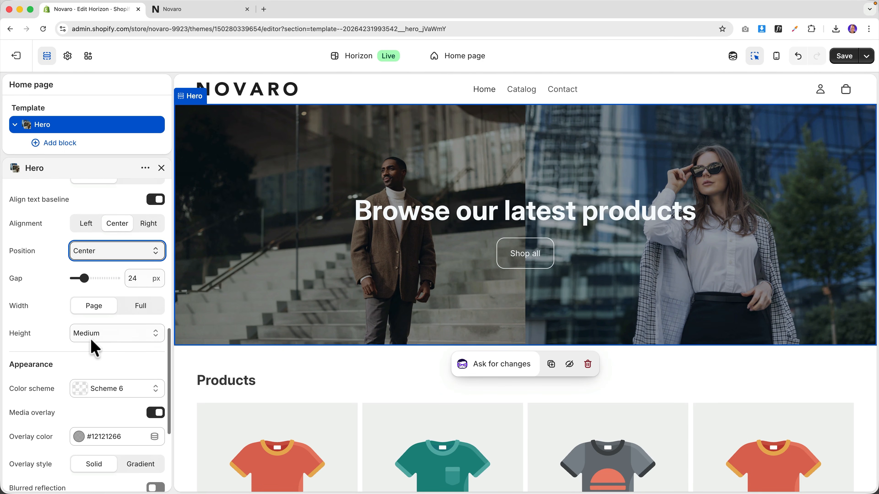
left_click(97, 333)
left_click(99, 341)
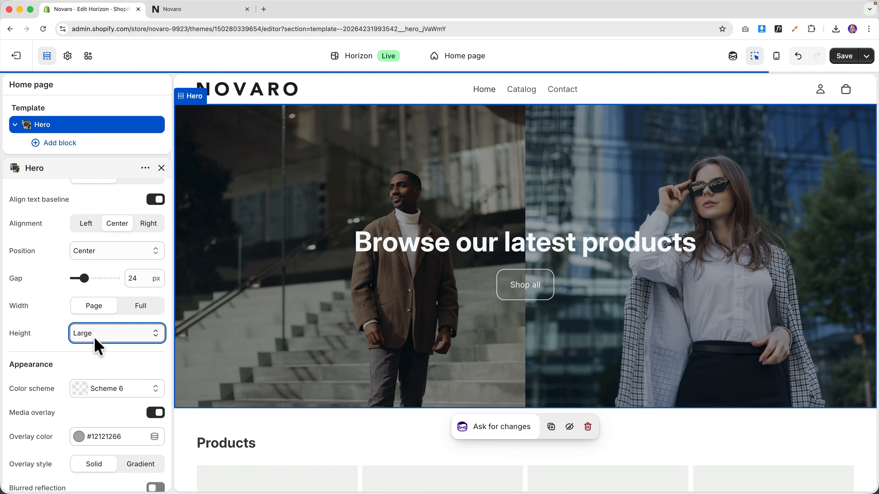
left_click(98, 341)
left_click(98, 308)
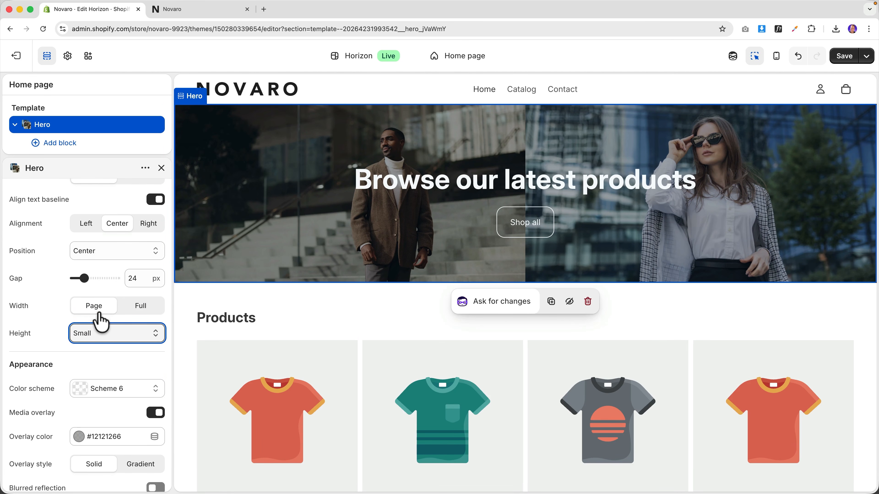
left_click(99, 332)
left_click(100, 343)
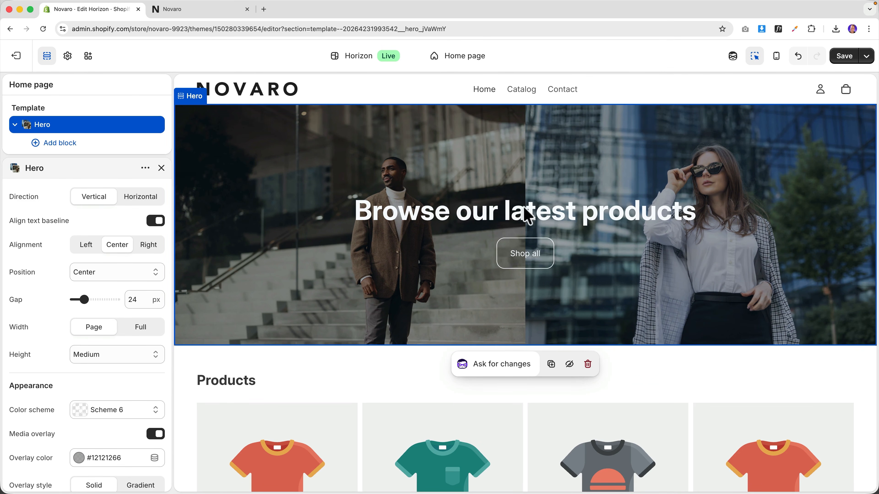
left_click(776, 57)
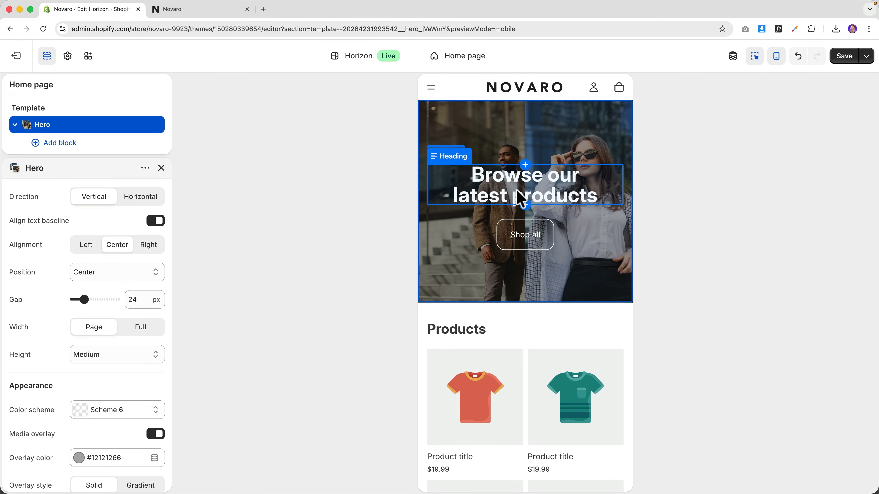
left_click(522, 236)
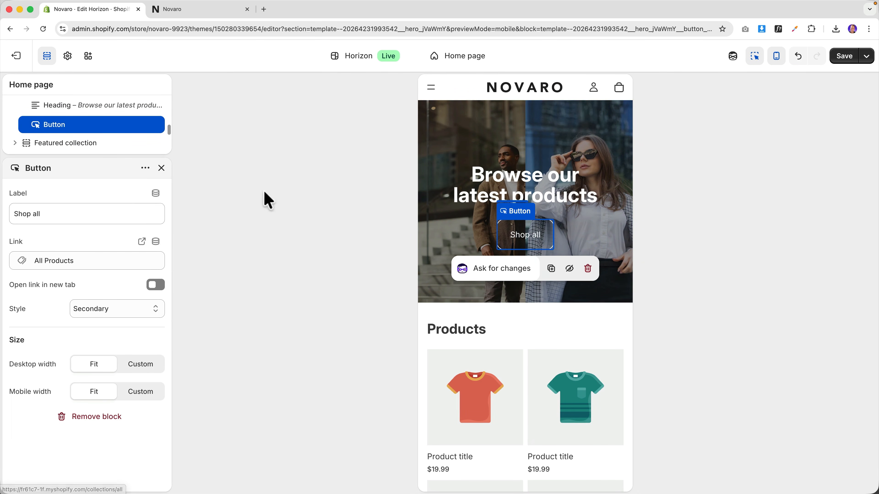
- Relabel the hero button 'Shop Now' and keep its link set to All Products
left_click(776, 58)
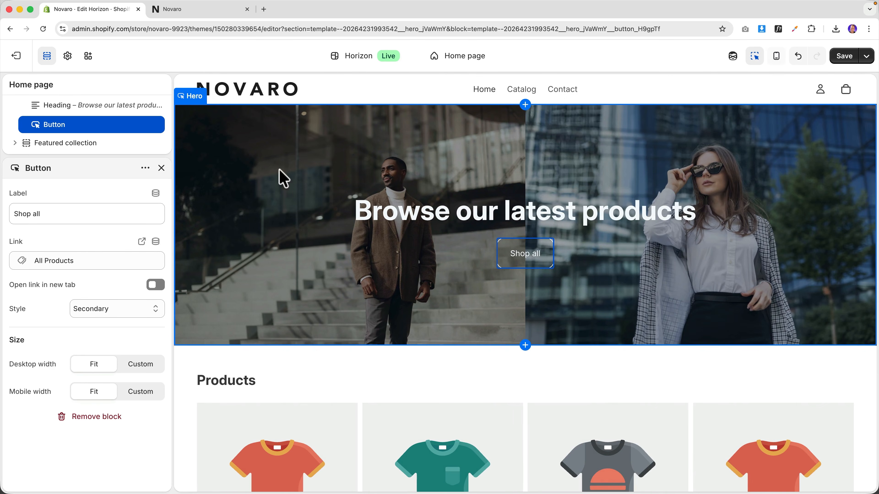
left_click(75, 214)
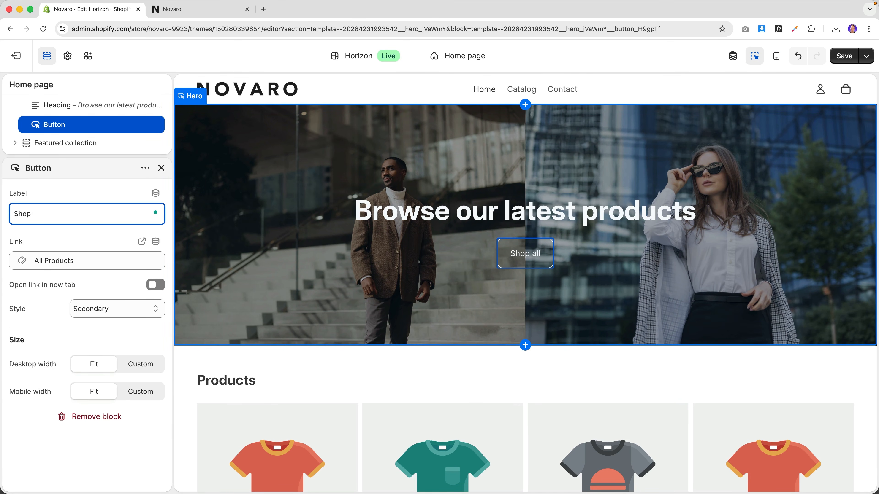
type("Now")
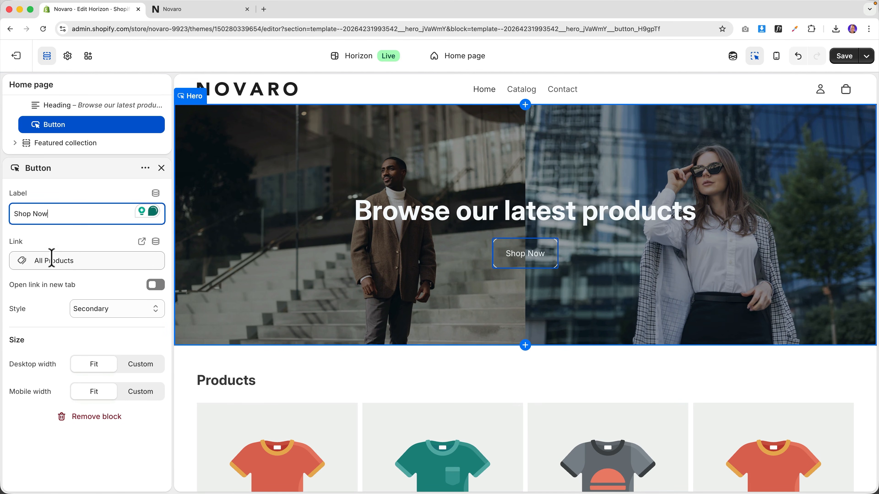
left_click(64, 260)
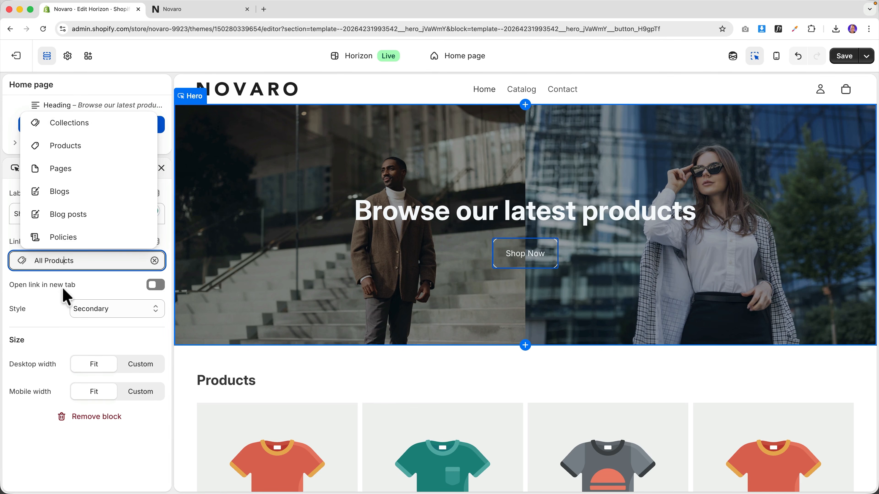
left_click(79, 143)
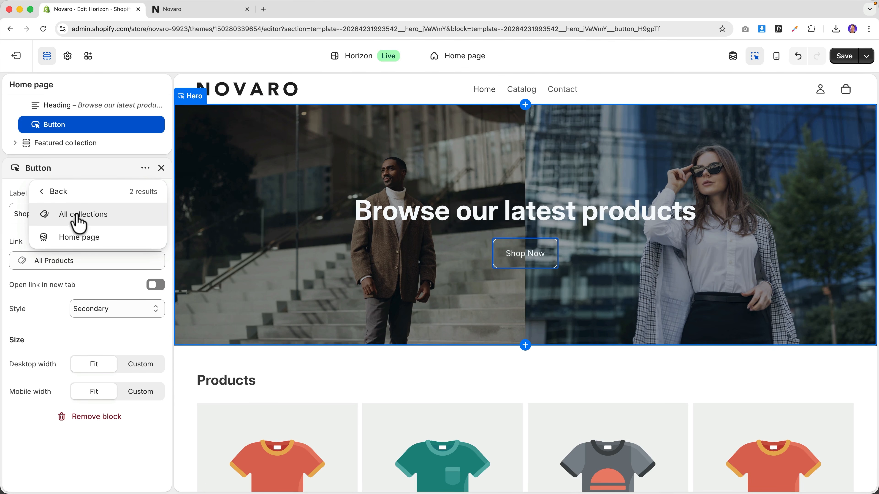
left_click(62, 198)
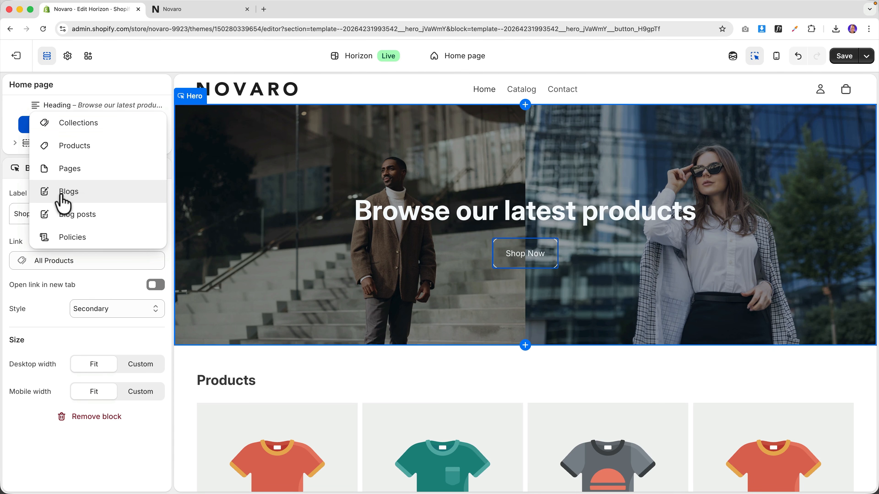
left_click(87, 168)
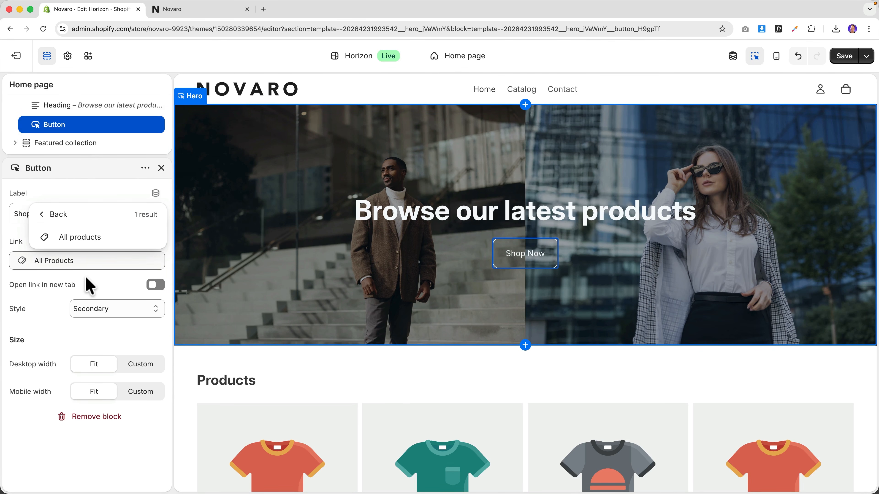
left_click(92, 282)
- Keep the button in Secondary style after trying Primary, then save the theme
left_click(535, 261)
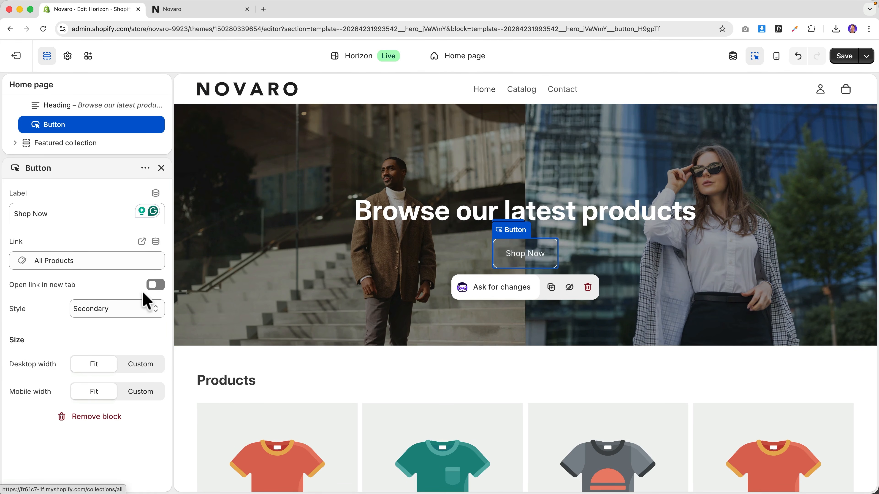
left_click(92, 308)
left_click(98, 294)
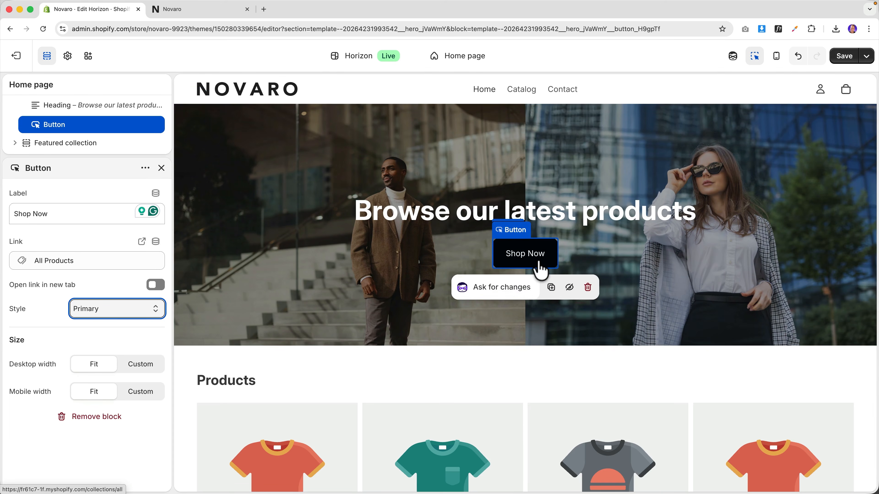
left_click(98, 319)
left_click(98, 321)
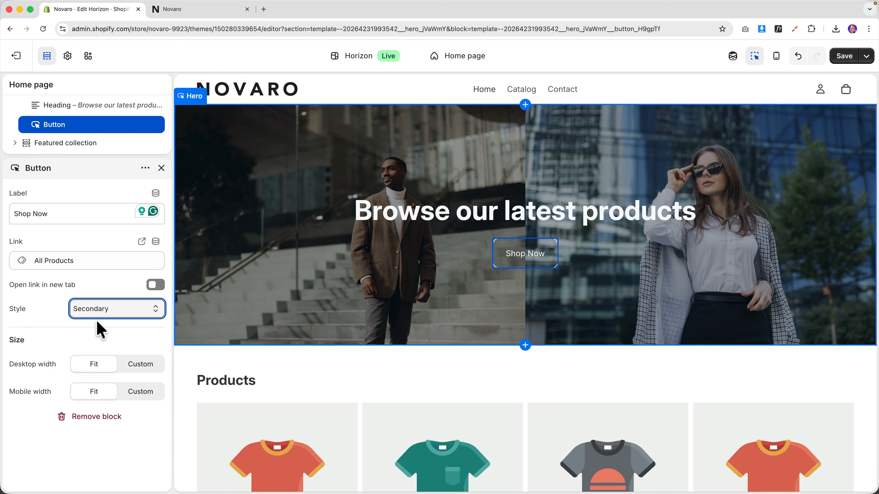
left_click(97, 322)
left_click(844, 56)
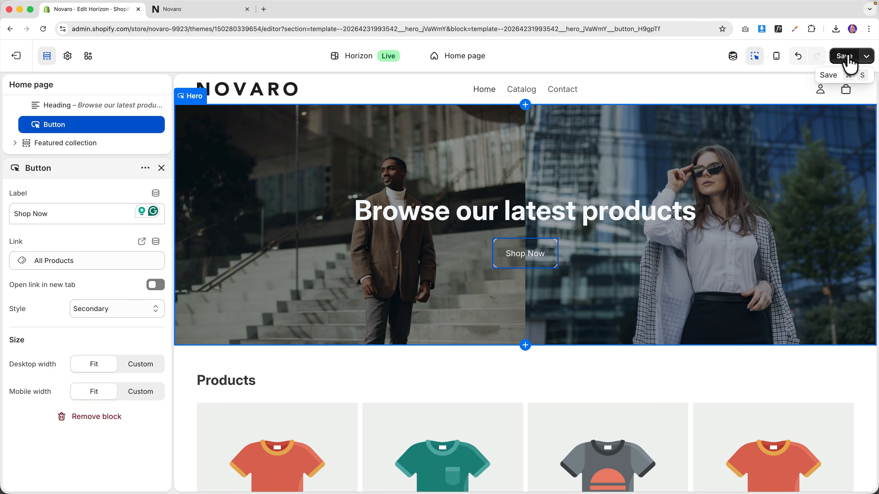
left_click(229, 11)
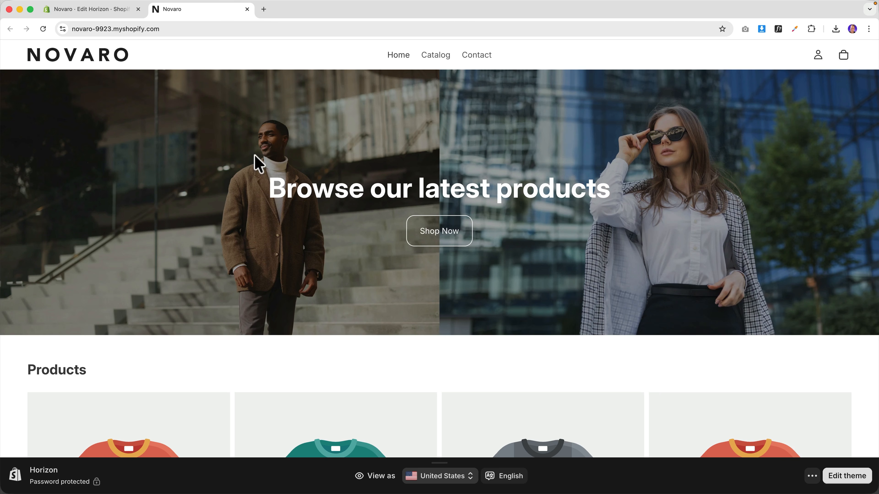
- Scroll through the live storefront's hero and $19.99 product grid, then return to the Horizon editor
scroll(314, 186, "down", 8)
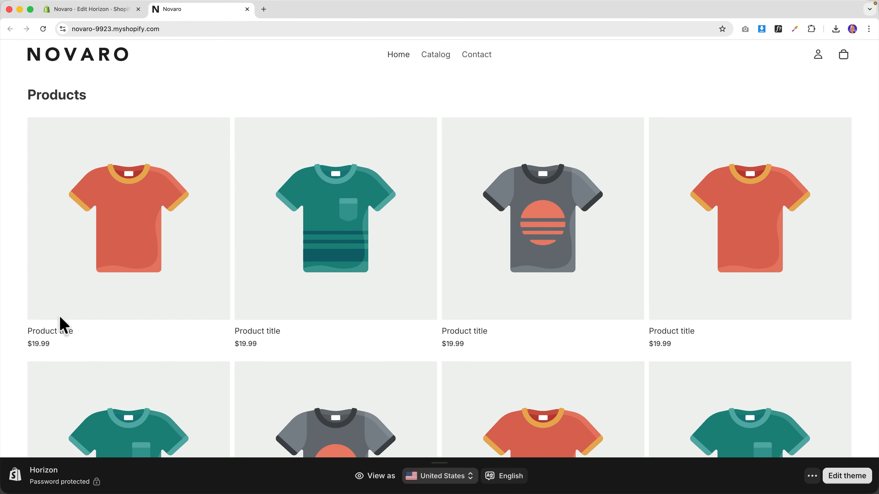
scroll(778, 232, "down", 7)
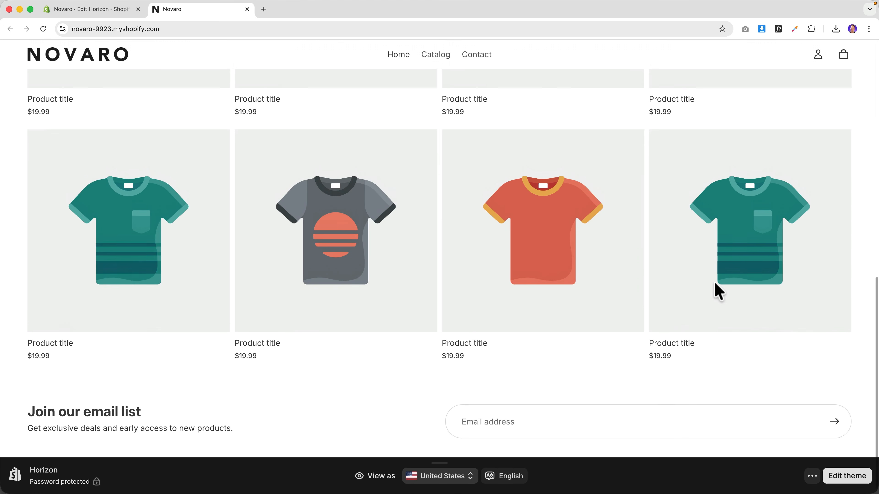
scroll(717, 291, "up", 8)
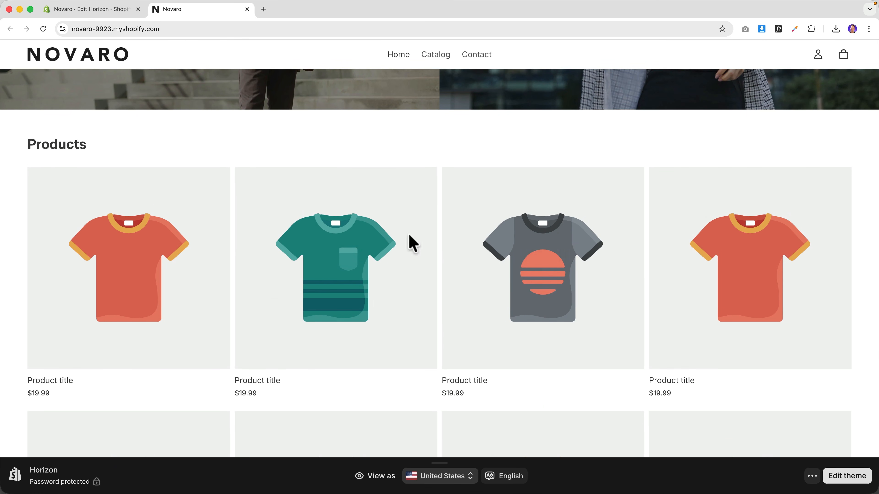
scroll(486, 238, "down", 5)
scroll(447, 240, "up", 5)
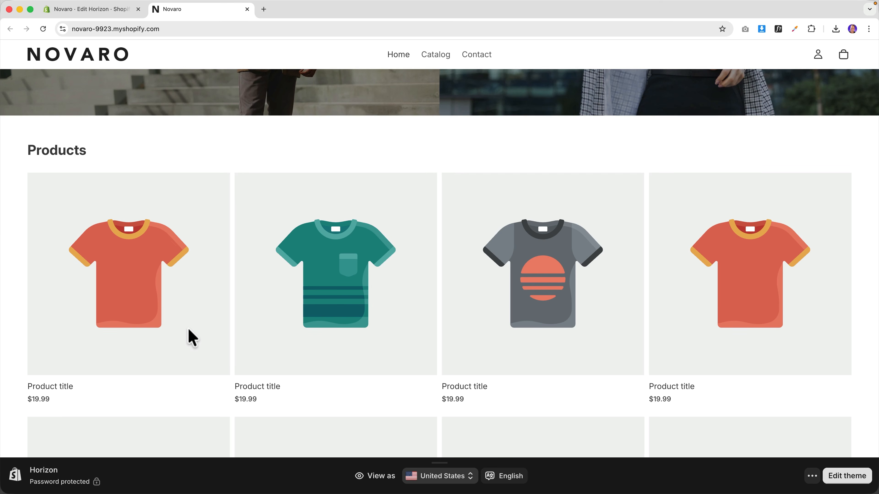
scroll(143, 285, "down", 1)
scroll(186, 243, "down", 7)
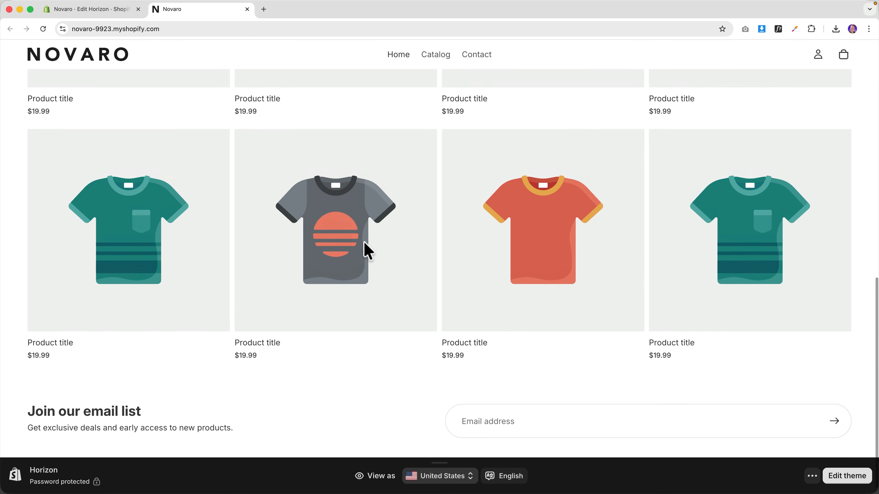
scroll(365, 253, "up", 8)
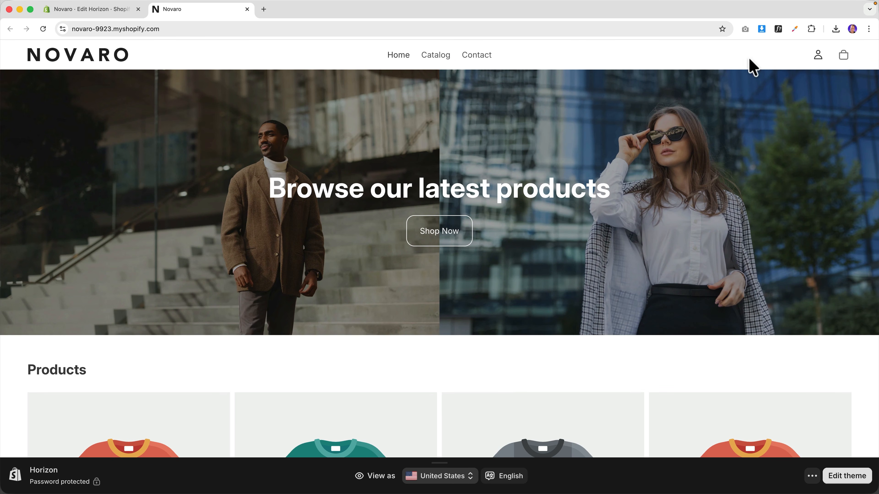
left_click(100, 10)
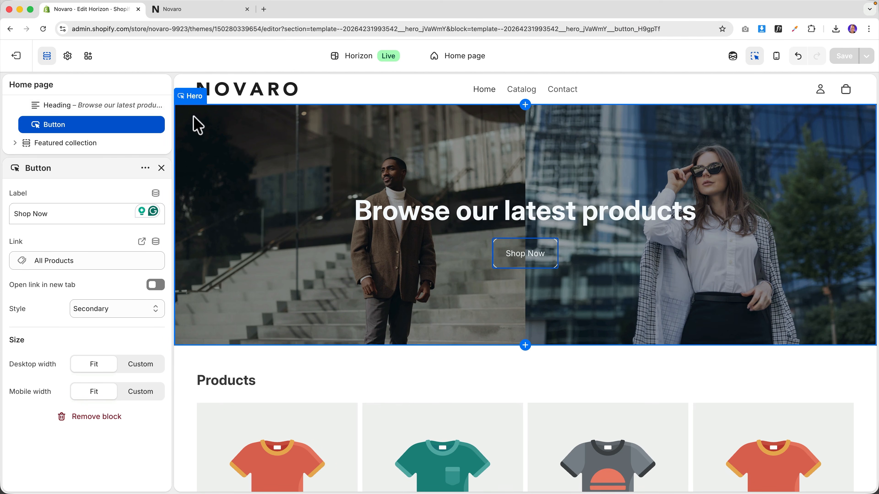
- Turn on the Search icon in the Header section settings and save the theme
left_click(189, 88)
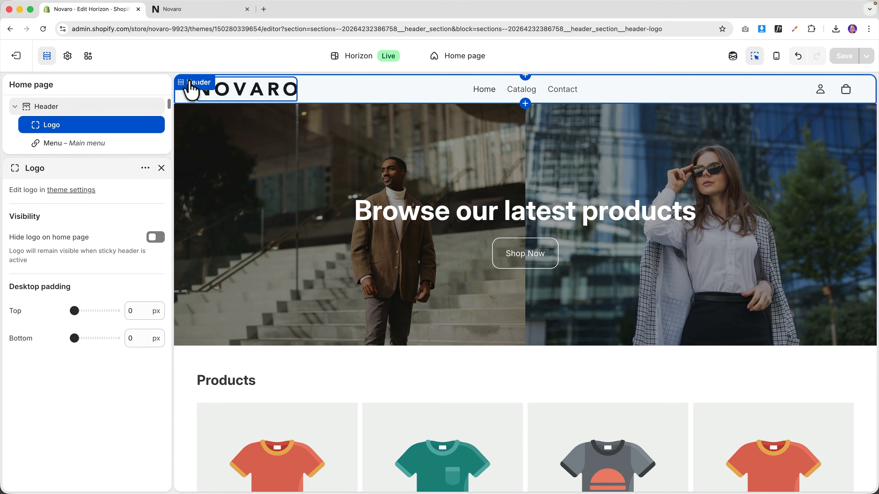
left_click(191, 85)
scroll(53, 221, "down", 5)
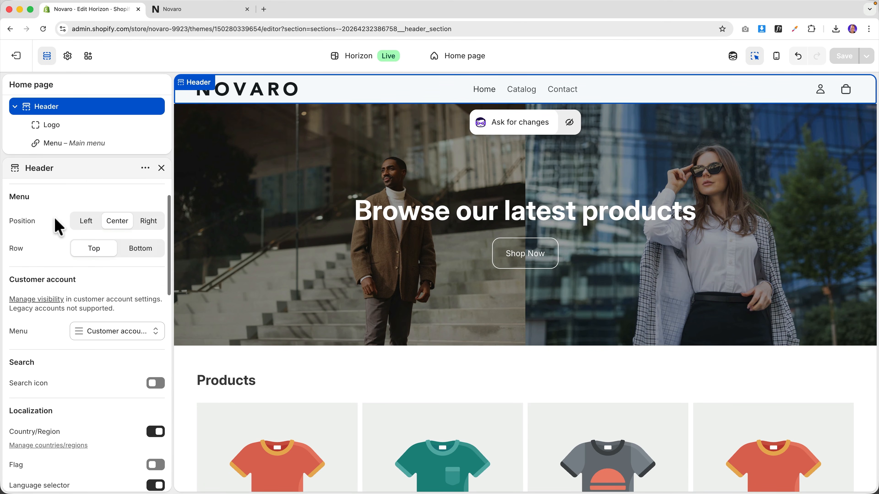
left_click(156, 299)
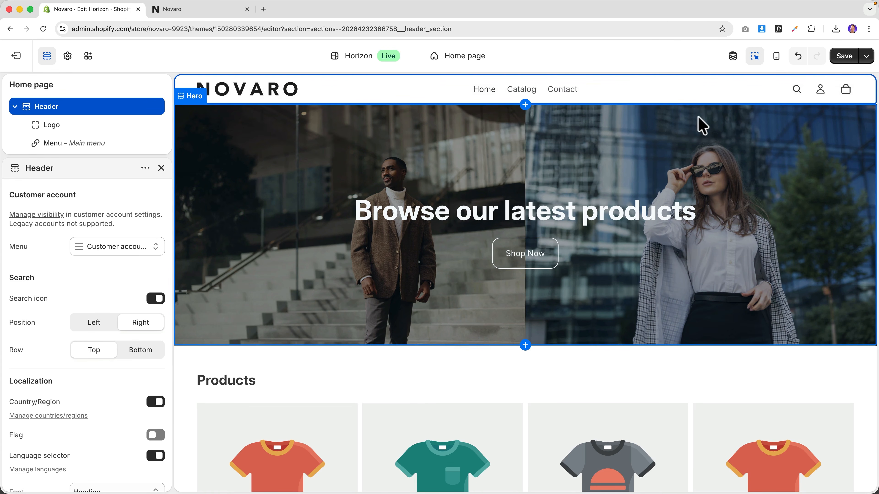
left_click(841, 59)
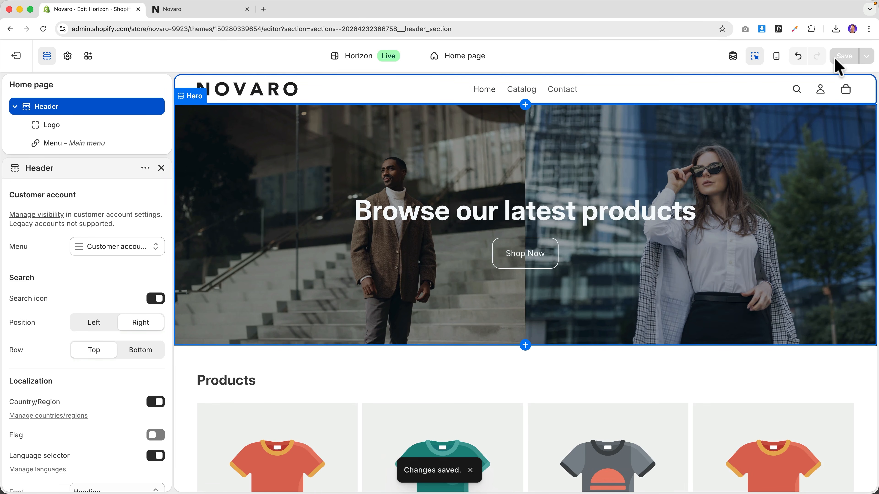
left_click(208, 9)
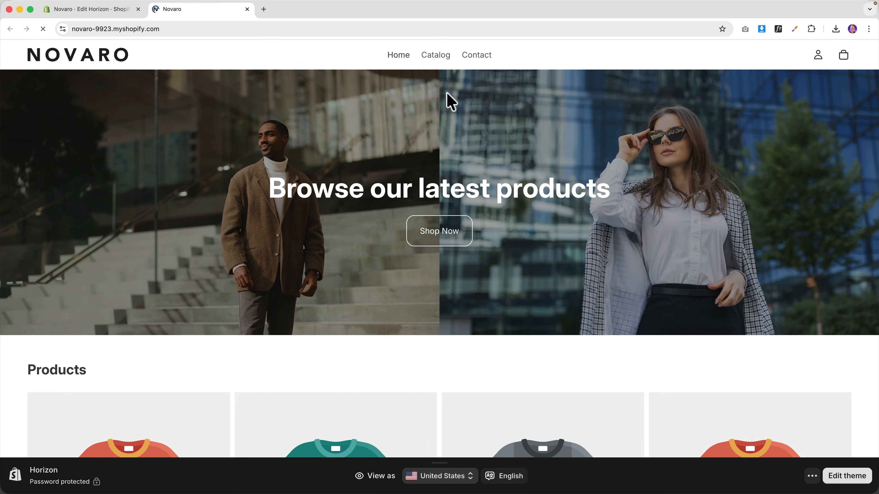
- Open the storefront's header search panel, close it, and scroll through the homepage
left_click(794, 56)
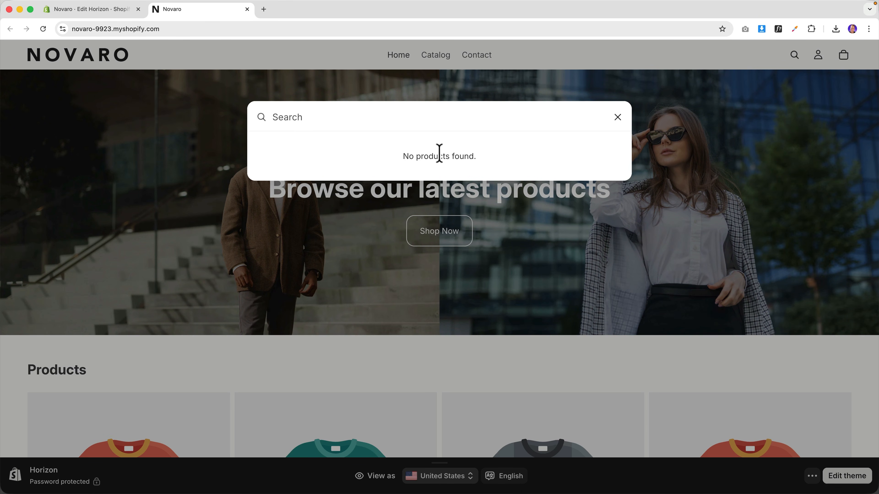
left_click(617, 118)
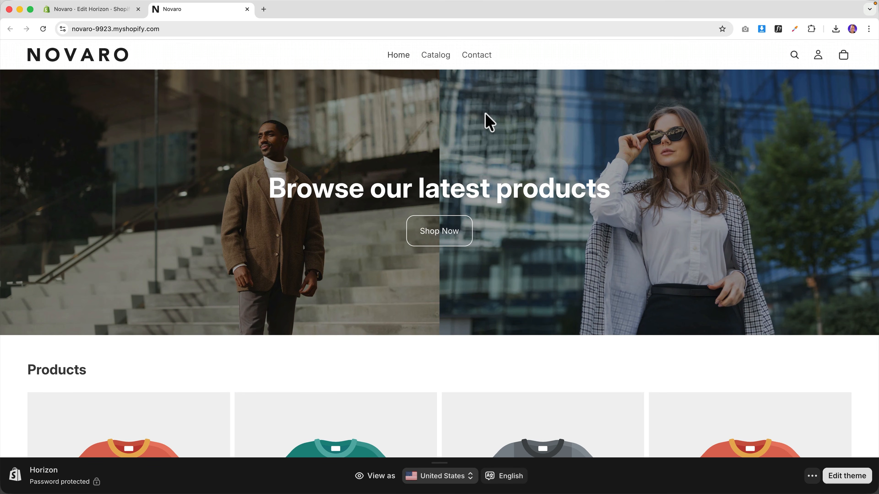
scroll(462, 209, "down", 5)
scroll(458, 209, "up", 5)
scroll(550, 153, "down", 10)
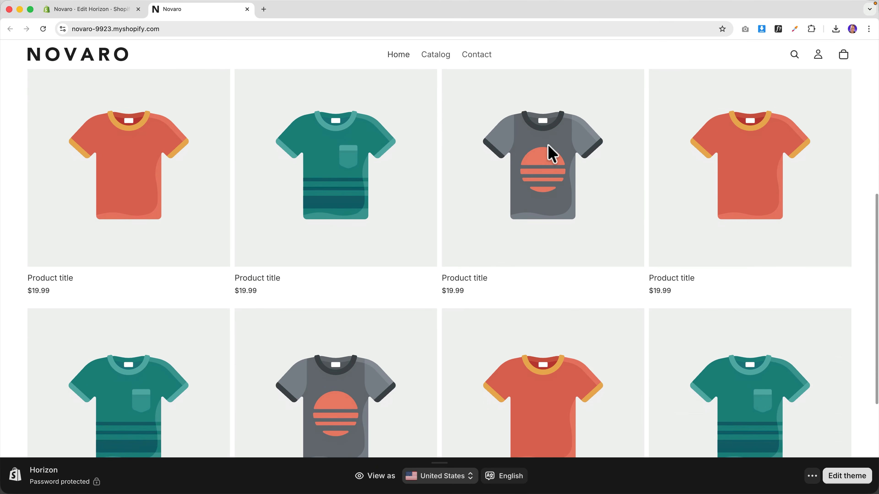
scroll(550, 153, "up", 7)
scroll(592, 148, "up", 3)
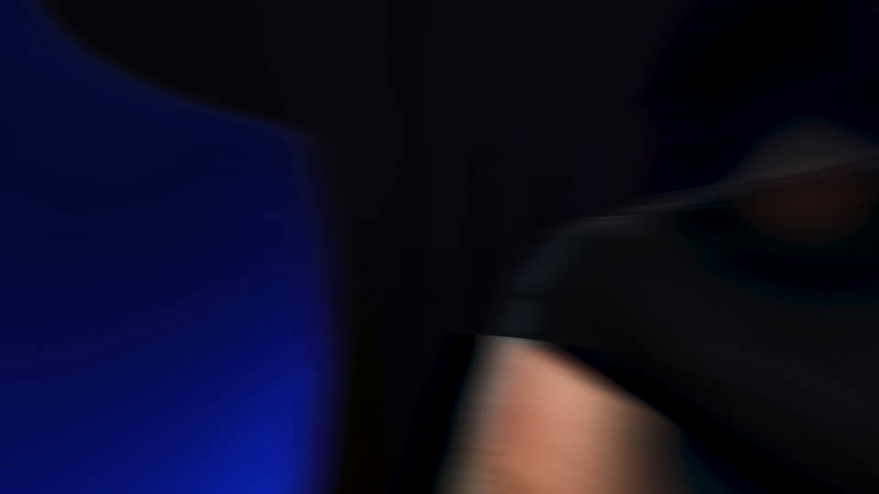
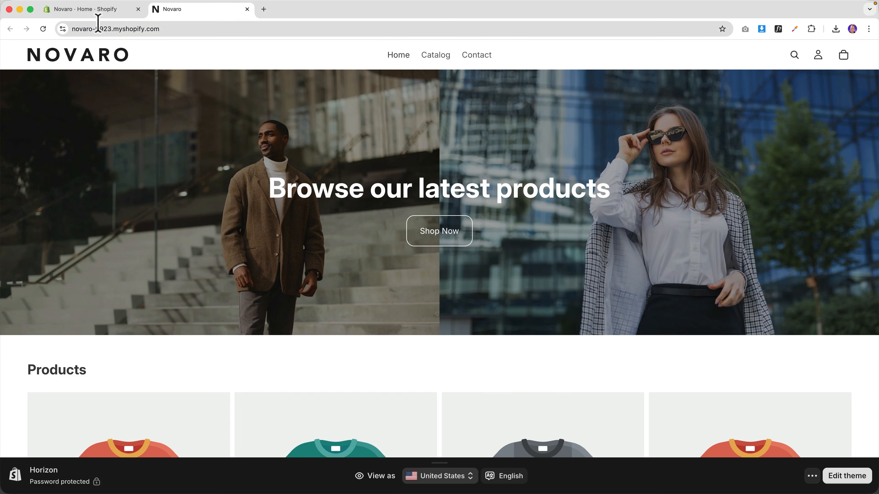
- Switch back to the 'Novaro · Home · Shopify' admin tab
left_click(91, 11)
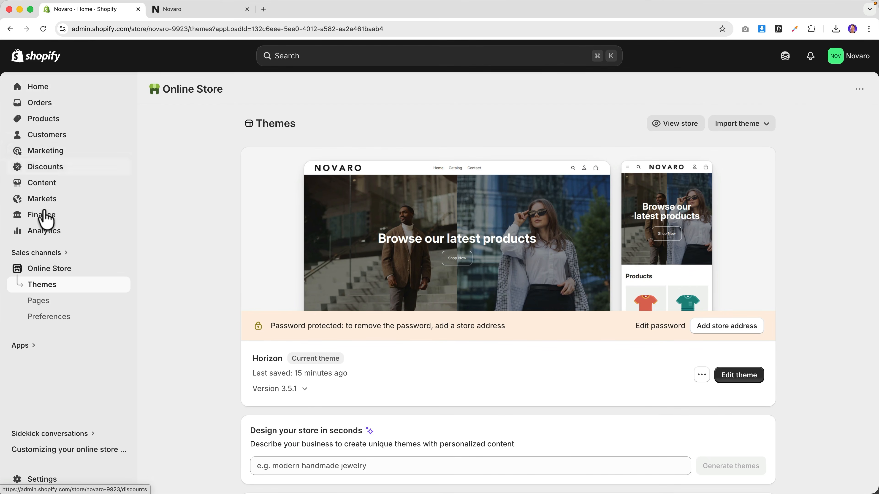
left_click(44, 480)
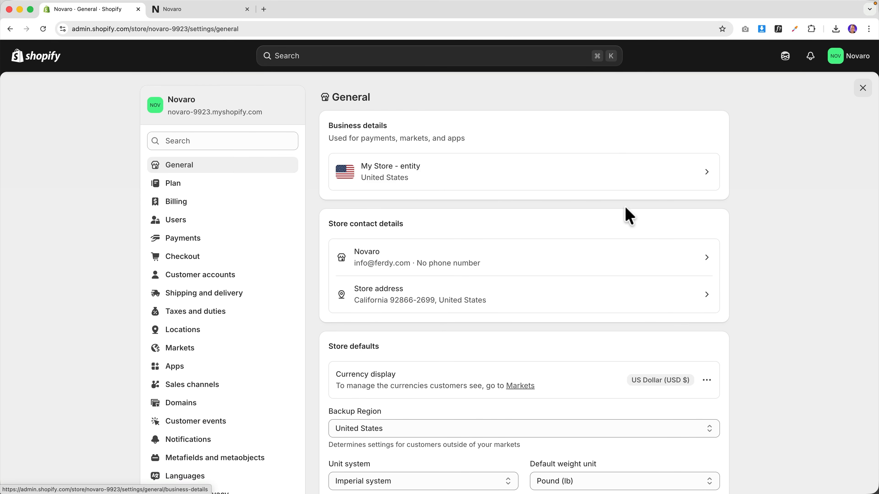
scroll(583, 216, "down", 3)
scroll(583, 213, "down", 5)
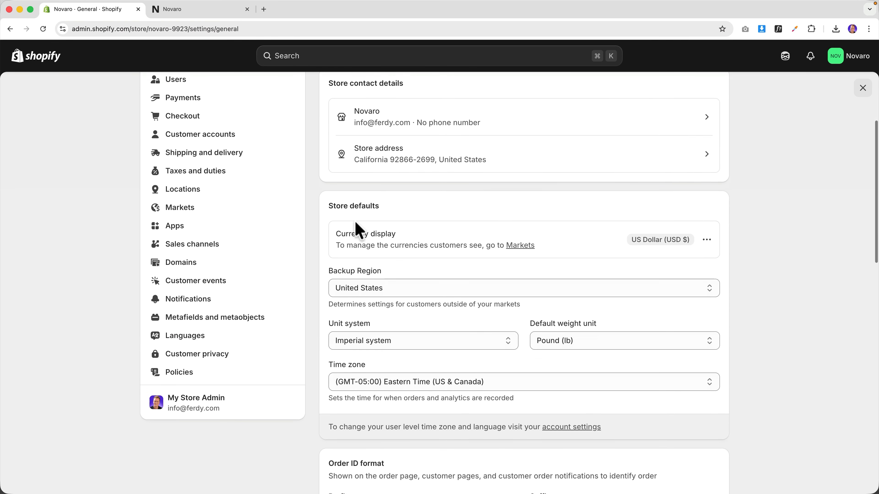
left_click(707, 232)
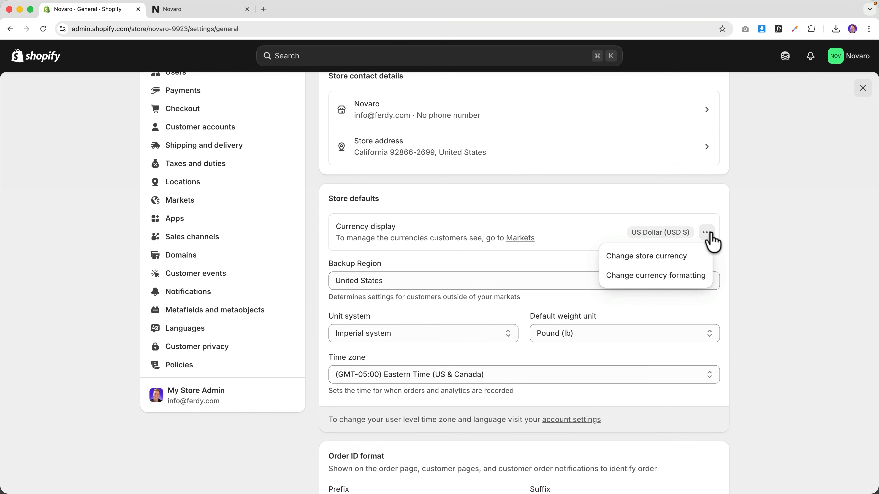
left_click(668, 257)
left_click(365, 233)
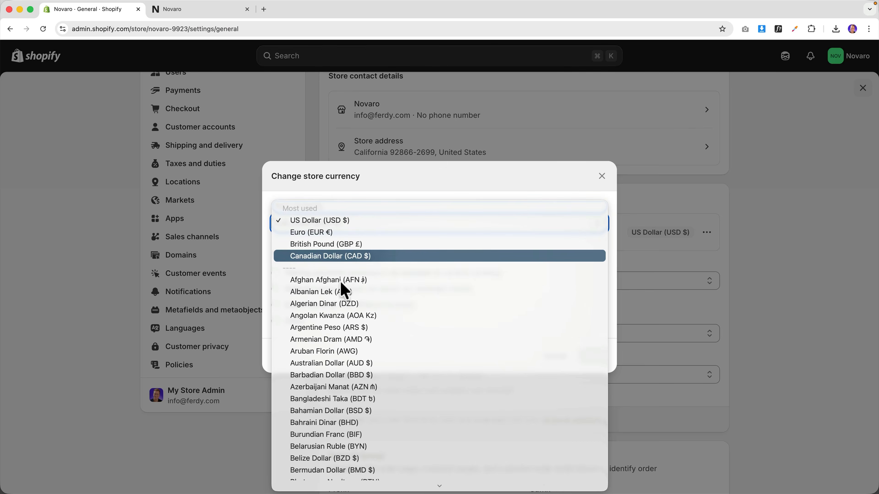
left_click(563, 193)
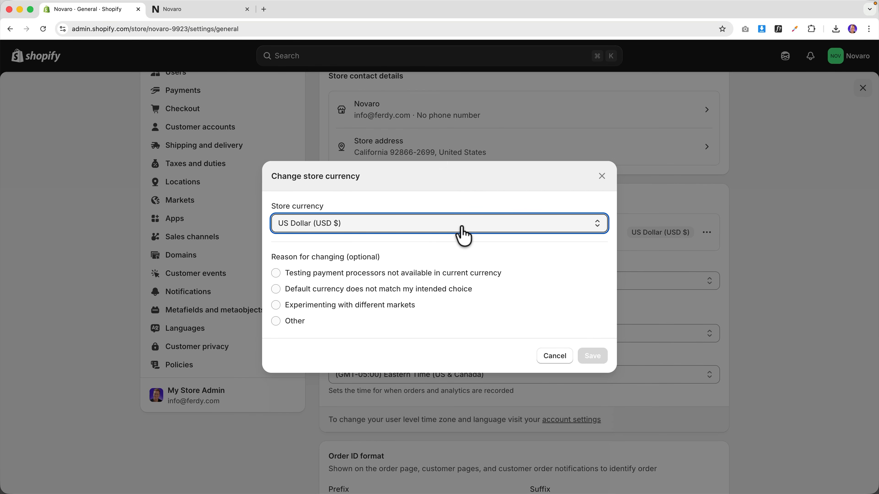
left_click(602, 177)
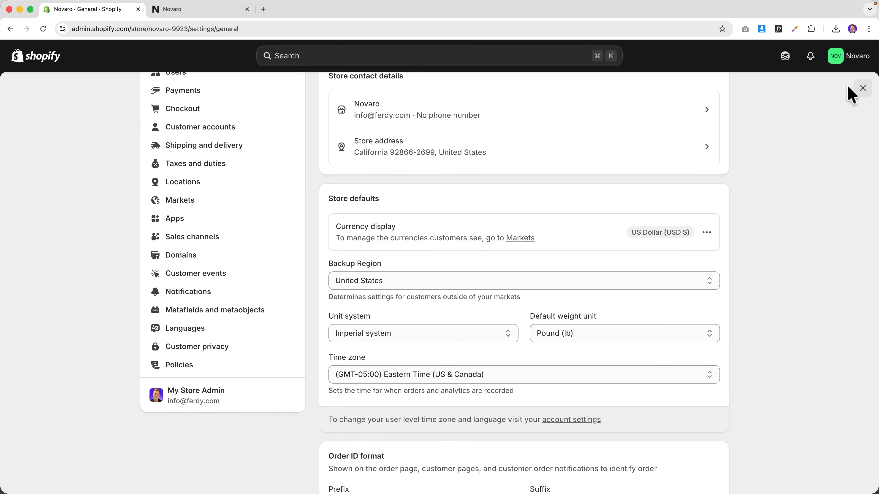
left_click(861, 89)
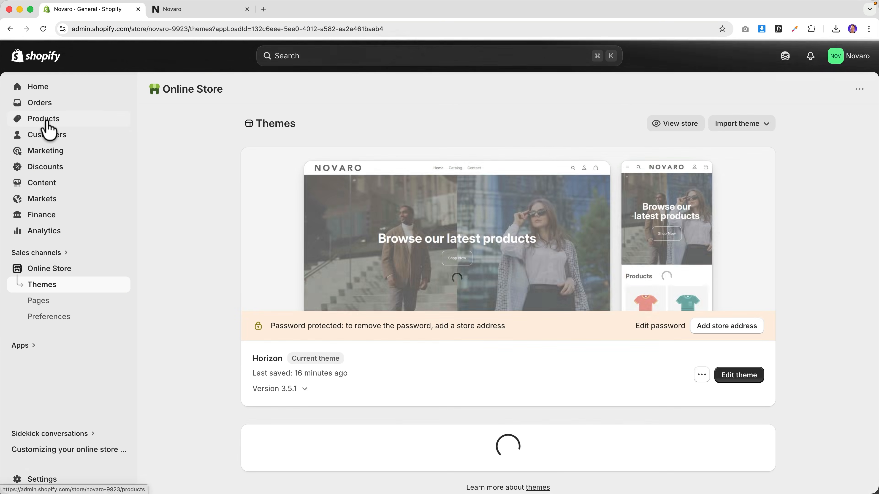
- Start a new product titled 'Nike Cap'
left_click(47, 121)
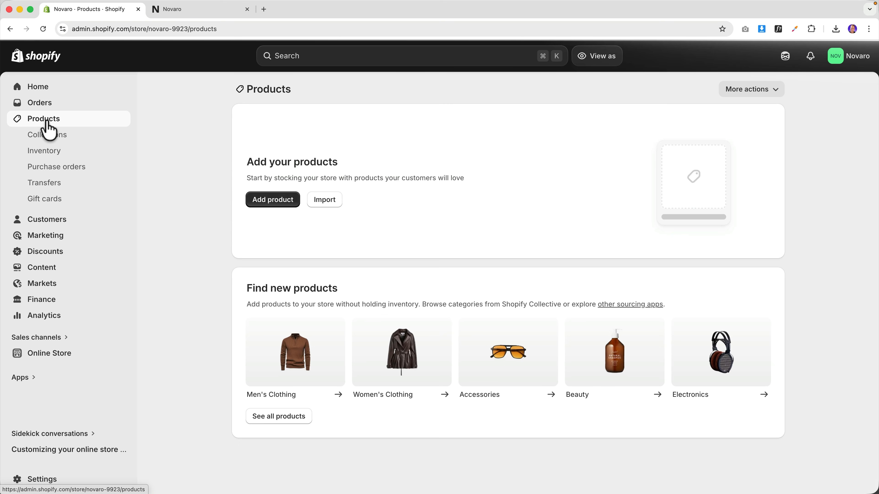
left_click(273, 200)
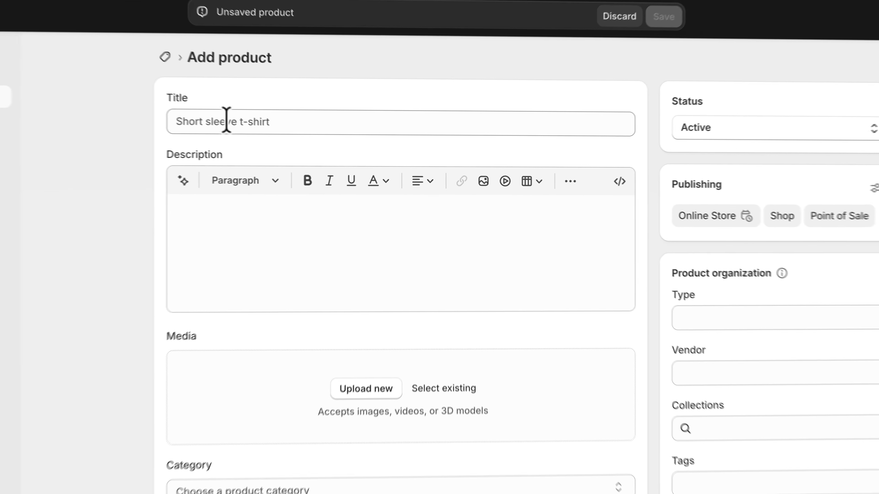
left_click(284, 134)
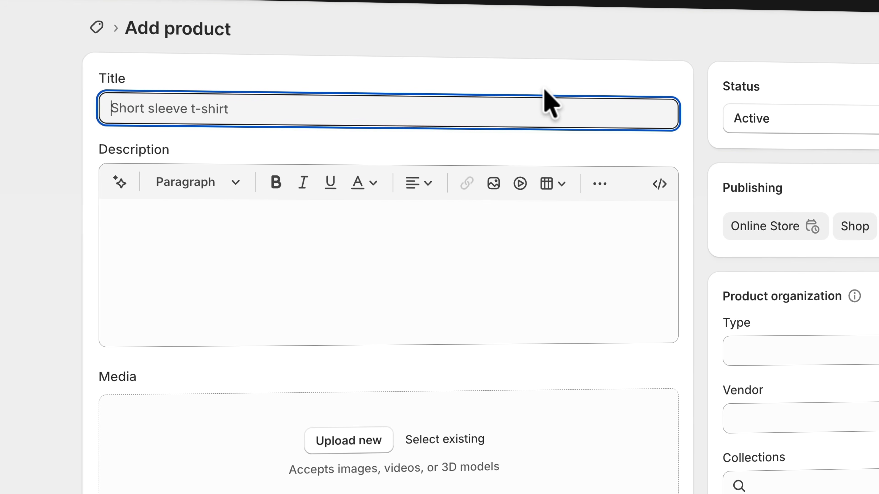
type("Nike Cap")
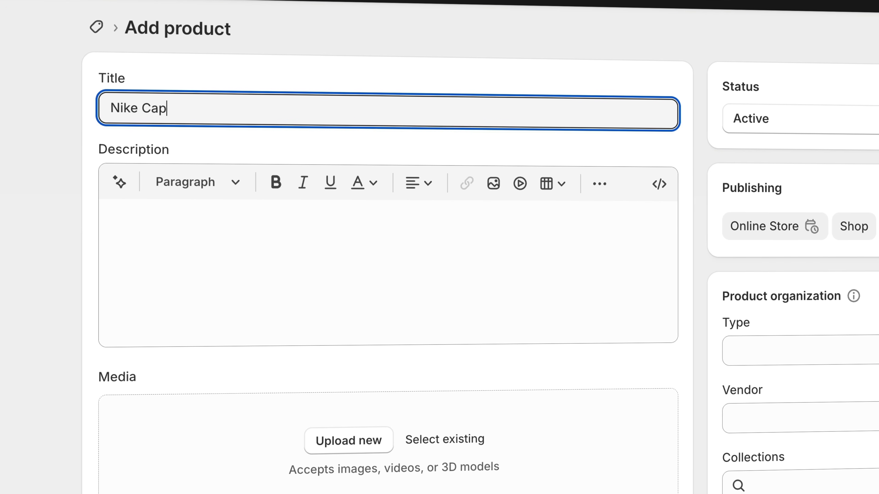
left_click(392, 227)
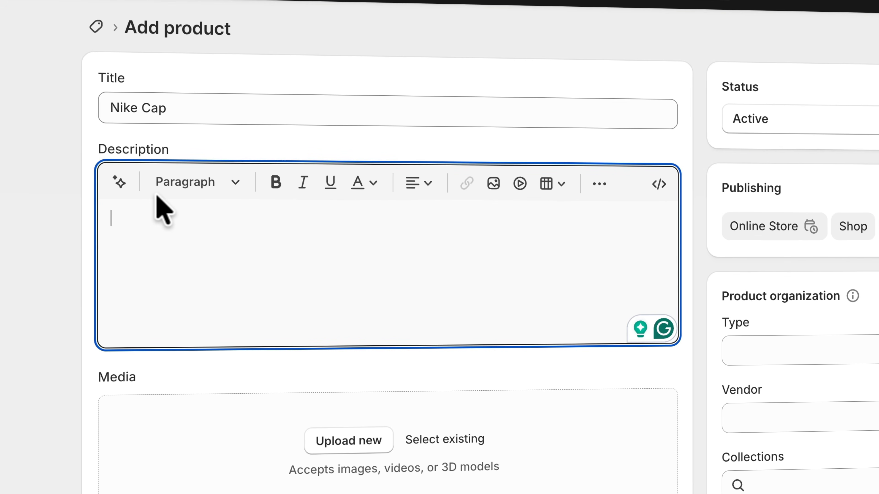
- Generate an AI description of a classic black Nike cap
left_click(119, 182)
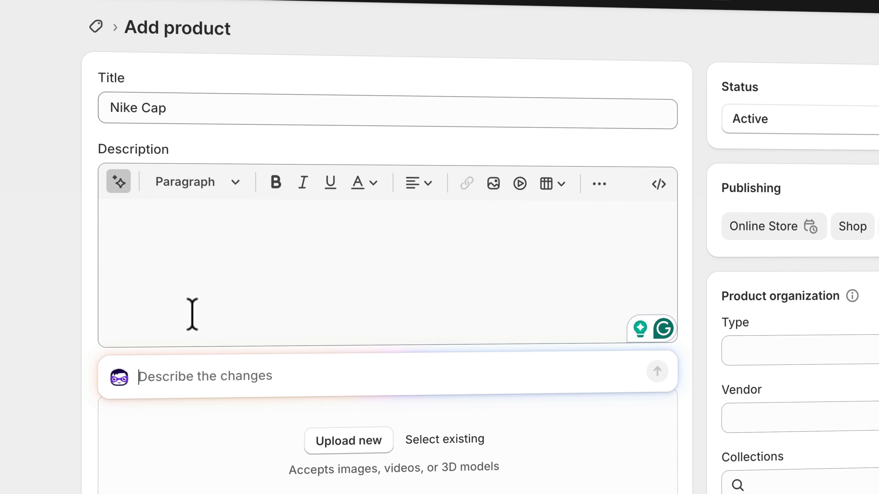
type("Cr")
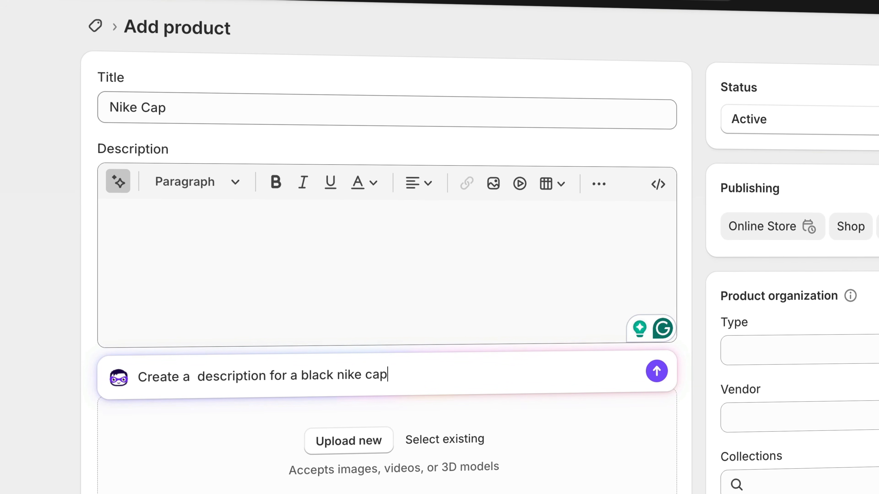
left_click(656, 371)
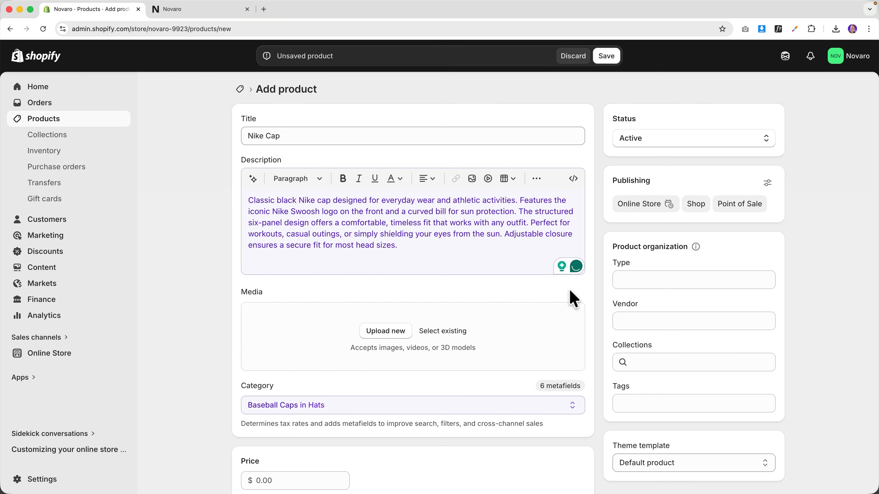
- Upload the three Nike cap .webp images from Desktop > Ferdy.com Resources > 8. WooCommerce
left_click(383, 332)
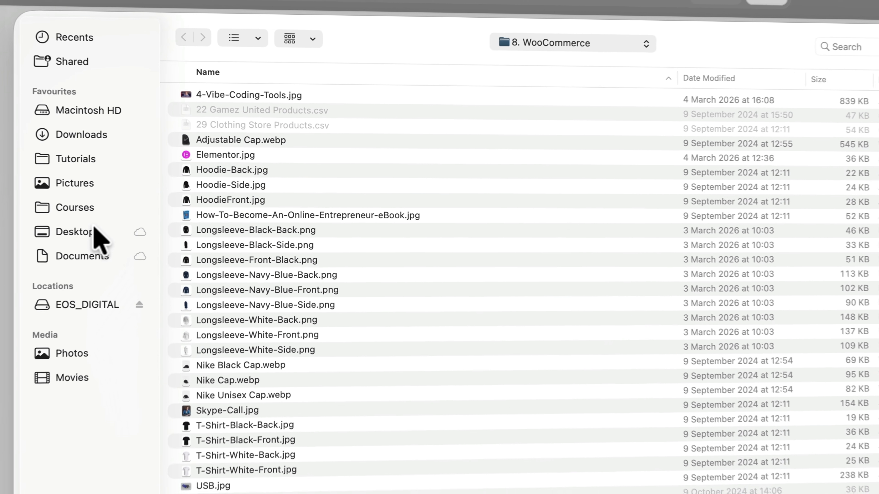
left_click(94, 229)
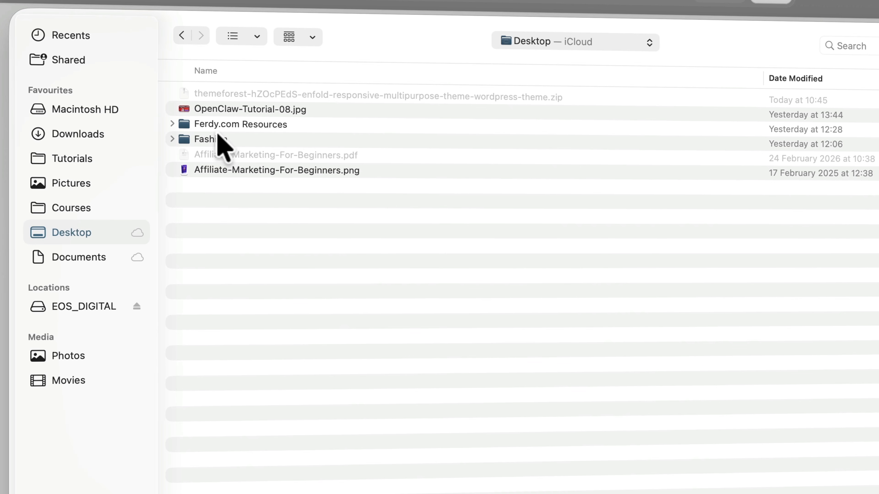
double_click(233, 128)
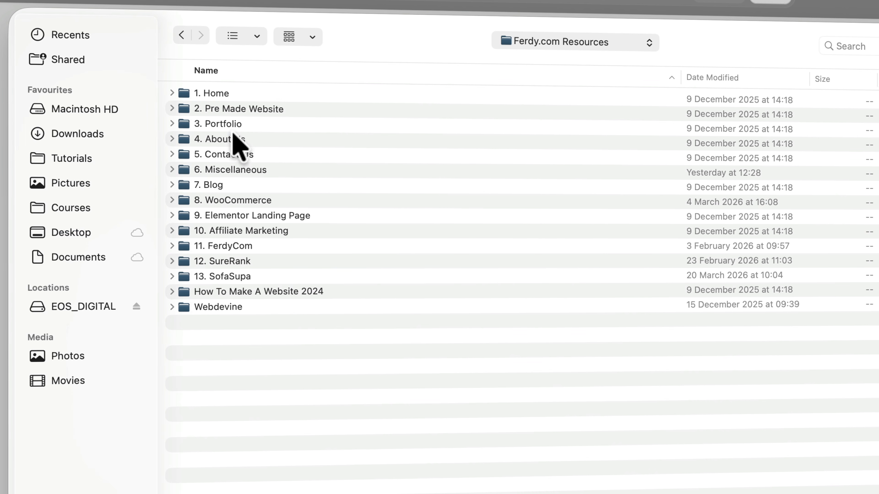
double_click(235, 204)
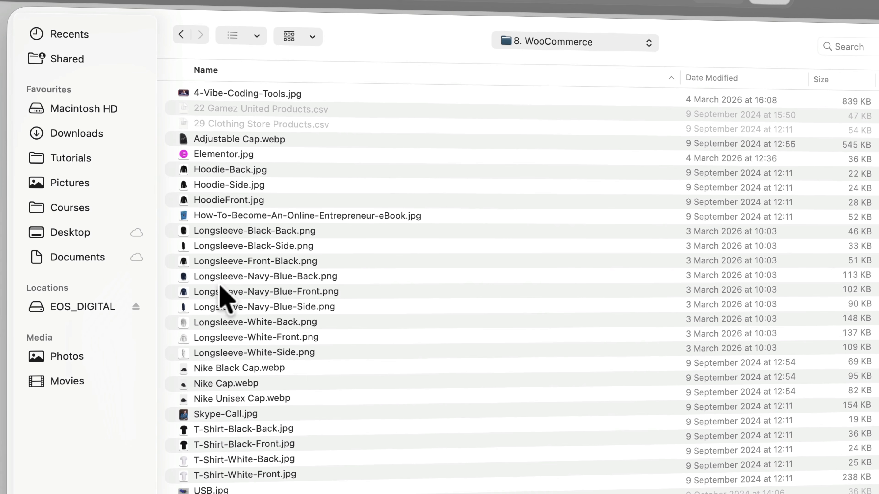
left_click(225, 368)
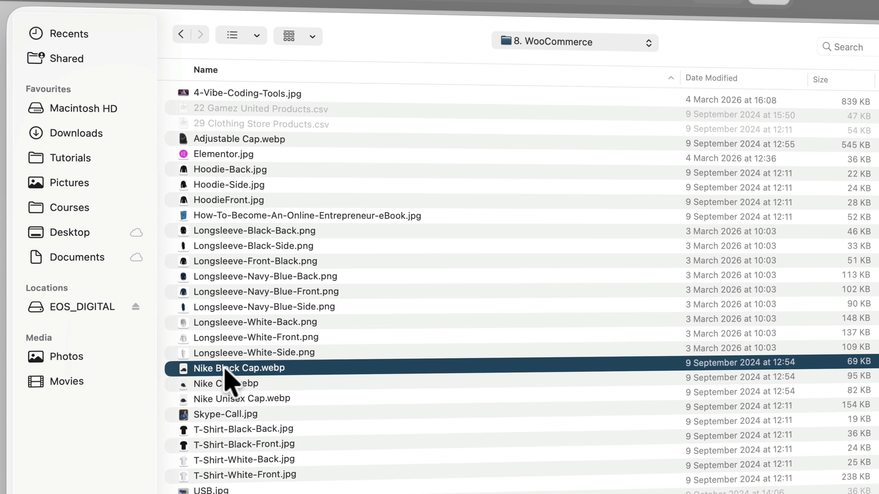
key("space")
key("space")
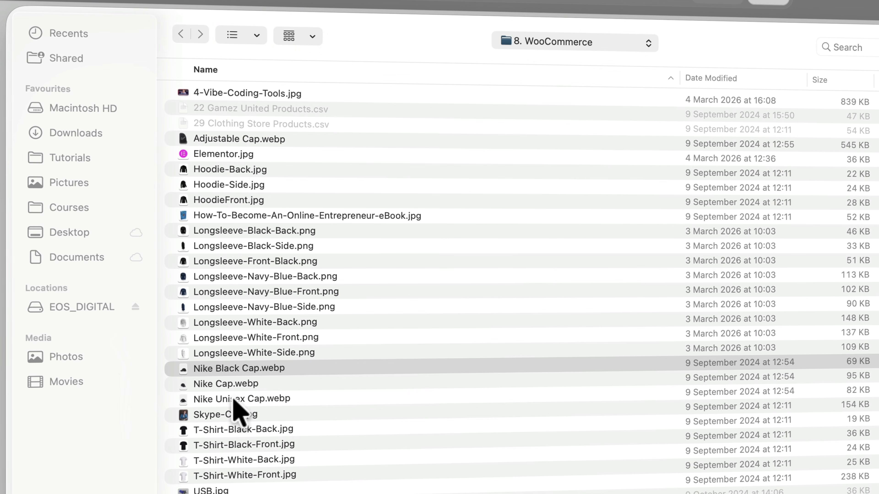
left_click(233, 399, "shift")
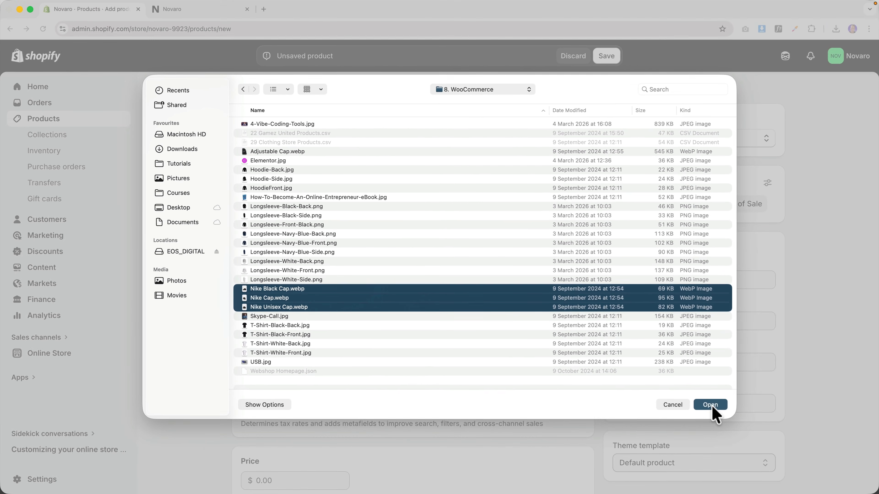
left_click(797, 461)
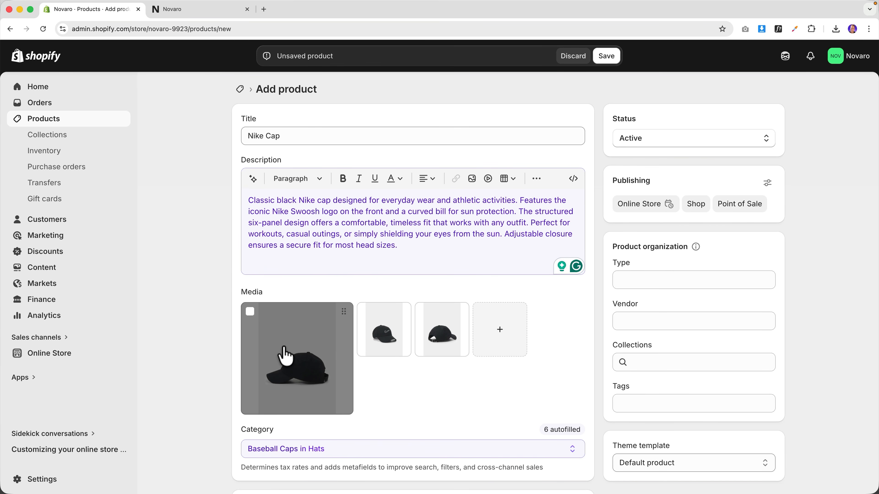
- Make the front-view cap the main image and keep Baseball Caps as the category
left_click_drag(381, 335, 299, 347)
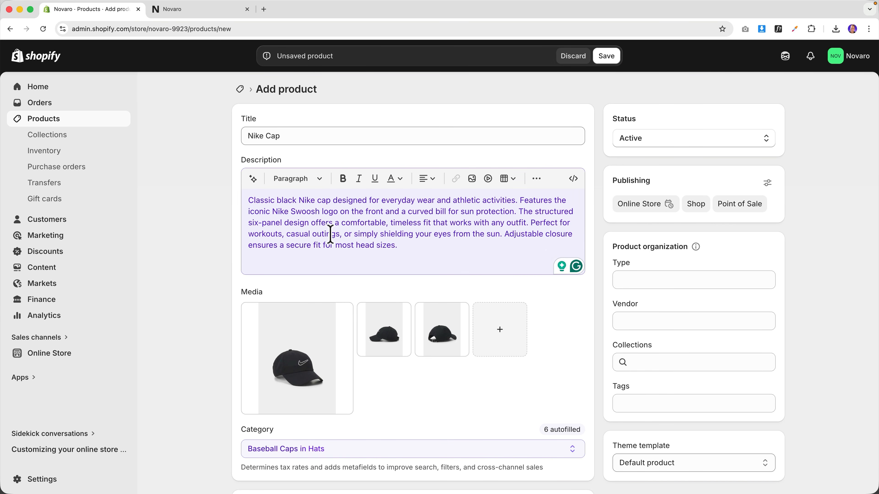
scroll(395, 360, "down", 3)
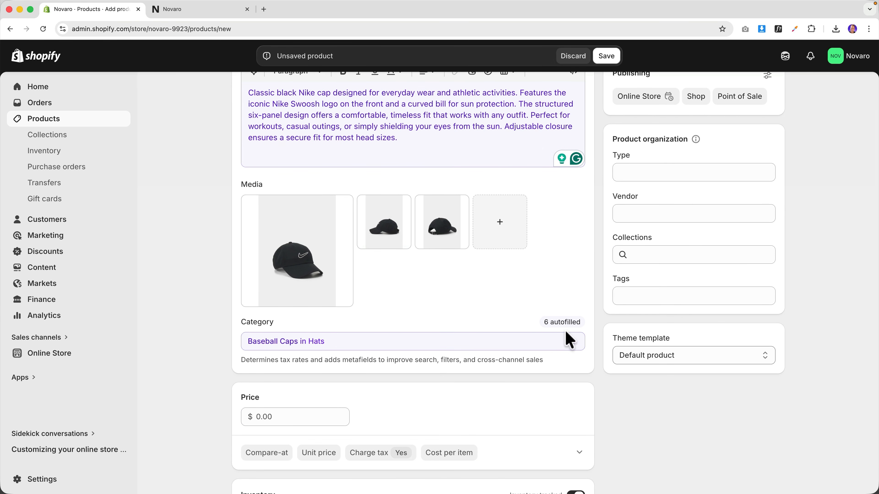
left_click(466, 346)
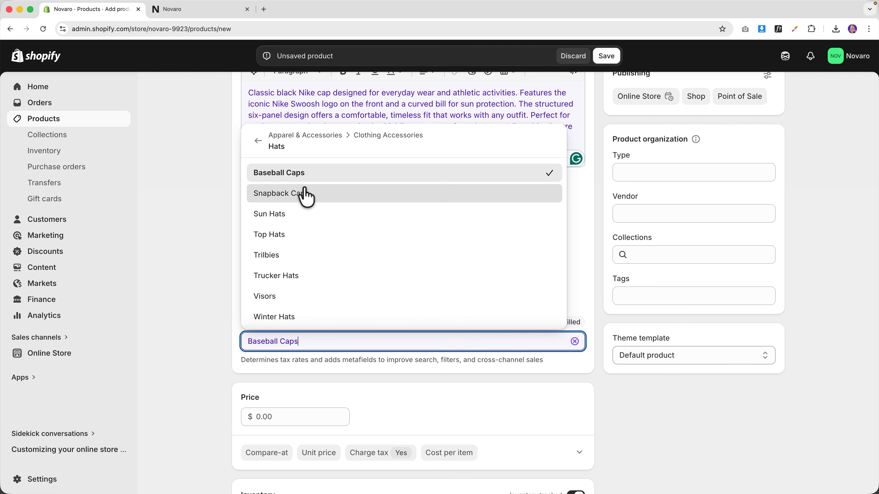
left_click(577, 238)
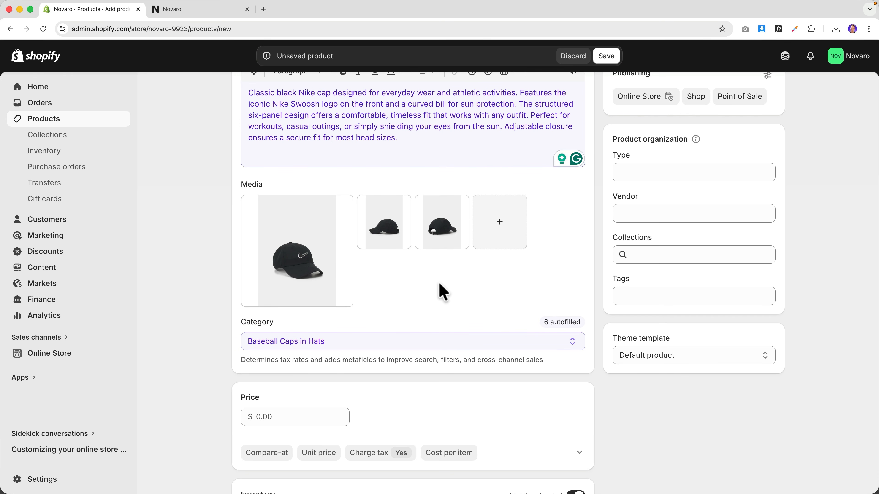
- Price the cap at 19.00 with a 24.00 compare-at price
scroll(438, 281, "down", 3)
left_click(279, 304)
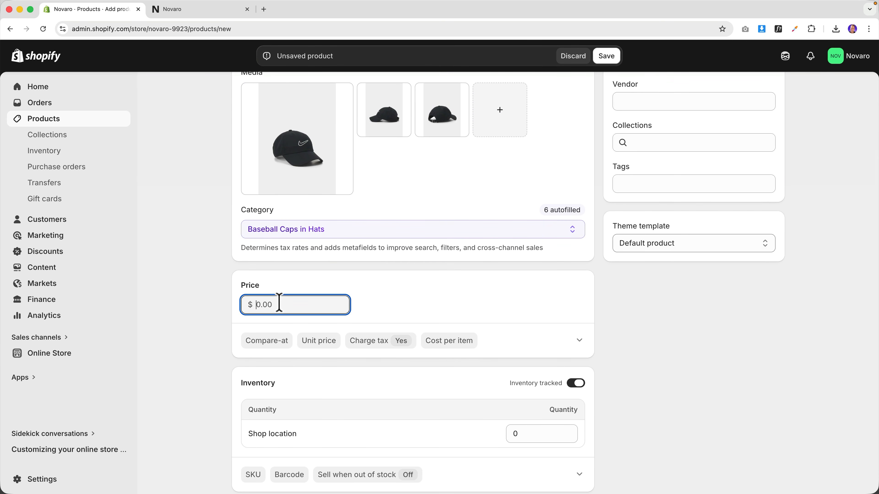
type("19")
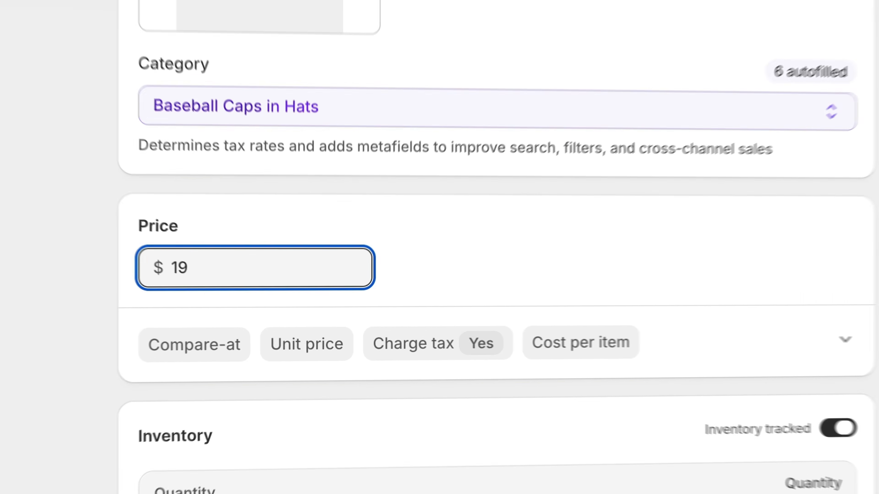
left_click(183, 346)
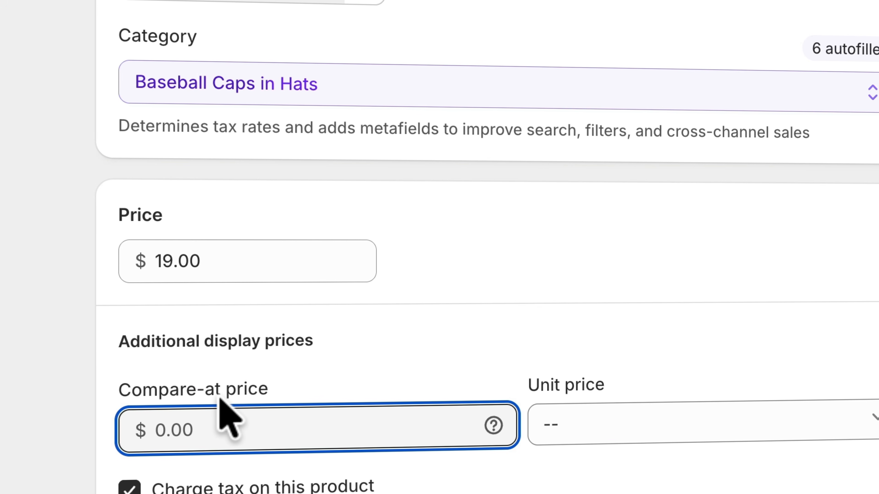
type("24")
key("Tab")
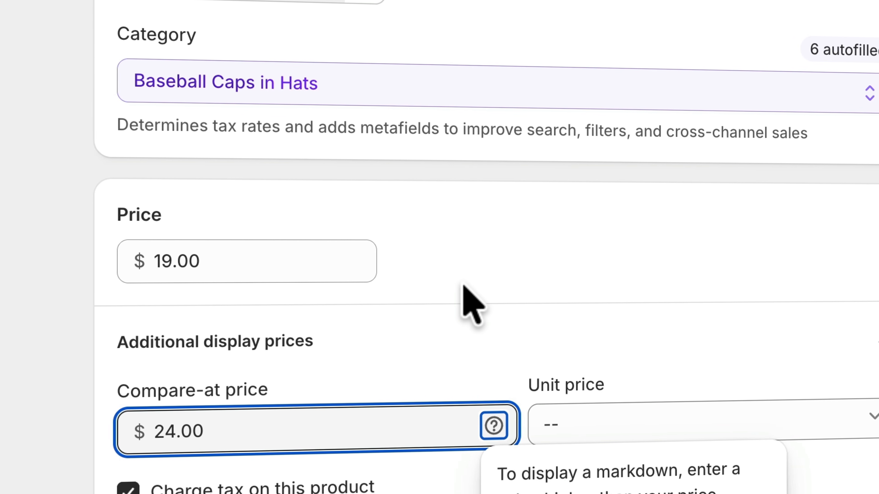
left_click(436, 281)
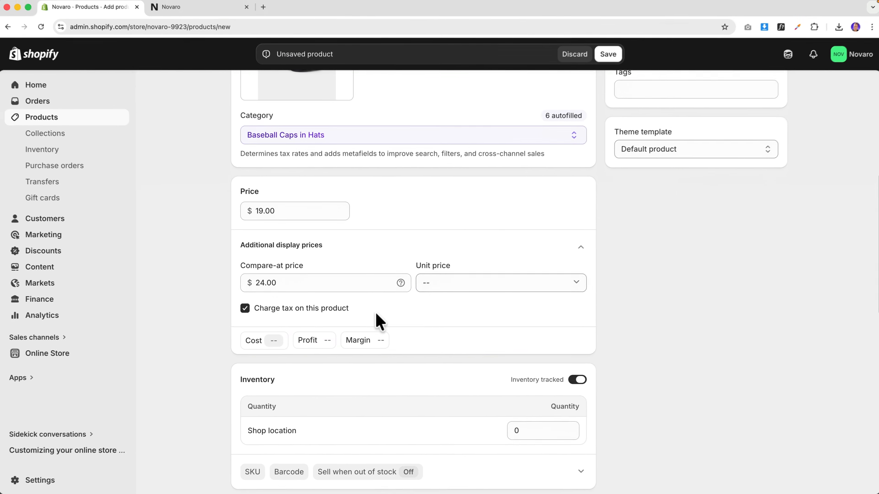
- Stock 20 units at Shop location and reveal the SKU and barcode fields
scroll(379, 322, "down", 3)
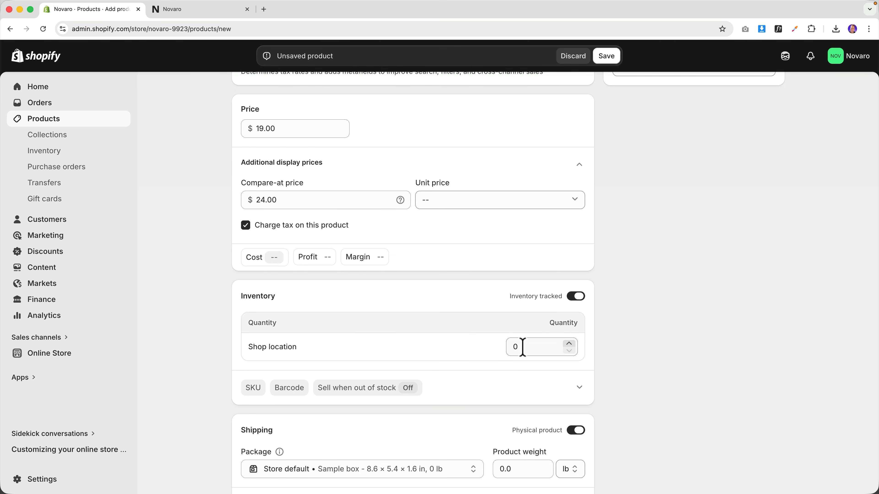
left_click(514, 347)
type("2")
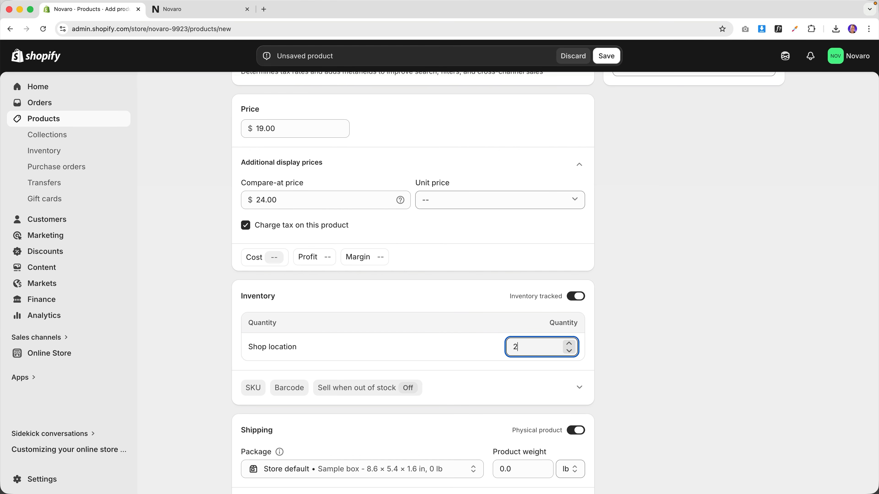
type("0")
key("Tab")
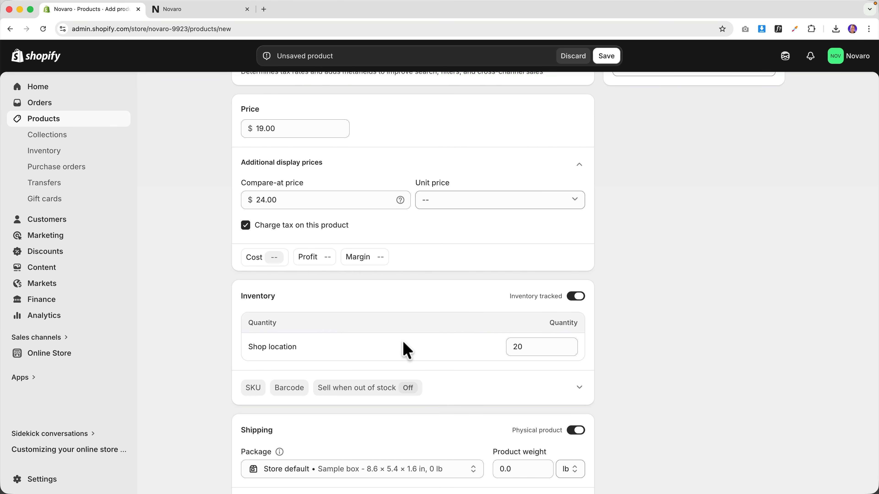
left_click(252, 388)
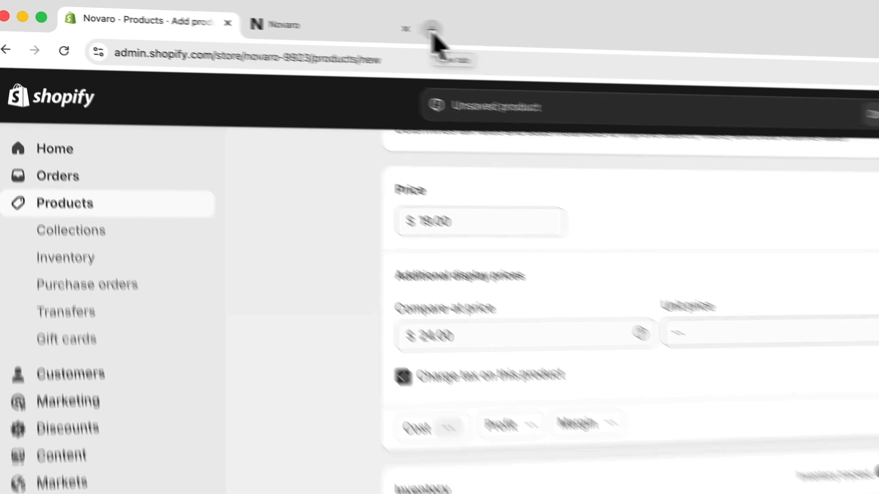
- Search Google for 'nike cap black' and open Zalando's Nike Sportswear Club cap listing
left_click(263, 10)
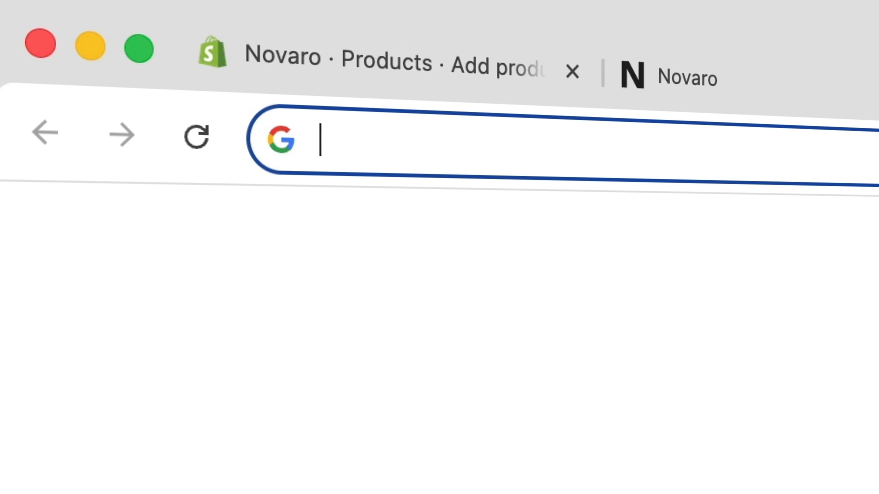
type("nike c")
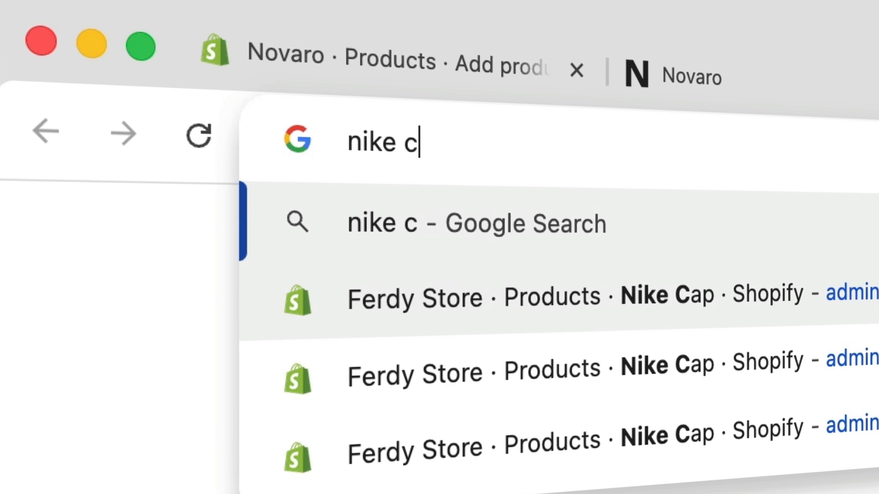
type("ap black")
key("Return")
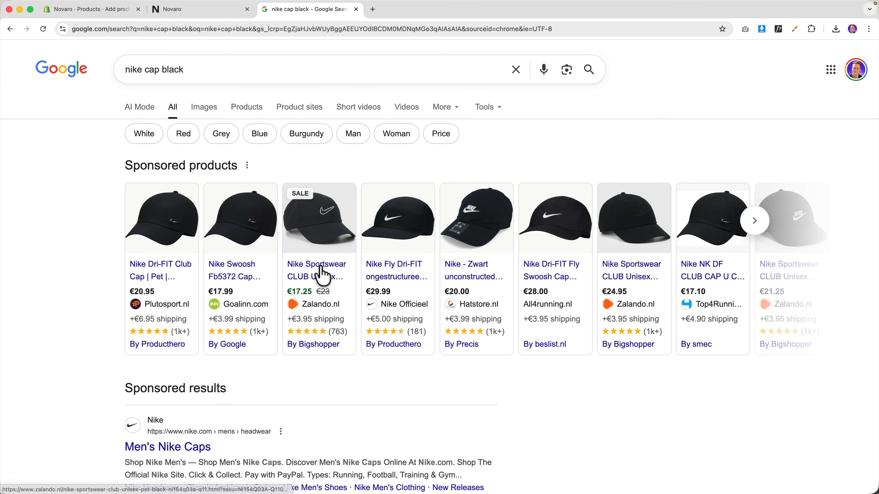
mouse_move(320, 266)
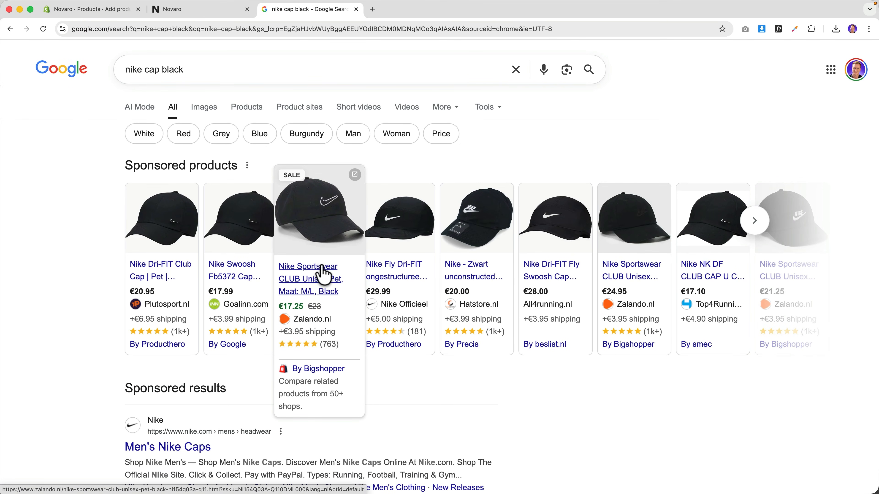
left_click(324, 274)
left_click(355, 11)
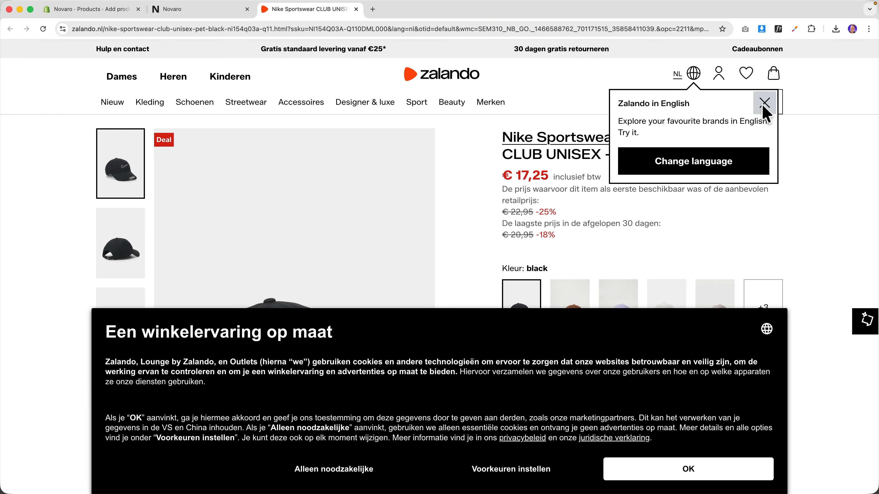
- Clear Zalando's pop-ups, expand the full product details and select article number NI154Q03A-Q11
left_click(765, 103)
left_click(722, 473)
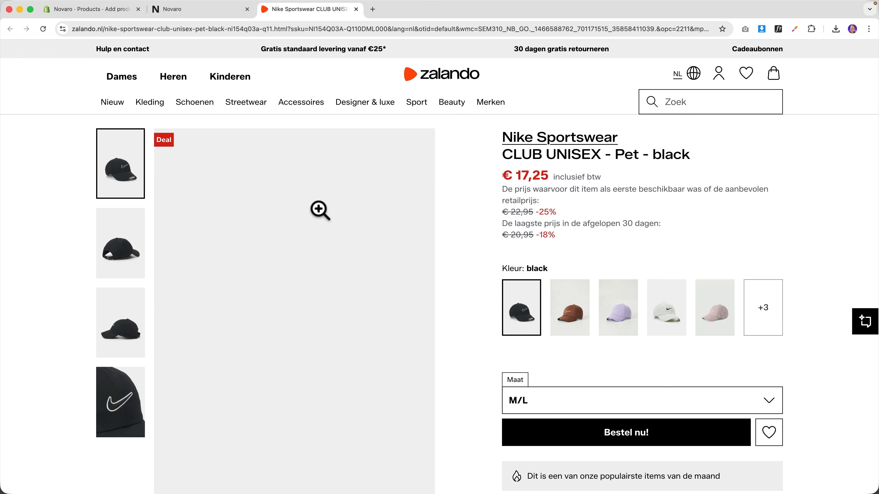
left_click(284, 296)
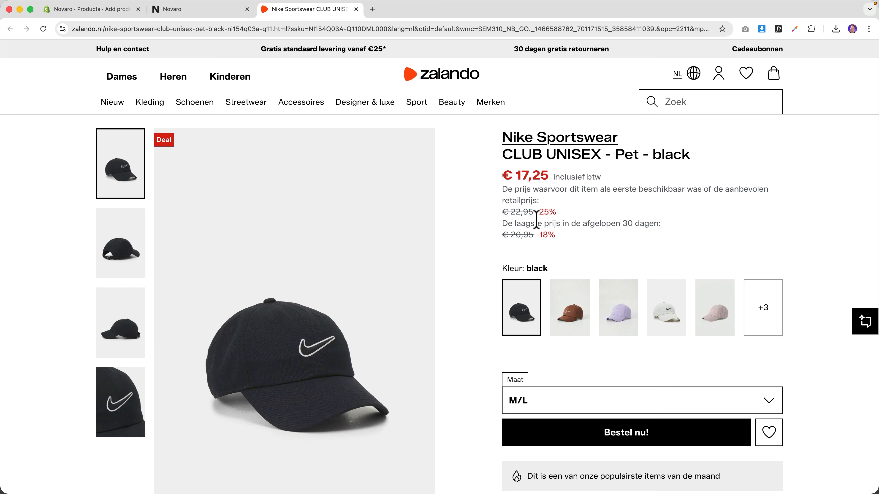
scroll(609, 242, "down", 10)
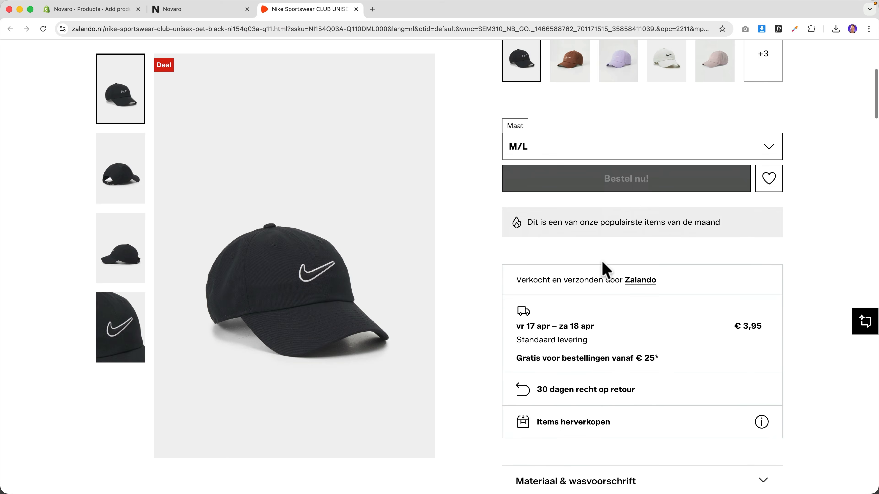
scroll(606, 270, "down", 5)
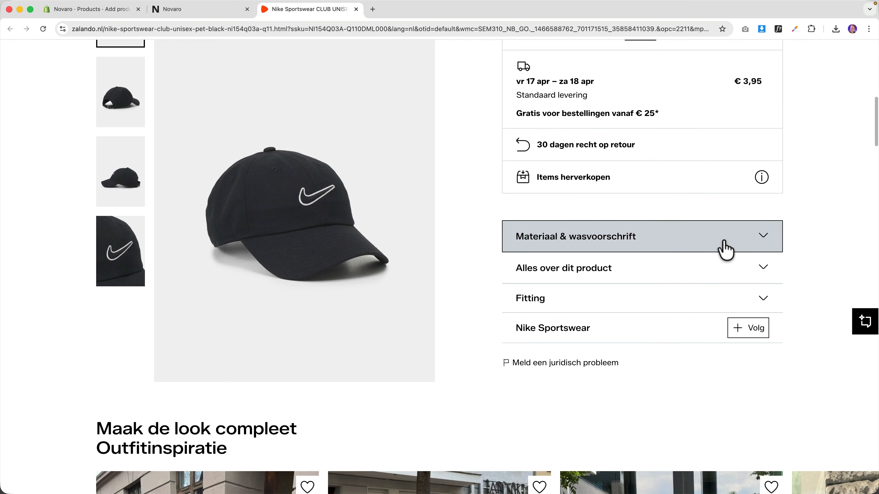
left_click(724, 249)
left_click(724, 249)
left_click(722, 279)
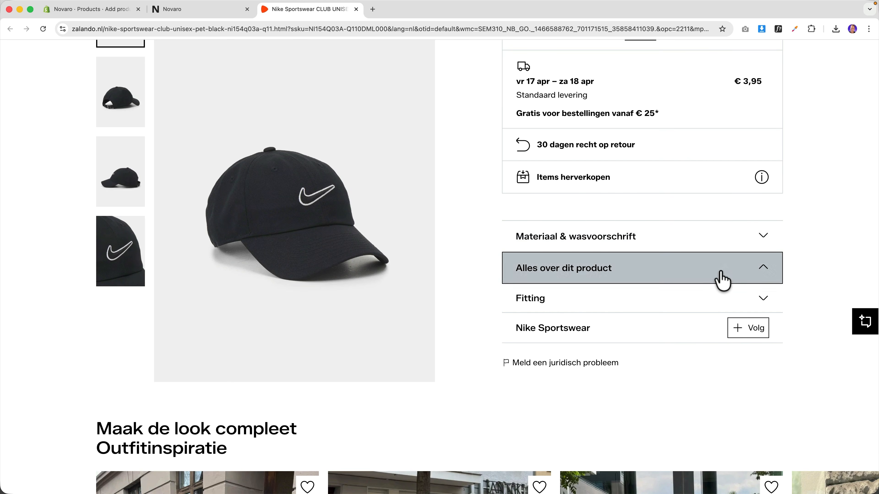
left_click_drag(643, 327, 591, 326)
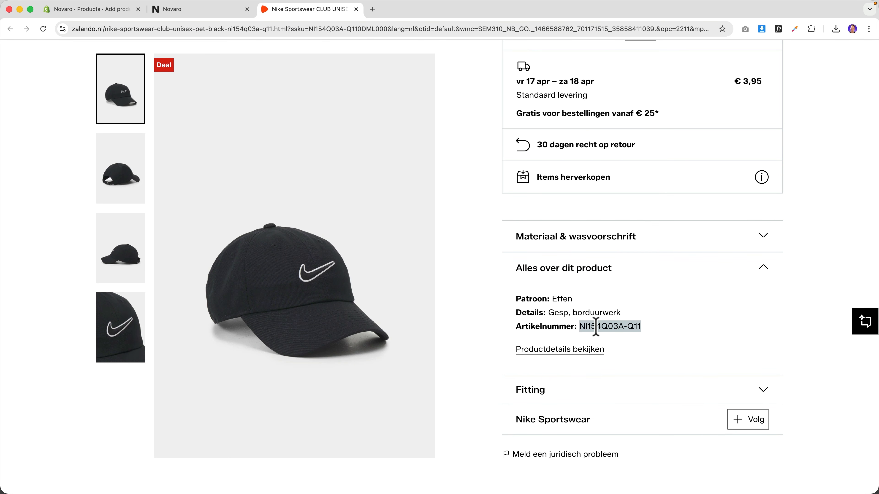
- Paste NI154Q03A-Q11 into the Nike Cap's SKU field, leaving the barcode empty
key("ctrl+shift+Tab")
left_click(94, 11)
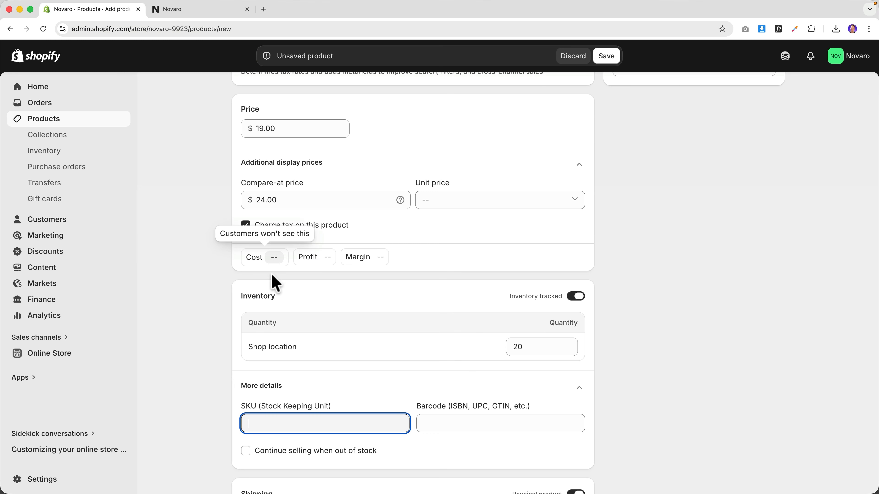
type("NI154Q03A-Q11")
key("Tab")
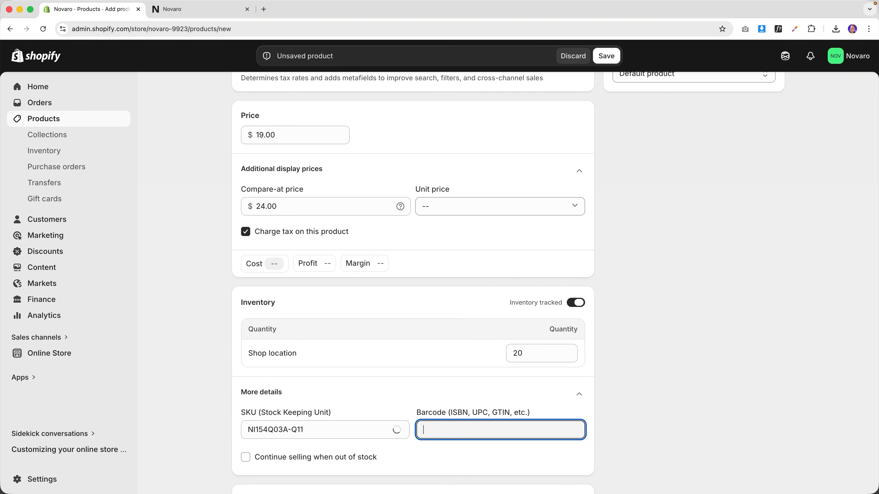
left_click(263, 10)
type("NI154Q03A-Q11")
key("Return")
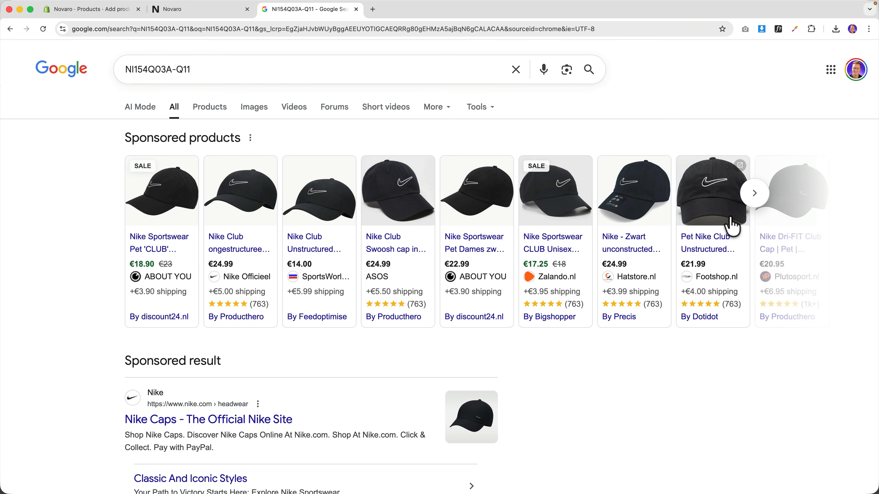
key("super+w")
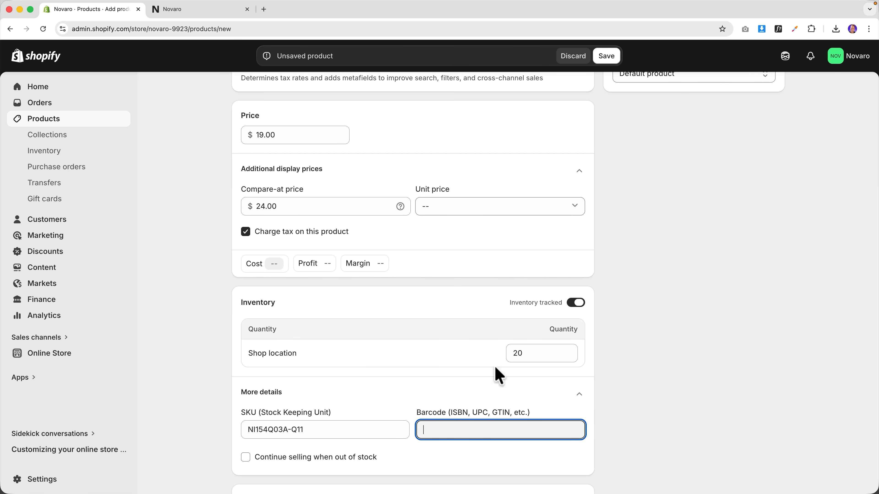
left_click(613, 362)
scroll(607, 355, "down", 5)
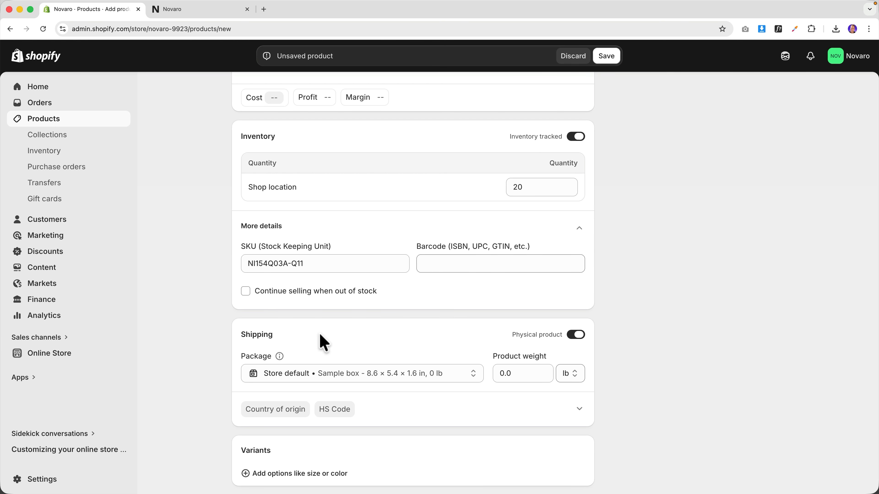
- Review the category metafields and search listing, then save Nike Cap and check its Active status
scroll(318, 334, "down", 4)
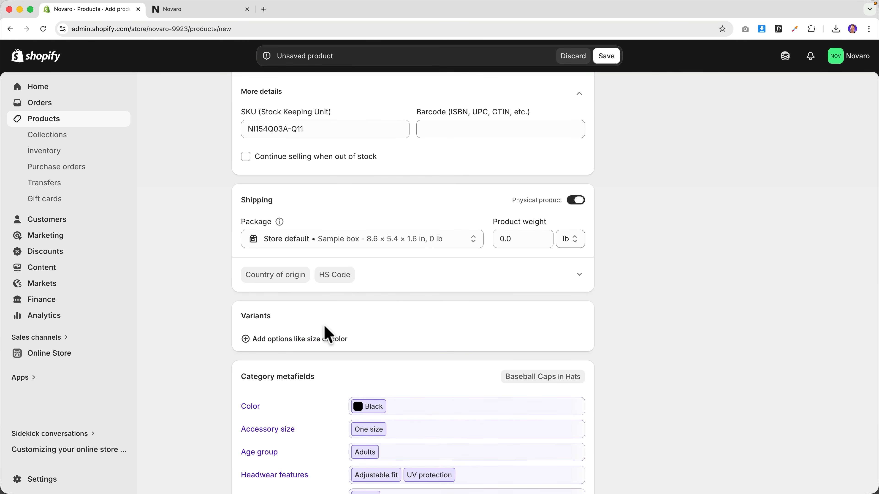
scroll(325, 334, "down", 3)
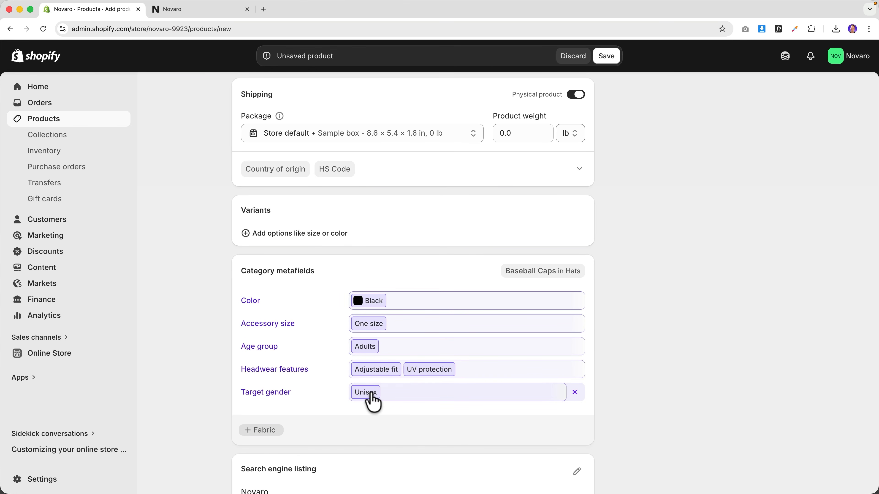
scroll(320, 396, "down", 4)
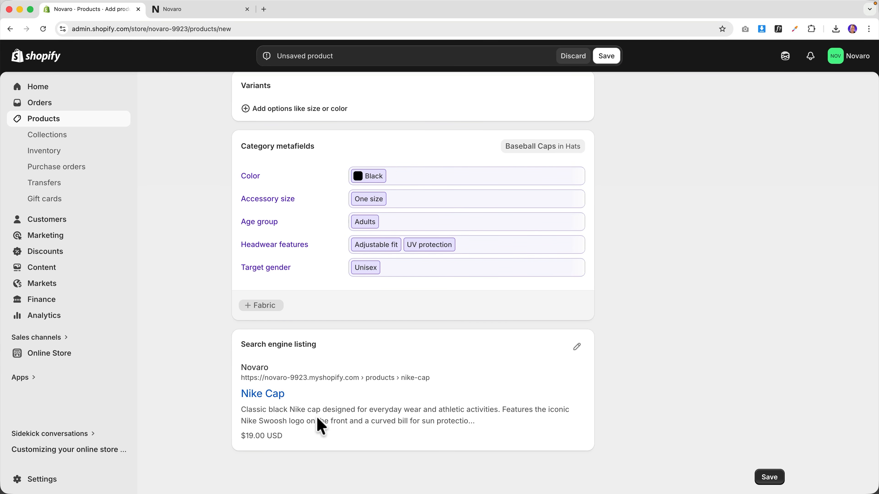
scroll(633, 398, "up", 15)
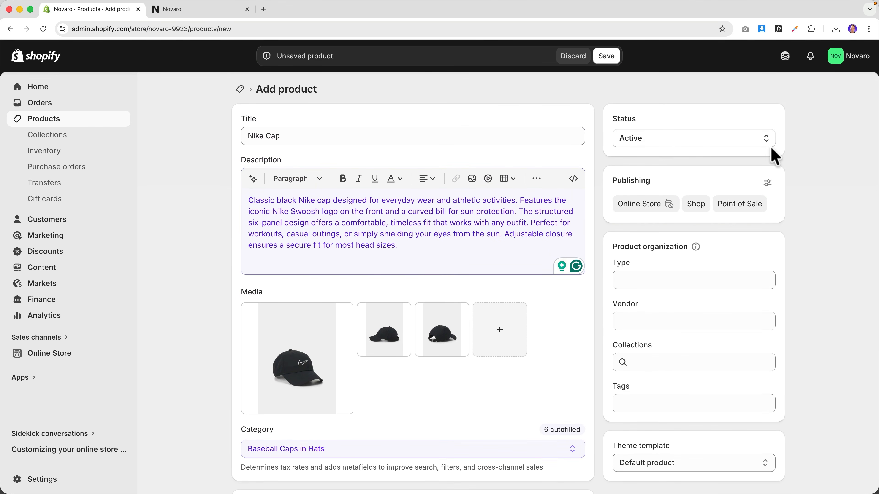
left_click(610, 57)
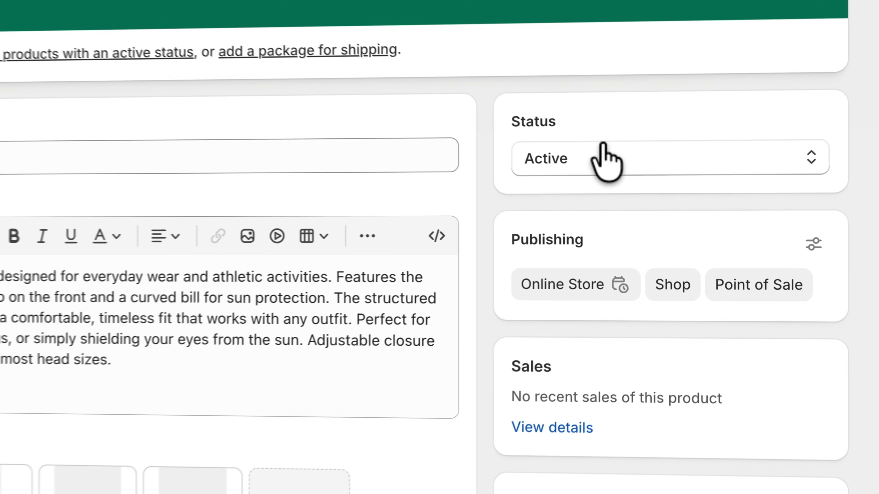
left_click(665, 200)
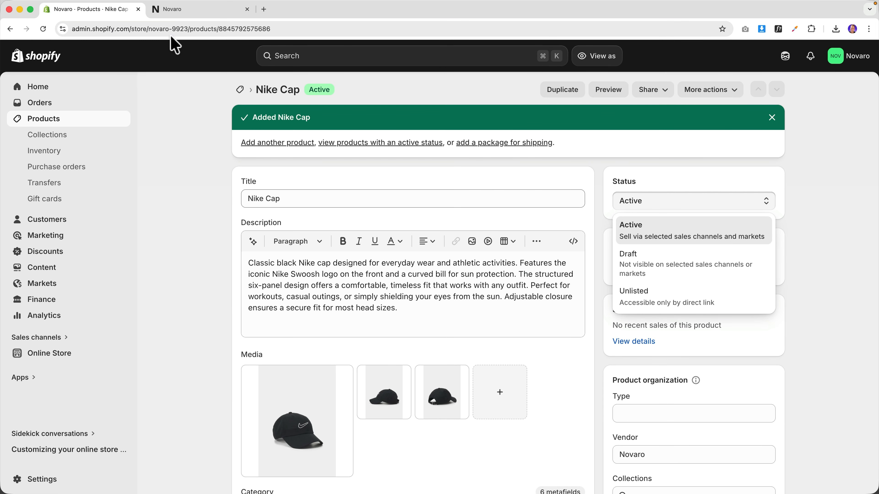
- On the Novaro storefront homepage, open the Nike Cap product page
left_click(174, 10)
scroll(281, 334, "down", 4)
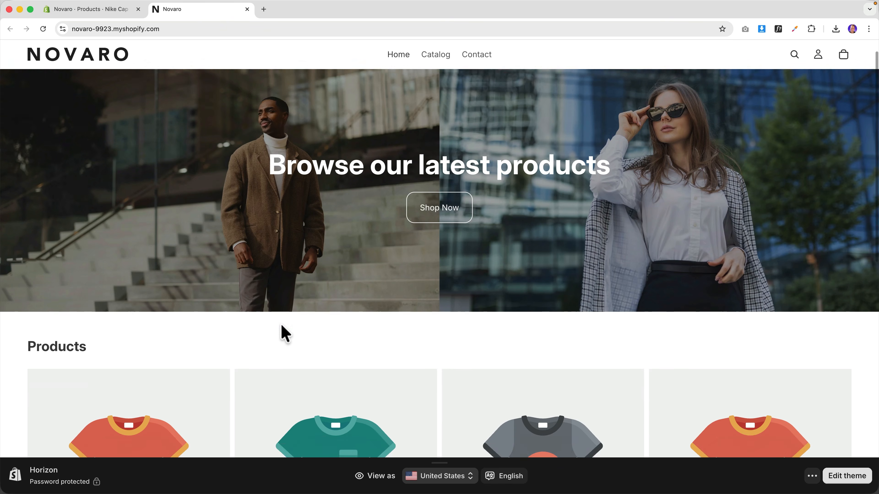
scroll(283, 334, "up", 2)
scroll(283, 333, "down", 1)
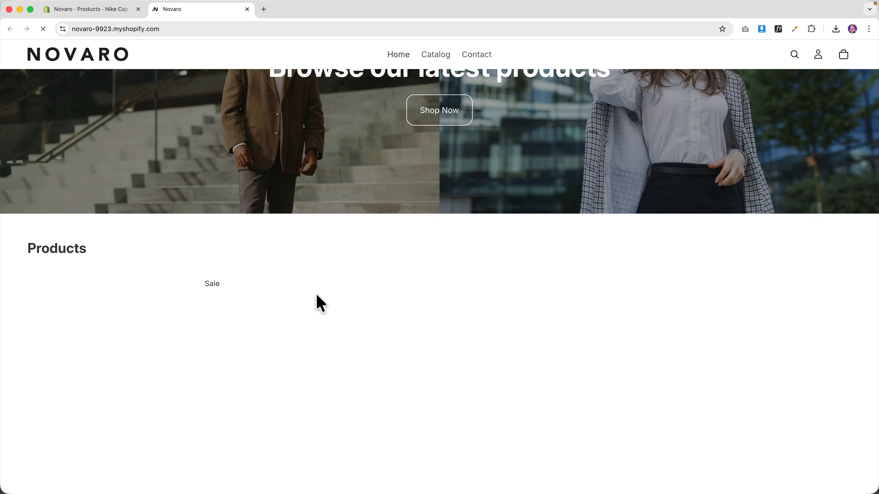
scroll(316, 302, "down", 5)
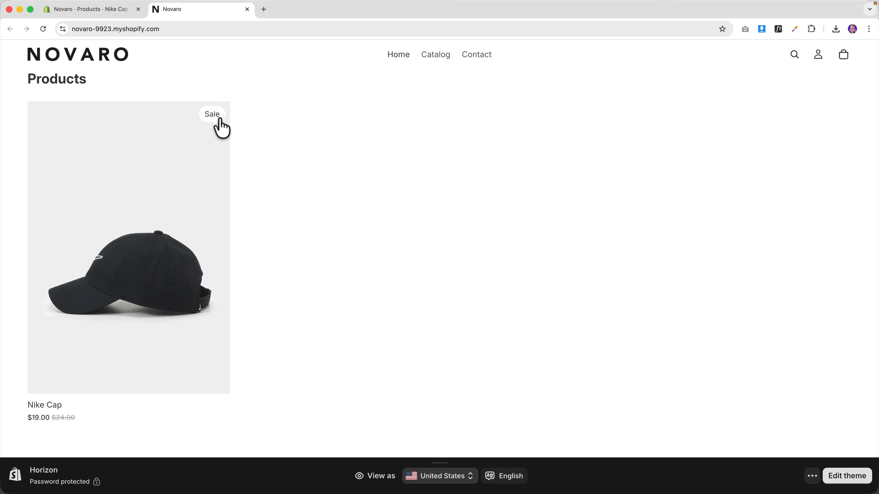
mouse_move(73, 256)
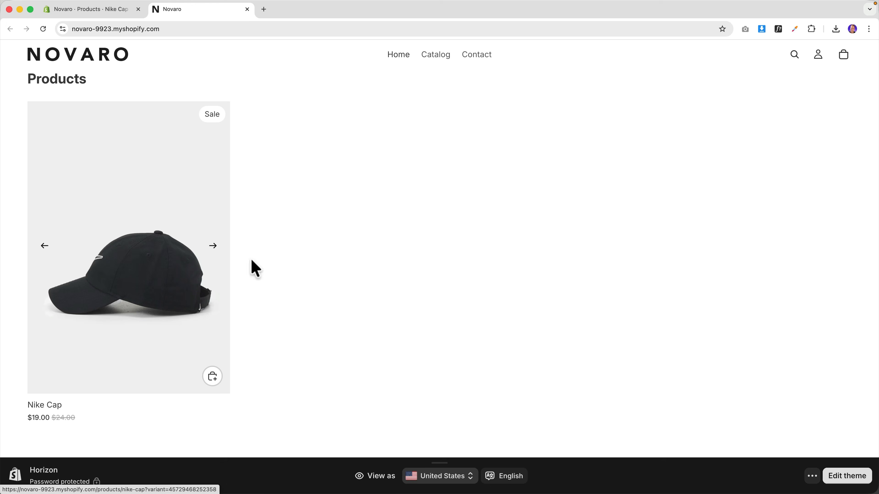
left_click(102, 350)
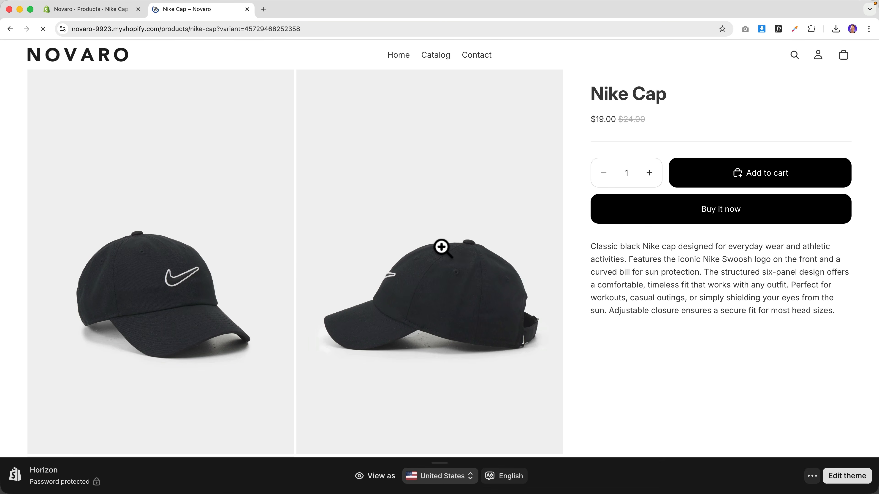
- Scroll through the Nike Cap's image gallery, then return to its admin product page
scroll(382, 265, "down", 6)
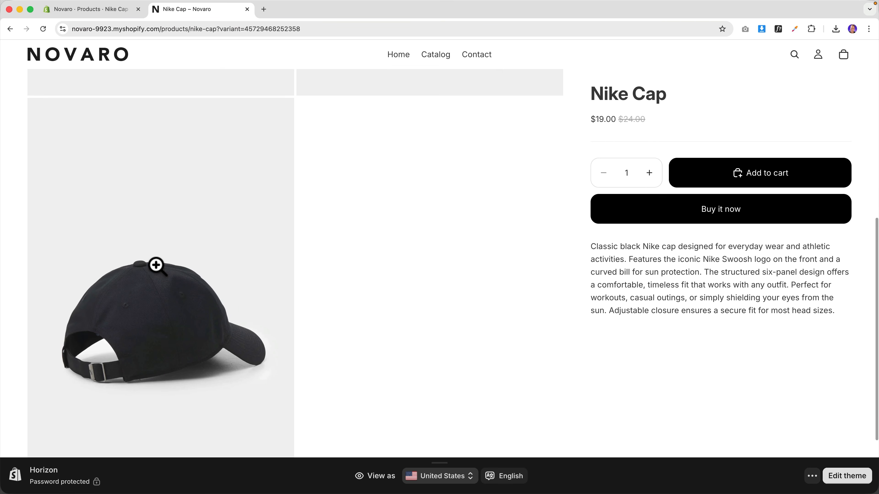
scroll(158, 266, "up", 6)
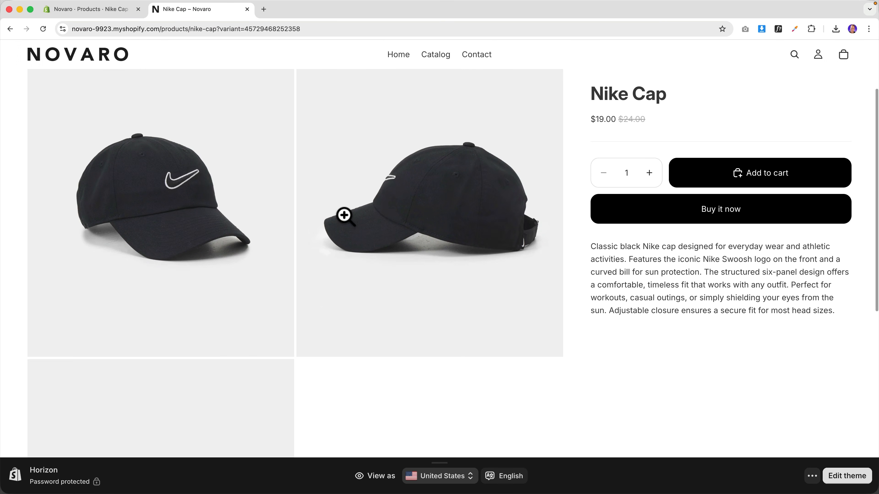
scroll(345, 216, "down", 6)
scroll(345, 220, "up", 4)
scroll(346, 219, "up", 3)
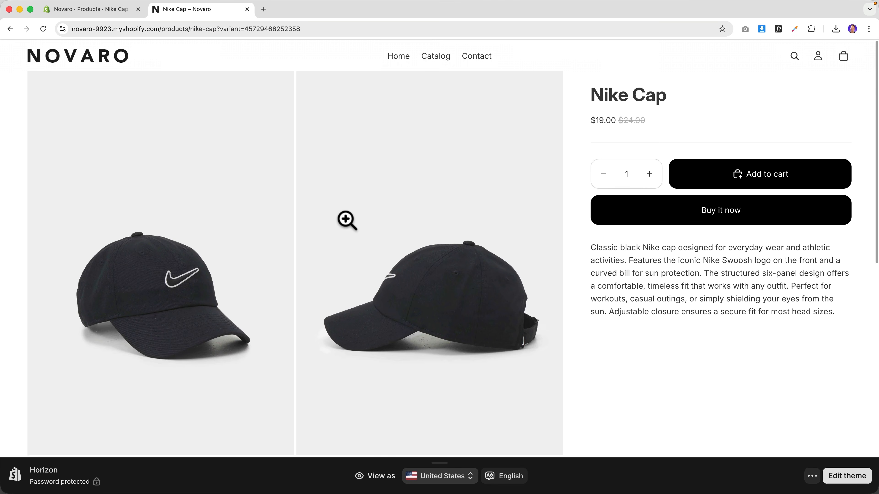
scroll(347, 220, "down", 8)
scroll(337, 241, "up", 2)
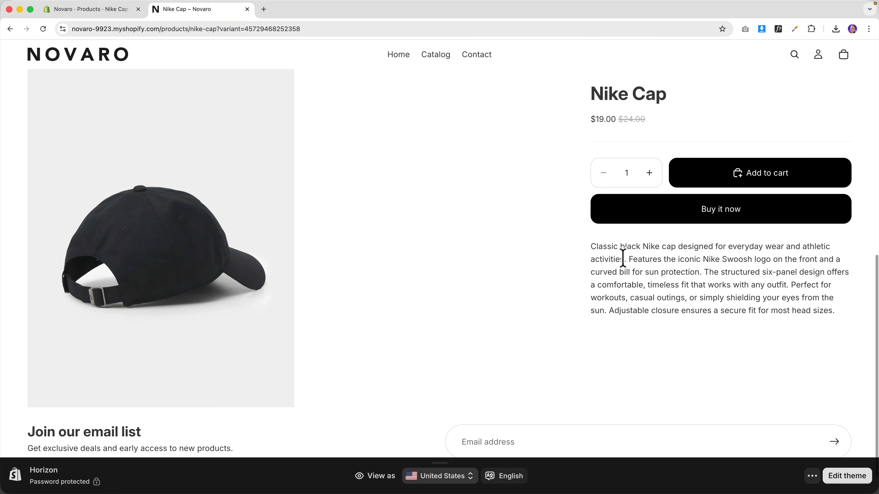
scroll(640, 235, "up", 6)
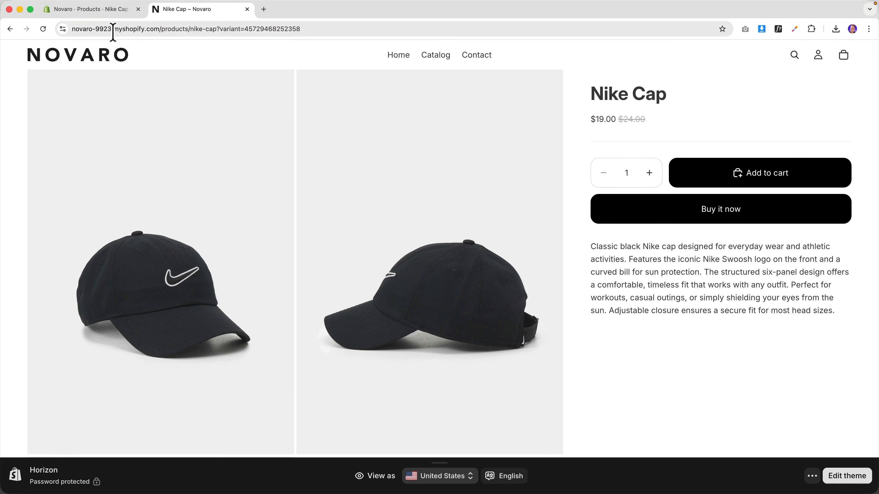
left_click(104, 13)
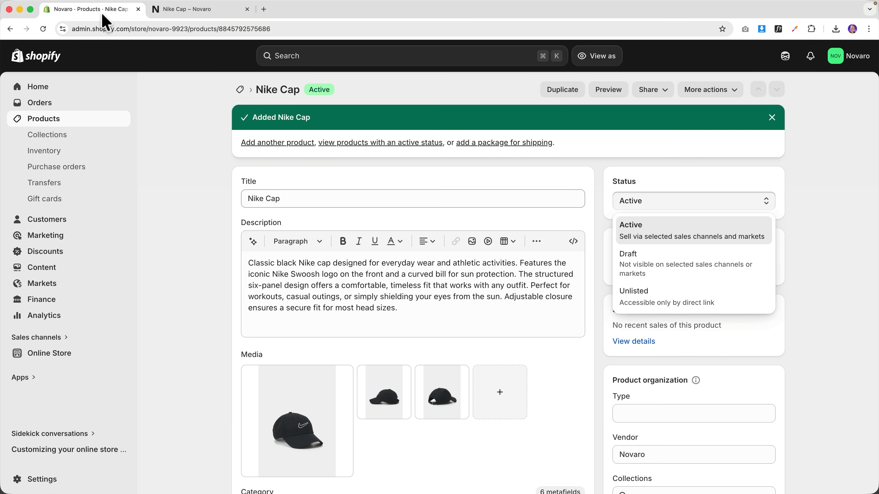
- Review the Nike Cap's Online Store, Shop and Point of Sale publishing, then list available collections
left_click(806, 232)
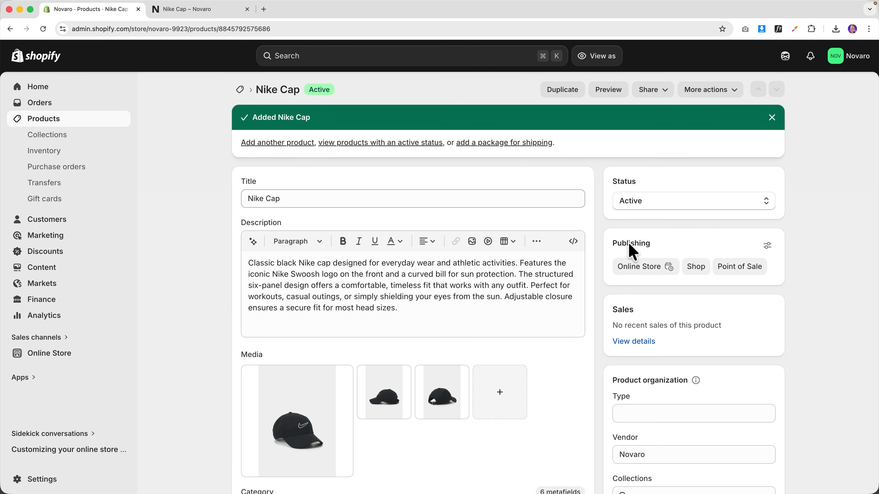
left_click(768, 247)
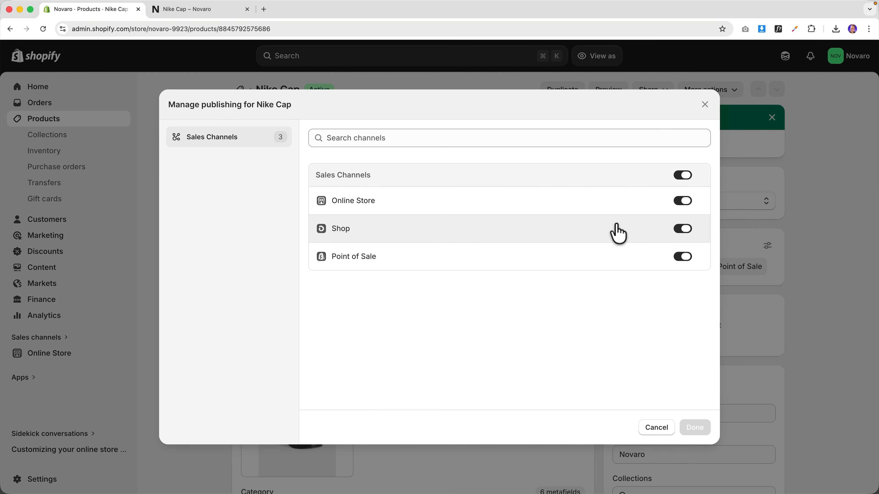
left_click(682, 230)
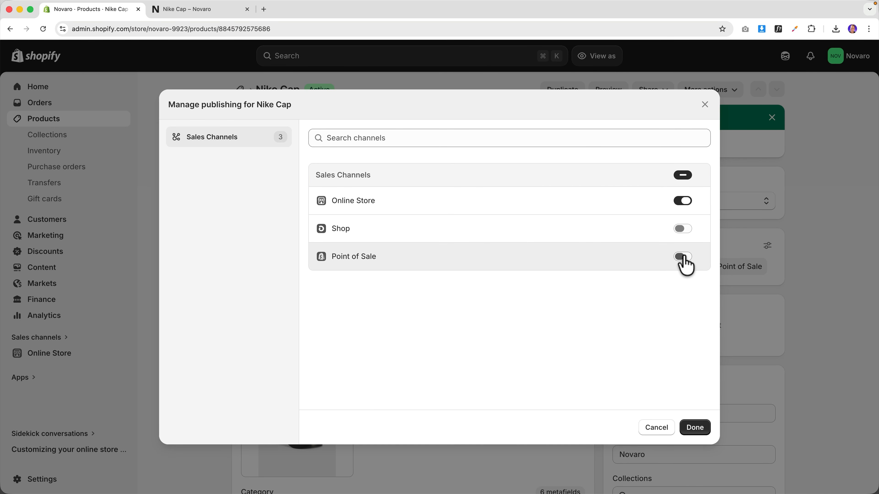
left_click(696, 427)
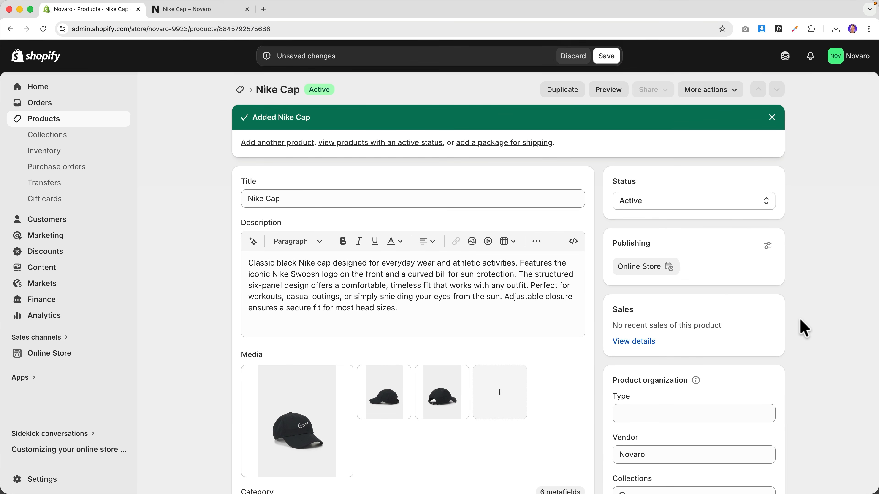
scroll(740, 322, "down", 5)
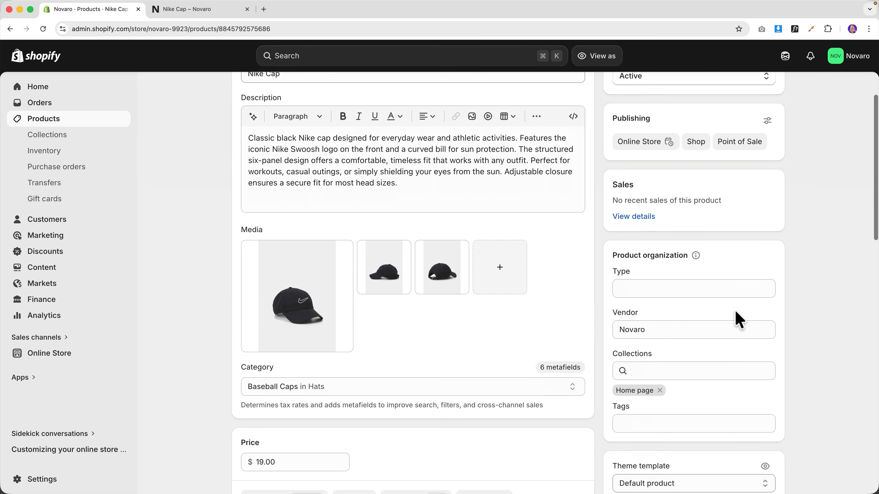
left_click(671, 299)
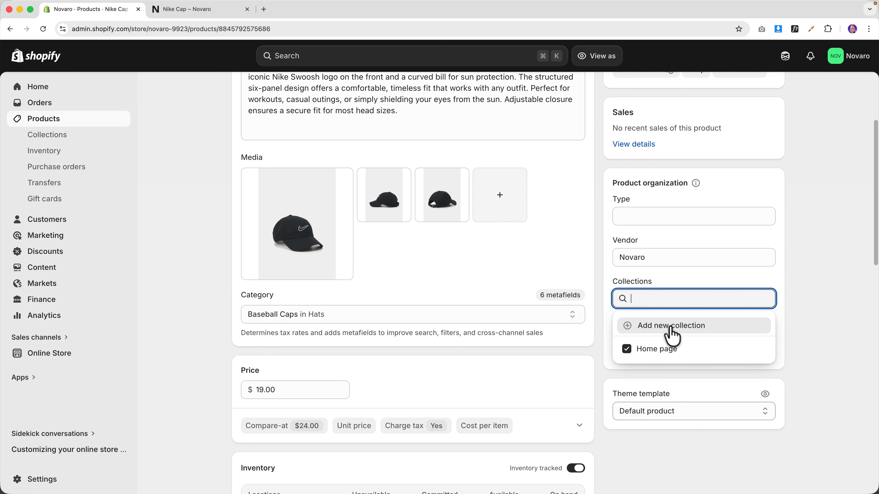
- Start a new collection titled 'Summer Collection', keeping the Manual collection type
left_click(666, 336)
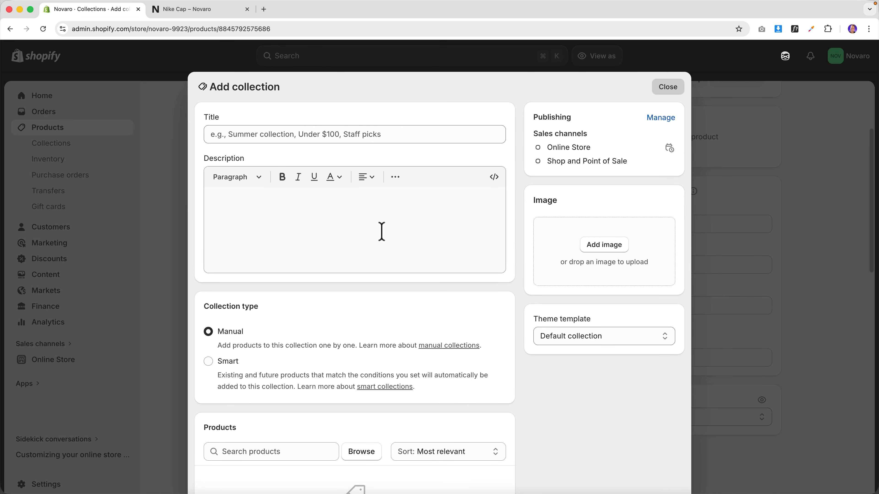
left_click(304, 135)
type("Summer Collection")
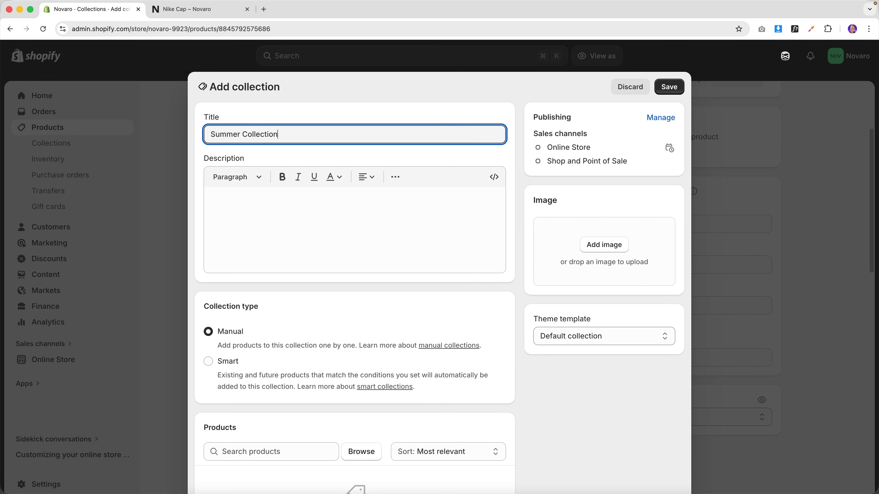
key("Tab")
scroll(416, 222, "down", 3)
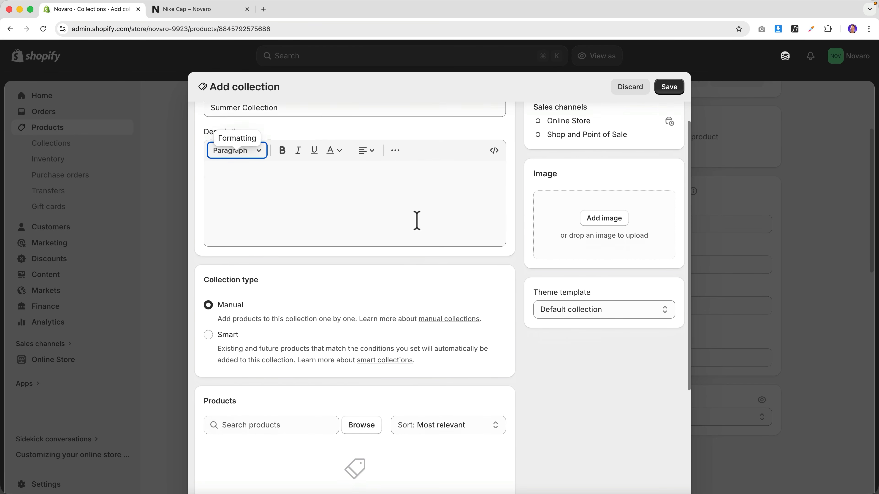
left_click(209, 274)
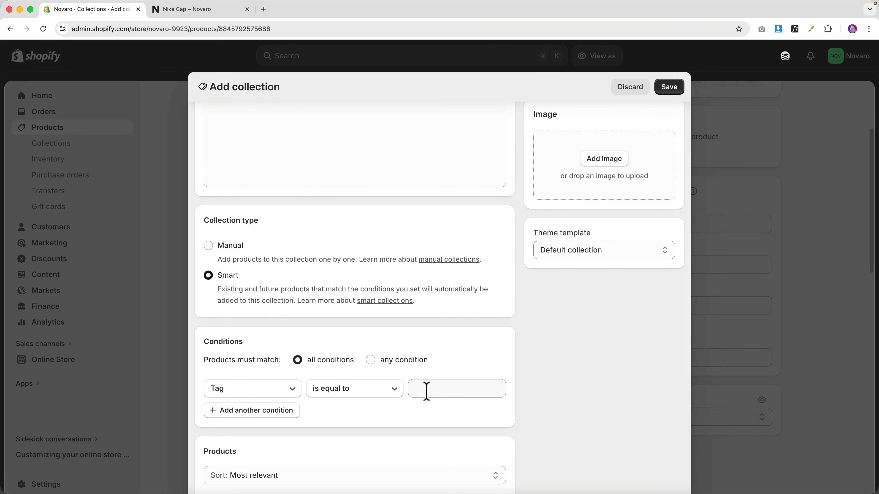
left_click(209, 245)
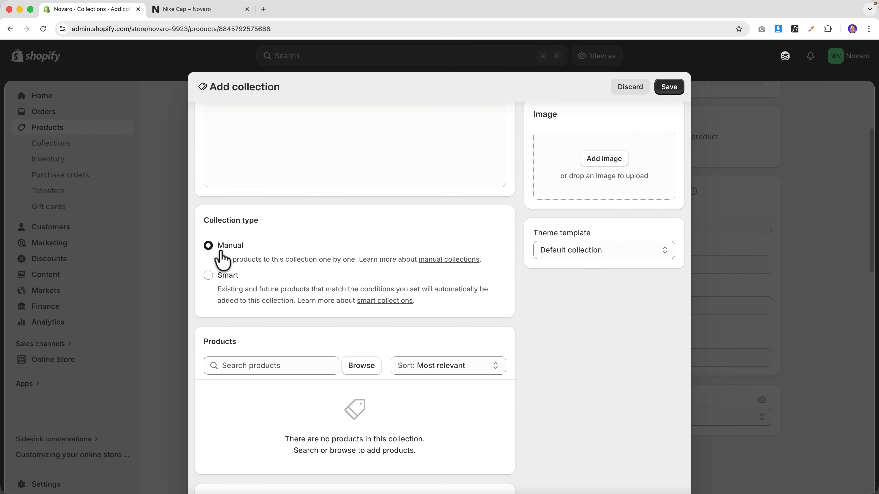
- Add the Nike Cap product to the collection and save it
scroll(305, 293, "down", 2)
left_click(282, 301)
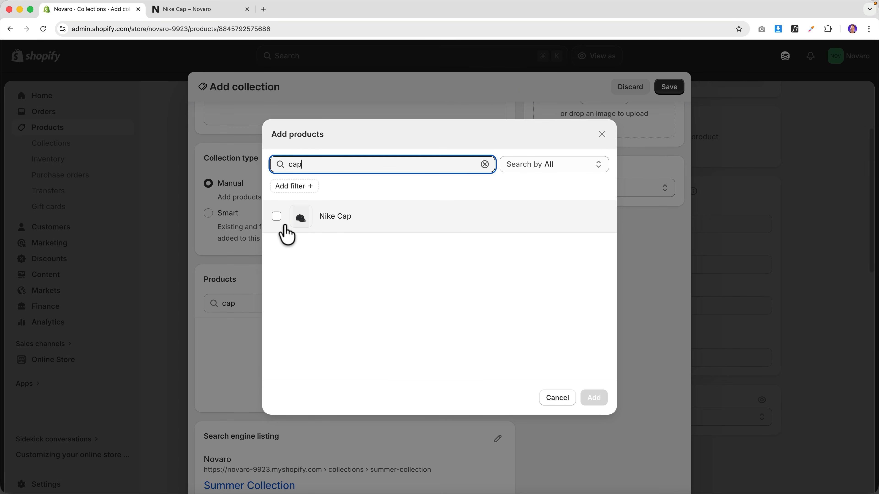
left_click(278, 217)
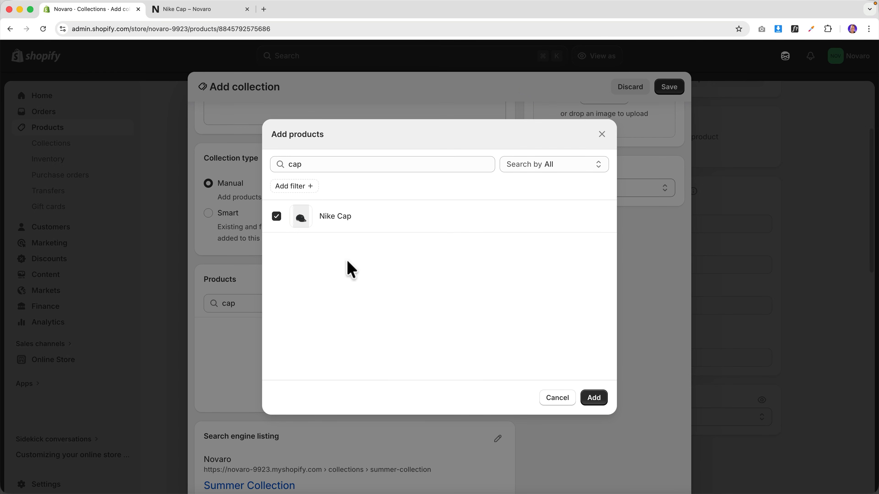
left_click(593, 398)
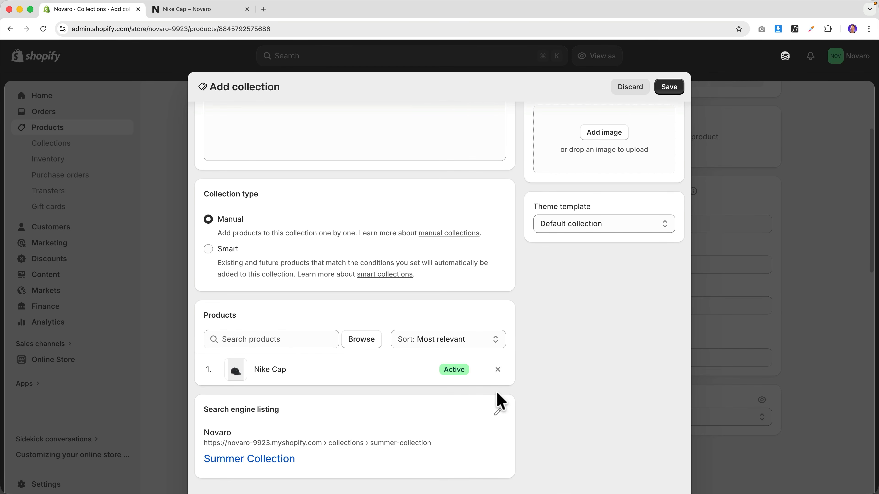
scroll(586, 367, "up", 5)
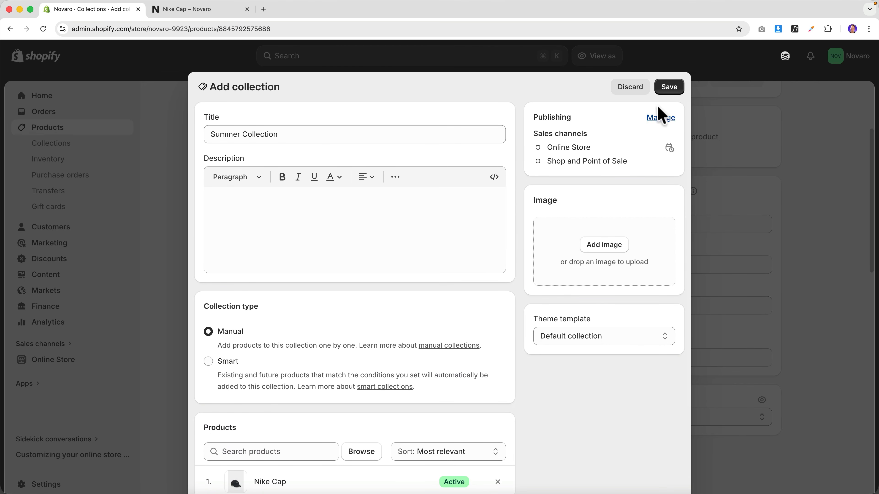
left_click(670, 87)
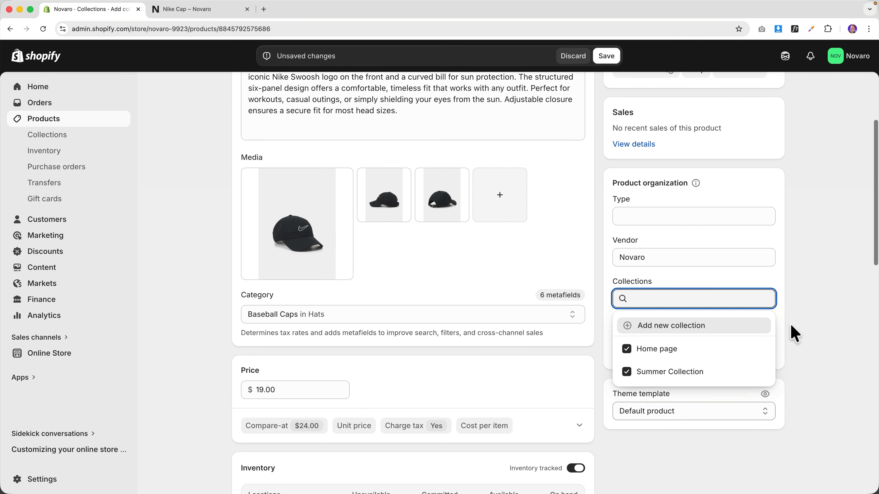
- Add Black and Cap as tags on the Nike Cap product
left_click(795, 334)
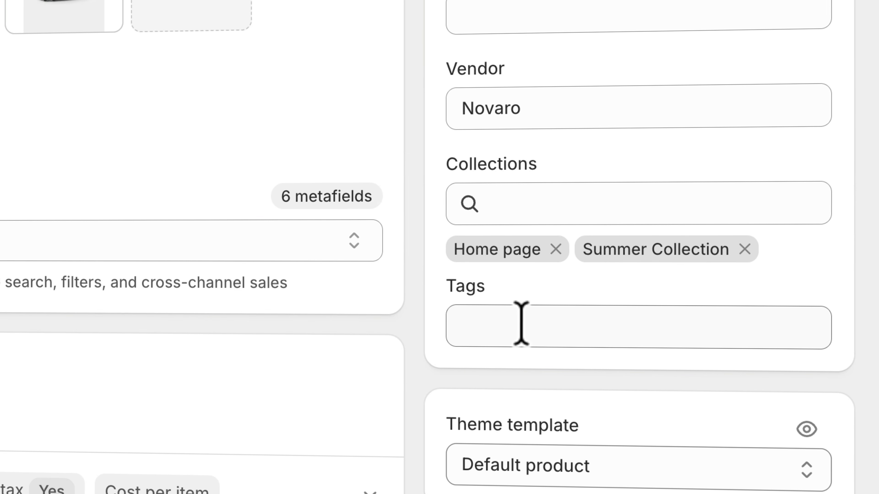
left_click(532, 326)
type("Black,")
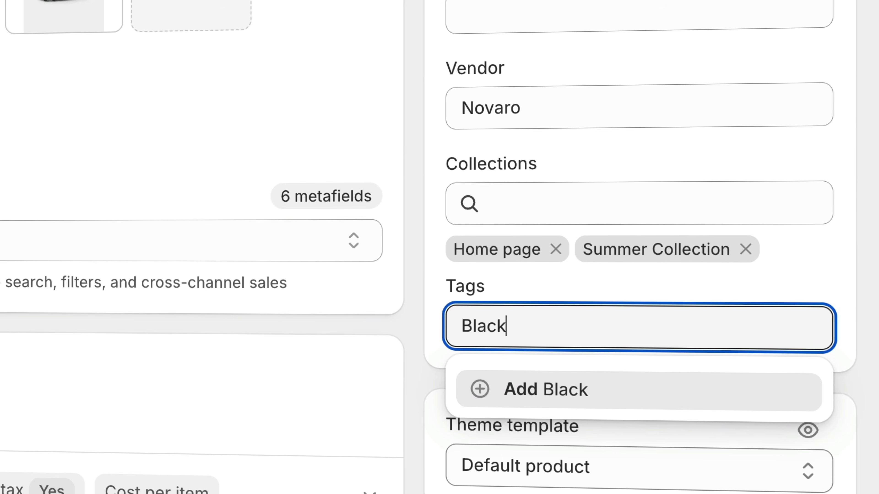
left_click(559, 385)
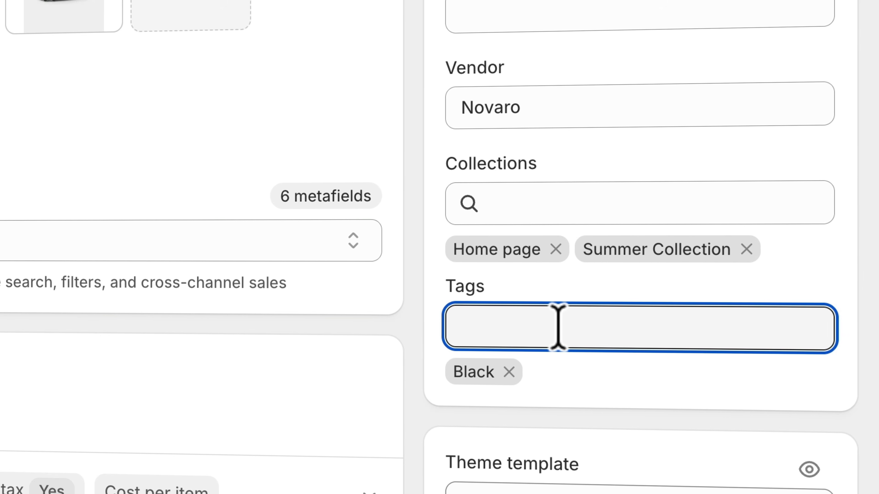
type("Cap")
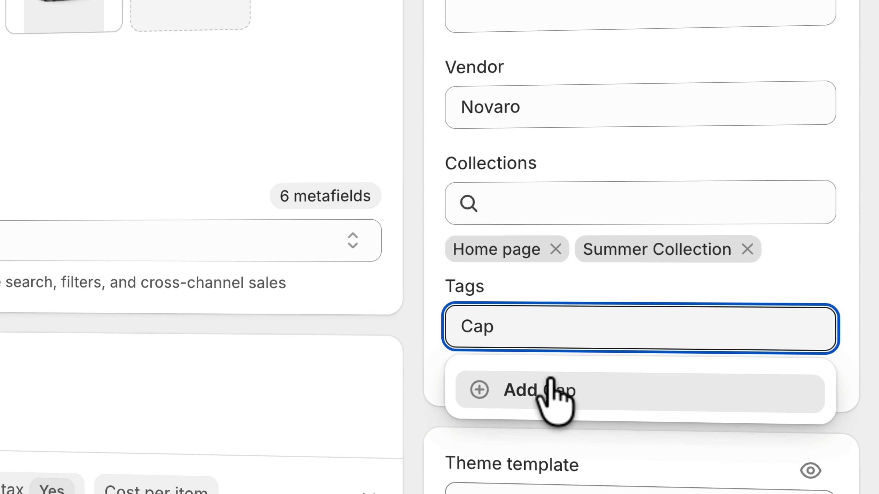
left_click(550, 383)
- Add the Nike tag, save the product, and review the updated page
type("Nike")
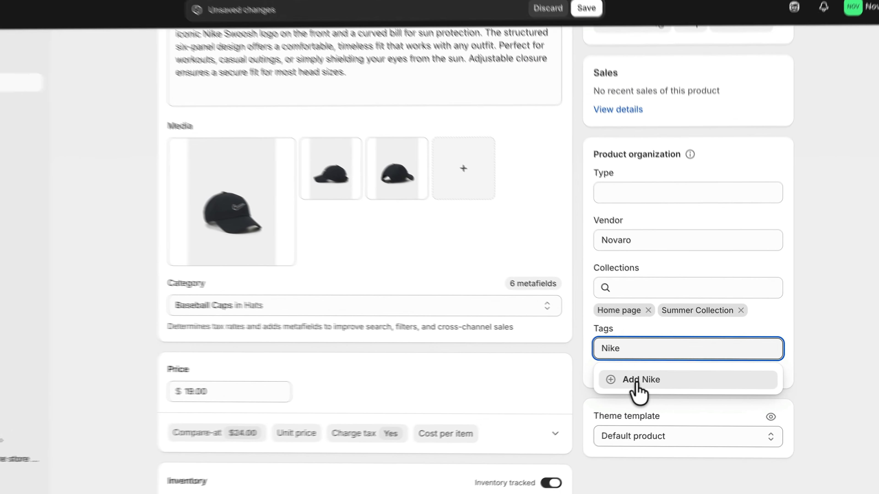
left_click(563, 389)
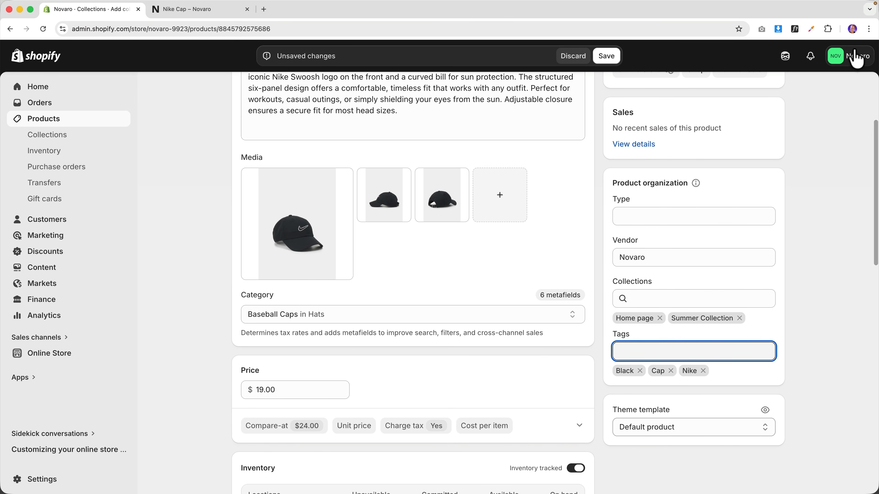
left_click(606, 56)
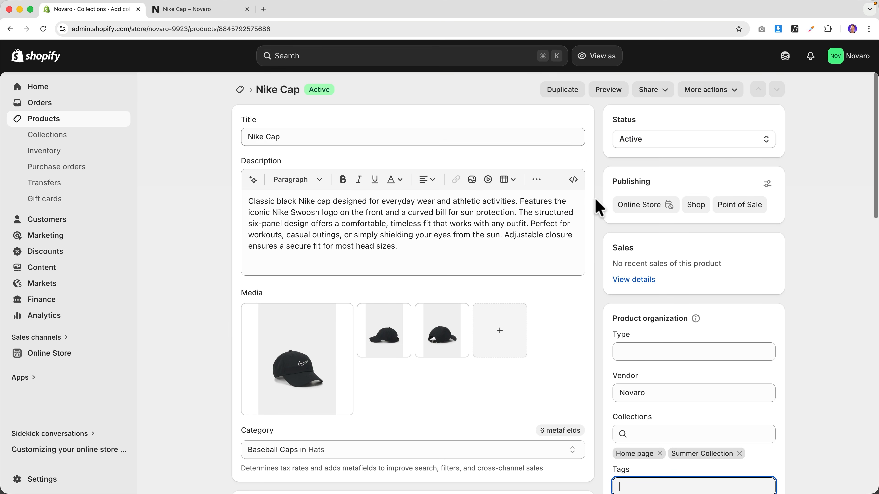
scroll(600, 212, "down", 7)
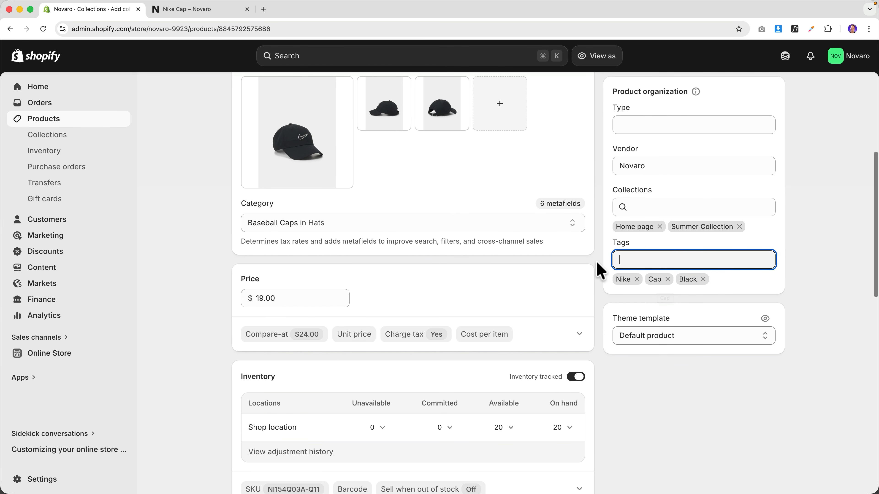
scroll(599, 270, "down", 15)
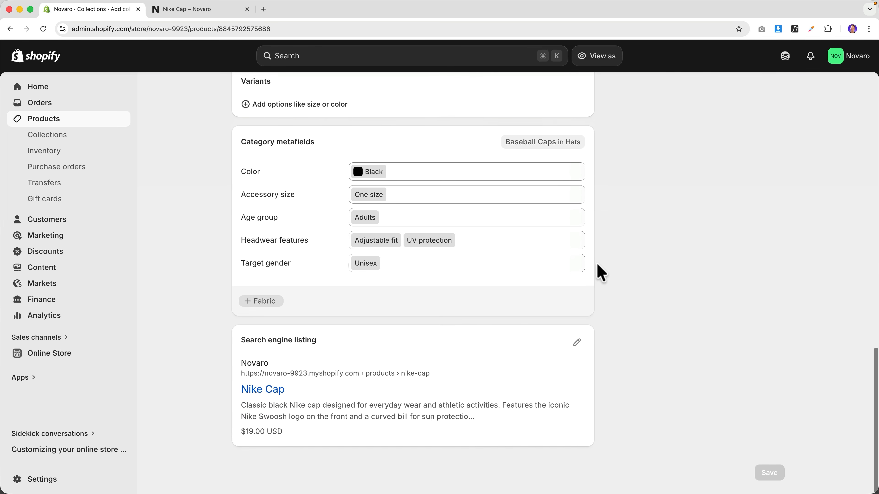
scroll(598, 271, "up", 5)
scroll(599, 267, "up", 10)
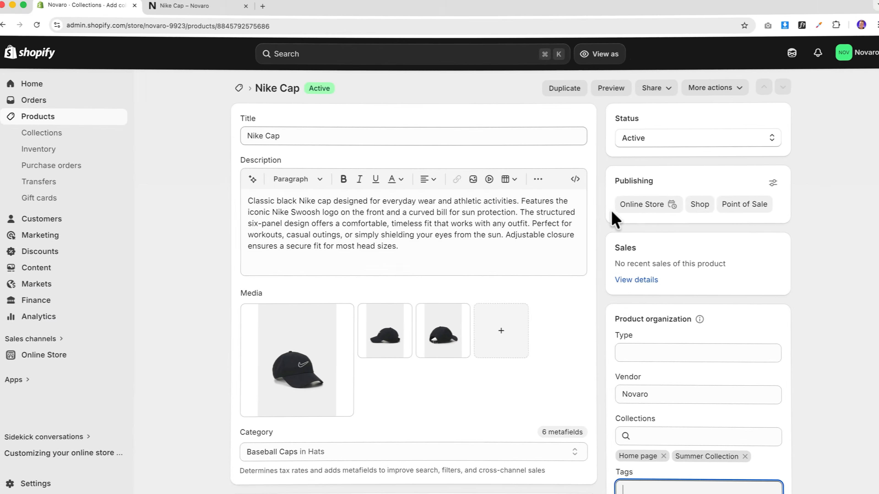
- Ask Sidekick 'What should I do to improve this product for SEO visibility?'
left_click(785, 56)
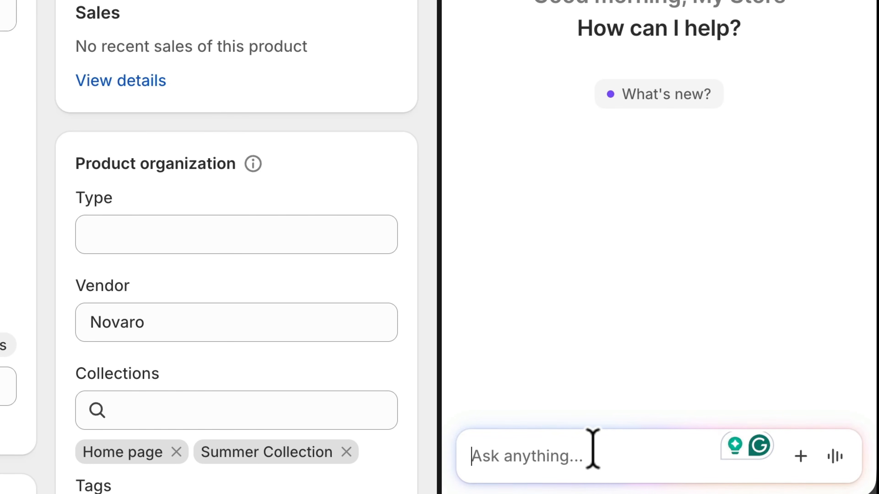
type("What should I do to imp")
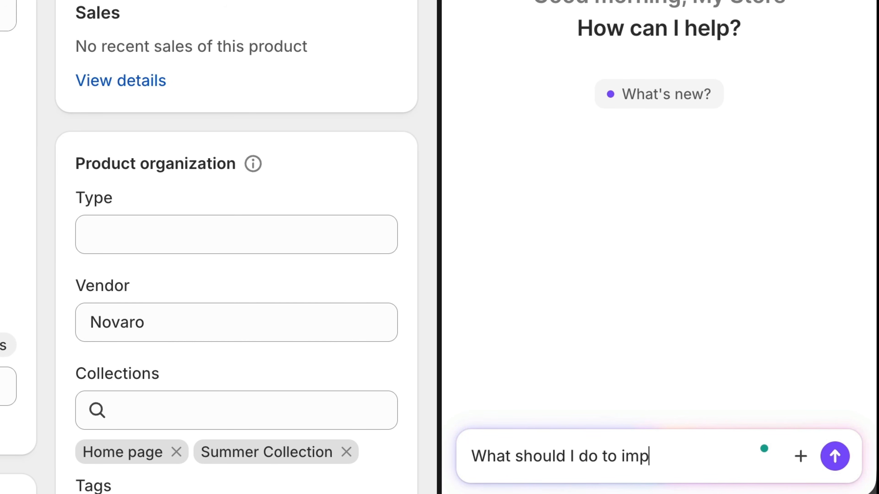
type("rove this product f")
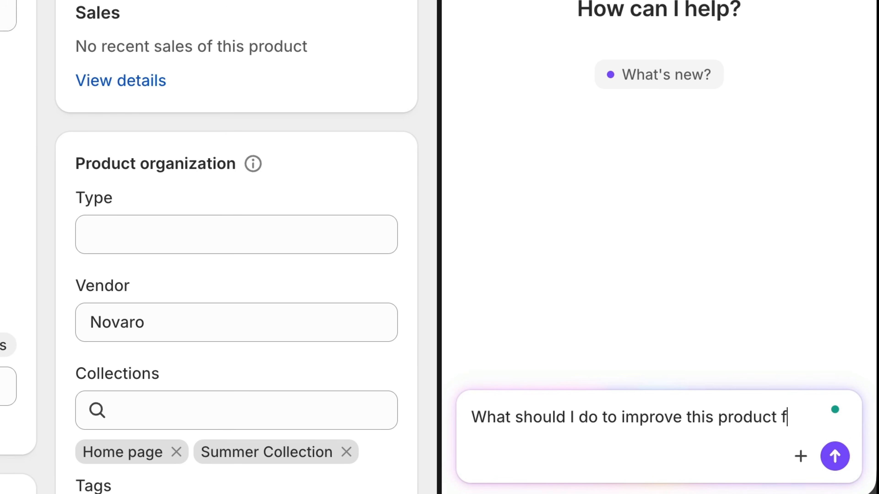
type("or SEO visibilit")
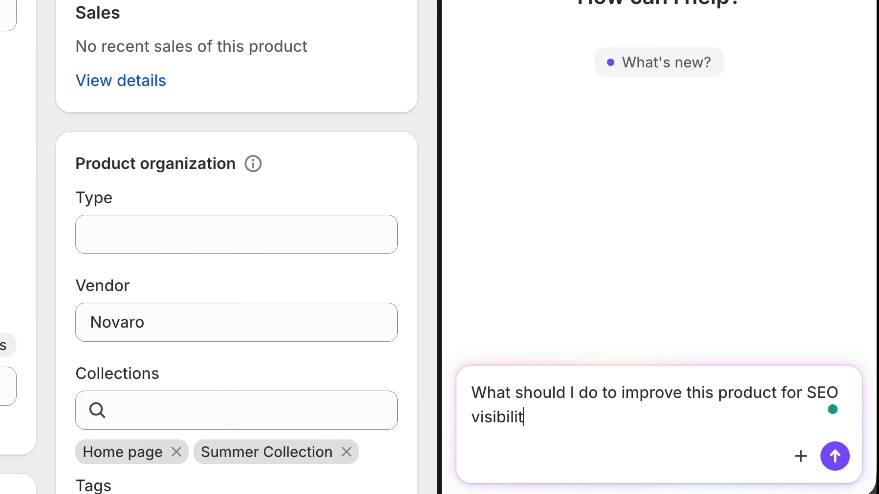
type("y?")
key("Return")
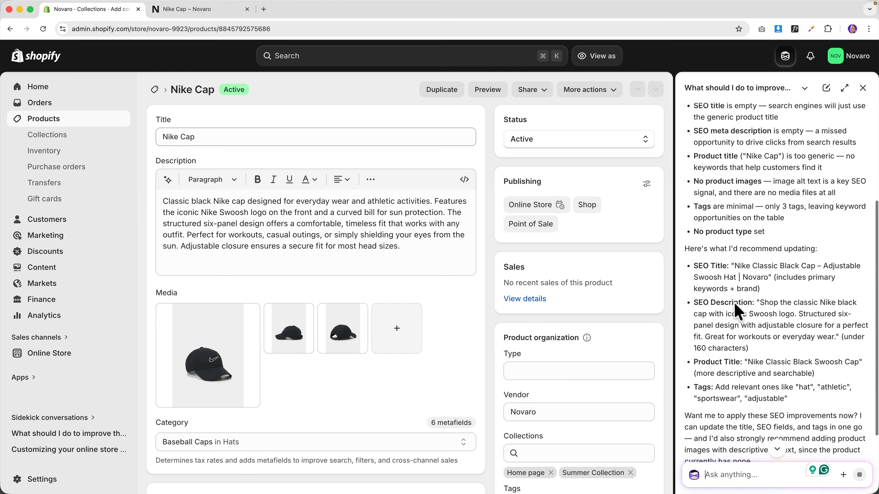
scroll(735, 304, "down", 2)
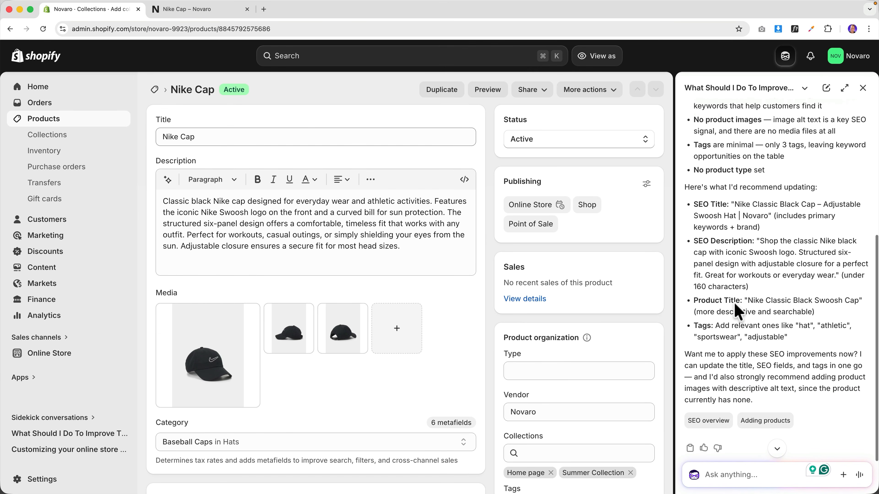
- Have Sidekick apply its new title, SEO title, meta description and tag suggestions
left_click(742, 475)
type("Ca")
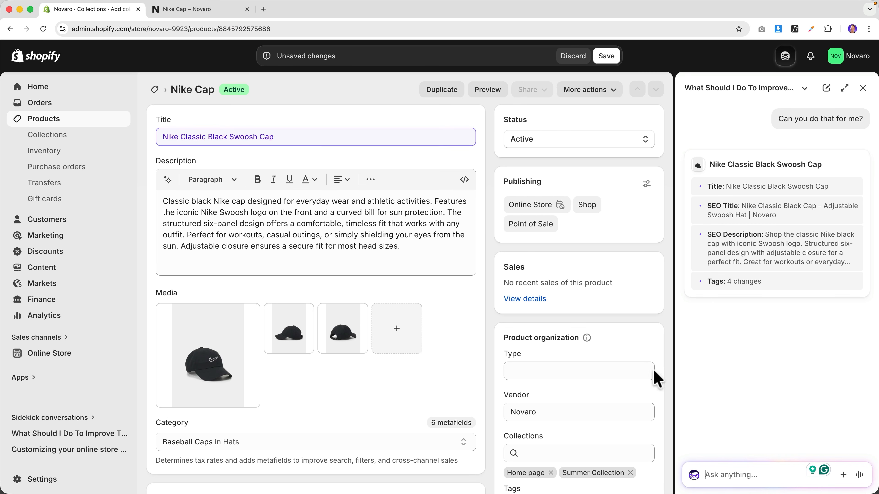
scroll(359, 177, "down", 8)
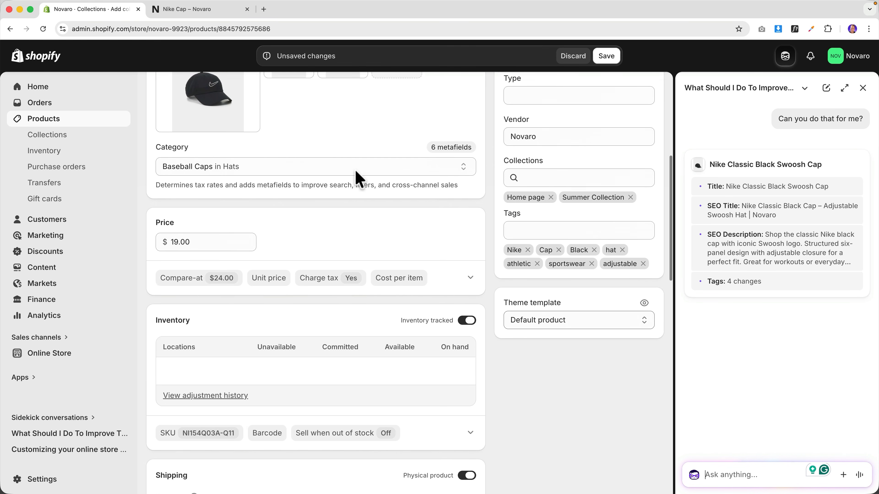
scroll(359, 177, "down", 20)
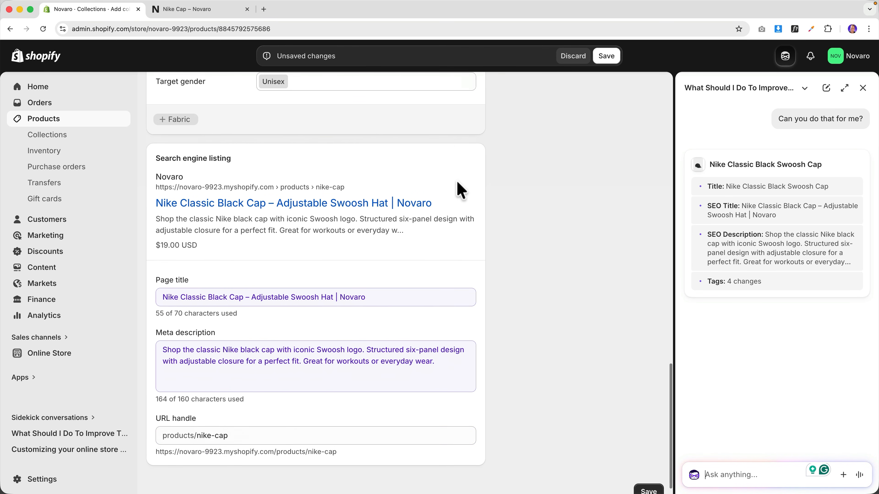
scroll(461, 190, "down", 1)
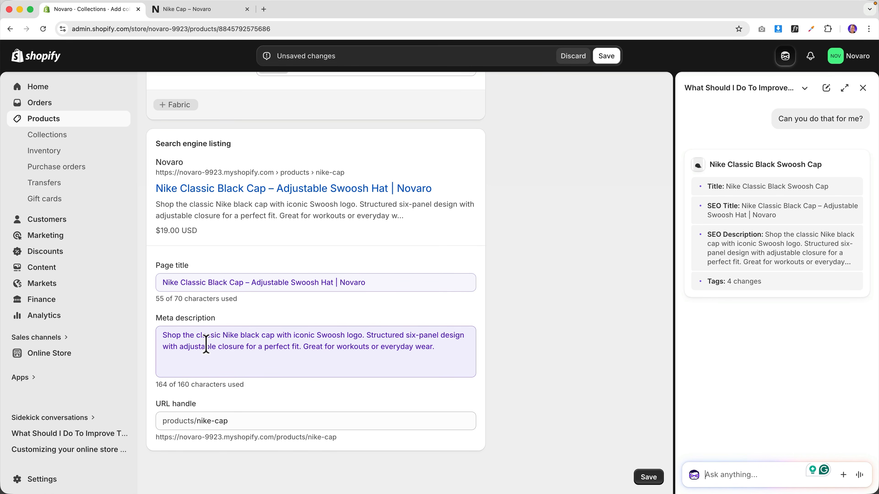
scroll(769, 339, "up", 15)
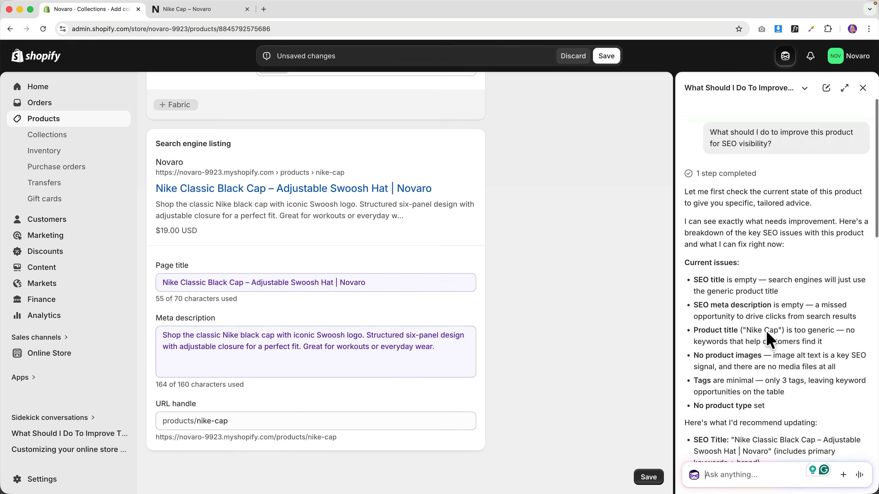
scroll(769, 339, "down", 10)
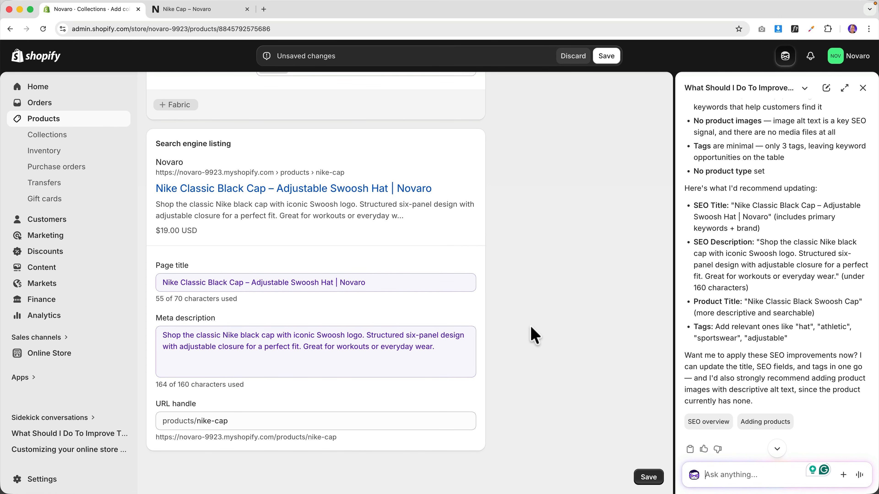
scroll(533, 334, "up", 15)
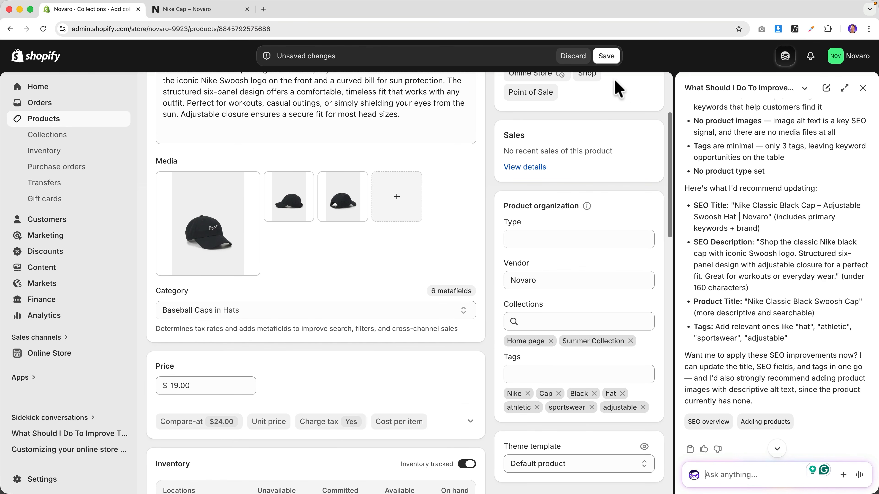
- Save the product, then expand, collapse and close the Sidekick panel
left_click(610, 58)
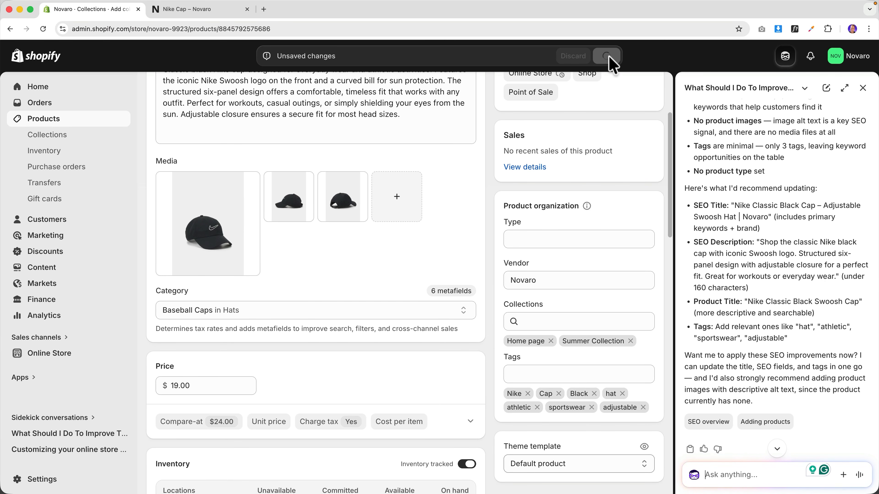
left_click(845, 89)
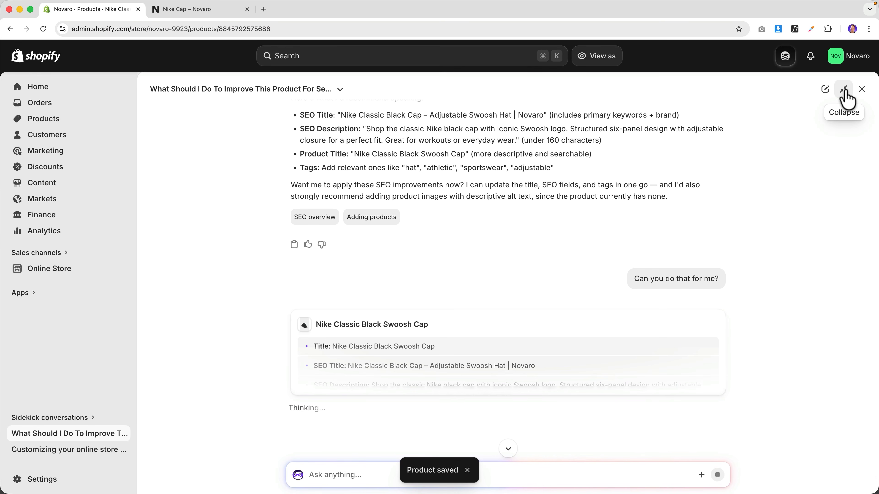
left_click(844, 91)
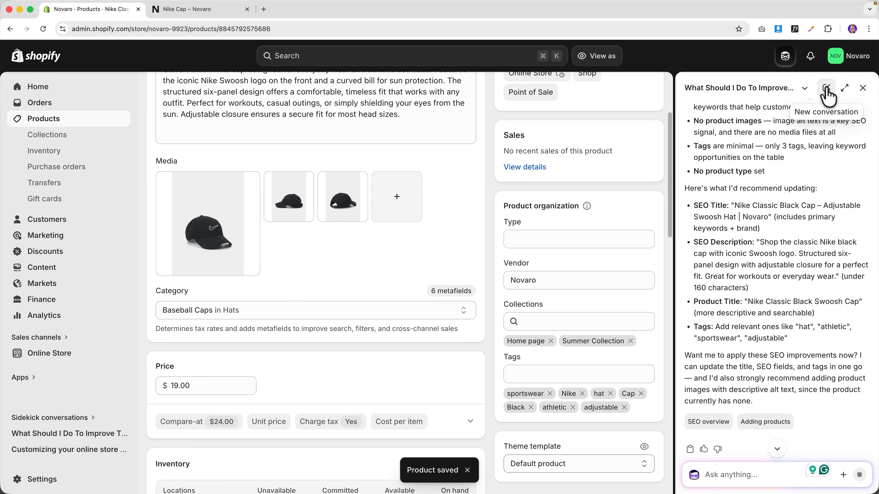
left_click(862, 88)
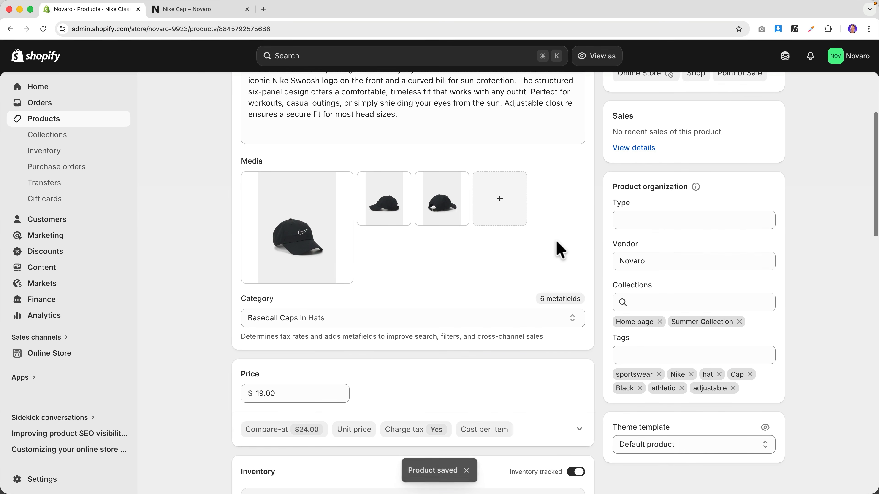
- Review the admin product page, then go to the Novaro storefront homepage
scroll(559, 247, "up", 5)
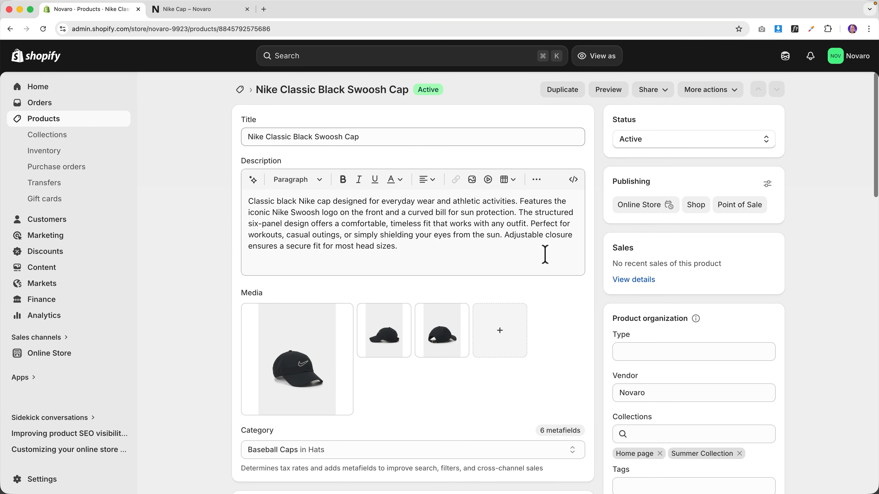
scroll(606, 280, "down", 20)
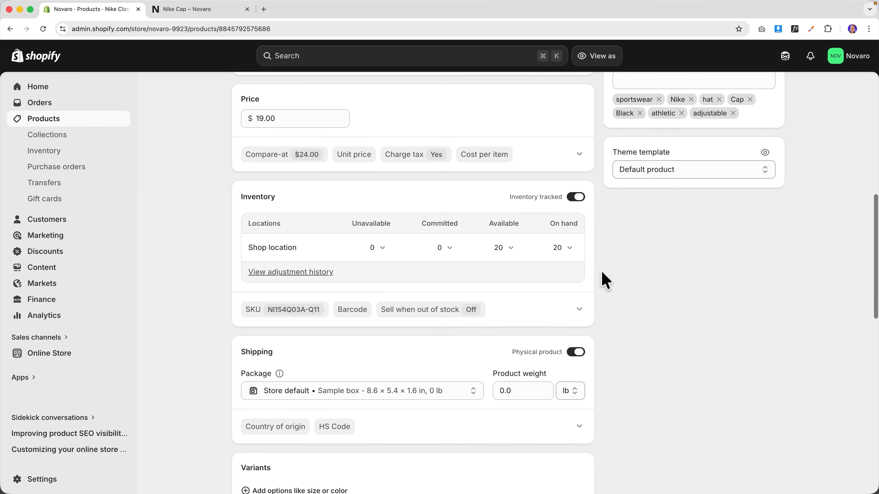
scroll(604, 281, "down", 4)
scroll(359, 121, "up", 20)
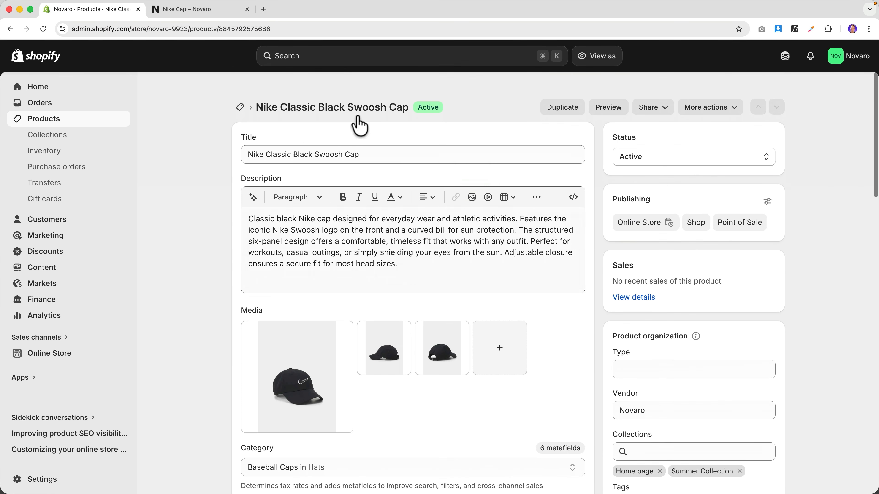
left_click(197, 11)
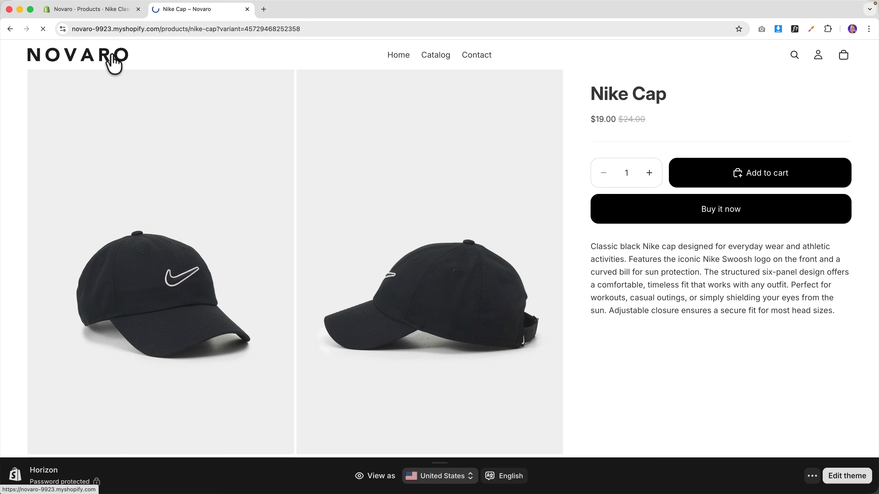
left_click(110, 58)
- Inspect the Nike Classic Black Swoosh Cap's side-by-side images, then return to admin
scroll(194, 177, "down", 8)
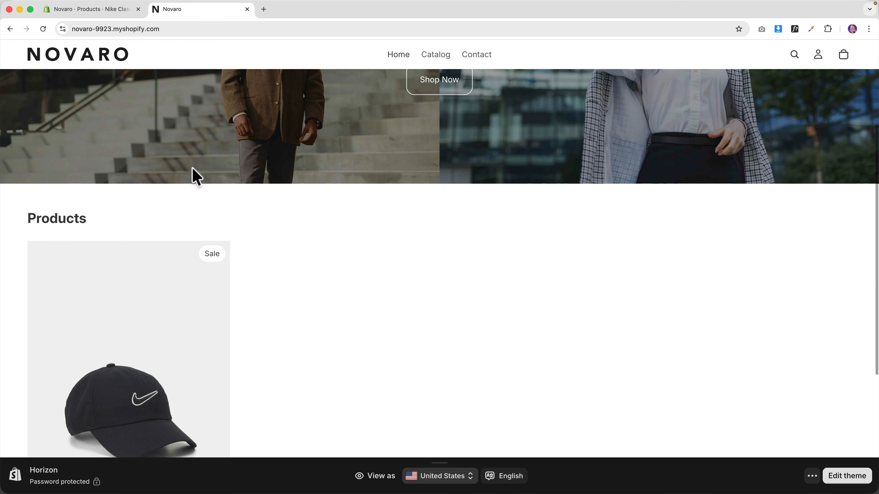
scroll(137, 314, "down", 1)
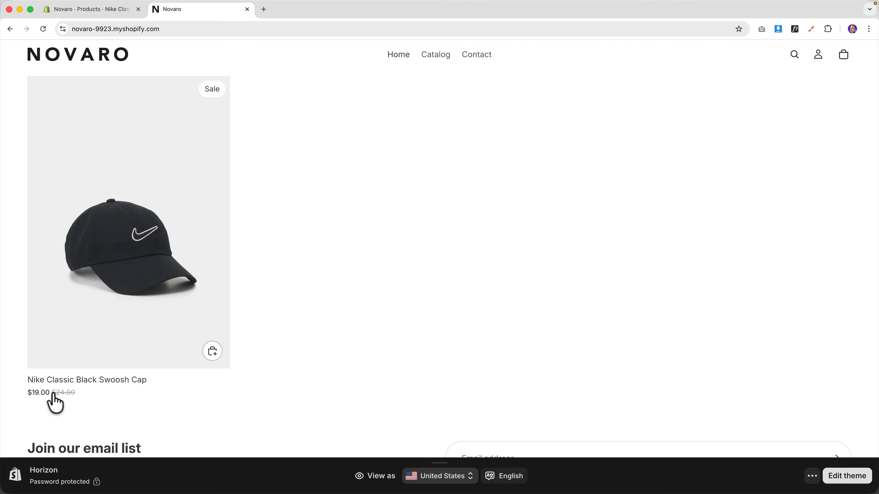
left_click(110, 318)
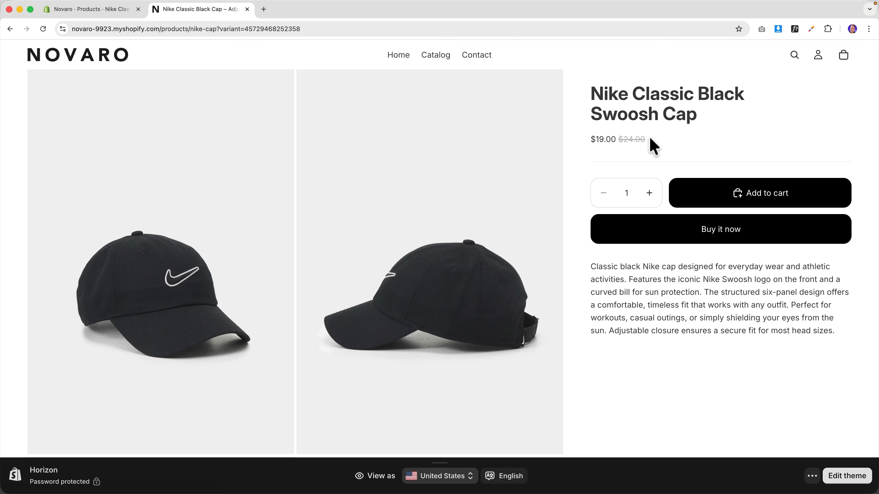
scroll(571, 144, "down", 5)
scroll(572, 153, "down", 5)
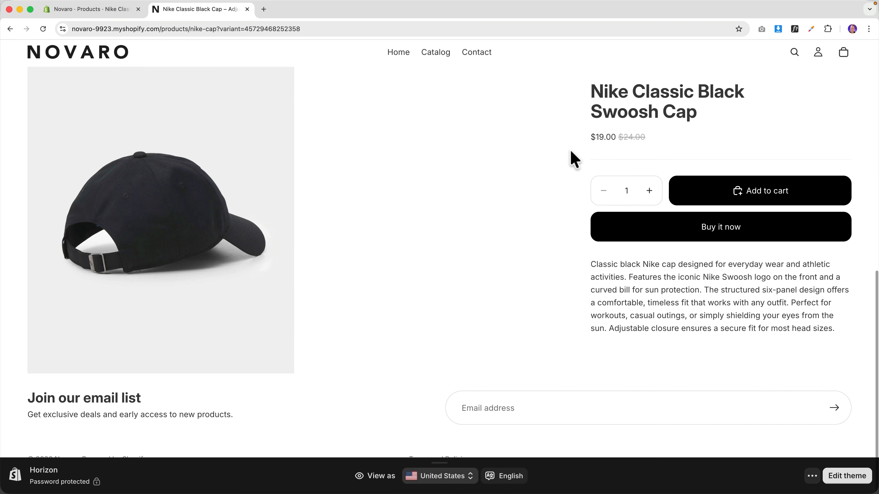
scroll(571, 158, "up", 10)
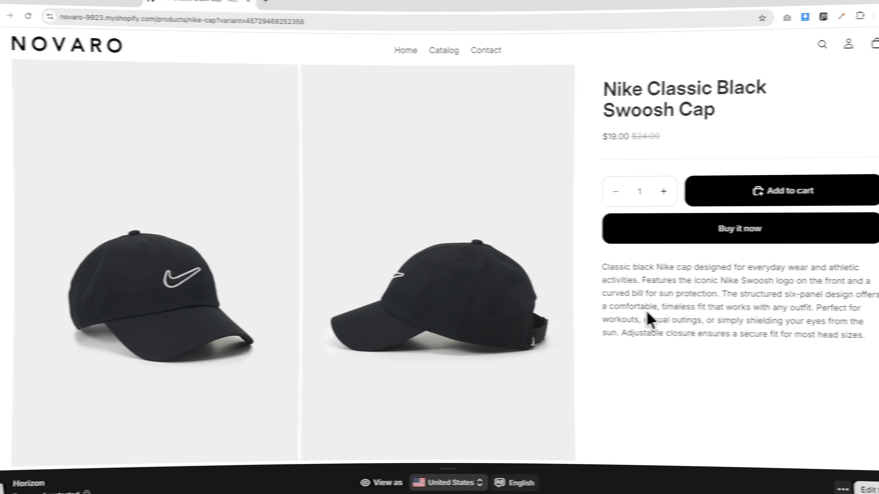
left_click(104, 14)
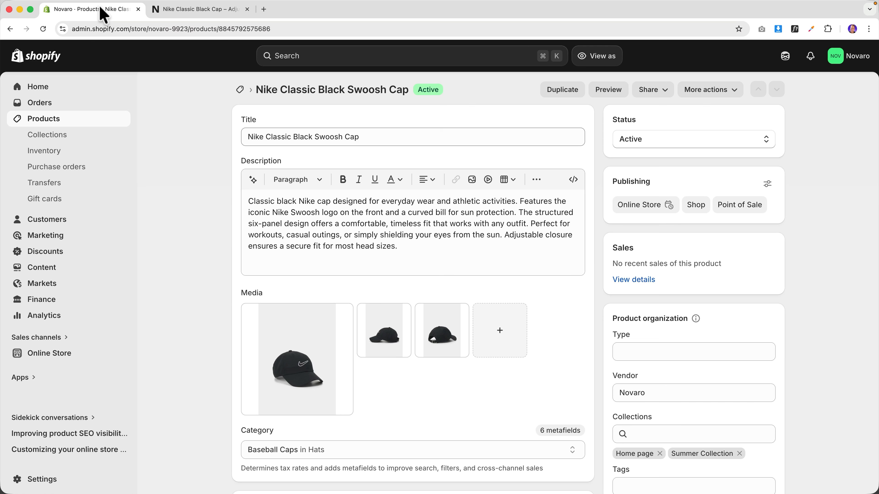
- Create a new product titled 'Ferdy.com Sweater'
left_click(44, 120)
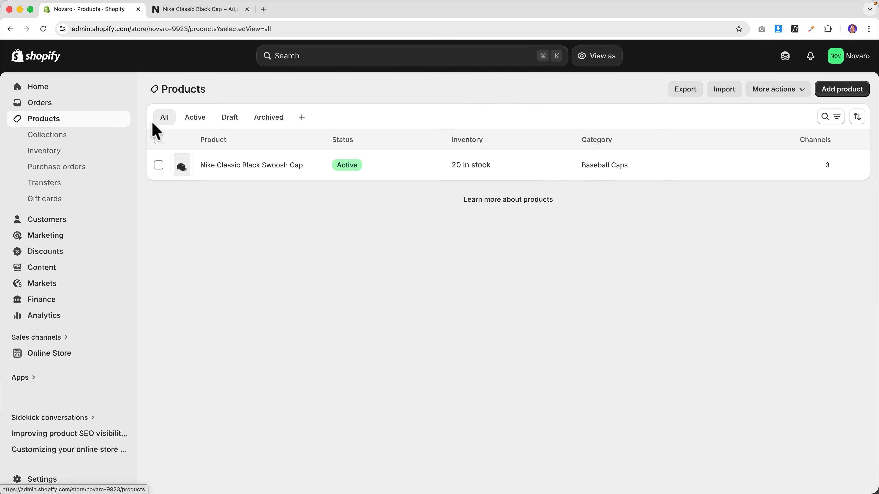
left_click(841, 96)
left_click(343, 132)
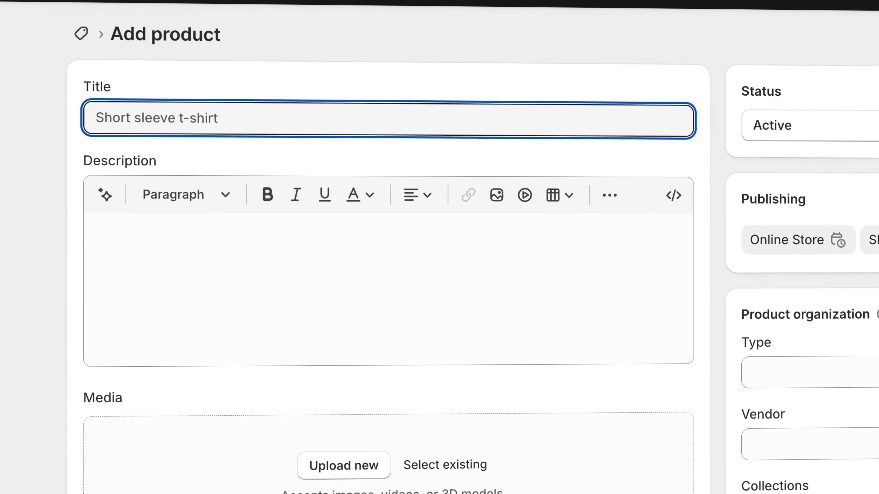
type("Ferdy")
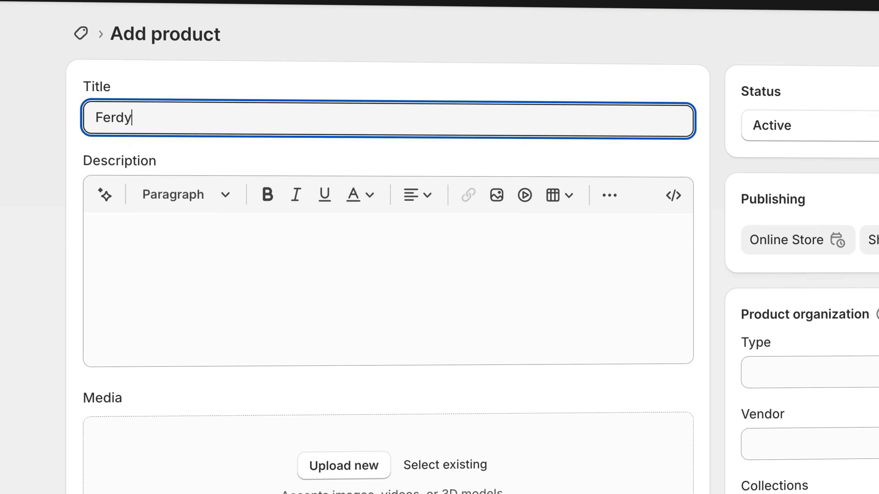
type(".com Sweater")
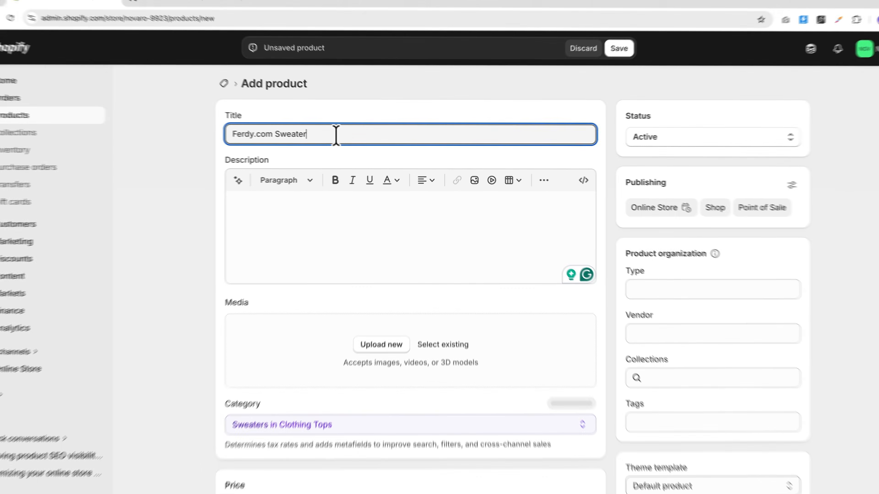
scroll(326, 192, "down", 3)
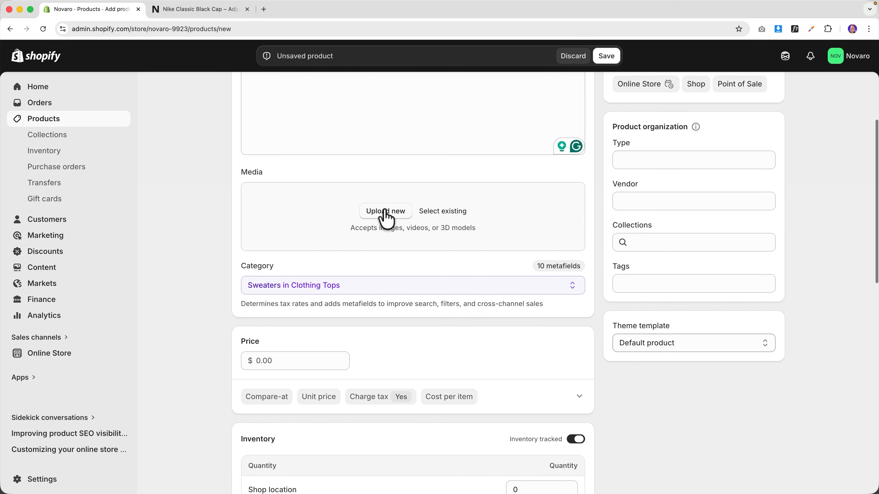
- Upload longsleeve images and add the navy, black and white shots to the product media
left_click(391, 215)
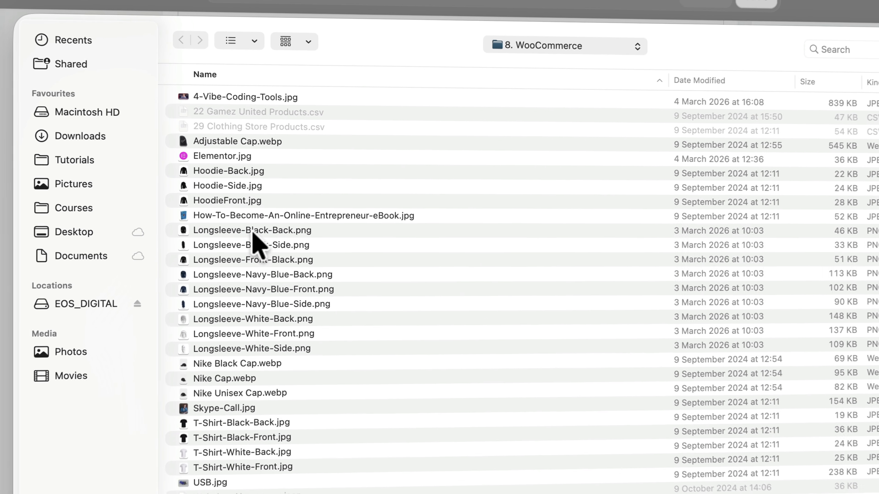
left_click(254, 232)
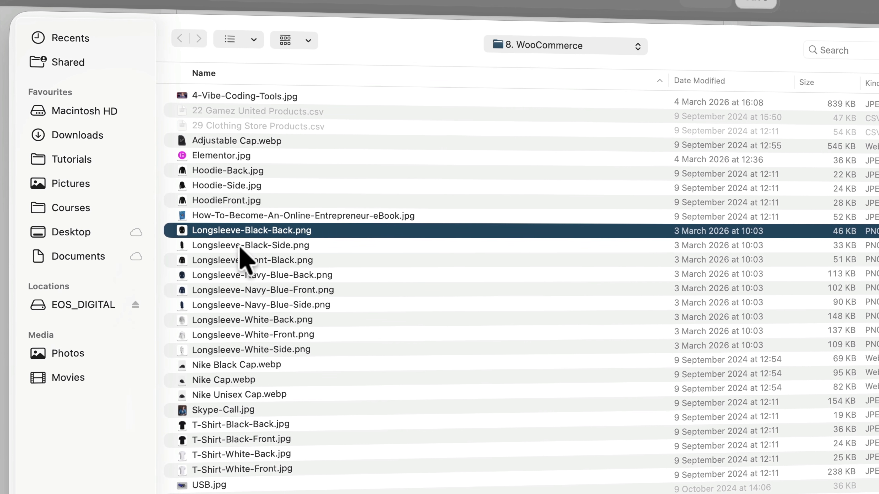
left_click(254, 246)
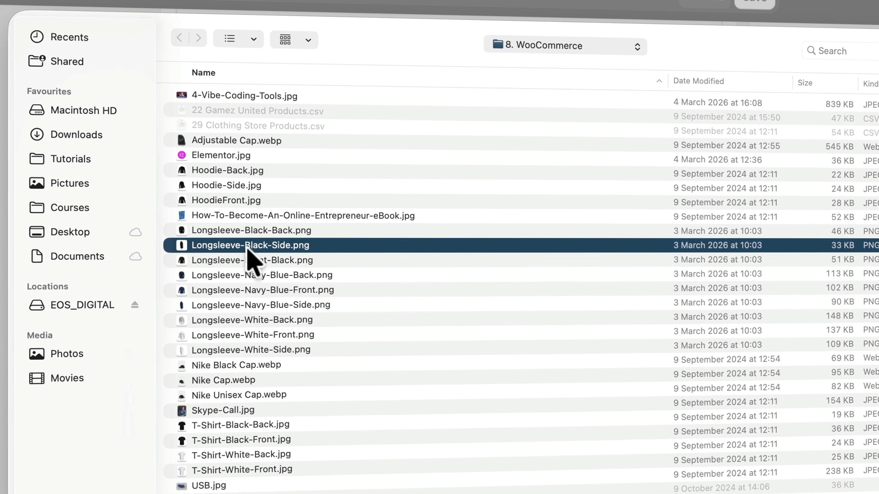
key("Up")
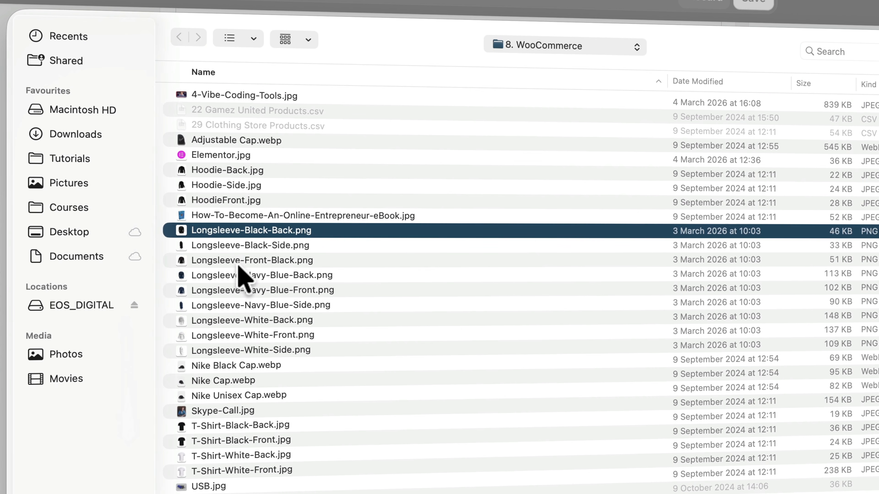
left_click(264, 291, "super")
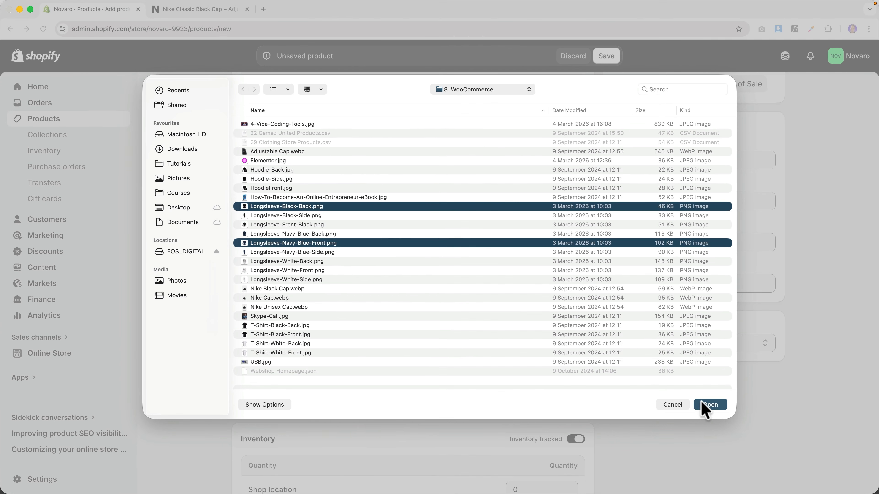
left_click(709, 405)
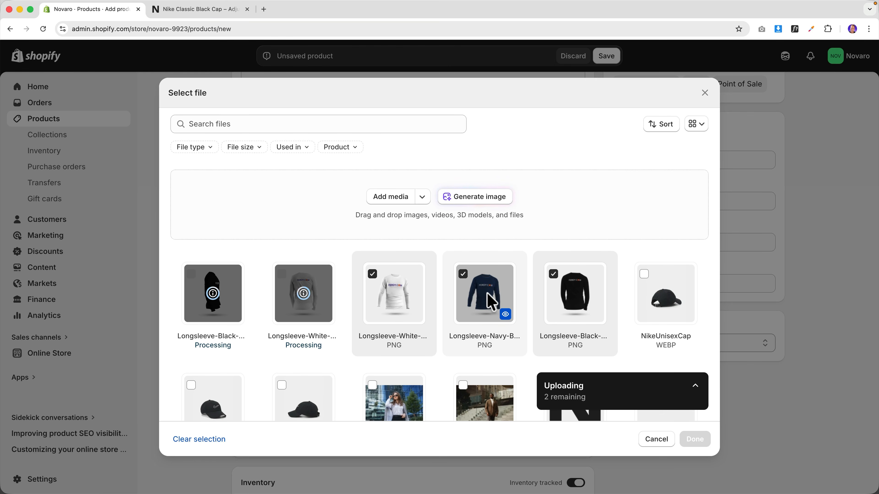
left_click(554, 275)
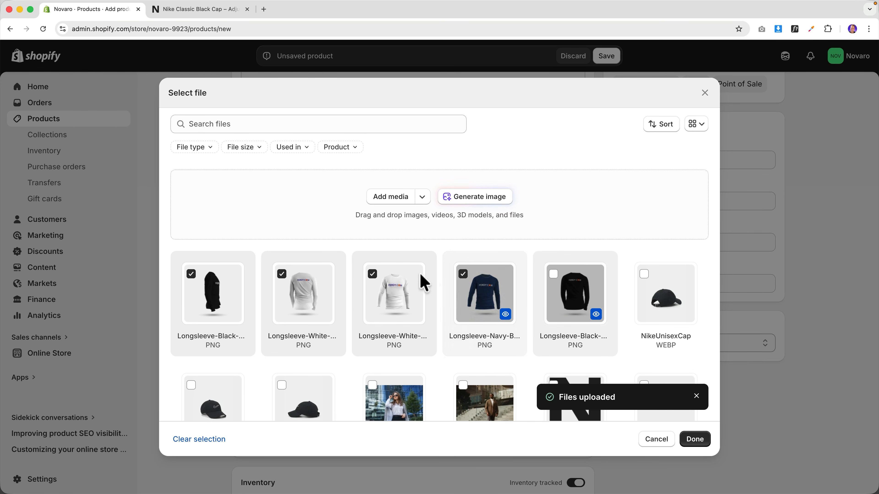
left_click(372, 275)
left_click(695, 439)
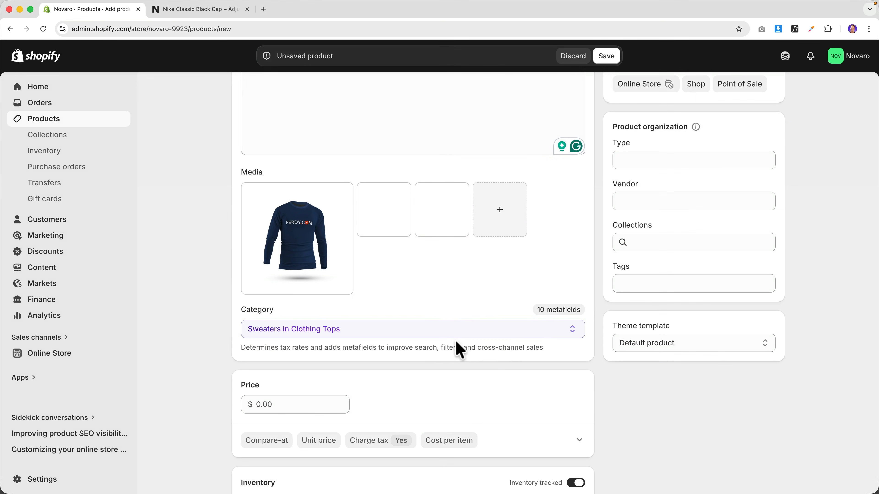
- Set the sweater's price to $49.00
mouse_move(299, 250)
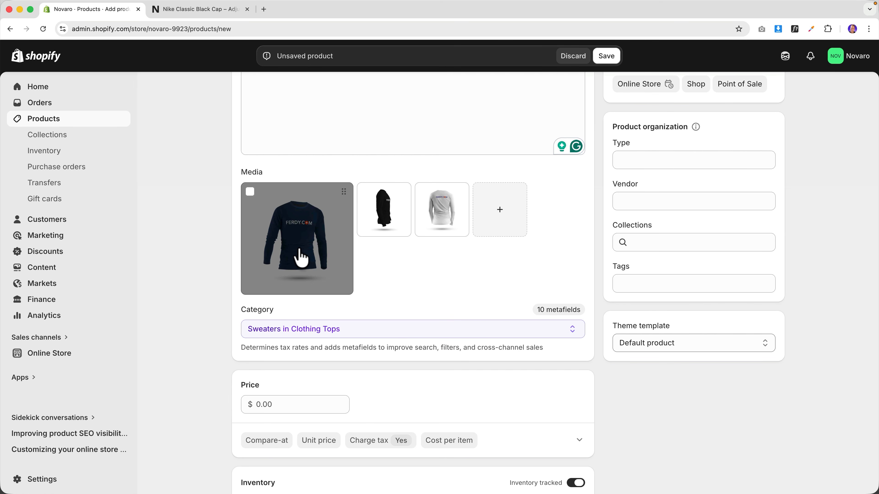
mouse_move(398, 210)
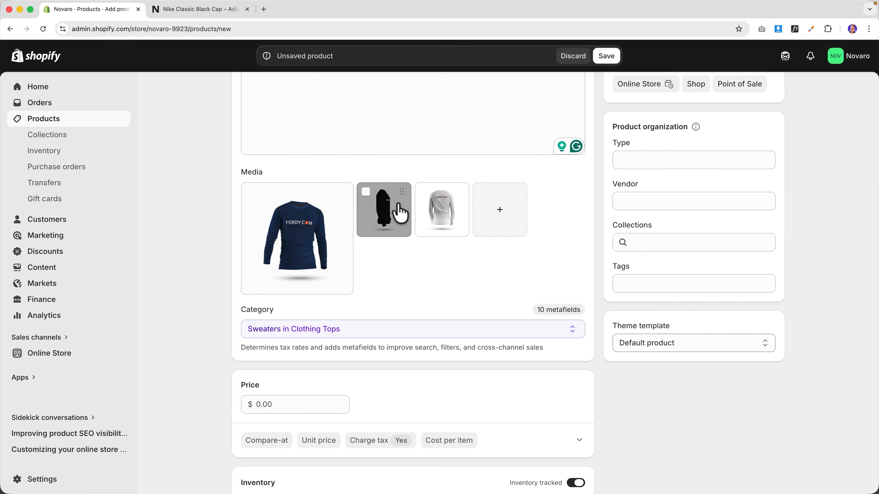
mouse_move(441, 216)
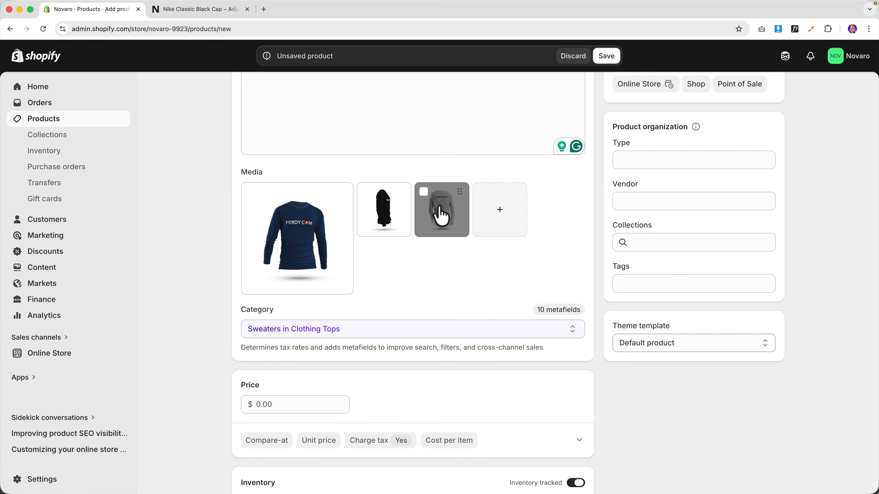
scroll(366, 259, "down", 3)
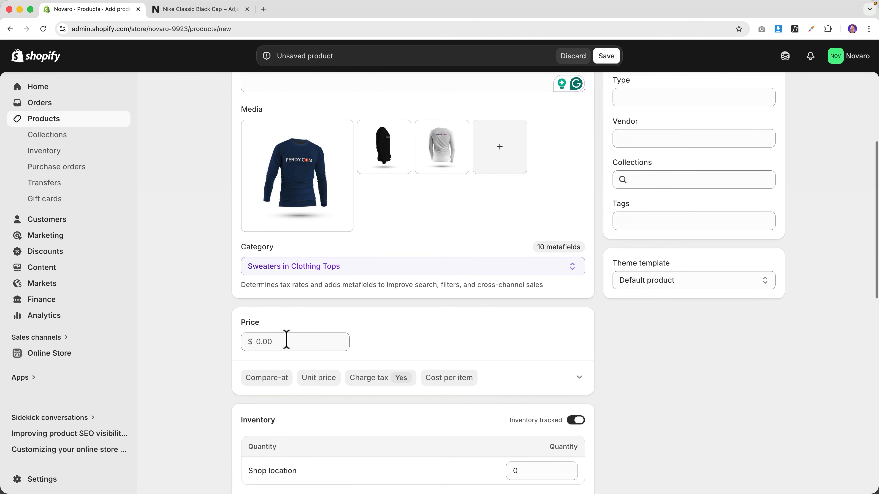
left_click(286, 341)
key("Tab")
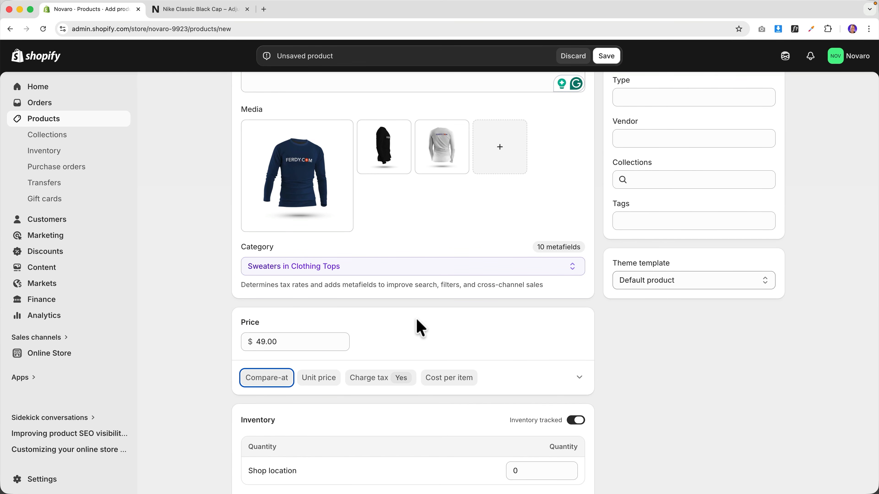
left_click(409, 320)
scroll(408, 320, "down", 10)
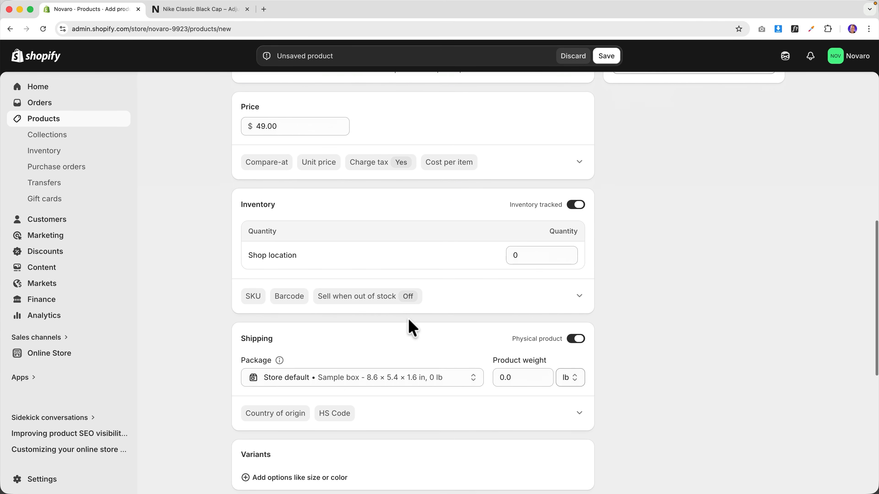
- Add a Color variant option with Blue, White and Black values
scroll(408, 320, "down", 5)
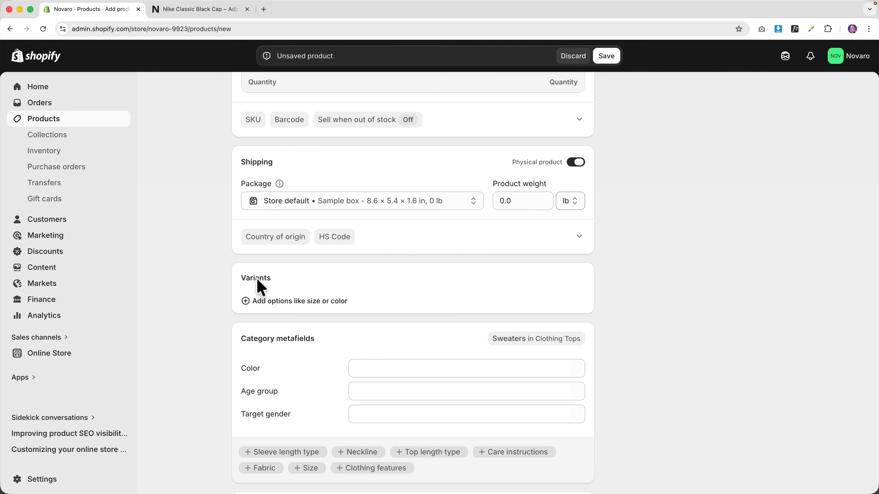
scroll(290, 291, "down", 3)
left_click(289, 247)
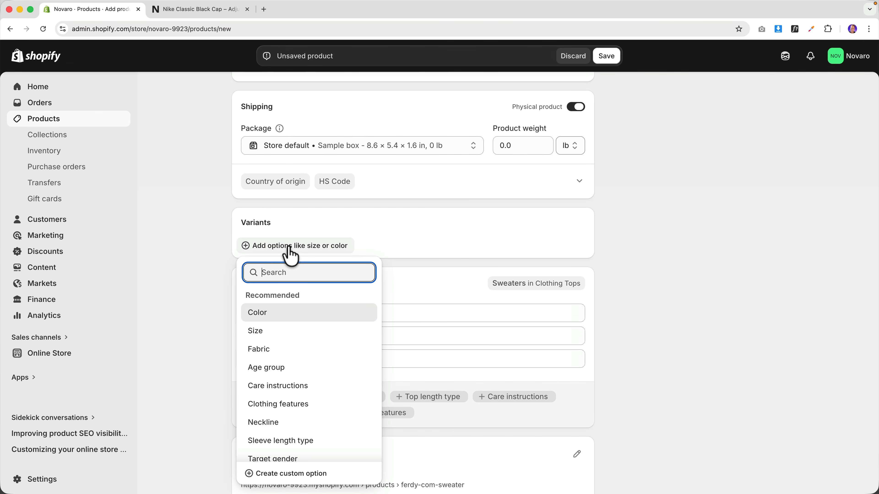
left_click(269, 314)
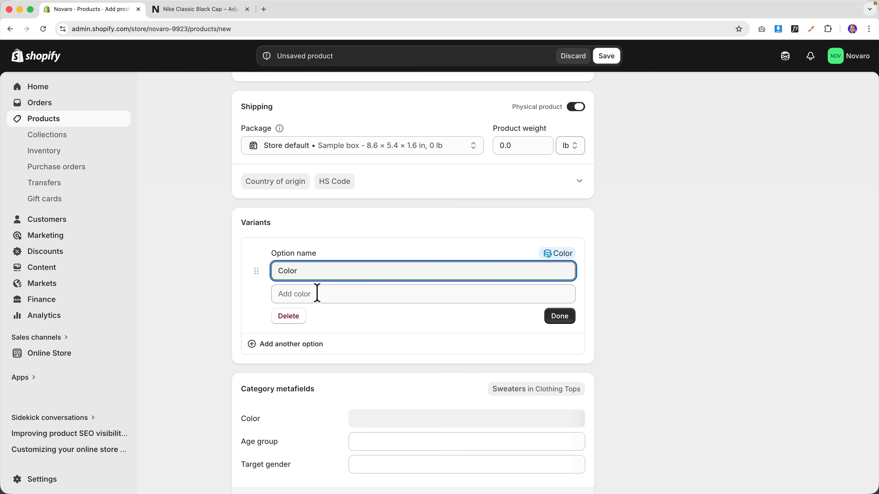
left_click(317, 293)
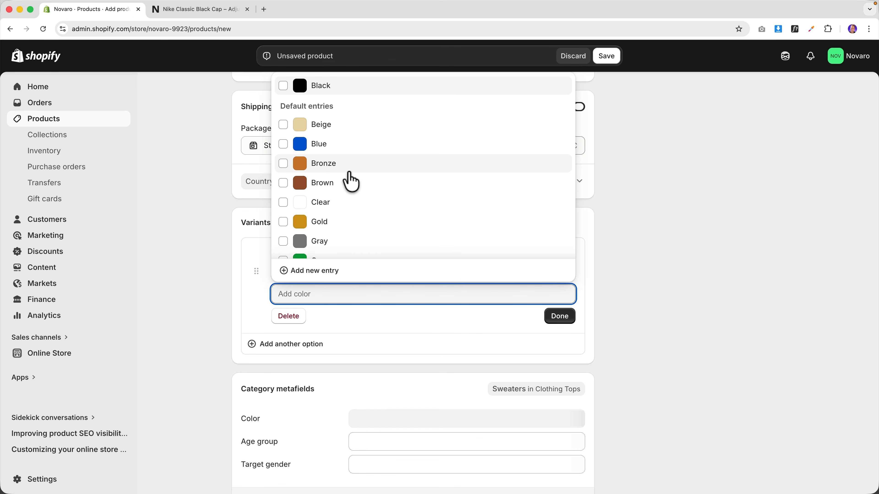
left_click(283, 146)
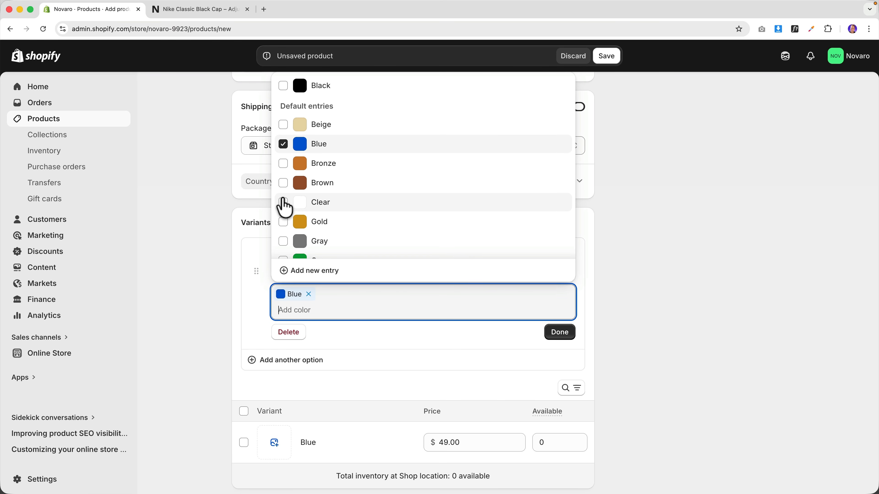
scroll(287, 206, "down", 3)
scroll(289, 206, "down", 5)
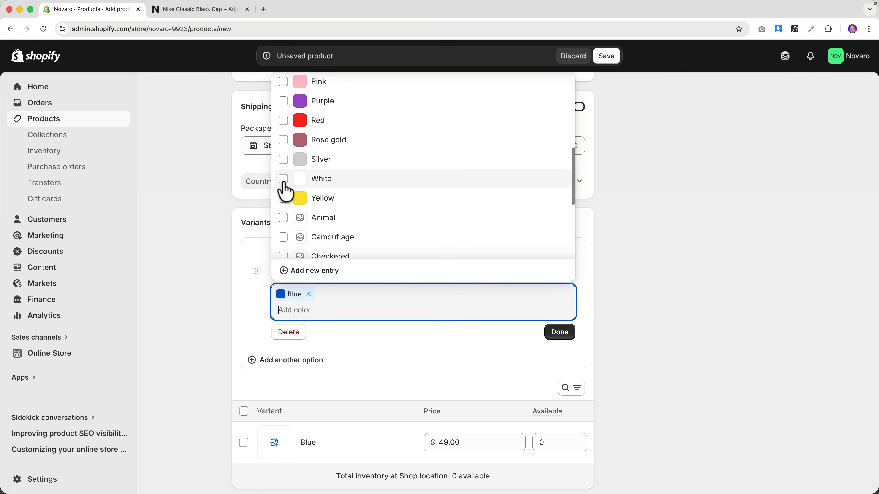
left_click(283, 181)
scroll(285, 193, "up", 10)
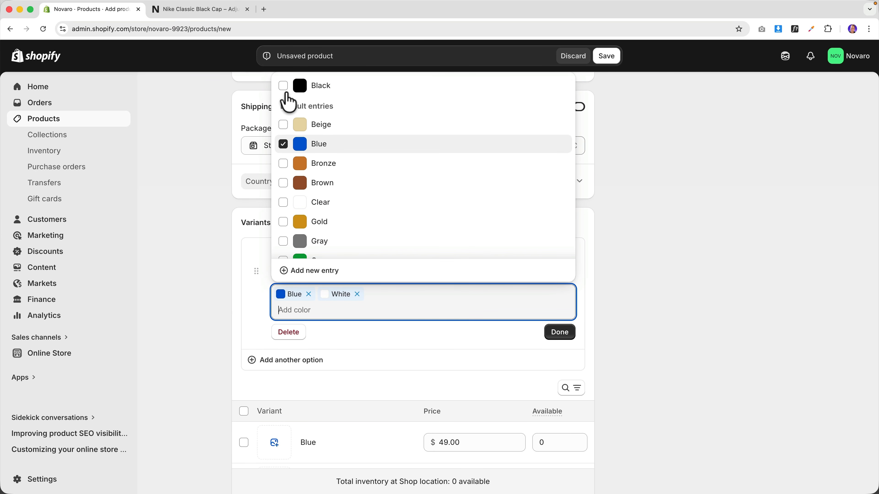
left_click(558, 333)
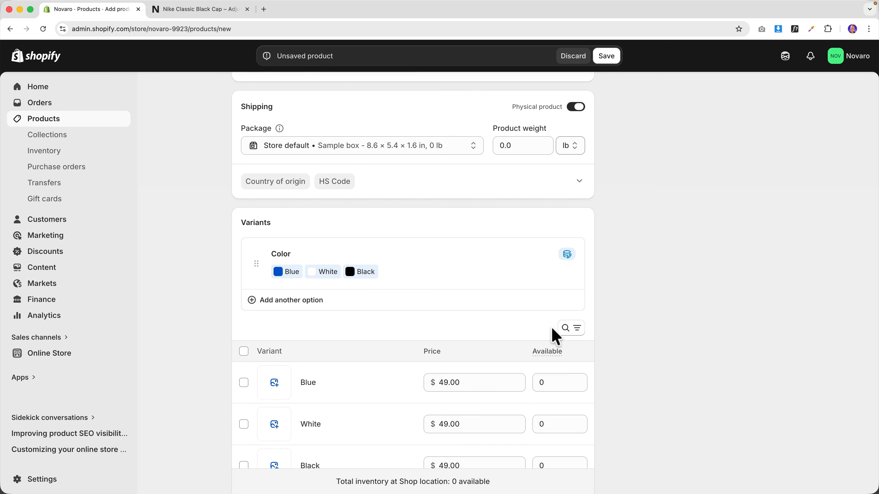
- Add a Size option with S, M, L, XL and 2XL, then save the product
left_click(284, 303)
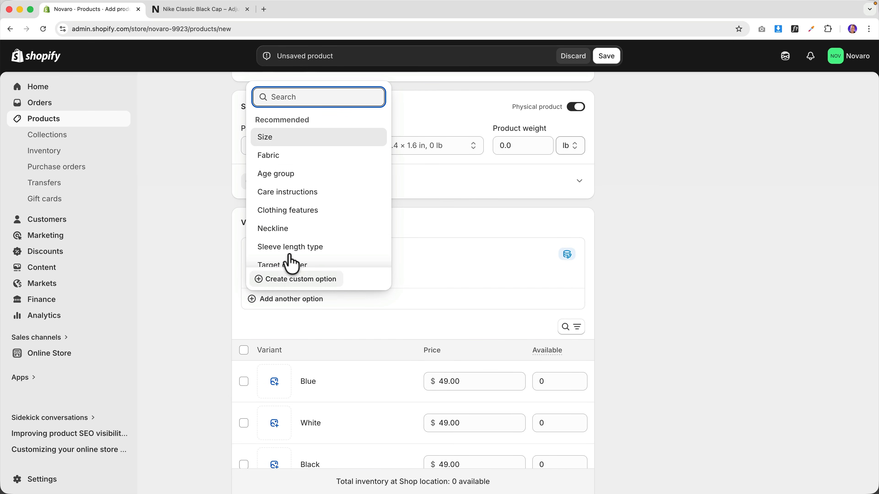
left_click(273, 139)
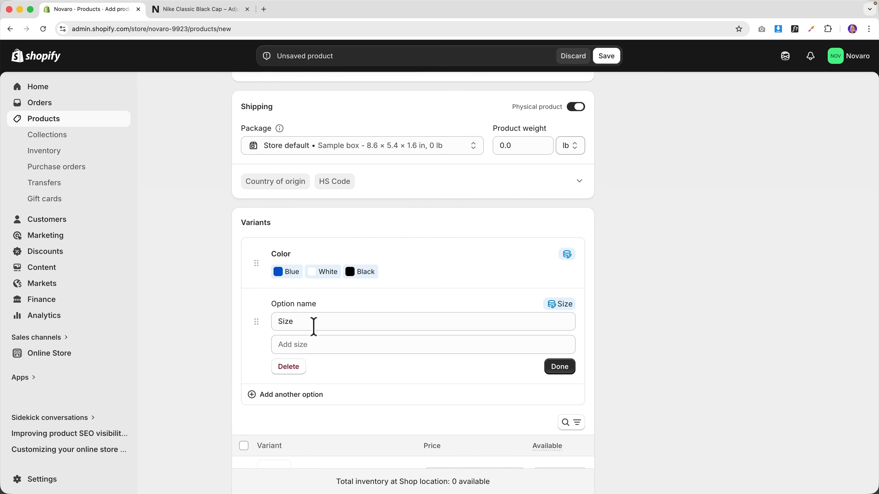
left_click(317, 346)
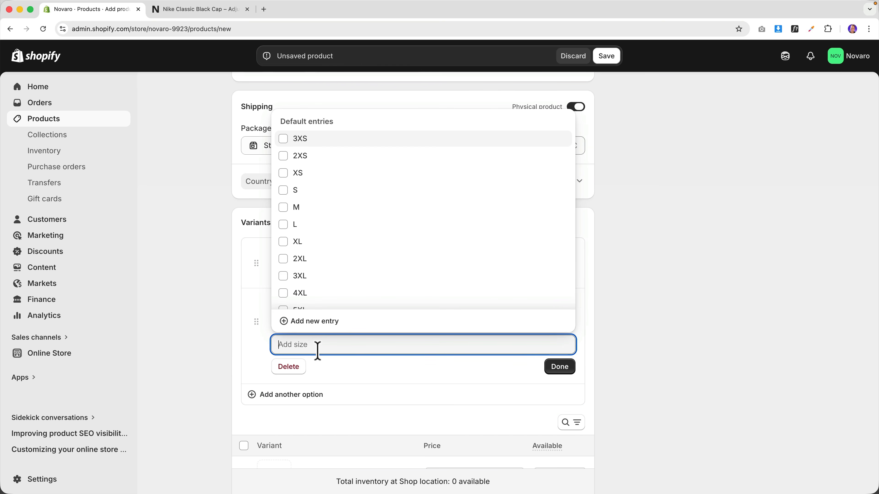
left_click(286, 192)
left_click(286, 225)
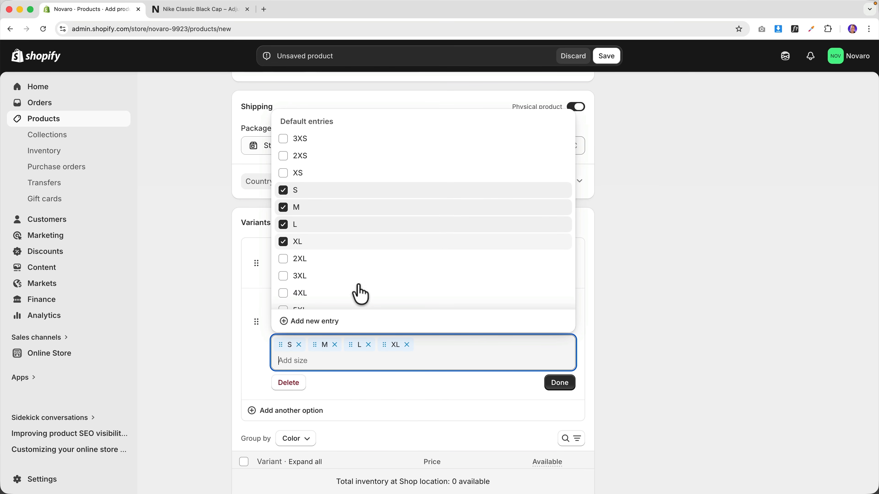
left_click(559, 383)
scroll(387, 341, "down", 1)
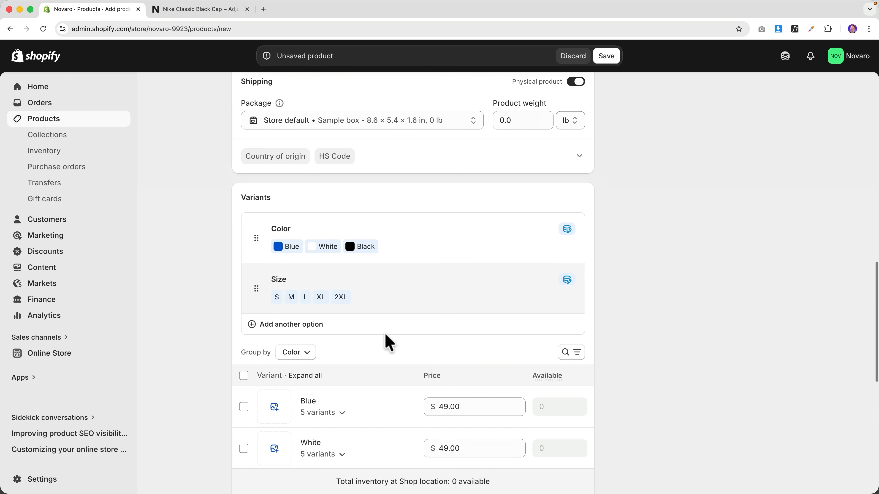
scroll(387, 339, "down", 5)
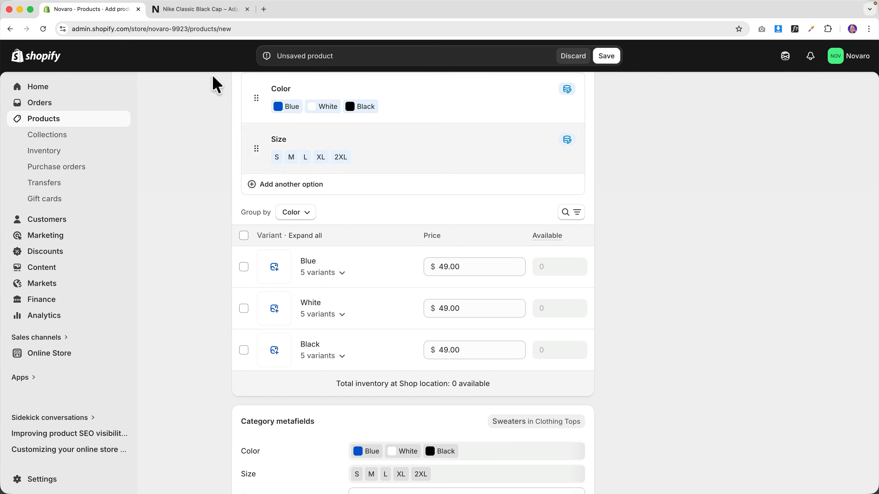
left_click(609, 58)
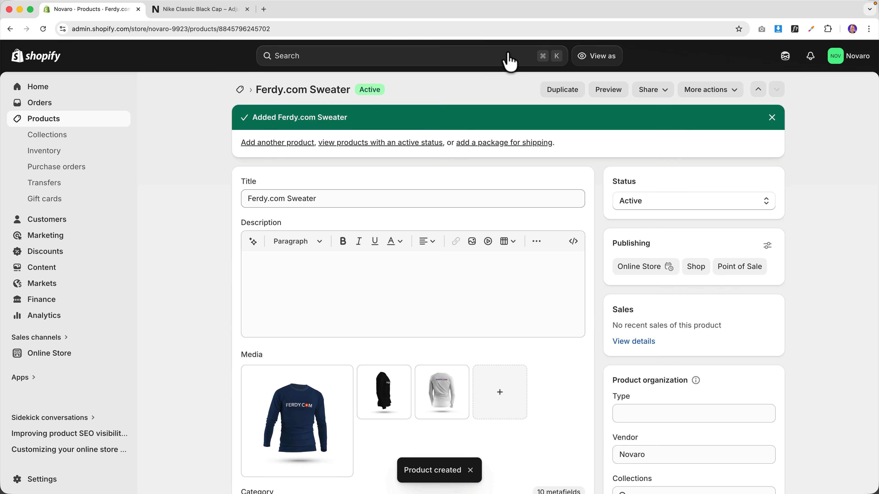
- Check the Ferdy.com Sweater on the Novaro storefront, sold out at $49.00, then return to admin
left_click(214, 14)
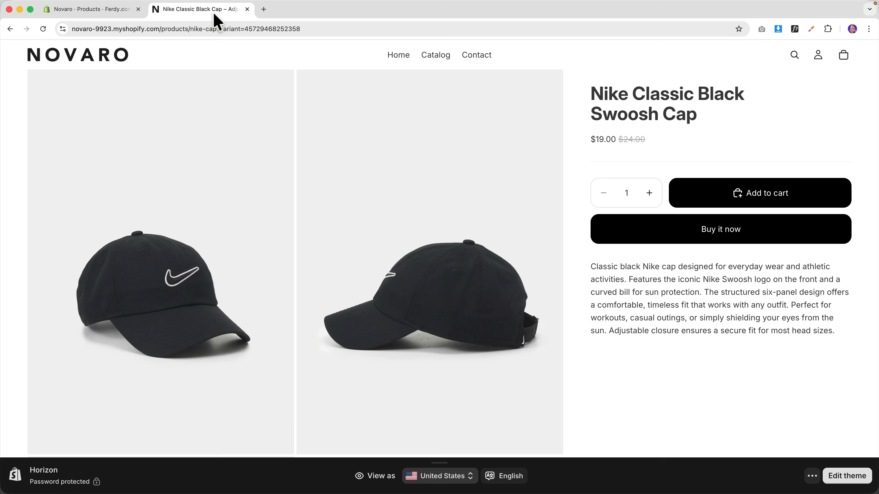
left_click(112, 64)
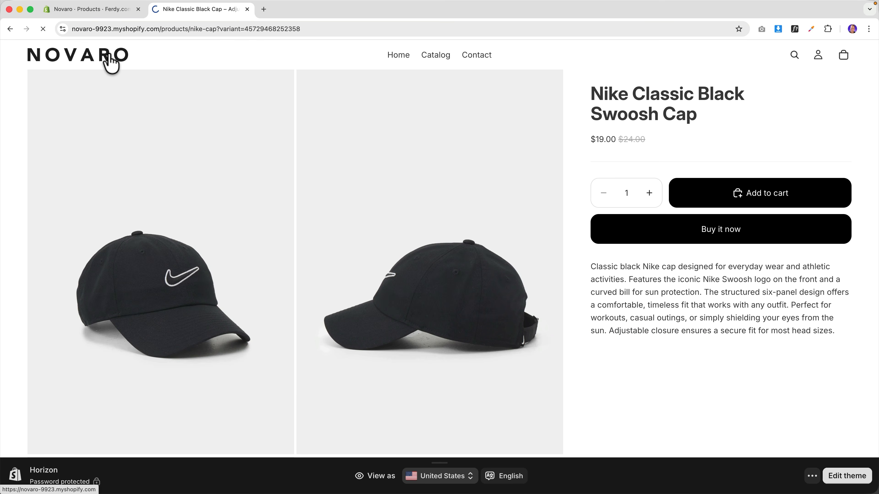
scroll(263, 215, "down", 5)
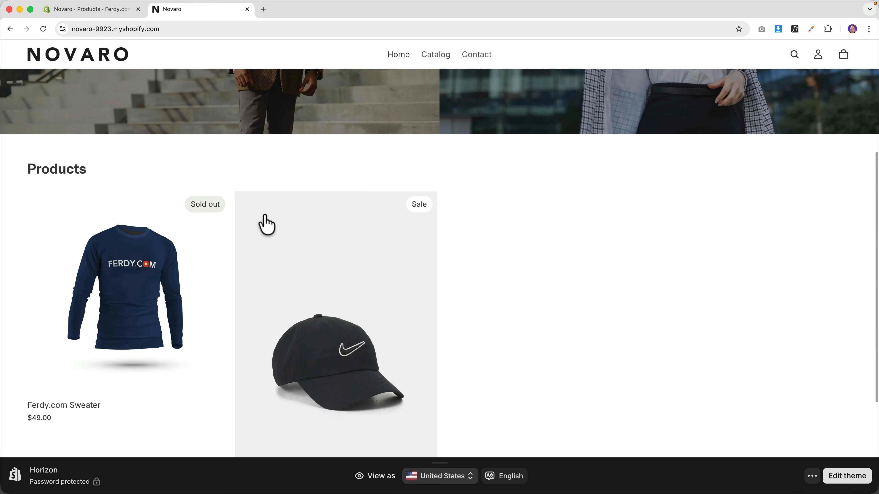
scroll(266, 225, "down", 1)
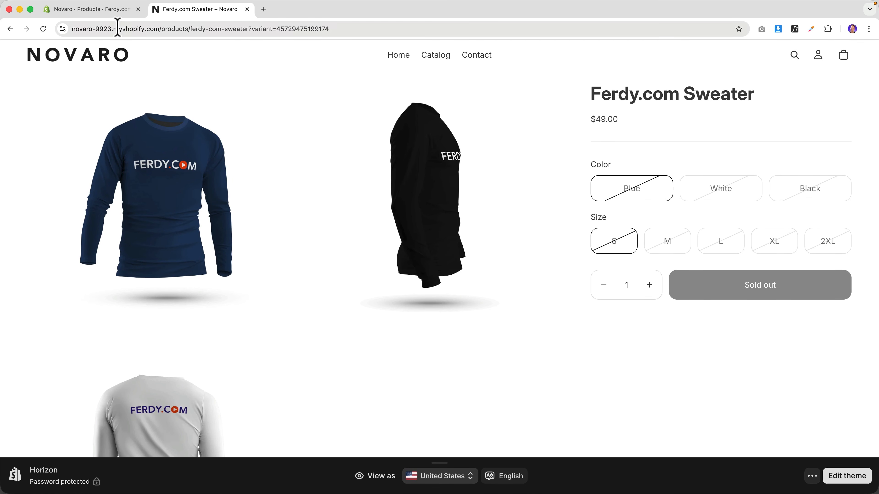
left_click(115, 10)
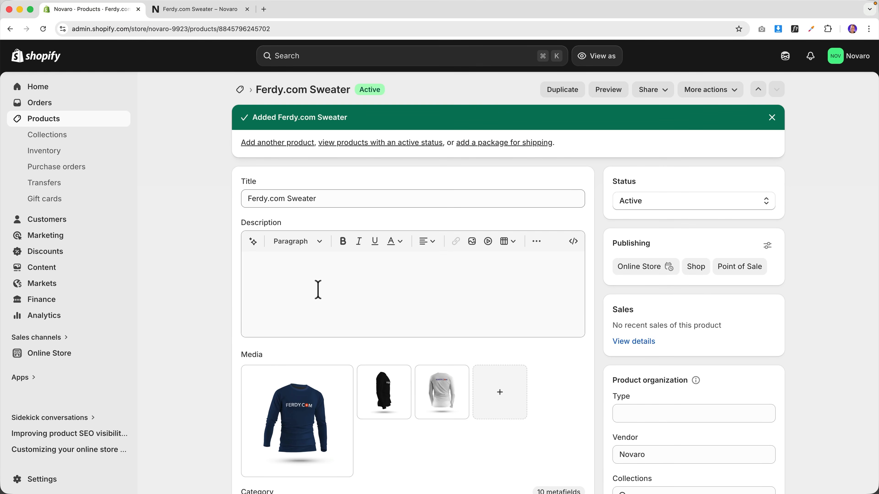
scroll(317, 289, "down", 5)
left_click(196, 10)
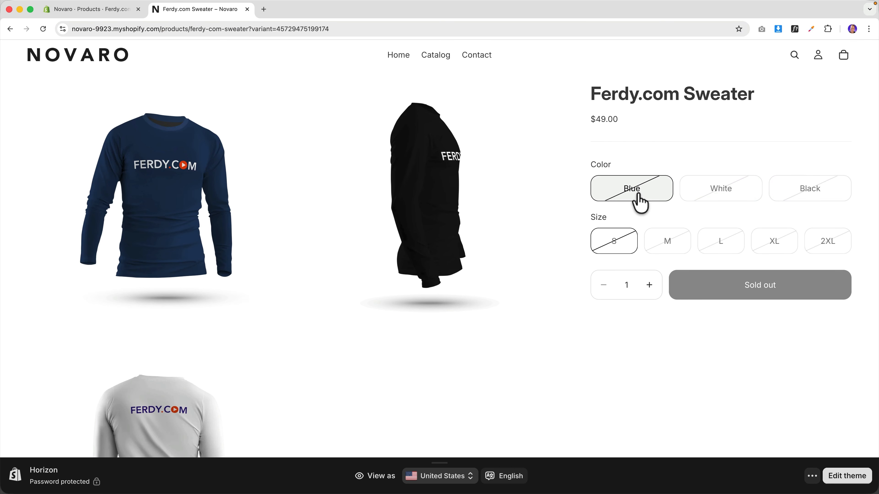
left_click(119, 9)
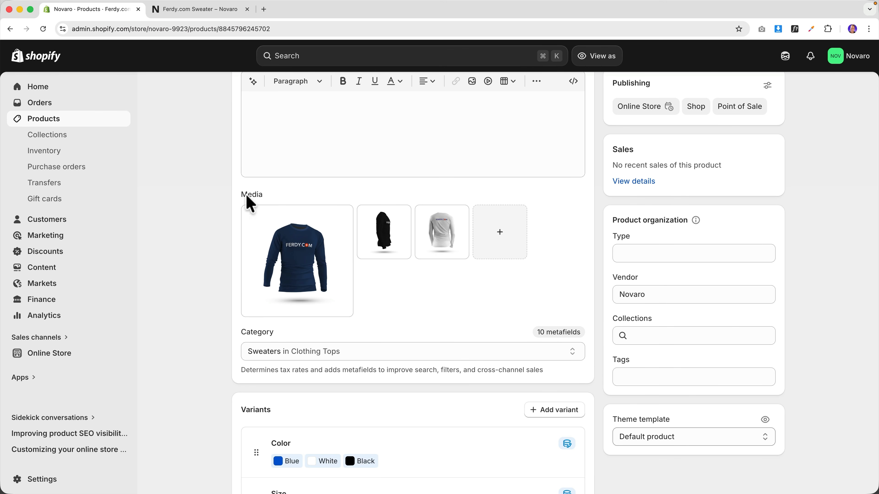
- Assign the navy longsleeve image to the Blue variants
scroll(381, 286, "down", 8)
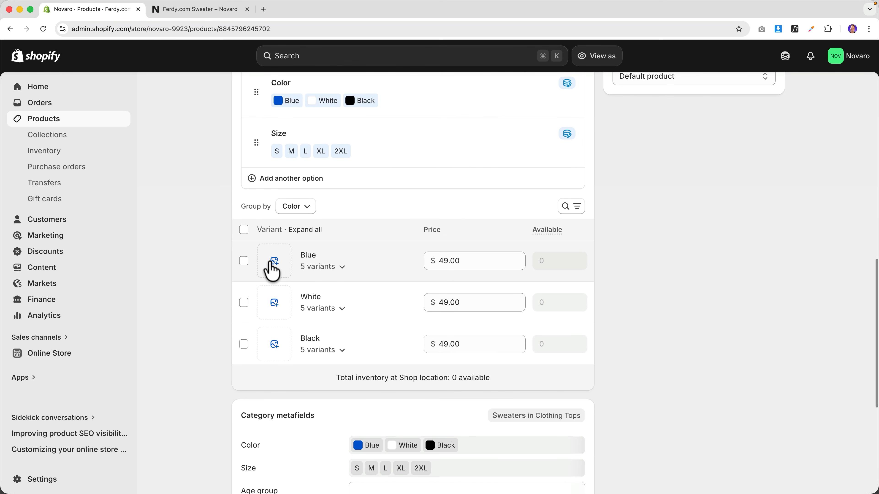
left_click(274, 270)
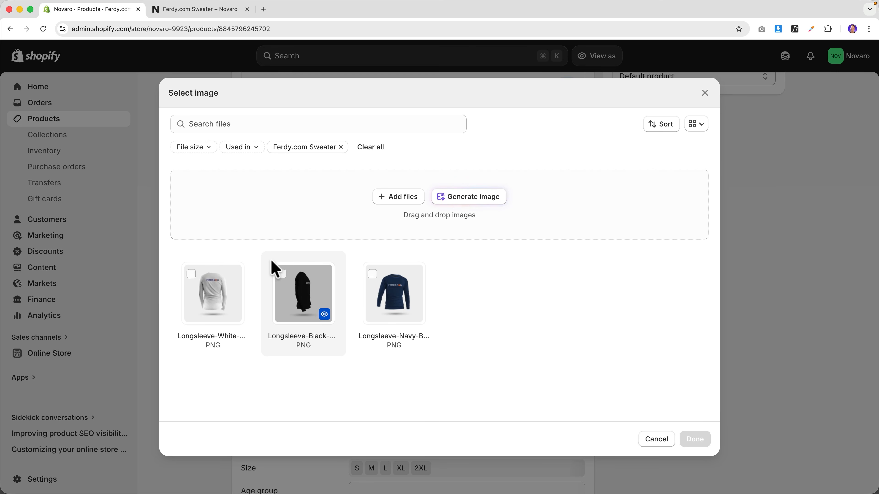
left_click(396, 296)
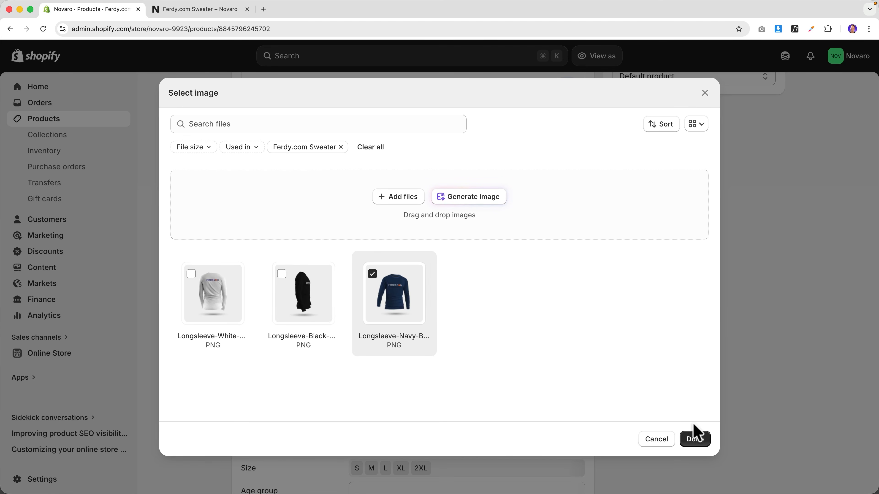
left_click(695, 440)
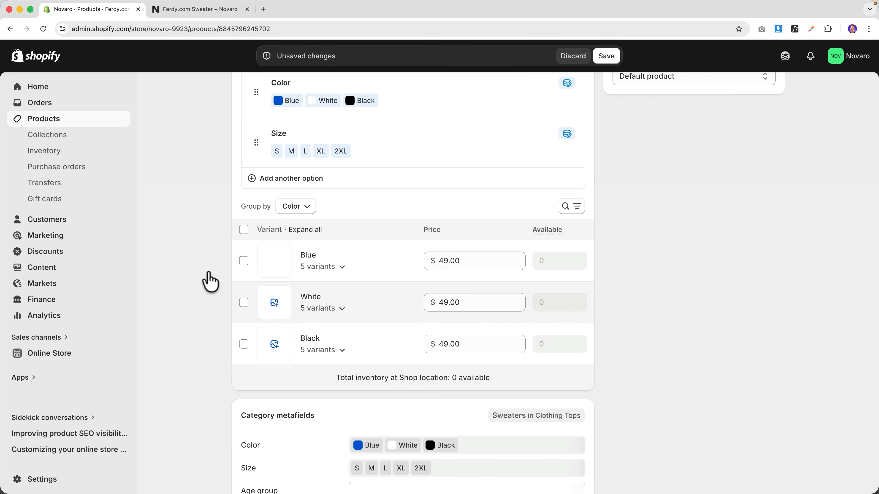
- Upload Longsleeve-White-Front.png and assign it to the White variants
left_click(275, 304)
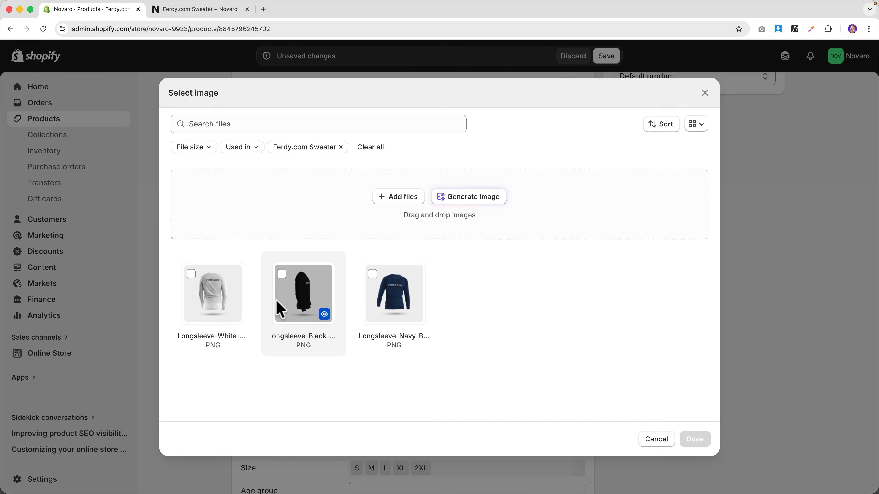
left_click(398, 197)
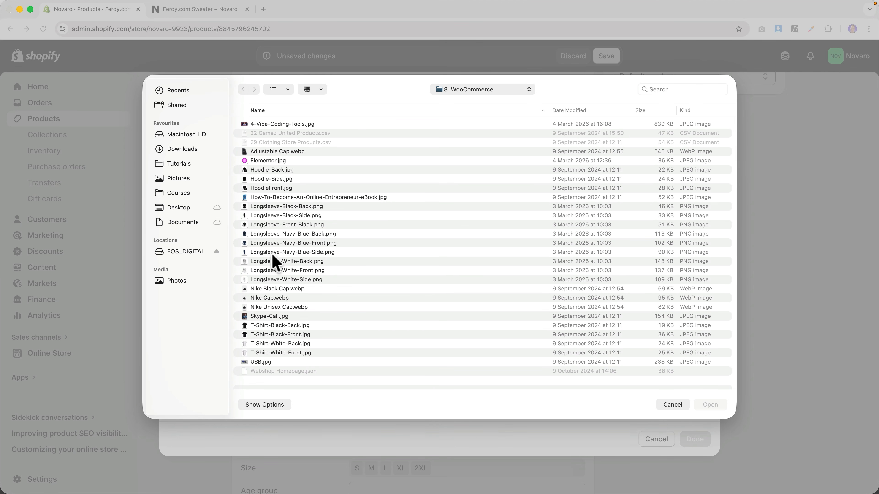
left_click(306, 272)
key("space")
key("space")
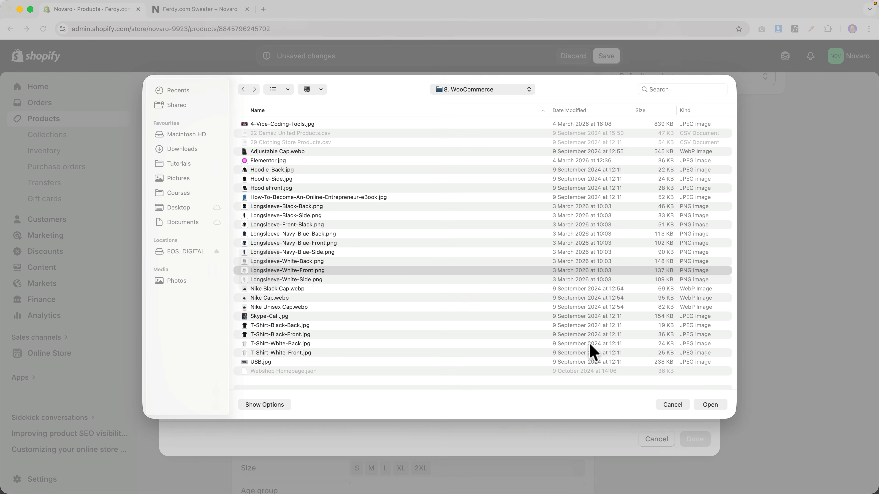
left_click(708, 406)
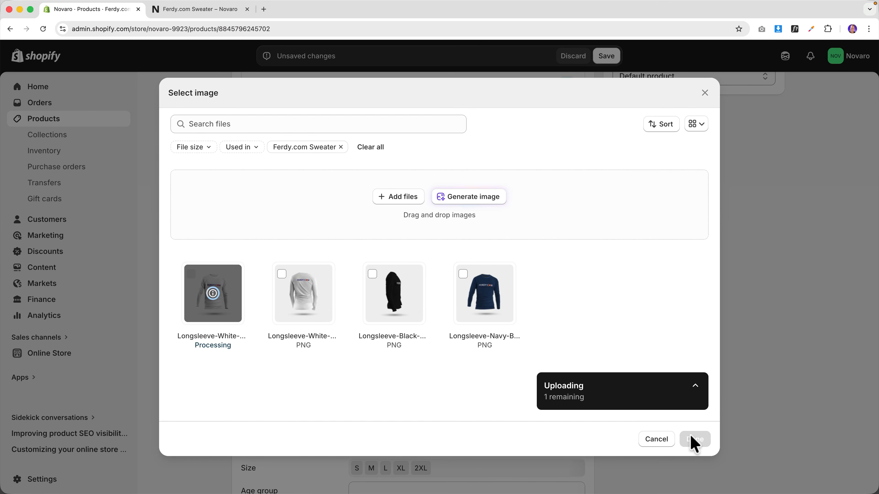
left_click(695, 439)
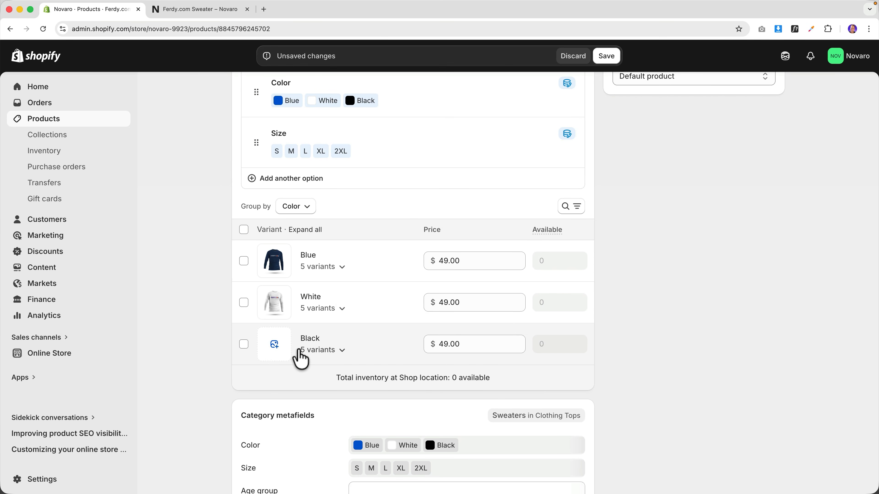
- Upload Longsleeve-Front-Black.png and assign it to the Black variants
left_click(275, 344)
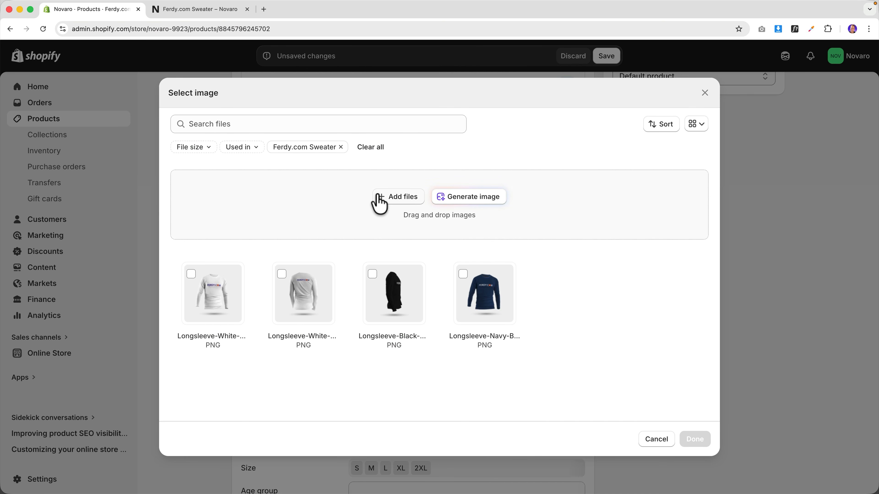
left_click(405, 207)
left_click(315, 226)
key("space")
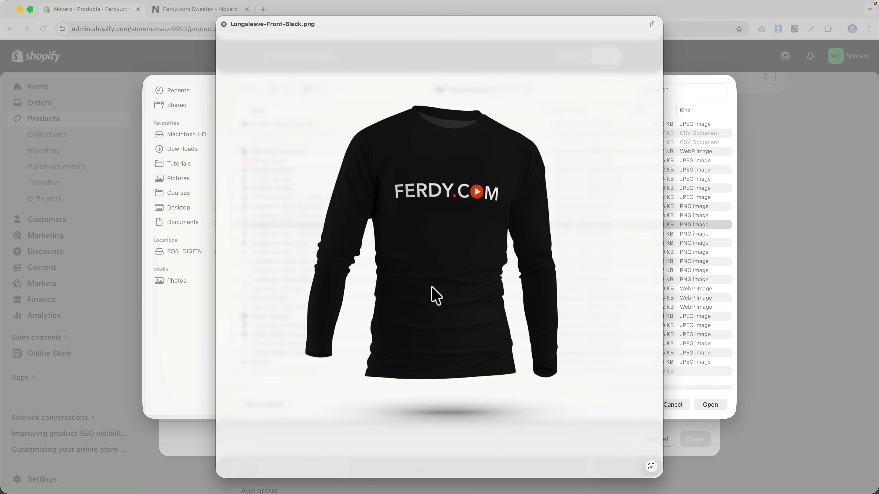
key("space")
left_click(720, 407)
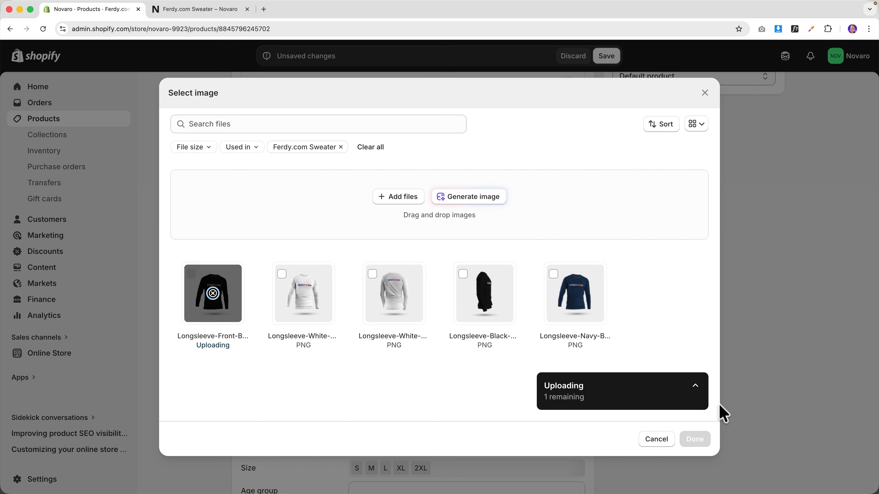
left_click(695, 439)
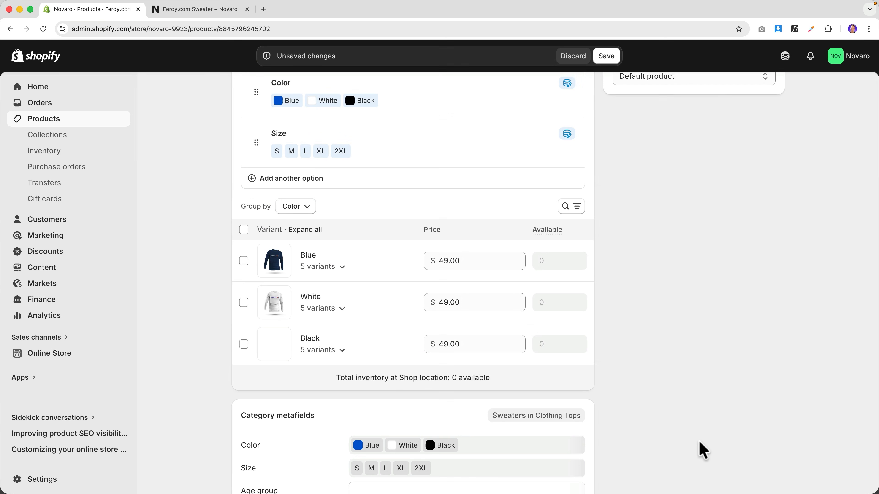
scroll(610, 331, "up", 1)
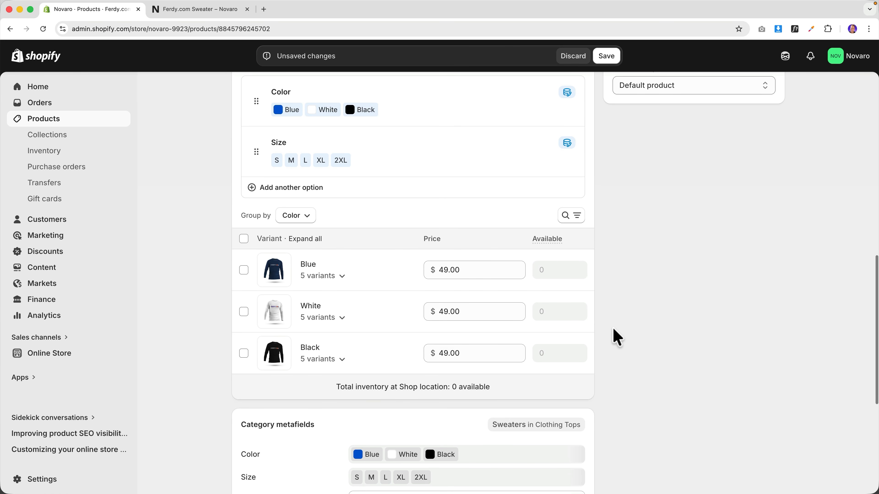
- Expand the Blue variants and enter 5 available for each Blue size
left_click(343, 277)
scroll(418, 265, "down", 3)
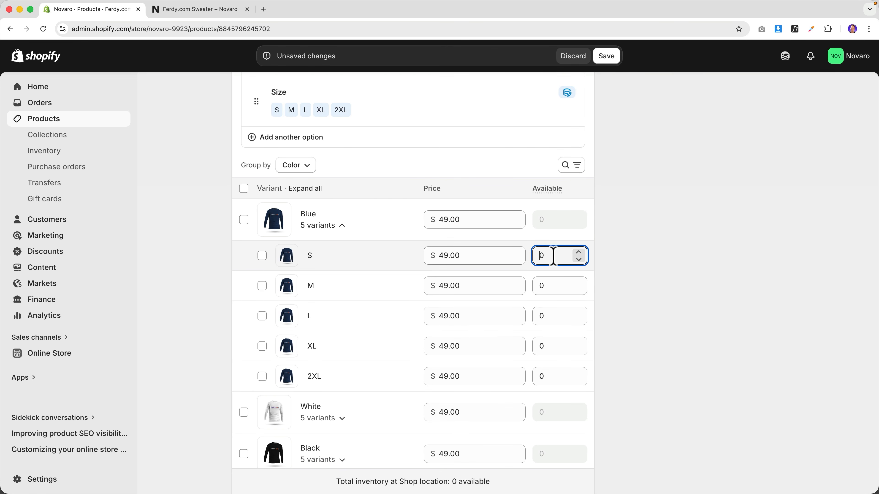
left_click(541, 286)
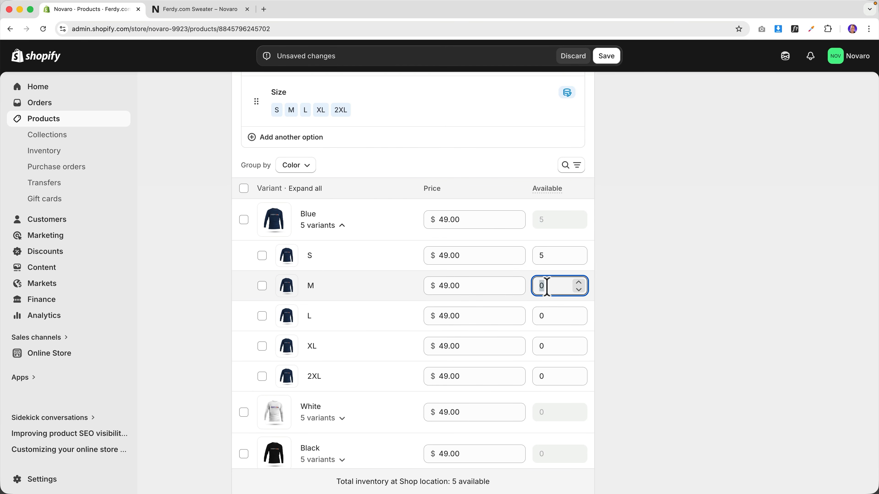
type("5")
left_click(542, 315)
type("5")
left_click(542, 346)
type("5")
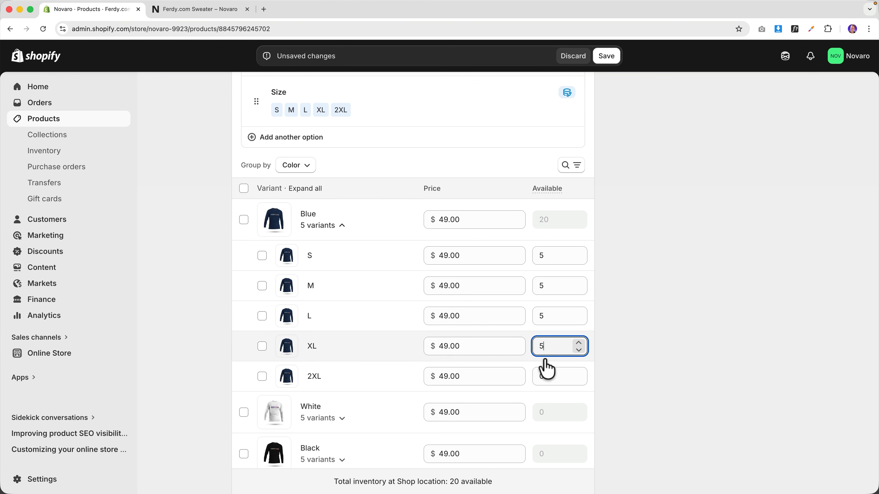
left_click(541, 376)
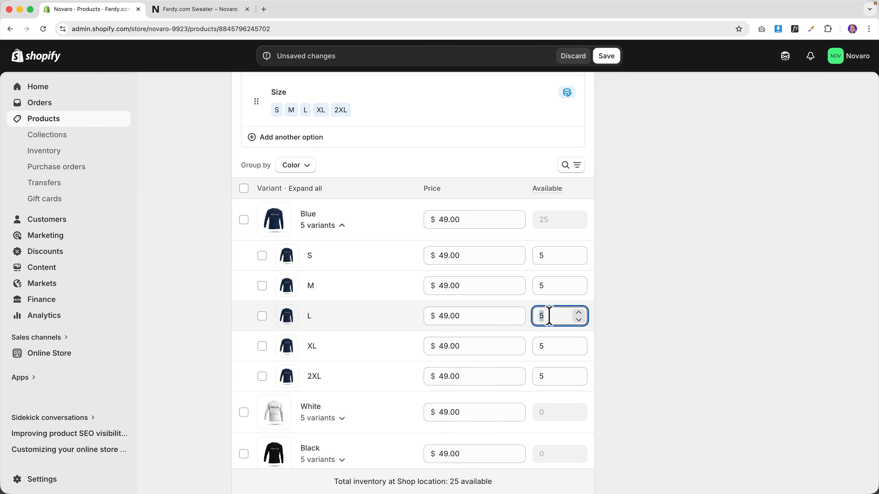
left_click(550, 346)
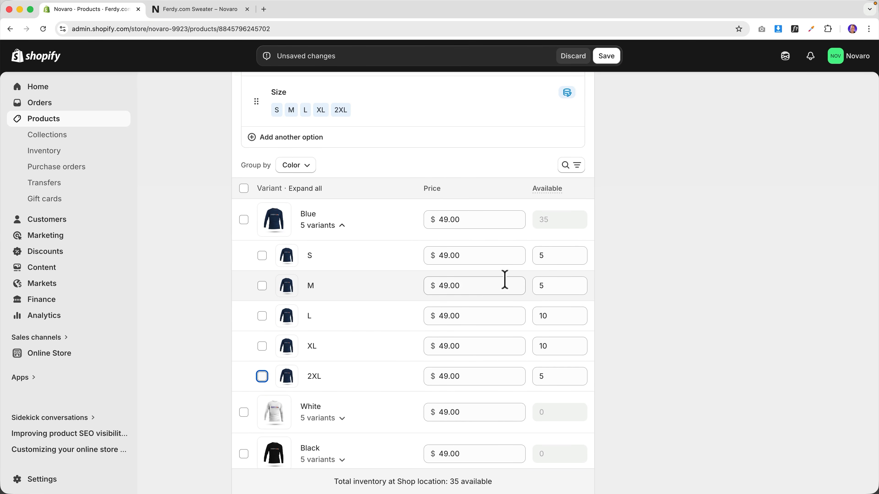
scroll(392, 308, "down", 3)
- Expand the White variants and stock the White sizes, including 5 for M and 10 for XL
left_click(345, 360)
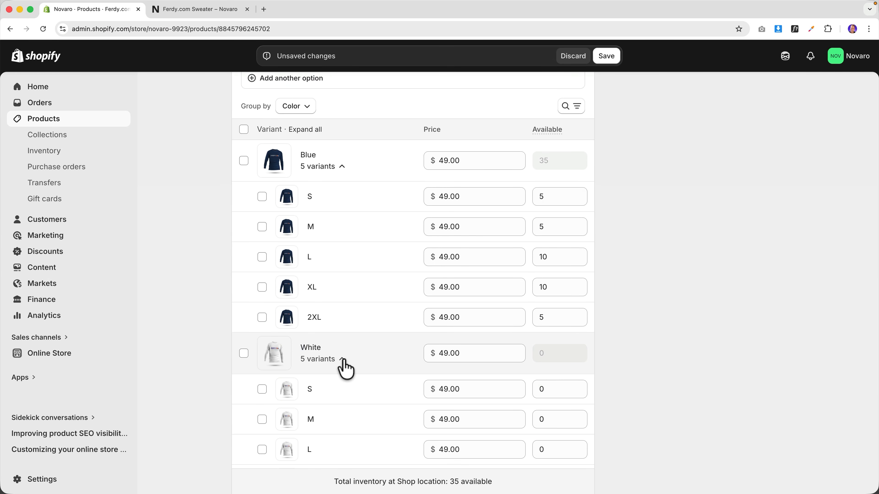
scroll(357, 367, "down", 4)
left_click(536, 279)
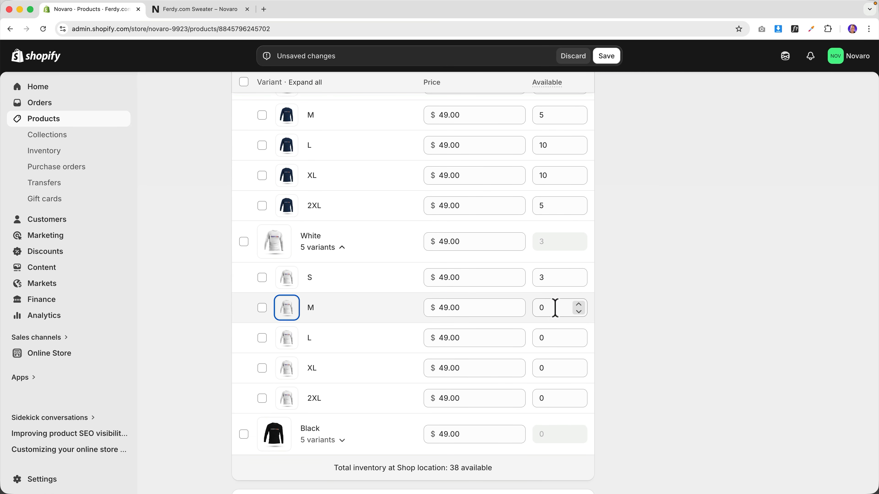
key("Tab")
left_click(548, 309)
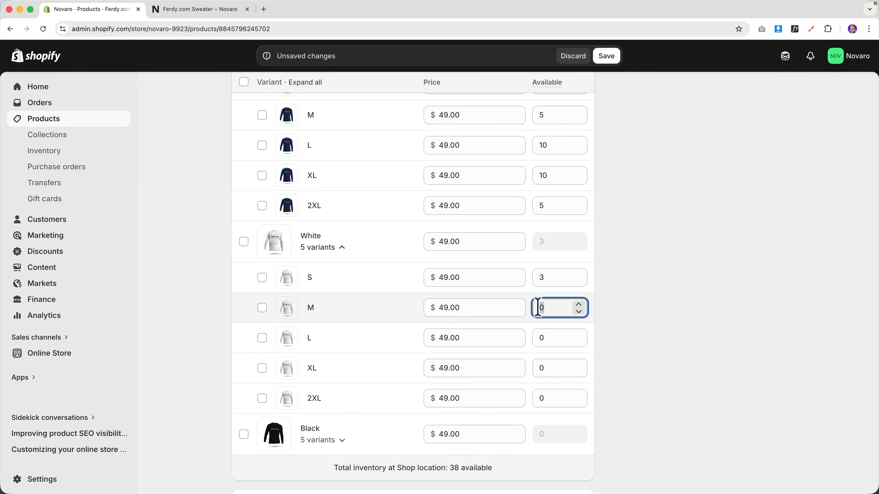
type("5")
left_click(538, 338)
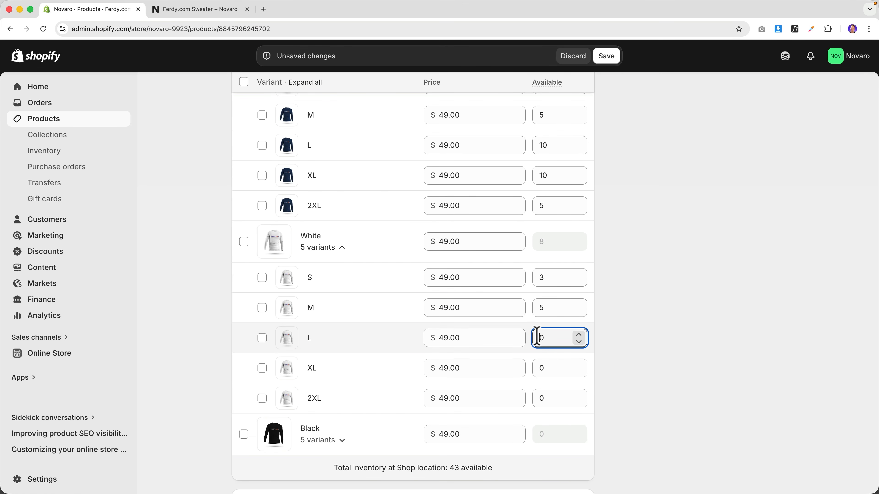
left_click(539, 366)
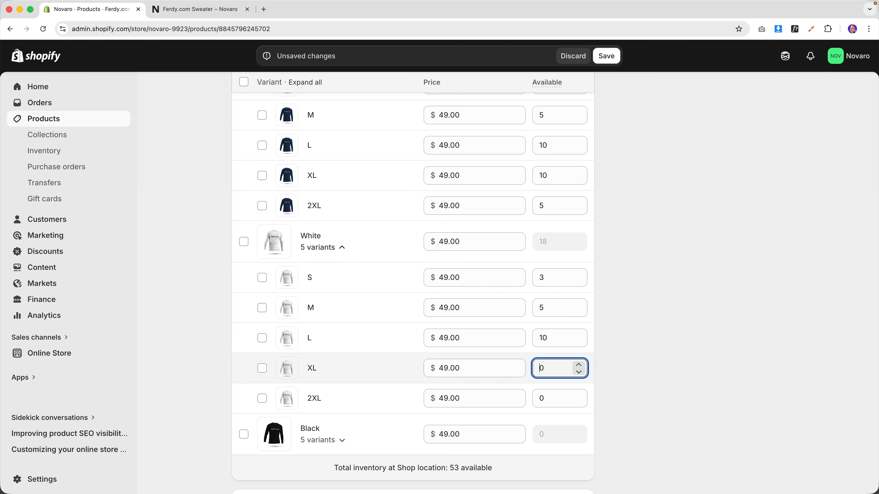
type("1")
left_click_drag(540, 399, 543, 399)
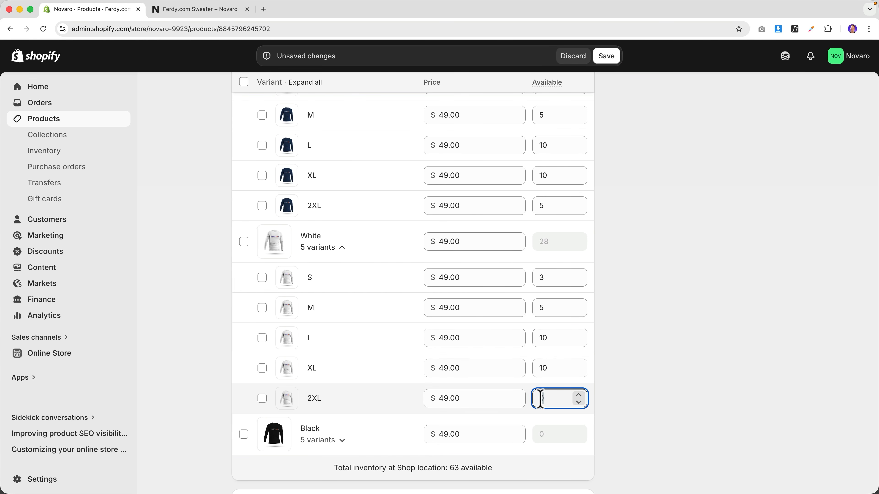
key("Tab")
- Stock each Black size with 5 units and save the product at 93 total available
left_click(338, 440)
scroll(415, 314, "down", 2)
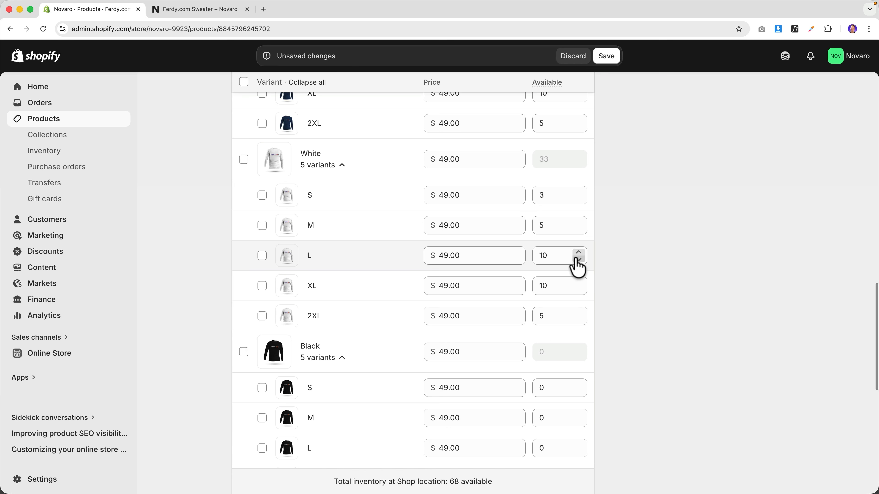
scroll(576, 260, "down", 3)
scroll(567, 259, "down", 1)
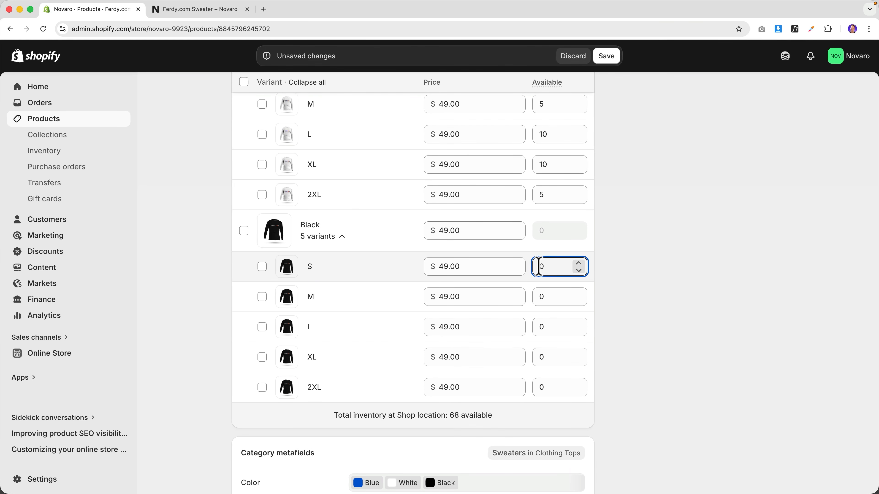
type("5")
key("Tab")
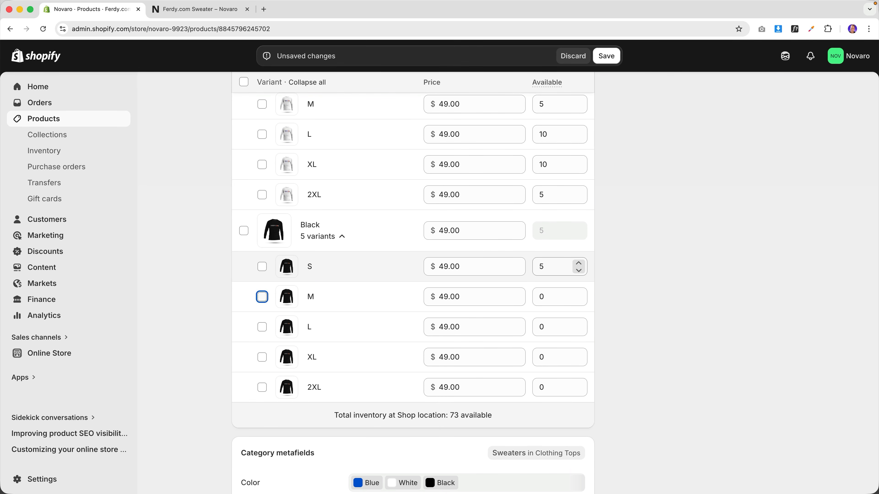
key("Tab")
key("Tab")
key("Tab")
key("Tab")
type("5")
key("Tab")
key("Tab")
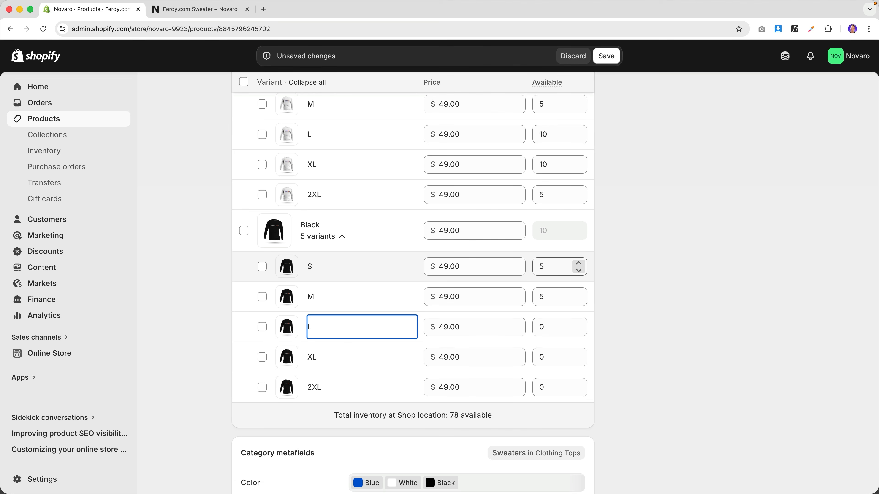
key("Tab")
type("5")
key("Tab")
key("Tab")
key("Tab")
key("Tab")
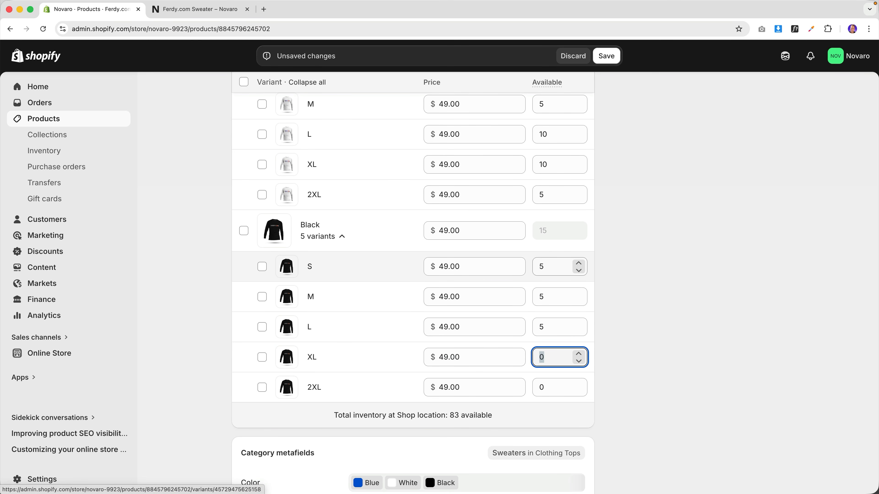
type("5")
key("Tab")
key("Tab")
key("Tab")
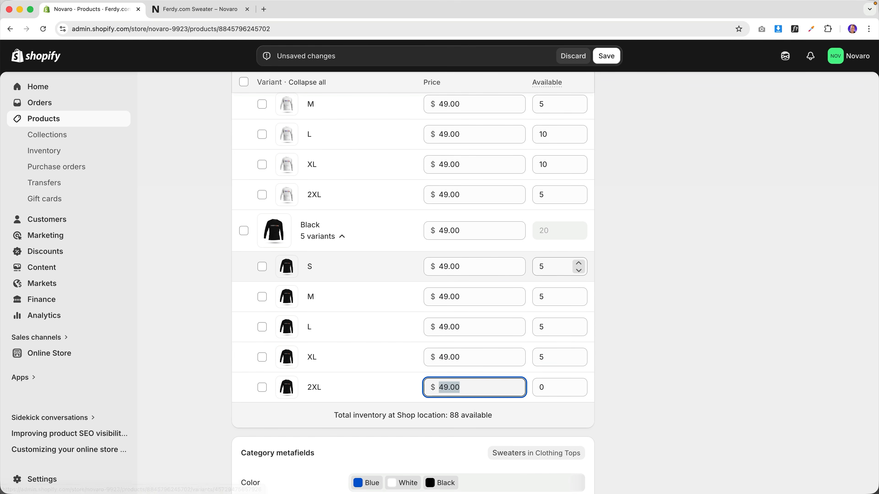
key("Tab")
type("5")
key("Tab")
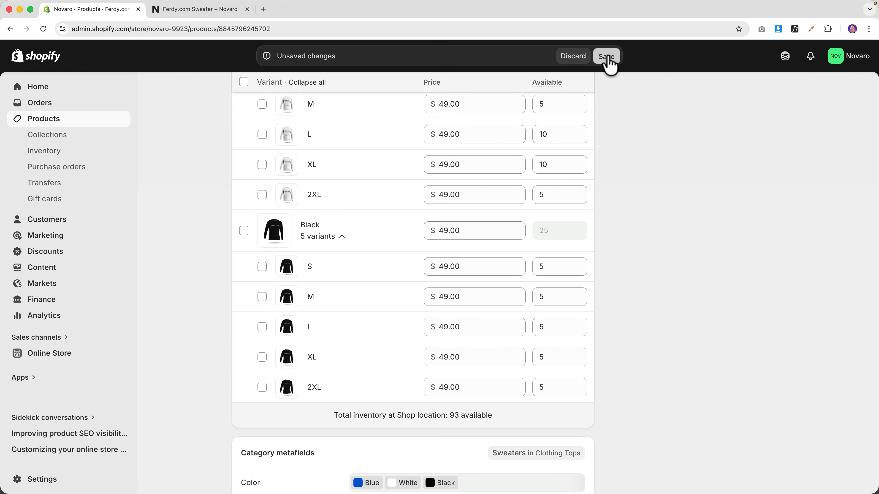
left_click(610, 62)
left_click(212, 10)
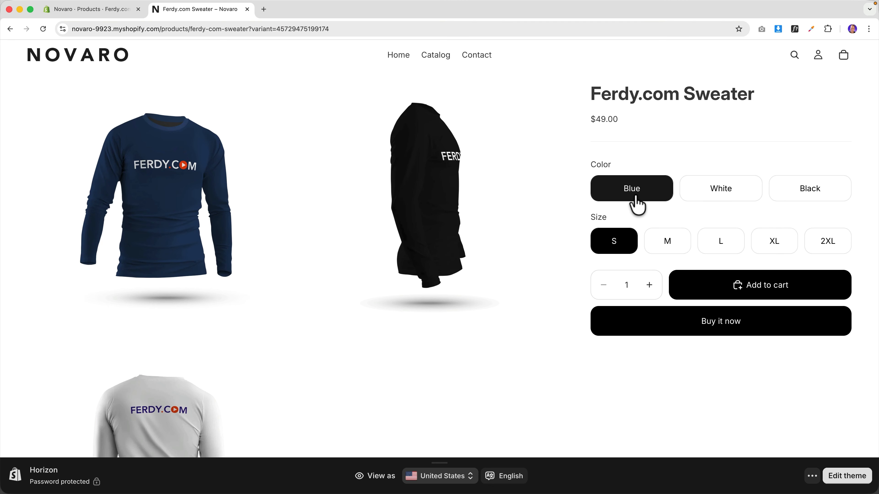
- Choose the White colour in size XL and add the sweater to the cart
left_click(720, 195)
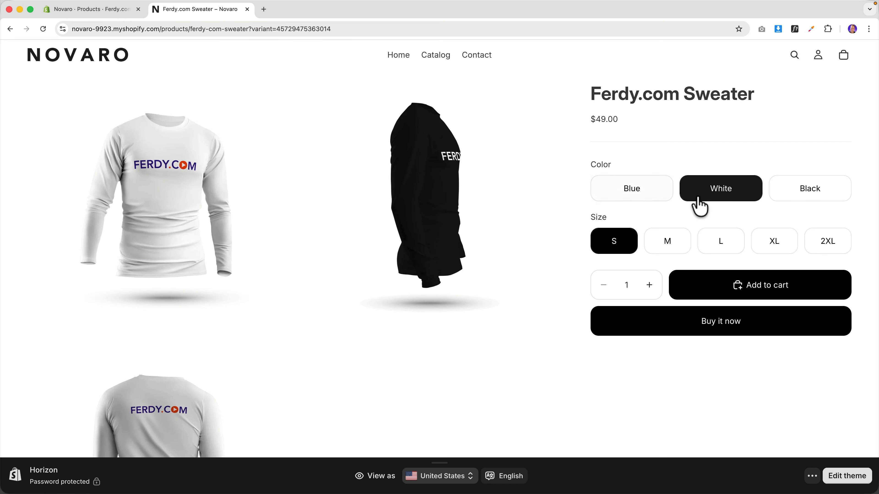
left_click(806, 192)
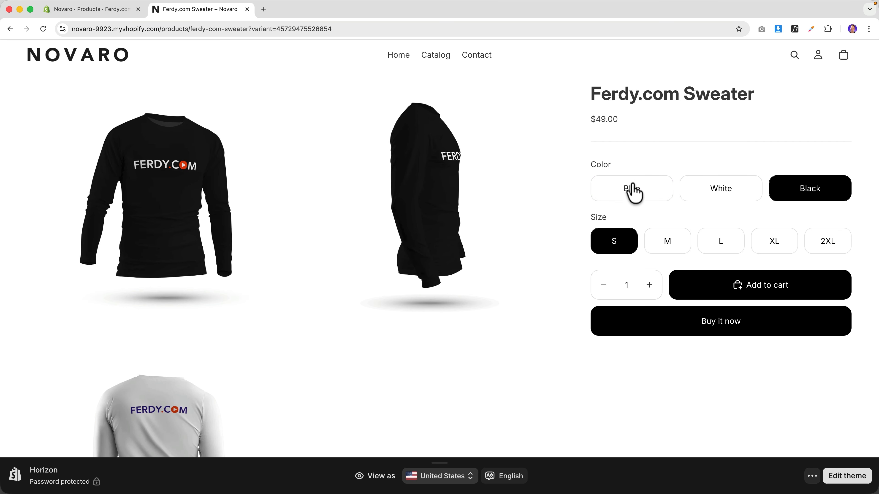
left_click(717, 197)
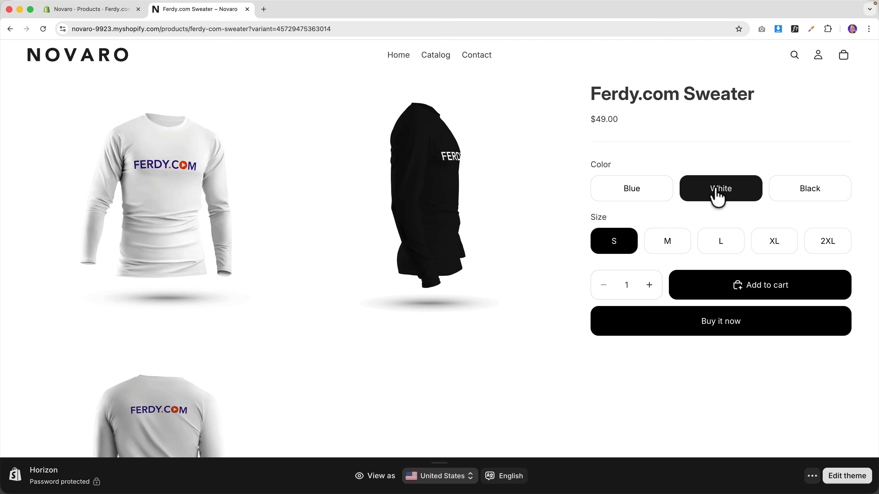
left_click(772, 249)
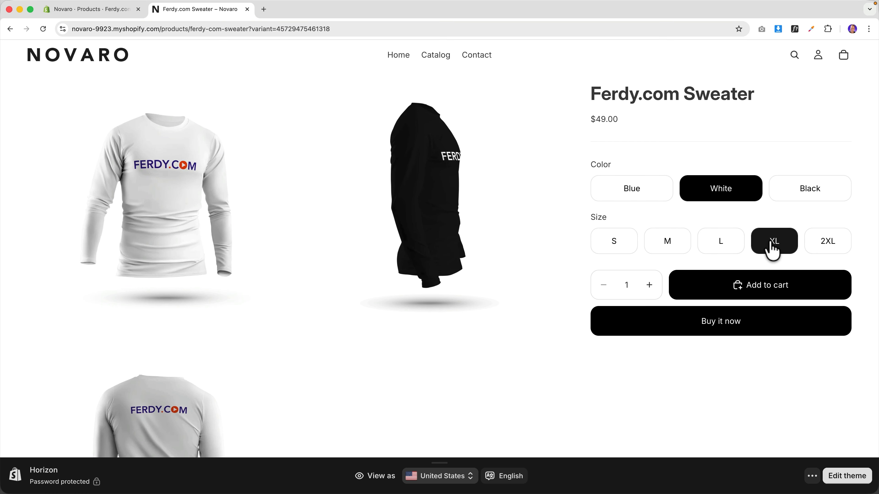
left_click(739, 289)
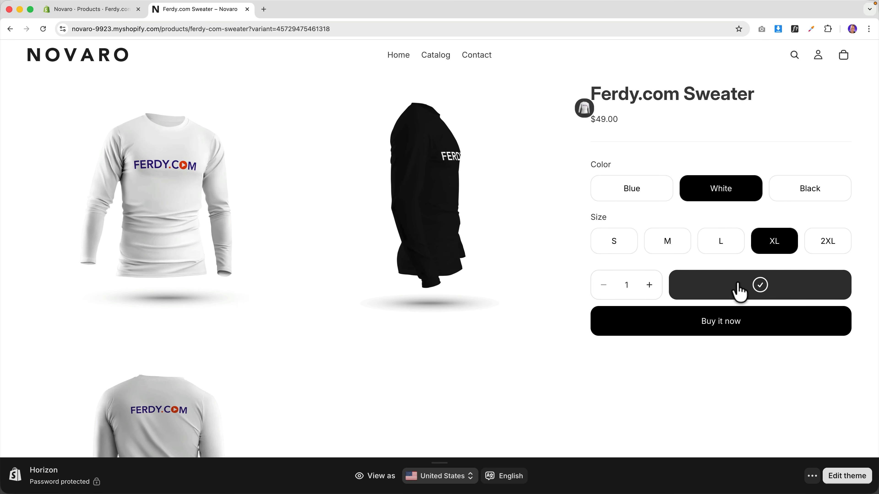
- Review the cart with the $49.00 White XL sweater, then return to the Novaro home page
left_click(844, 63)
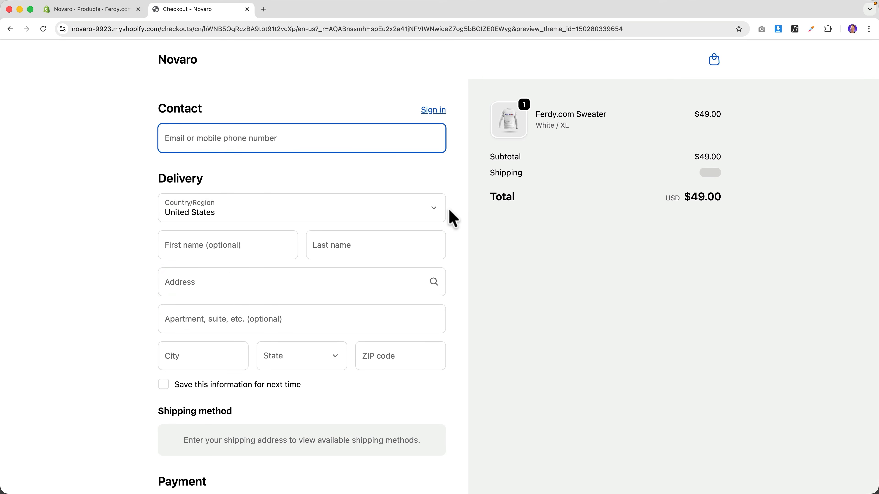
scroll(448, 210, "down", 5)
scroll(450, 215, "up", 5)
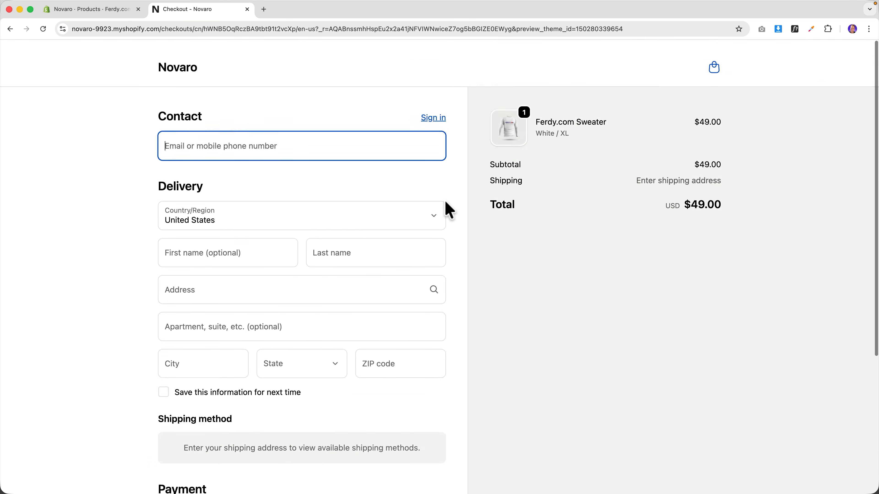
left_click(178, 72)
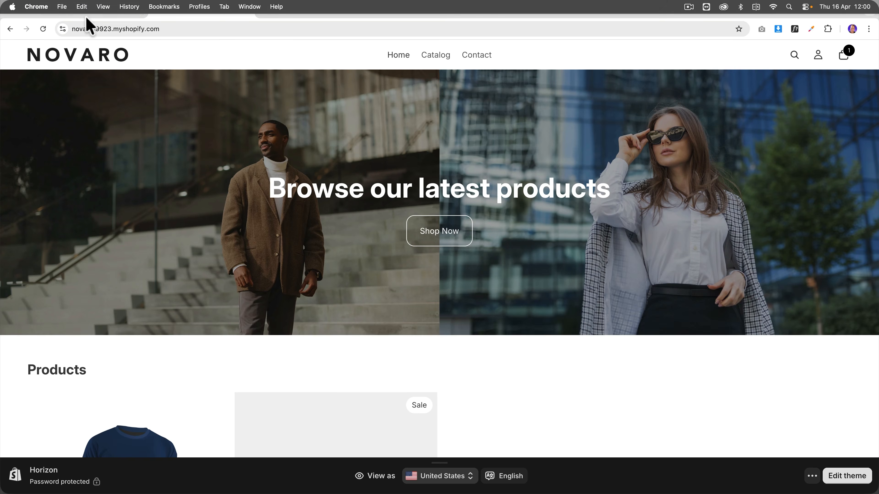
- Return to the admin Home dashboard and close the Novaro storefront tab
left_click(90, 10)
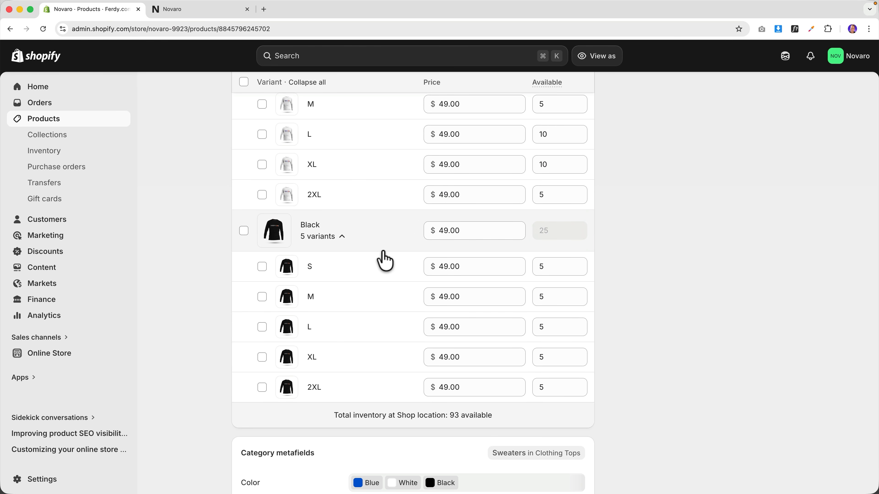
scroll(386, 262, "down", 7)
scroll(386, 262, "up", 15)
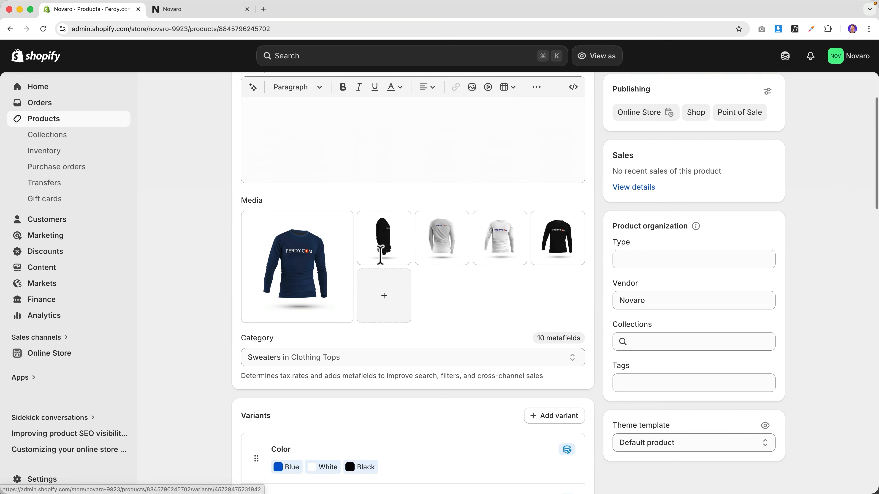
scroll(379, 255, "up", 3)
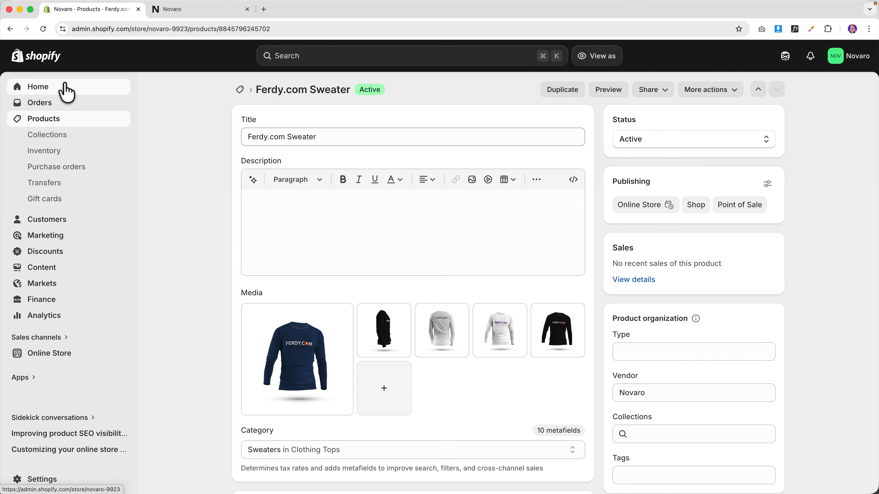
left_click(66, 88)
left_click(236, 10)
left_click(247, 10)
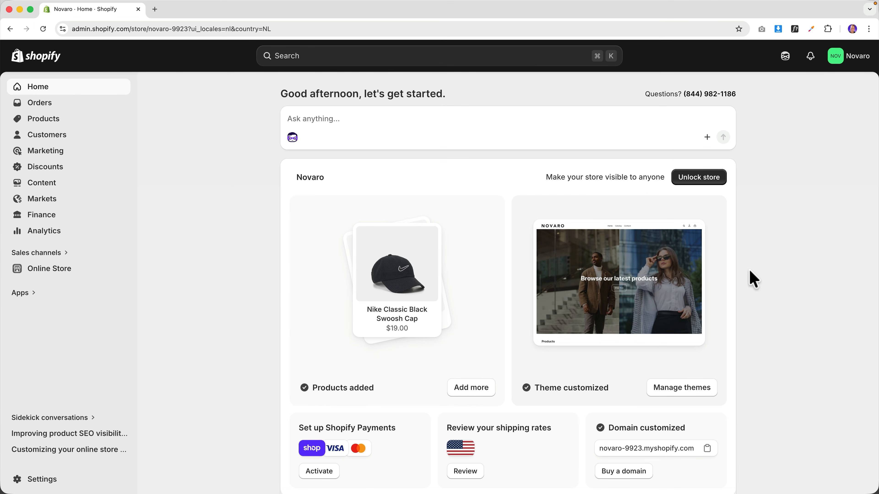
- Open the Horizon theme editor and the live storefront, then close the admin tab
left_click(59, 272)
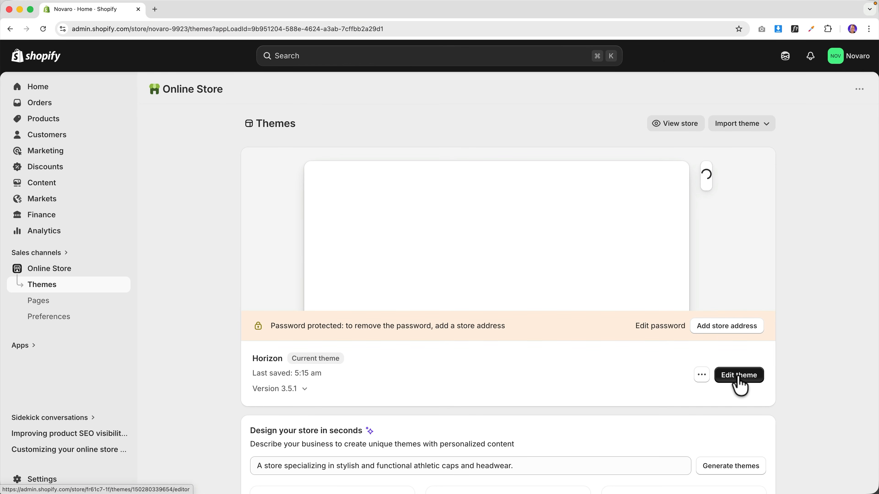
left_click(740, 376)
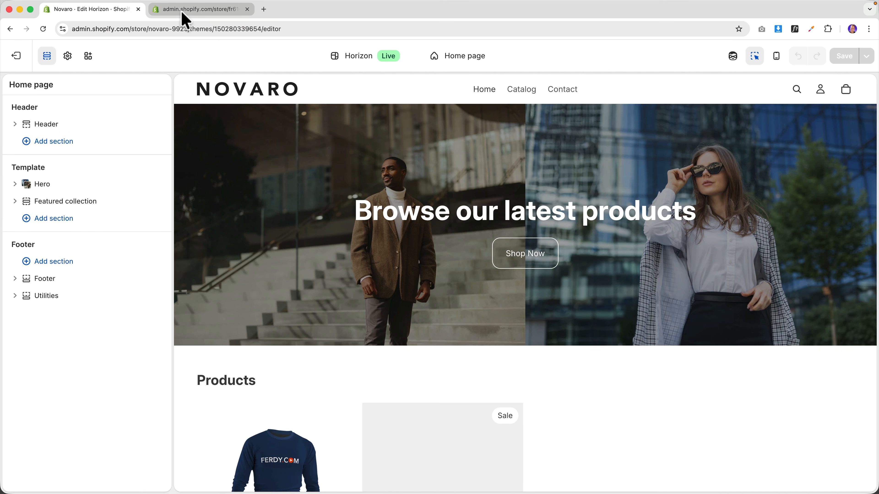
left_click(181, 10)
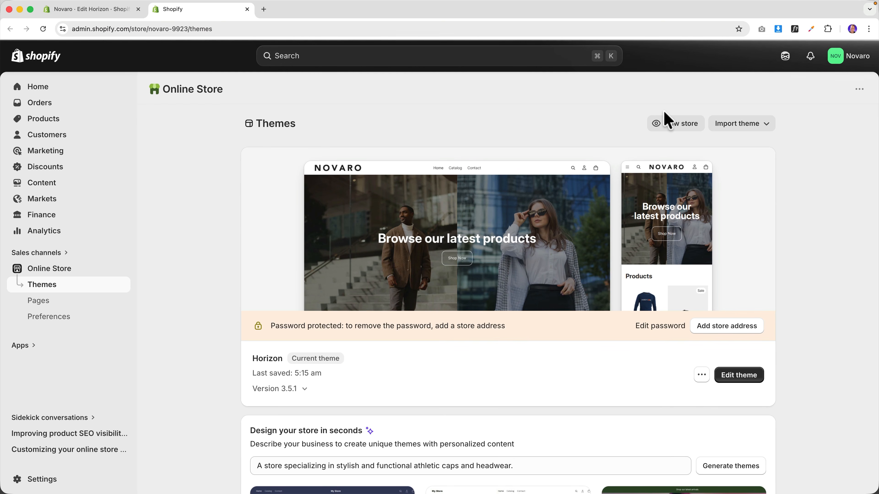
left_click(681, 133)
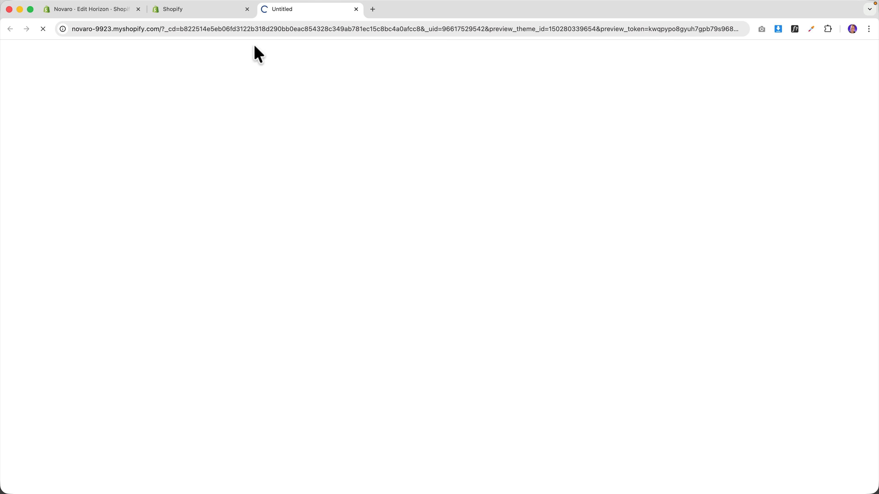
left_click(248, 10)
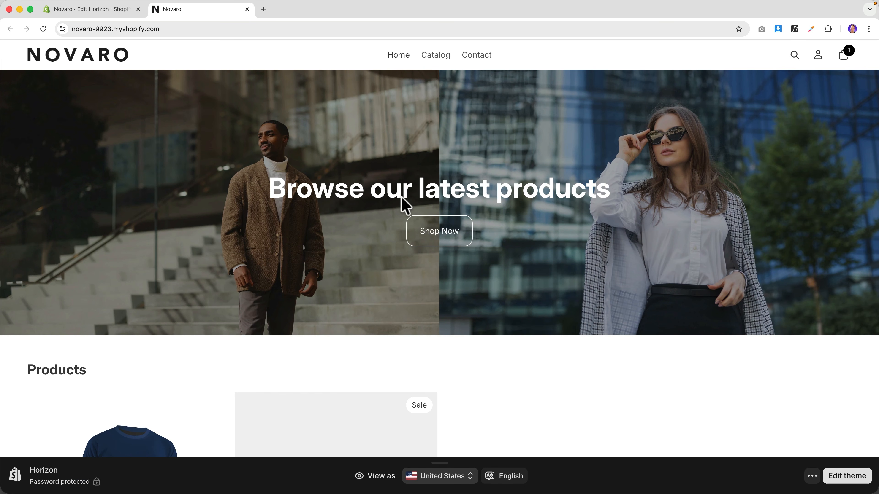
- View the Nike Classic Black Swoosh Cap product page, then return to the theme editor
scroll(321, 208, "down", 5)
scroll(322, 214, "down", 4)
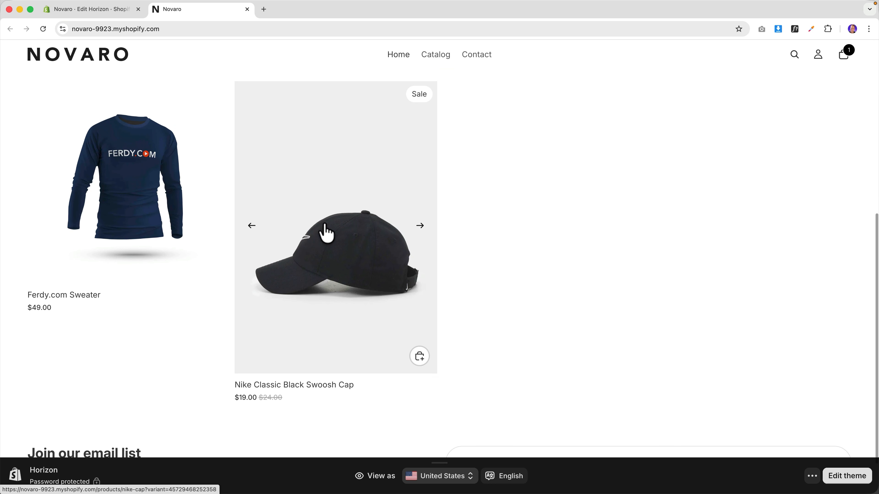
left_click(325, 233)
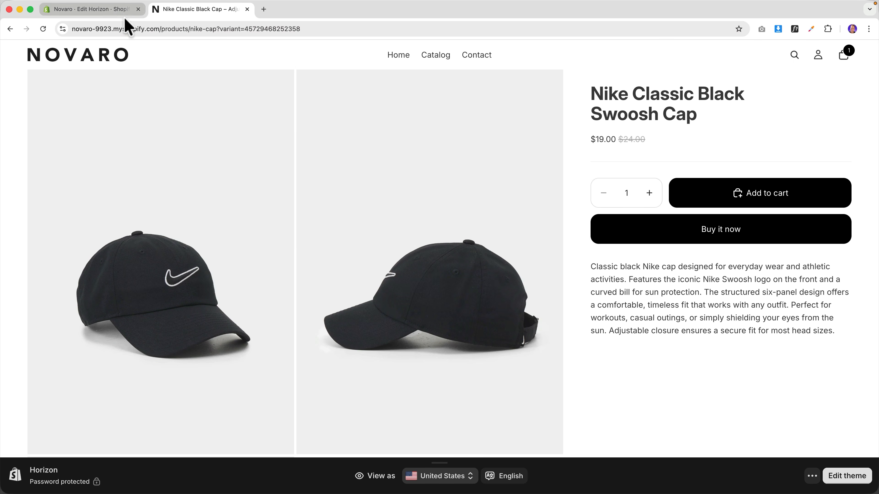
scroll(348, 200, "down", 10)
scroll(347, 201, "up", 10)
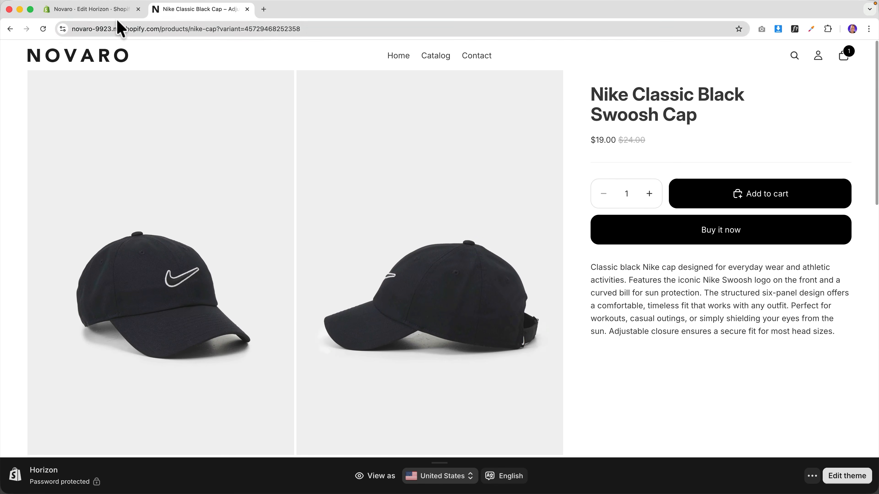
left_click(107, 14)
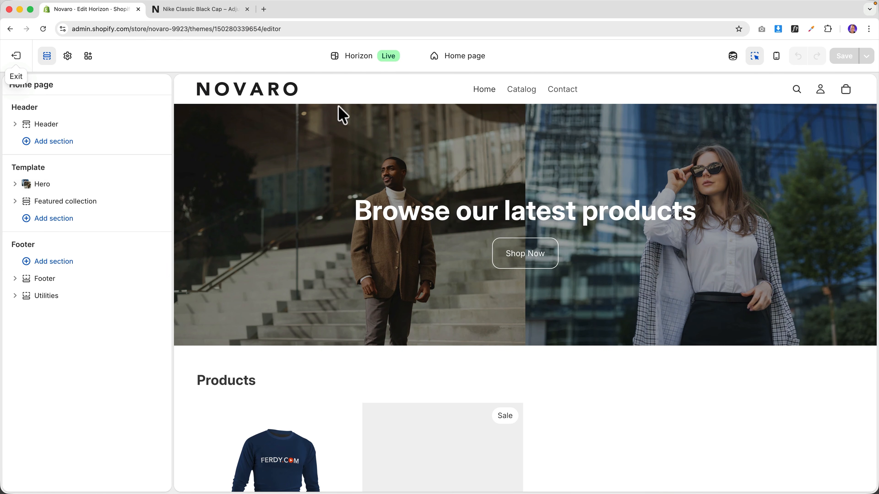
- Switch the editor to Products > Default product, previewing the Nike Classic Black Swoosh Cap
scroll(550, 225, "down", 8)
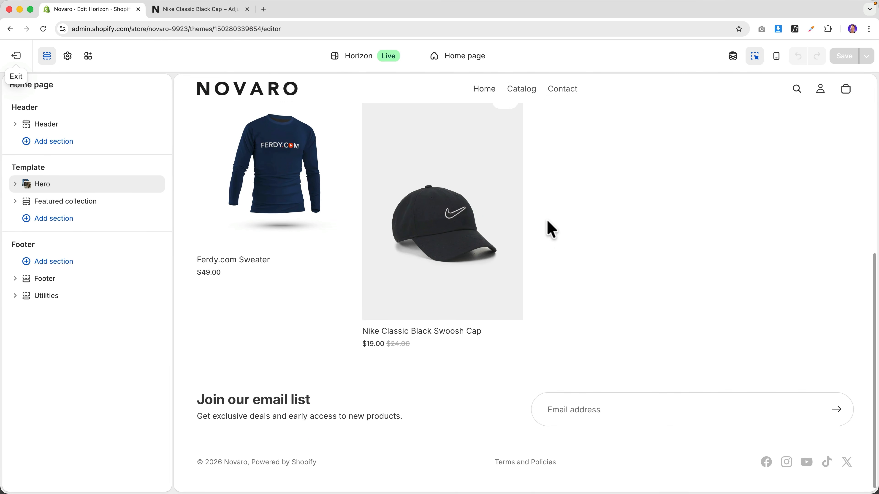
scroll(549, 228, "up", 9)
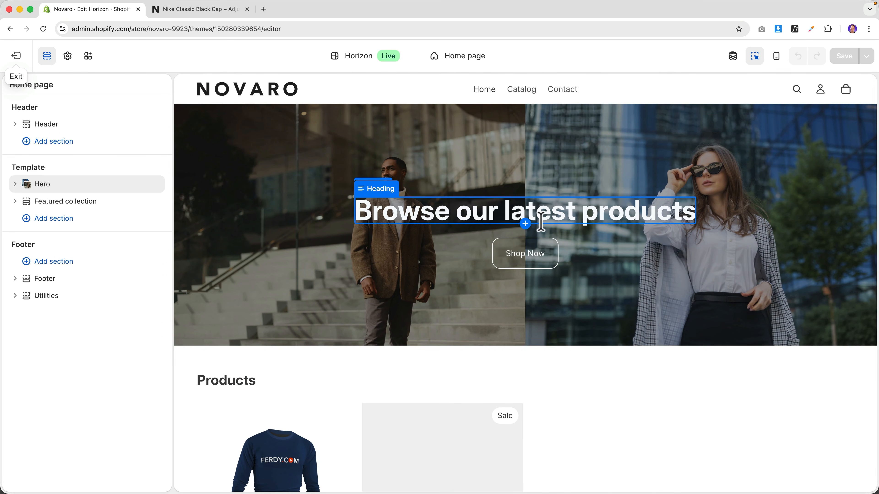
left_click(449, 59)
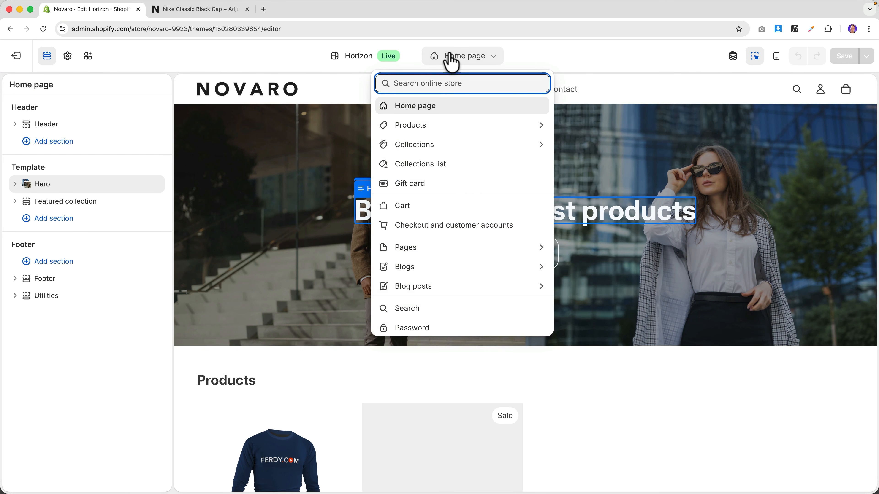
left_click(436, 129)
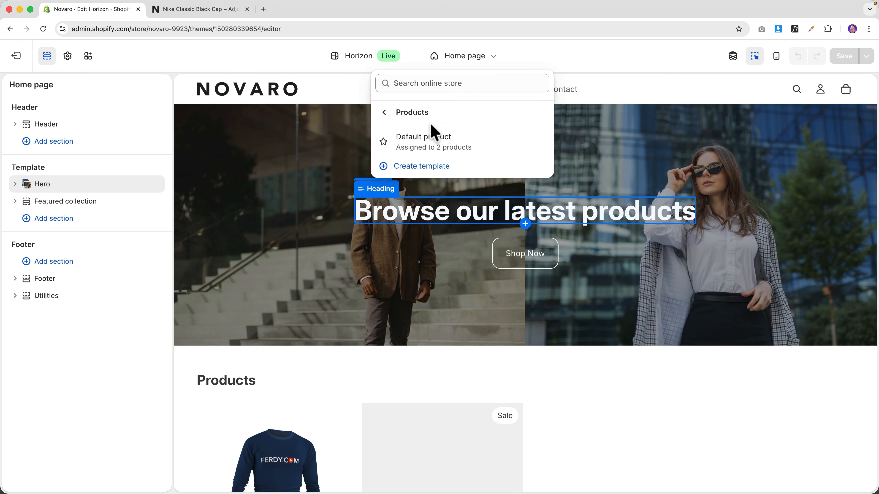
left_click(429, 145)
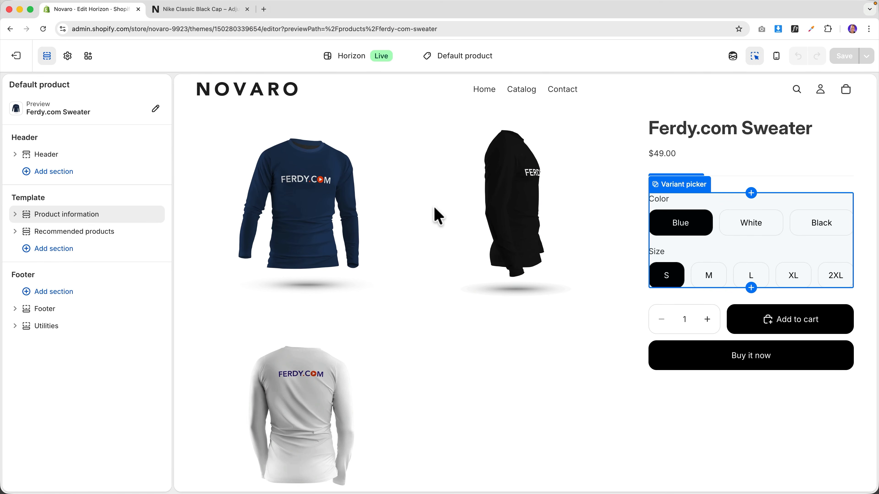
left_click(94, 123)
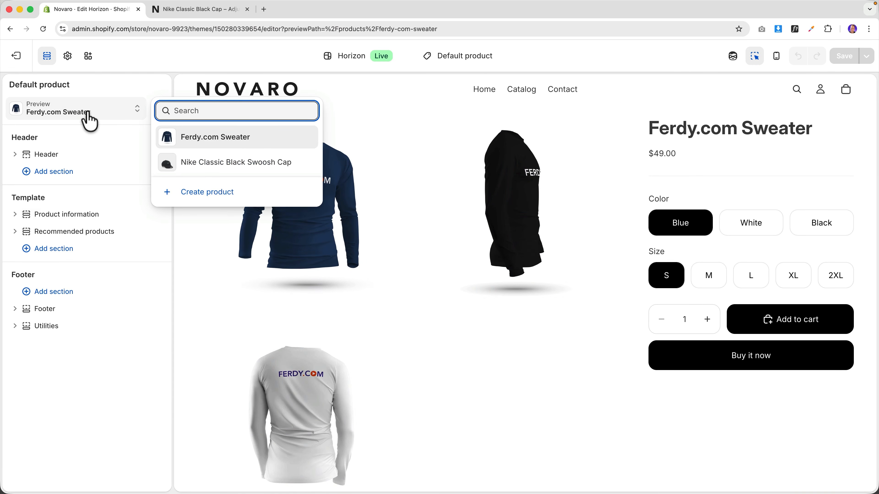
left_click(211, 163)
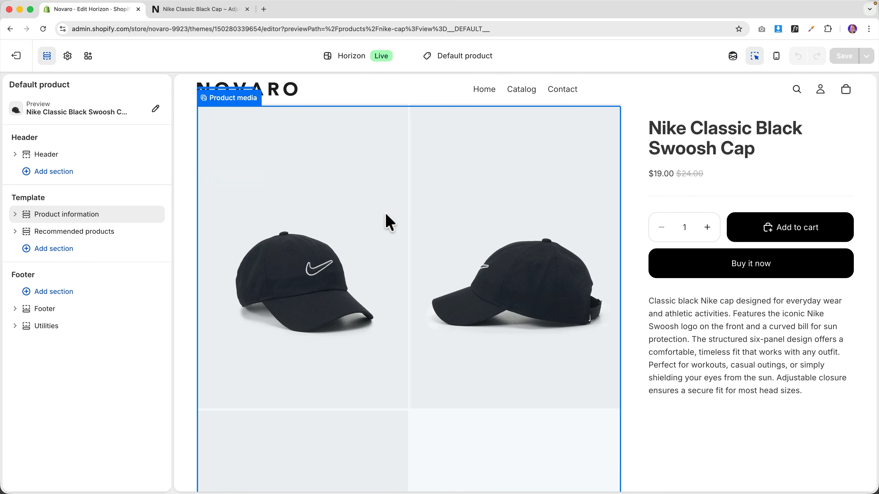
- Set the Product media block to 1 column with the Carousel type
left_click(226, 108)
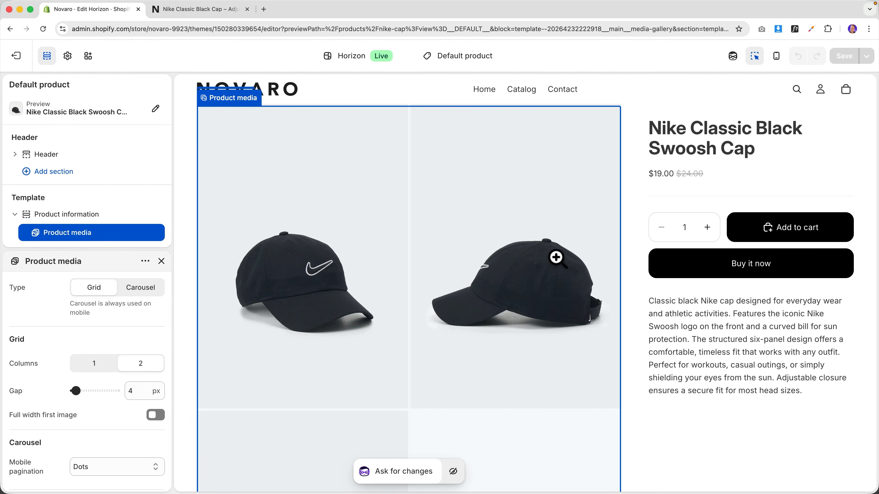
left_click(98, 364)
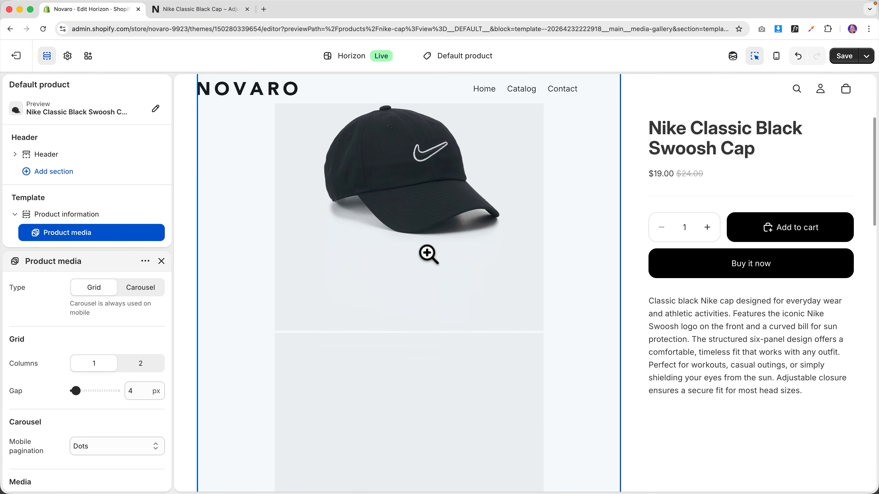
scroll(429, 255, "down", 20)
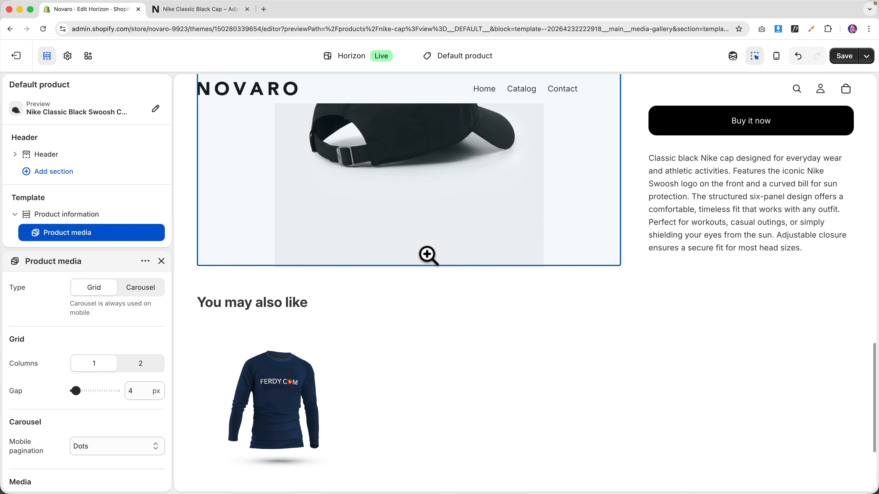
scroll(429, 255, "up", 20)
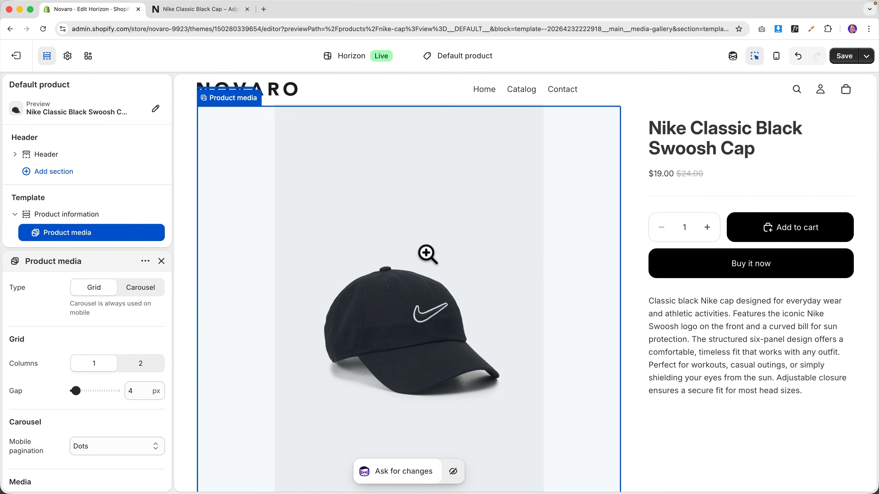
scroll(429, 255, "down", 5)
scroll(457, 290, "down", 5)
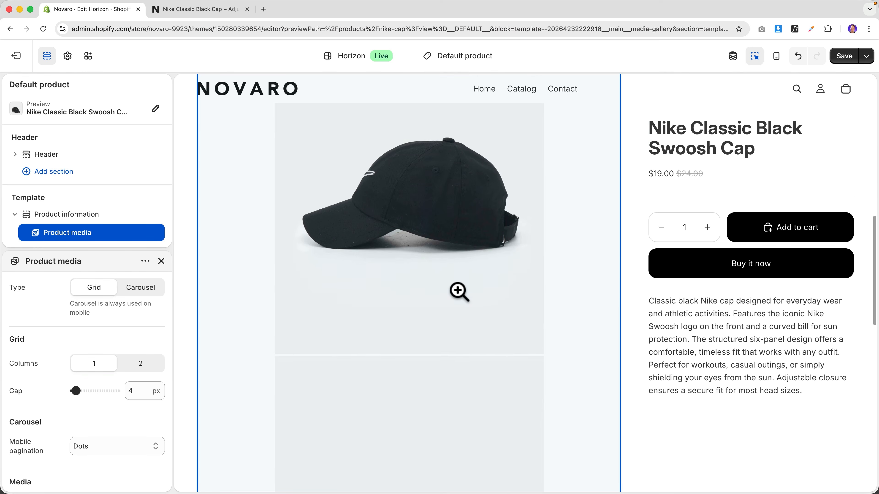
scroll(458, 292, "down", 5)
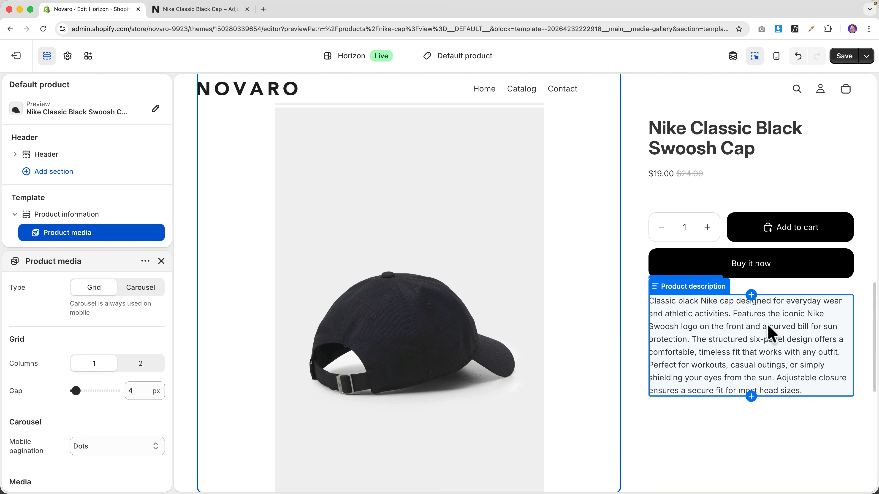
scroll(772, 334, "down", 10)
scroll(769, 334, "up", 10)
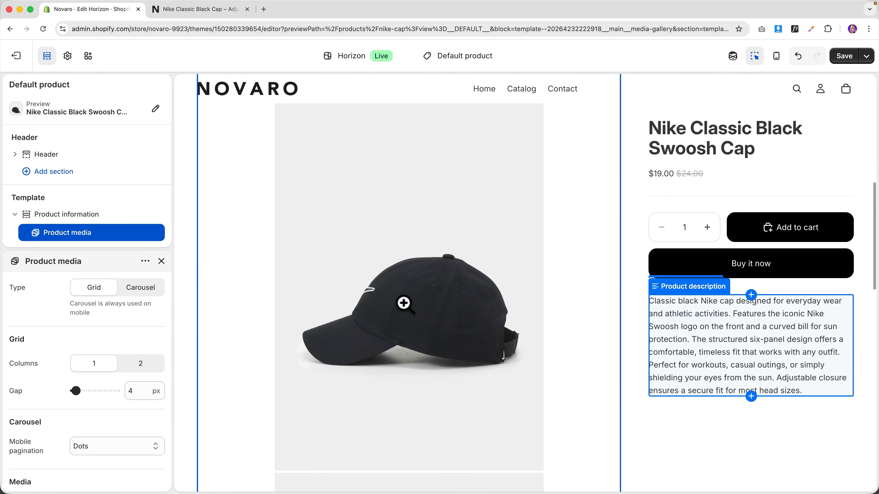
left_click(143, 292)
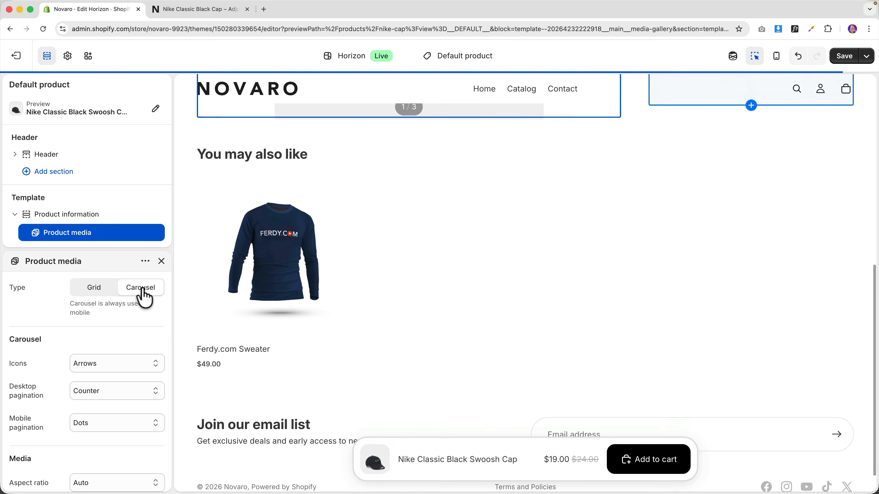
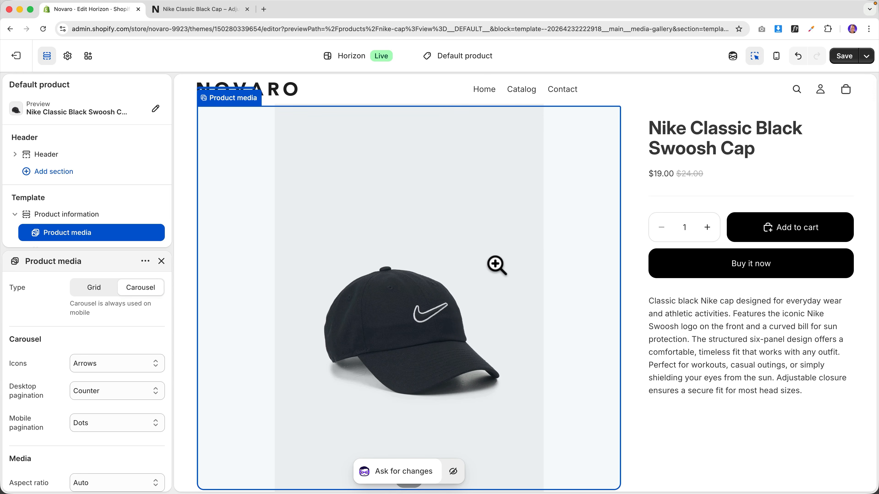
- Switch the cap's Product media type to Grid, save, and check the live product page
left_click(94, 287)
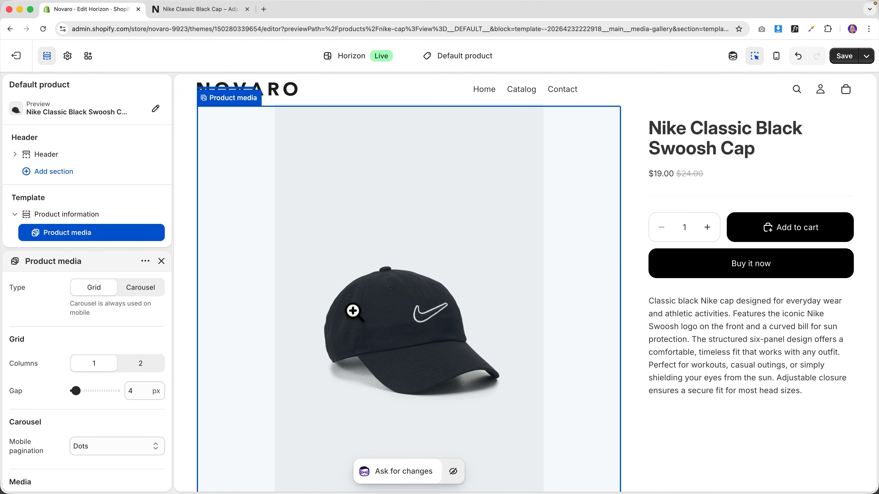
left_click(845, 55)
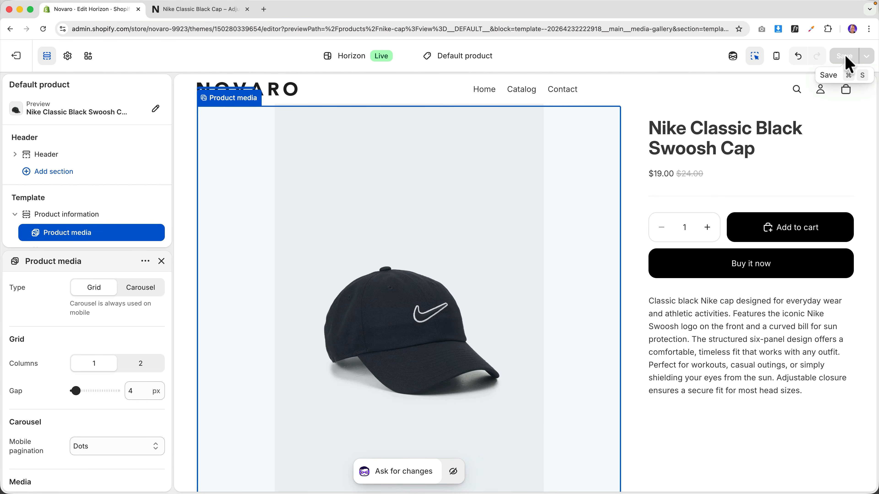
key("ctrl+Tab")
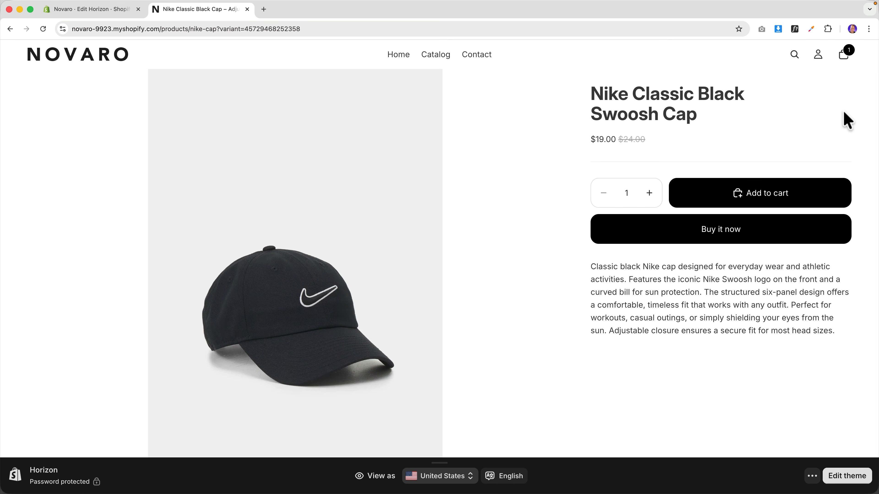
left_click(111, 10)
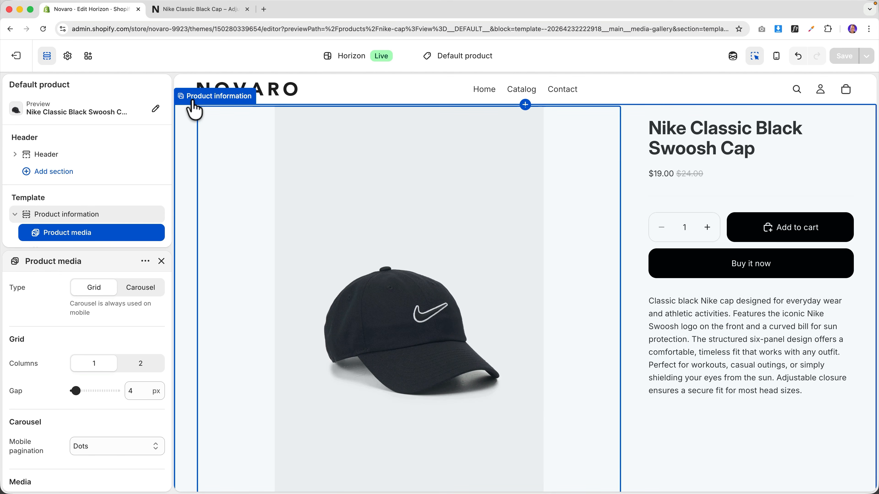
- Select the Product information section and expand its Theme Settings and Custom CSS panels
left_click(193, 103)
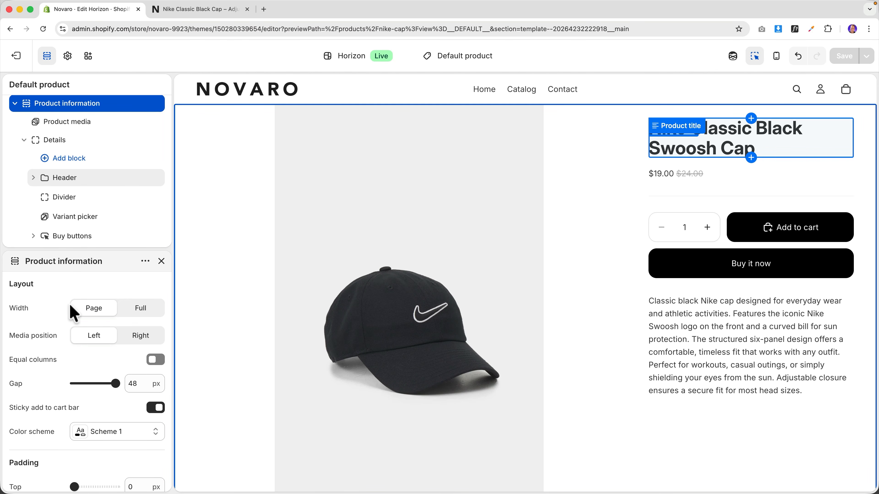
scroll(71, 309, "down", 3)
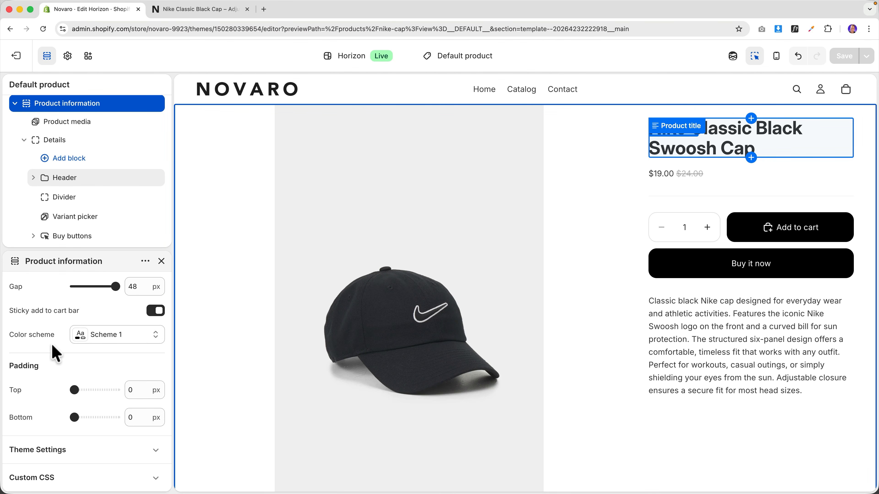
left_click(69, 449)
scroll(64, 388, "down", 4)
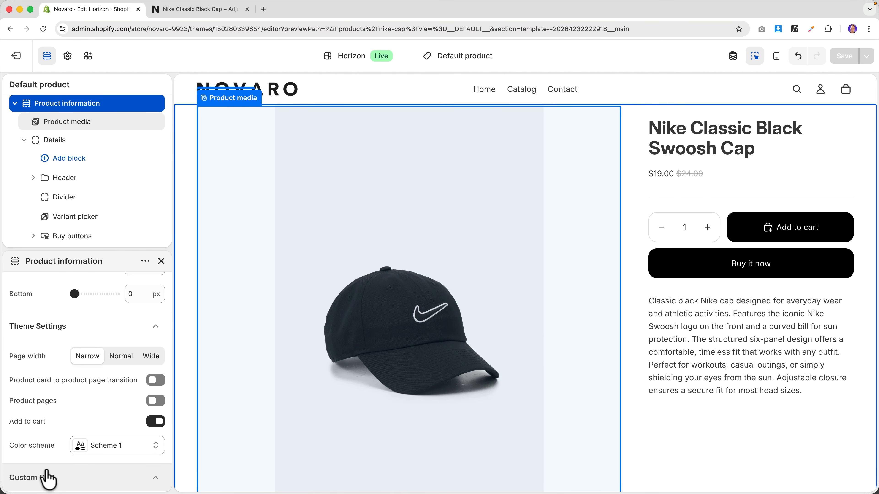
left_click(47, 478)
scroll(65, 448, "down", 4)
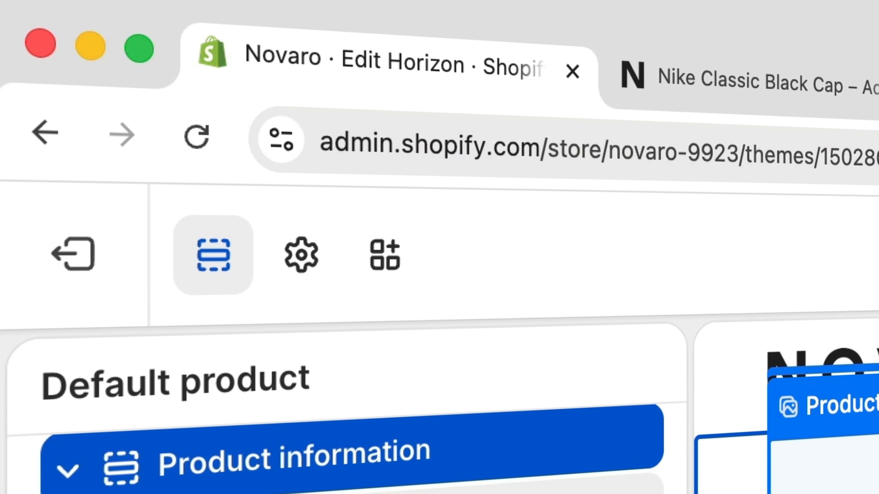
- Load ferdy.com and open its Shopify Tutorial For Beginners page
left_click(327, 17)
type("ferdy.")
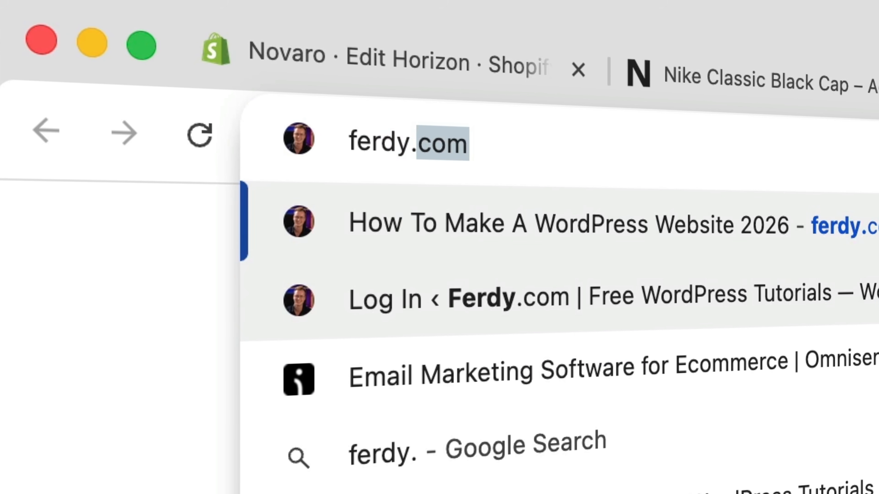
type("co")
key("Return")
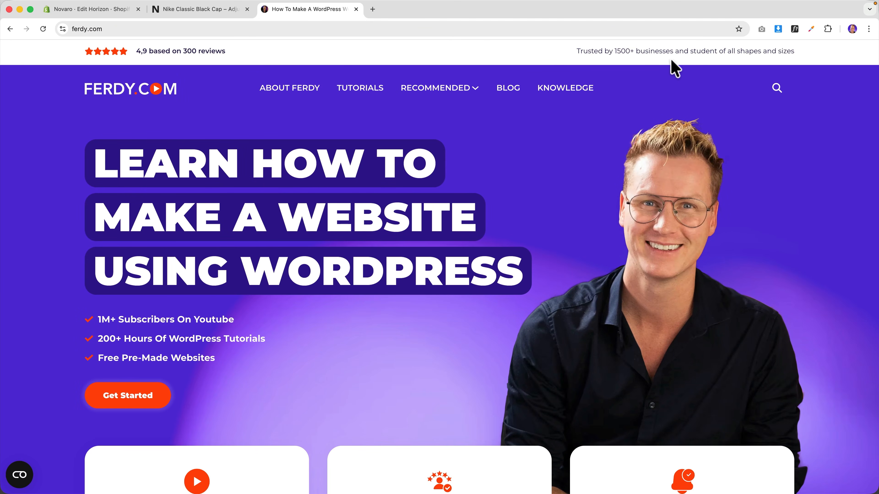
left_click(767, 86)
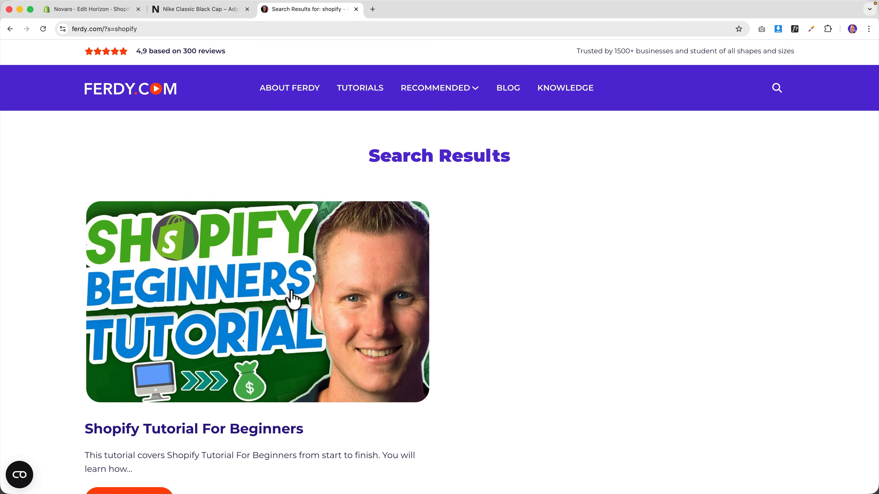
left_click(292, 292)
- Select the tutorial's Product Page Width CSS rule, then go back to the Shopify editor
scroll(390, 277, "down", 4)
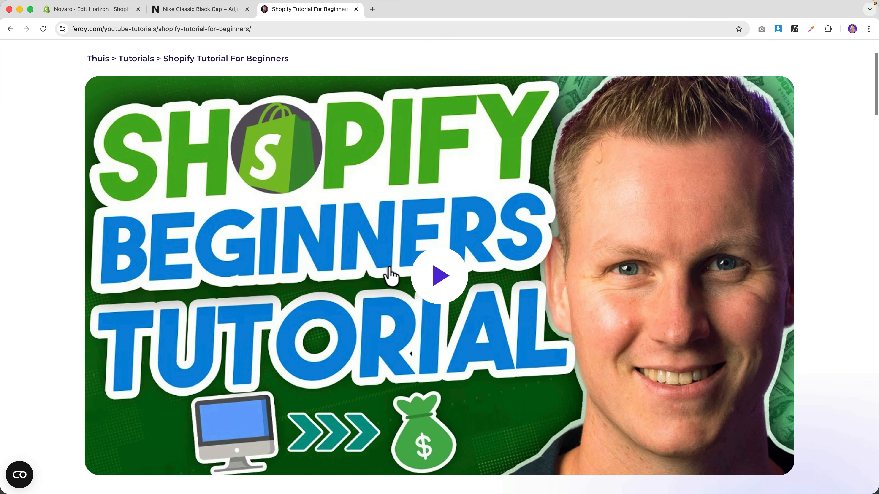
scroll(330, 183, "down", 2)
scroll(330, 184, "down", 2)
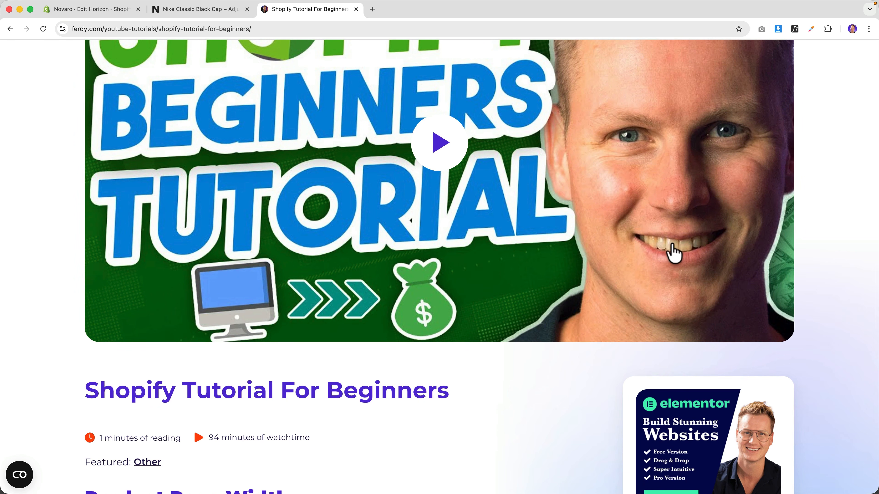
scroll(340, 236, "down", 10)
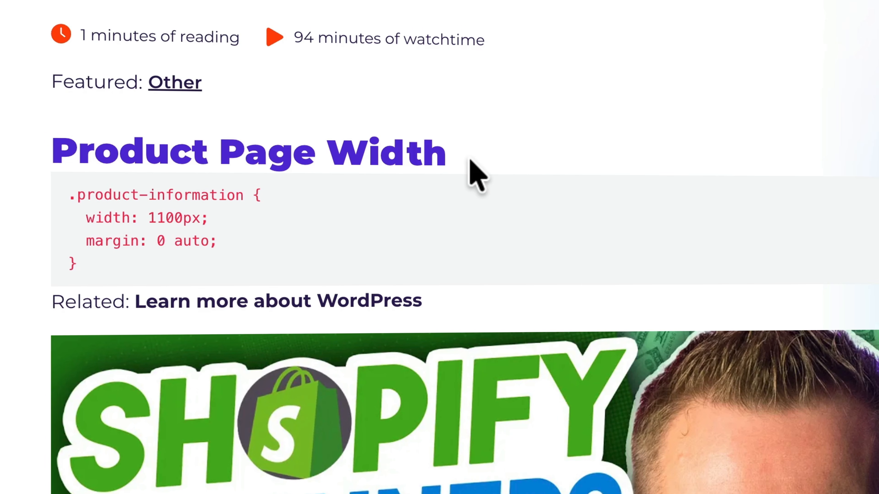
left_click_drag(126, 265, 65, 196)
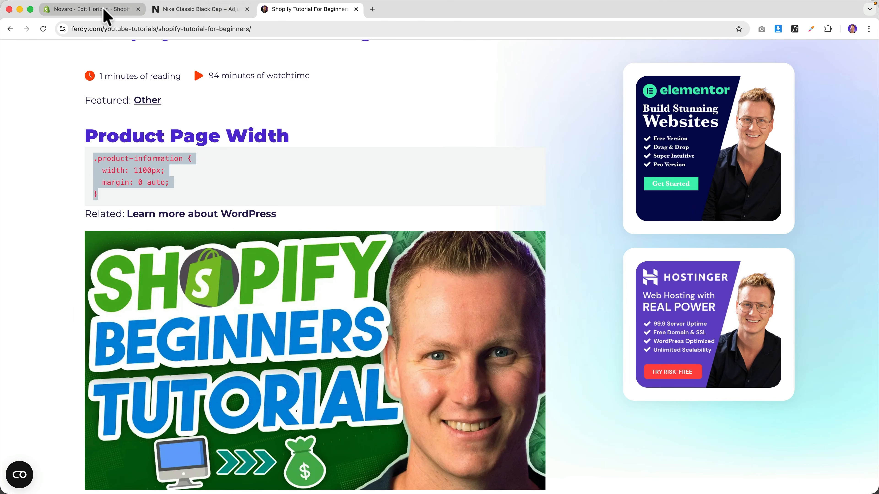
left_click(105, 10)
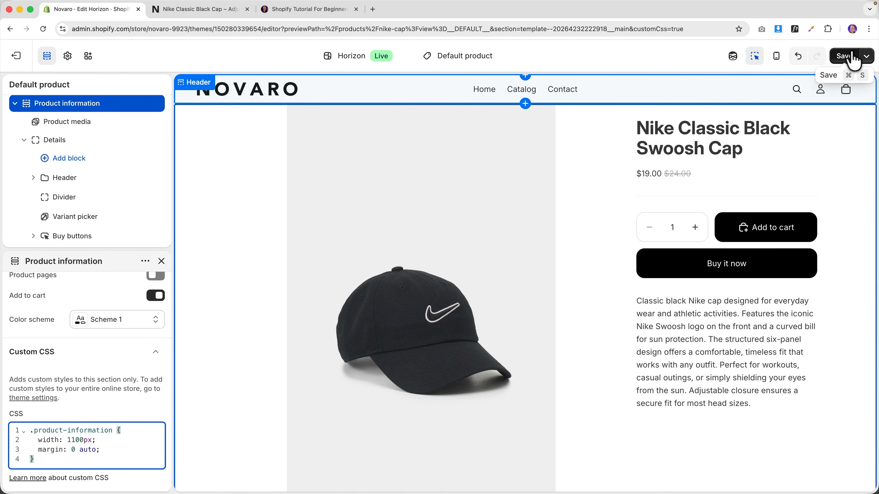
- Save the 1100px-wide product-information CSS and review the narrower, centred live product page
left_click(854, 57)
left_click(213, 16)
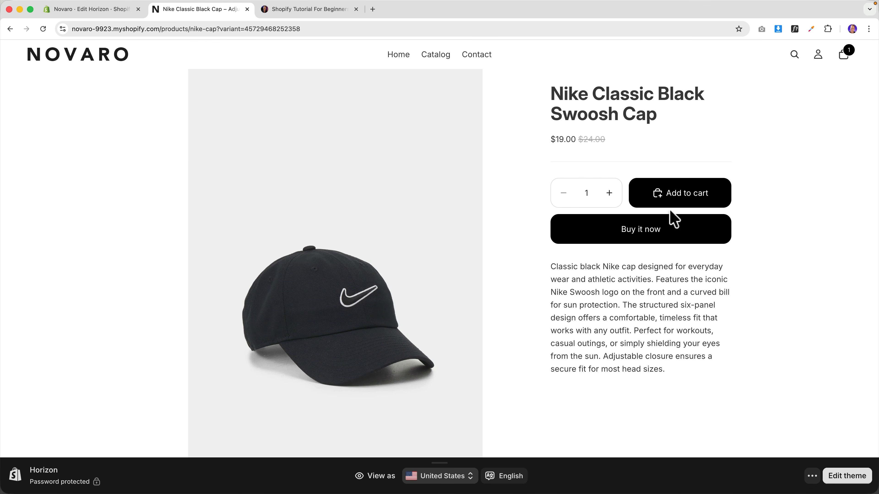
scroll(637, 279, "down", 10)
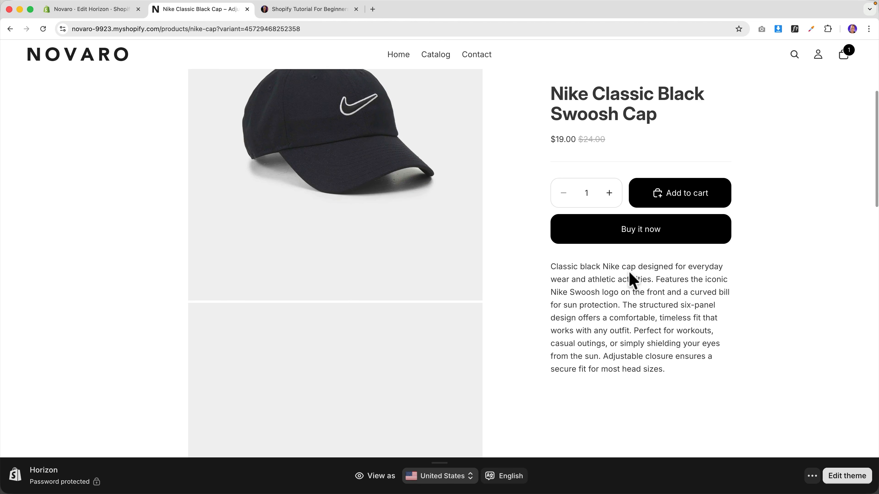
scroll(631, 280, "down", 15)
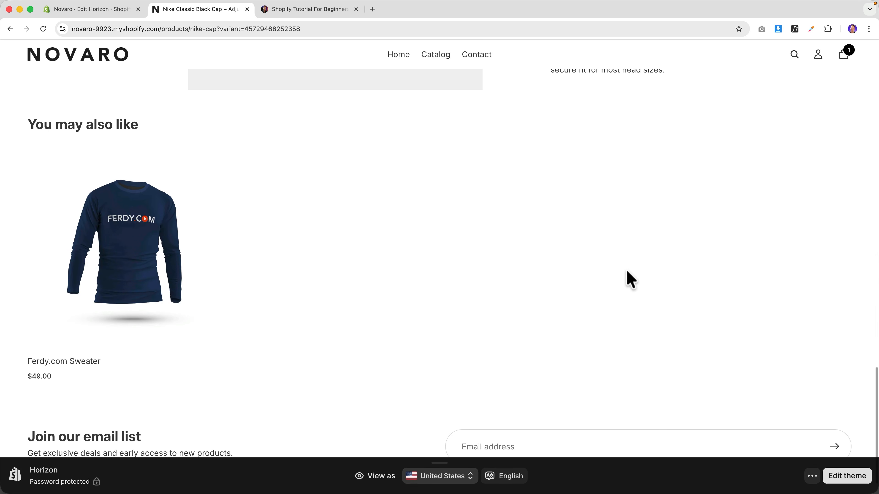
scroll(628, 274, "up", 2)
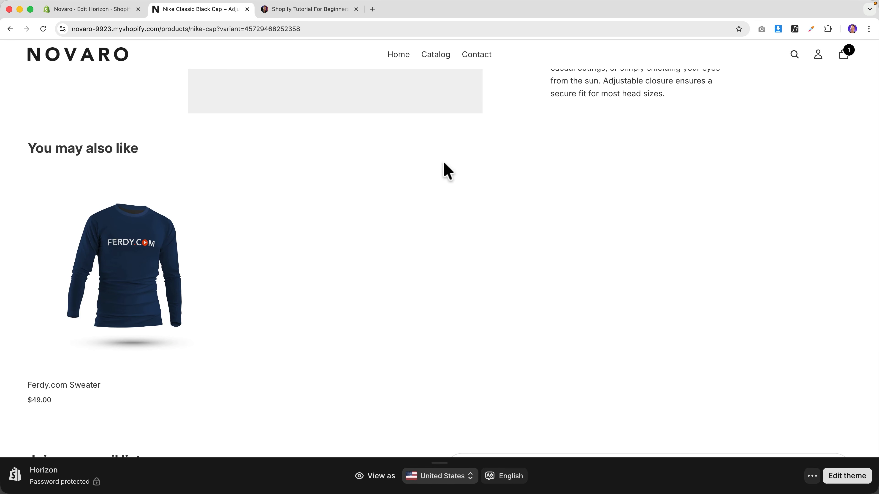
scroll(614, 288, "down", 3)
scroll(504, 271, "up", 14)
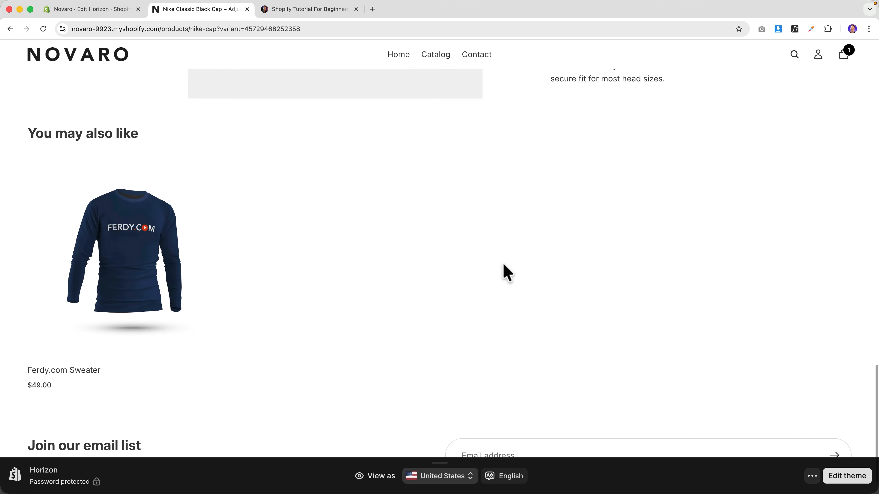
scroll(504, 264, "up", 20)
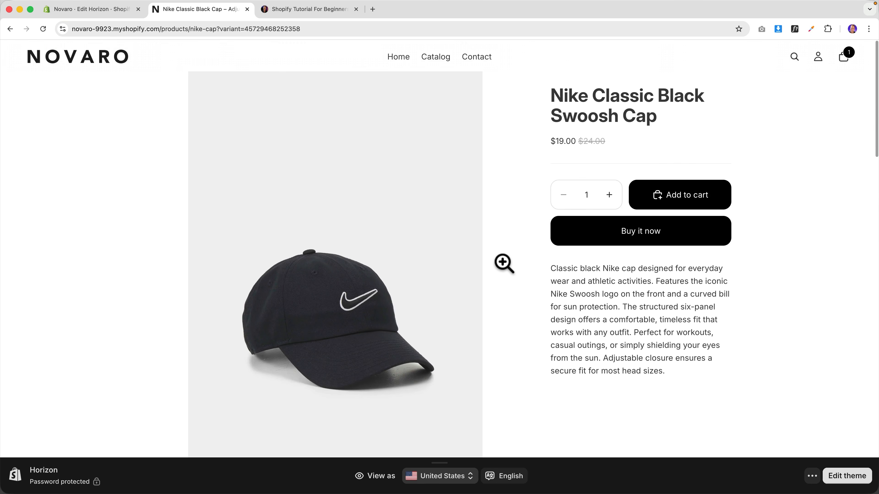
left_click(101, 14)
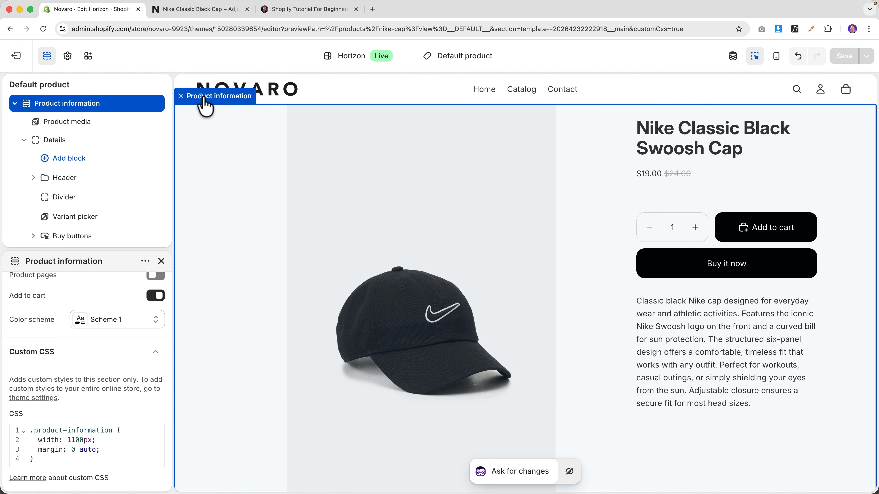
left_click(204, 100)
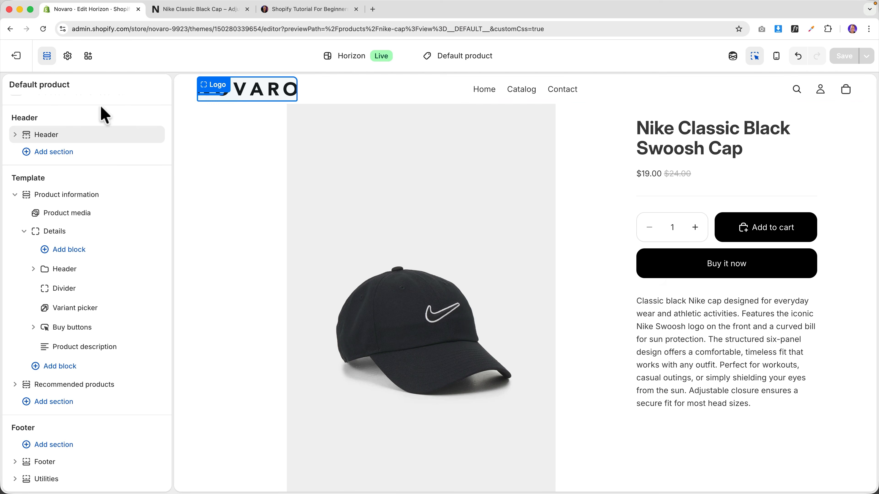
left_click(89, 115)
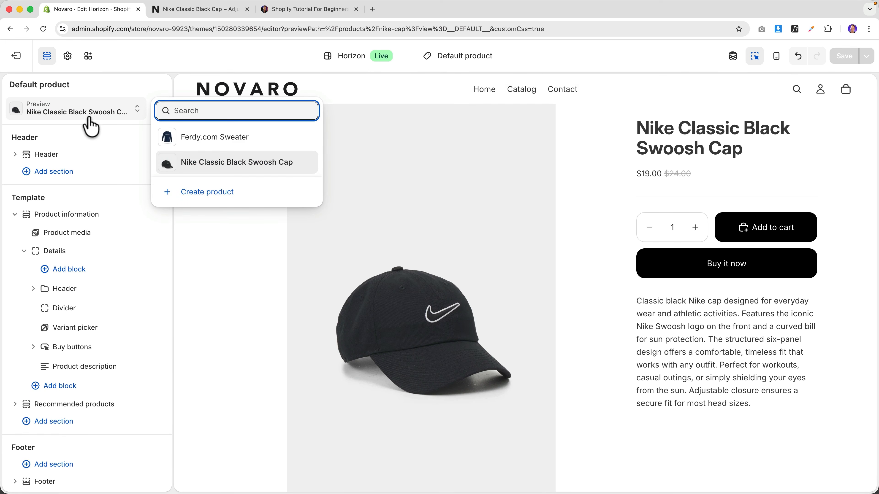
left_click(206, 141)
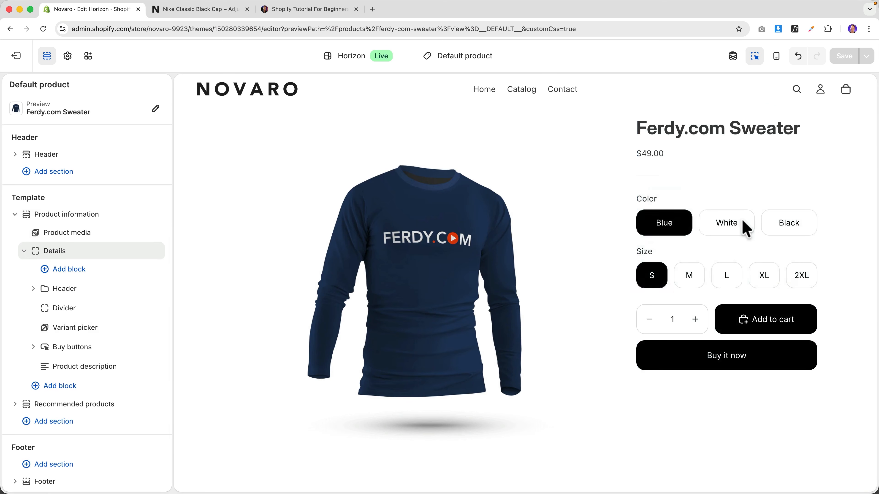
scroll(606, 246, "down", 5)
scroll(607, 246, "down", 10)
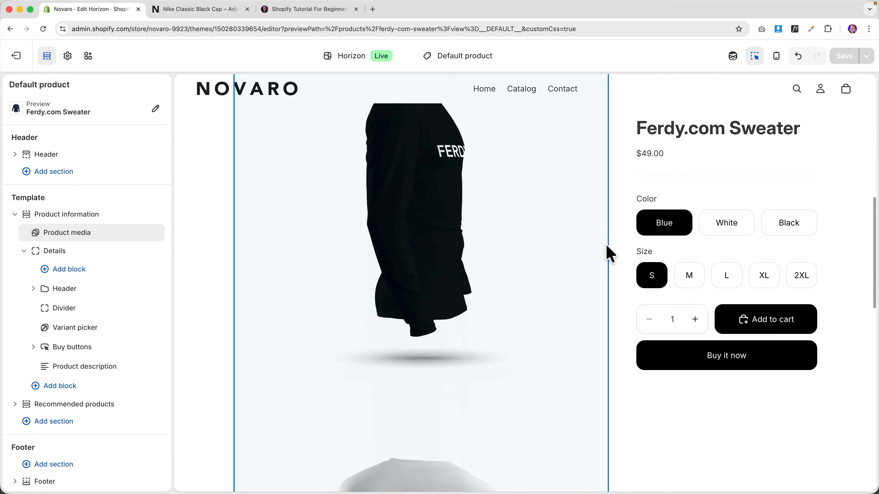
scroll(583, 266, "up", 10)
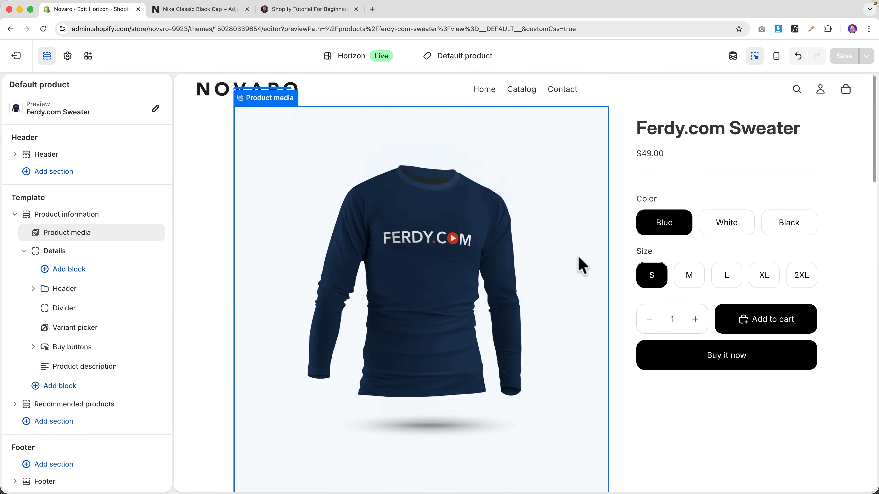
left_click(724, 232)
left_click(725, 231)
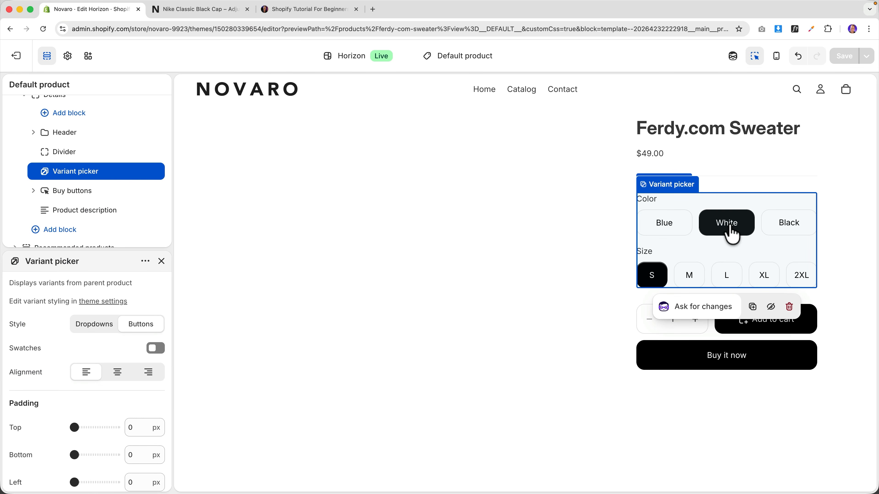
left_click(784, 235)
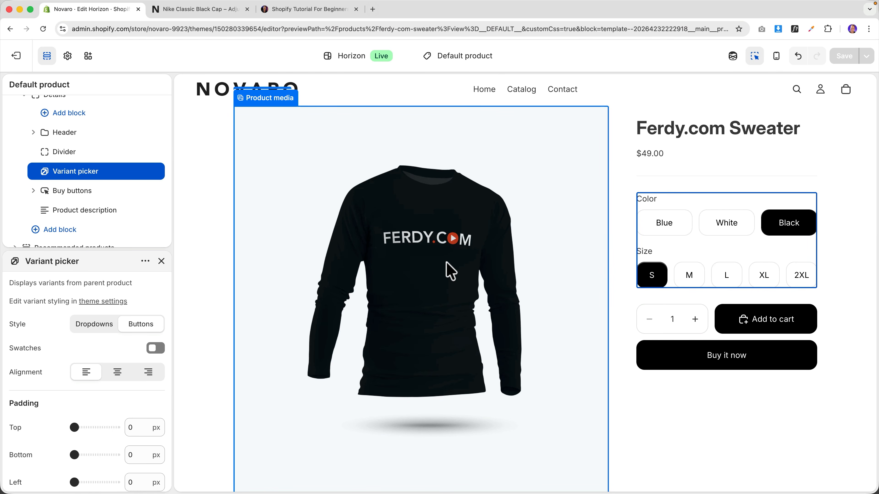
left_click(196, 10)
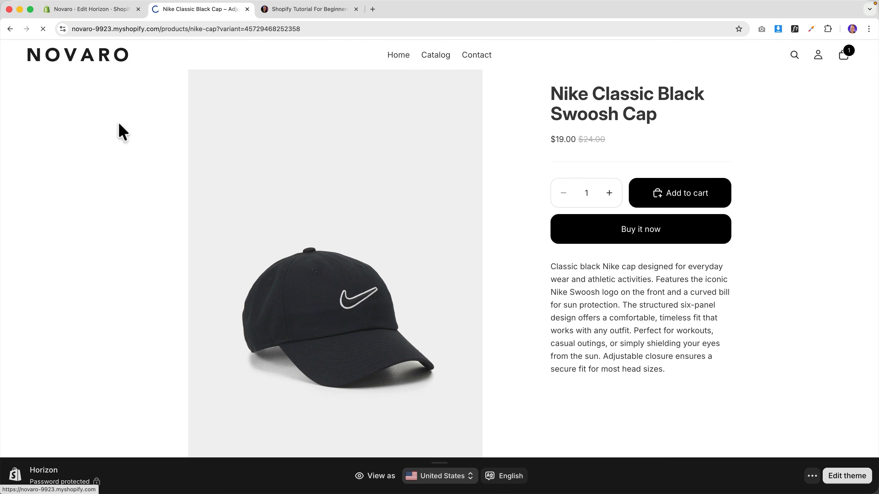
scroll(229, 216, "down", 5)
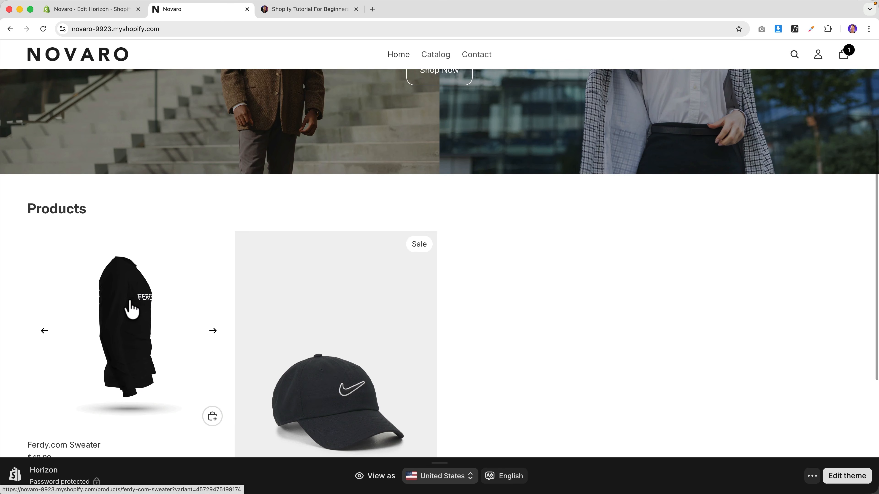
left_click(131, 309)
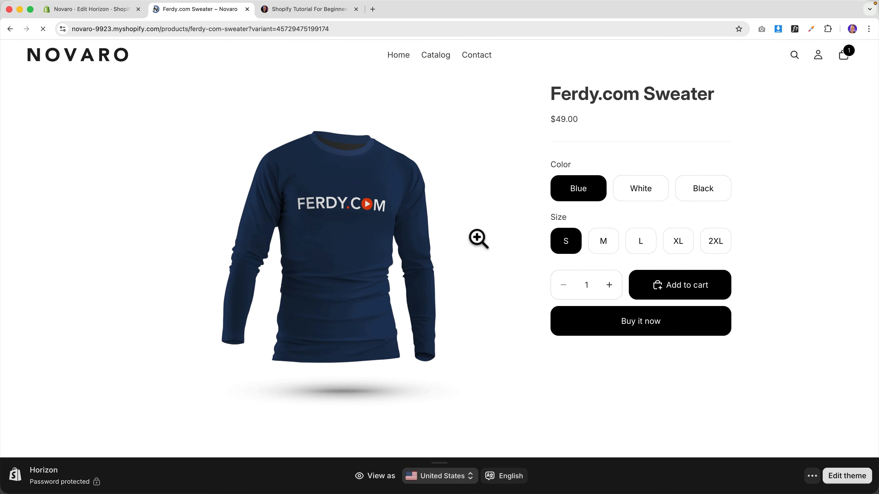
left_click(647, 200)
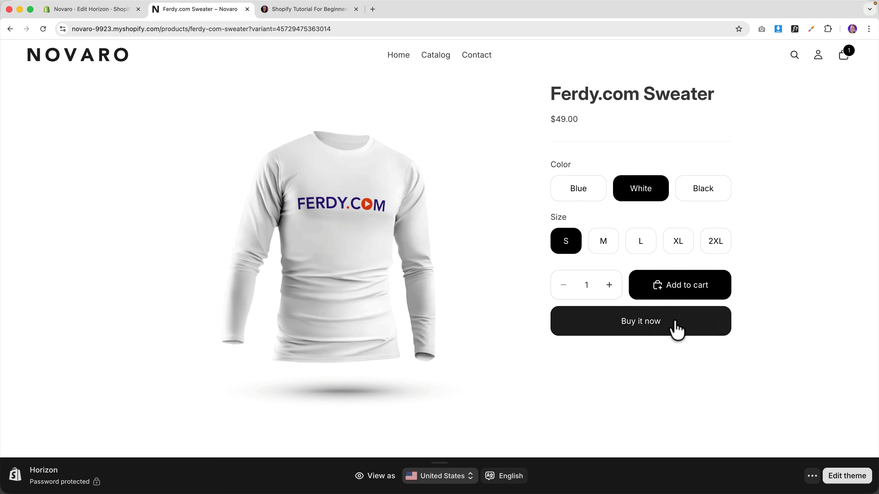
left_click(94, 11)
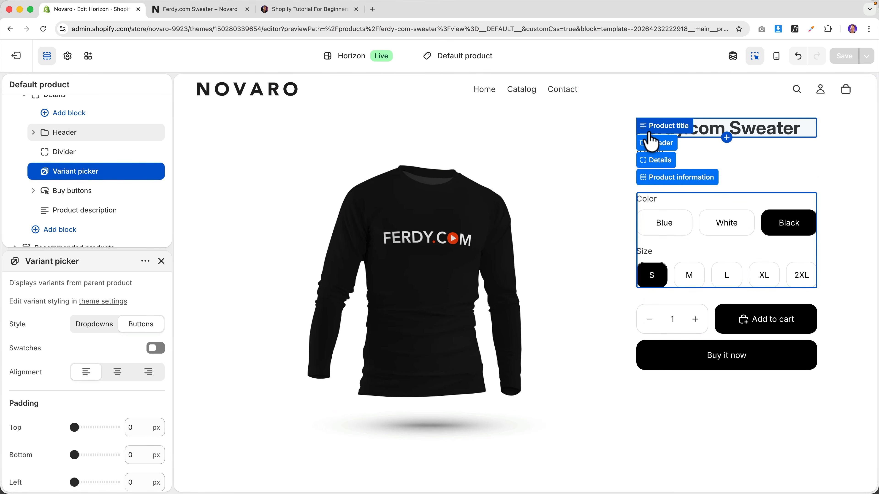
- Remove the Divider block beneath the sweater's price
scroll(43, 129, "up", 3)
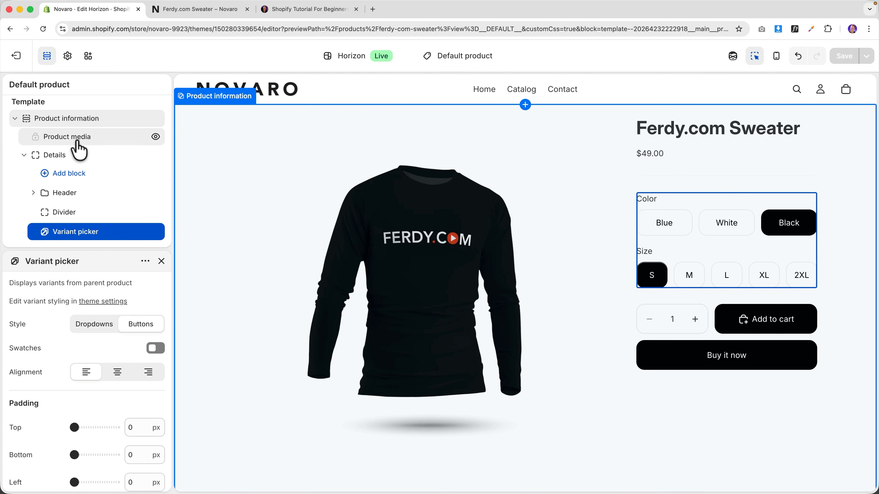
scroll(81, 157, "down", 2)
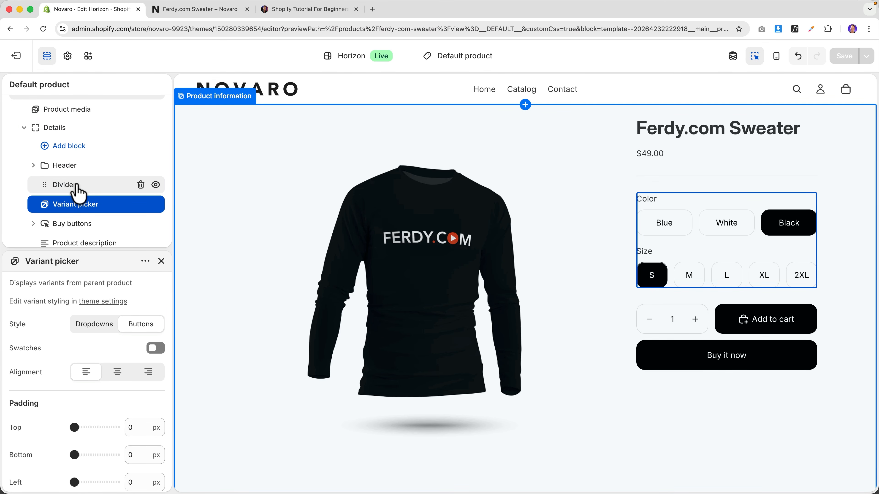
left_click(77, 187)
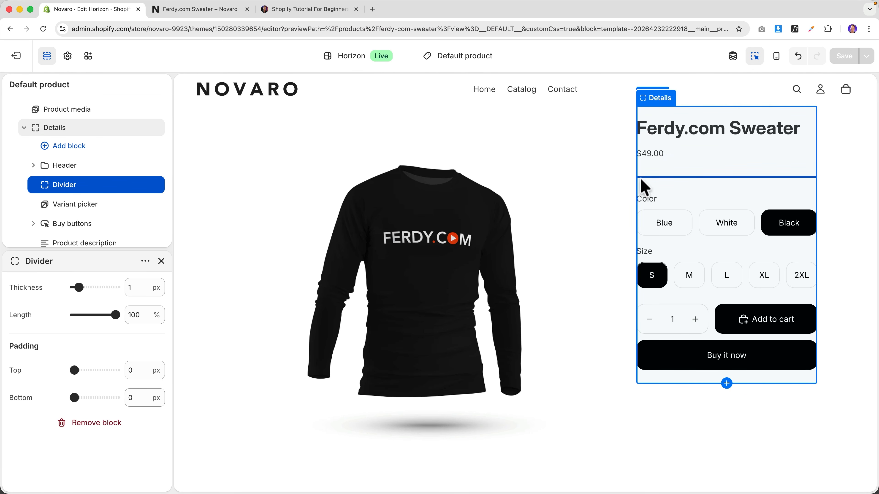
left_click(140, 187)
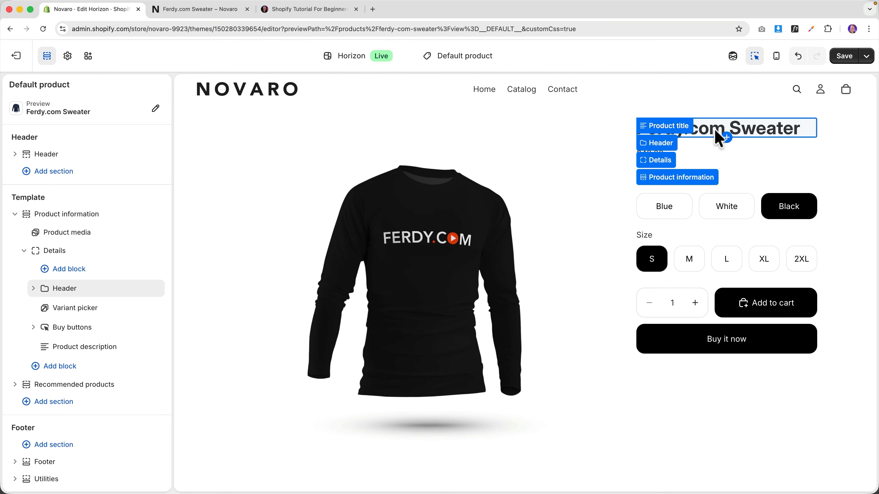
- Step through Product title, Price and Buy buttons to the Recommended products section settings
left_click(647, 132)
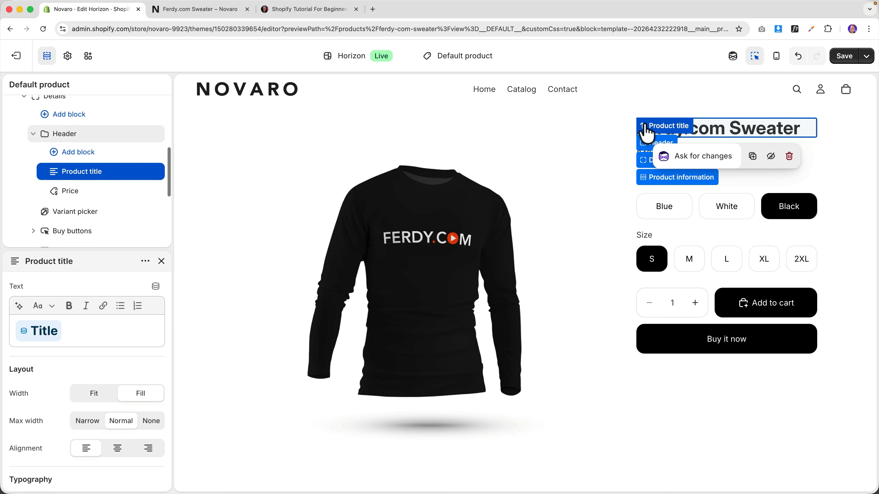
left_click(80, 200)
scroll(57, 367, "down", 5)
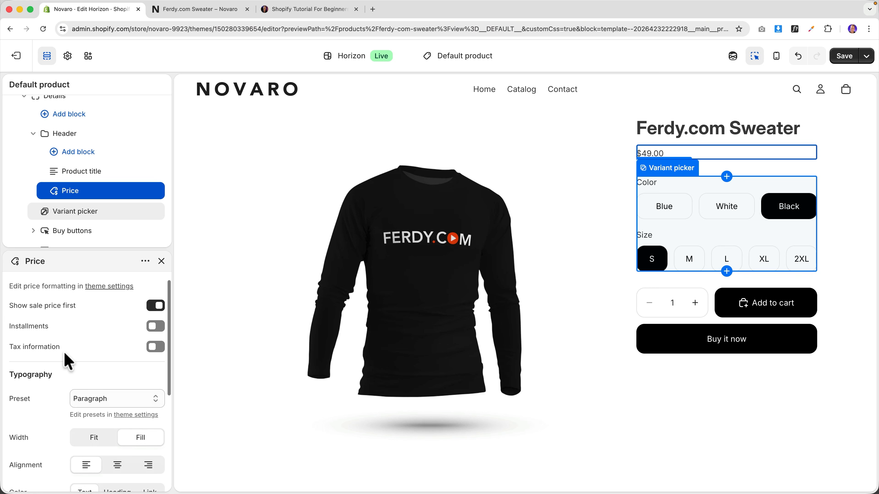
scroll(55, 350, "up", 5)
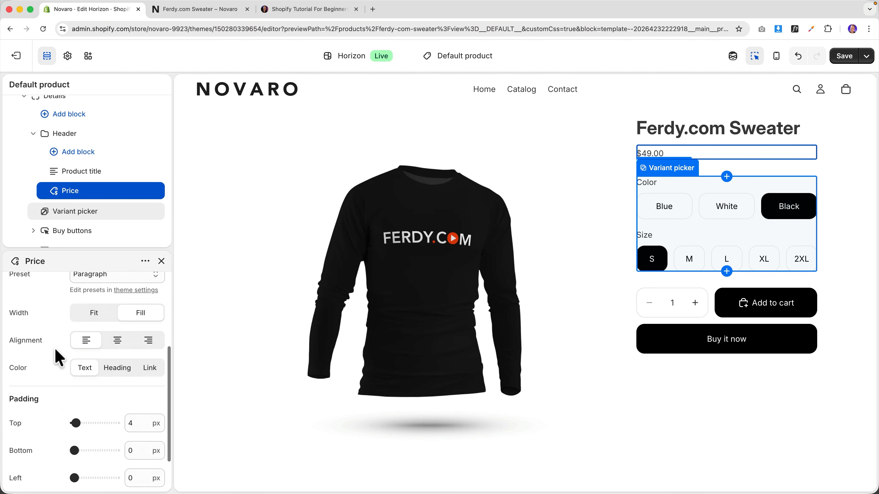
scroll(103, 191, "down", 3)
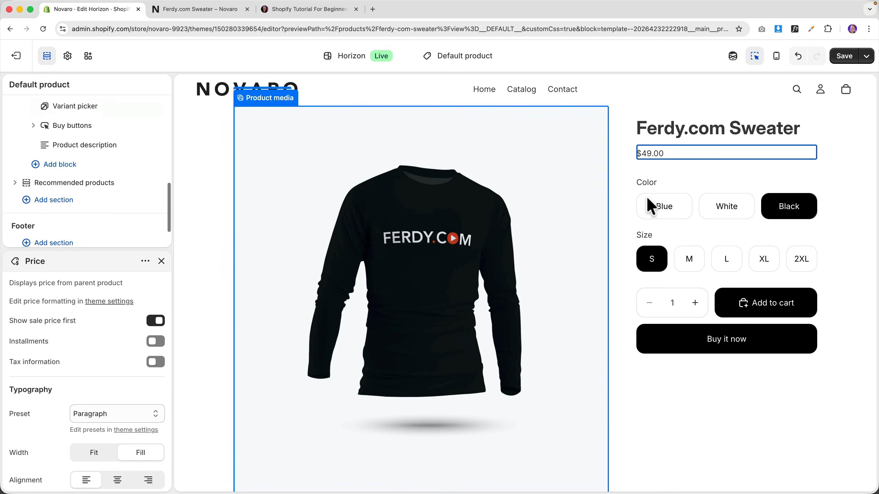
scroll(75, 196, "up", 3)
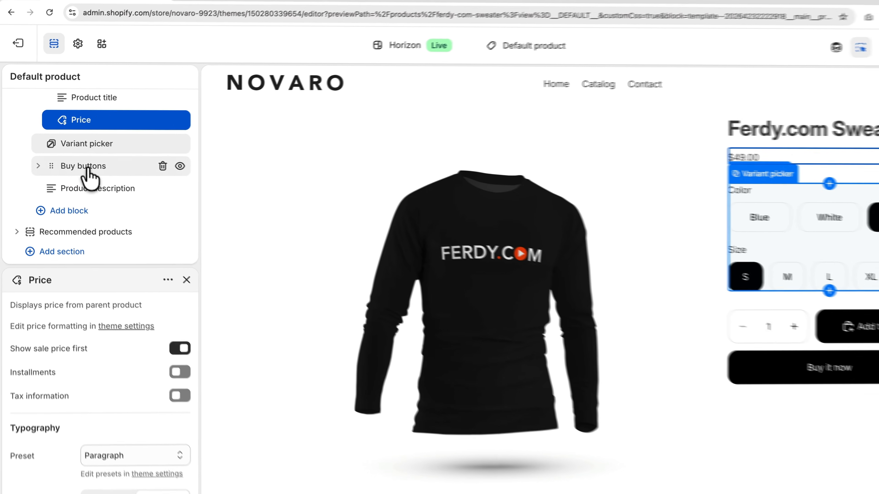
left_click(76, 164)
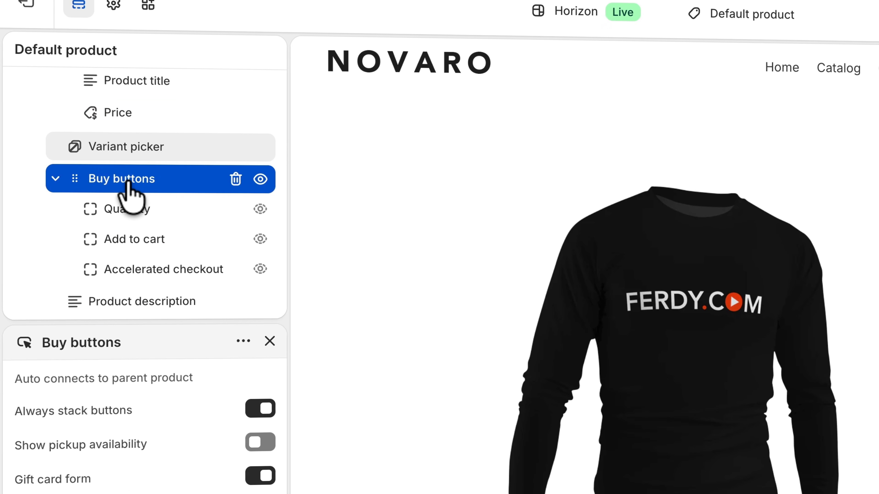
scroll(115, 222, "down", 3)
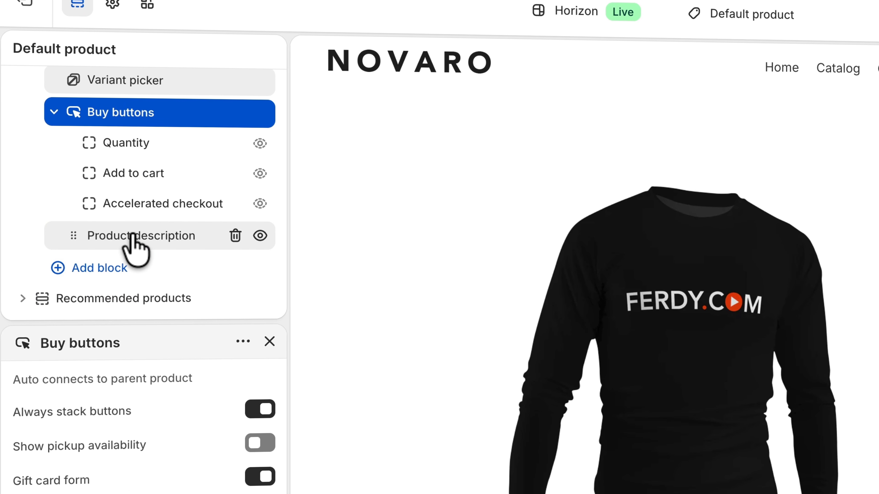
scroll(135, 246, "down", 2)
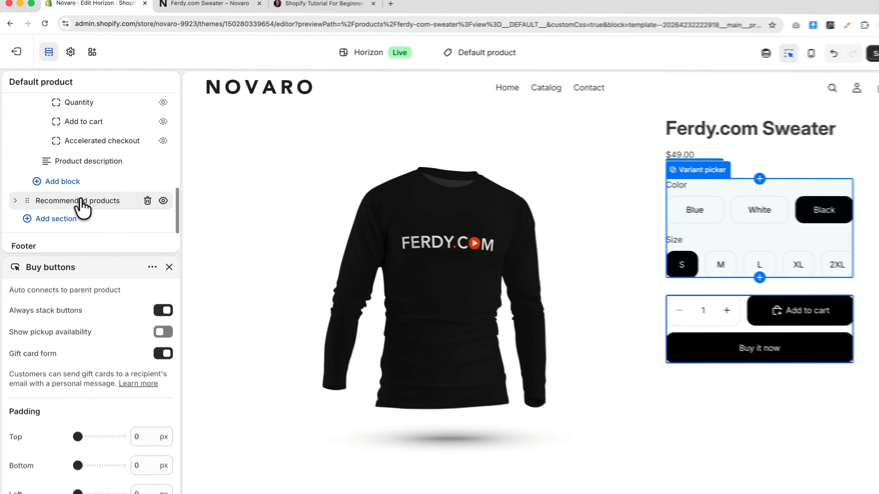
left_click(116, 228)
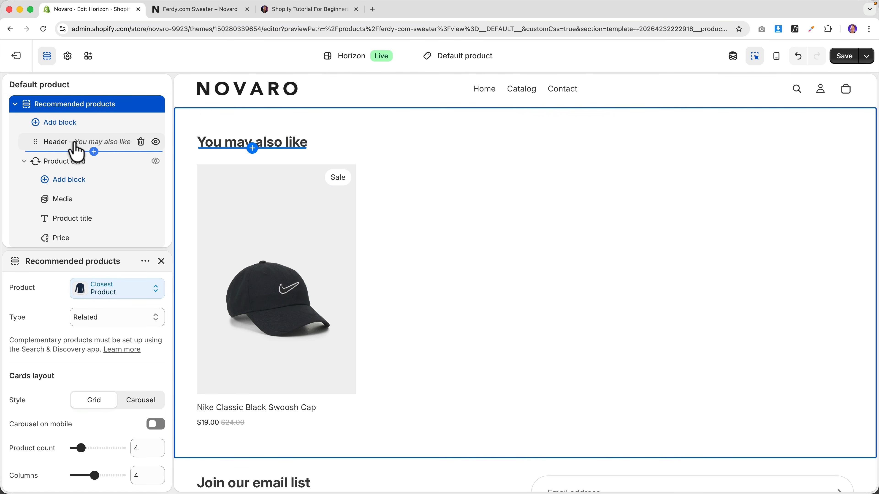
- Toggle the 'You may also like' heading's visibility and retype it as 'Related Products'
left_click(156, 143)
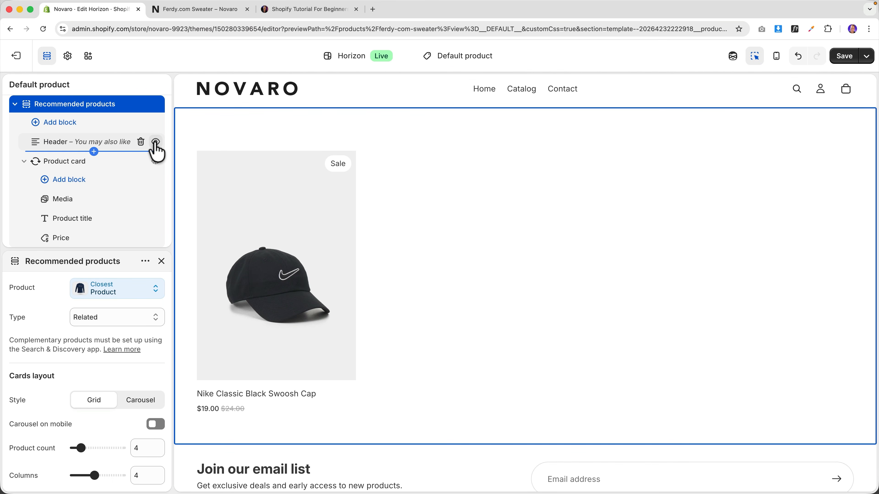
left_click(155, 143)
left_click(229, 144)
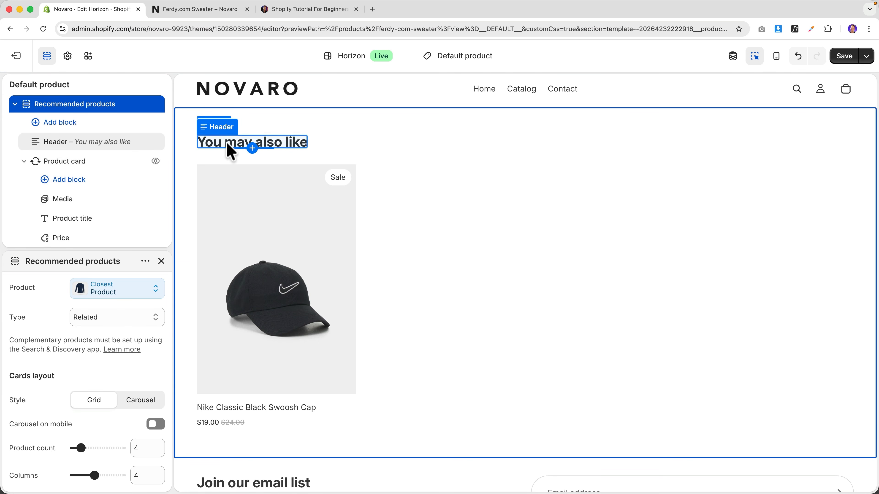
triple_click(226, 142)
type("R")
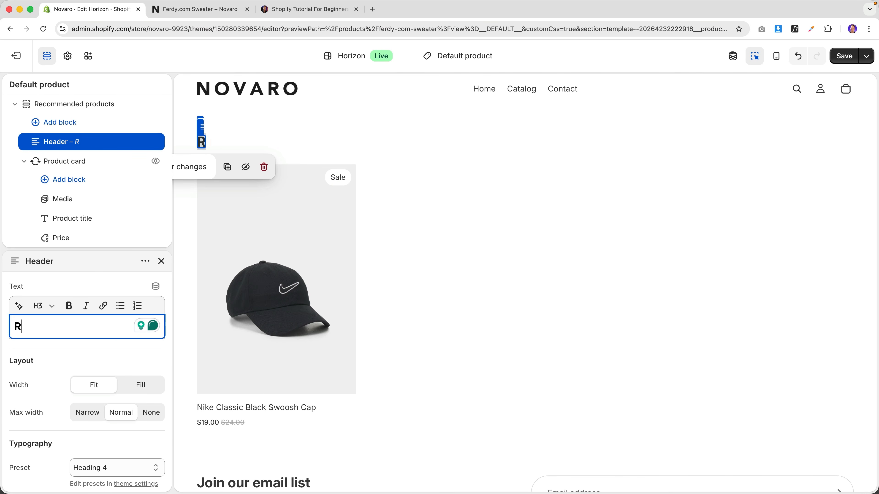
type("elated Prodcut")
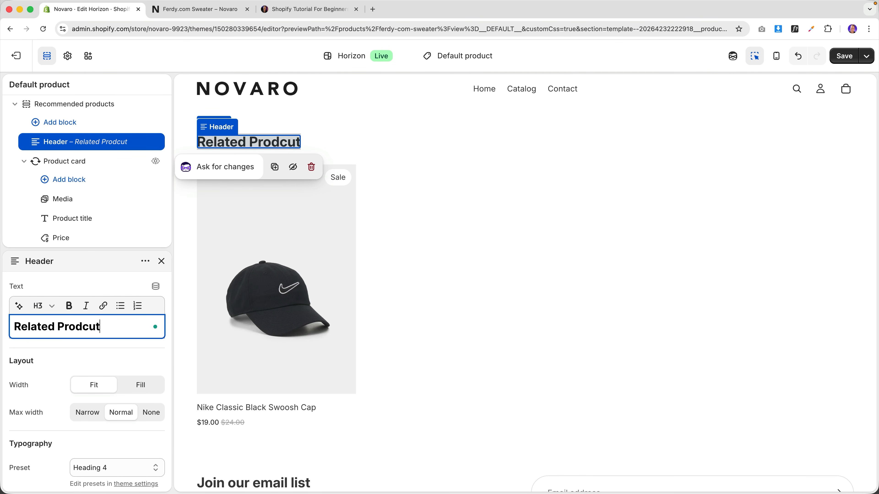
key("BackSpace")
key("BackSpace")
key("BackSpace")
type("utcs")
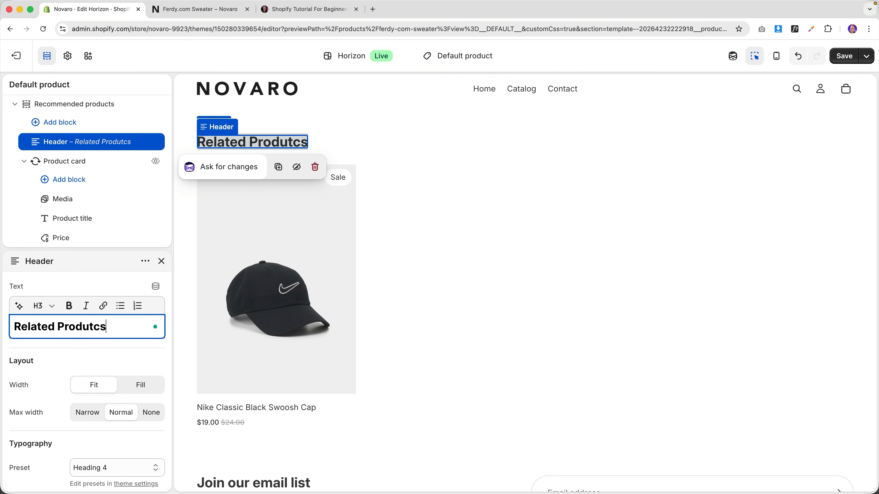
key("BackSpace")
key("BackSpace")
key("BackSpace")
type("cts")
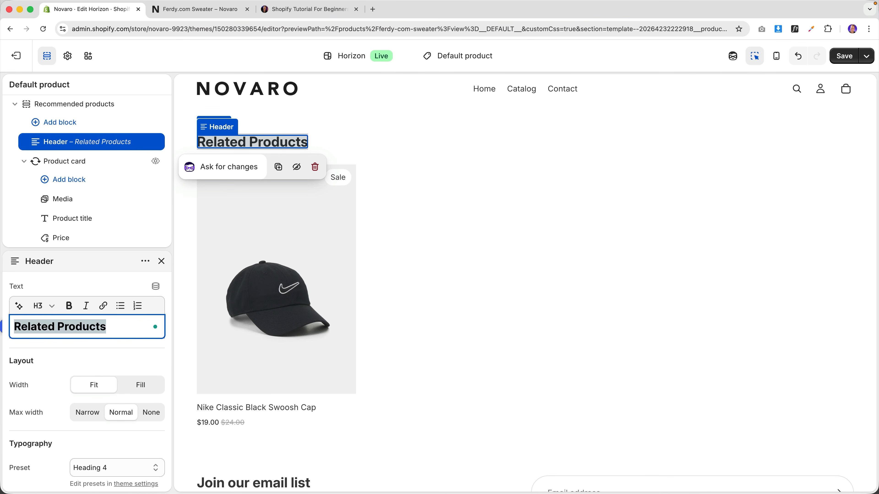
- Undo the rename to restore 'You may also like' and open the $49.00 price settings
left_click(399, 138)
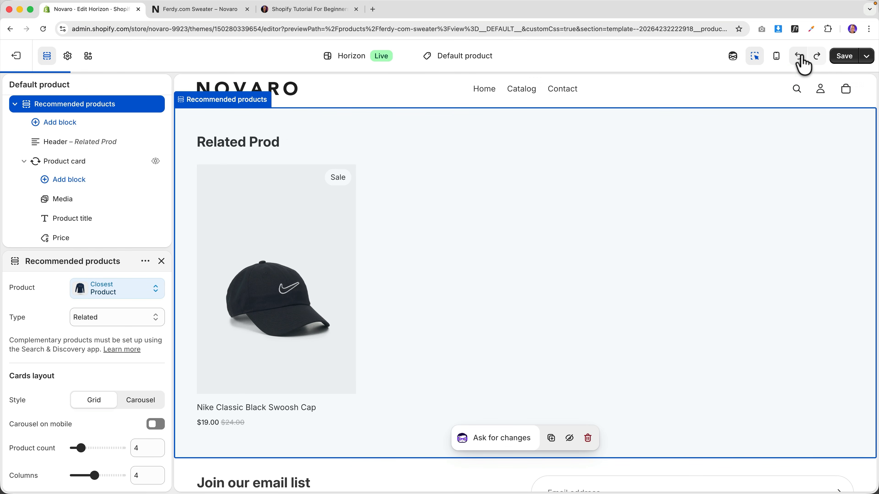
left_click(804, 64)
scroll(490, 273, "up", 3)
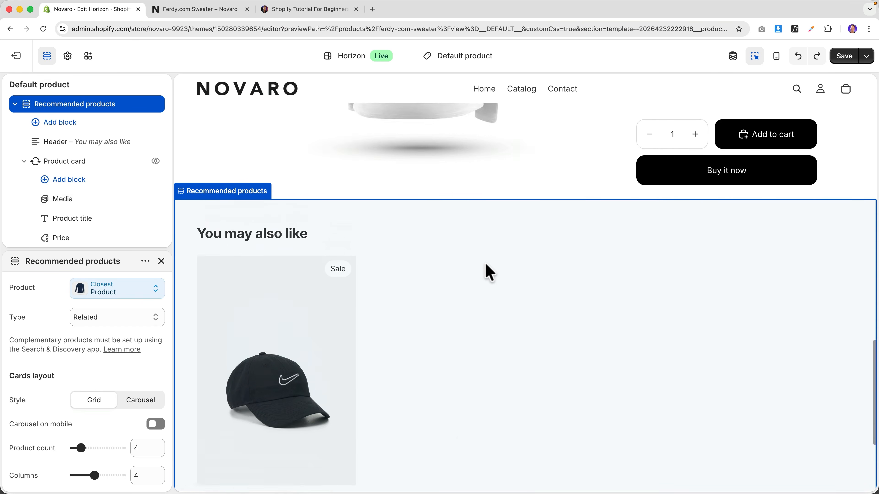
scroll(486, 264, "up", 15)
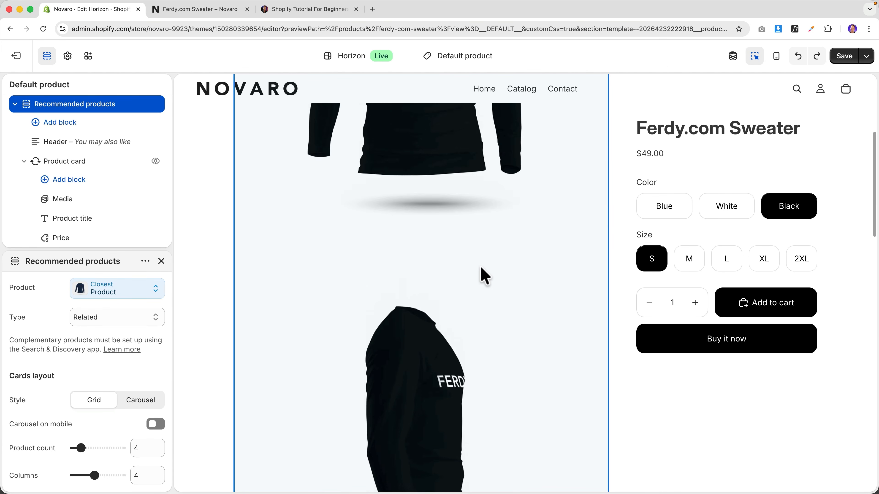
scroll(486, 276, "up", 5)
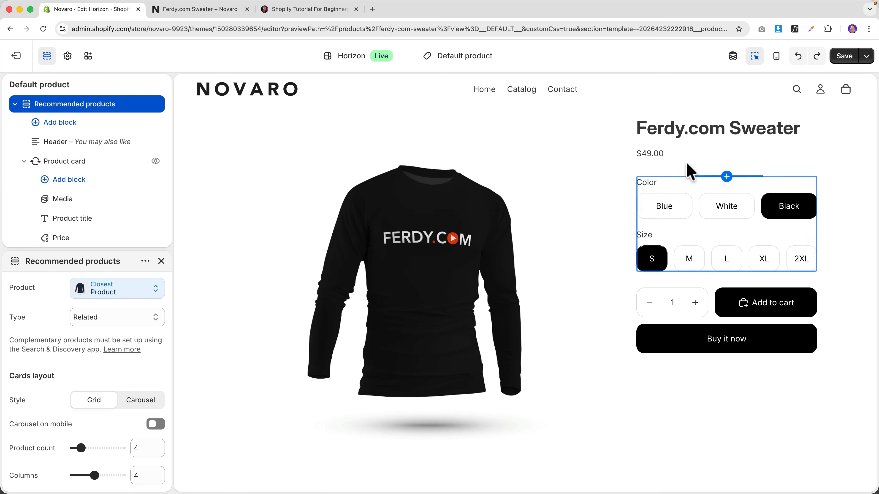
left_click(654, 162)
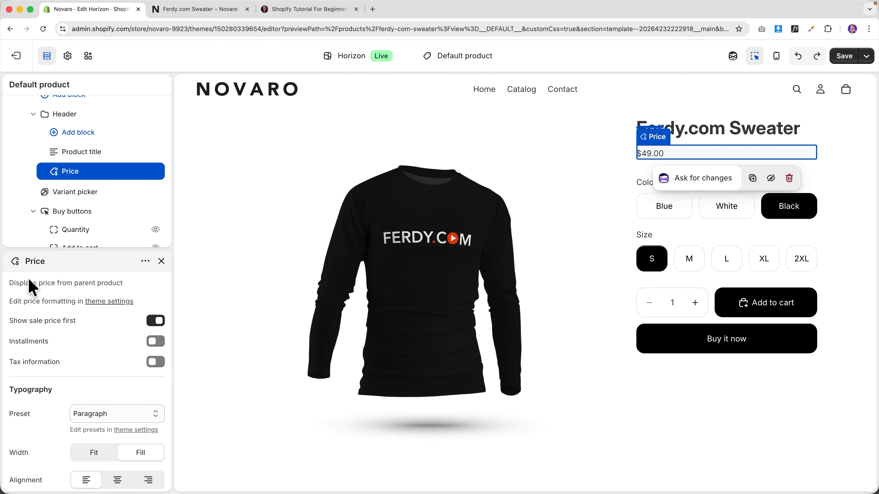
- Give the price the Heading 4 preset with left alignment, save, and view the storefront page
scroll(56, 327, "down", 1)
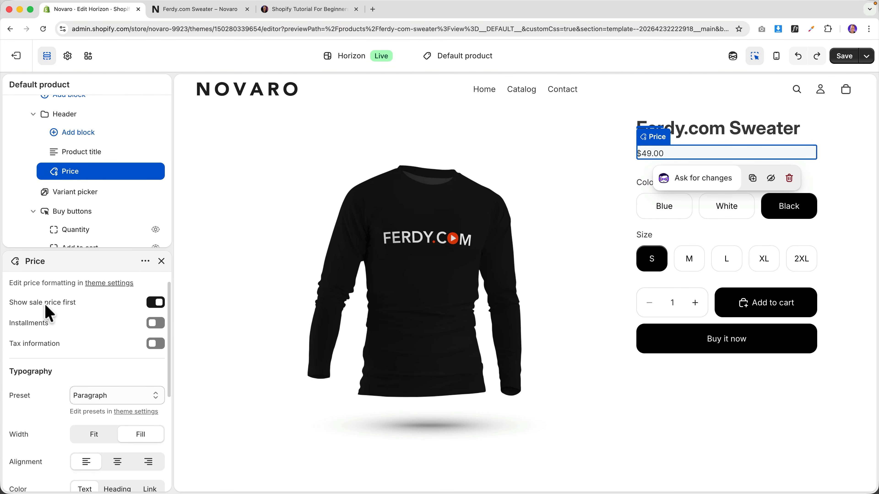
scroll(73, 334, "down", 5)
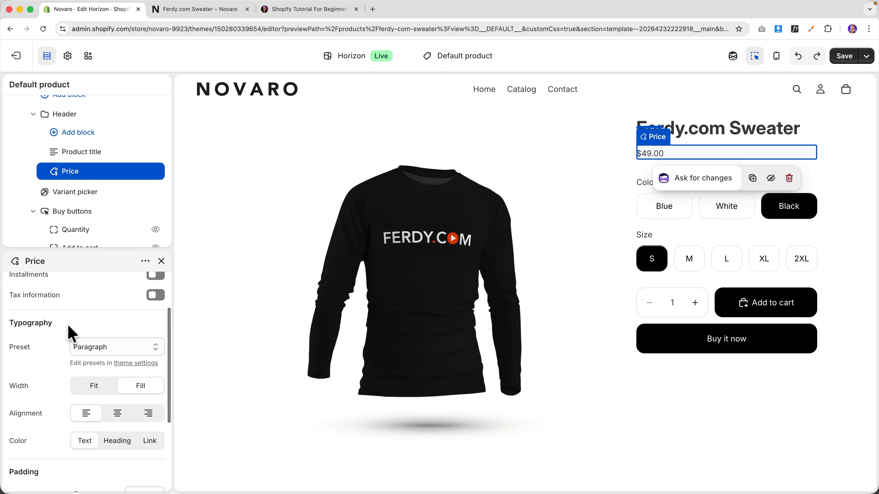
left_click(100, 304)
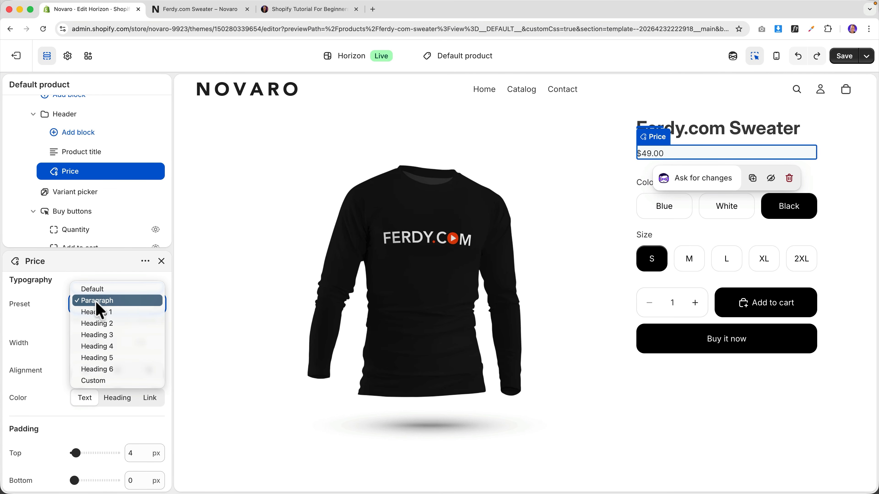
left_click(98, 322)
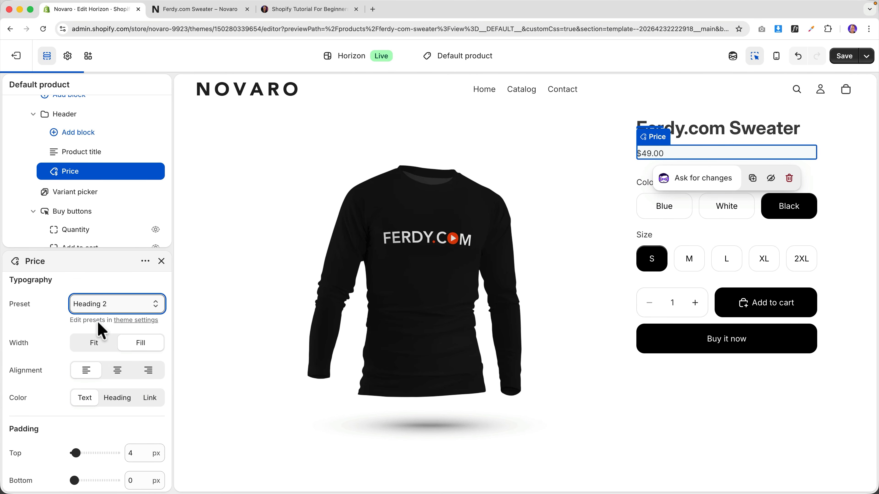
left_click(100, 307)
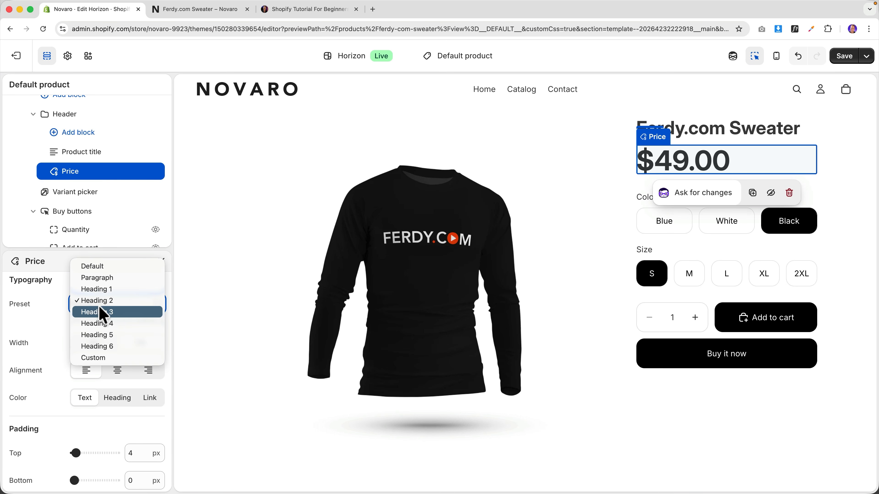
left_click(99, 324)
scroll(85, 354, "up", 2)
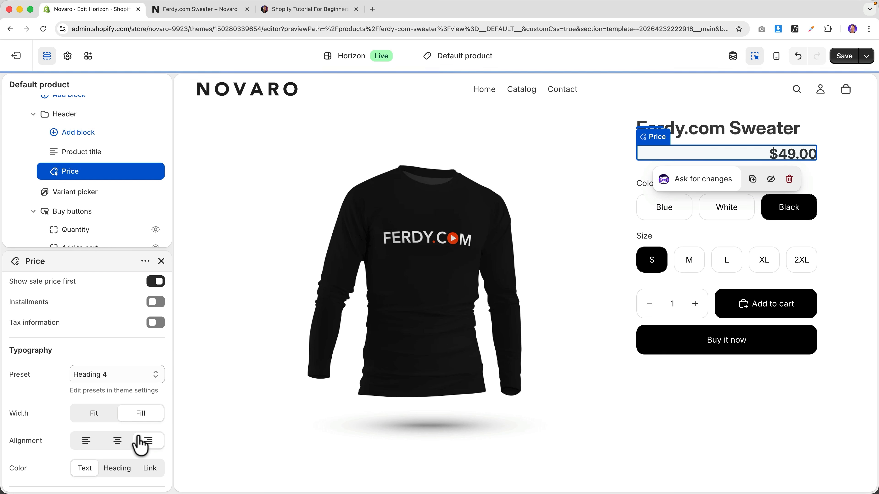
left_click(86, 442)
scroll(120, 357, "up", 2)
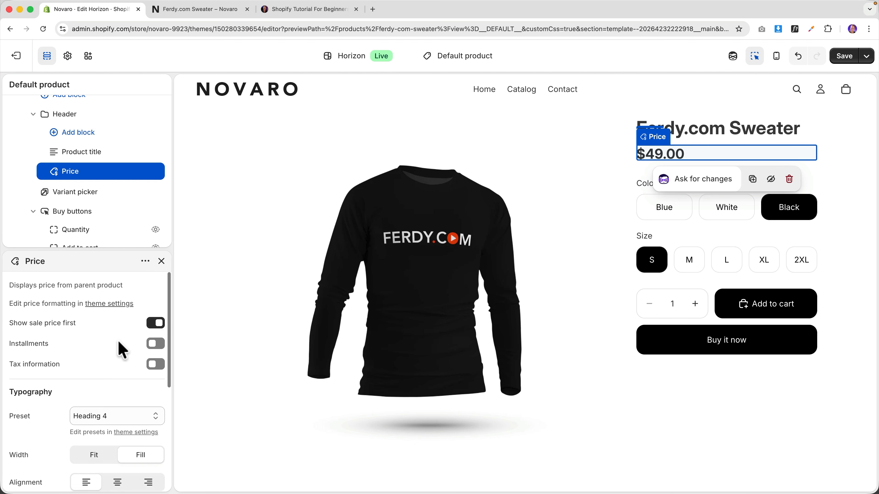
left_click(859, 57)
left_click(233, 12)
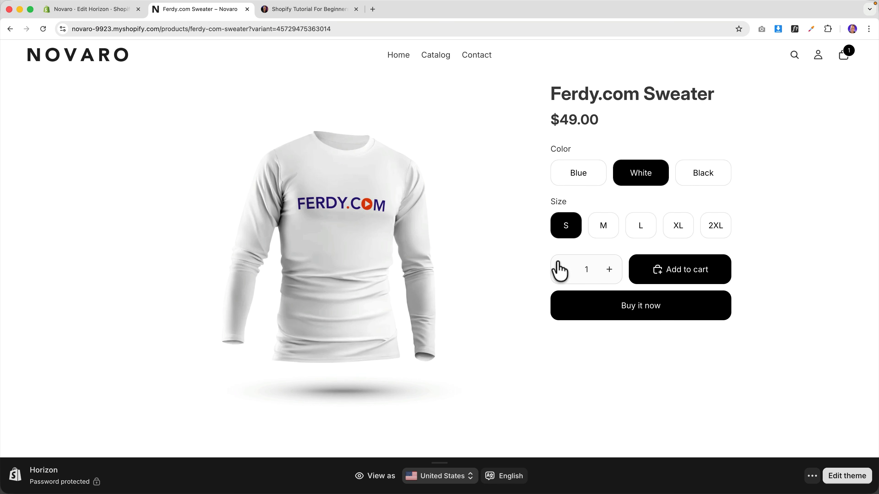
- Scroll the live sweater page down to the 'You may also like' recommendations, then return to the editor
scroll(560, 271, "down", 15)
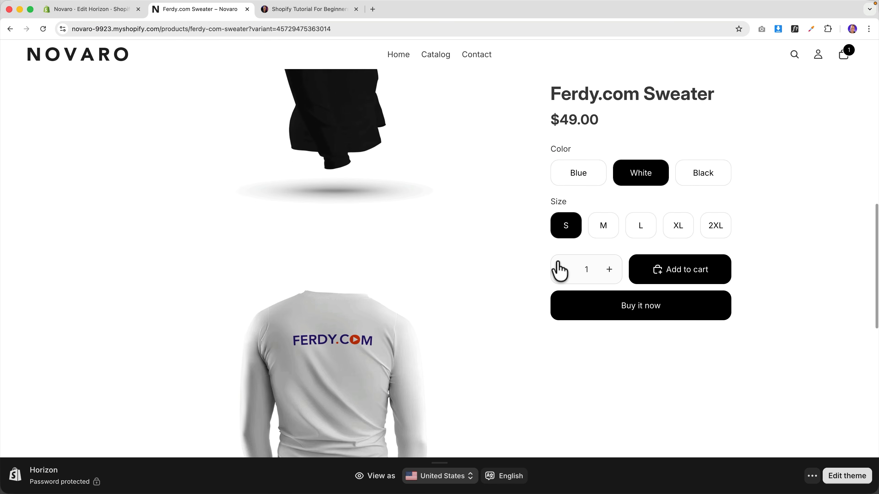
scroll(559, 263, "down", 15)
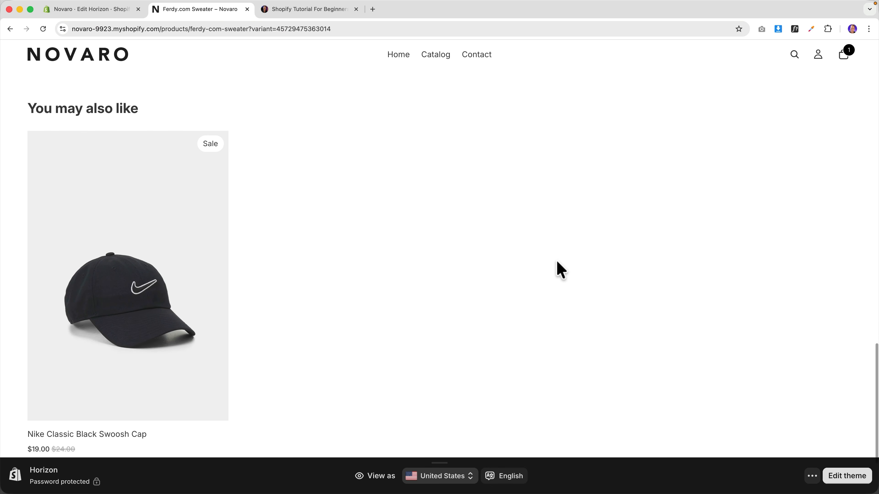
mouse_move(138, 205)
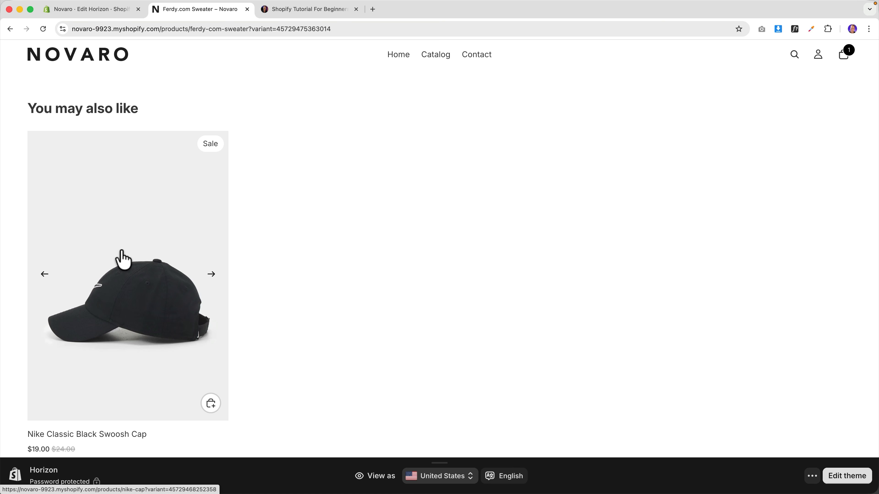
scroll(131, 256, "down", 3)
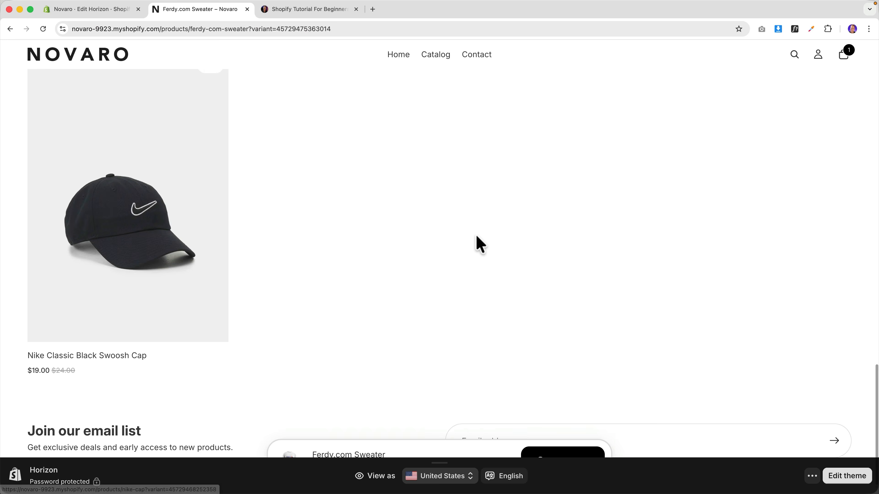
scroll(575, 273, "up", 15)
scroll(569, 271, "down", 1)
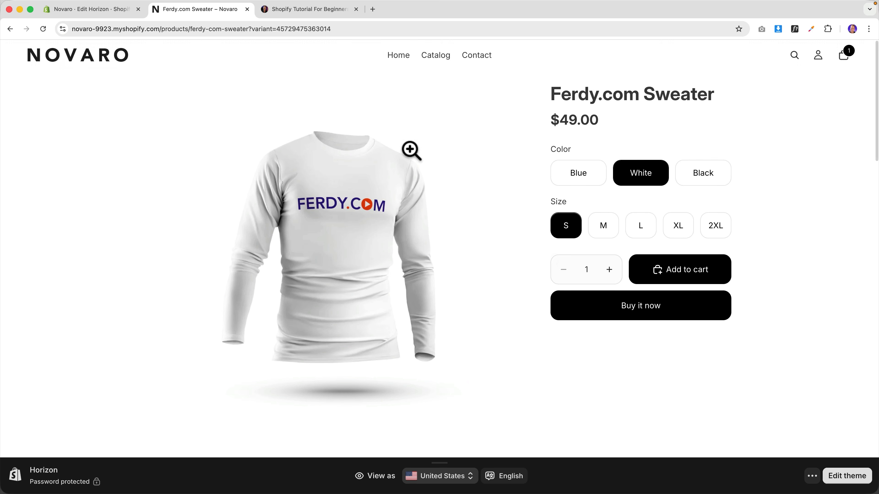
left_click(108, 14)
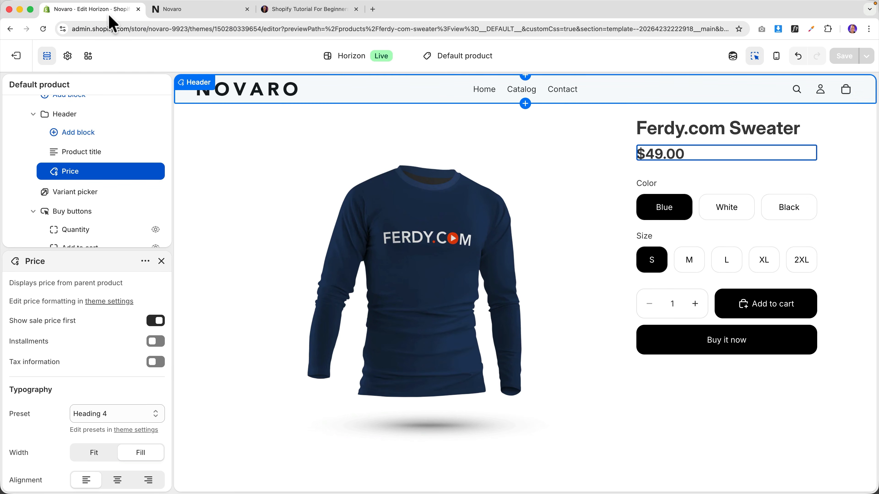
- Exit the theme editor and go via Products to the admin Collections list
left_click(19, 65)
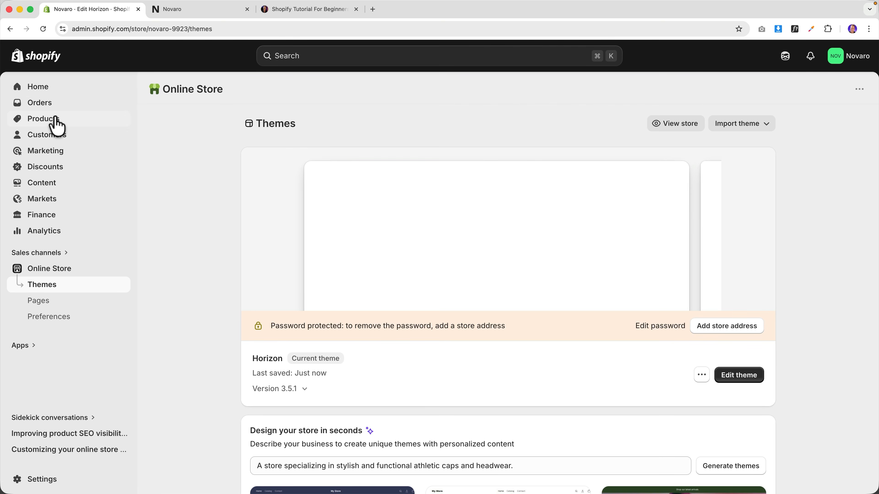
left_click(55, 123)
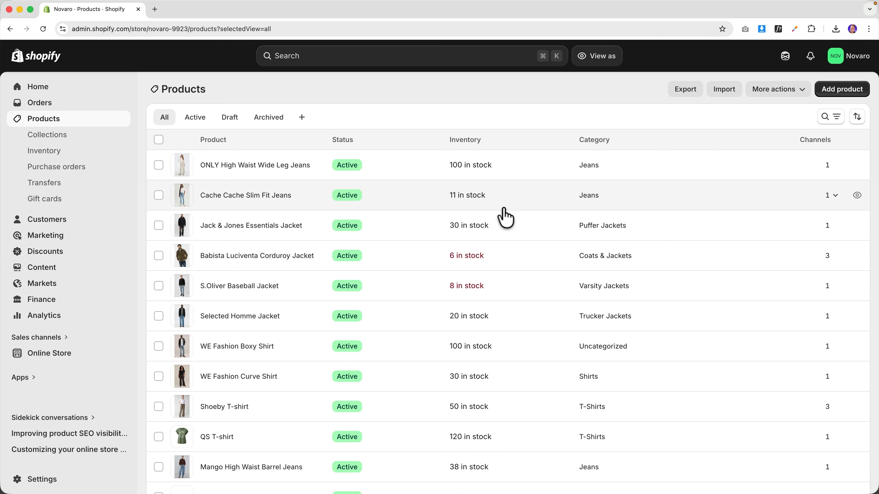
scroll(504, 216, "down", 2)
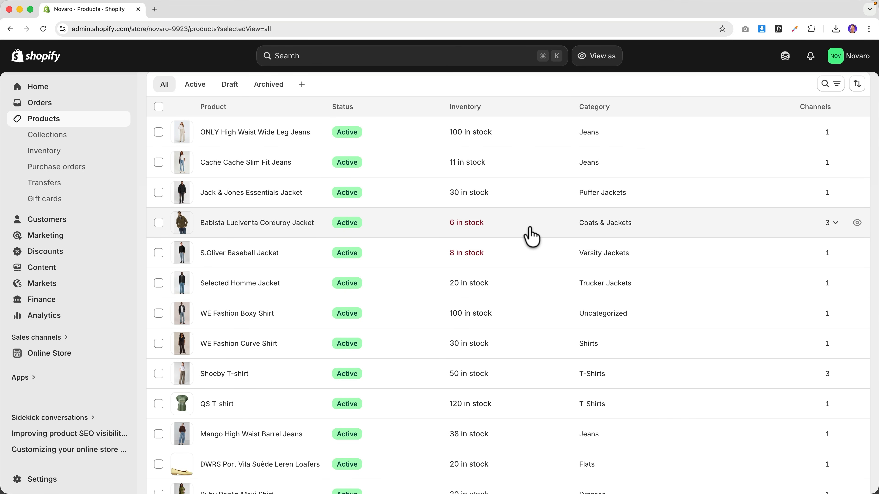
scroll(526, 235, "down", 2)
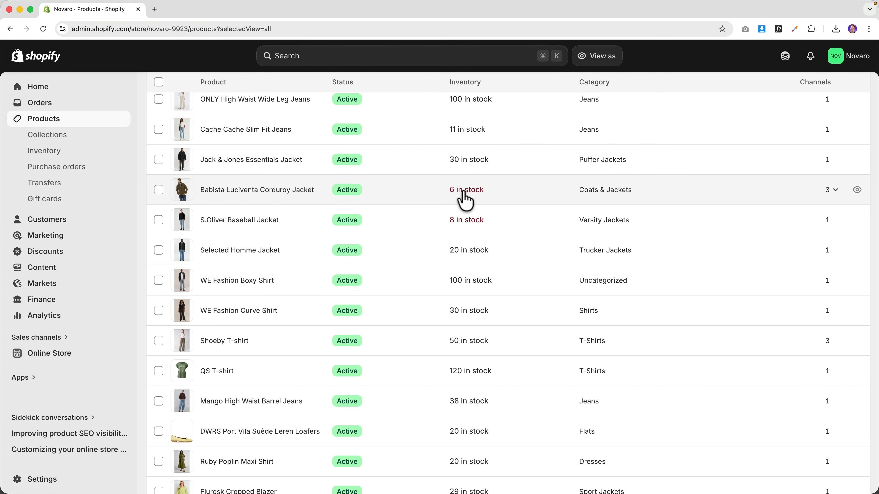
scroll(461, 193, "down", 10)
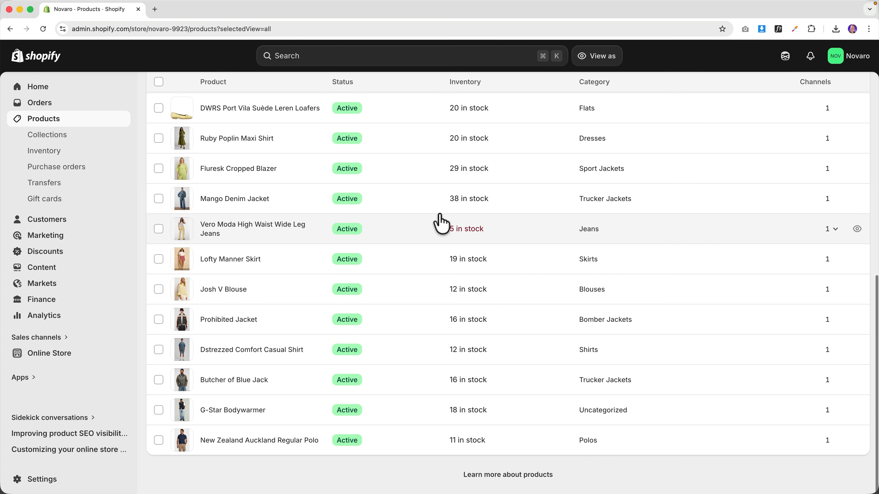
scroll(442, 223, "up", 12)
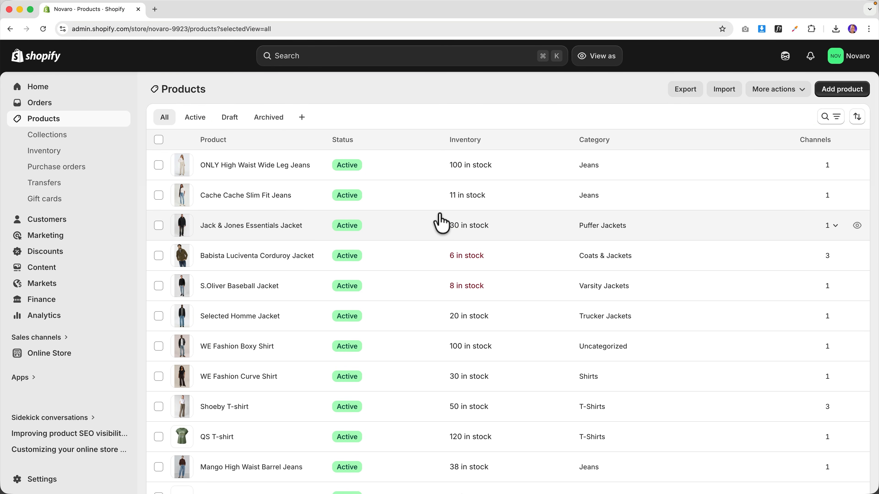
left_click(56, 138)
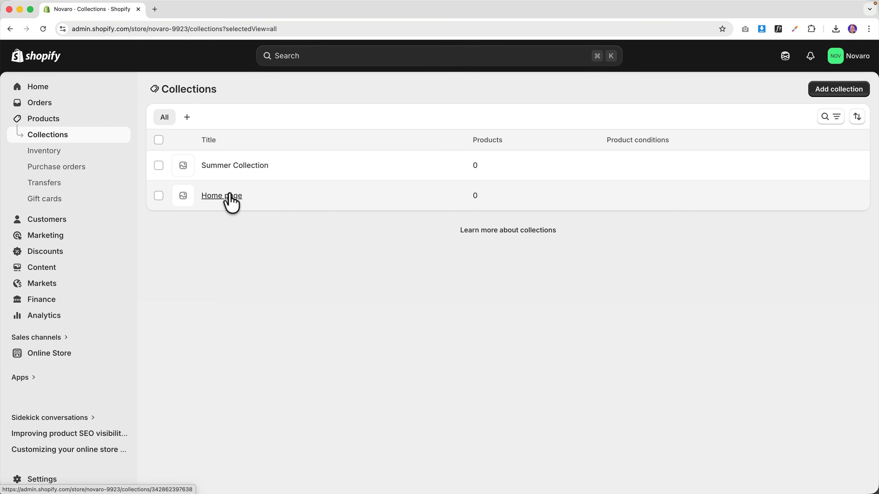
- Delete the Home page collection through More actions and confirm
left_click(158, 196)
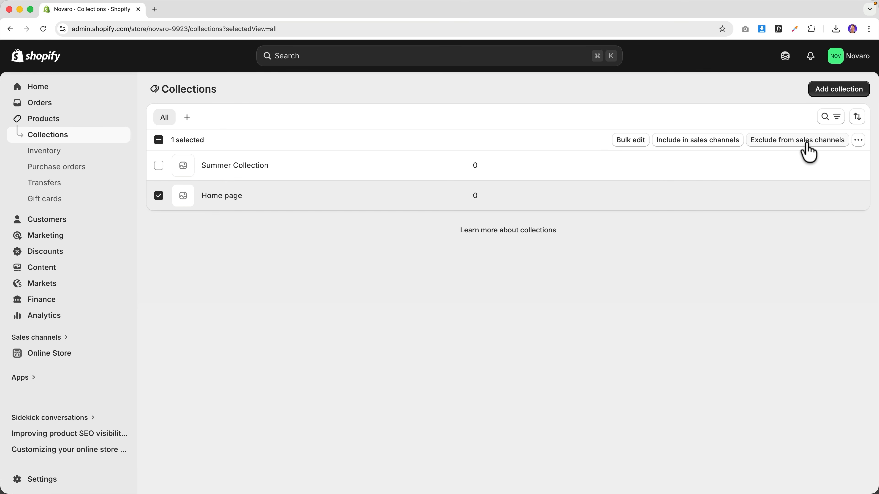
left_click(859, 142)
left_click(831, 165)
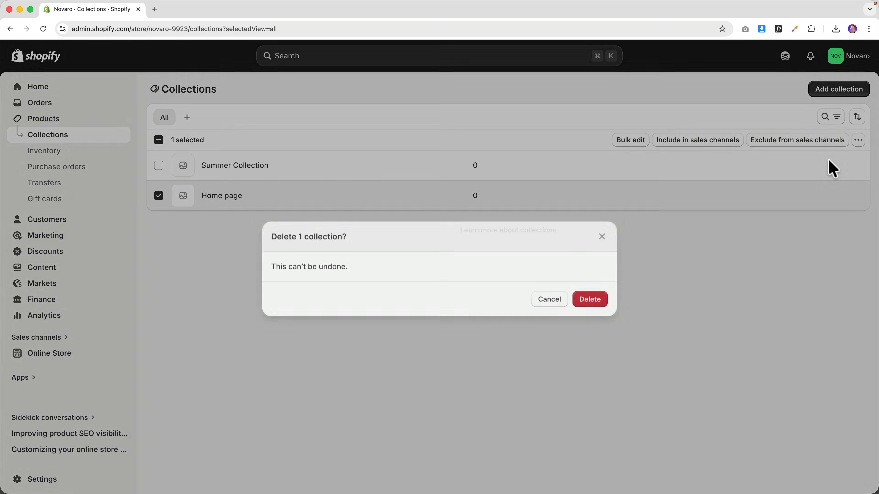
left_click(591, 299)
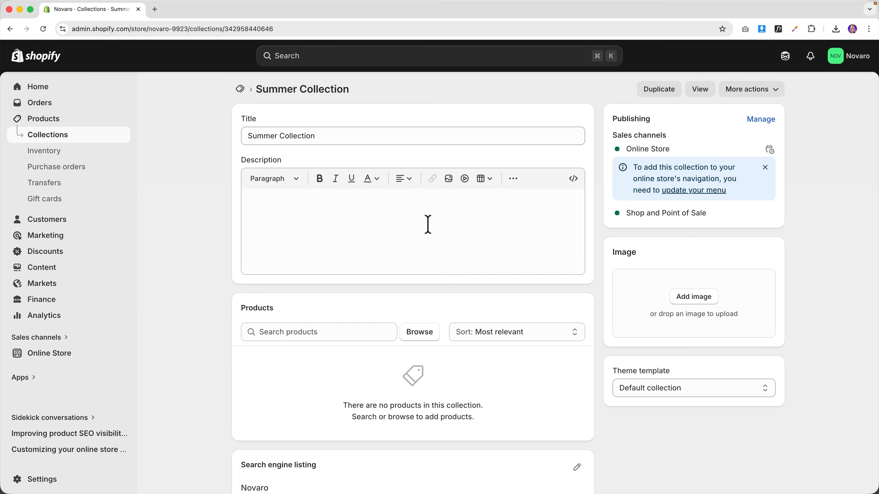
- Give Summer Collection the green cropped blazer photo as its image, then return to Collections
left_click(693, 297)
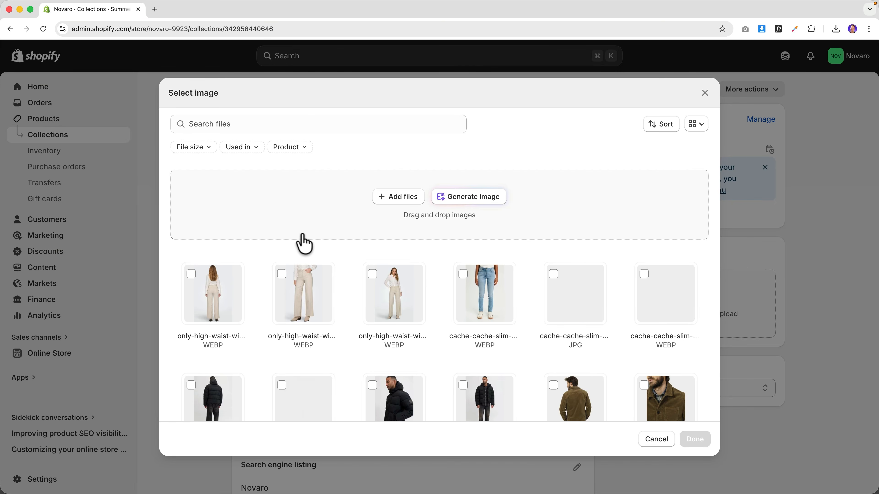
left_click(261, 124)
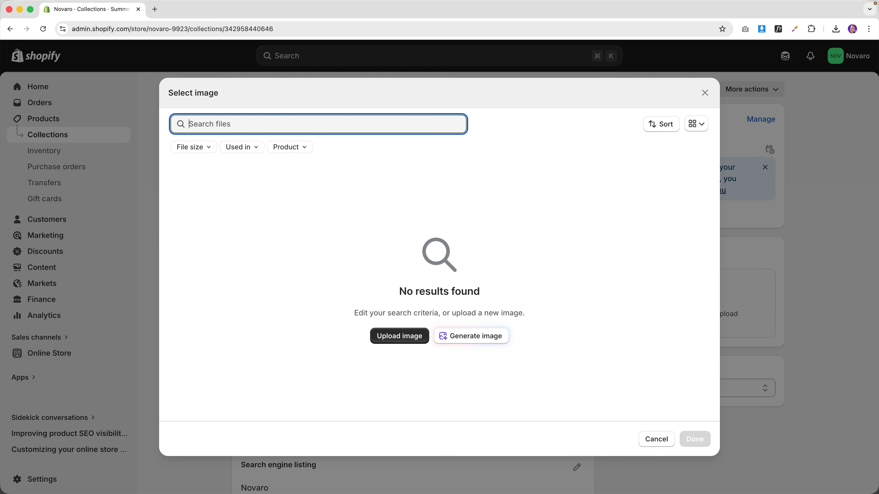
scroll(512, 315, "down", 7)
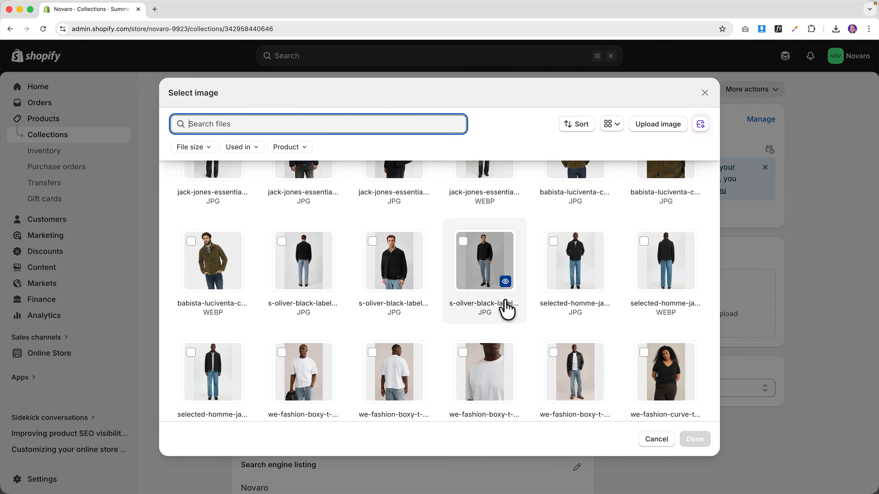
scroll(506, 308, "down", 10)
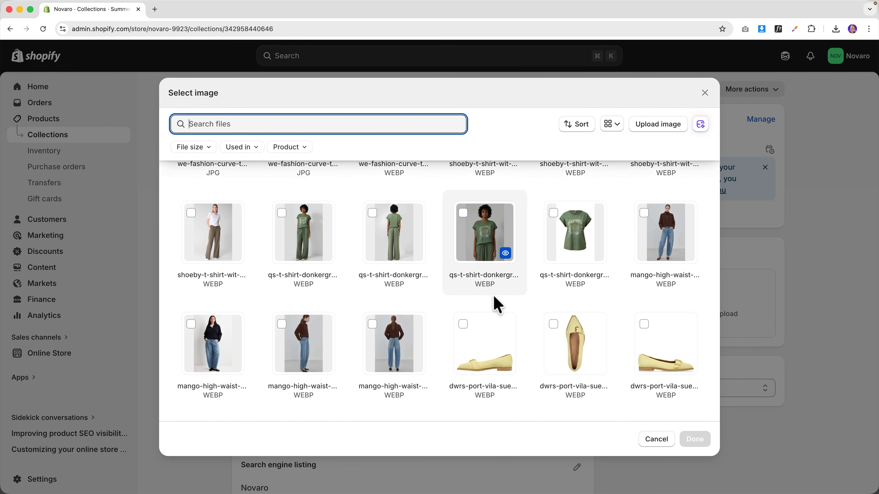
scroll(497, 305, "down", 6)
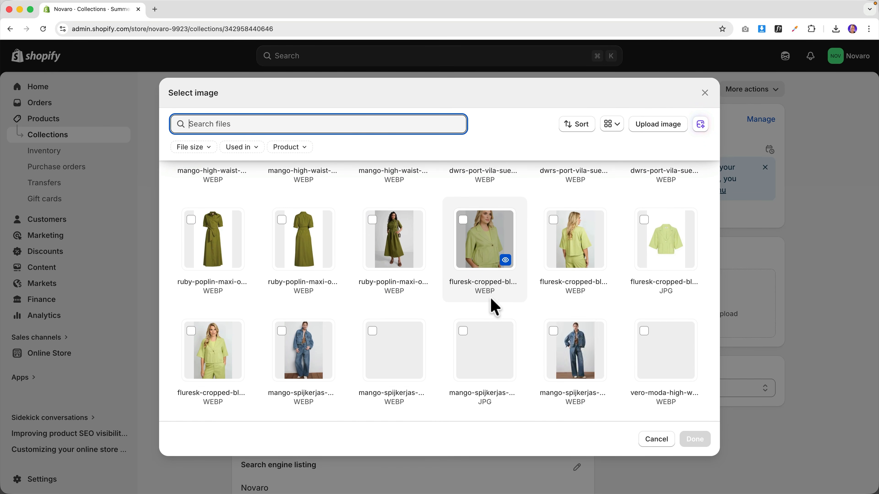
scroll(486, 305, "down", 1)
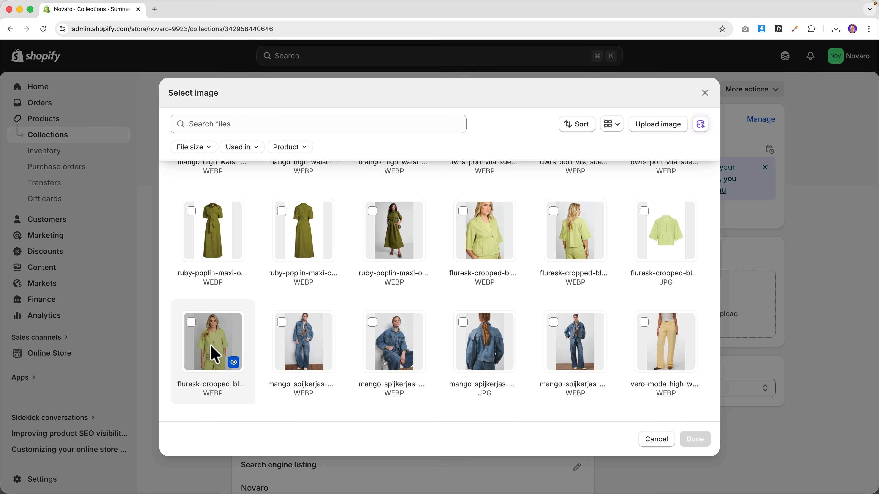
left_click(215, 354)
left_click(692, 446)
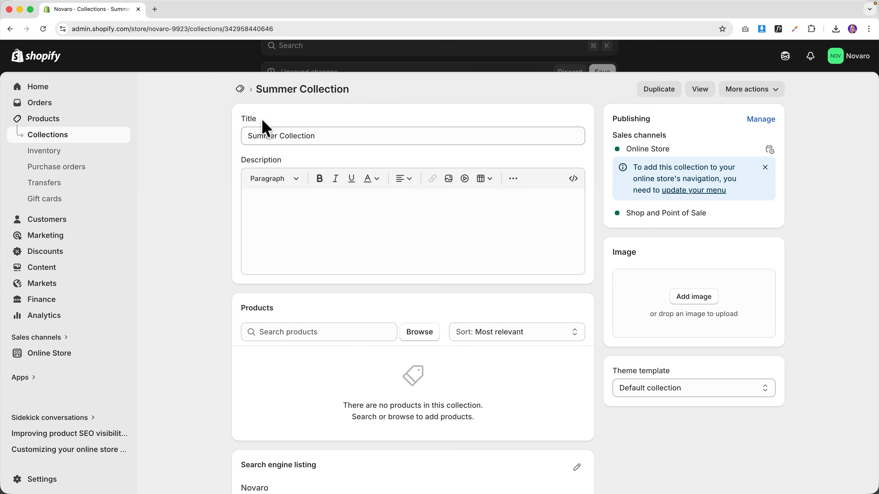
left_click(65, 143)
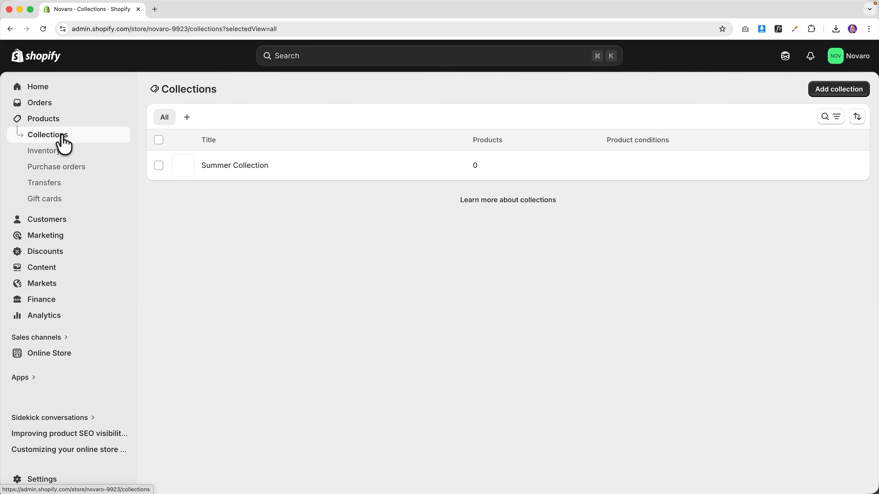
- Start a new collection titled Jackets
left_click(828, 89)
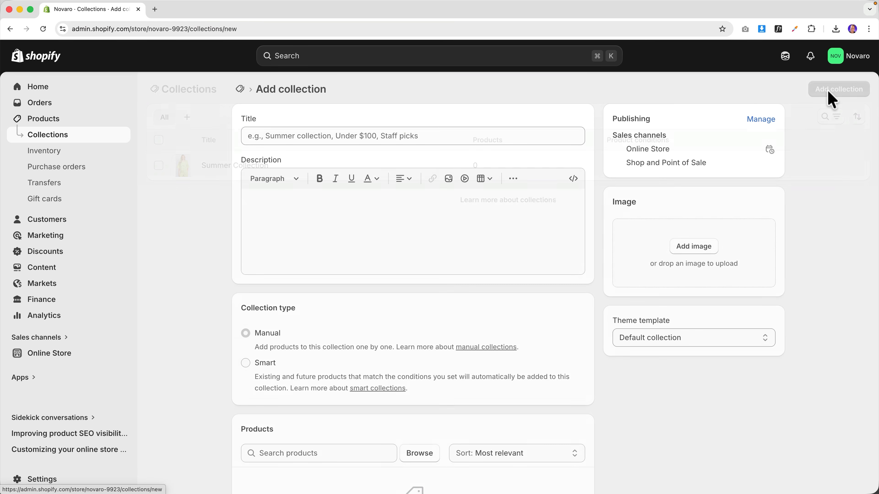
left_click(355, 137)
type("Jackets")
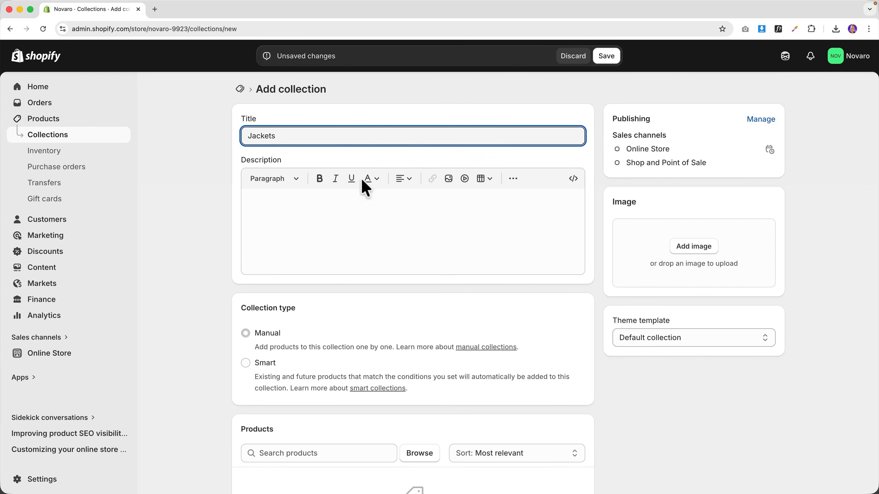
left_click(361, 217)
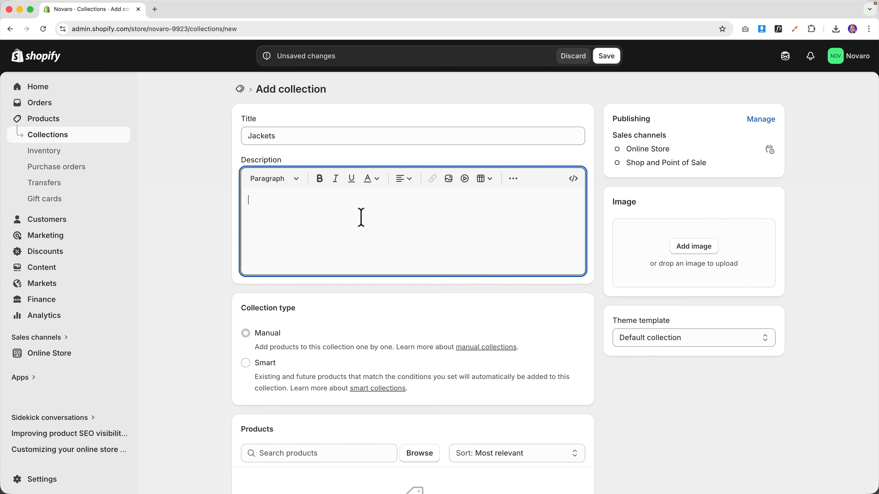
scroll(345, 218, "down", 3)
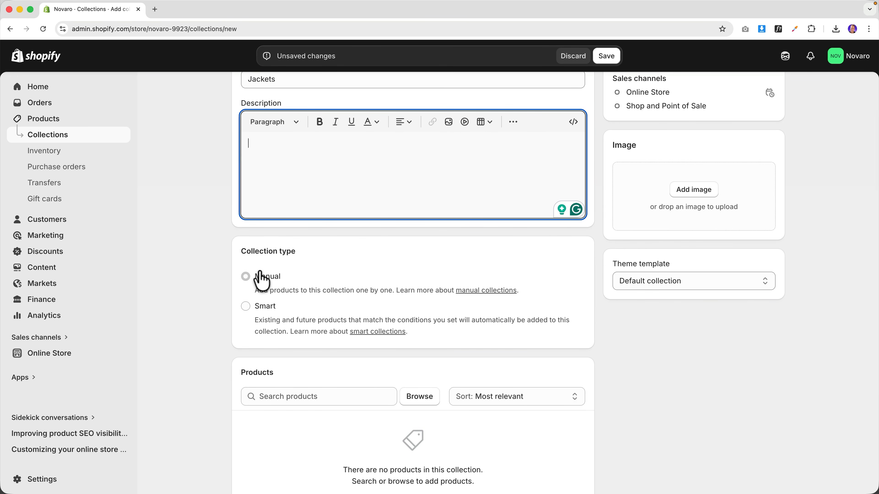
scroll(287, 279, "up", 2)
scroll(294, 277, "down", 3)
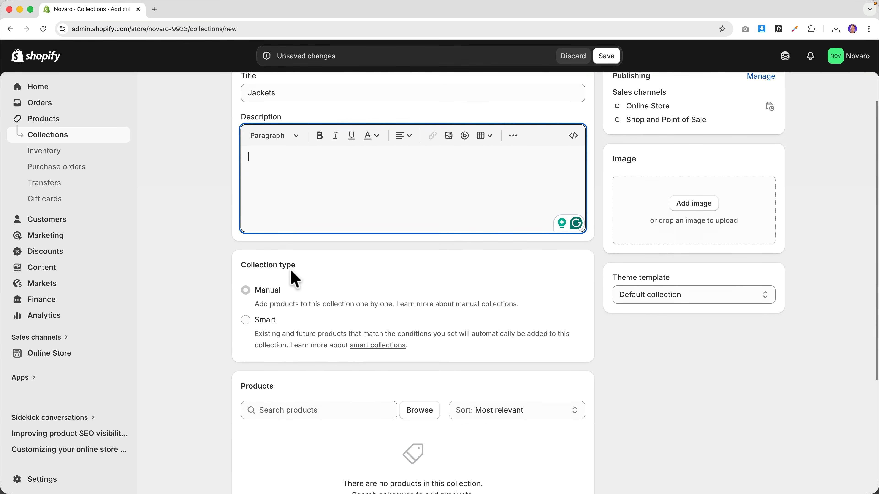
- Make it a smart collection with the condition Title contains 'Jack'
left_click(246, 267)
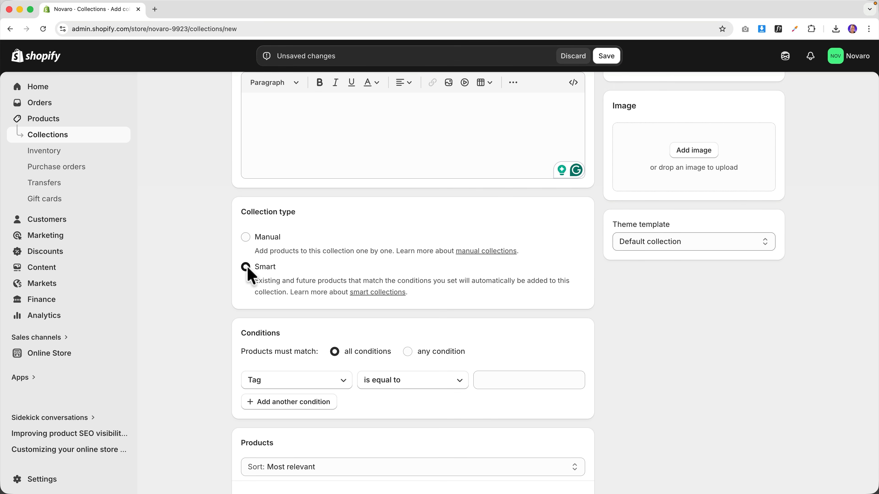
scroll(281, 355, "up", 1)
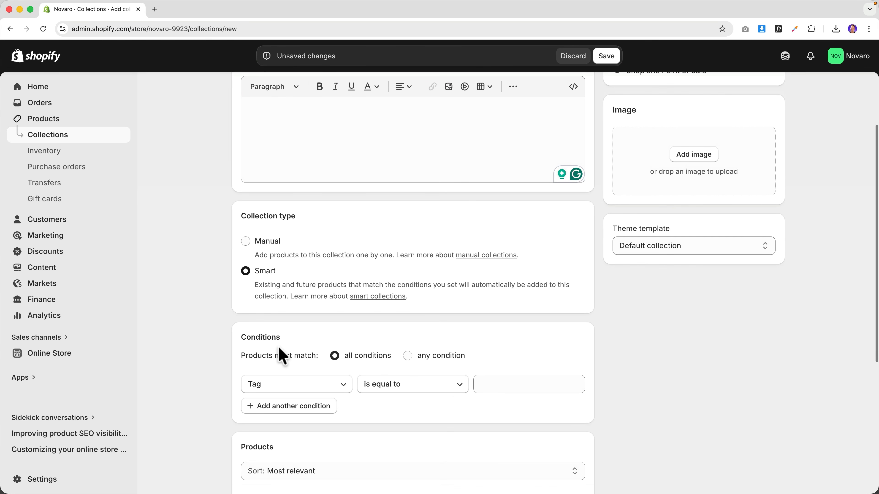
left_click(301, 392)
left_click(271, 158)
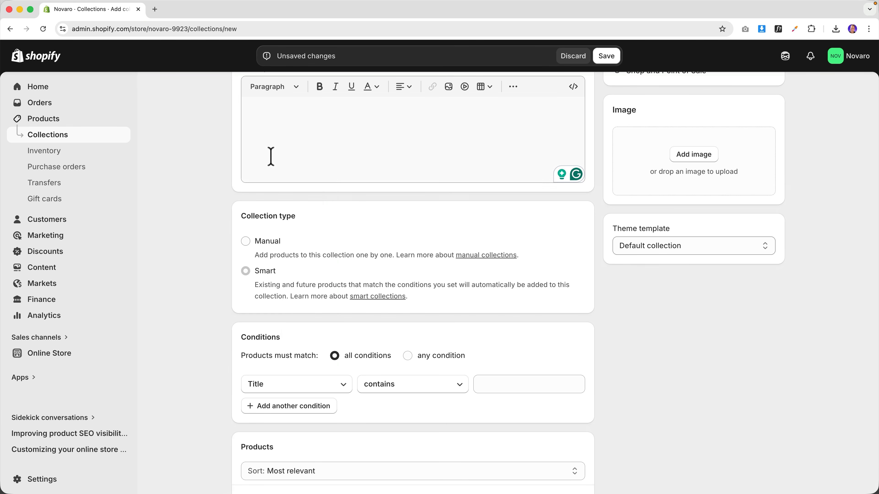
scroll(290, 376, "up", 1)
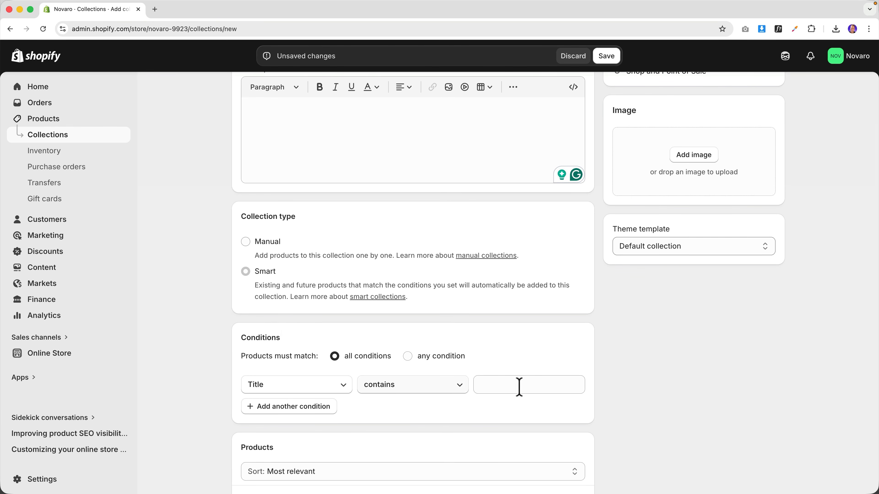
type("Jack")
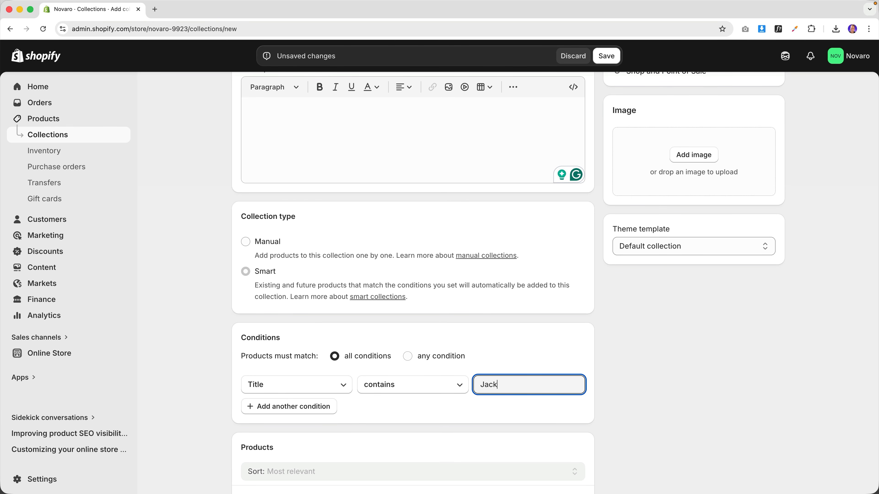
scroll(496, 382, "down", 6)
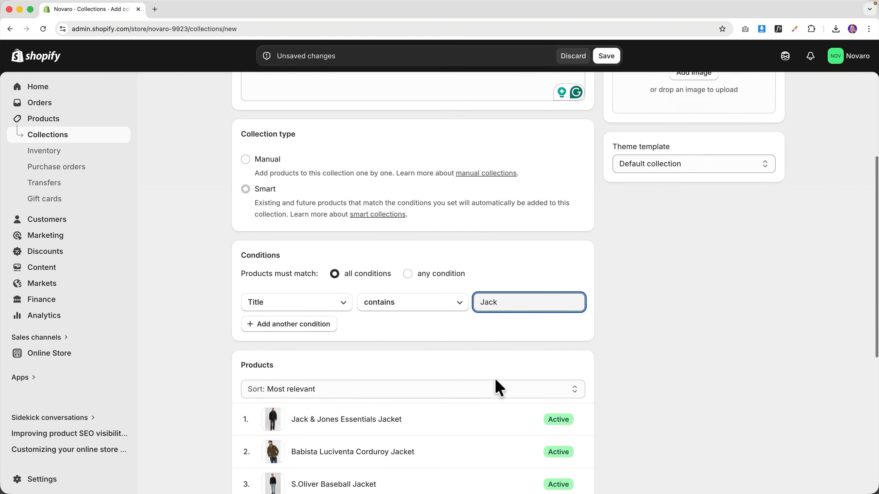
scroll(443, 357, "down", 5)
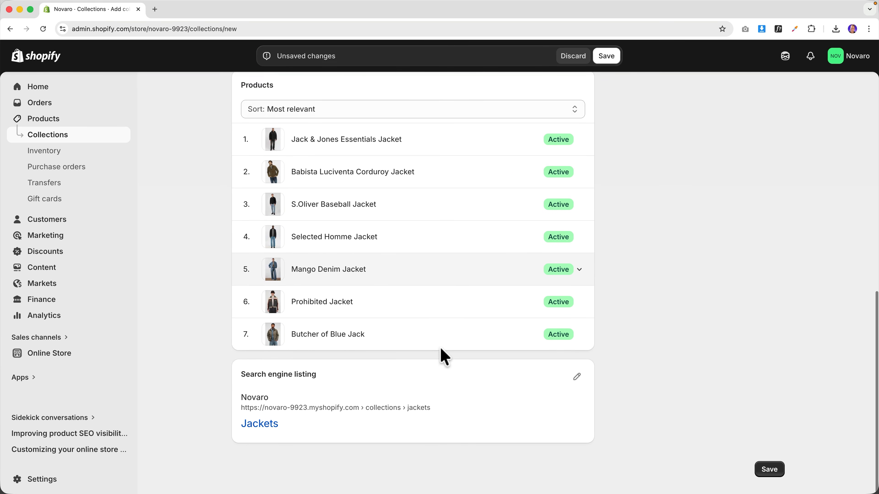
scroll(443, 357, "up", 3)
scroll(444, 356, "down", 3)
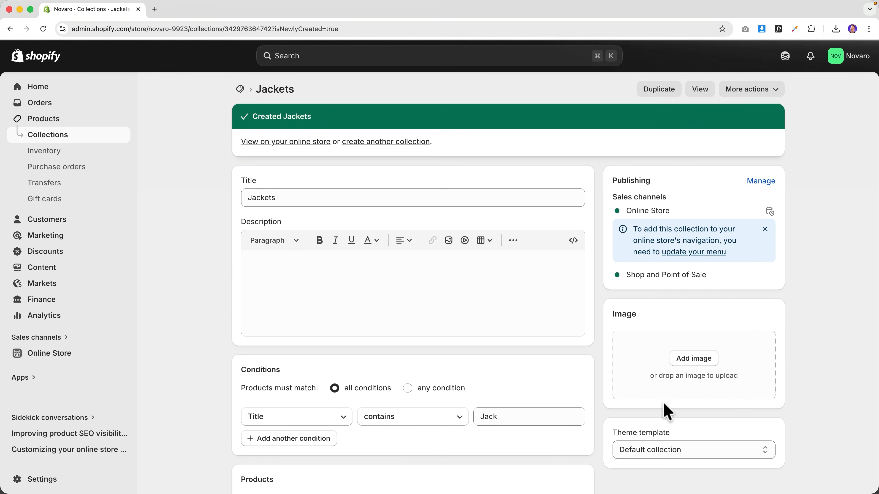
- Set the Jackets image to the brown corduroy jacket photo and go back to Collections
scroll(526, 377, "down", 3)
scroll(505, 378, "up", 3)
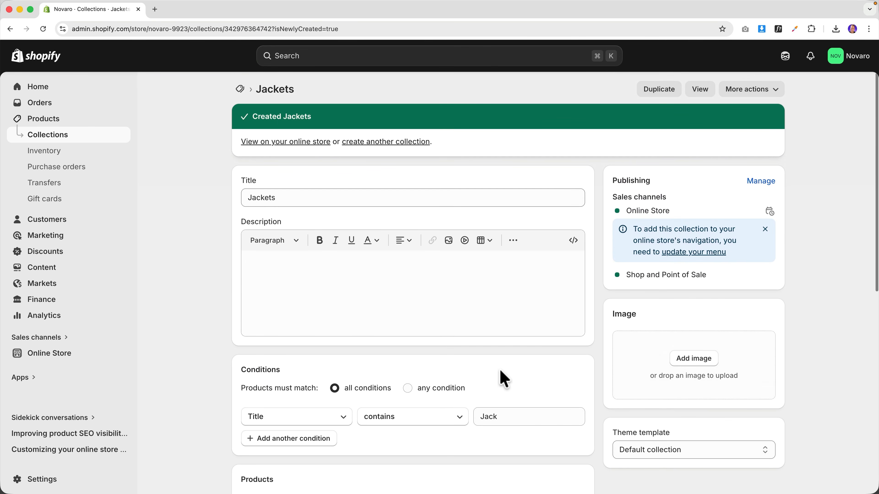
scroll(501, 375, "down", 10)
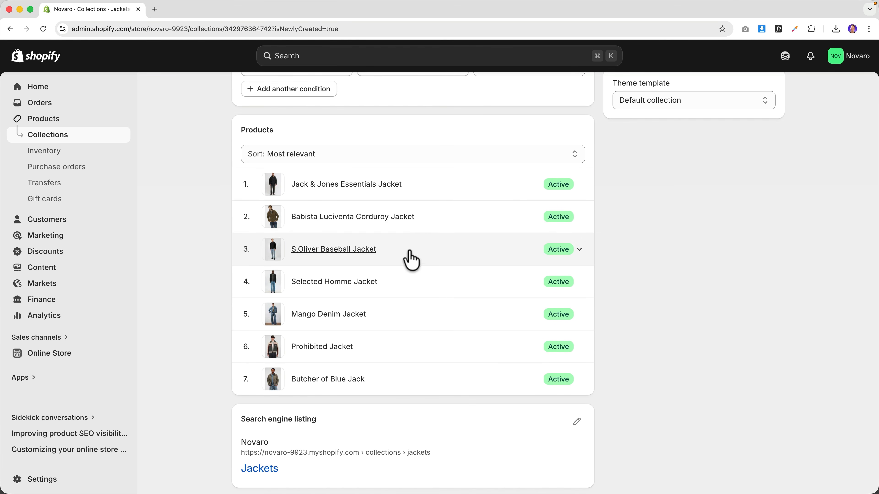
scroll(277, 220, "up", 8)
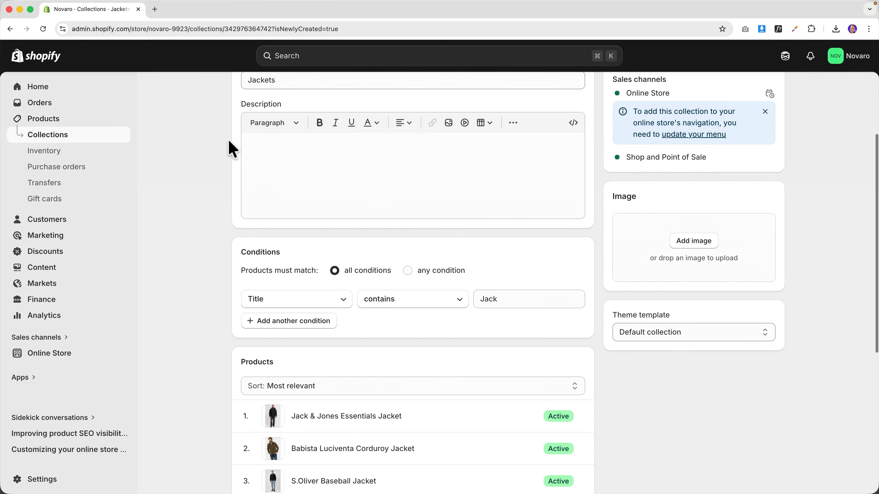
left_click(694, 291)
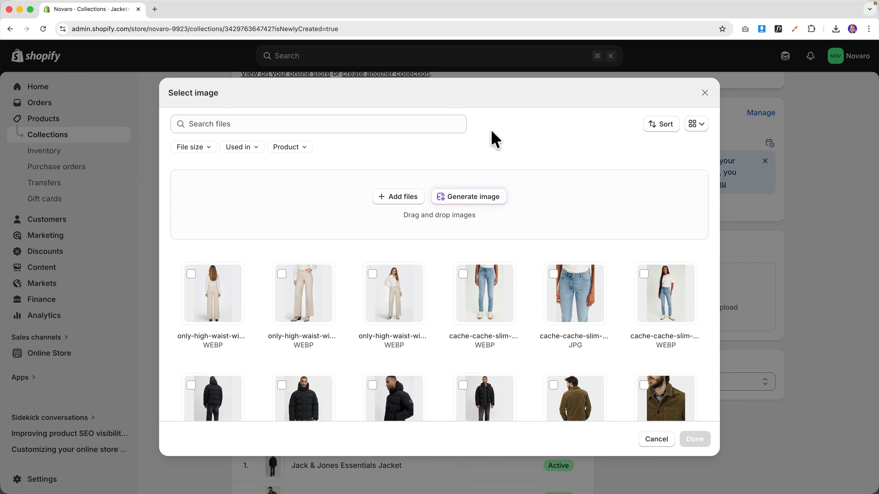
left_click(379, 124)
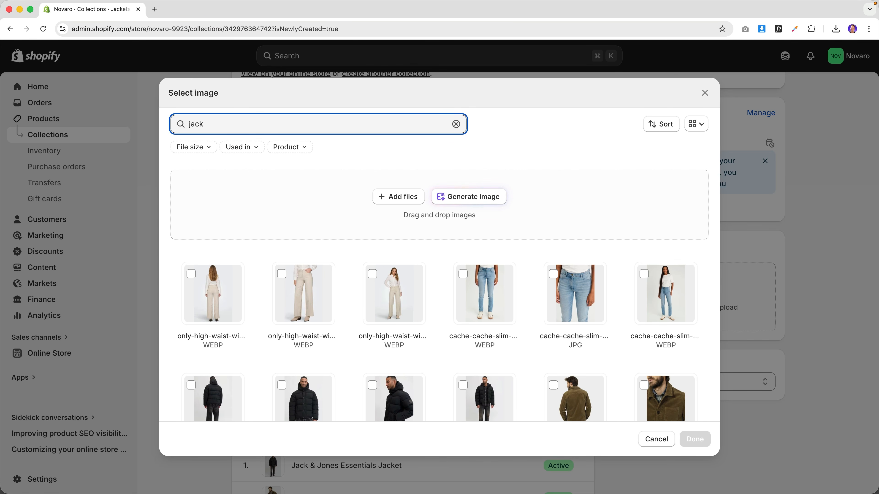
scroll(373, 306, "down", 5)
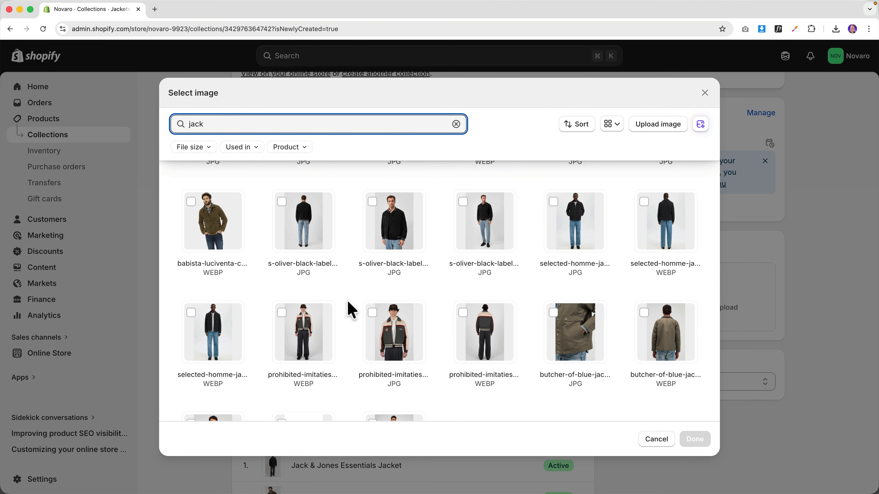
left_click(213, 230)
left_click(695, 439)
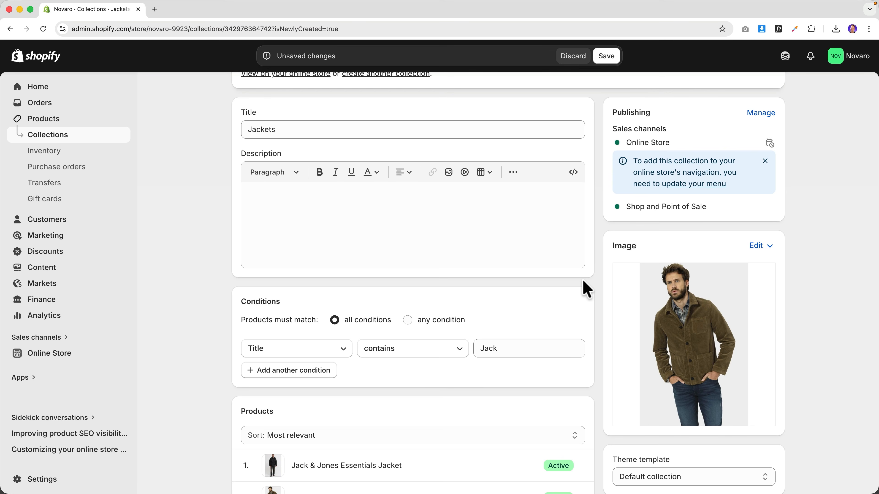
scroll(585, 277, "up", 2)
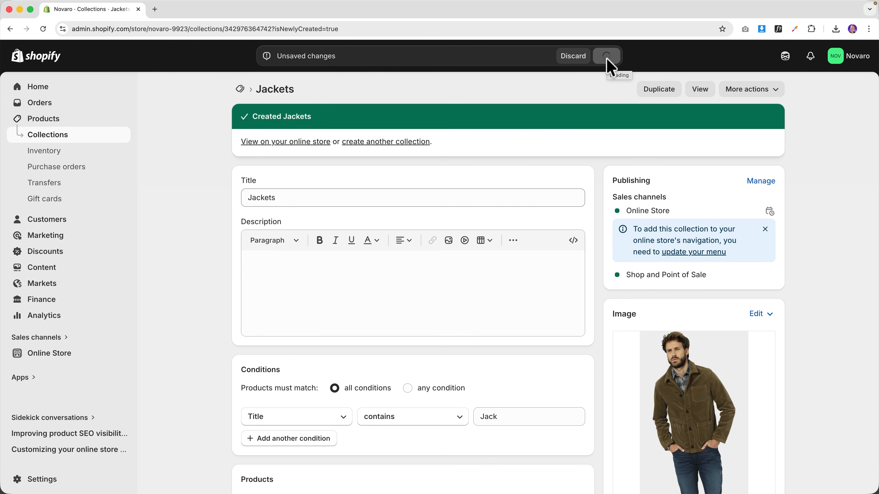
left_click(62, 138)
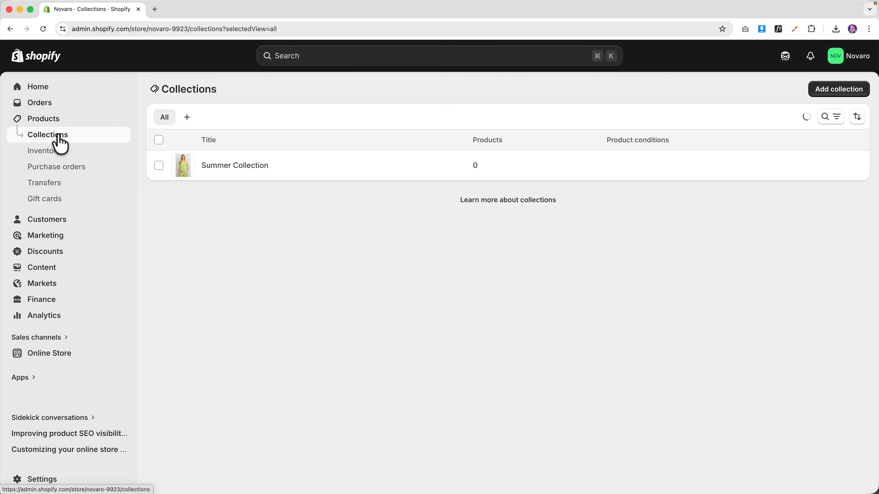
- Start another new collection titled Jeans
left_click(839, 90)
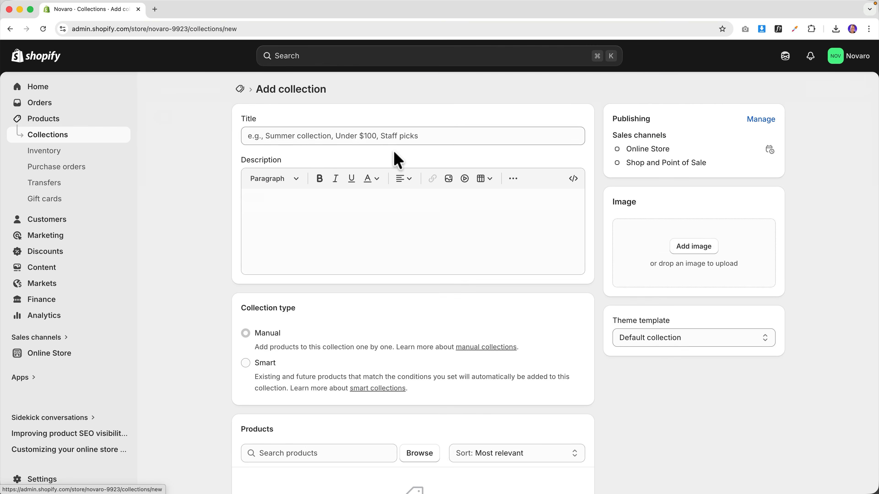
left_click(322, 140)
type("Jeans")
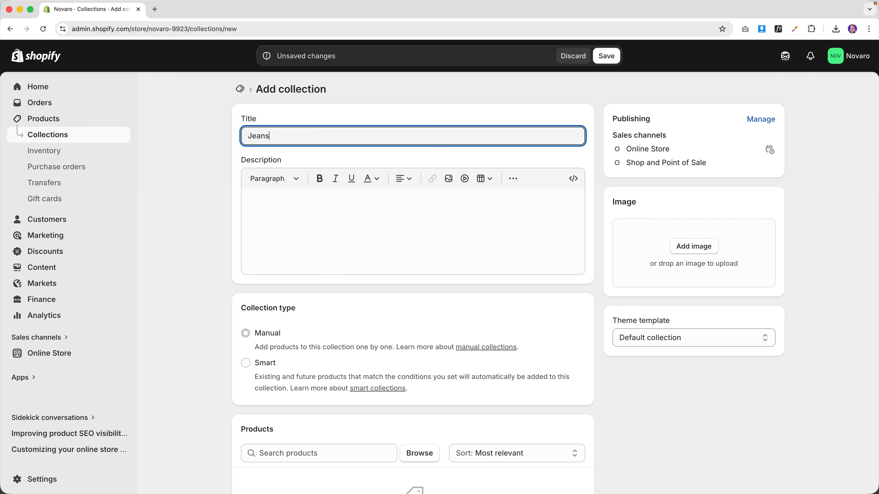
scroll(352, 322, "down", 5)
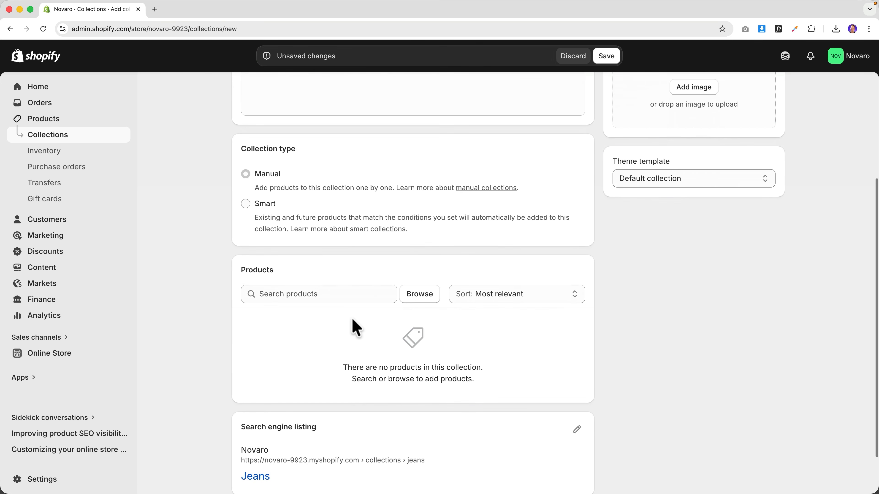
- Add Cache Cache Slim Fit, Mango High Waist Barrel, ONLY and Vero Moda wide-leg jeans
left_click(417, 295)
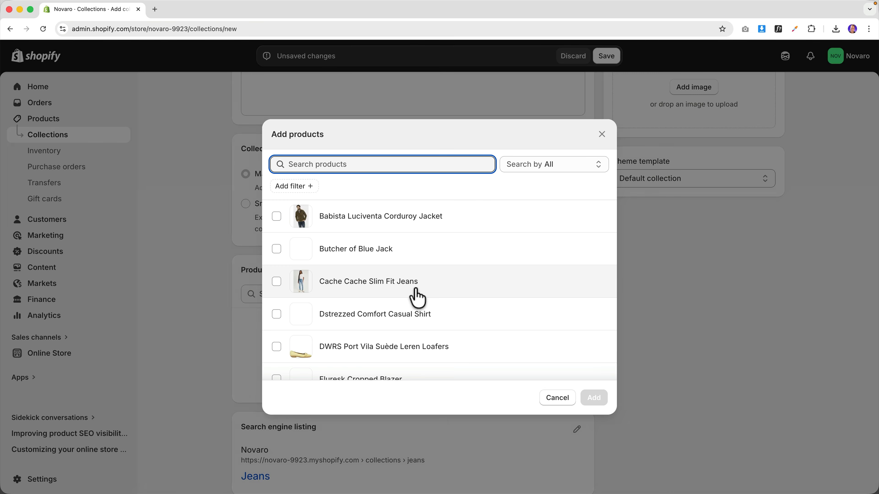
left_click(391, 288)
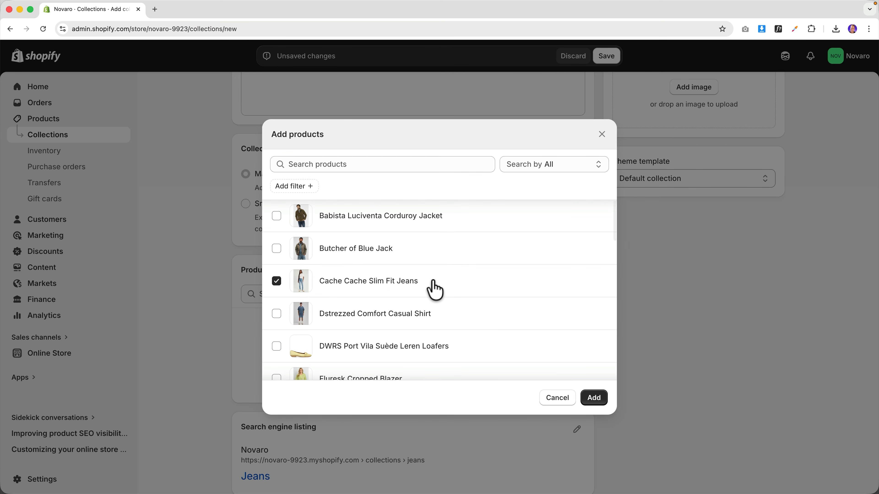
scroll(452, 293, "down", 3)
left_click(373, 163)
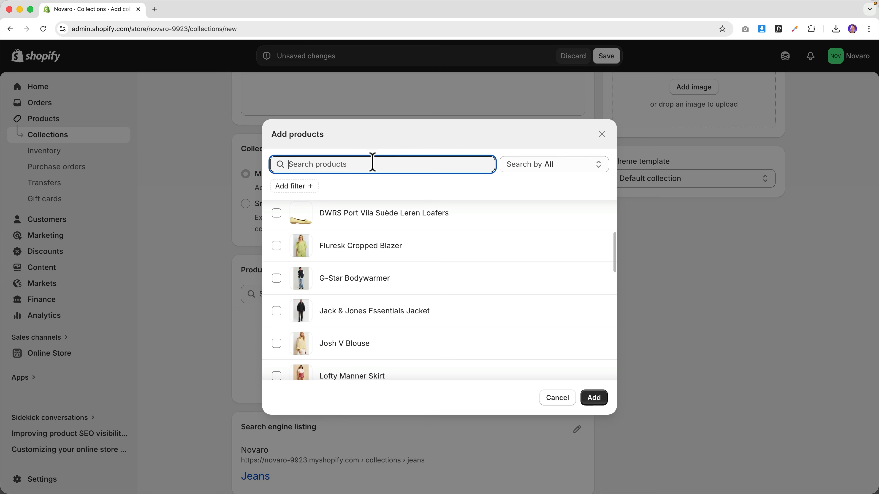
type("JEans")
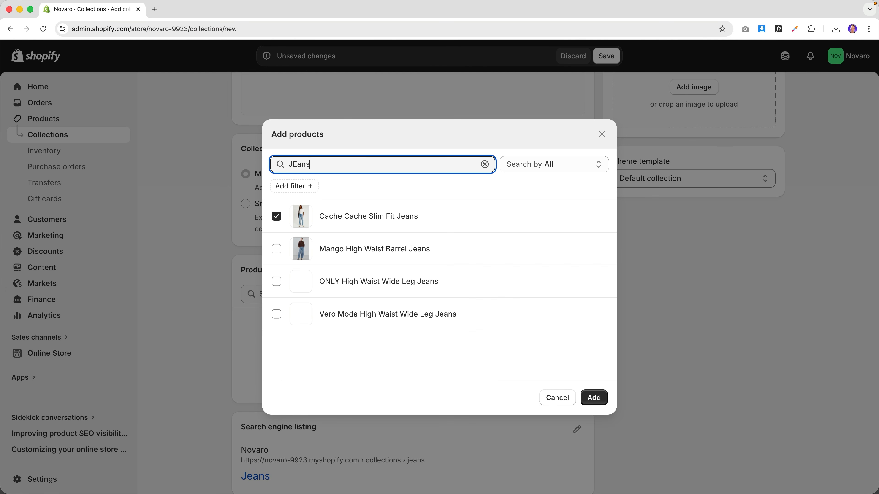
left_click(344, 250)
left_click(343, 282)
left_click(343, 313)
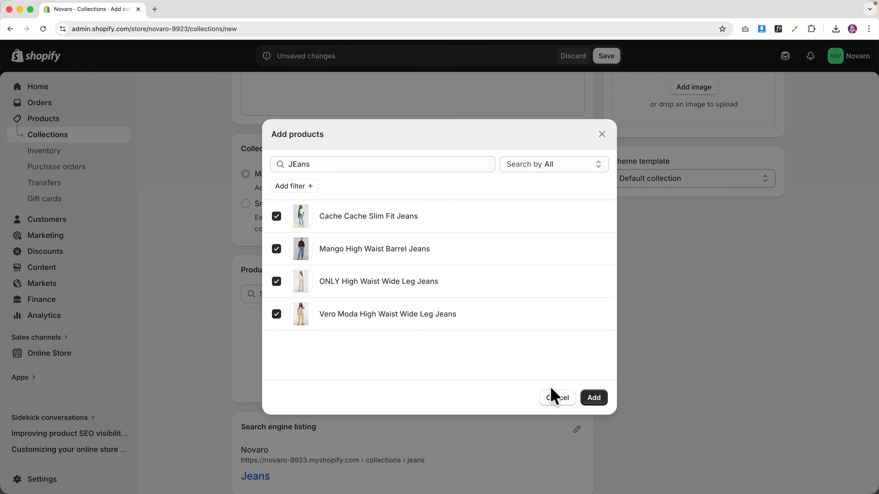
left_click(594, 399)
scroll(480, 349, "down", 3)
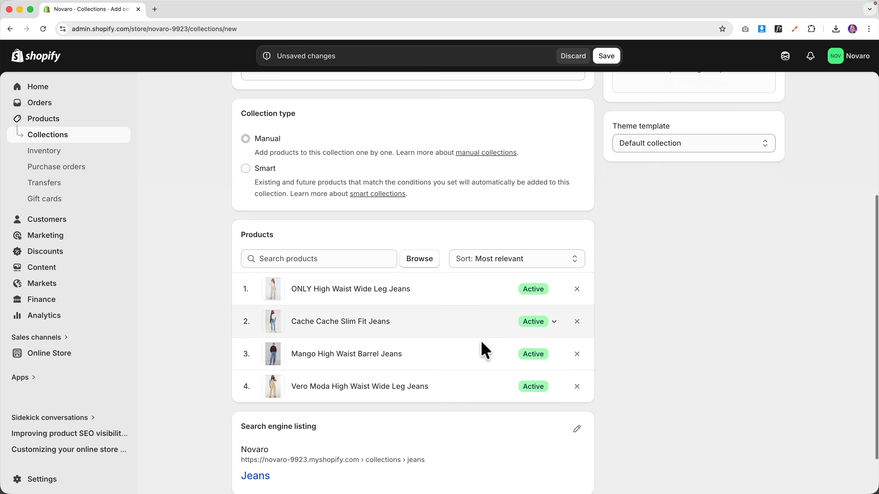
scroll(482, 345, "up", 5)
left_click(702, 226)
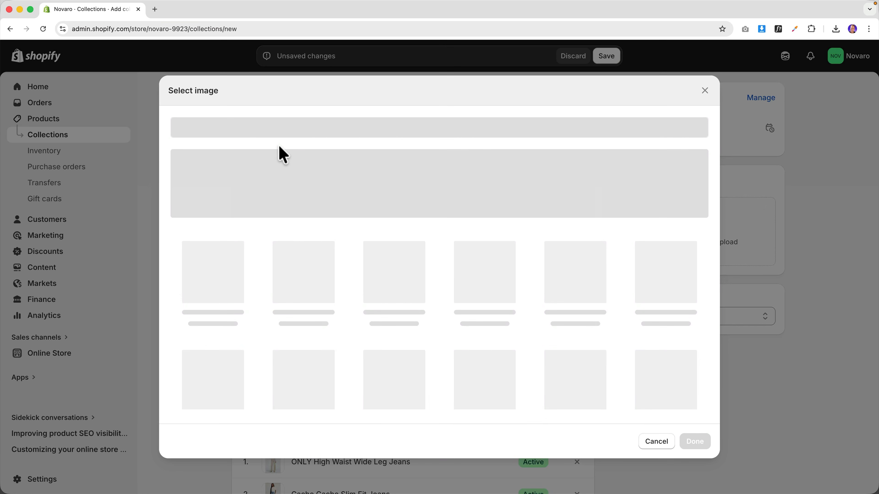
- Set the Jeans image to the beige wide-leg jeans photo, replacing the initial slim-fit pick
left_click(288, 123)
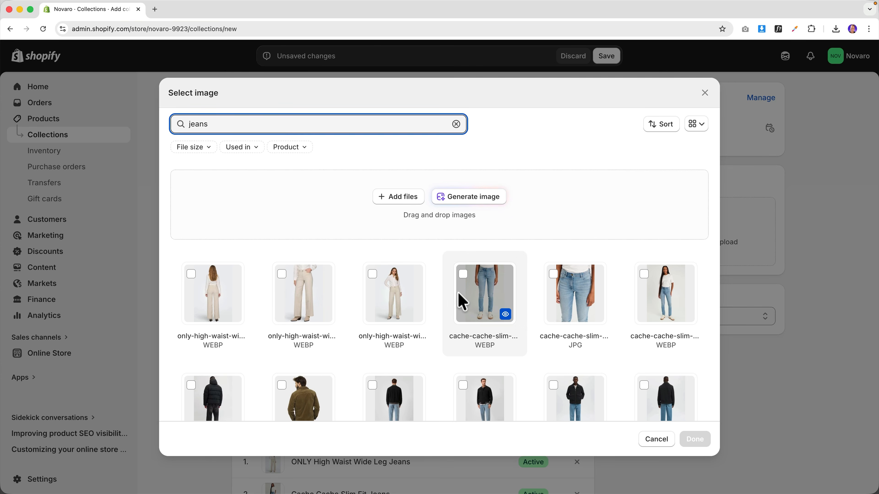
left_click(463, 298)
left_click(695, 440)
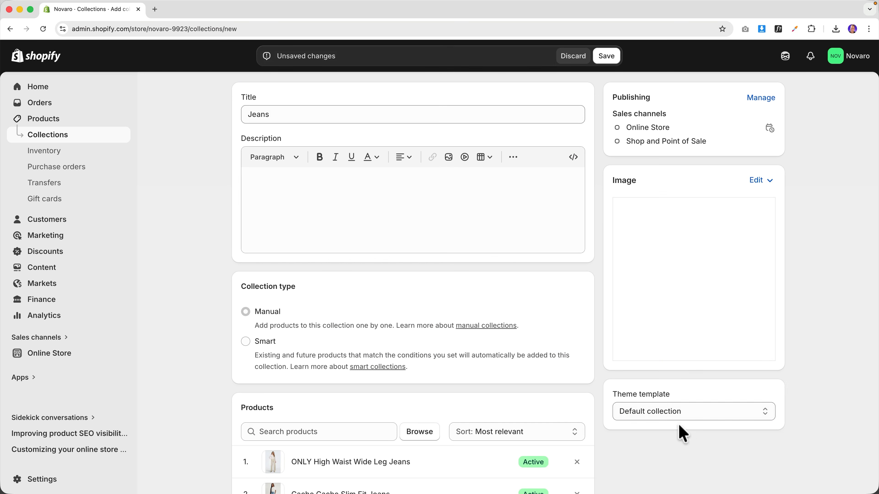
left_click(755, 182)
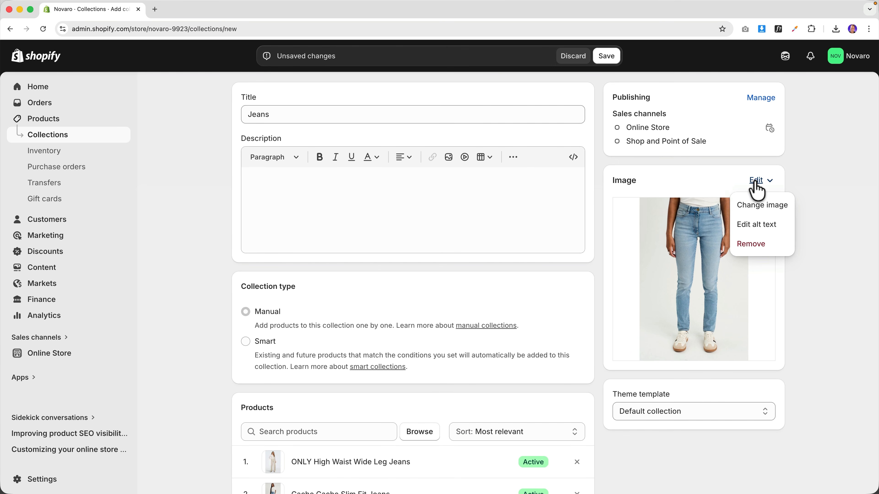
left_click(775, 206)
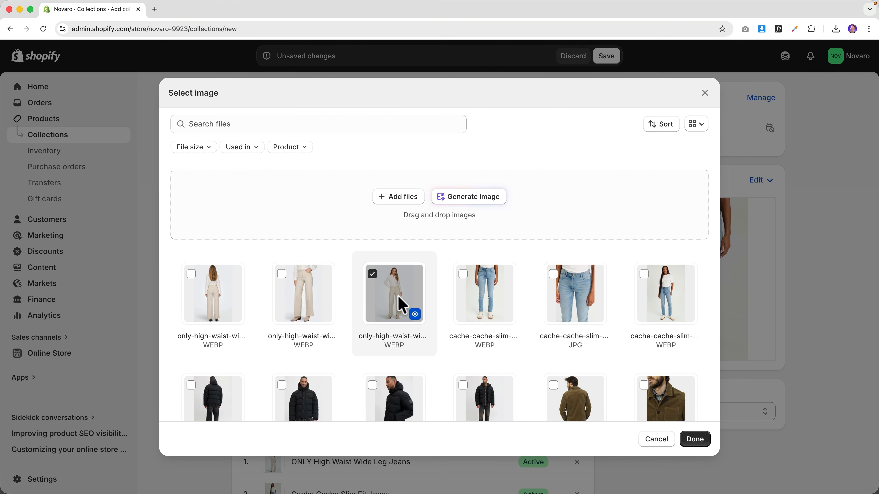
left_click(695, 439)
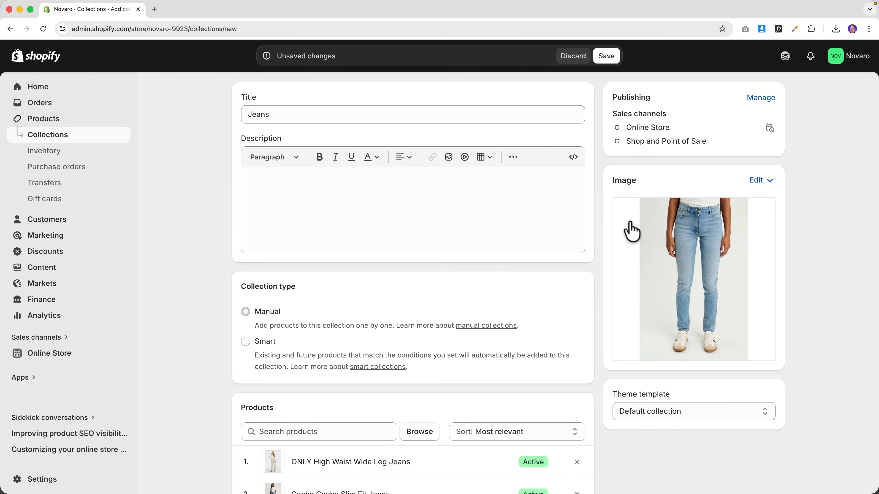
scroll(596, 239, "down", 7)
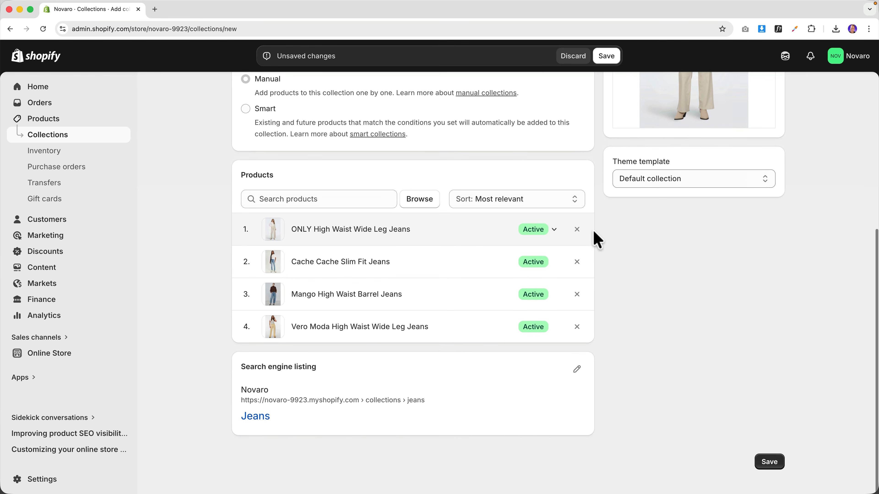
scroll(588, 234, "up", 7)
scroll(616, 262, "down", 7)
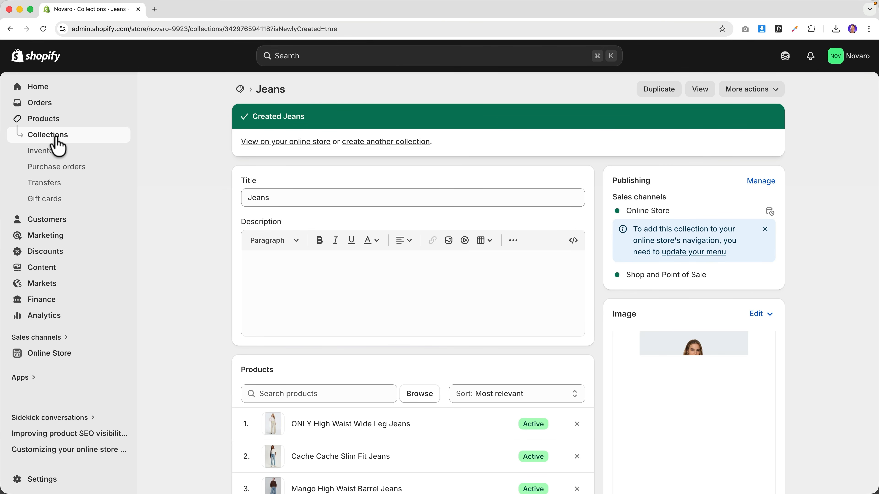
- Check that Jeans appears in the collections list, then go to the Home dashboard
left_click(56, 139)
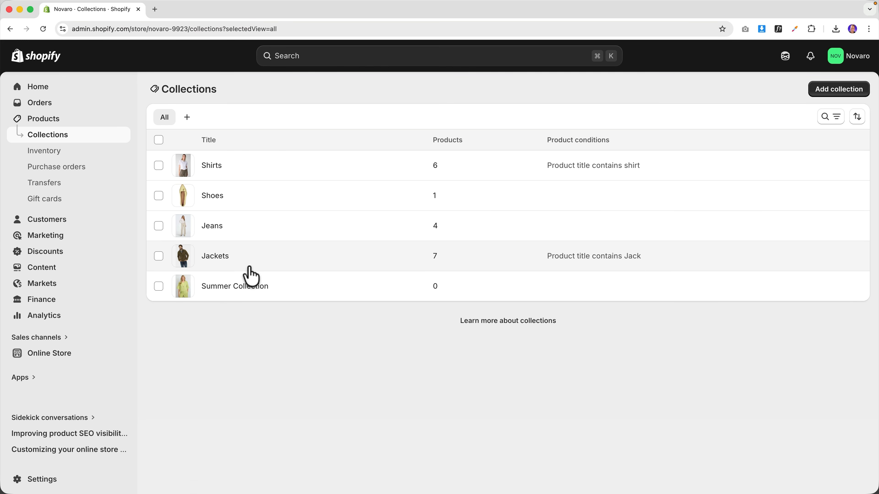
left_click(41, 89)
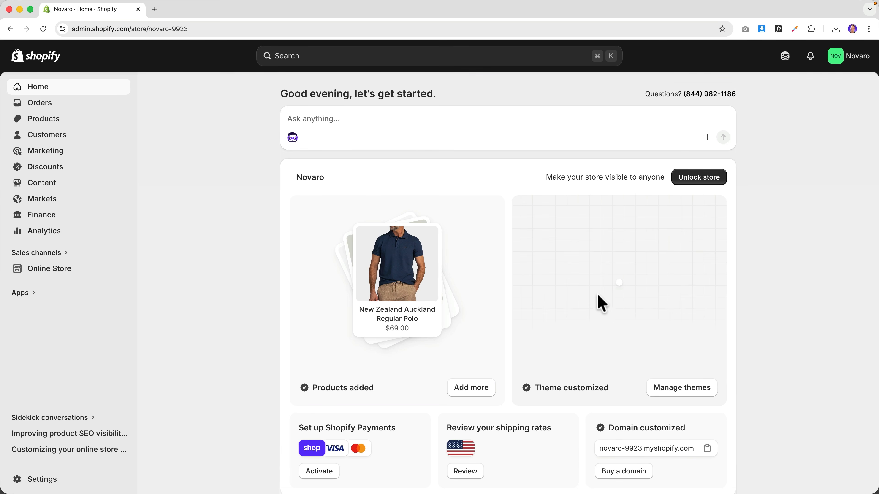
- Open the Horizon theme editor on the Home page and scroll past the featured products
scroll(678, 392, "down", 1)
left_click(678, 372)
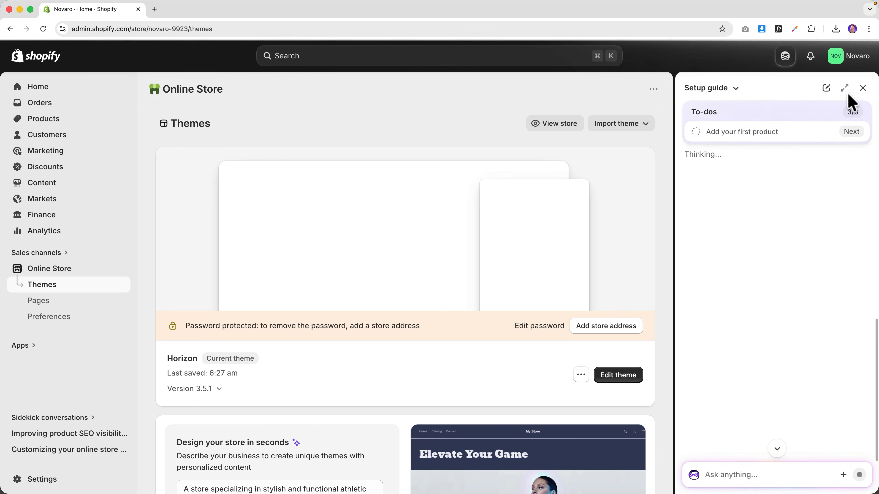
left_click(863, 88)
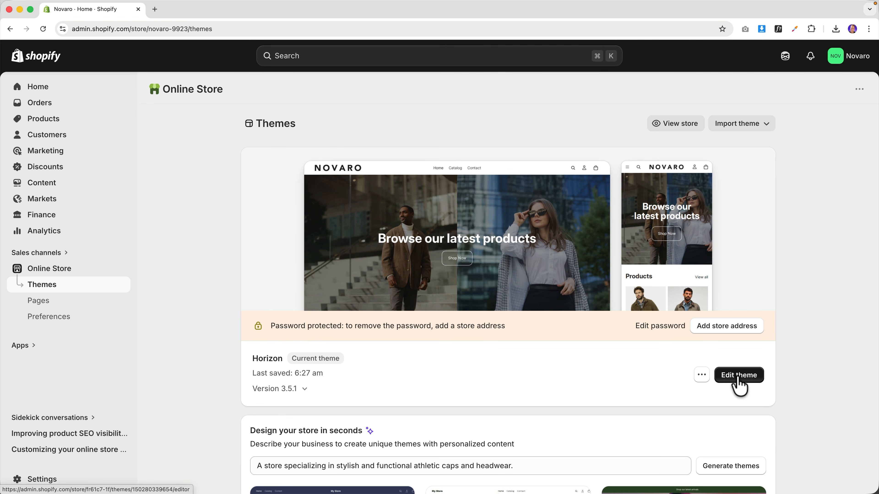
left_click(740, 381)
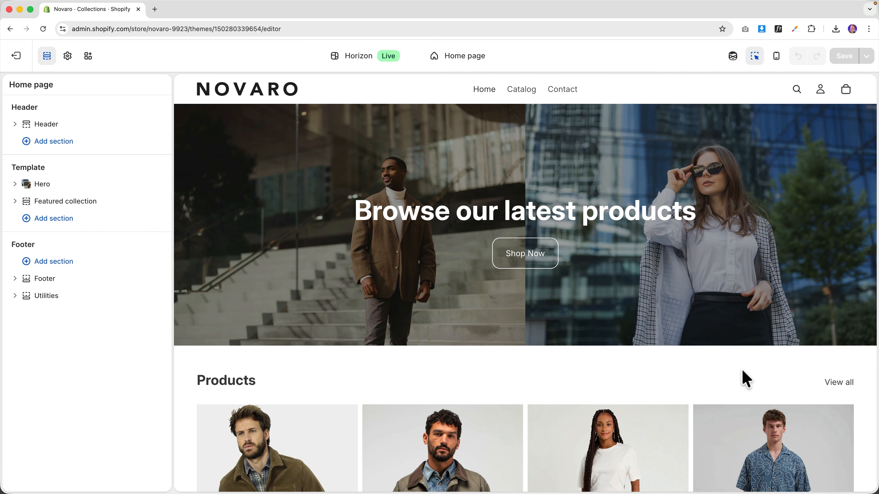
scroll(549, 220, "down", 5)
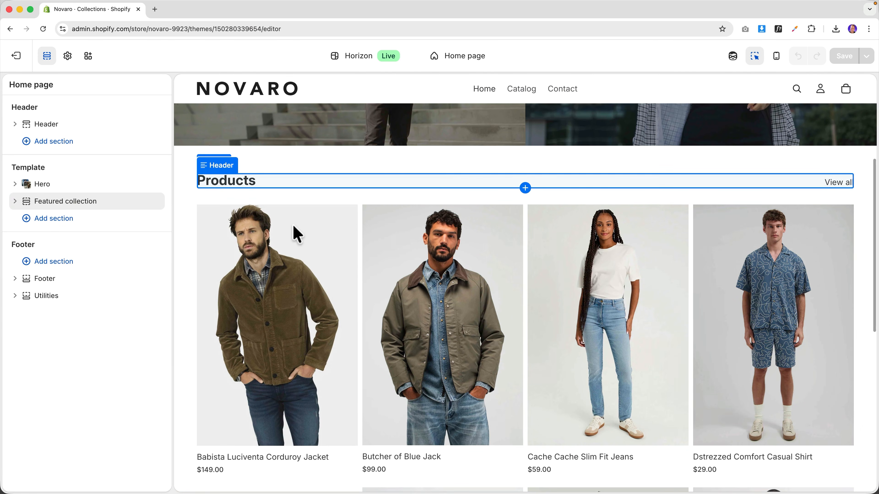
scroll(295, 234, "down", 3)
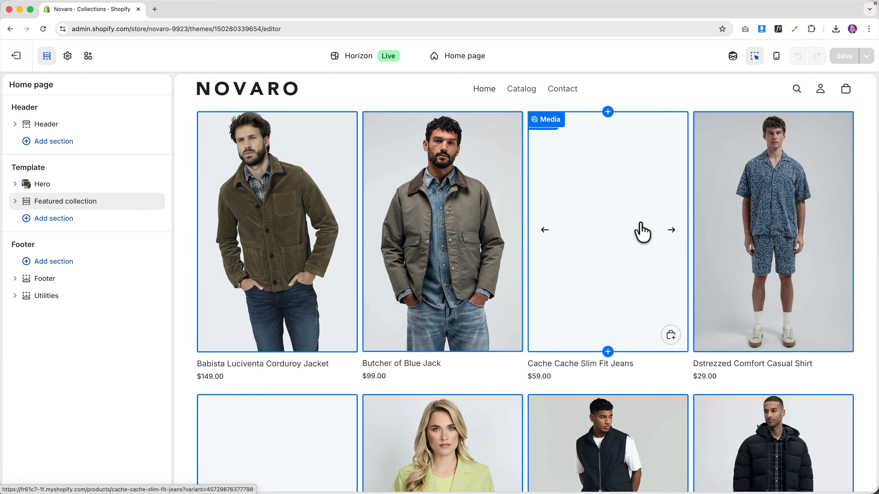
scroll(637, 232, "down", 2)
scroll(532, 204, "down", 10)
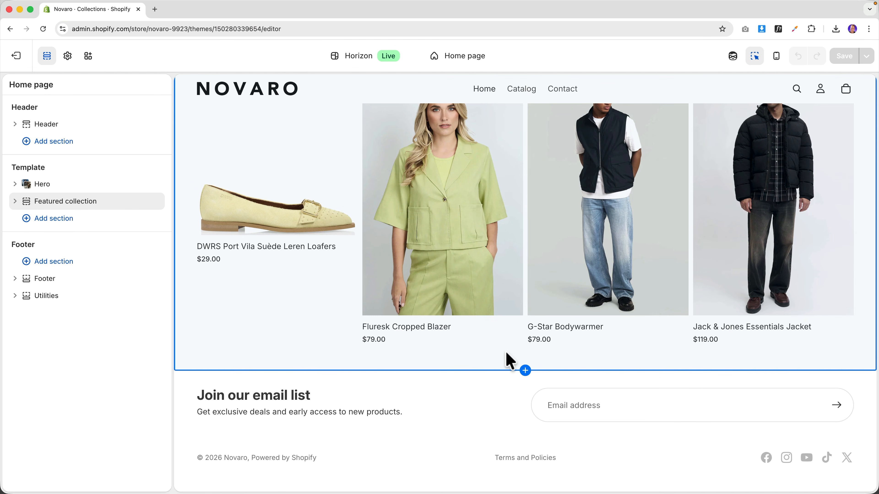
mouse_move(526, 371)
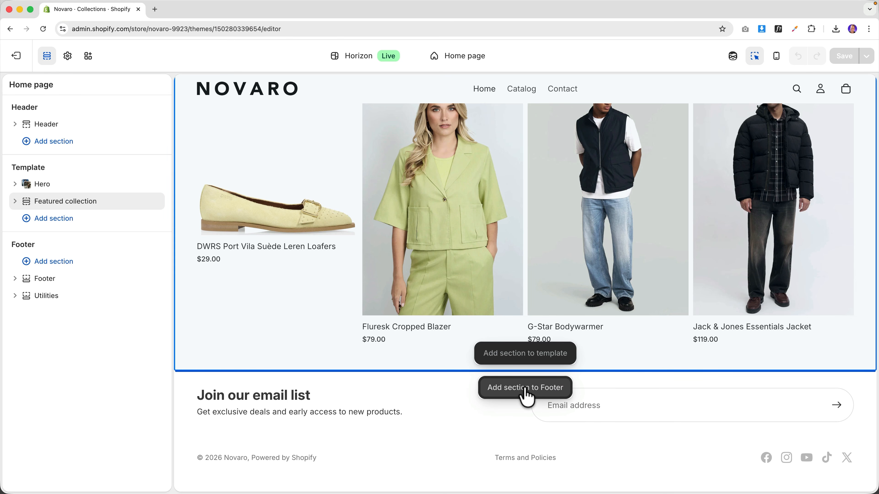
- Insert a Collection list: Grid section below the featured products
left_click(526, 360)
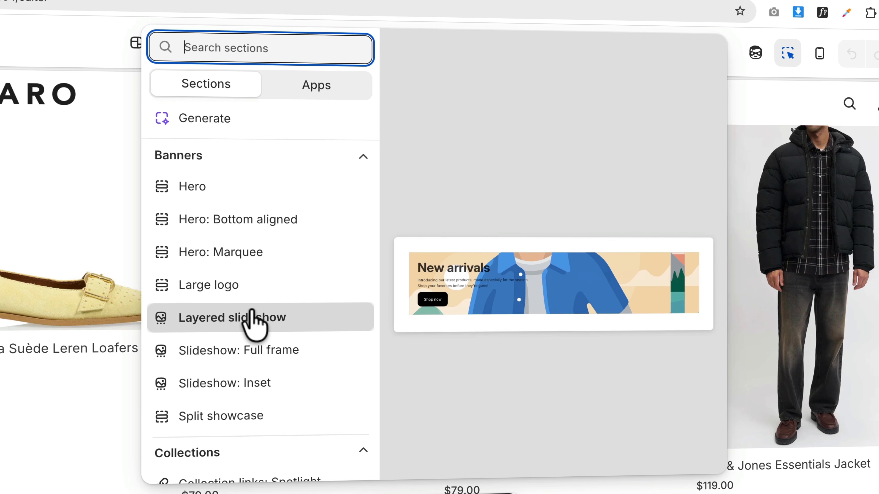
scroll(251, 319, "down", 5)
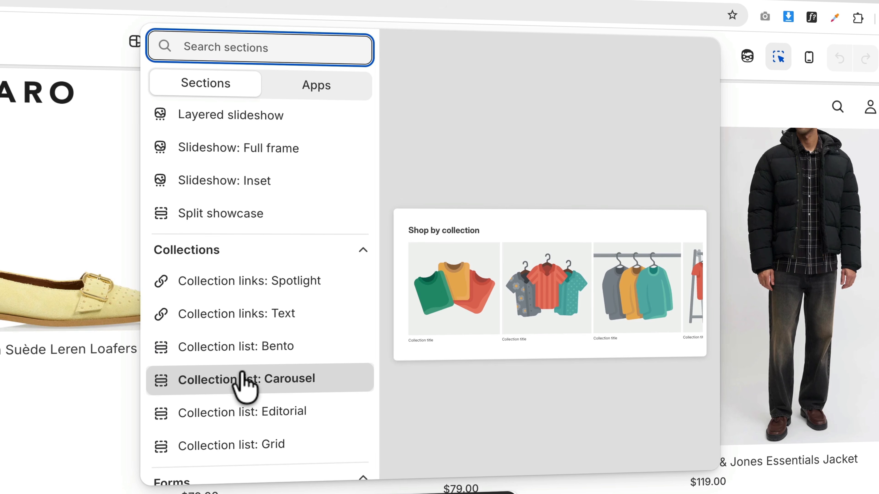
scroll(246, 410, "down", 2)
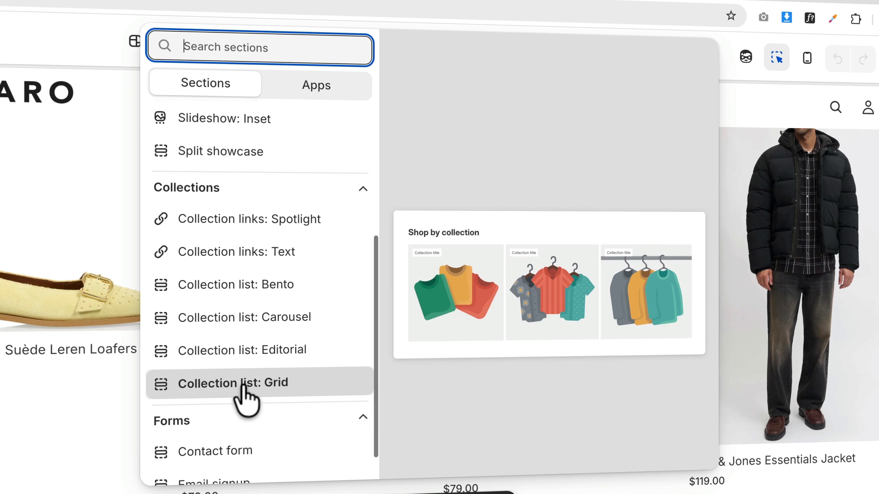
left_click(244, 383)
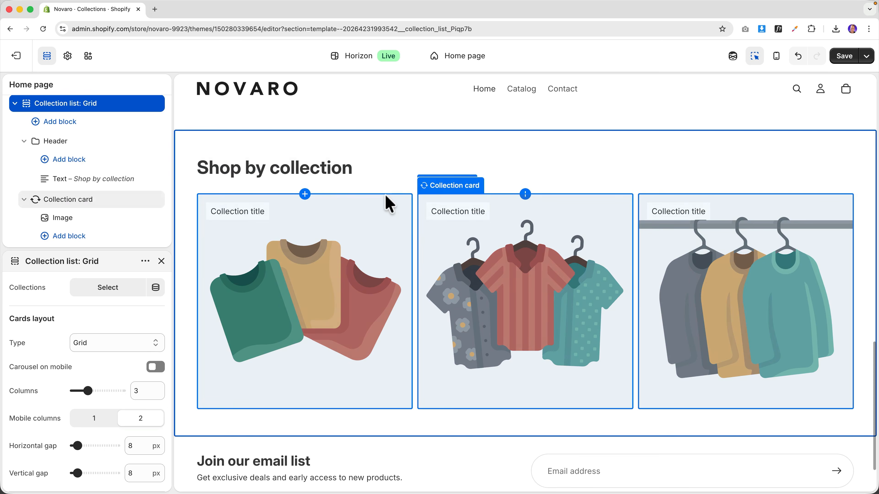
- Choose Jackets, Shirts and Summer Collection as the grid's collections
left_click(313, 181)
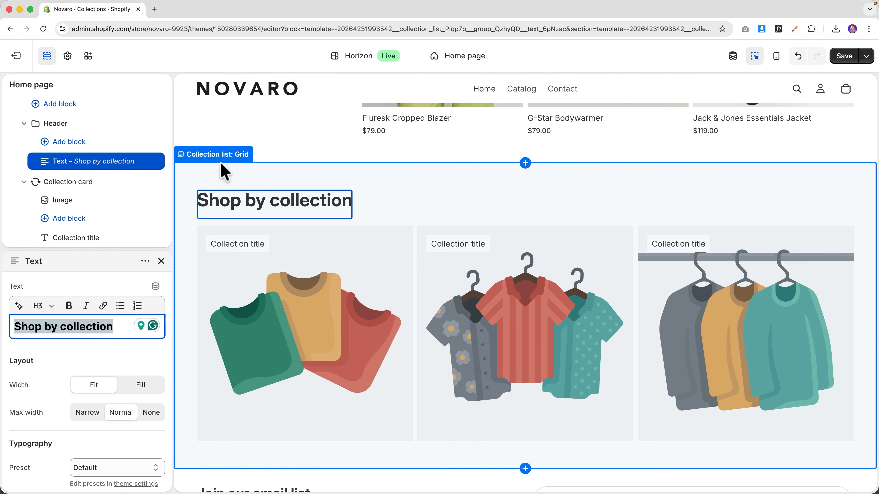
left_click(213, 158)
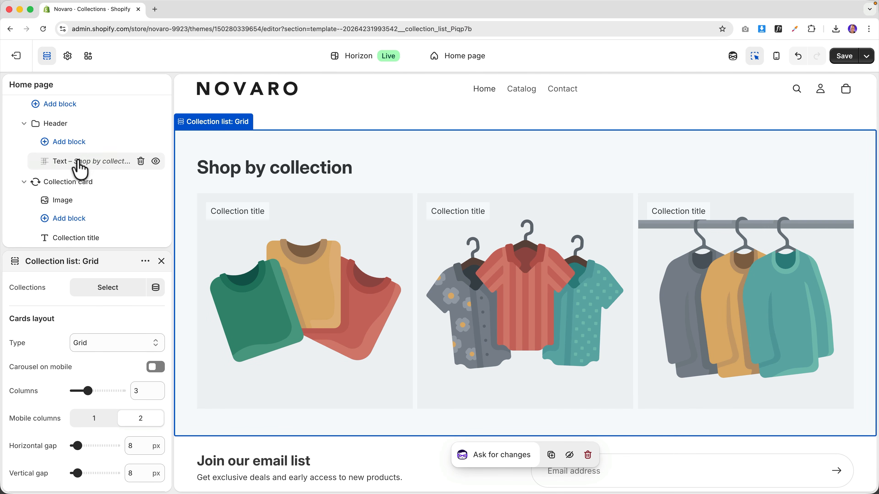
scroll(80, 170, "up", 5)
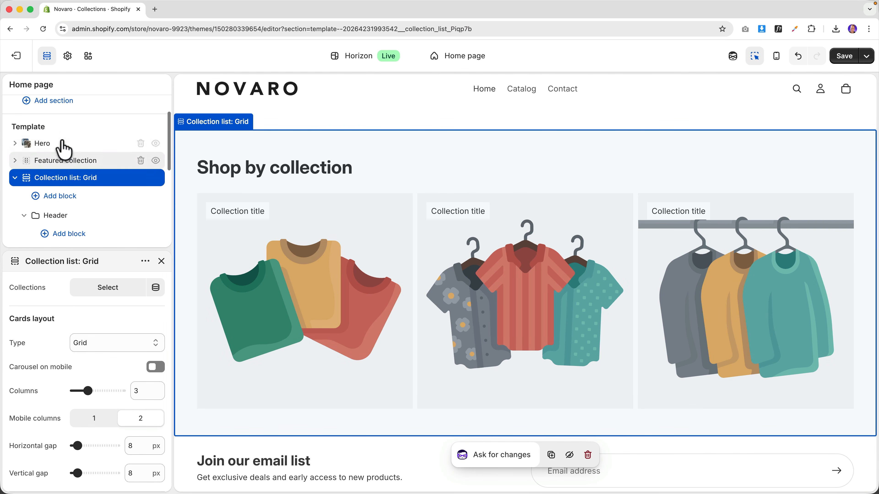
scroll(63, 149, "up", 2)
scroll(451, 190, "up", 5)
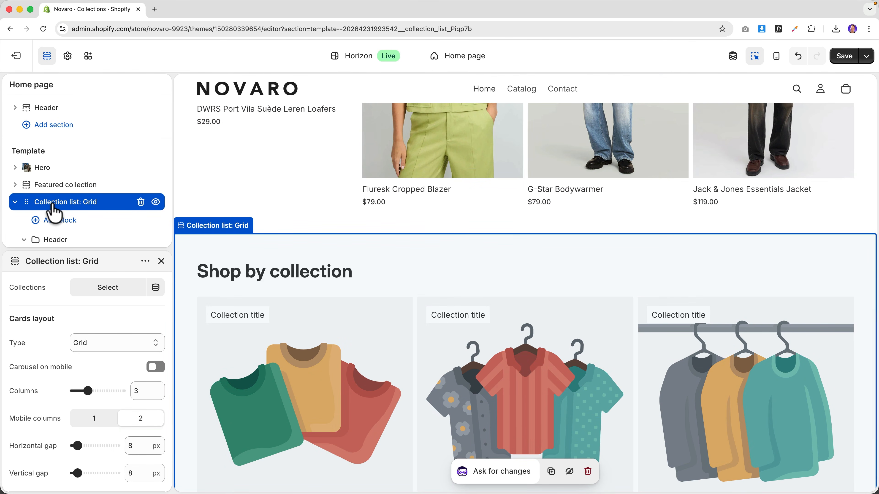
left_click(68, 212)
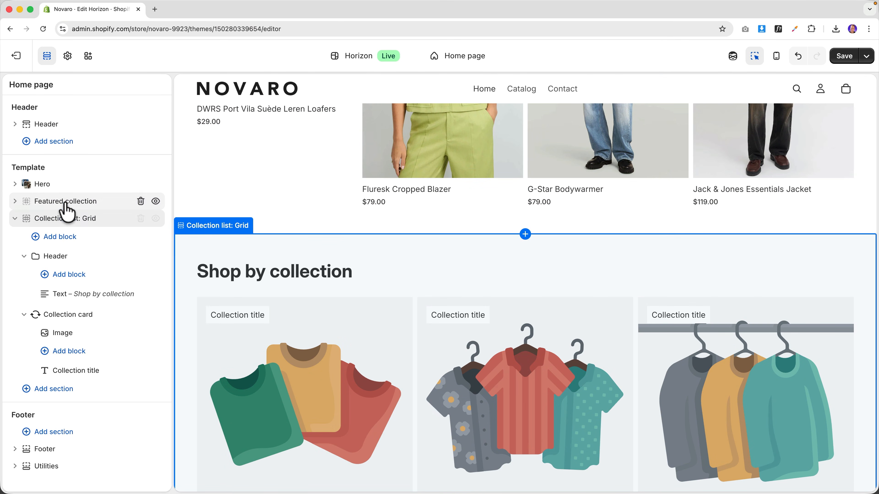
left_click(66, 223)
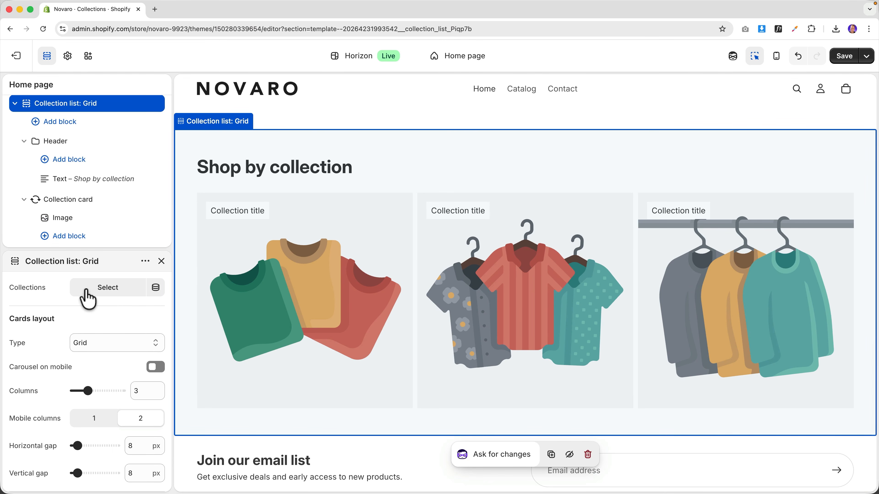
left_click(89, 294)
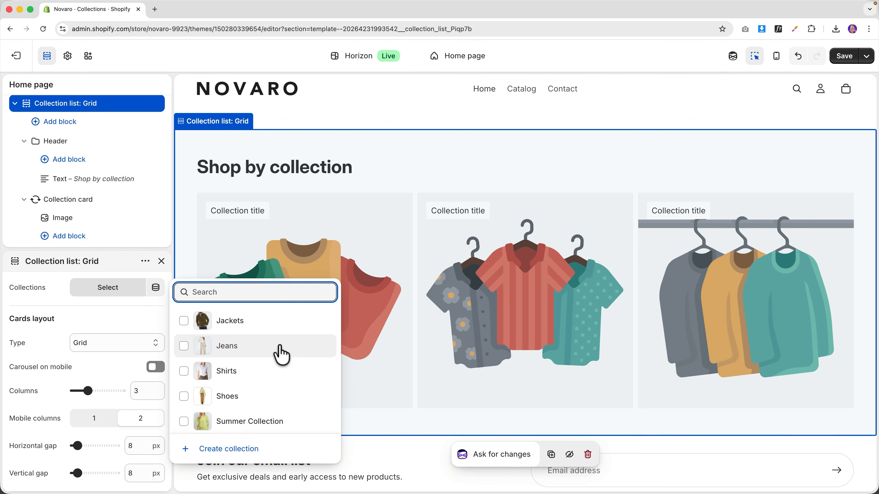
left_click(183, 321)
left_click(184, 372)
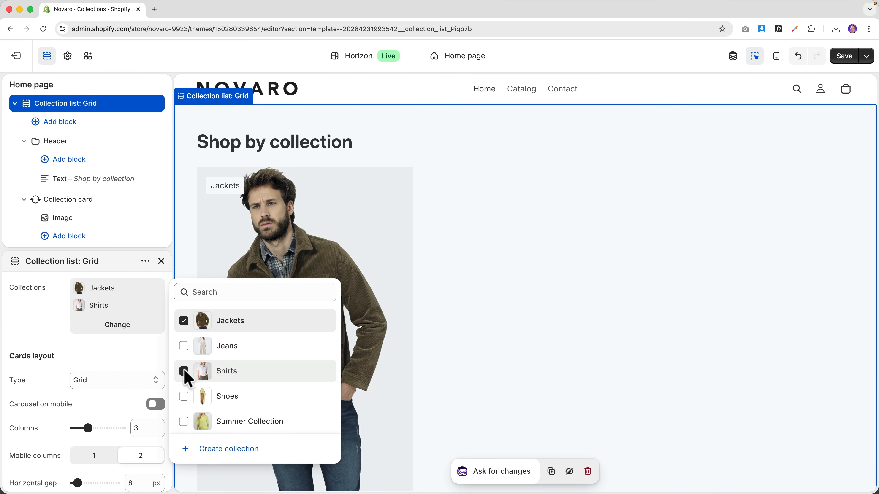
left_click(184, 421)
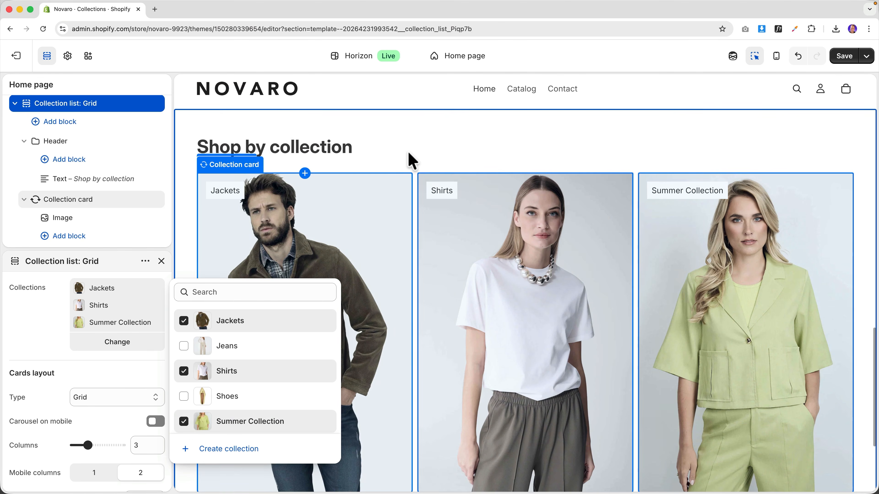
left_click(415, 157)
- Delete the grid's 'Shop by collection' heading block
scroll(405, 207, "down", 5)
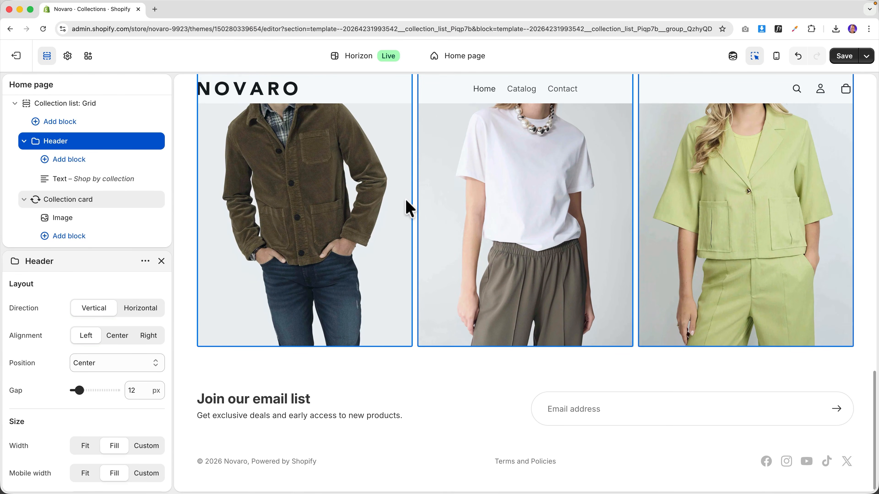
scroll(401, 207, "up", 2)
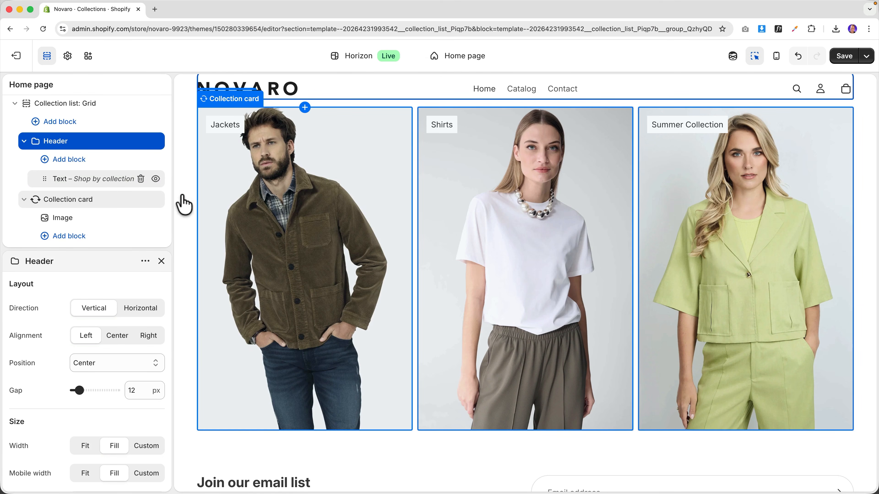
scroll(323, 221, "up", 7)
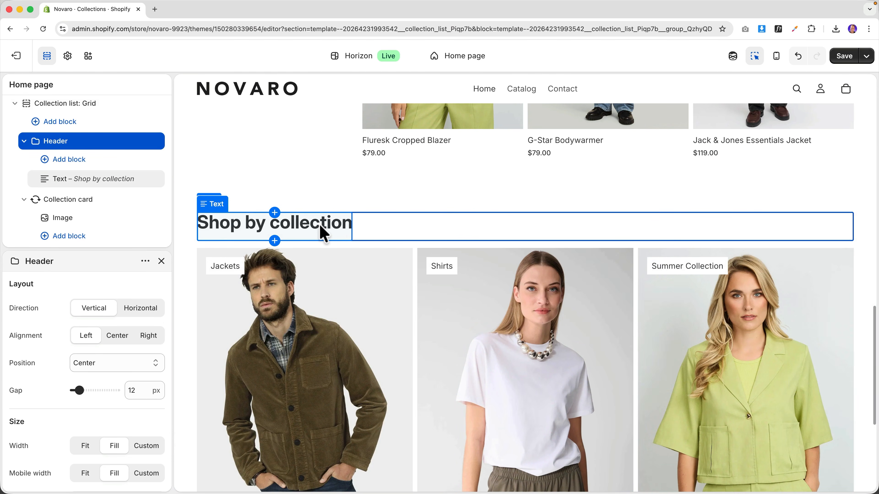
left_click(320, 226)
left_click(336, 260)
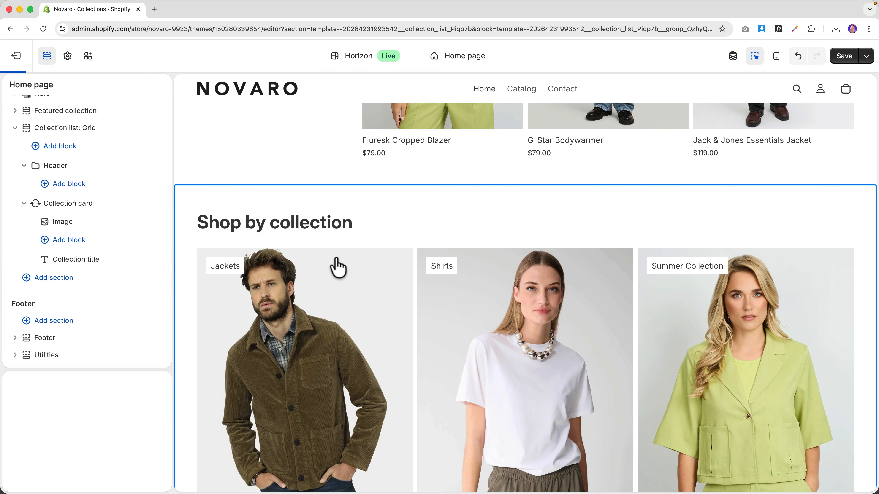
scroll(393, 253, "up", 8)
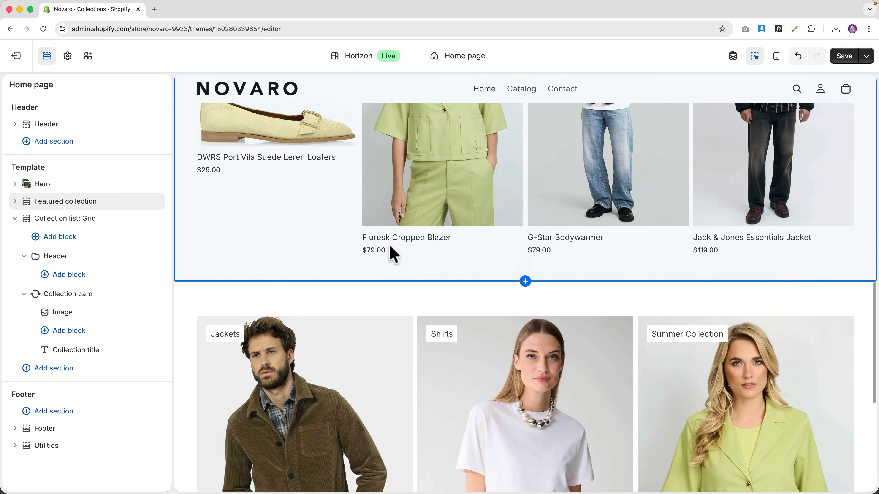
scroll(390, 246, "up", 15)
scroll(389, 244, "down", 13)
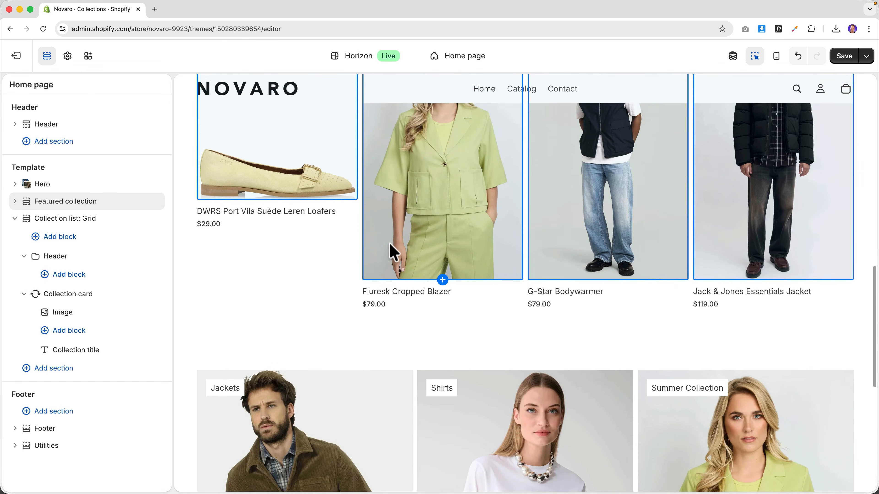
scroll(392, 251, "down", 5)
scroll(306, 287, "up", 10)
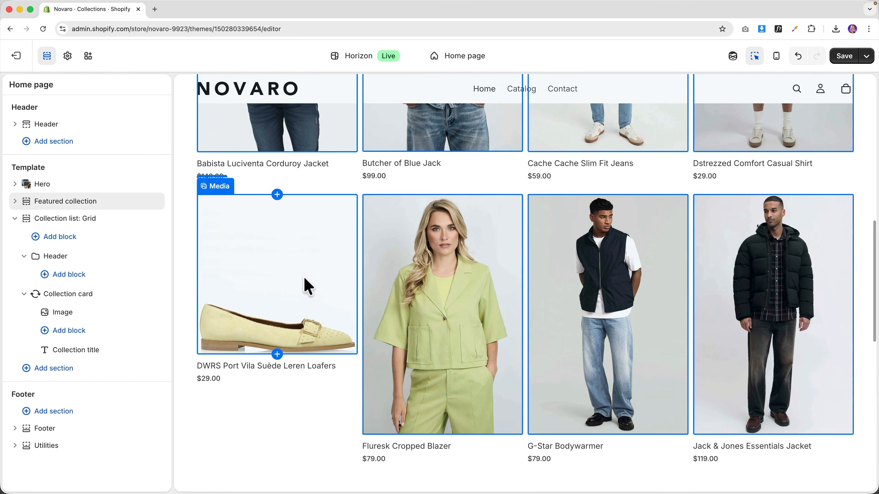
scroll(308, 251, "up", 8)
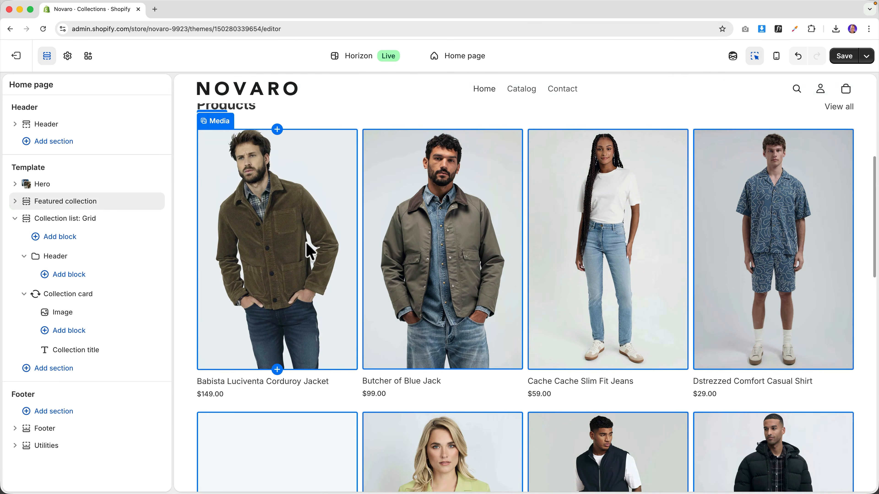
- Drag the Collection list: Grid section above Featured collection in the template sidebar
left_click(15, 220)
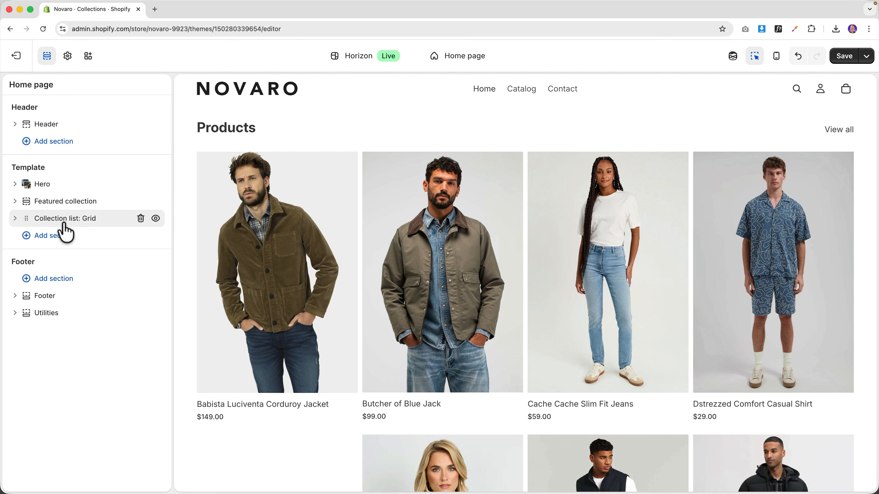
left_click_drag(63, 228, 58, 197)
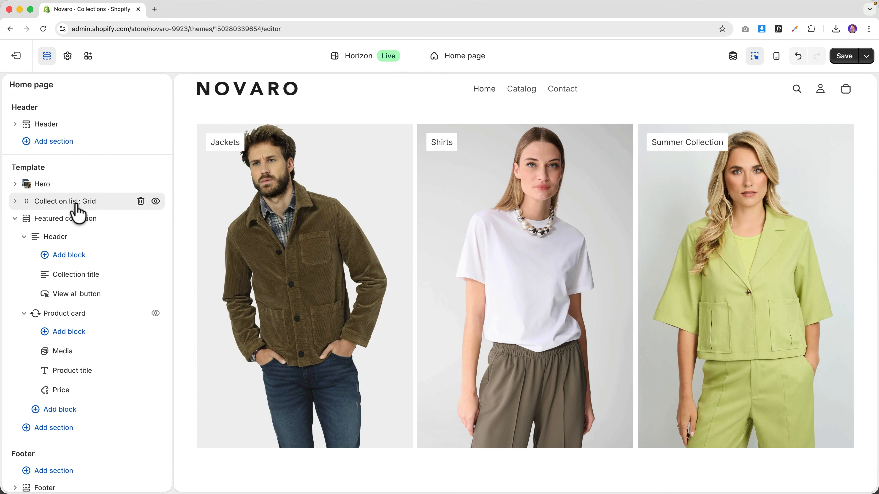
left_click(15, 219)
mouse_move(57, 209)
left_mouse_down()
mouse_move(53, 225)
mouse_move(53, 212)
left_mouse_up()
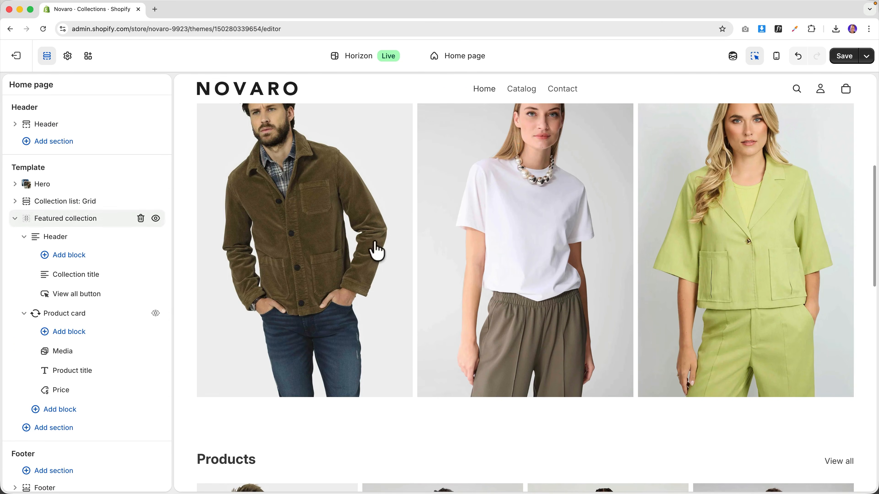
scroll(534, 270, "up", 5)
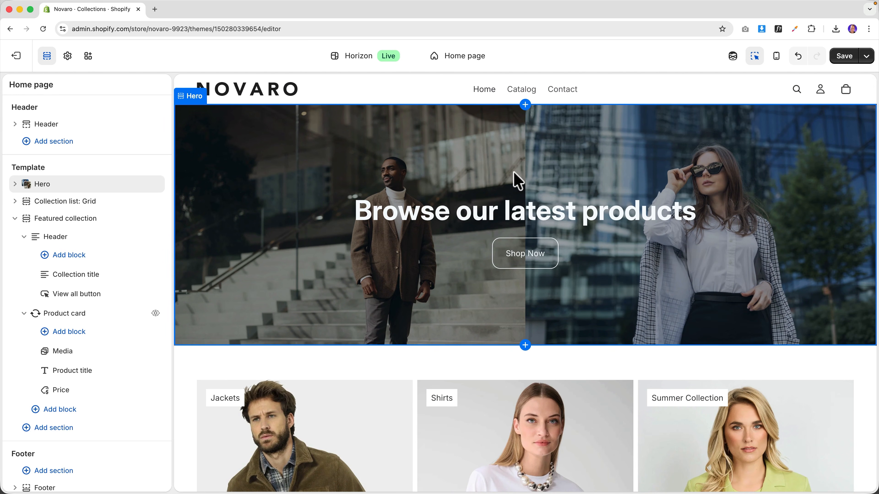
scroll(435, 223, "down", 5)
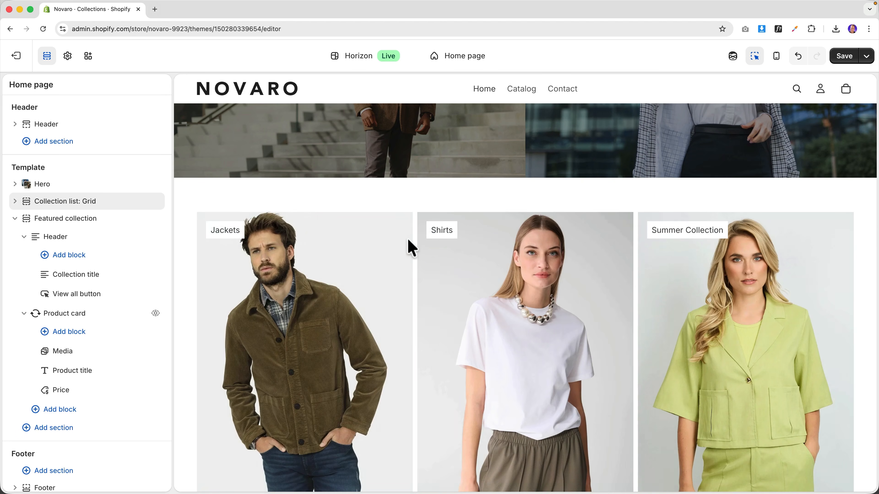
scroll(661, 251, "down", 12)
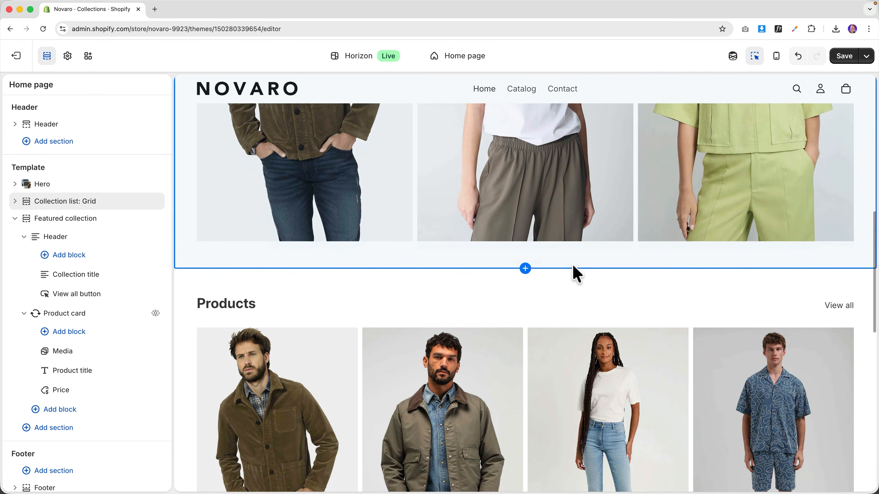
scroll(268, 267, "down", 3)
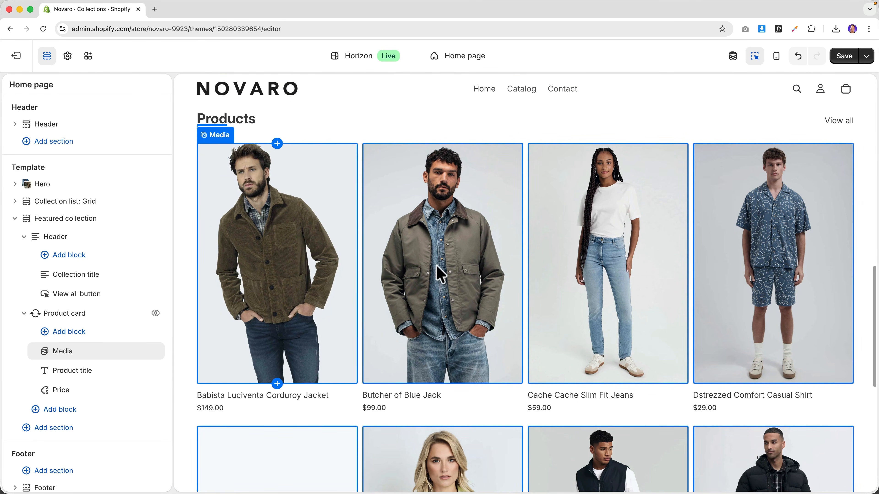
- Replace the Products heading's dynamic Title chip with the text 'Featured Products'
left_click(244, 125)
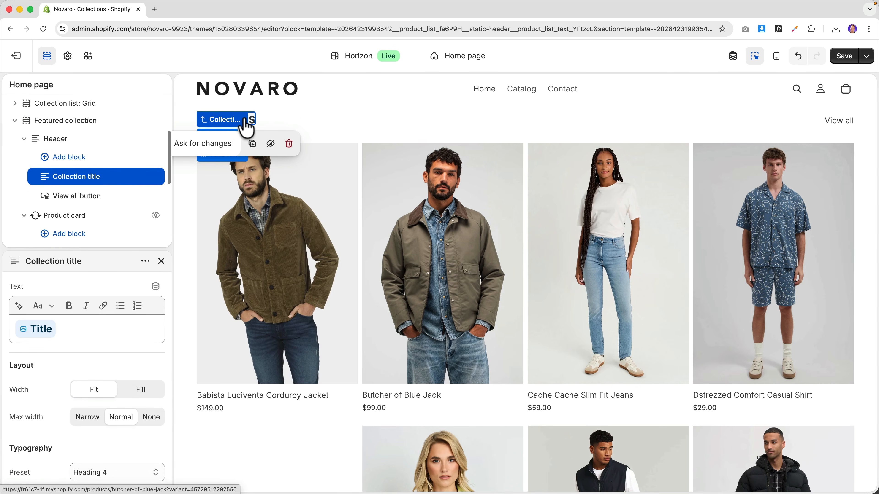
left_click(83, 329)
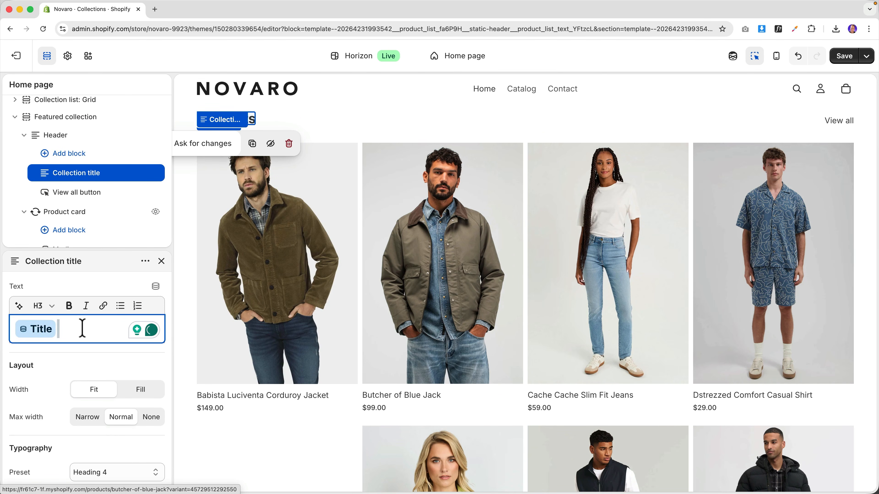
key("BackSpace")
type("Featured Products")
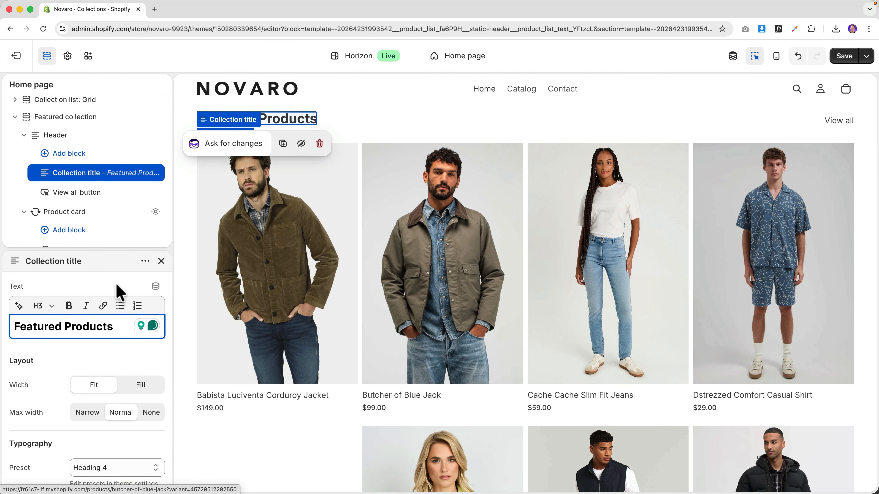
- Check the Featured collection section's chosen collection, leaving it unchanged
left_click(67, 118)
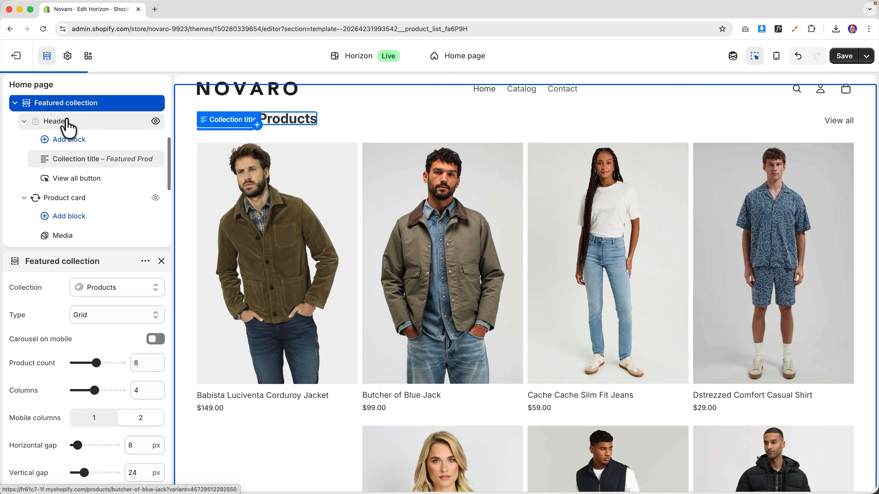
left_click(117, 288)
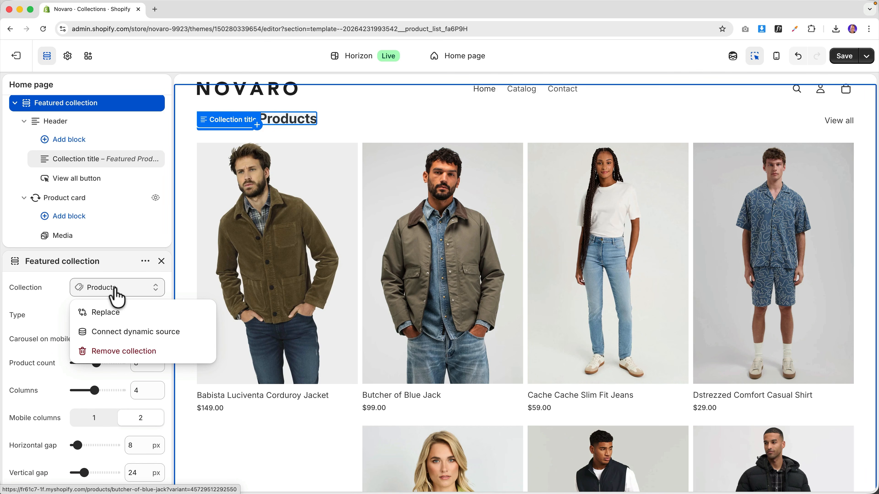
left_click(50, 296)
scroll(398, 225, "up", 3)
scroll(403, 226, "down", 8)
scroll(407, 235, "down", 3)
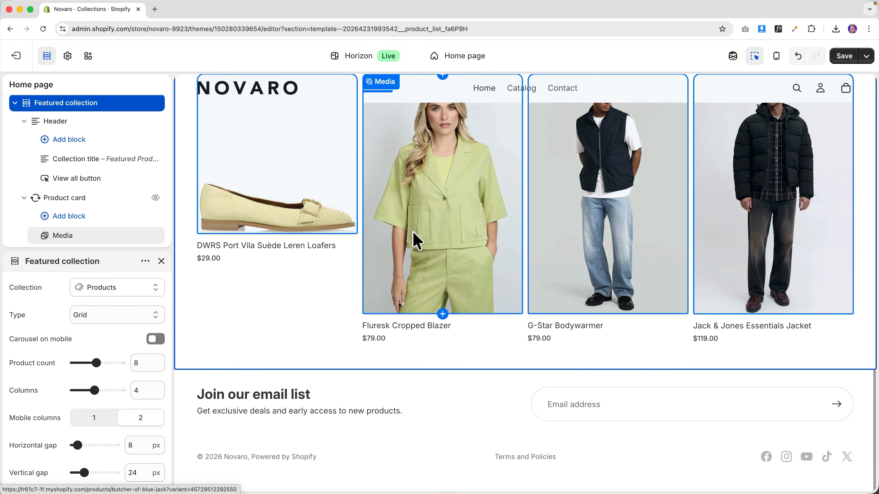
scroll(412, 235, "up", 15)
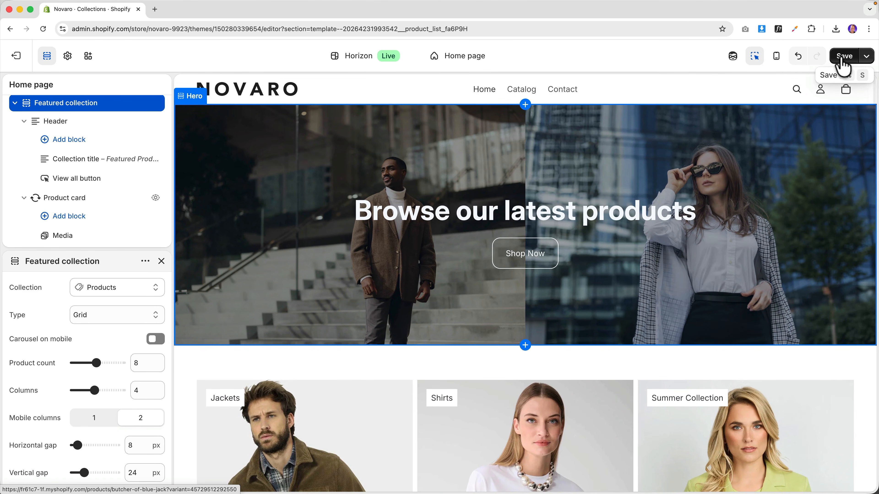
- Save the Horizon home page edits and open the live storefront
left_click(845, 57)
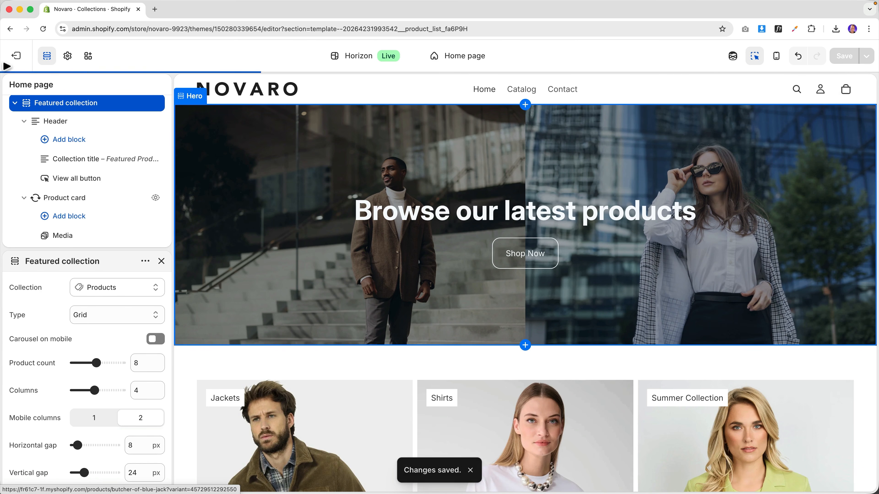
left_click(19, 57)
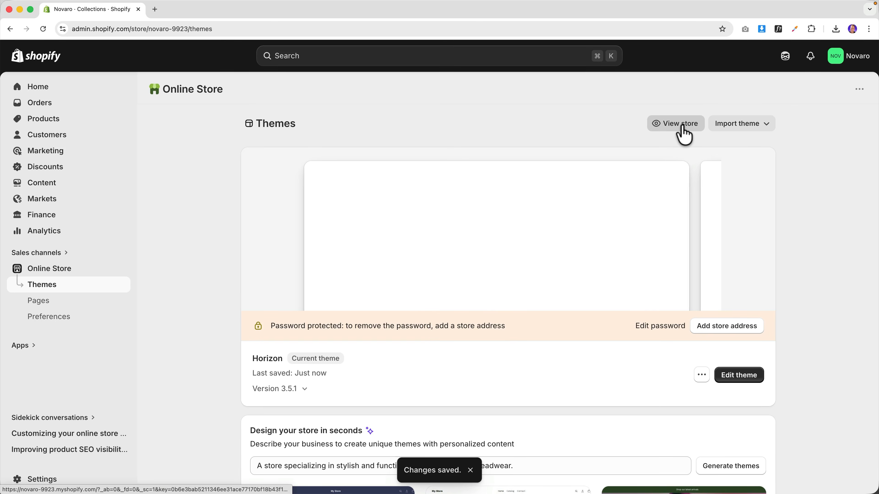
left_click(684, 135)
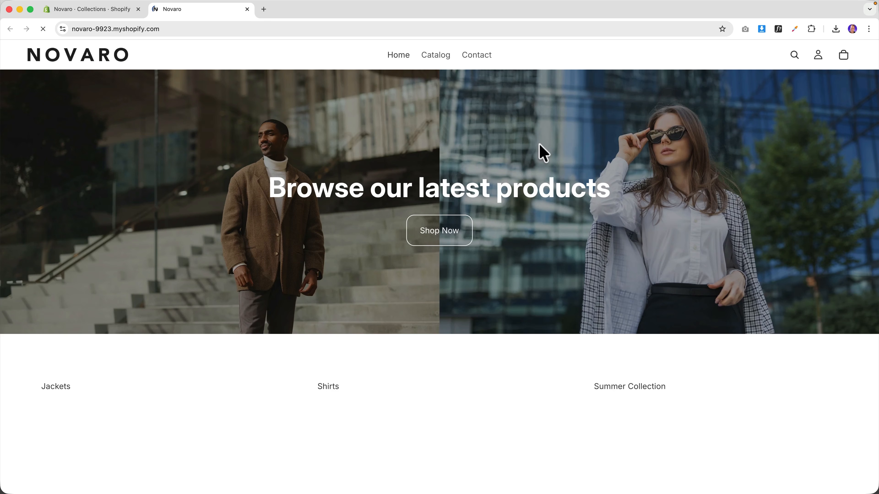
- Scroll through the live store, then return to the admin Themes page
scroll(516, 161, "down", 10)
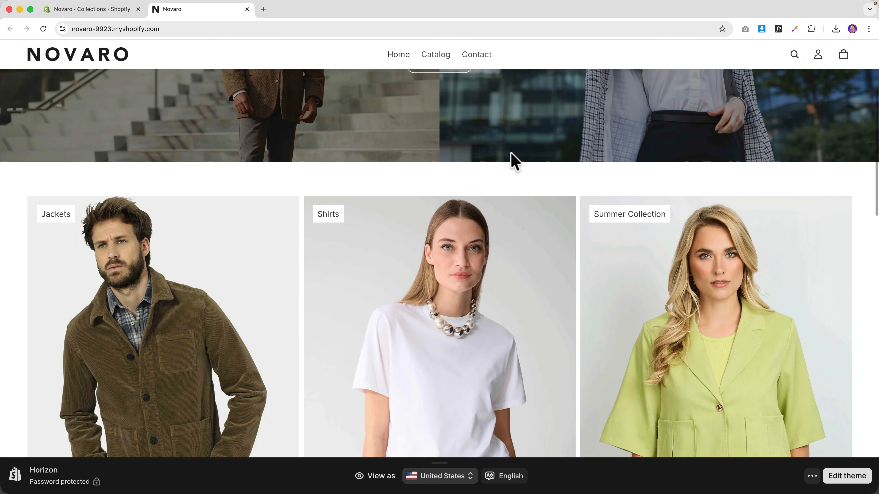
scroll(513, 163, "down", 10)
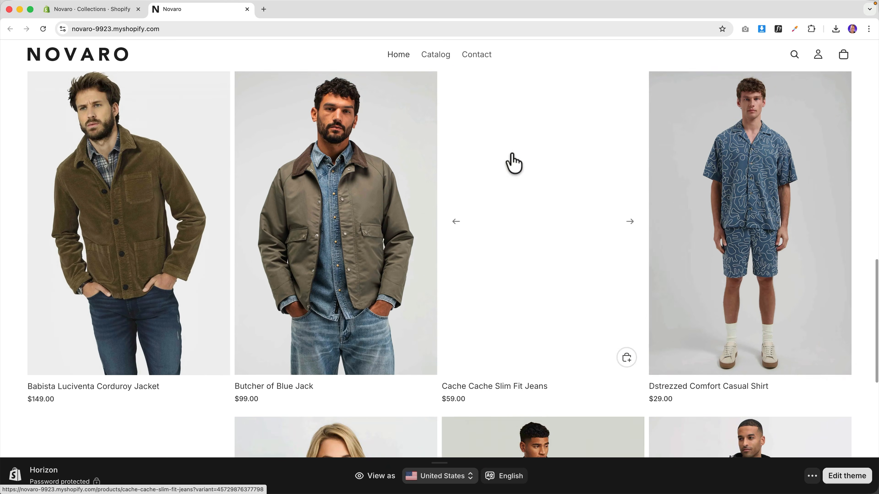
scroll(322, 185, "down", 5)
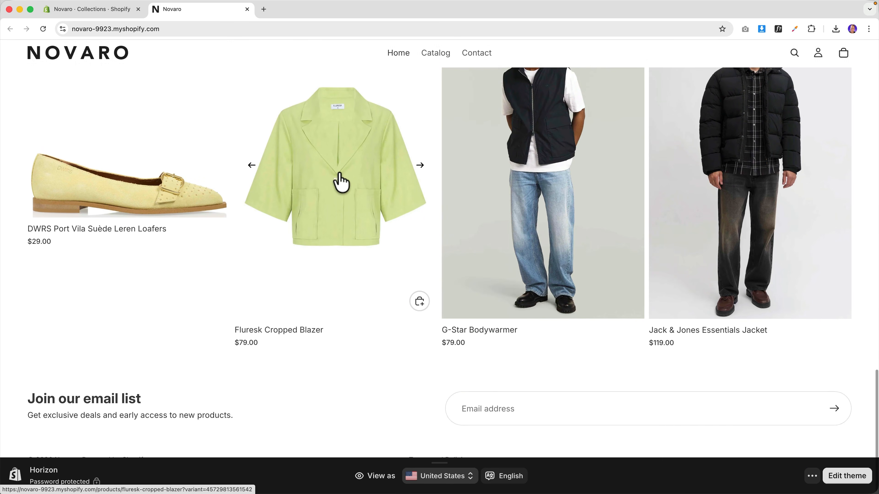
scroll(346, 180, "up", 15)
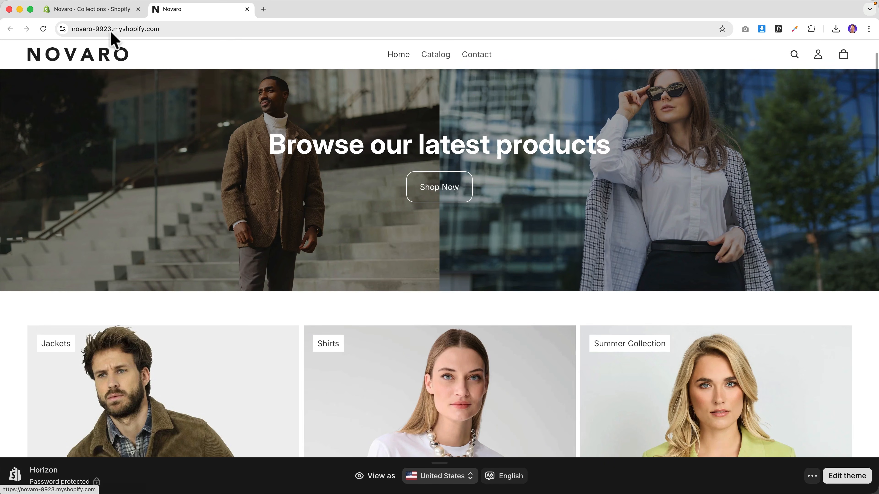
left_click(104, 11)
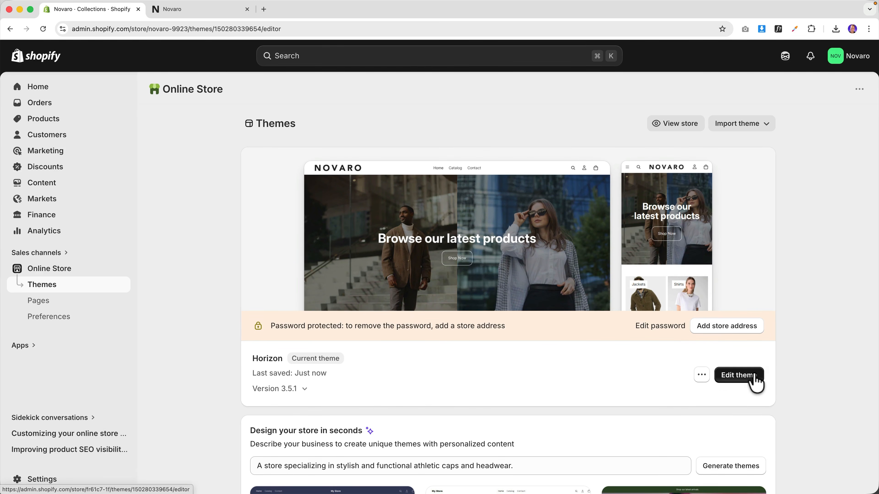
- Add a Collection list: Carousel section beneath the Hero in the Horizon editor
left_click(755, 382)
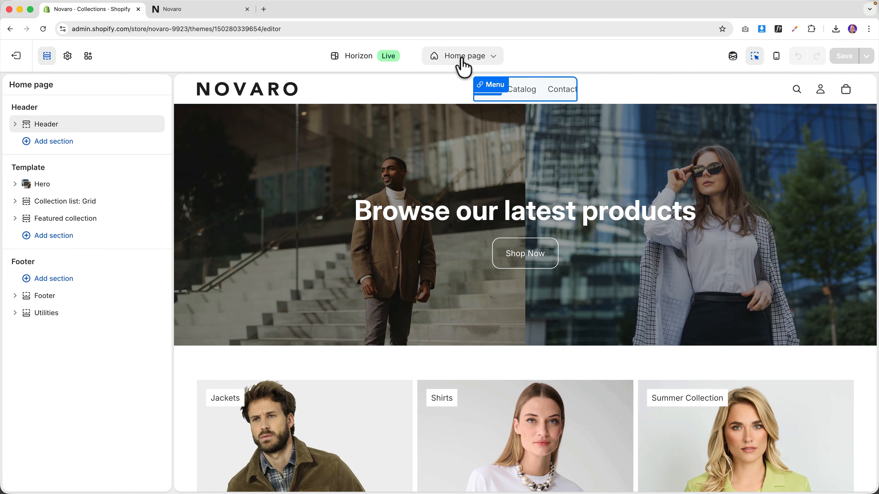
scroll(542, 349, "down", 5)
scroll(540, 347, "up", 5)
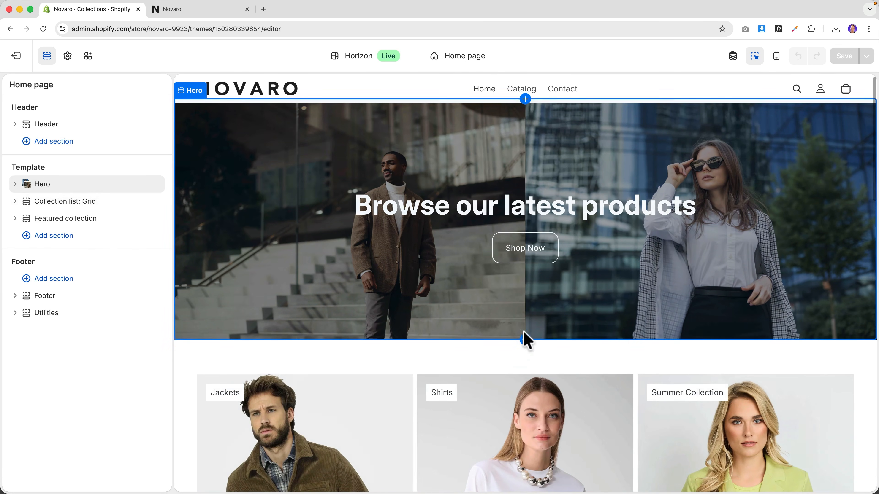
left_click(524, 342)
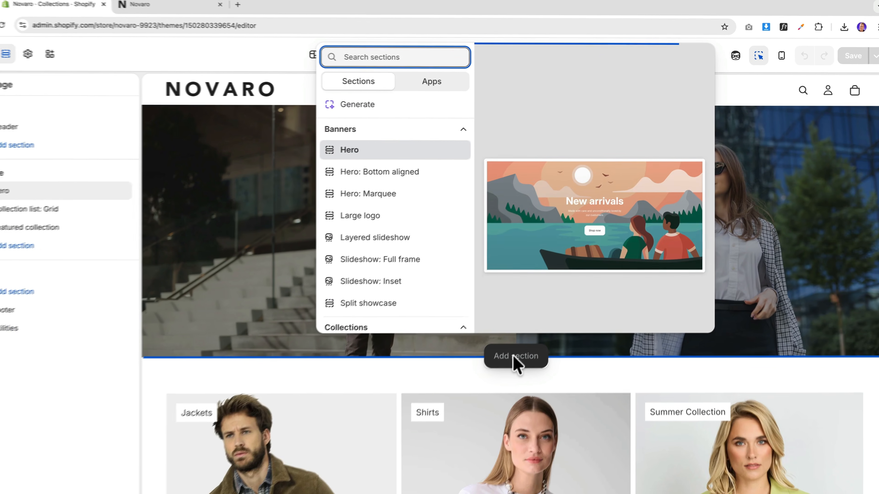
scroll(265, 270, "down", 3)
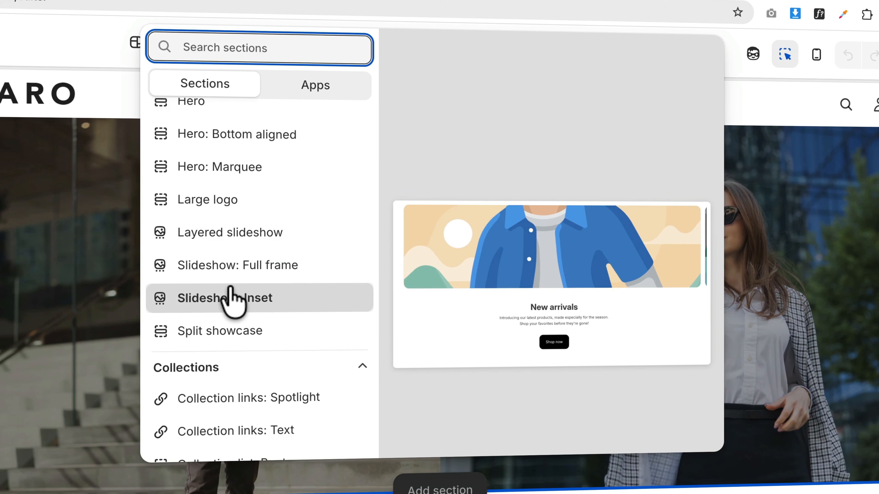
scroll(226, 337, "down", 4)
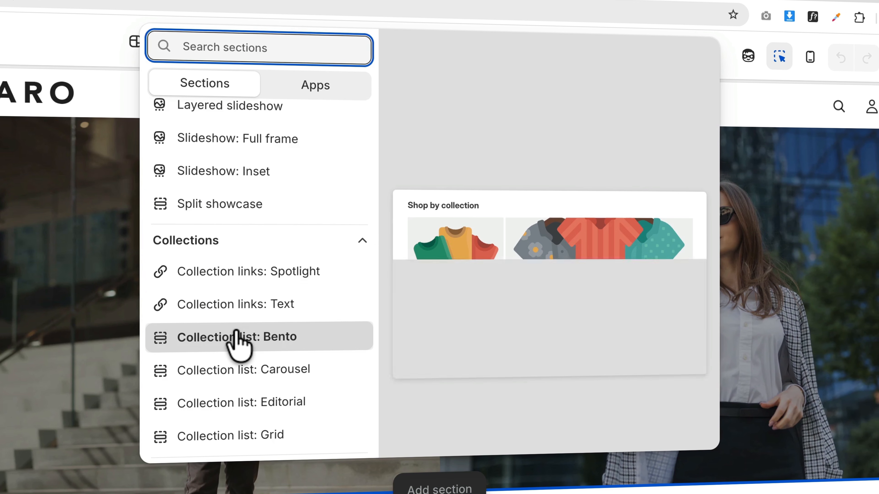
scroll(235, 373, "down", 4)
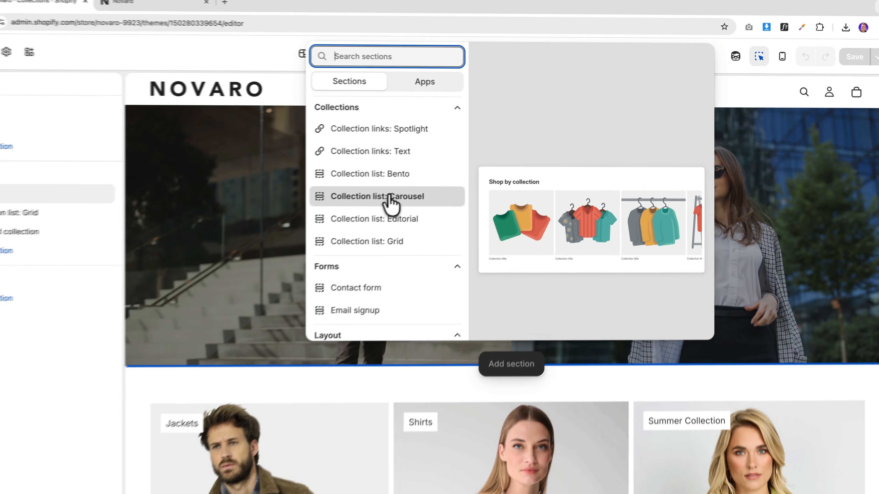
left_click(286, 240)
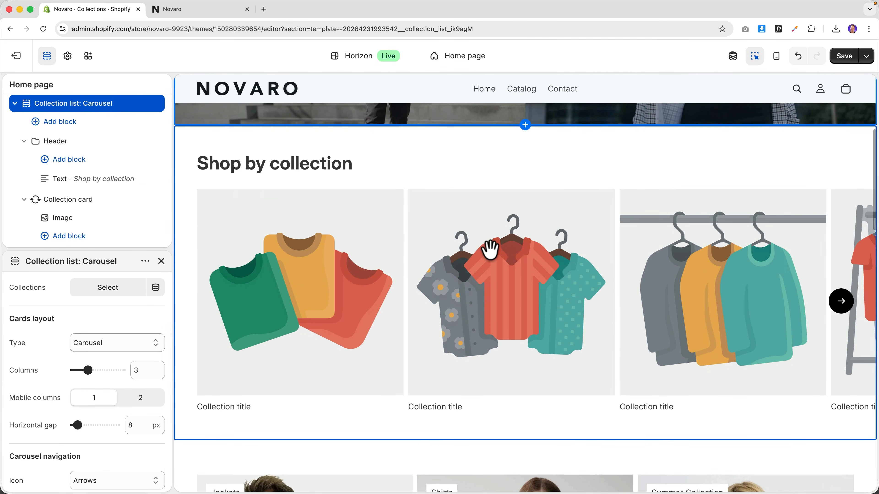
- Select Jeans, Shirts, Shoes and Summer Collection as the carousel's collections
scroll(92, 197, "up", 2)
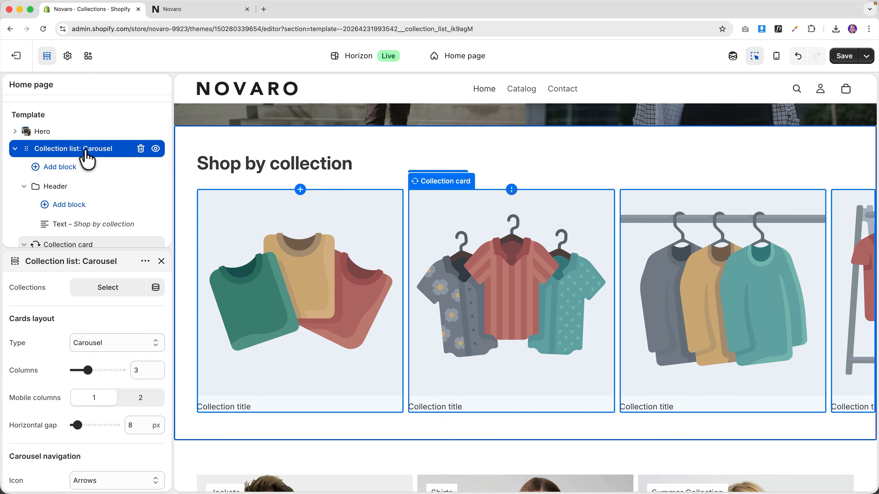
left_click(87, 160)
left_click(80, 200)
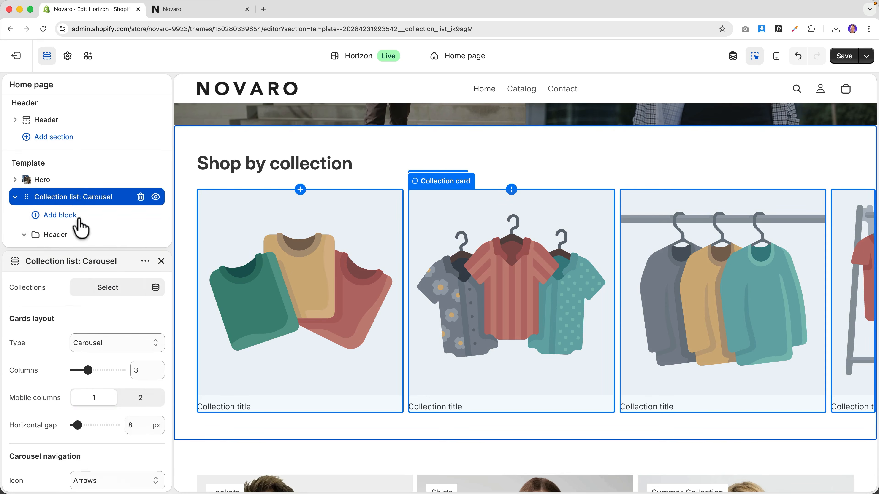
left_click(101, 289)
left_click(184, 346)
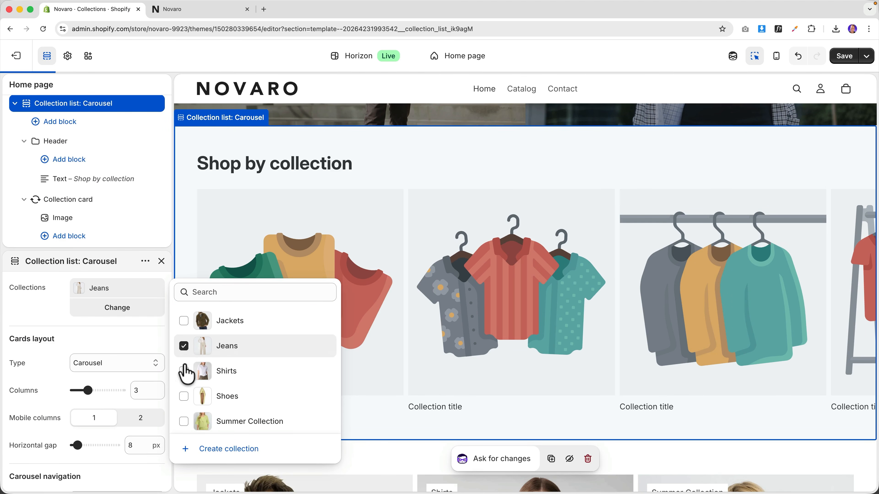
left_click(184, 371)
left_click(184, 397)
left_click(183, 421)
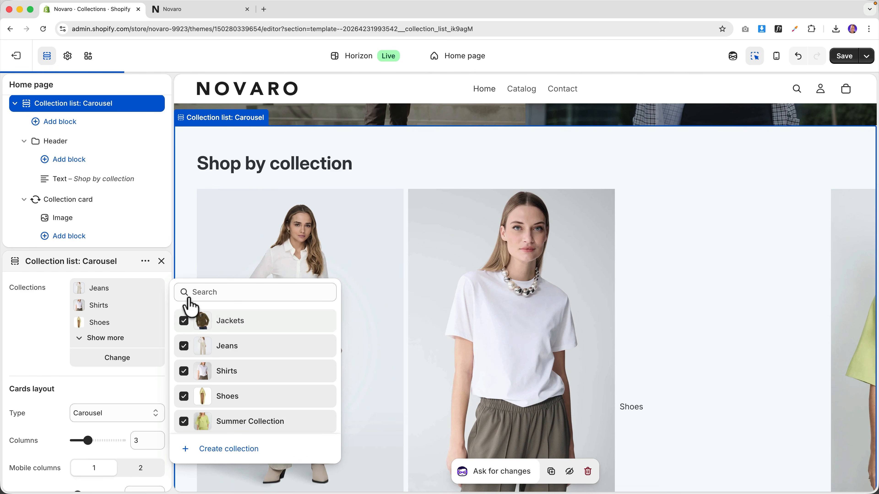
left_click(184, 233)
- Preview the later carousel cards, save the home page and exit the editor
scroll(783, 345, "down", 2)
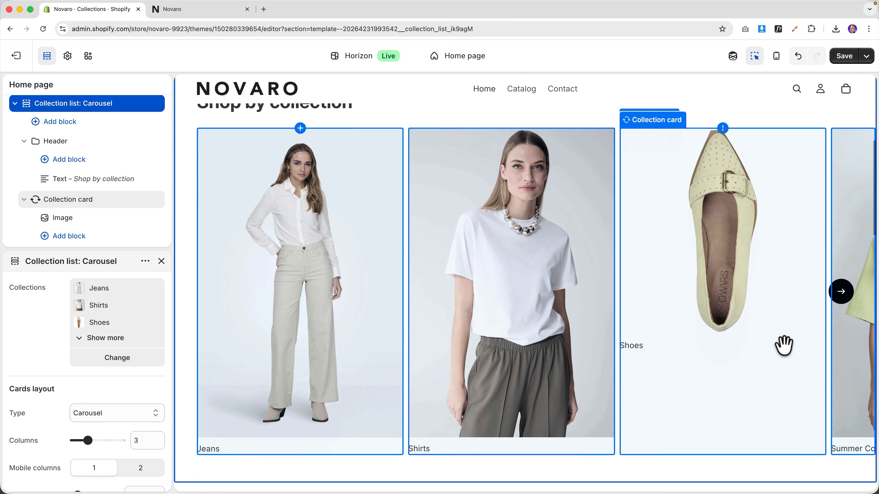
left_click(840, 294)
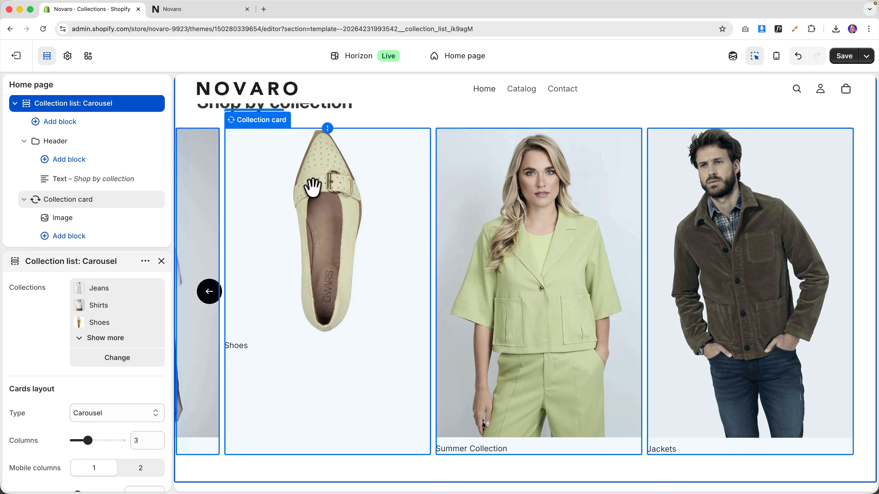
left_click(842, 58)
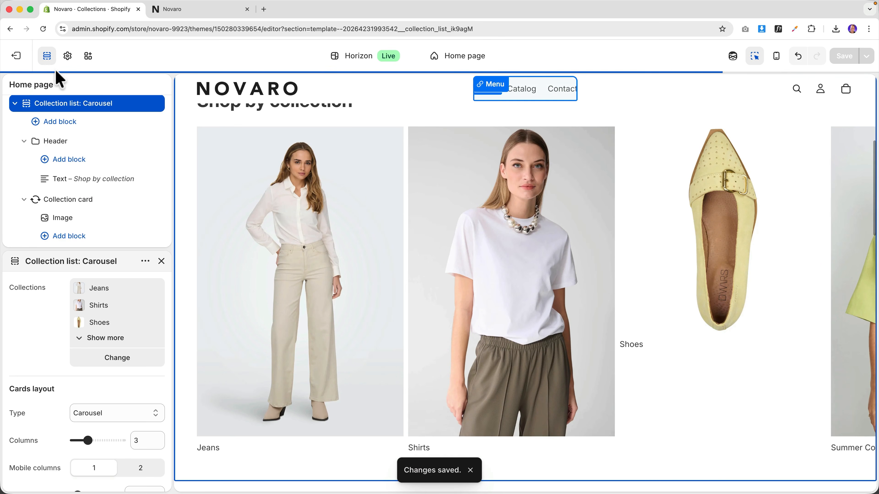
left_click(16, 56)
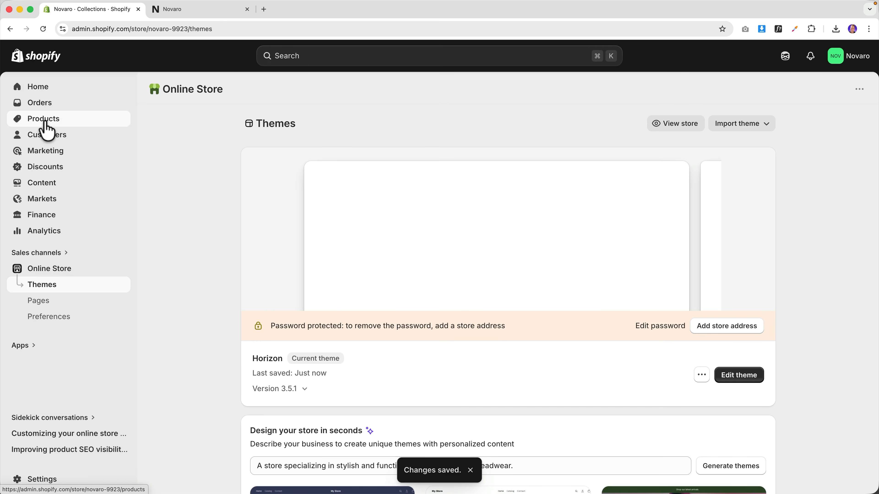
- Set the Shoes collection image to the side-view yellow suede loafer photo
left_click(45, 121)
left_click(48, 138)
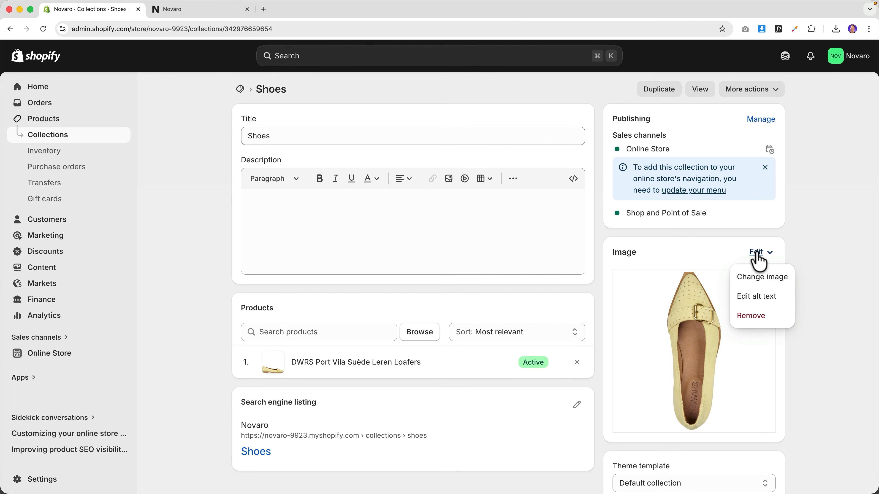
left_click(761, 277)
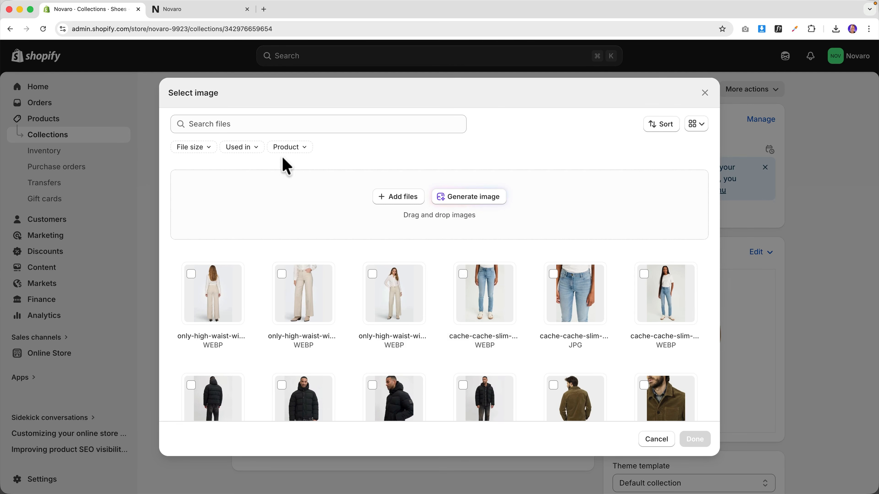
scroll(438, 304, "down", 15)
scroll(446, 294, "down", 5)
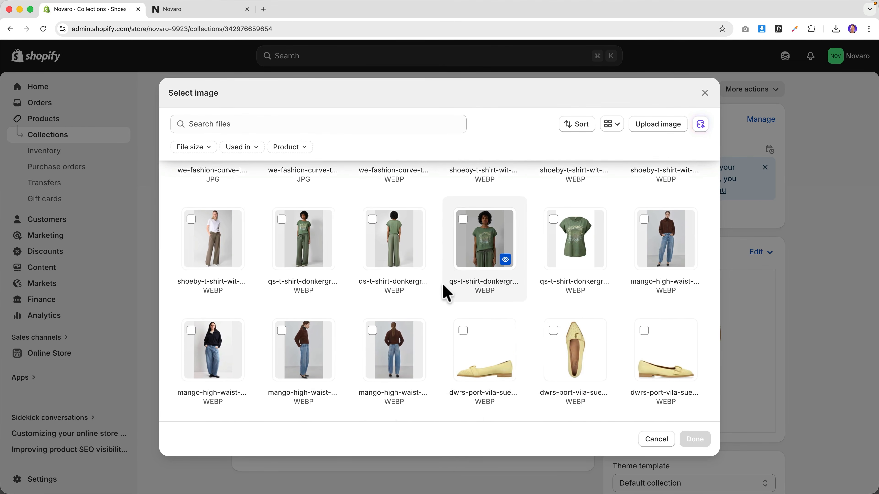
left_click(657, 308)
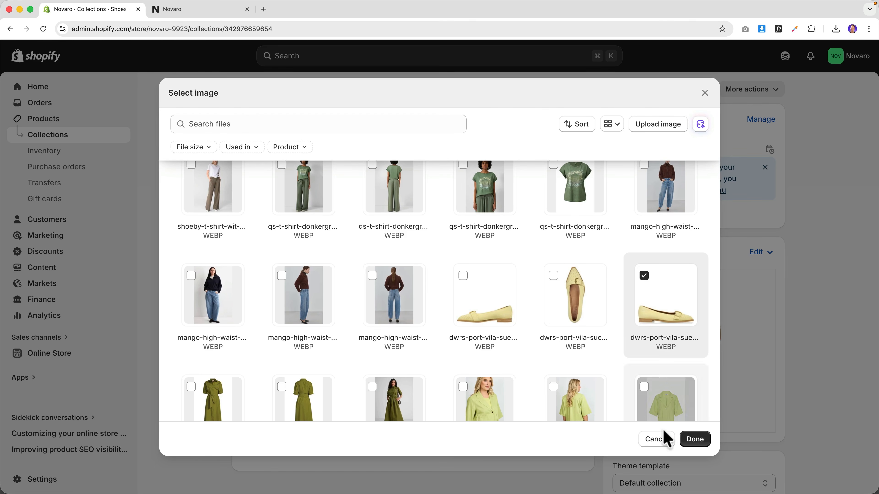
left_click(692, 441)
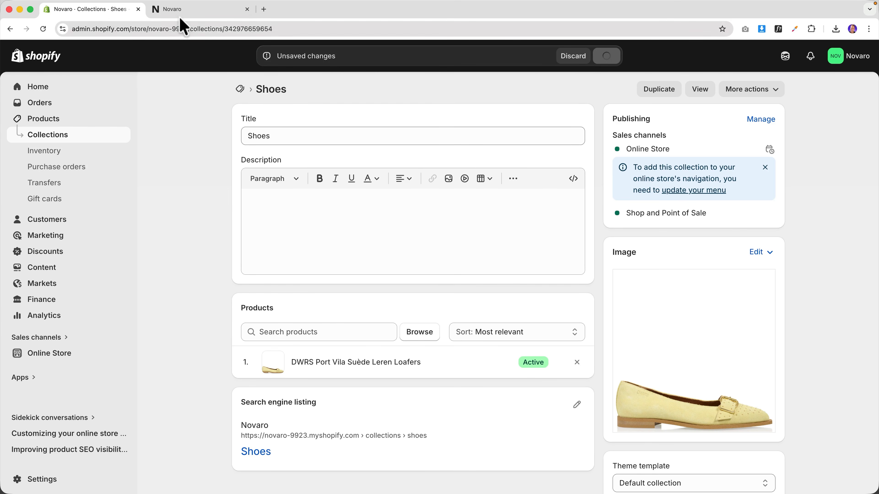
left_click(183, 10)
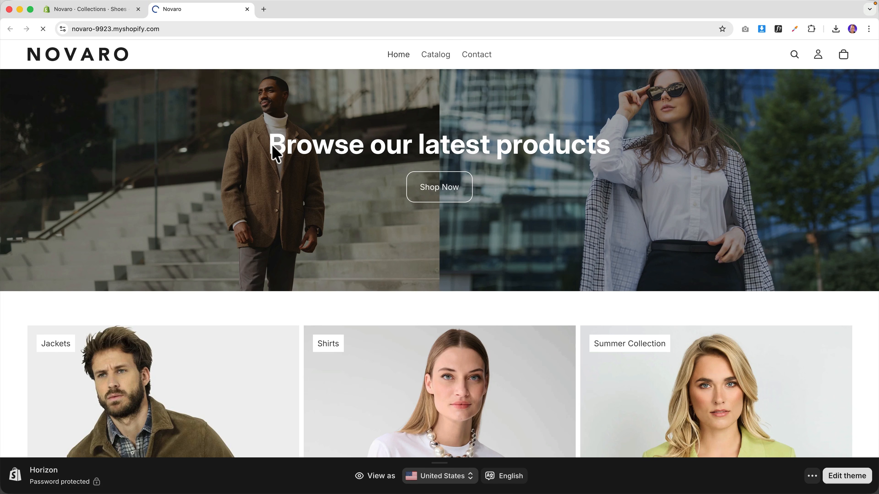
scroll(278, 156, "down", 10)
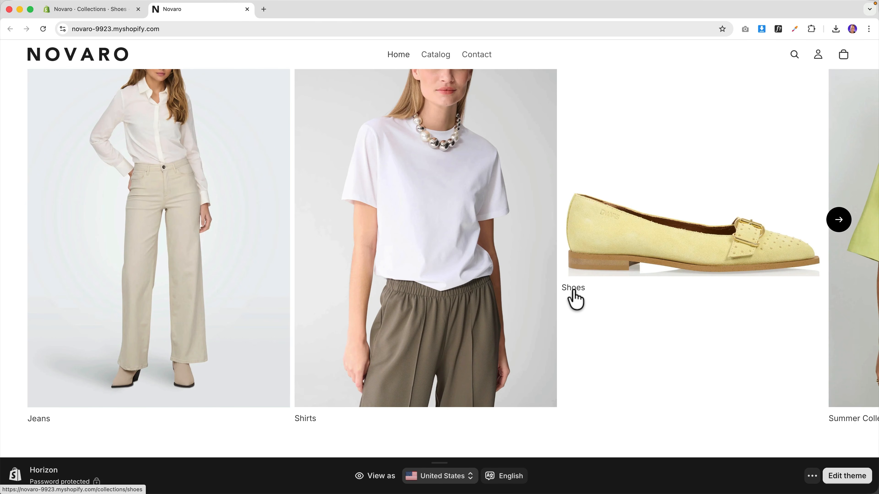
scroll(643, 295, "up", 3)
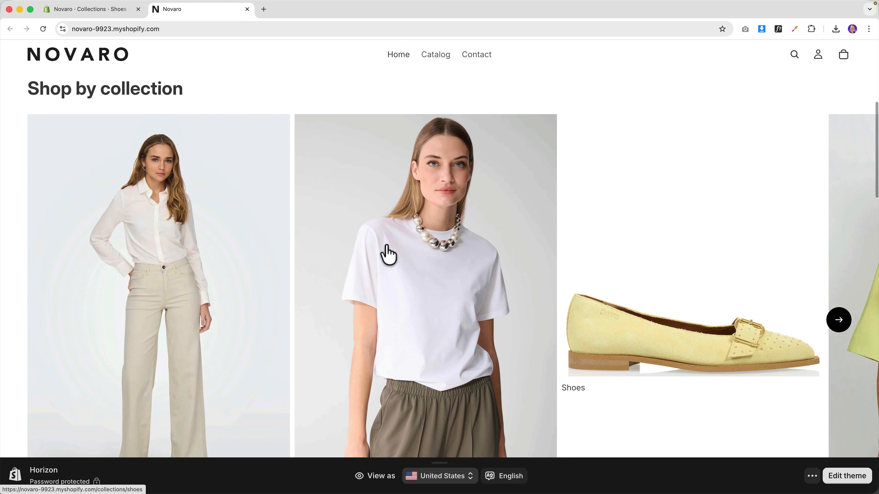
scroll(627, 284, "down", 5)
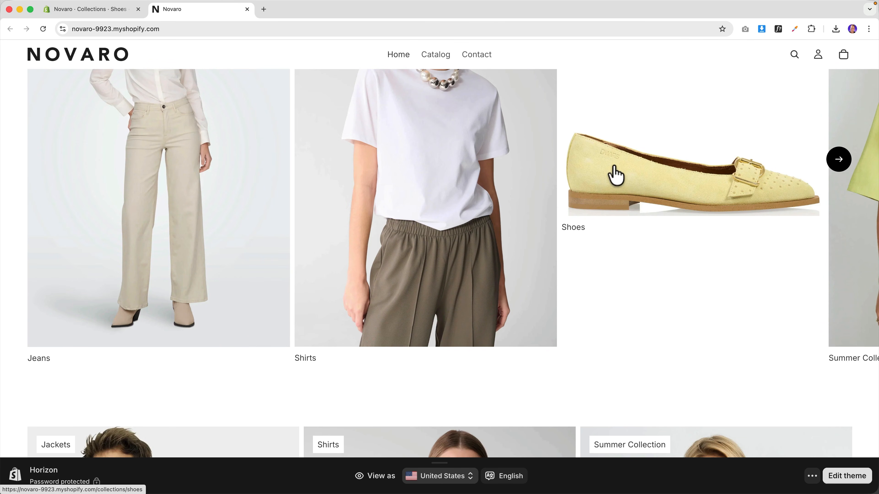
left_click(92, 10)
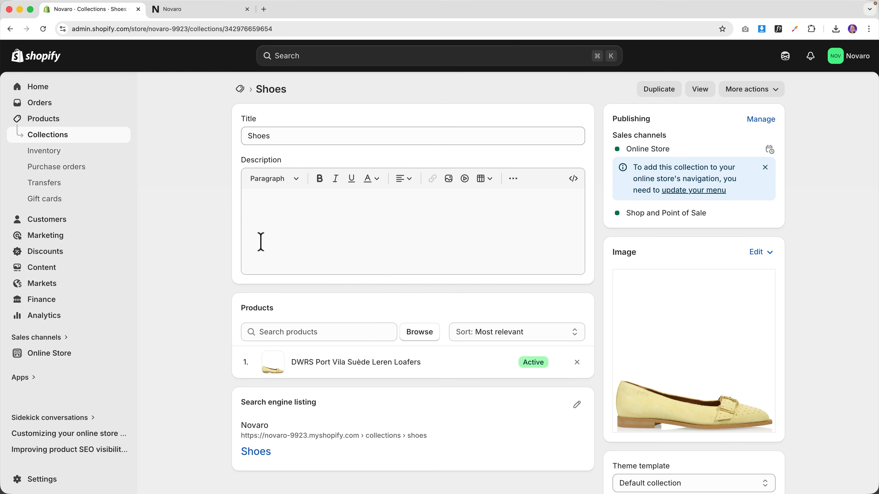
- Go back to Online Store > Themes and reopen the Horizon theme editor
left_click(48, 93)
left_click(47, 277)
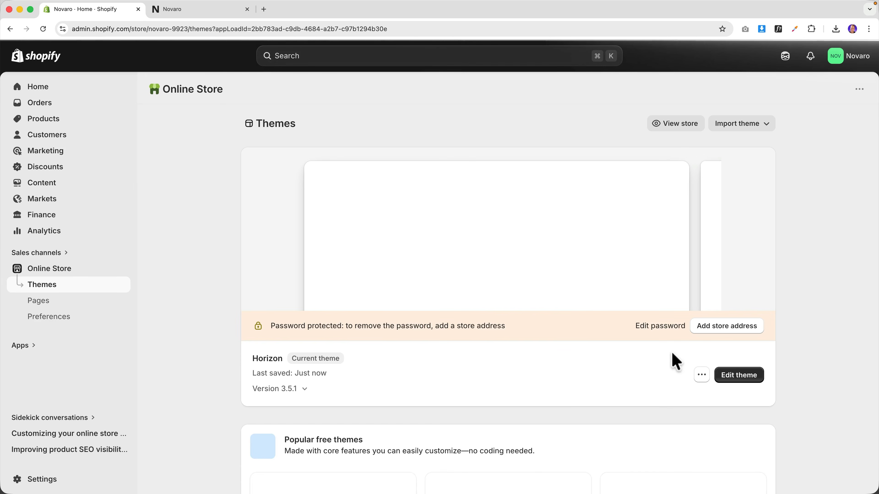
left_click(735, 372)
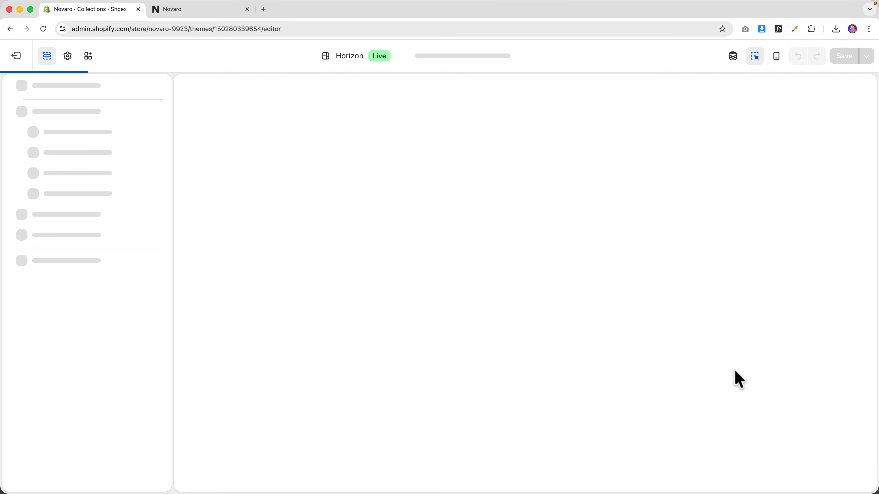
scroll(337, 418, "down", 5)
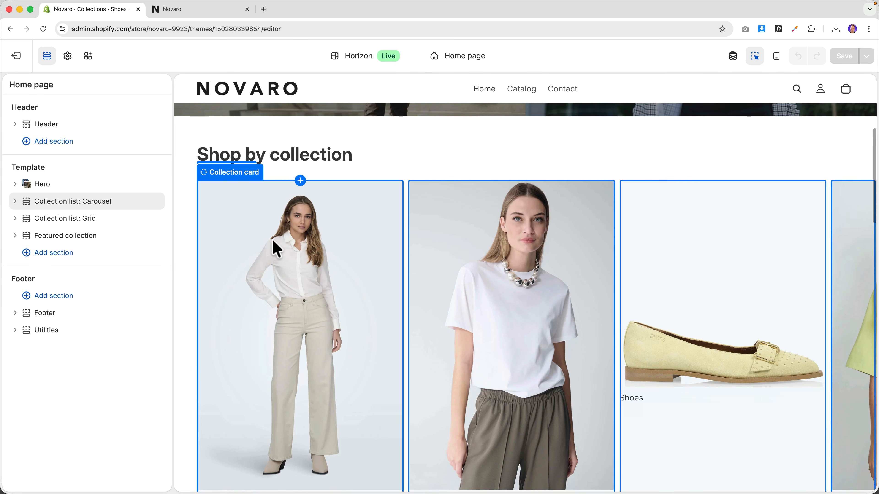
- Remove Shoes from the carousel's collections, save, and view the live storefront
left_click(256, 250)
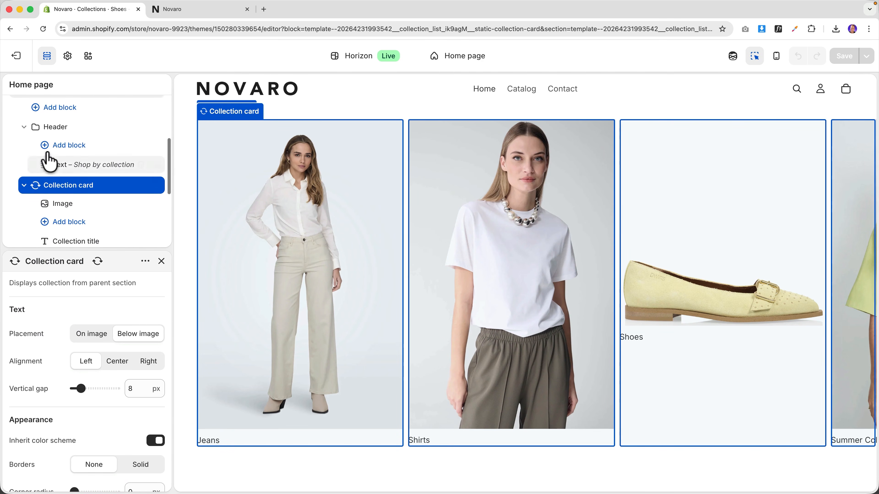
scroll(49, 154, "up", 3)
left_click(71, 146)
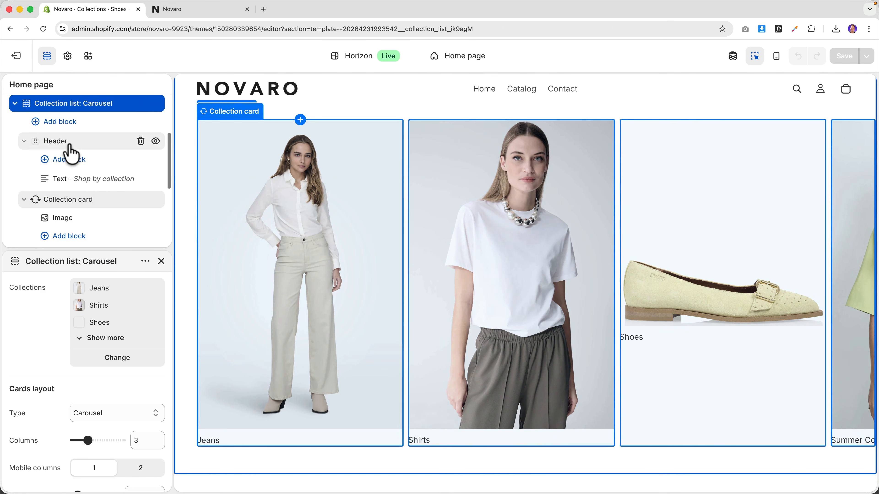
left_click(116, 360)
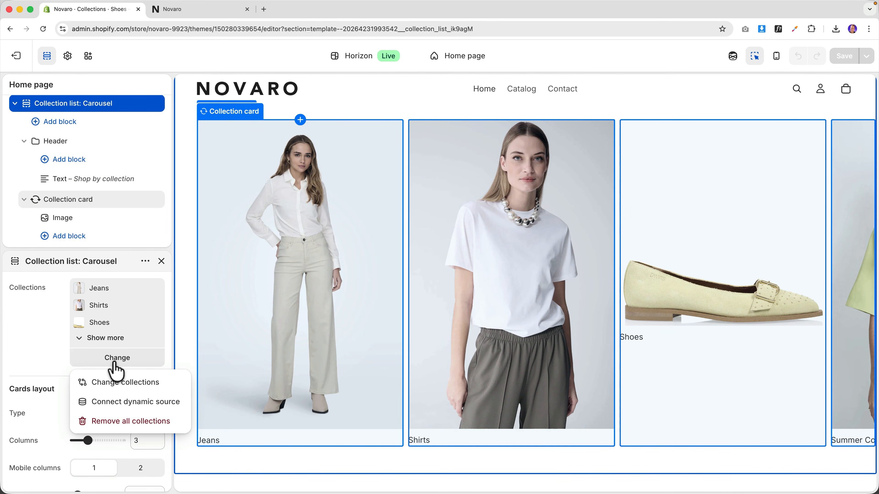
left_click(117, 383)
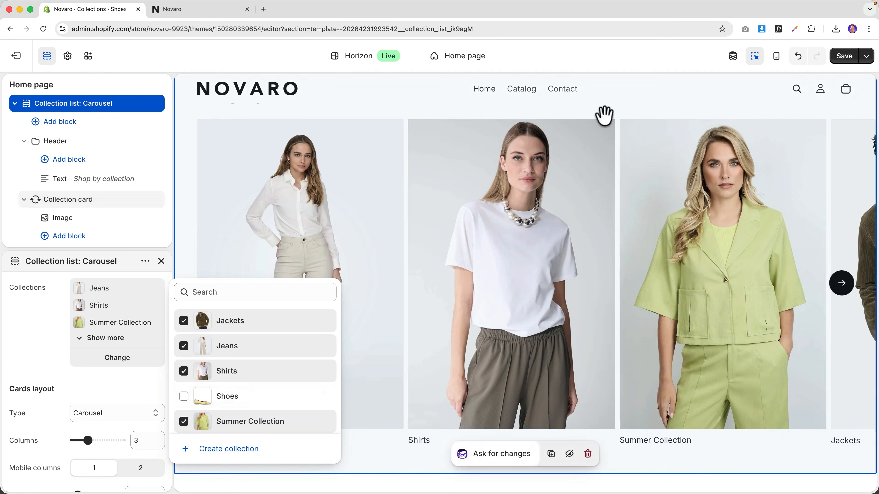
left_click(843, 59)
left_click(167, 10)
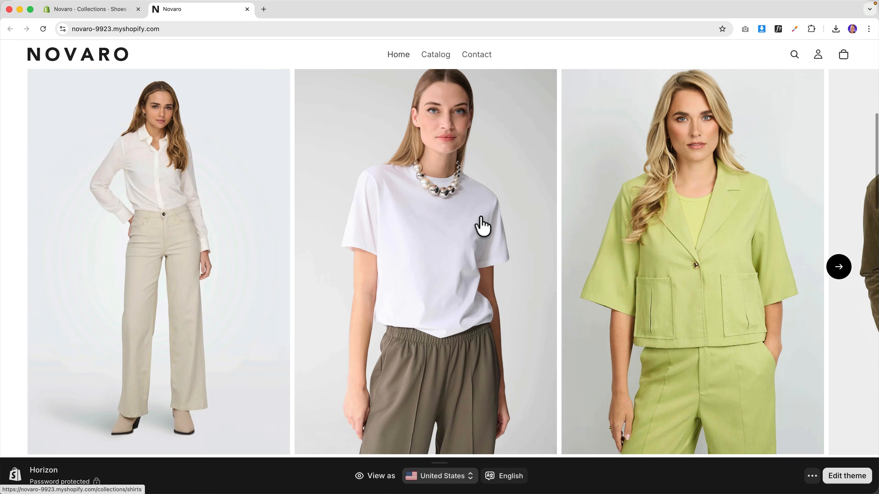
- Open the Shirts collection from the carousel and view the WE Fashion Boxy Shirt product
left_click(842, 273)
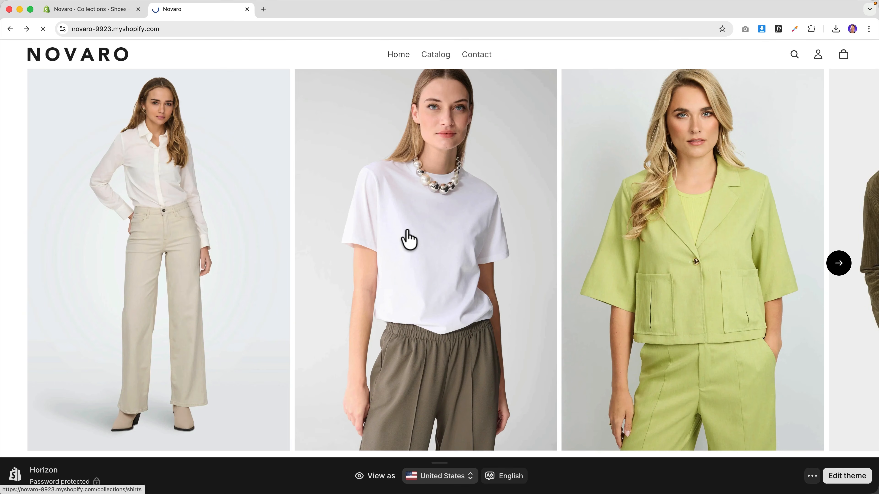
scroll(406, 235, "down", 8)
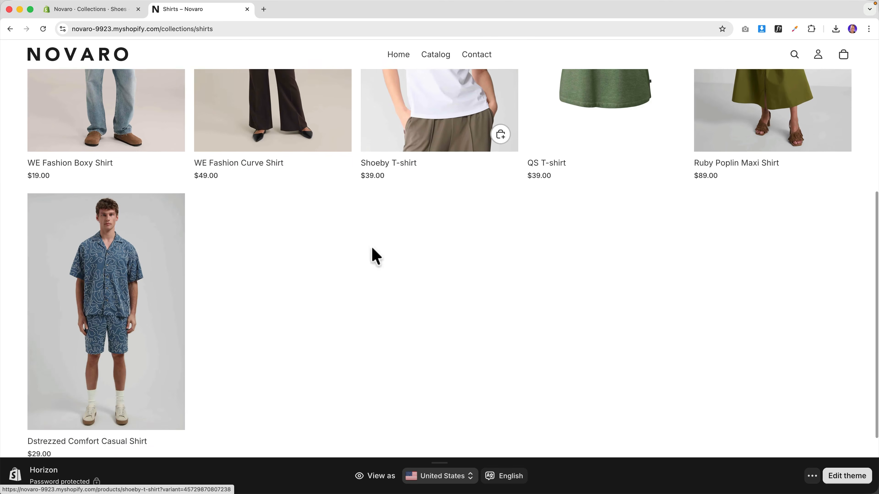
scroll(375, 257, "down", 2)
scroll(326, 267, "up", 10)
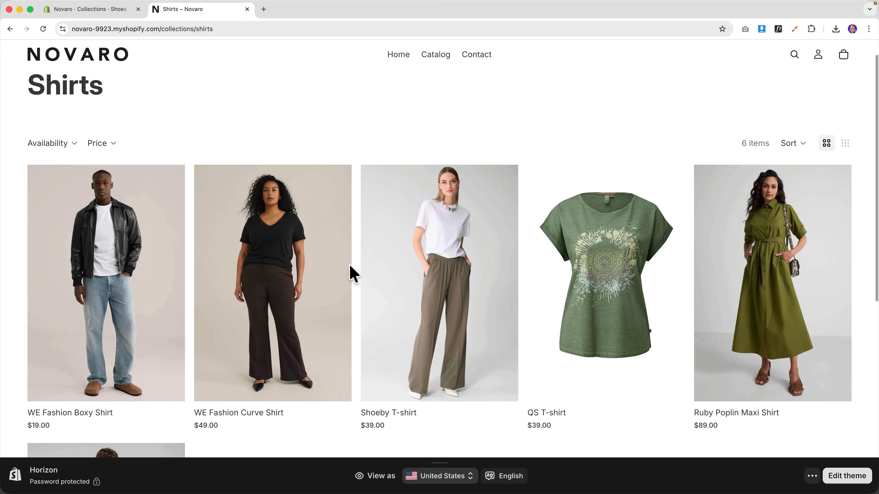
left_click(120, 246)
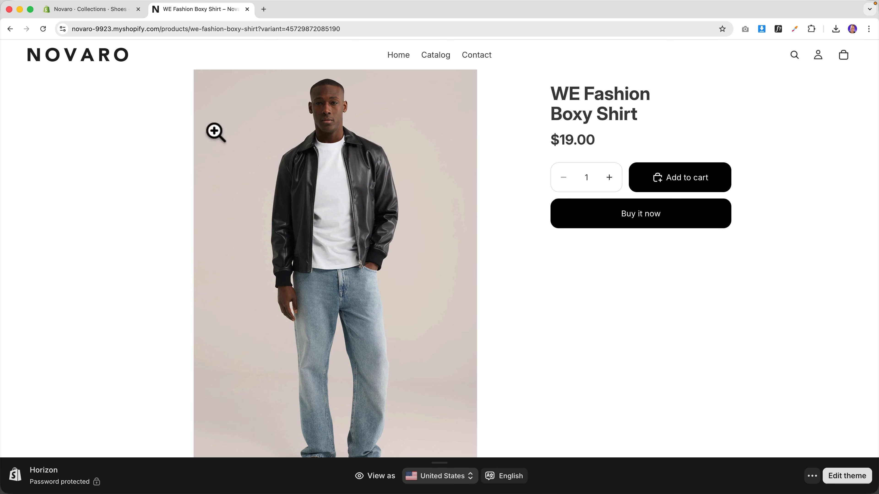
scroll(370, 150, "down", 15)
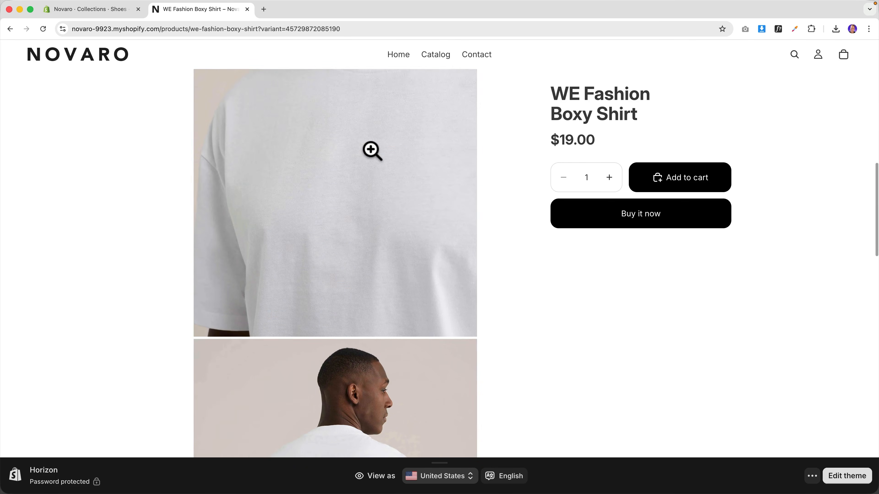
scroll(371, 149, "down", 15)
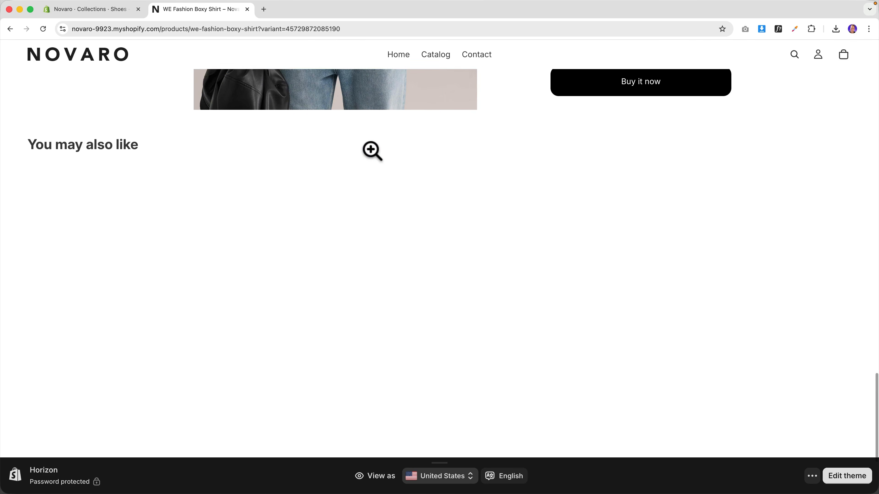
scroll(371, 150, "up", 15)
scroll(372, 153, "up", 10)
- Return to the store home page, check the carousel, and go back to the theme editor
left_click(110, 64)
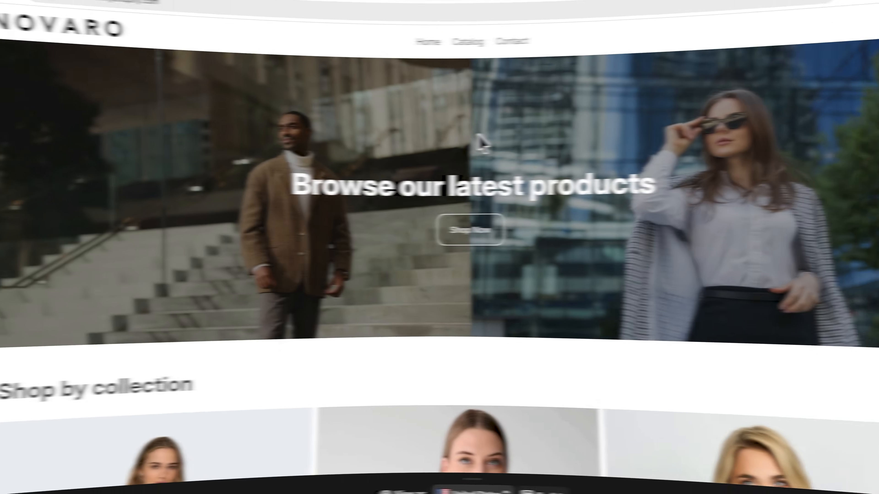
scroll(449, 146, "down", 8)
scroll(449, 146, "down", 10)
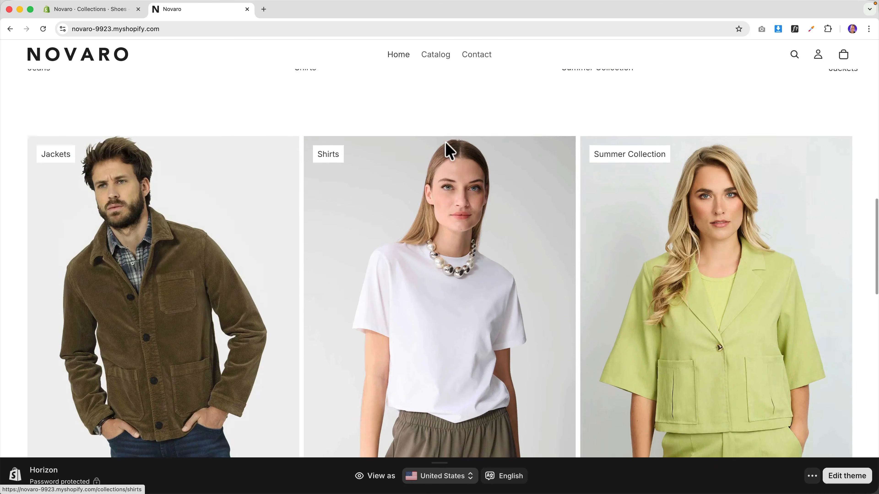
scroll(453, 152, "up", 20)
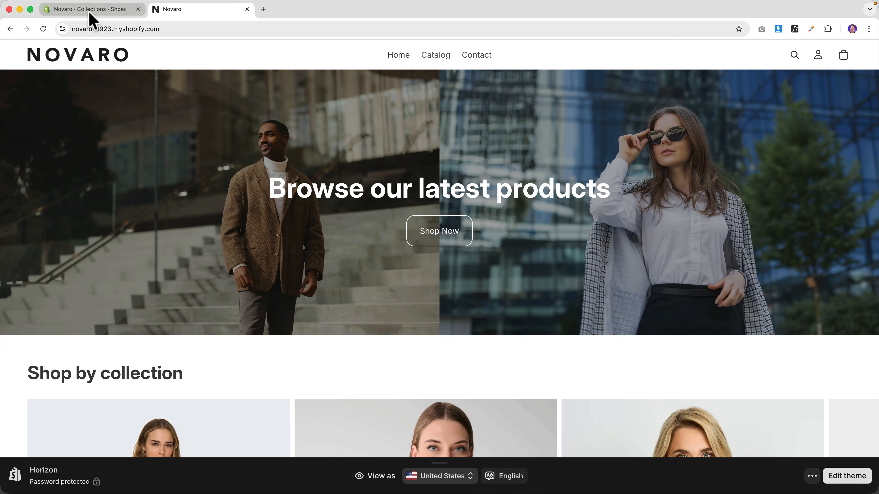
left_click(91, 10)
scroll(216, 114, "down", 13)
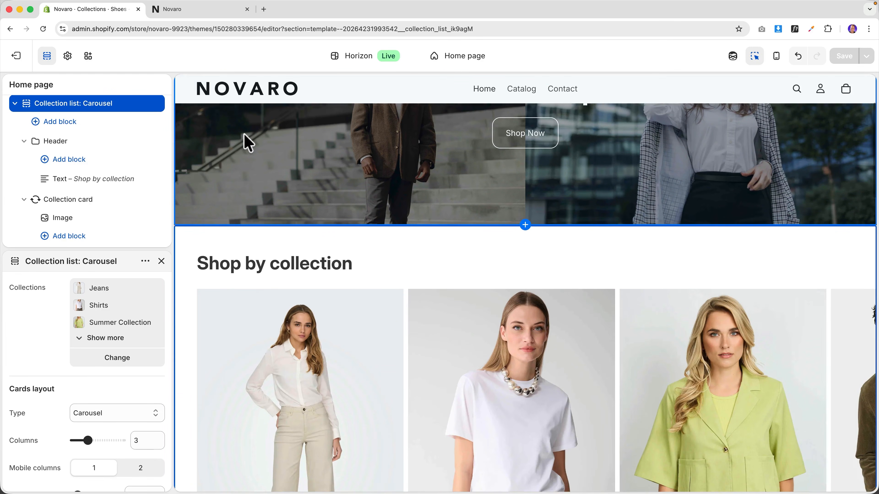
- Select the second Collection list: Grid section and try the dark Scheme 5
scroll(254, 144, "down", 5)
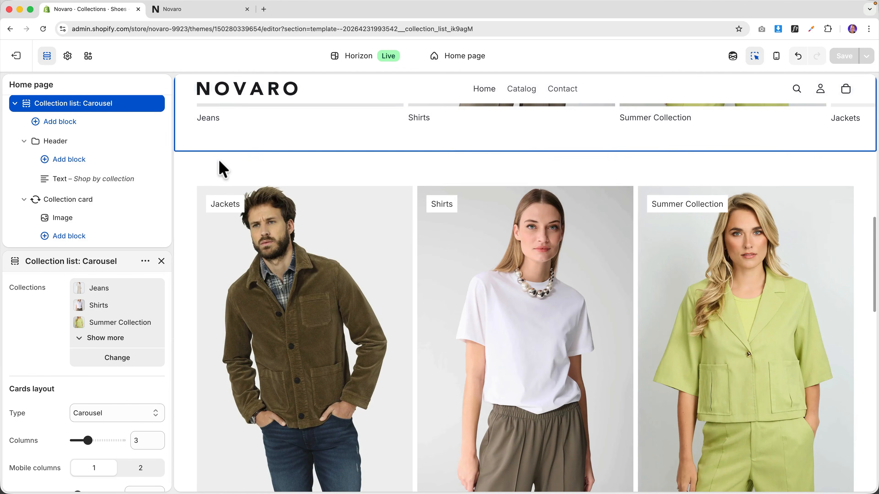
left_click(221, 168)
scroll(221, 162, "down", 2)
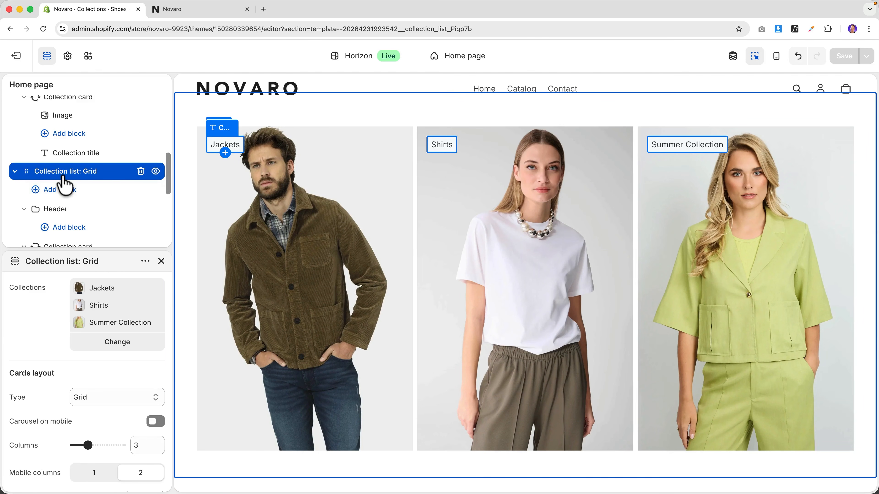
scroll(52, 371, "down", 10)
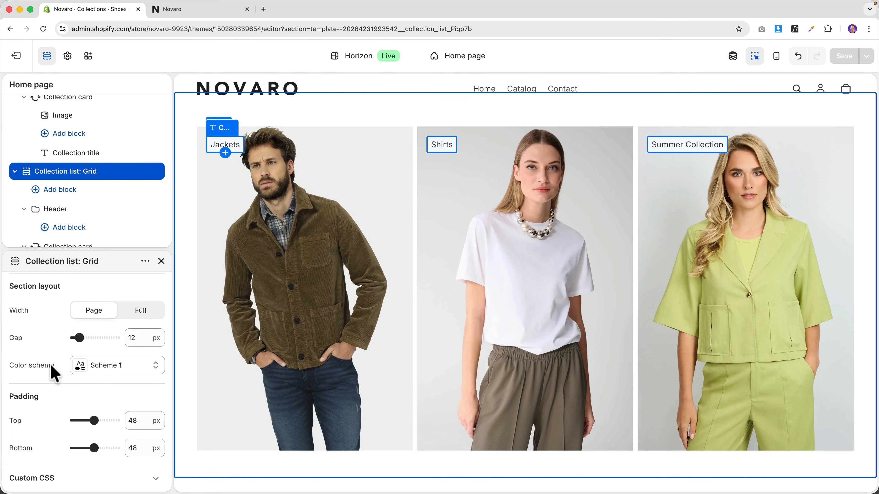
left_click(111, 367)
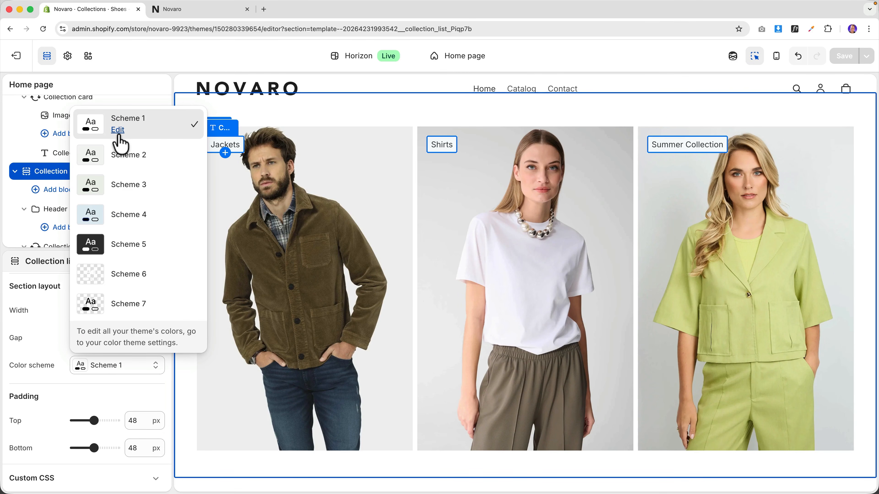
left_click(119, 249)
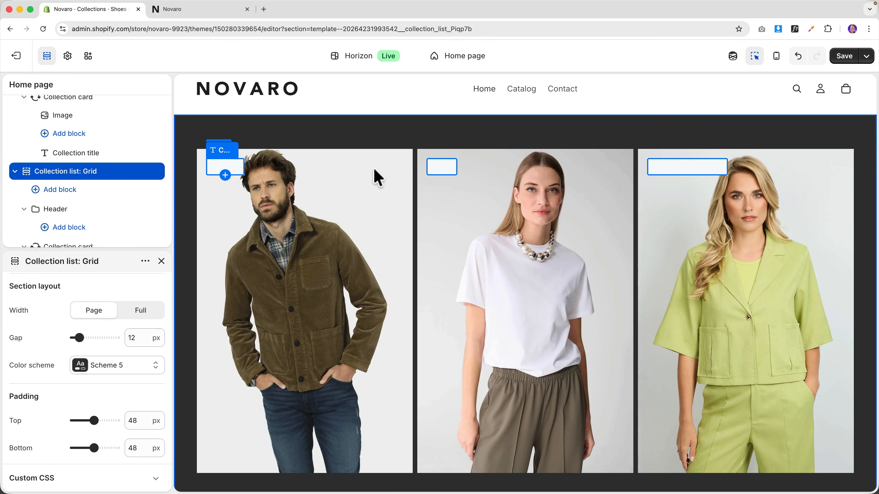
- Switch the grid's colour scheme to the light blue Scheme 4
left_click(115, 366)
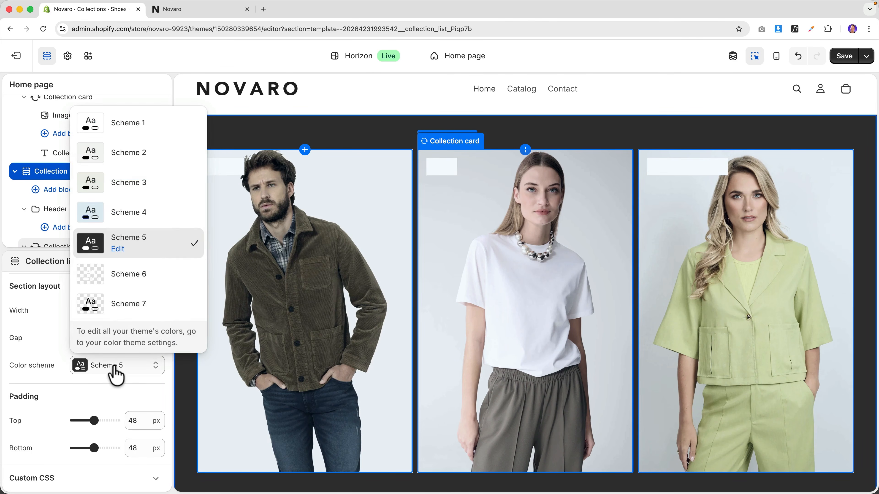
left_click(114, 222)
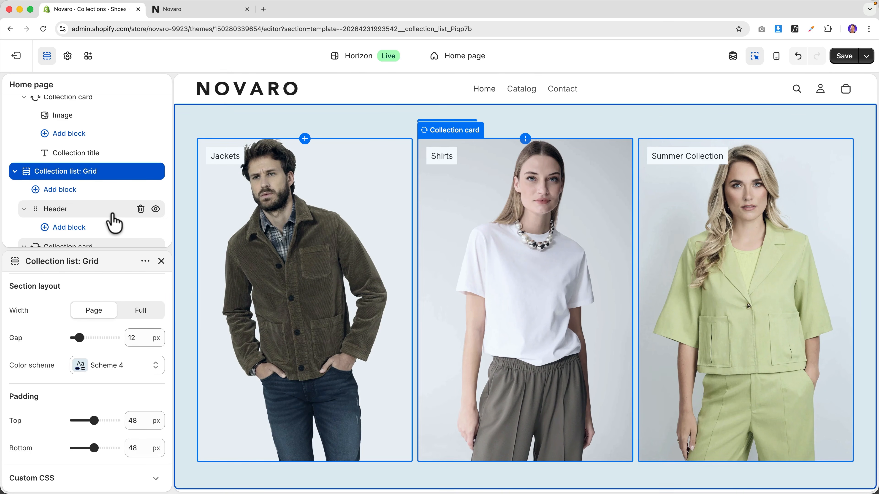
scroll(355, 142, "up", 8)
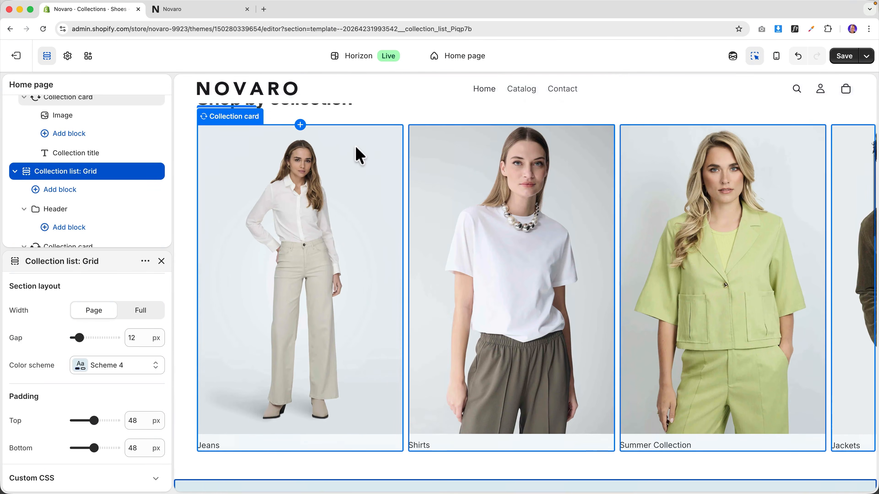
scroll(363, 157, "down", 15)
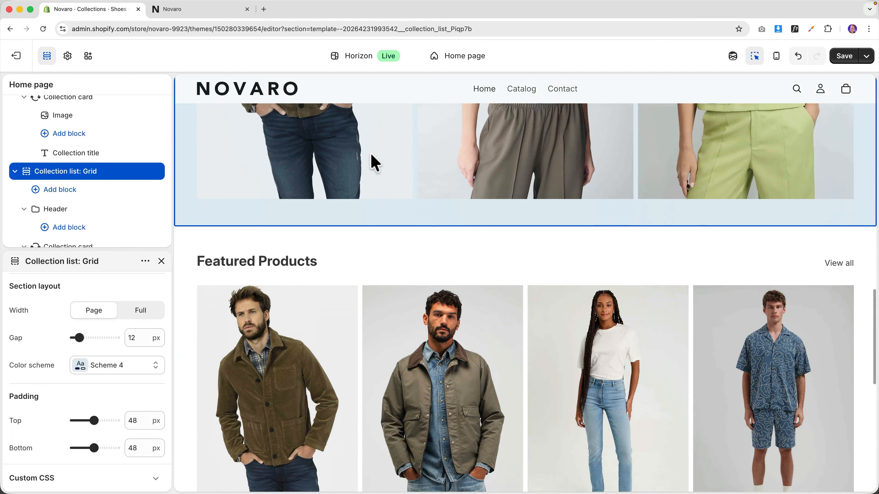
scroll(374, 163, "down", 10)
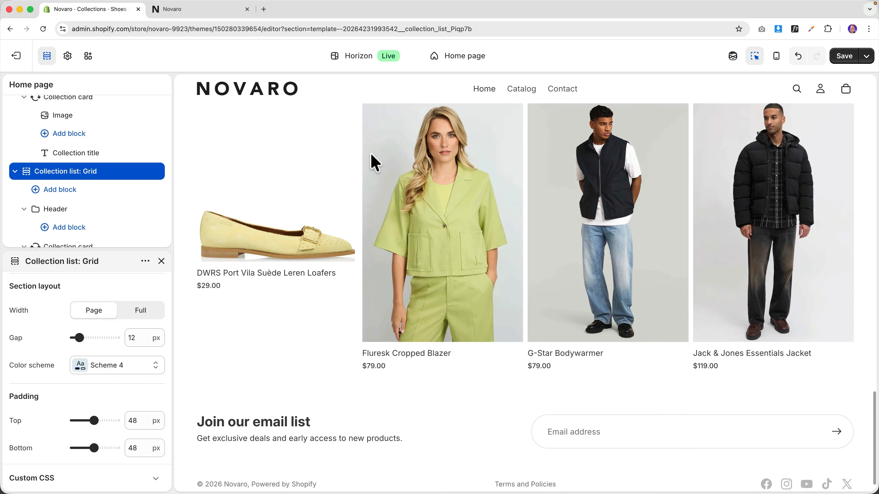
scroll(374, 162, "up", 12)
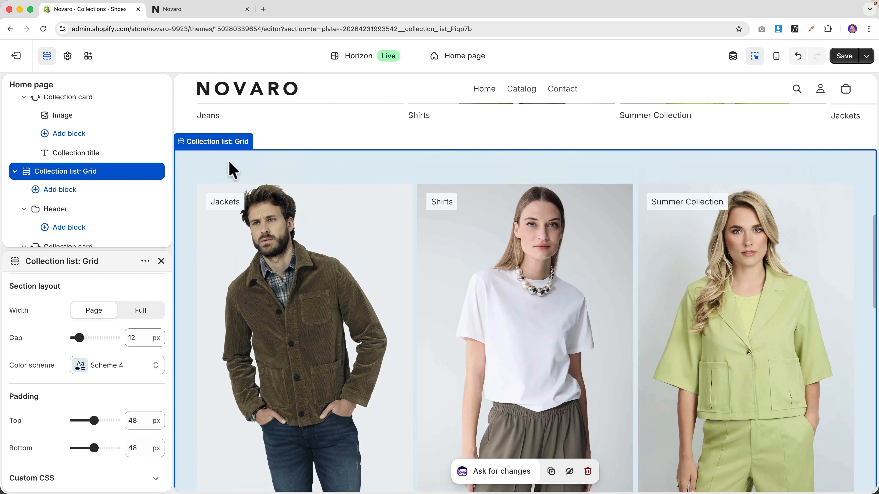
scroll(233, 170, "down", 2)
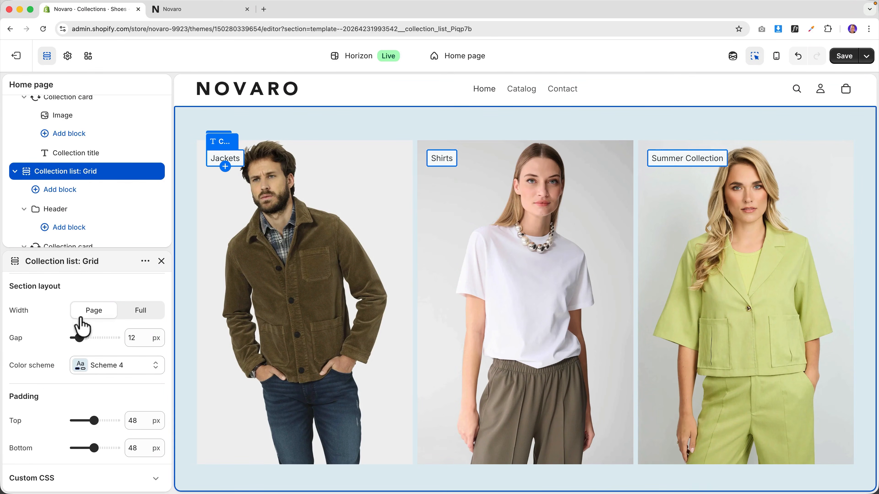
- Open the theme's colour schemes settings and review Scheme 3's colours
left_click(67, 57)
left_click(56, 138)
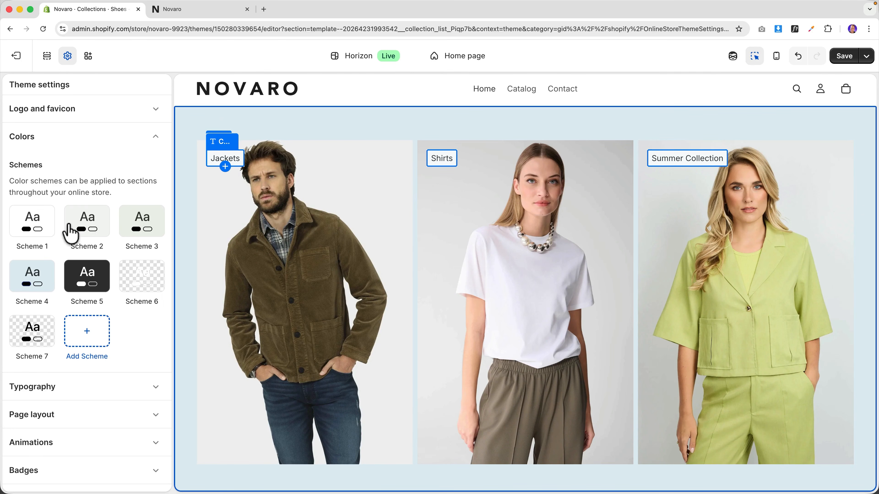
left_click(138, 229)
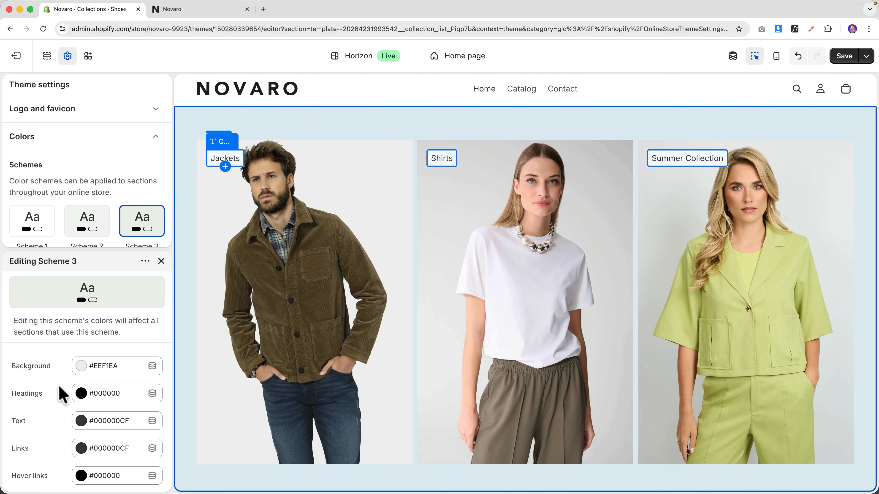
scroll(63, 394, "down", 10)
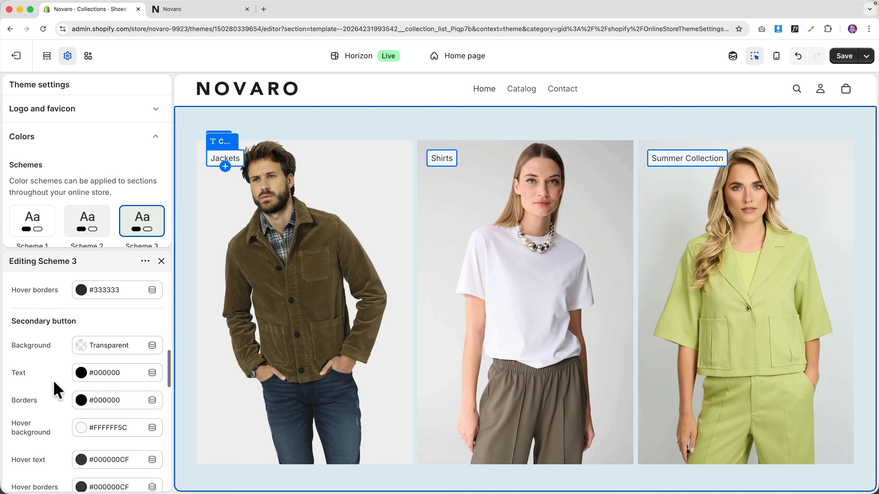
scroll(56, 387, "down", 5)
scroll(57, 381, "up", 15)
scroll(112, 180, "down", 2)
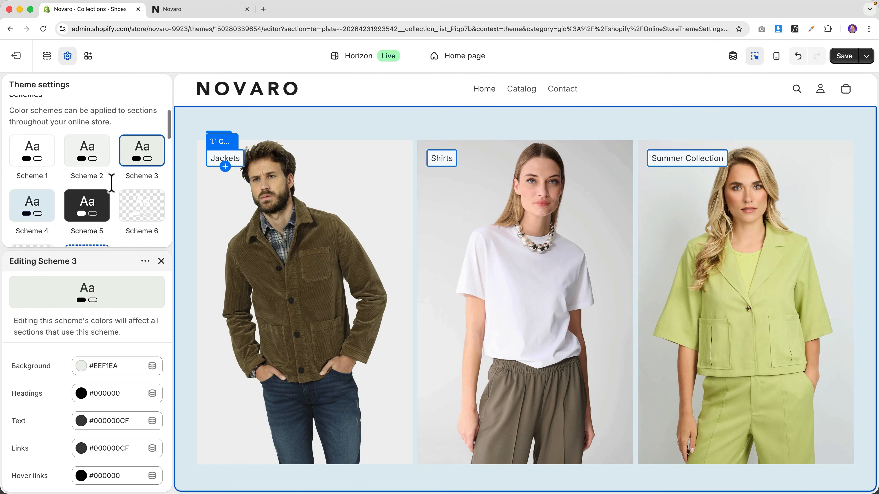
scroll(117, 177, "down", 4)
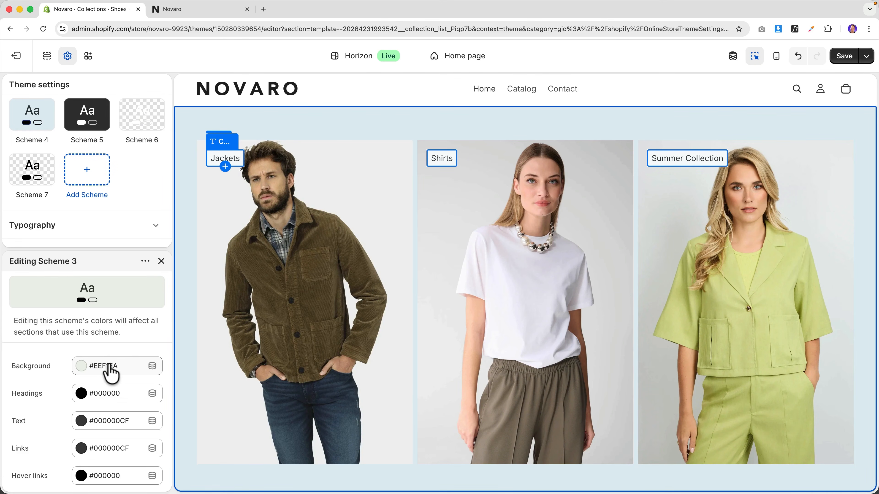
scroll(386, 314, "down", 10)
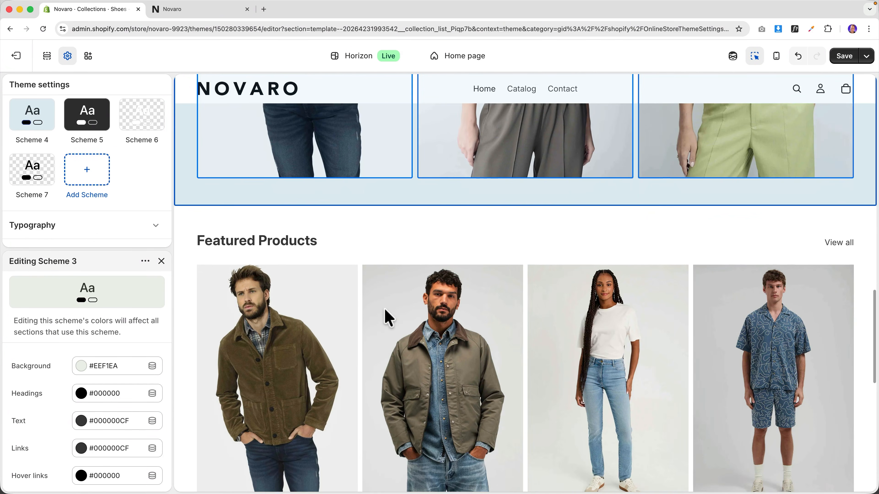
scroll(108, 197, "up", 5)
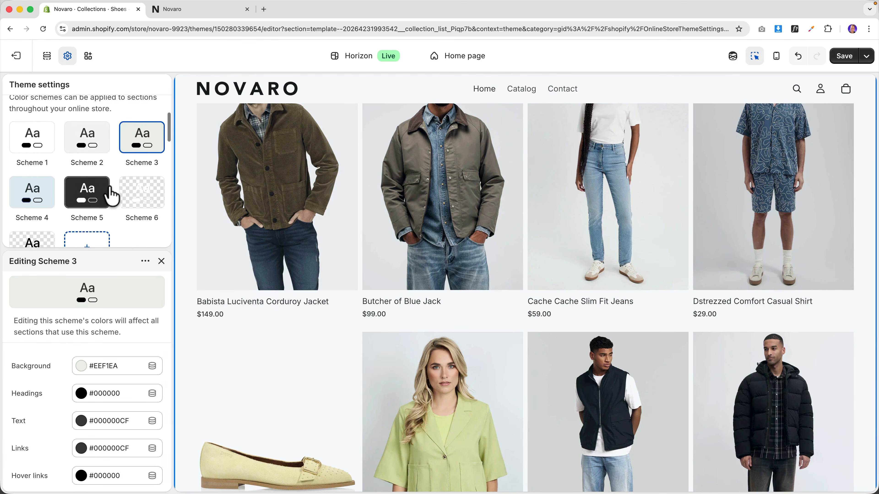
- Change Scheme 5's background to grey #777777 and save the theme
left_click(86, 222)
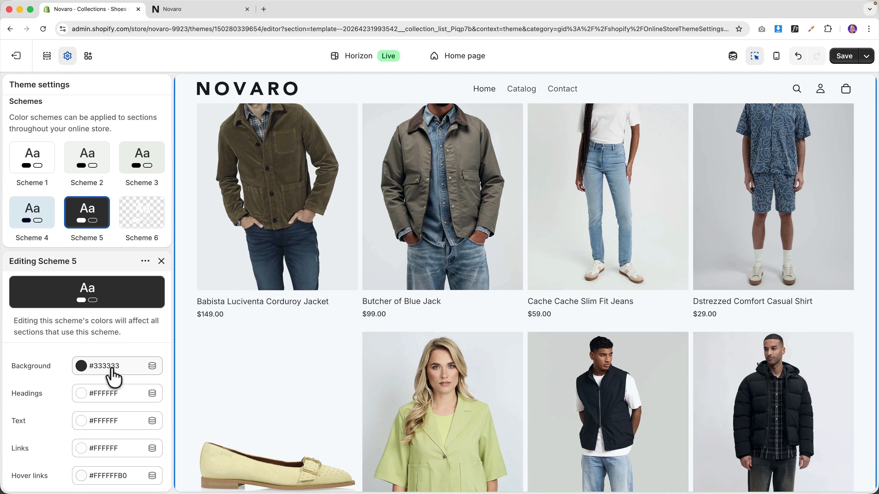
left_click(81, 367)
left_click(83, 227)
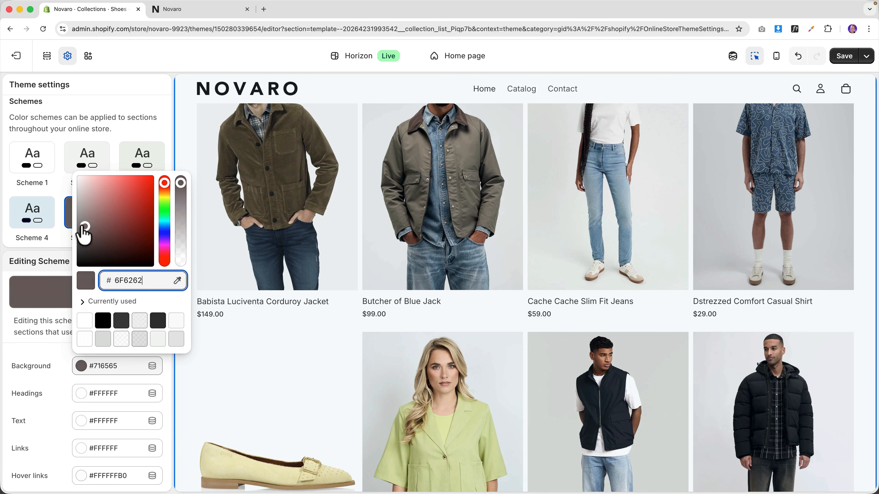
left_click(66, 247)
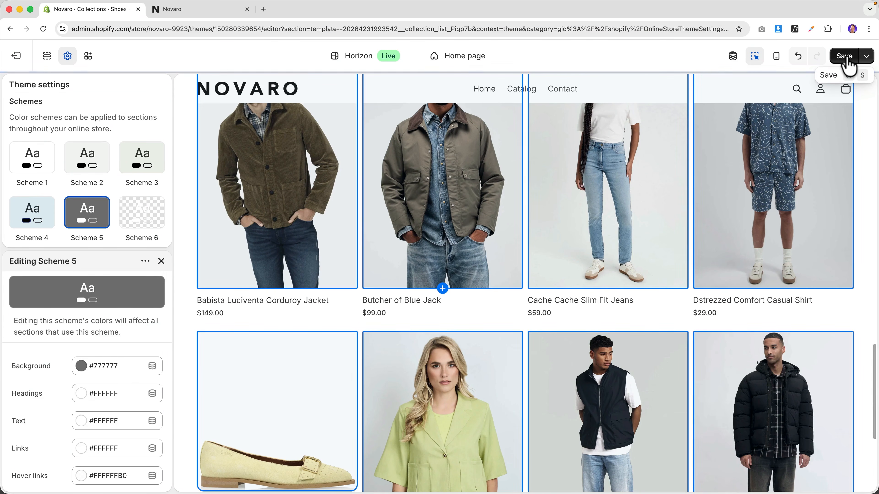
left_click(846, 58)
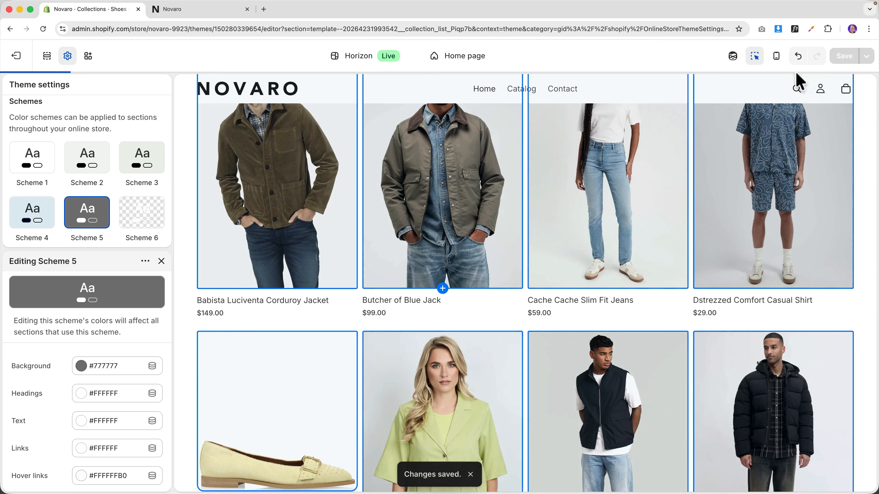
scroll(431, 274, "down", 6)
scroll(431, 273, "up", 10)
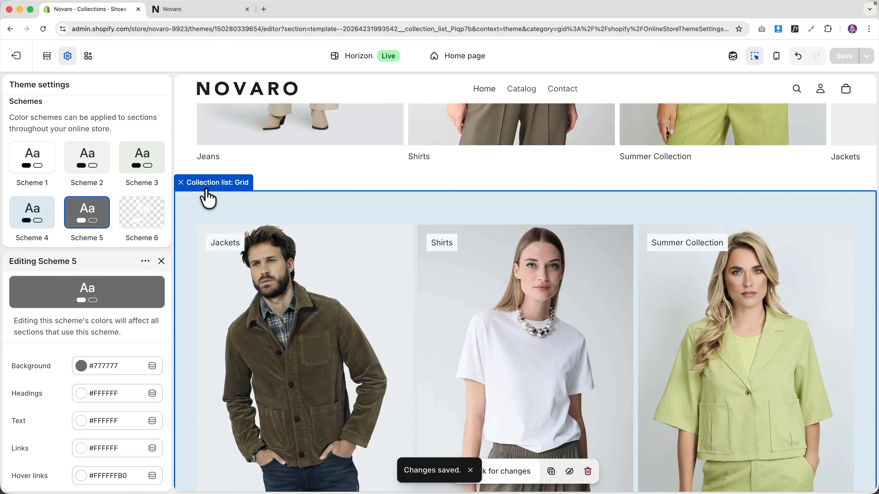
- Select the Collection list: Grid section and apply colour Scheme 5
left_click(207, 184)
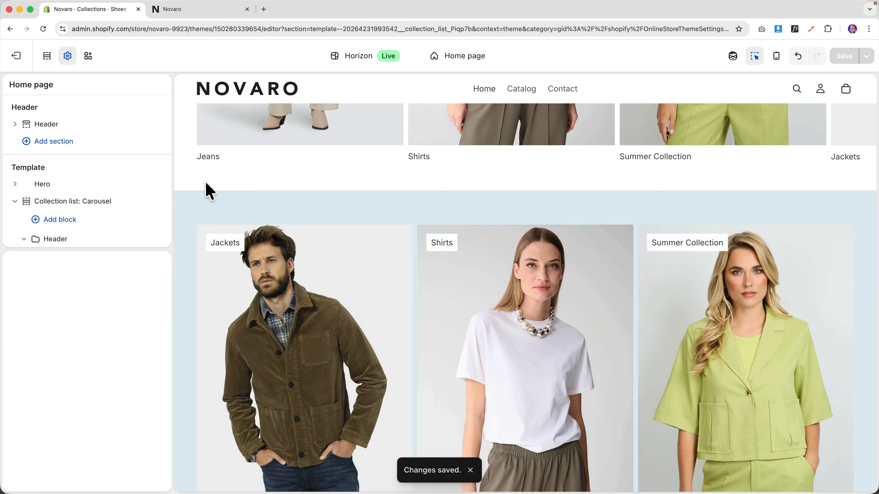
scroll(98, 239, "down", 5)
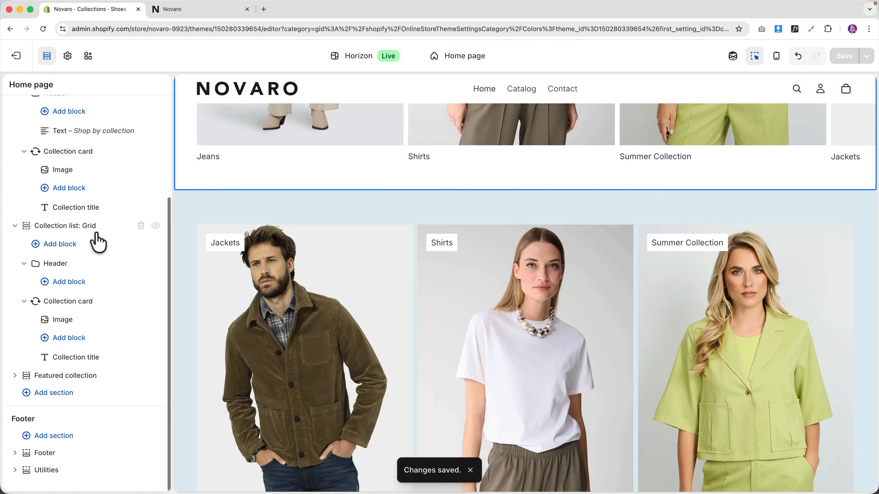
scroll(98, 240, "up", 5)
left_click(217, 187)
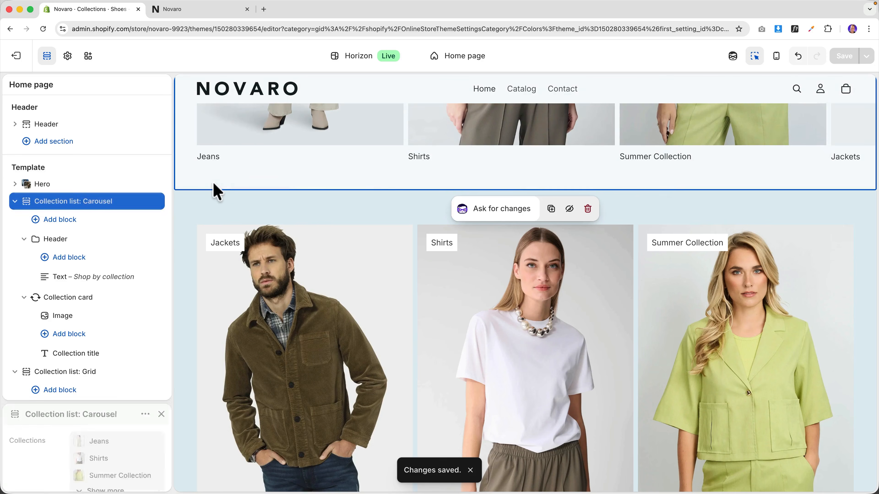
left_click(211, 191)
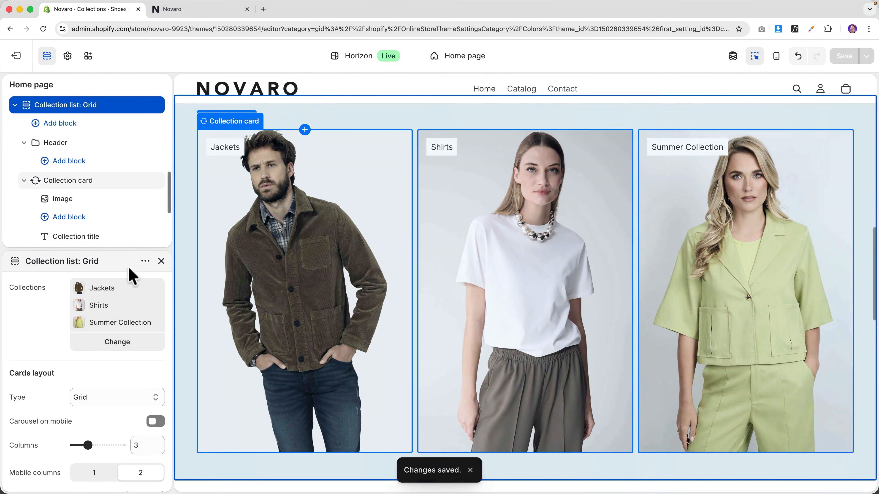
scroll(119, 310, "down", 7)
scroll(117, 315, "down", 2)
left_click(114, 350)
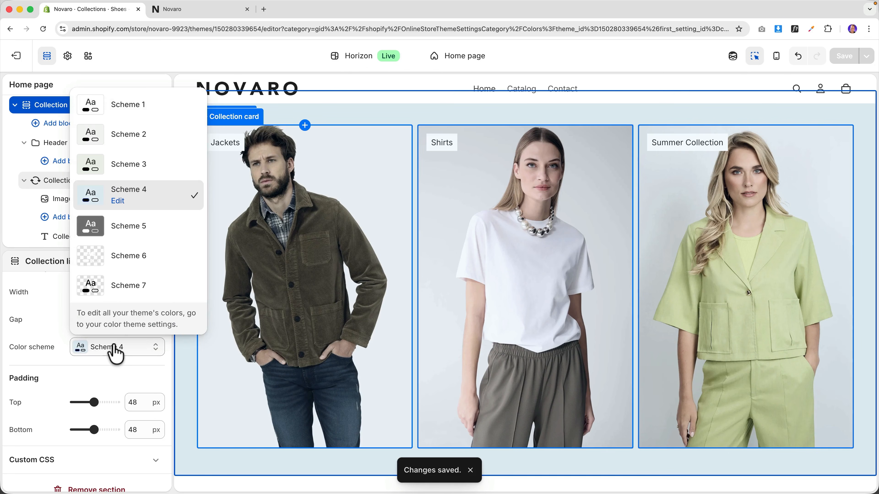
left_click(114, 236)
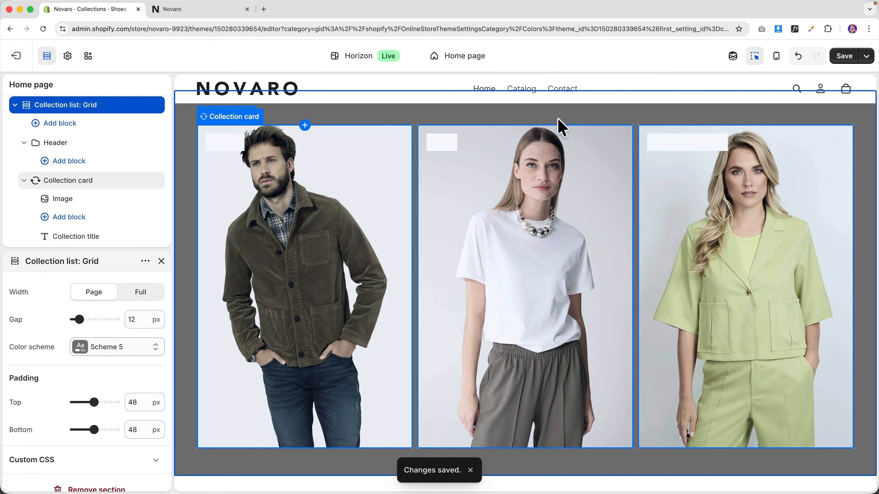
- Set Scheme 5's background back to dark grey #333333 in the theme colour settings
left_click(127, 353)
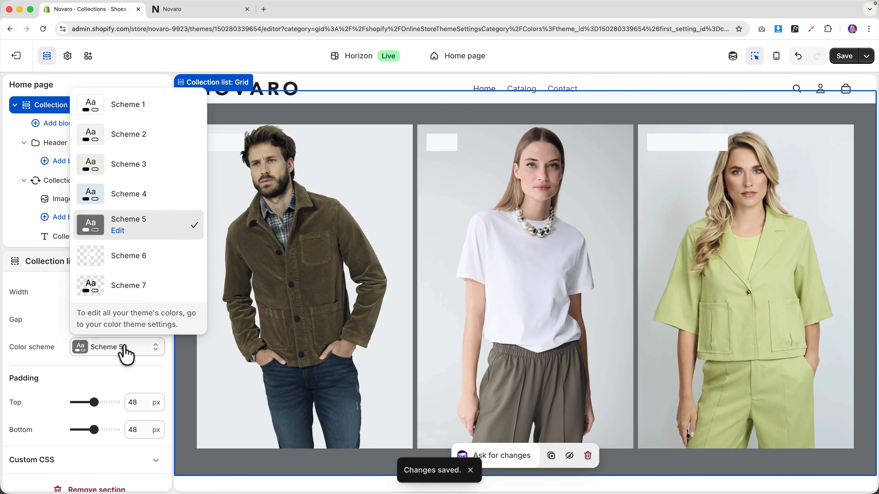
left_click(145, 325)
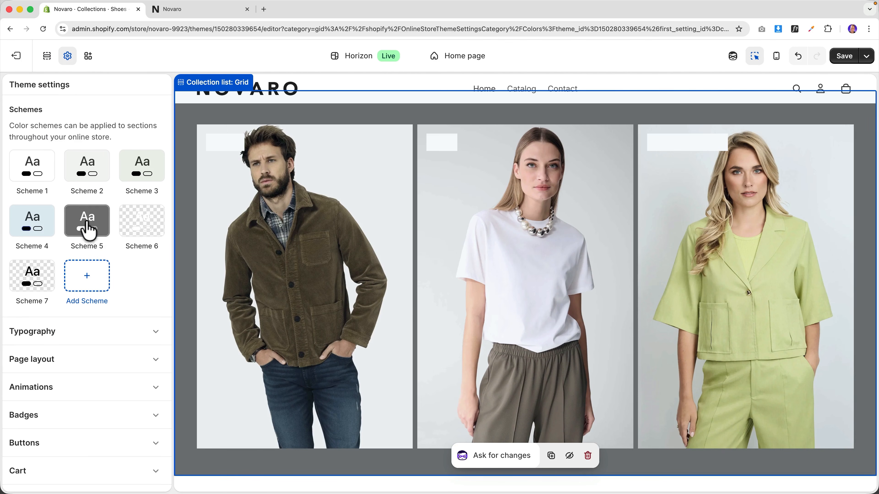
left_click(89, 231)
left_click(81, 366)
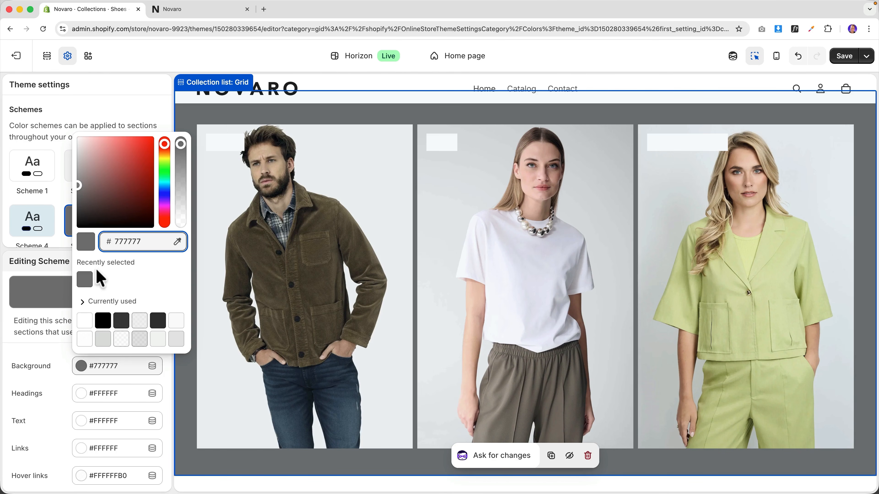
left_click(103, 325)
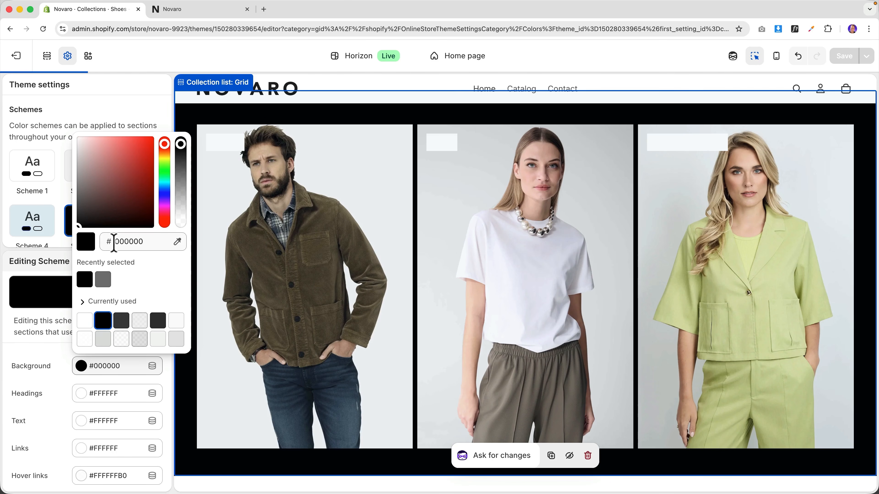
type("333333")
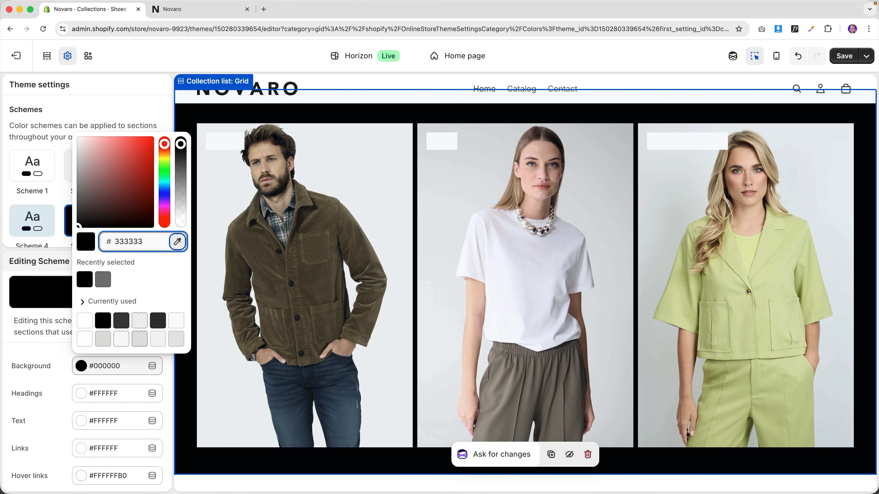
left_click(61, 201)
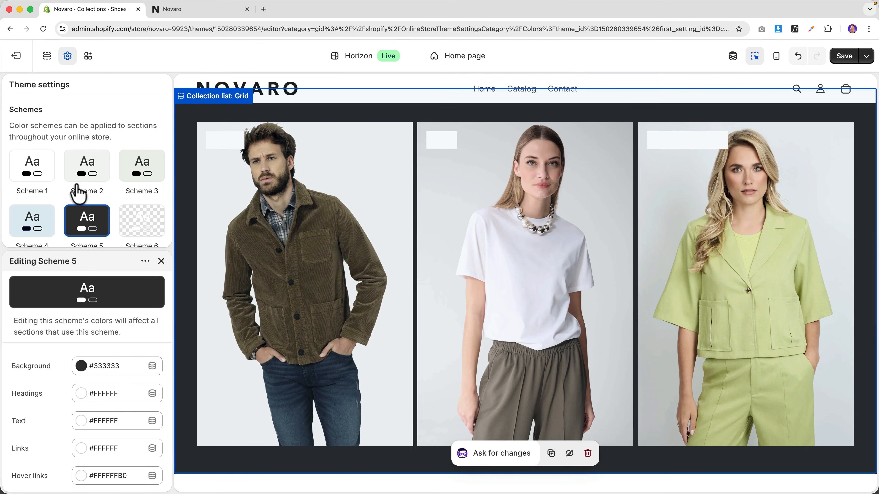
left_click(85, 178)
scroll(258, 205, "up", 1)
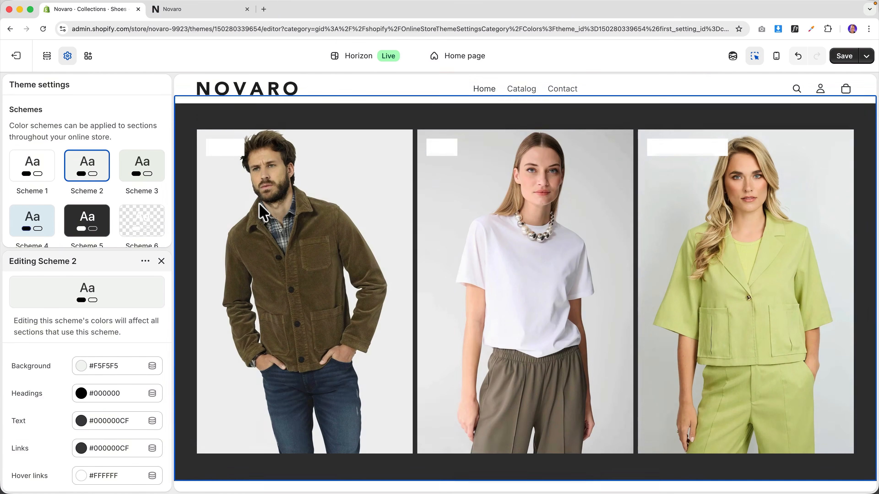
- Apply color Scheme 2 to the Collection list: Grid section for a light grey background
left_click(195, 121)
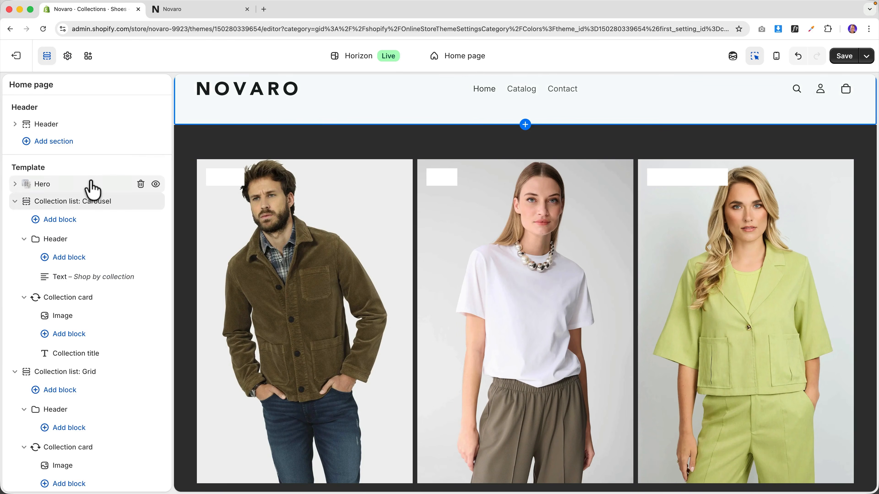
scroll(93, 274, "down", 4)
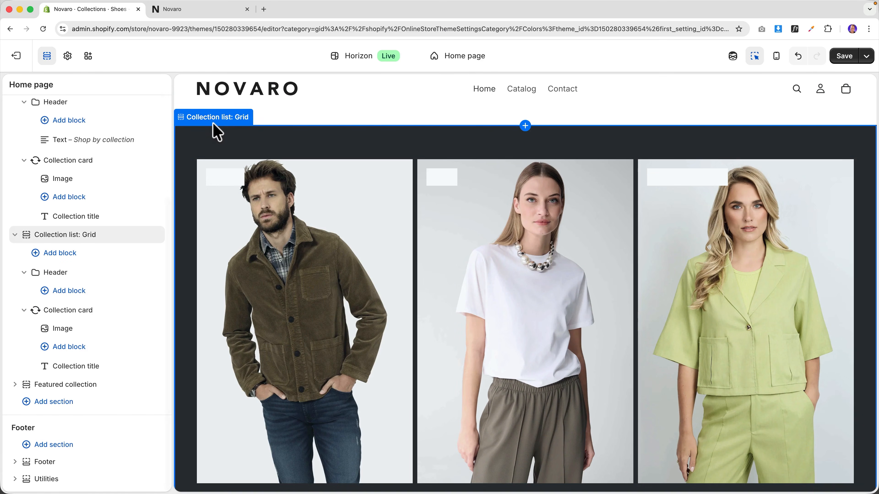
left_click(214, 124)
scroll(94, 300, "down", 7)
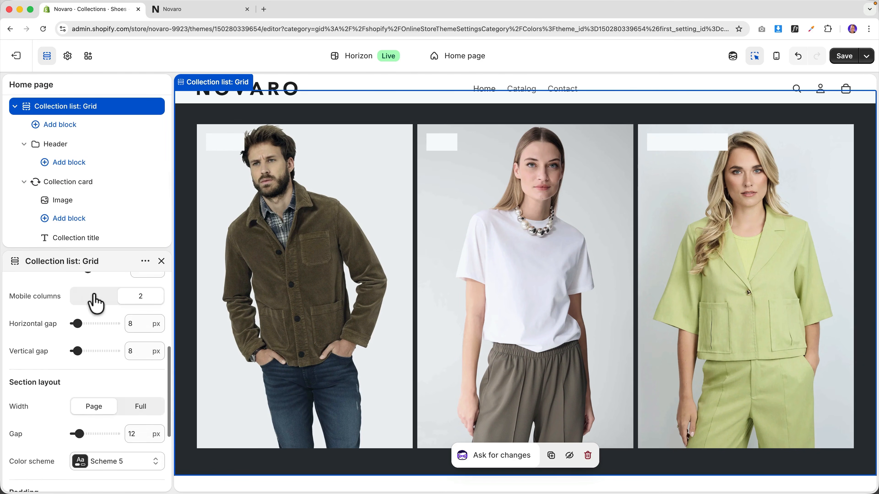
left_click(117, 387)
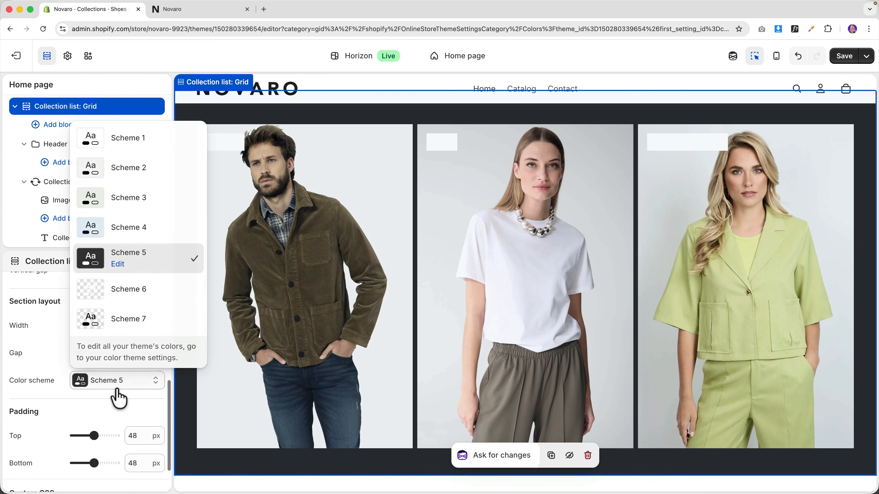
left_click(129, 173)
scroll(373, 225, "up", 5)
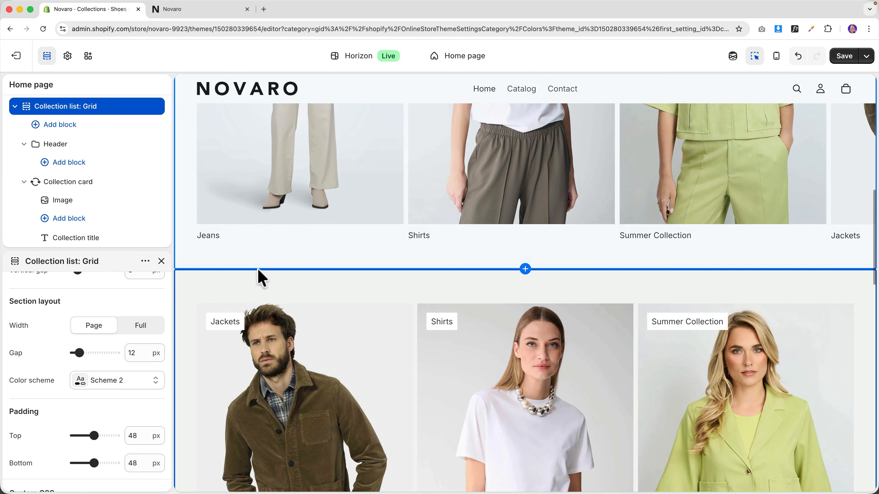
scroll(262, 278, "up", 8)
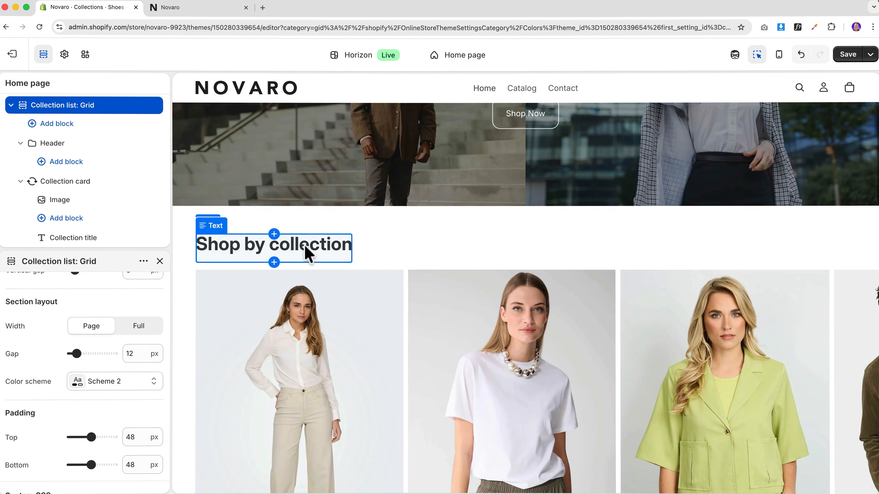
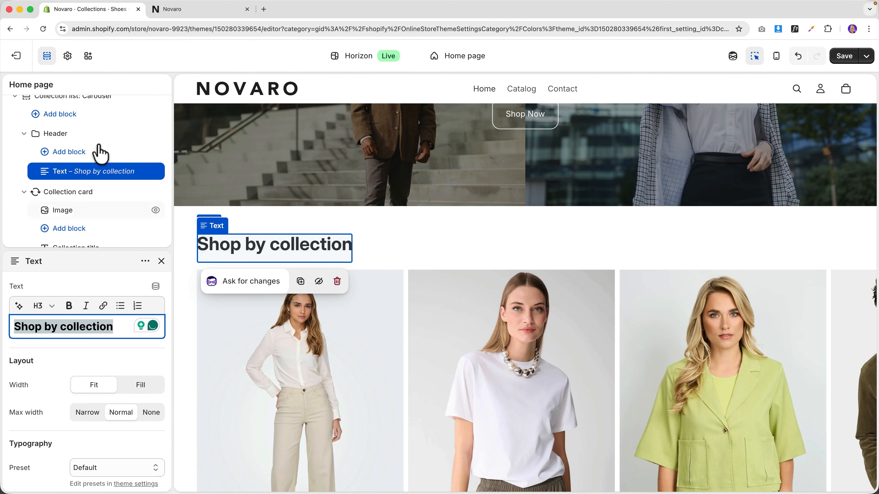
- Open the theme-wide settings overview and collapse the Colors section
left_click(68, 57)
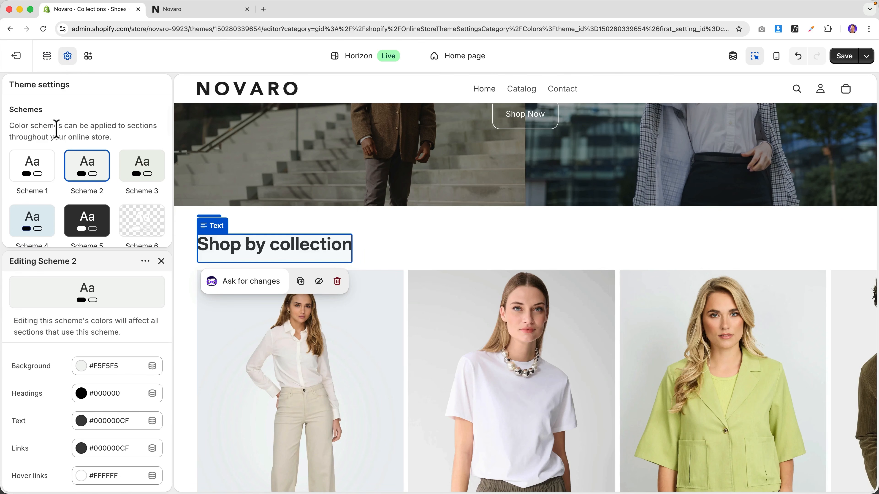
scroll(57, 130, "up", 2)
left_click(96, 140)
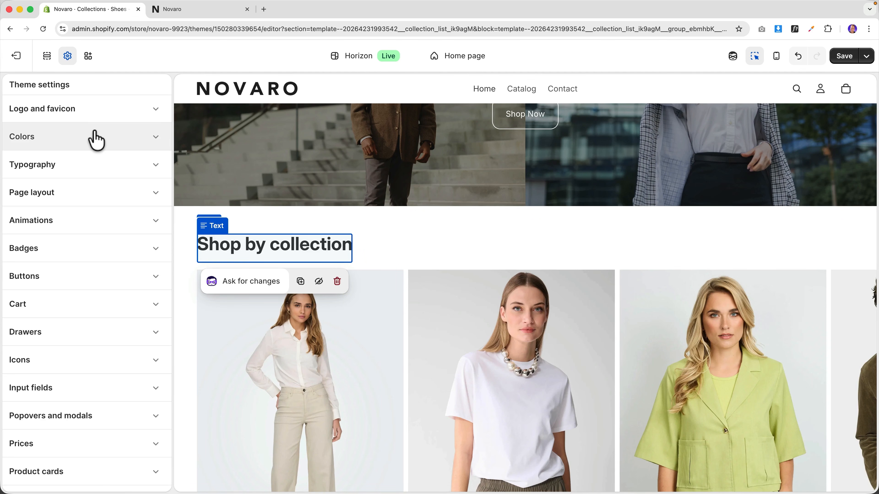
- Expand Typography and browse the body font list, leaving the body font unchanged
left_click(66, 166)
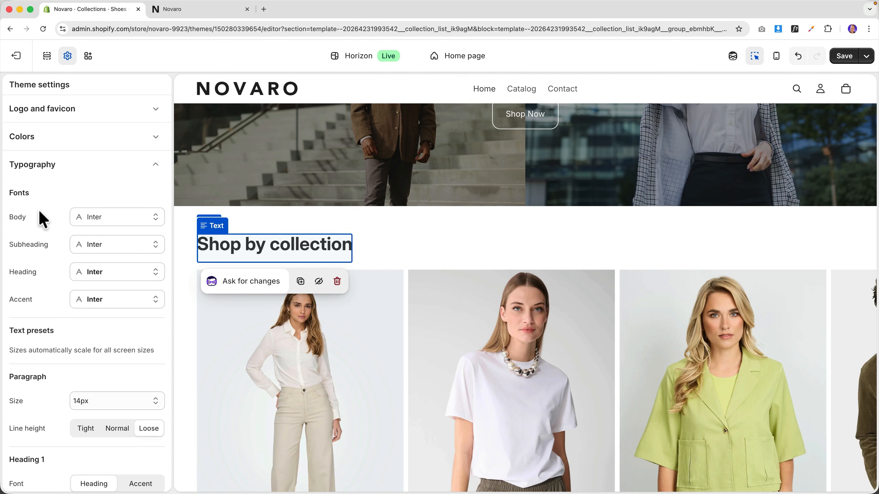
scroll(449, 325, "down", 10)
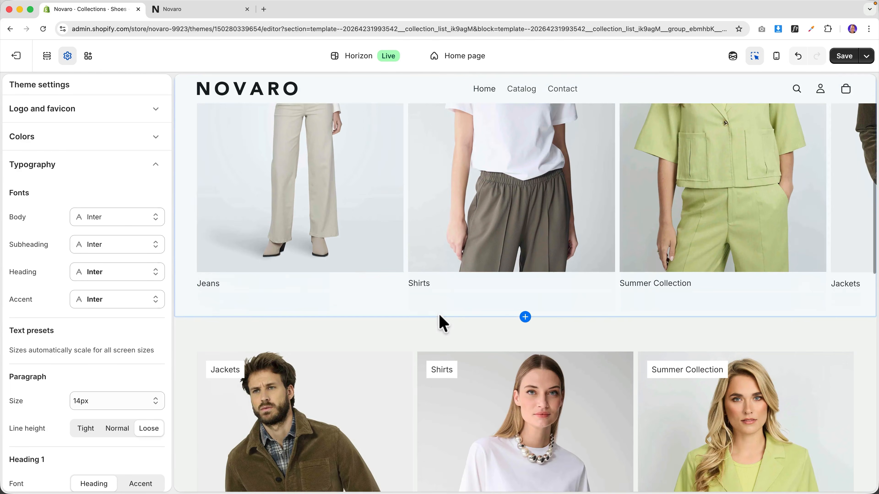
scroll(404, 322, "up", 2)
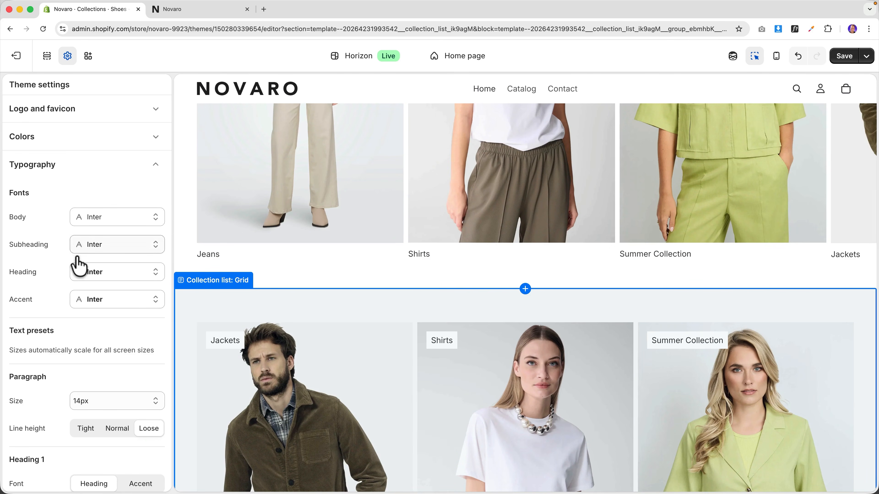
scroll(343, 309, "up", 10)
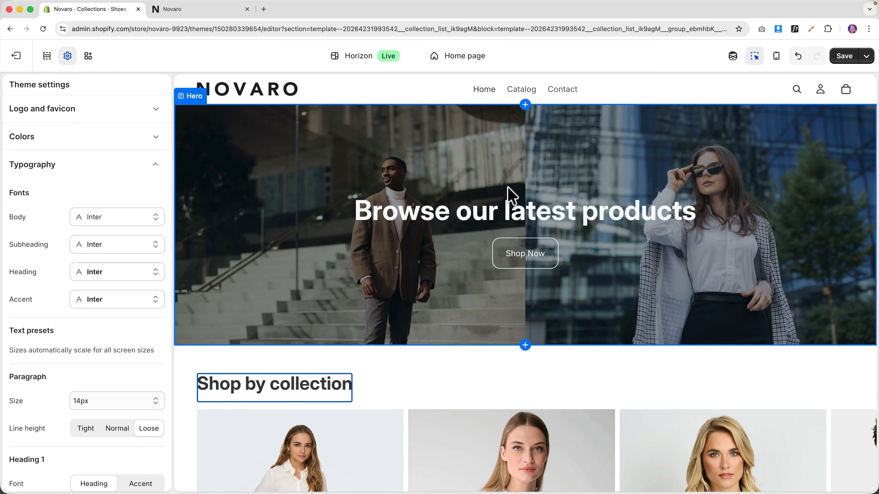
scroll(511, 195, "down", 15)
scroll(477, 203, "up", 15)
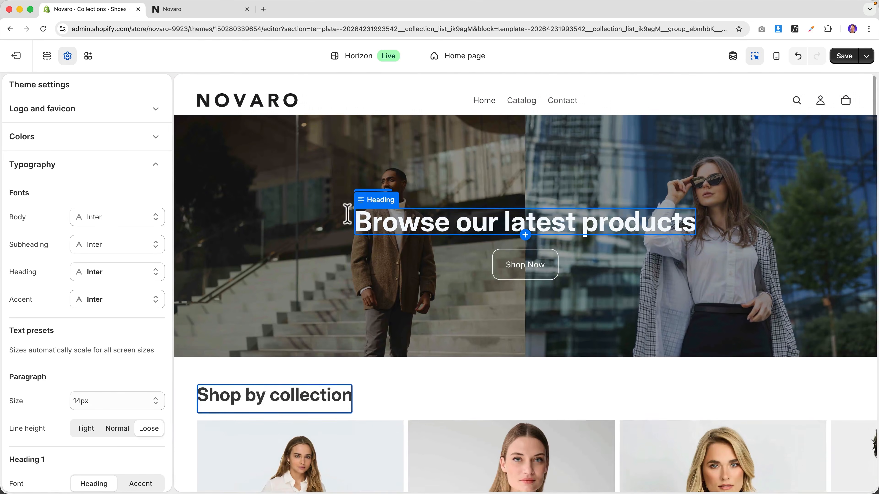
left_click(108, 222)
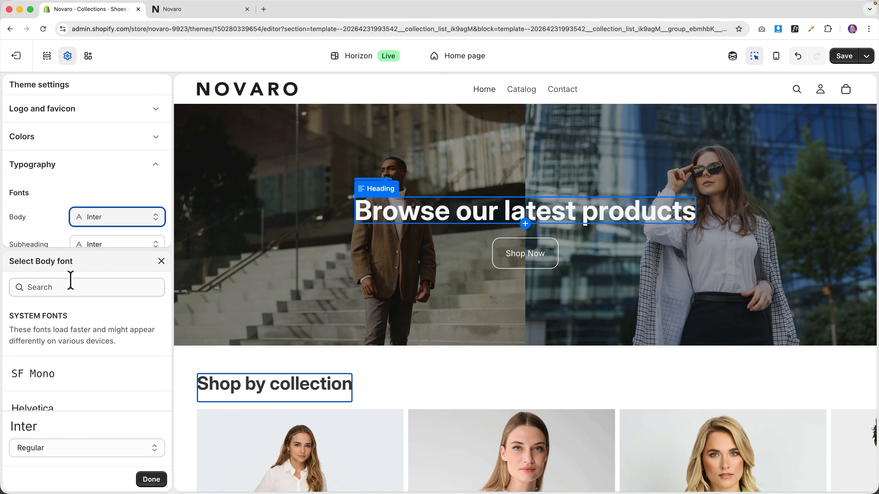
scroll(73, 365, "down", 10)
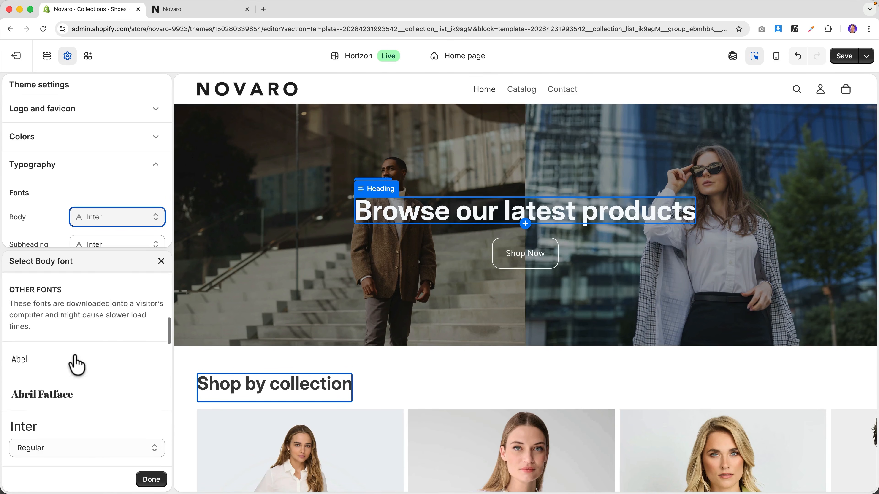
scroll(78, 360, "down", 2)
scroll(78, 360, "down", 1)
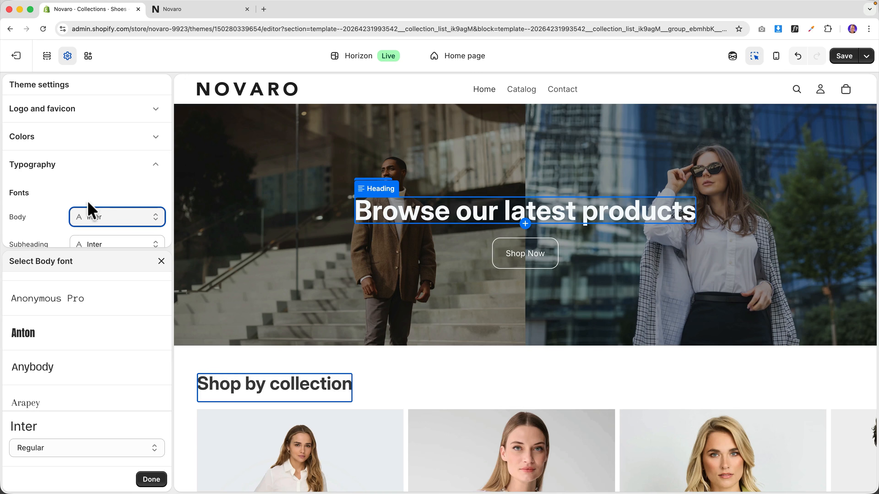
left_click(161, 262)
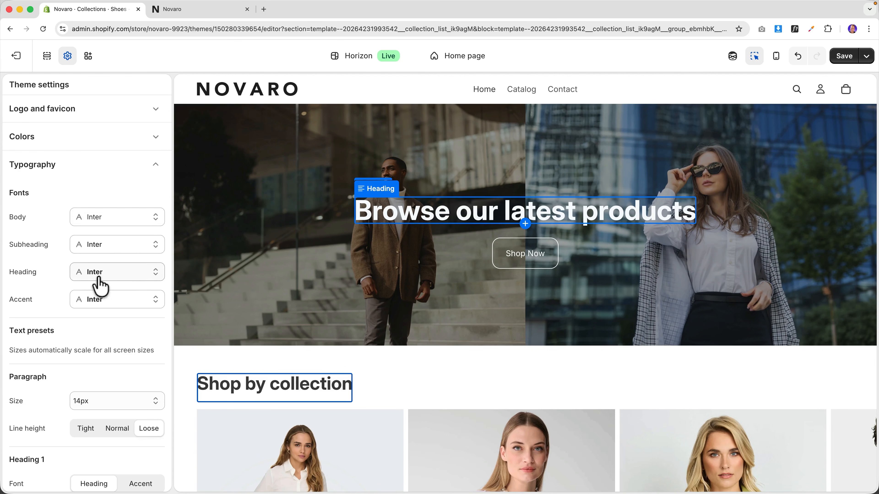
- Change the heading font from Inter to the serif New York
left_click(111, 277)
scroll(131, 337, "down", 4)
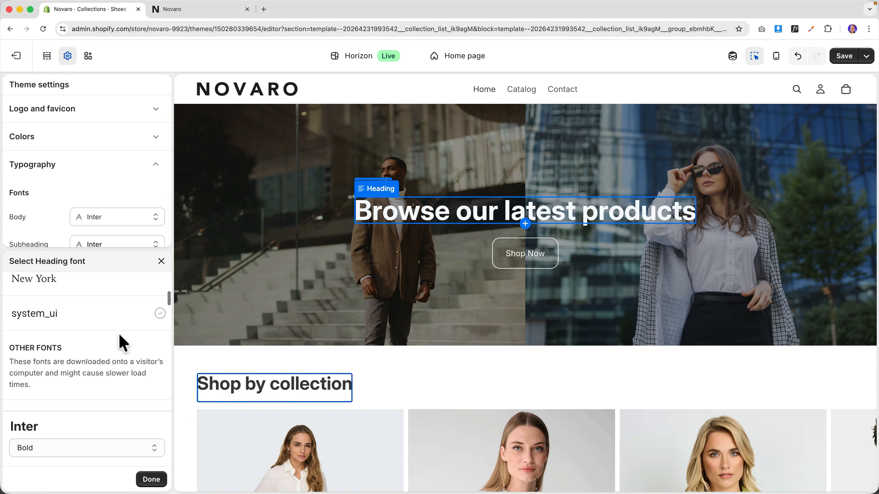
left_click(73, 292)
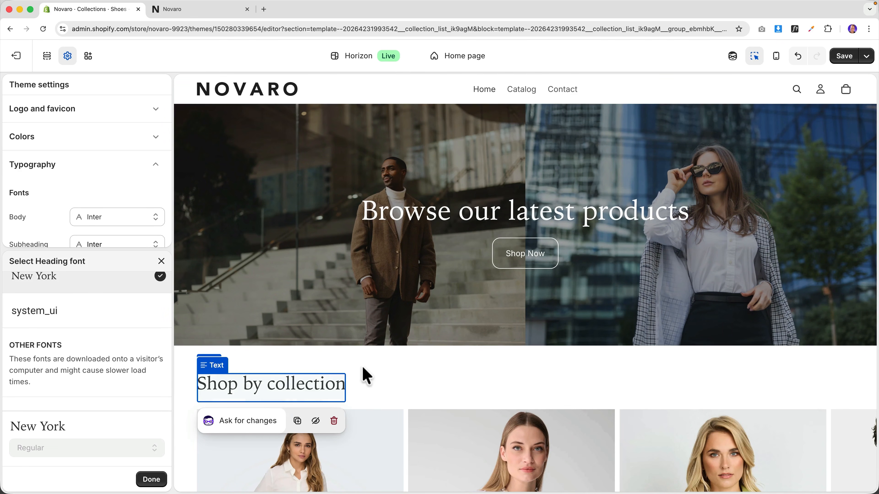
- Search 'inter' in the heading font picker and set the heading font back to Inter
scroll(380, 367, "down", 6)
scroll(394, 362, "down", 10)
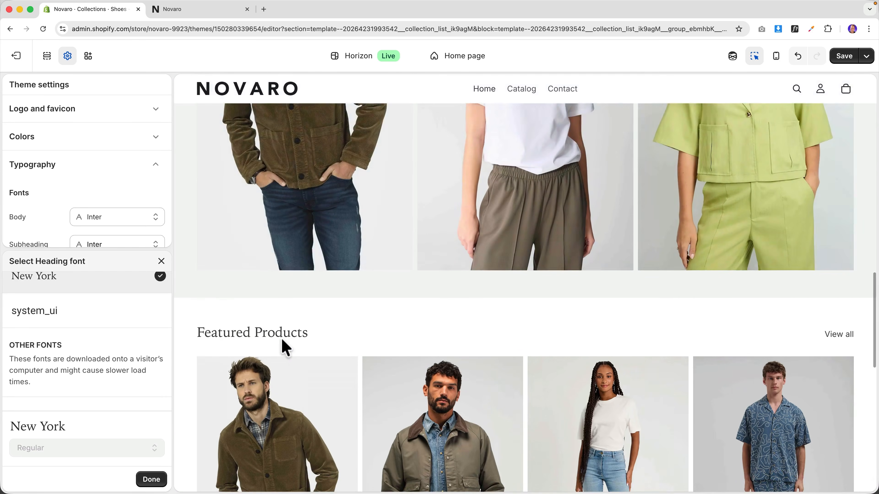
scroll(216, 284, "up", 6)
scroll(94, 329, "up", 3)
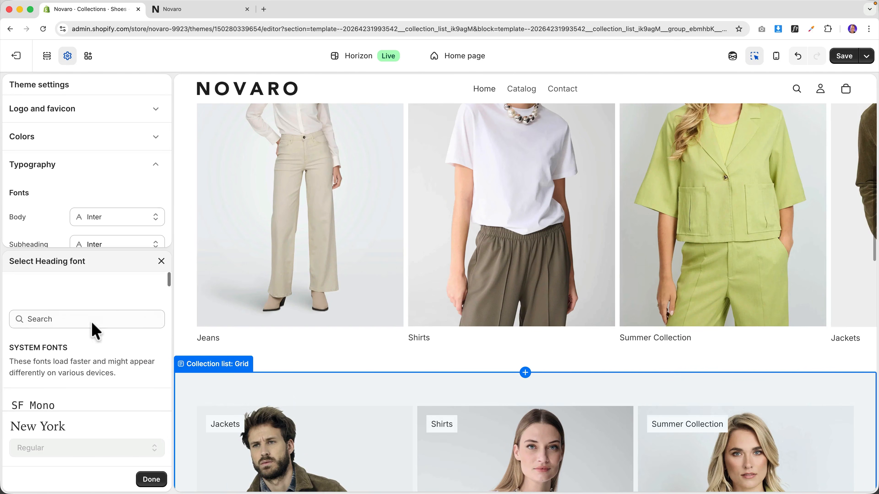
left_click(162, 261)
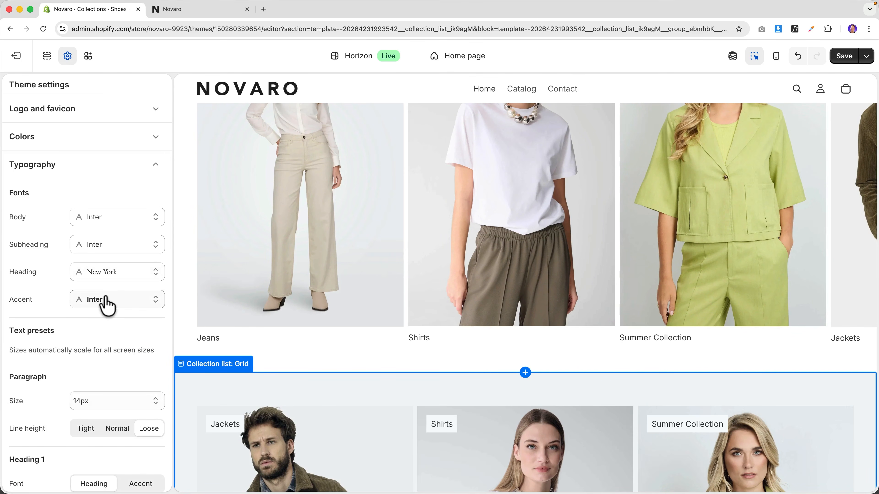
left_click(106, 281)
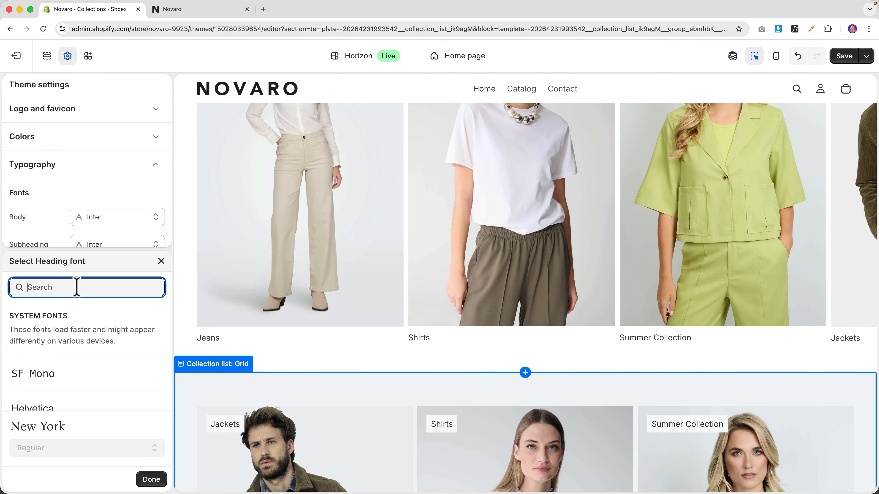
type("inter")
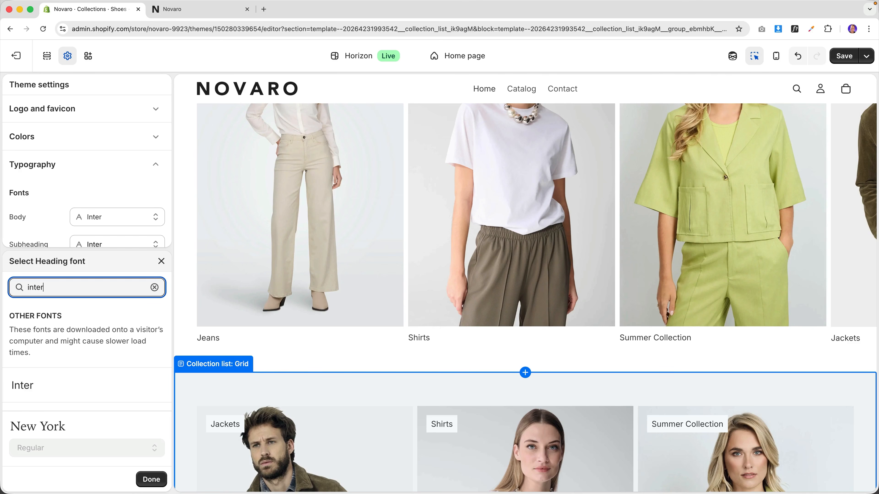
left_click(35, 391)
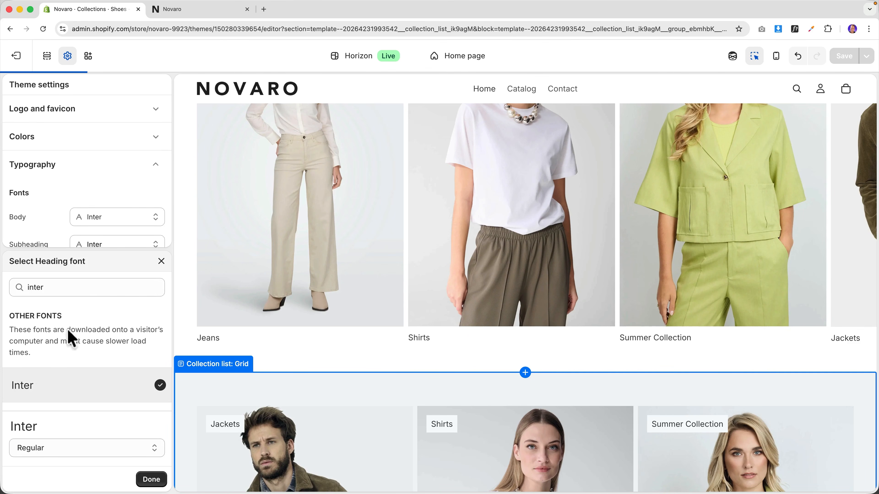
left_click(160, 264)
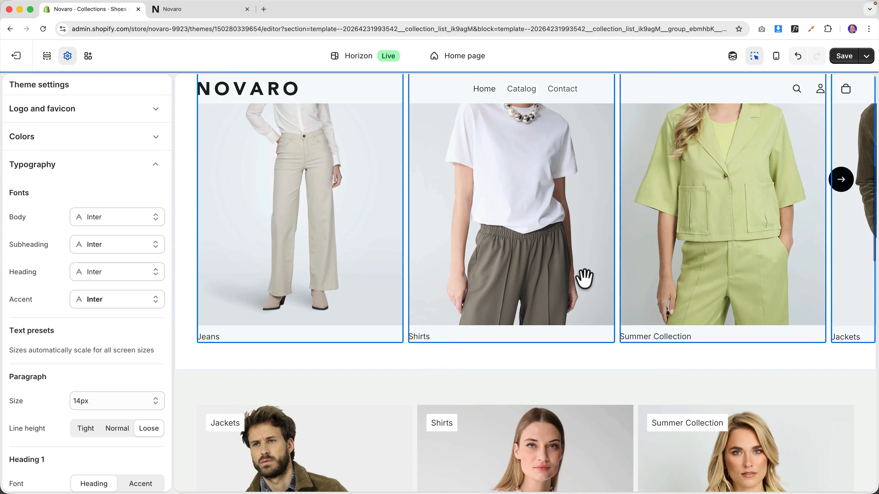
- Save the theme changes and view the live Novaro storefront
scroll(580, 278, "up", 10)
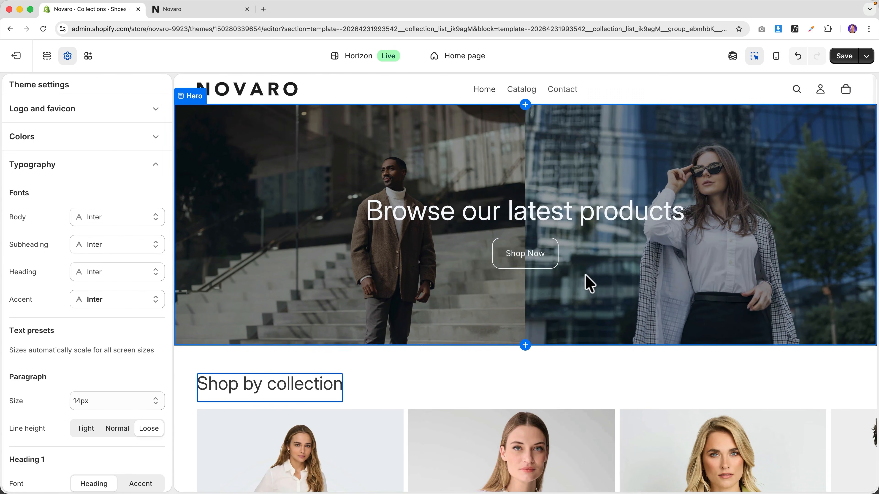
scroll(579, 275, "down", 10)
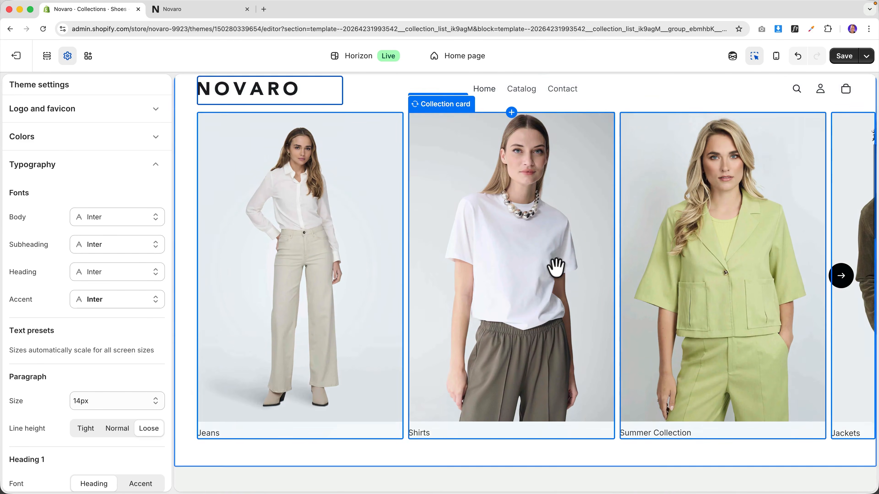
scroll(538, 270, "down", 10)
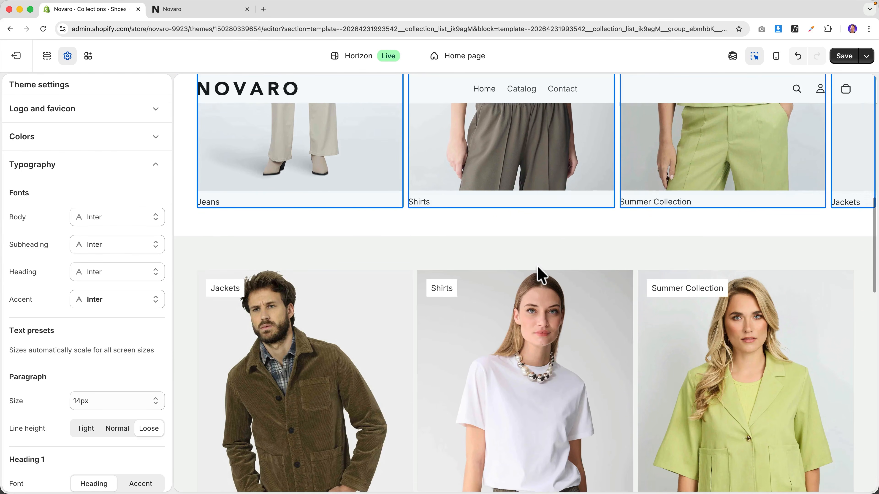
scroll(539, 275, "down", 8)
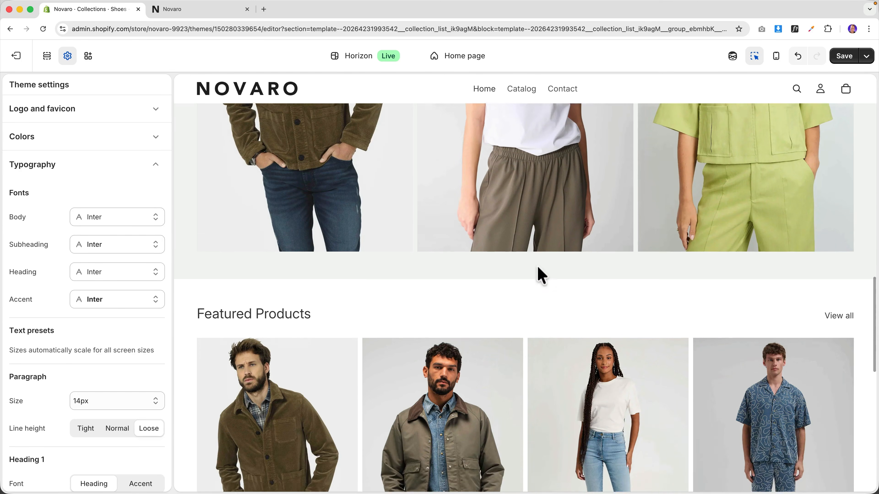
scroll(536, 276, "down", 5)
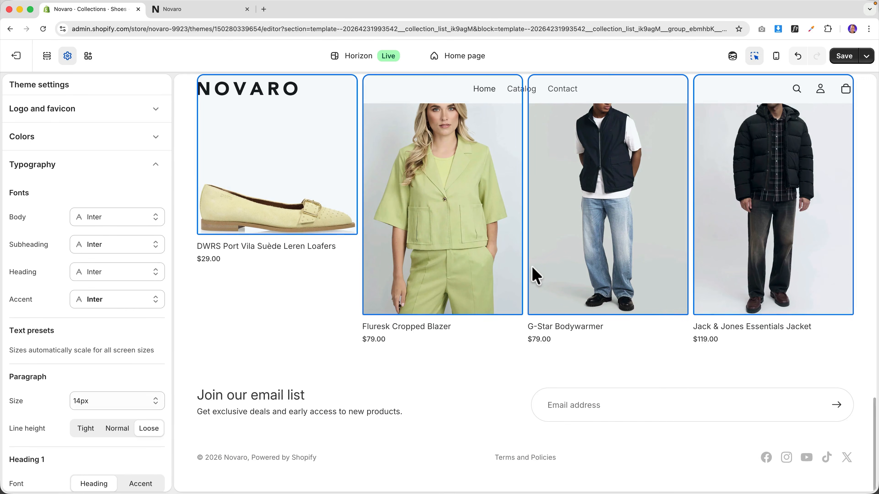
scroll(523, 278, "up", 20)
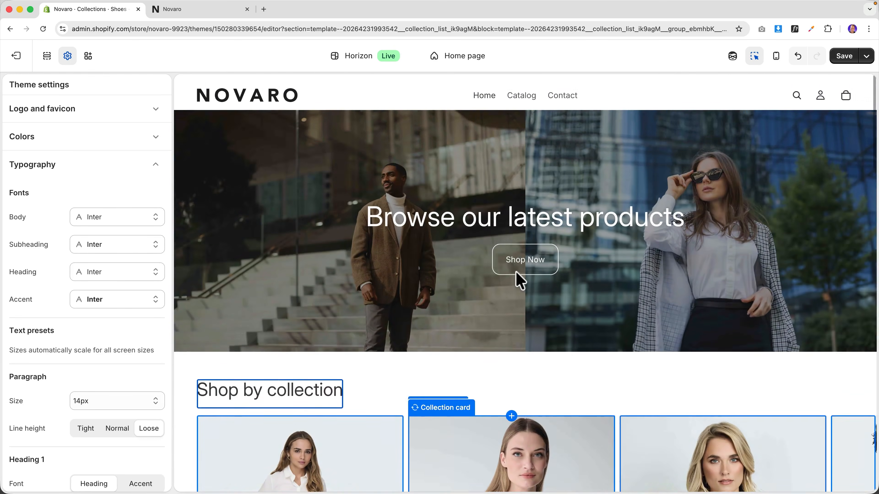
left_click(844, 56)
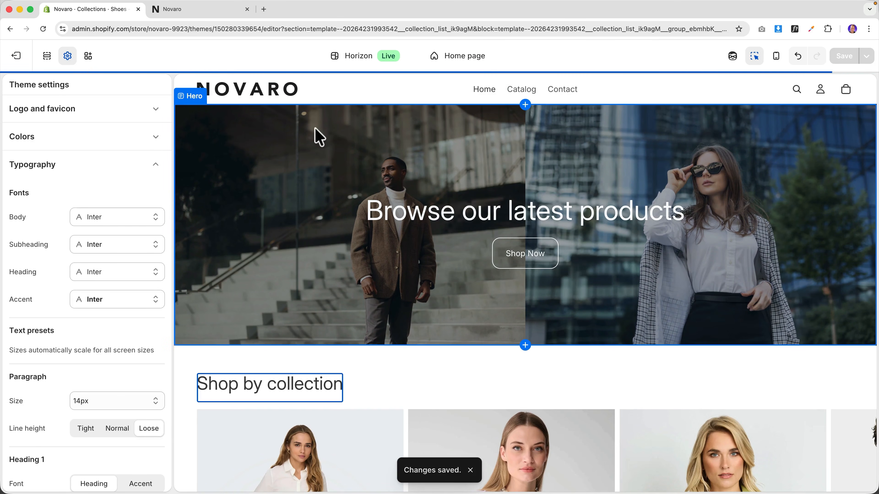
left_click(206, 9)
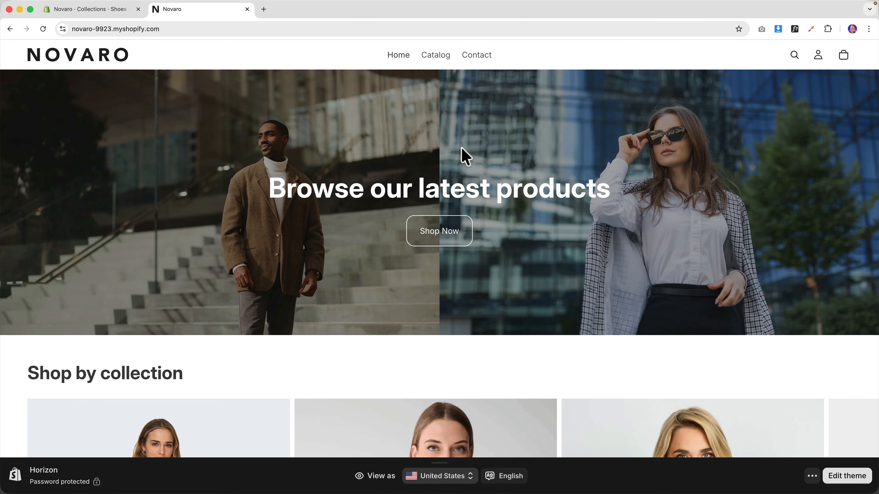
scroll(460, 156, "down", 6)
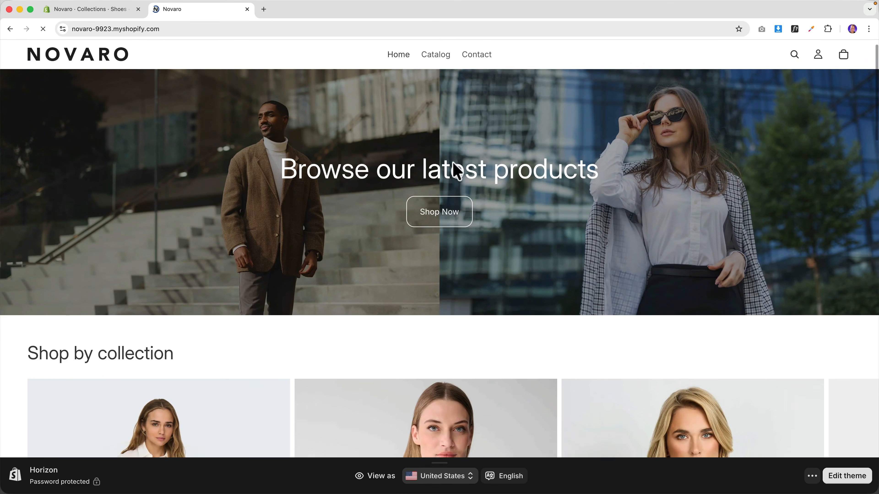
scroll(456, 173, "down", 3)
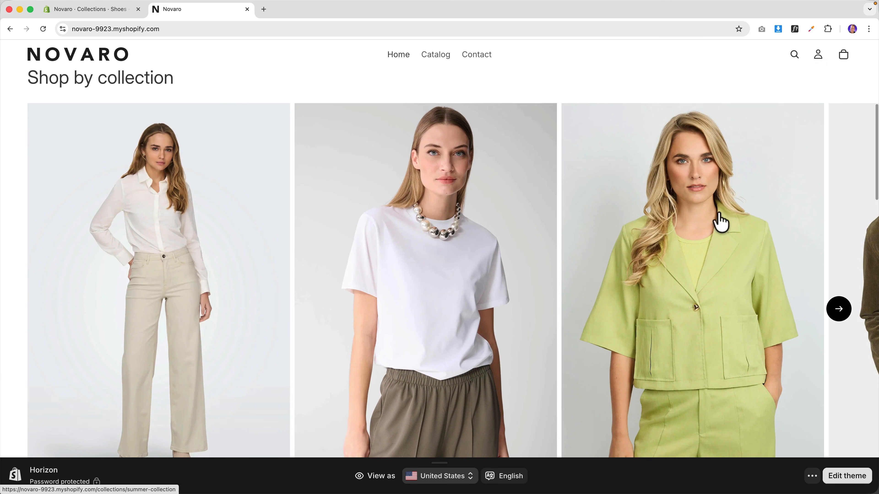
scroll(412, 226, "down", 10)
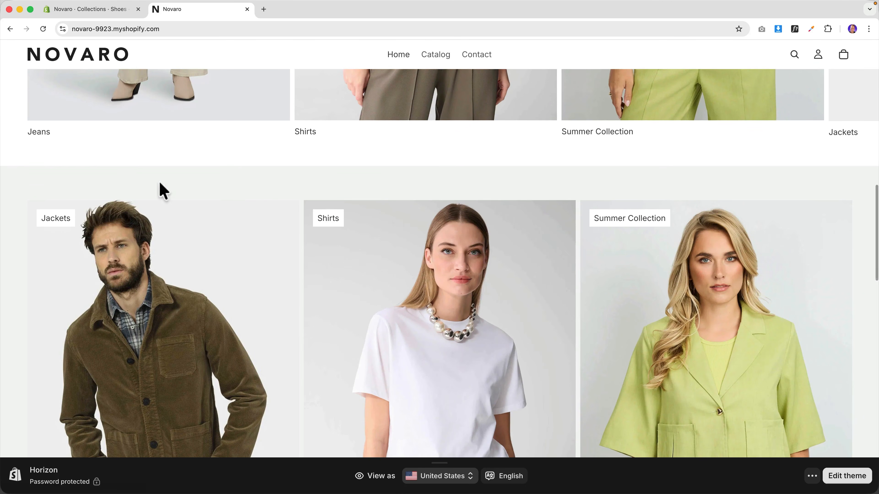
scroll(273, 203, "down", 10)
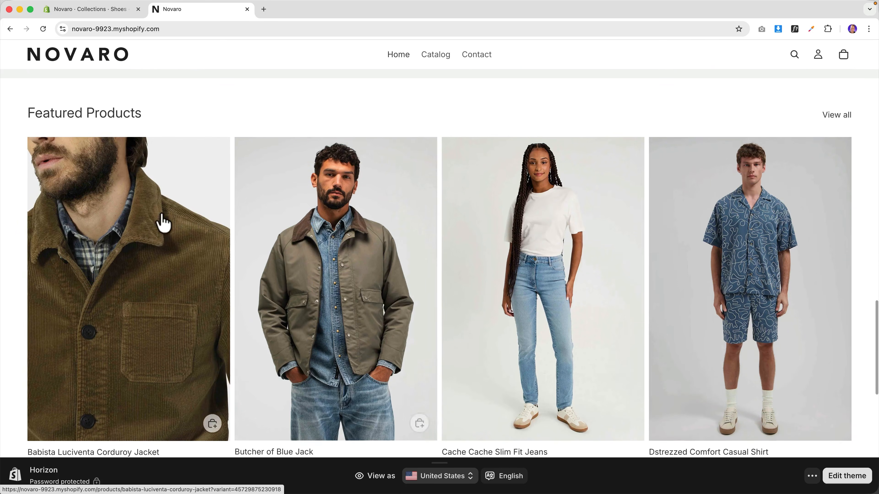
scroll(366, 261, "down", 10)
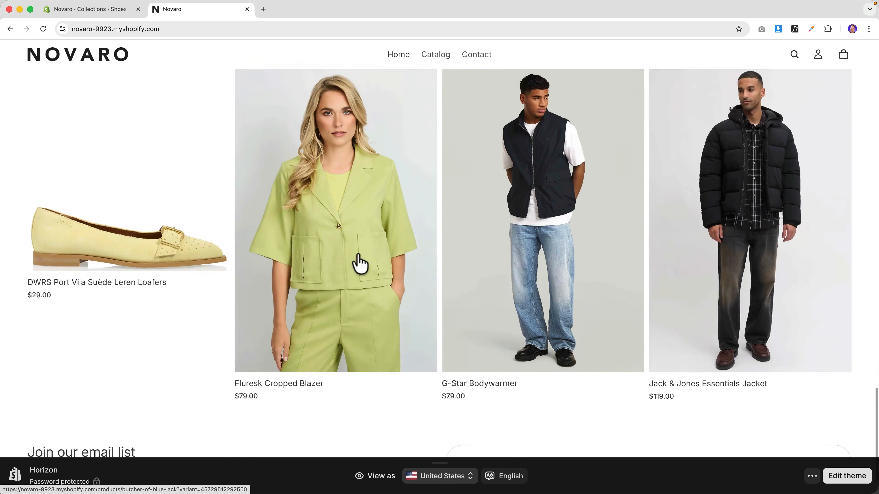
scroll(360, 263, "down", 2)
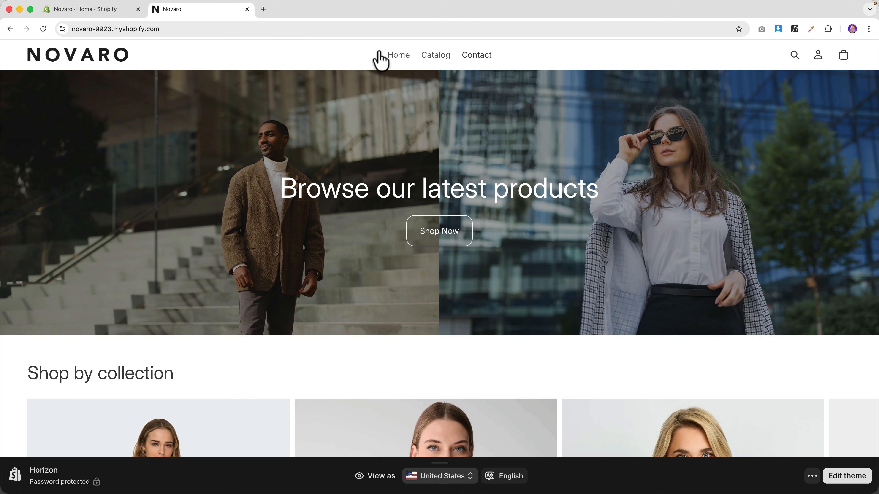
- Delete the Home and Catalog items from the Main menu
left_click(116, 13)
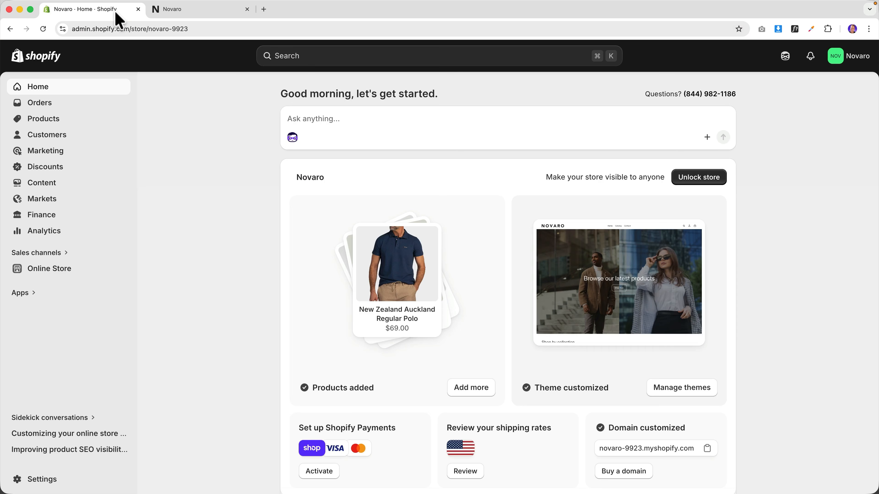
left_click(50, 183)
left_click(48, 234)
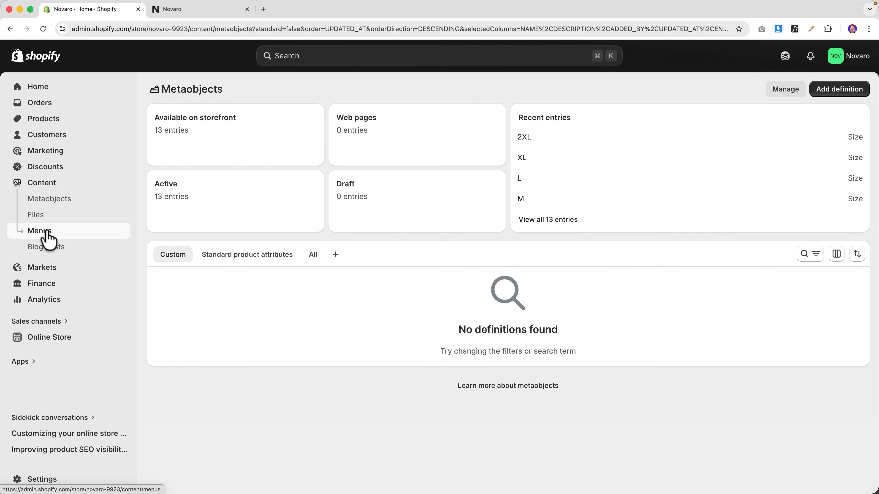
left_click(173, 11)
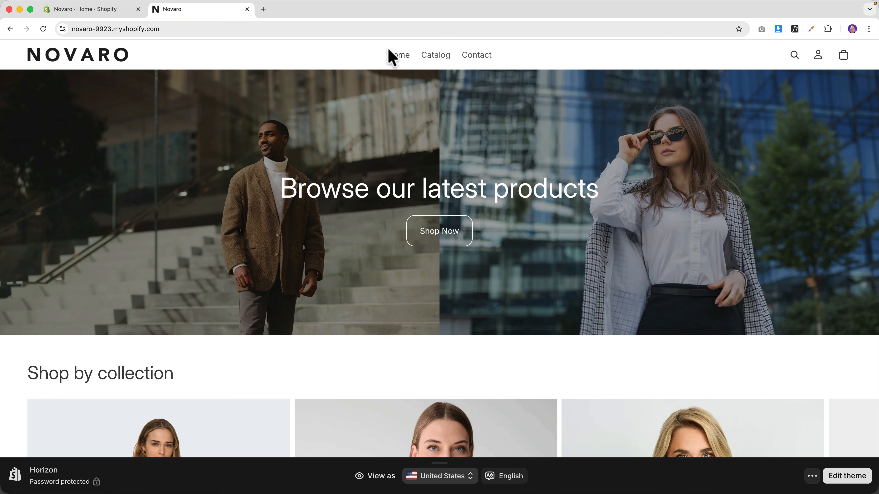
left_click(110, 10)
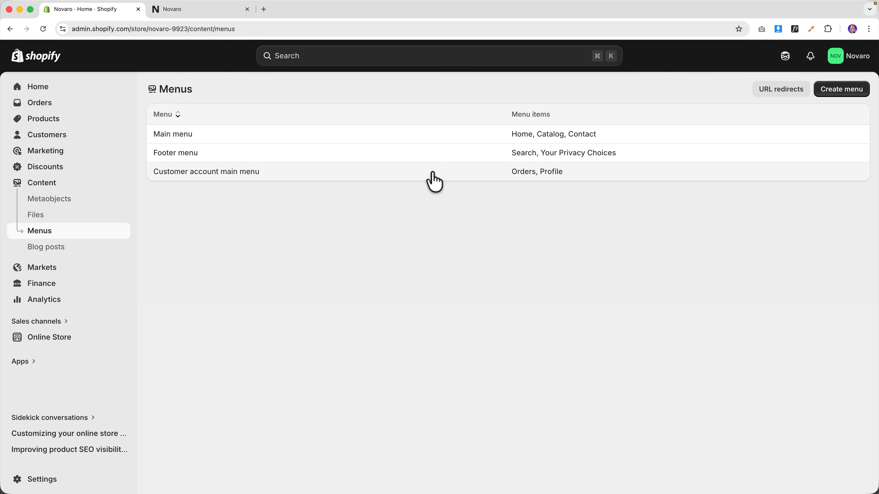
left_click(342, 139)
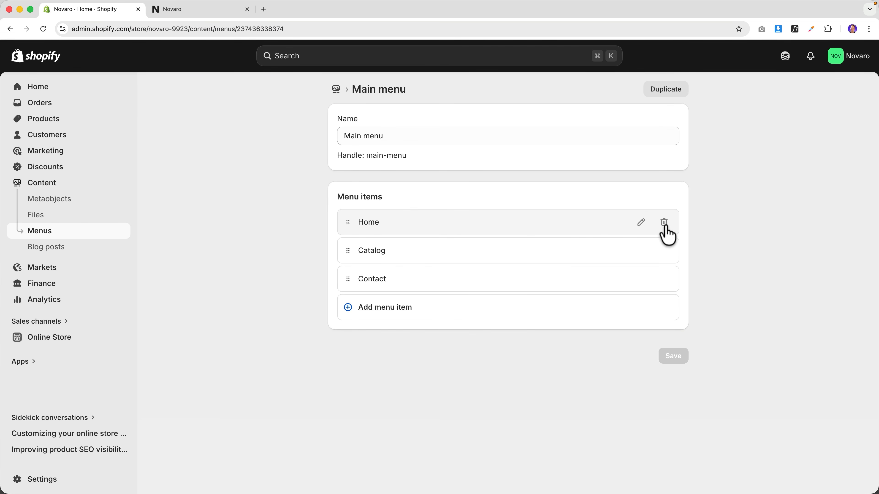
left_click(664, 222)
left_click(594, 299)
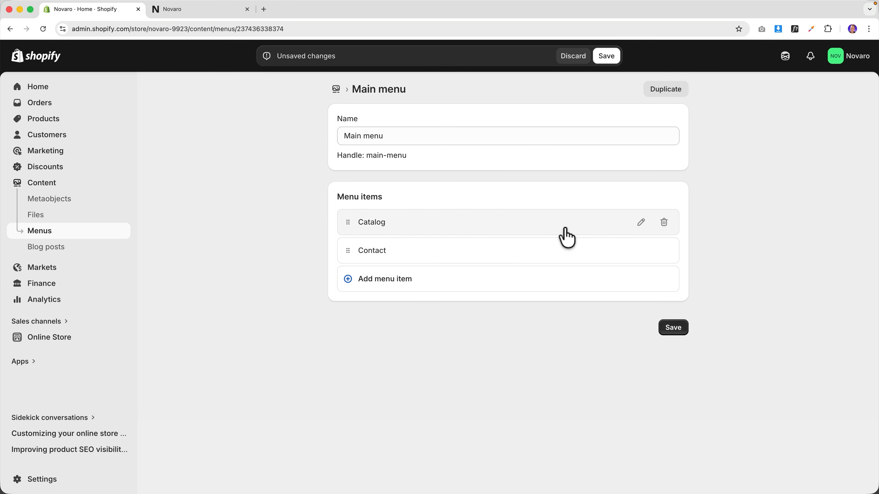
left_click(664, 223)
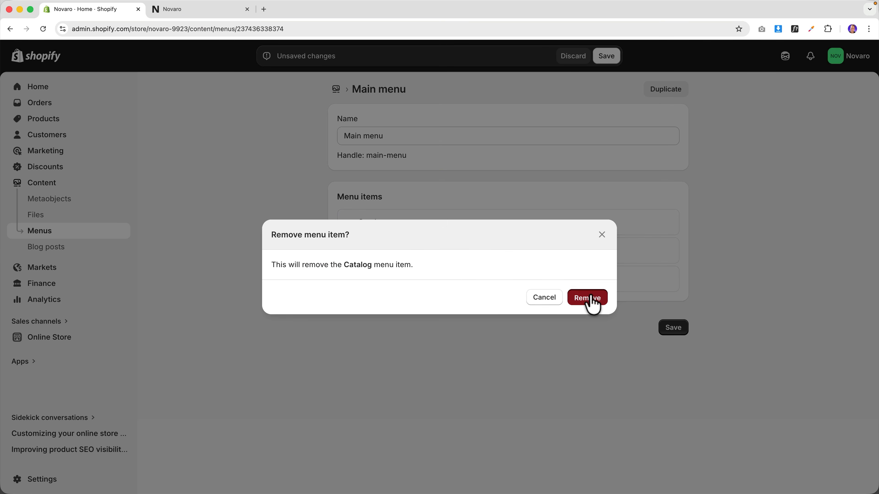
left_click(593, 300)
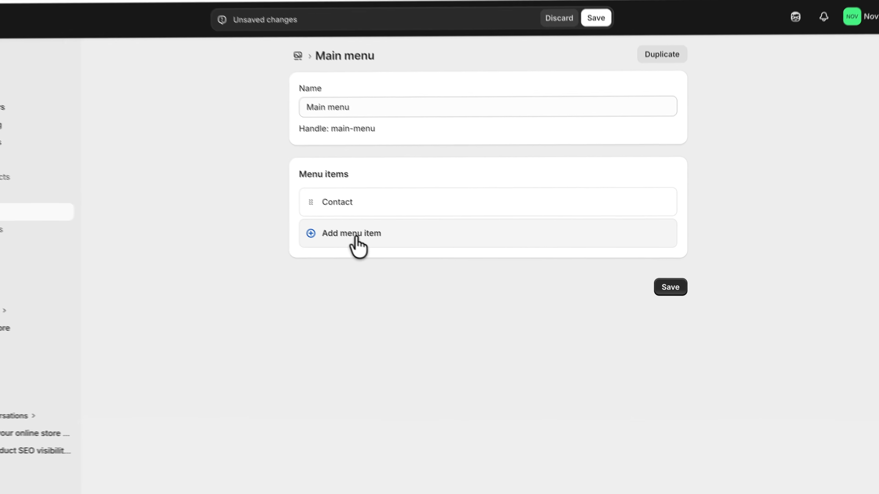
- Add Shirts and Jeans menu items linked to the Shirts and Jeans collections
left_click(265, 194)
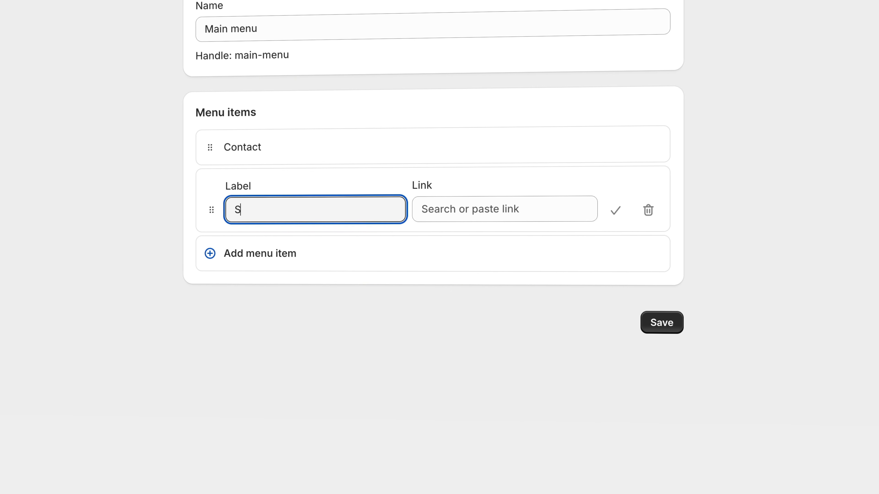
left_click(497, 201)
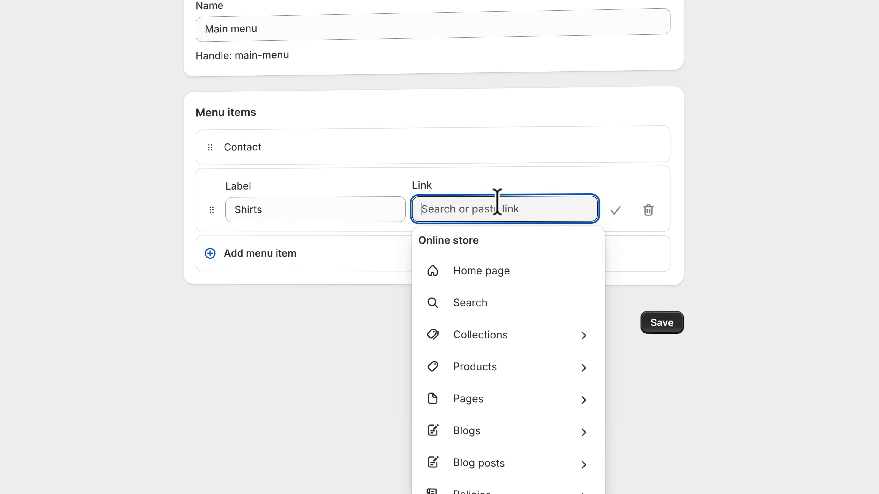
left_click(497, 338)
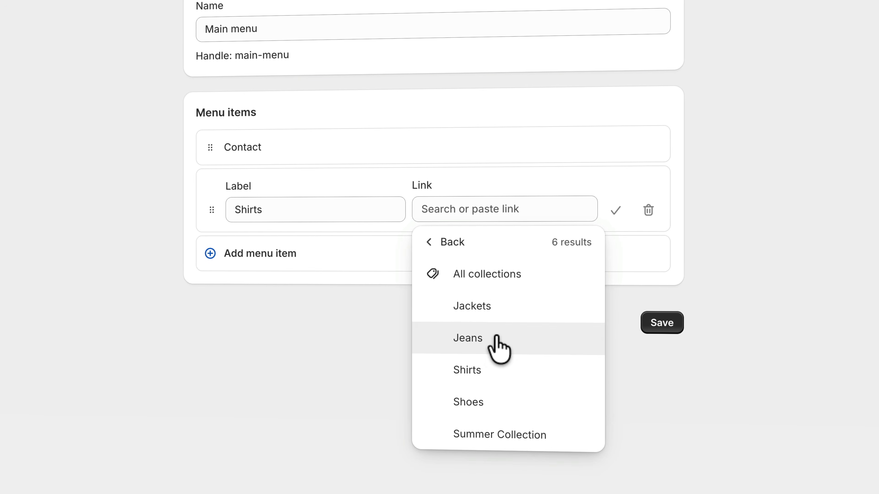
left_click(485, 373)
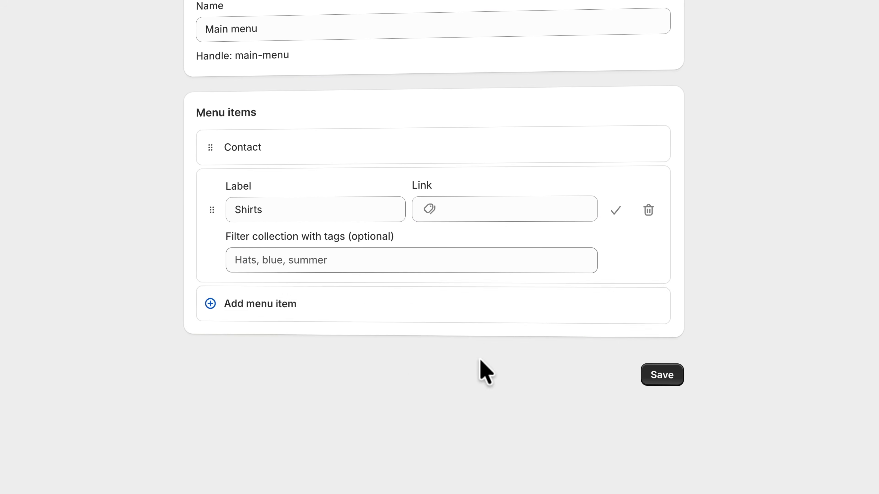
left_click(344, 323)
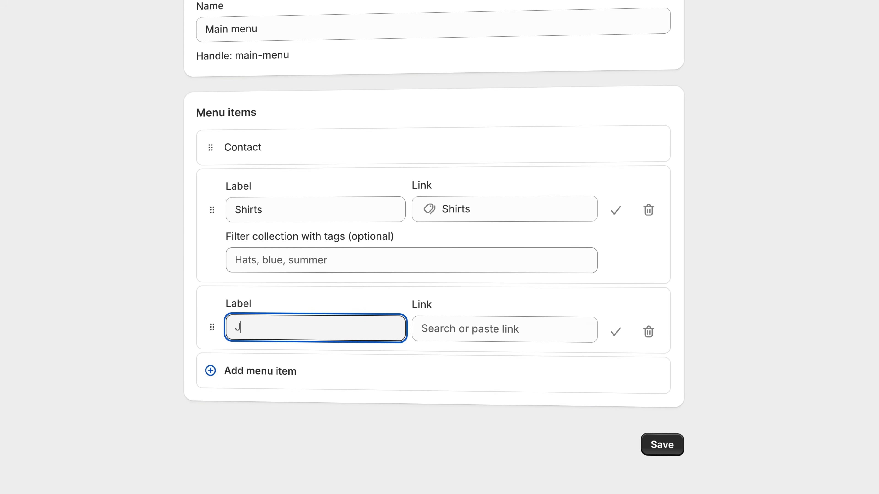
left_click(482, 330)
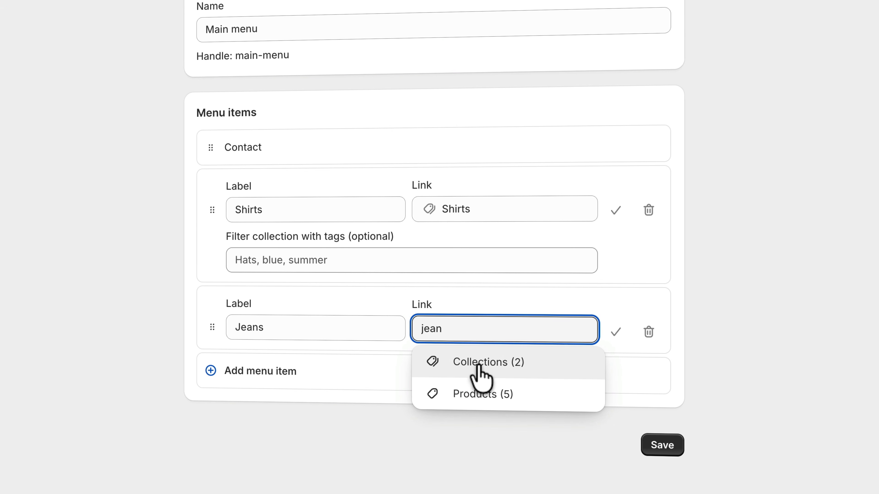
left_click(480, 366)
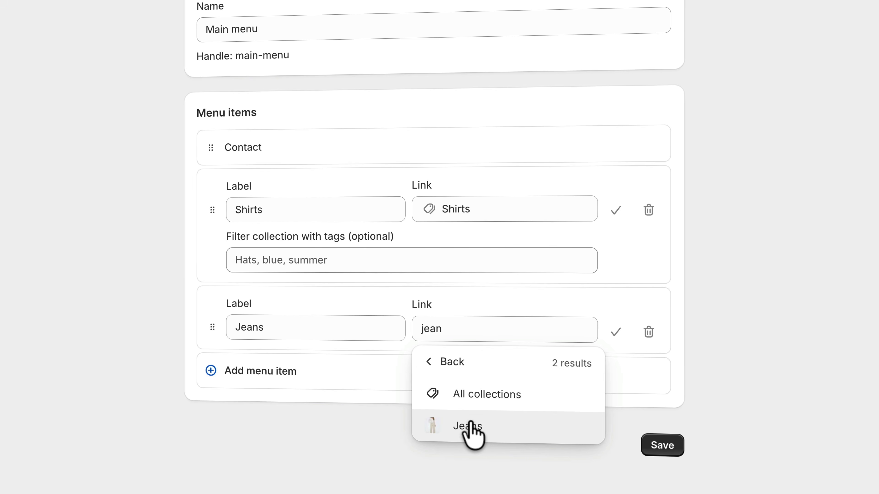
left_click(471, 424)
- Add Jackets and Summer Collection items linked to their collections, and save the Main menu
left_click(298, 422)
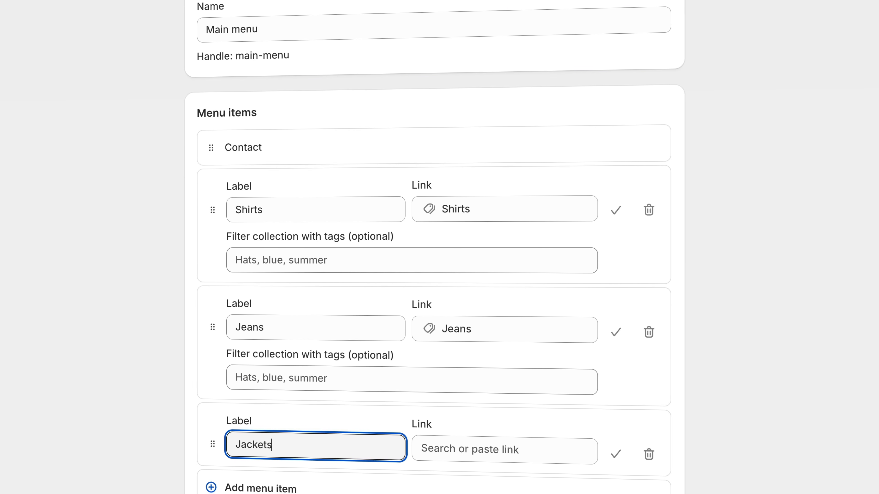
left_click(474, 452)
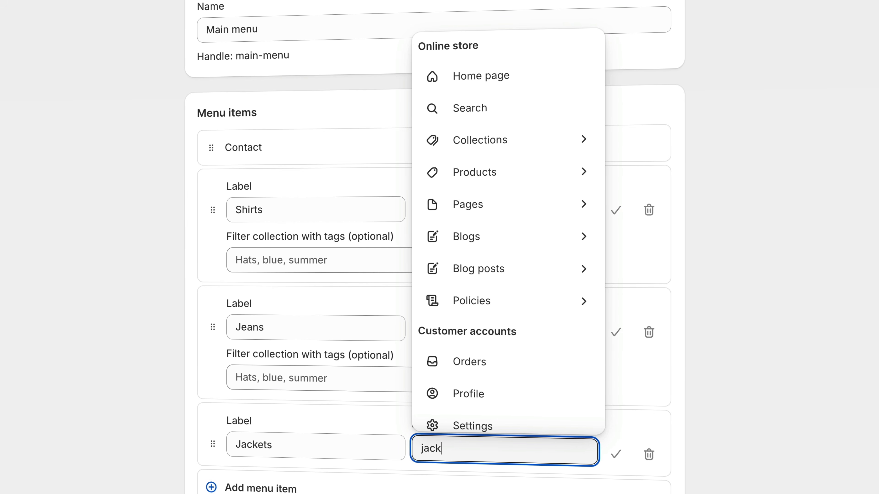
left_click(474, 426)
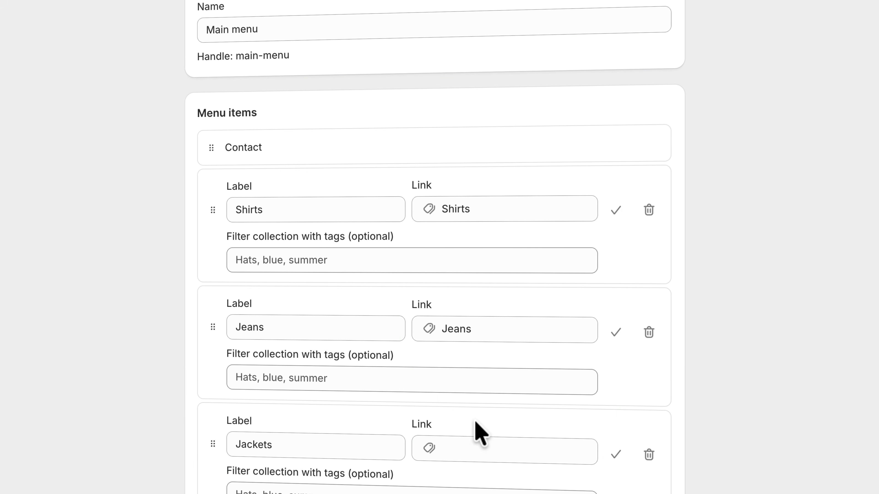
scroll(459, 418, "down", 3)
left_click(248, 429)
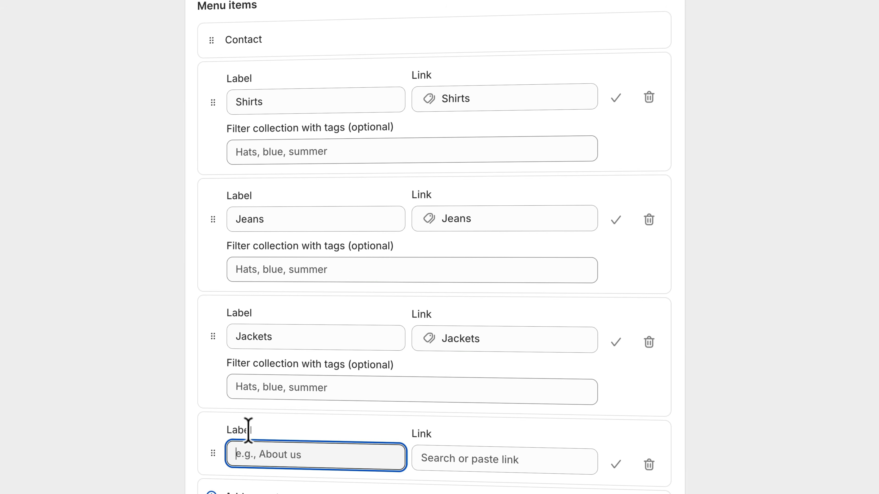
scroll(469, 445, "down", 1)
left_click(486, 430)
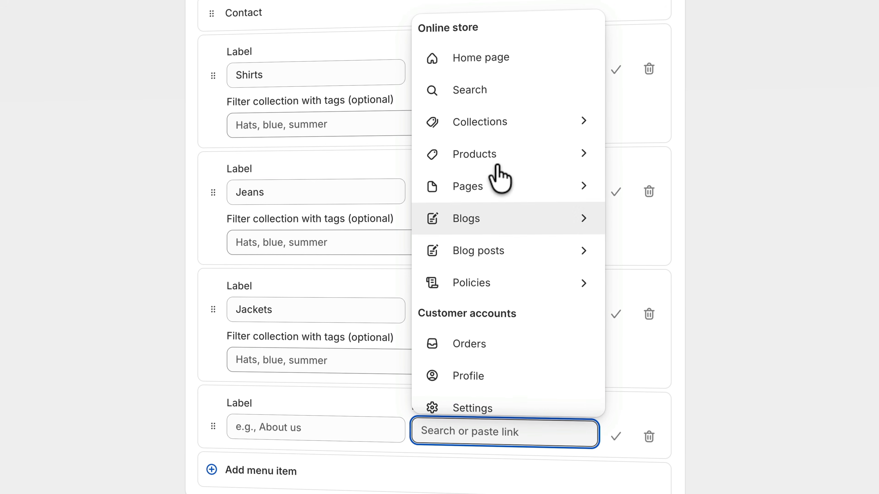
left_click(515, 129)
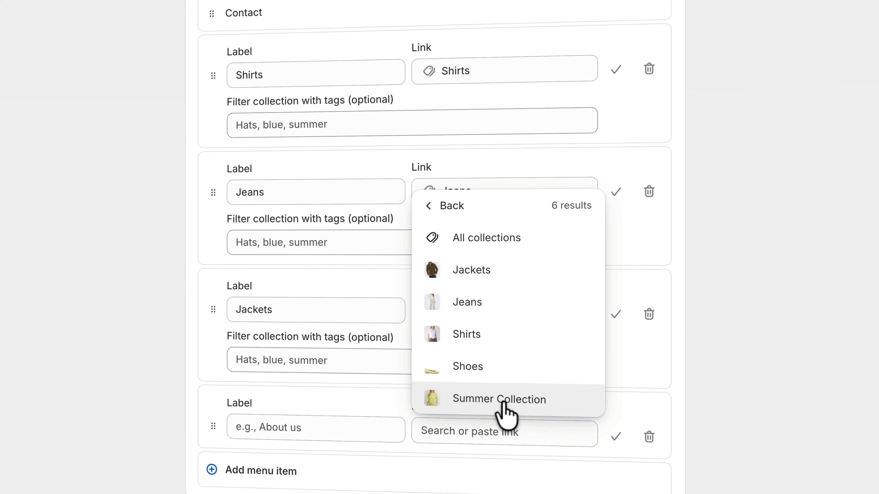
left_click(503, 402)
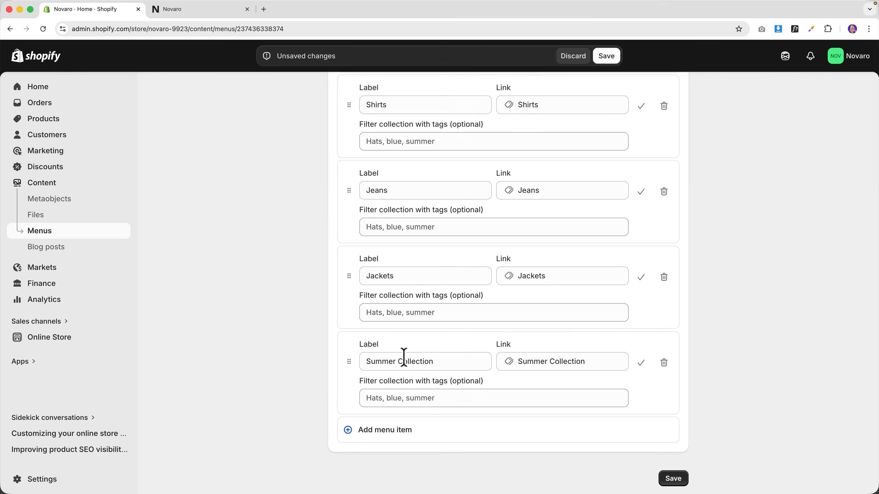
left_click(674, 478)
- Load wehkamp.nl in a new tab, look over its dames categories, then close it
left_click(264, 9)
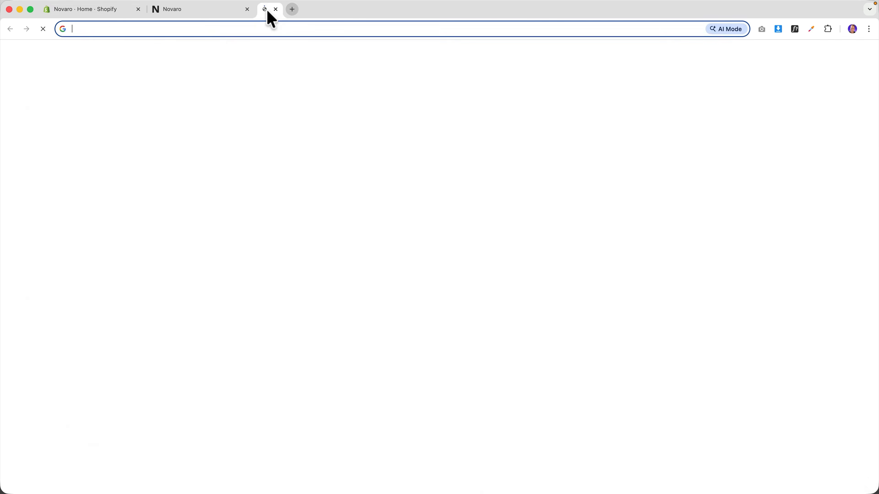
type("wehkamp.nl")
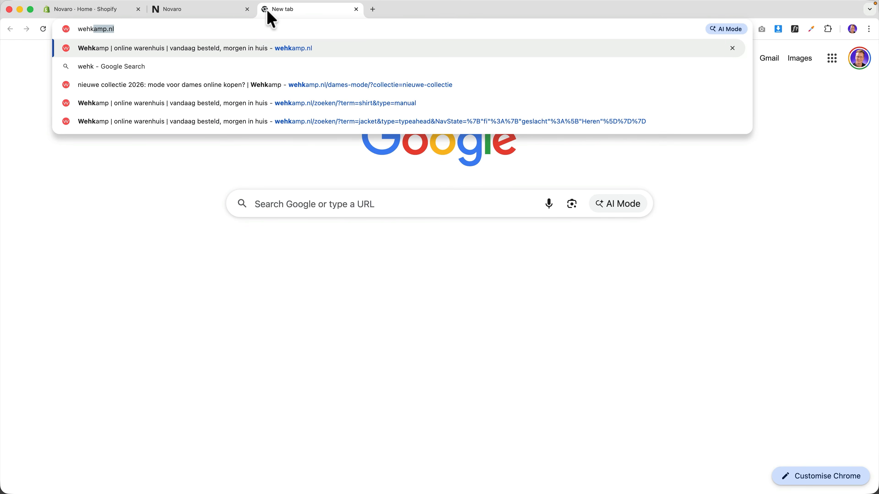
key("Return")
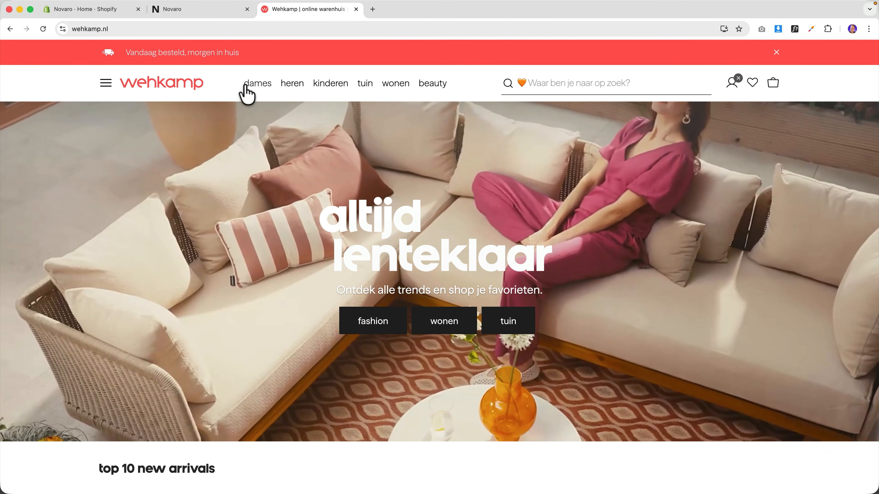
left_click(258, 84)
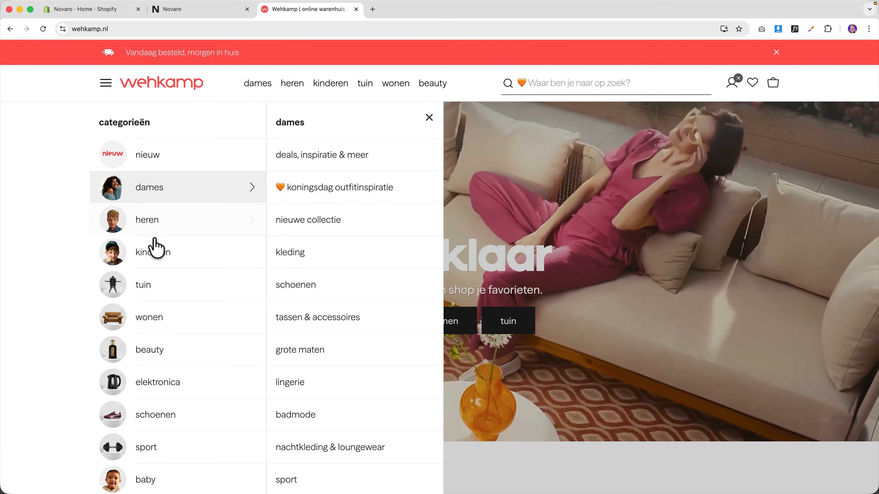
left_click(356, 8)
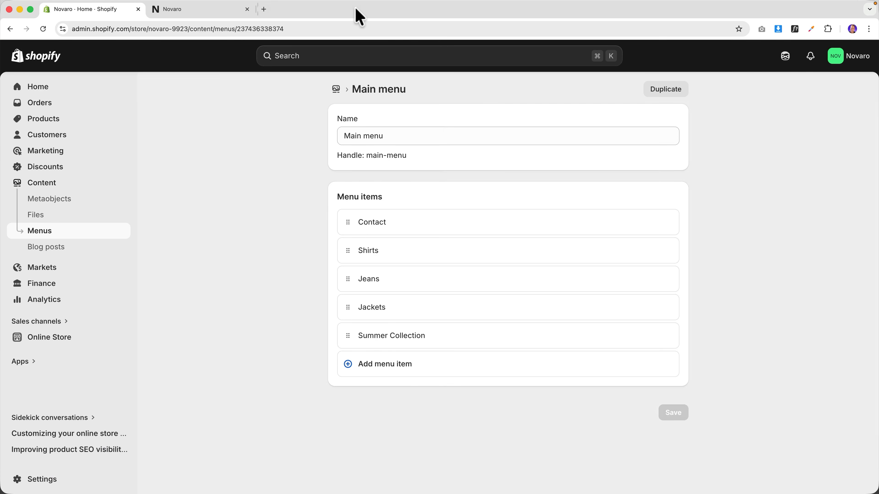
- Start a smart collection titled 'Men' with the condition Tag is equal to Men
left_click(45, 122)
left_click(46, 137)
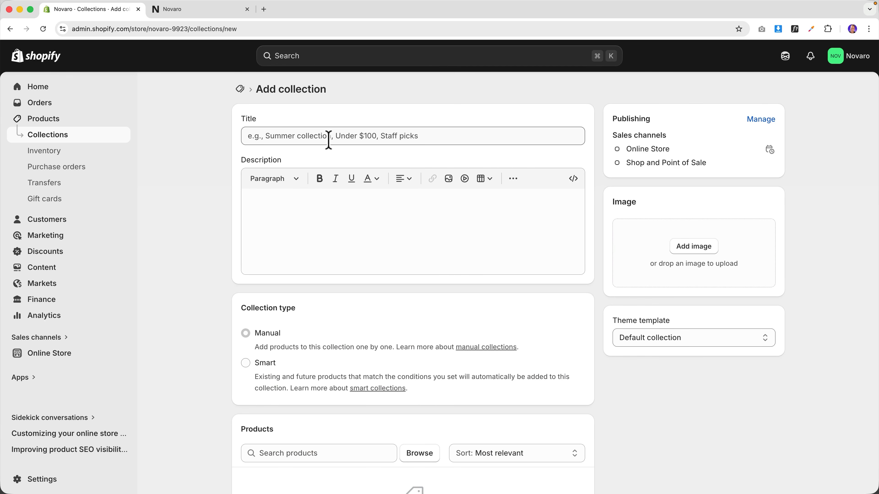
type("Men")
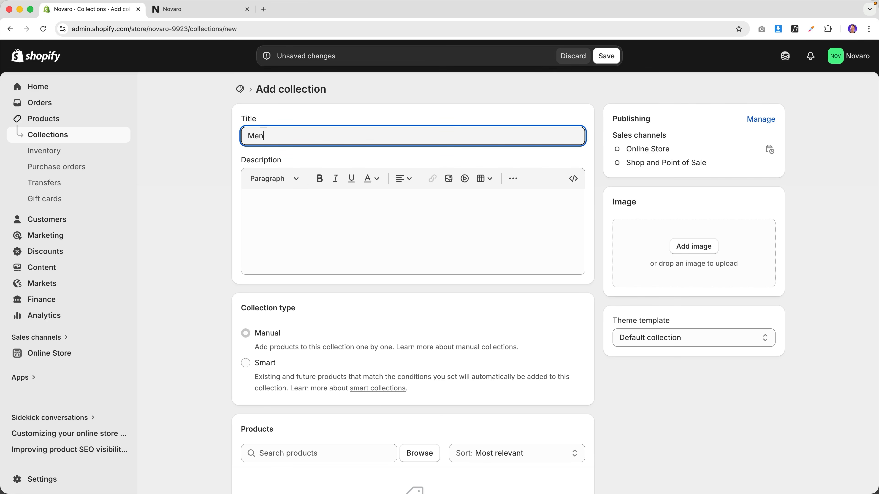
scroll(319, 252, "down", 2)
left_click(253, 311)
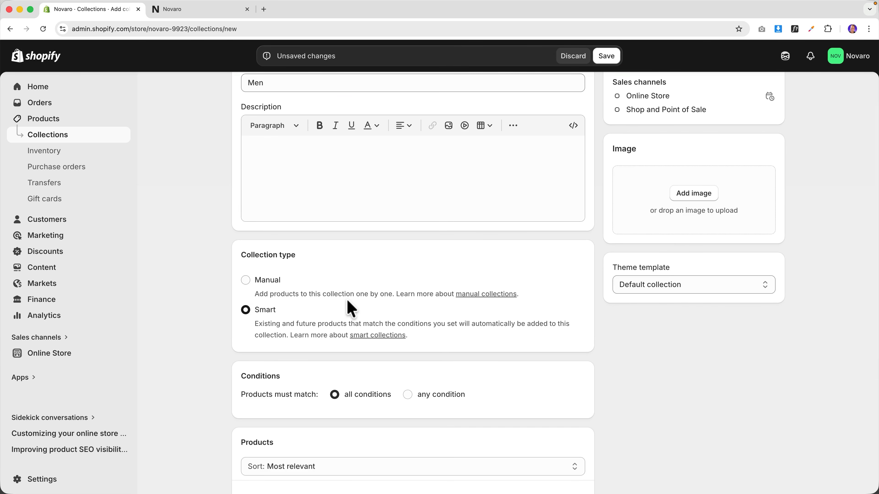
scroll(350, 306, "down", 4)
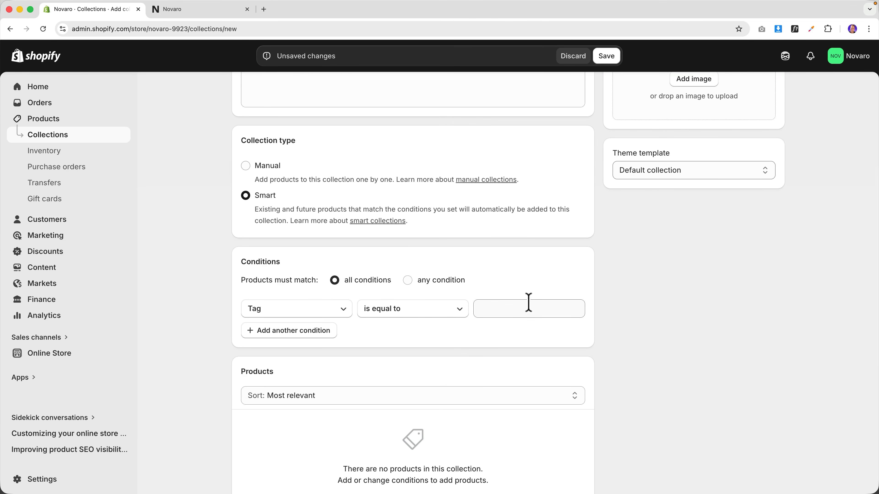
type("Men")
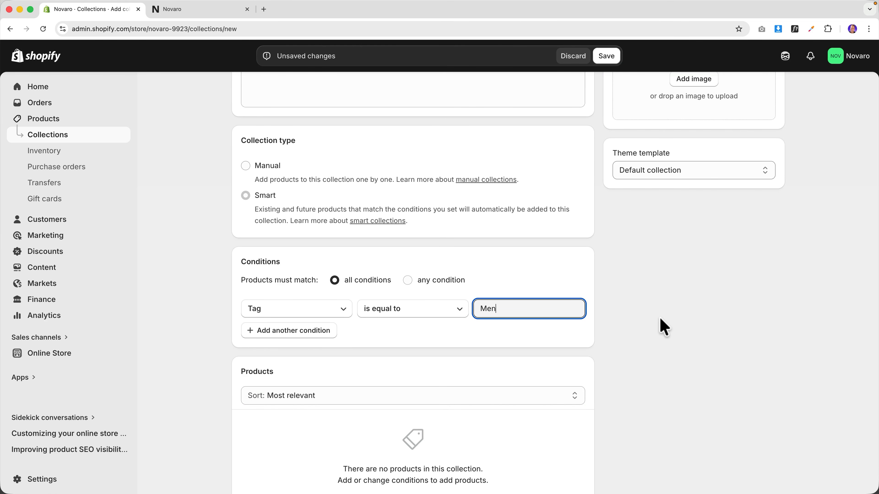
scroll(654, 322, "up", 5)
- Give the Men collection the black puffer jacket photo as its image and save it
left_click(680, 251)
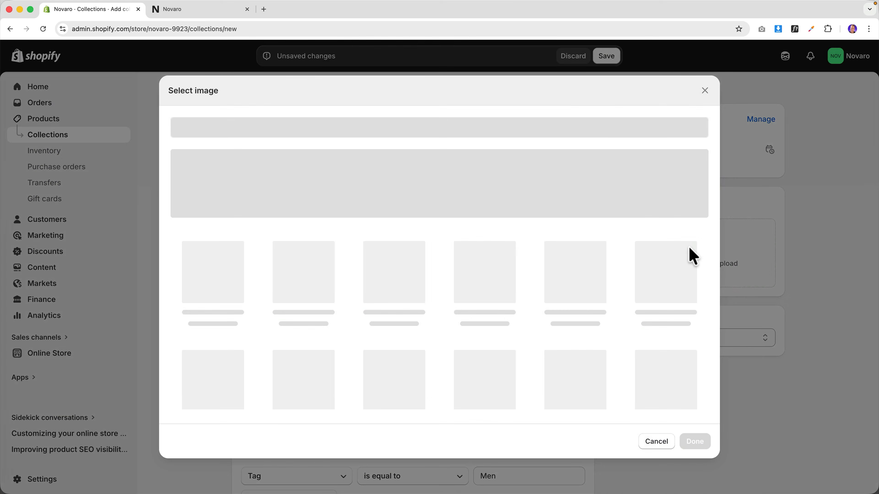
scroll(446, 320, "down", 2)
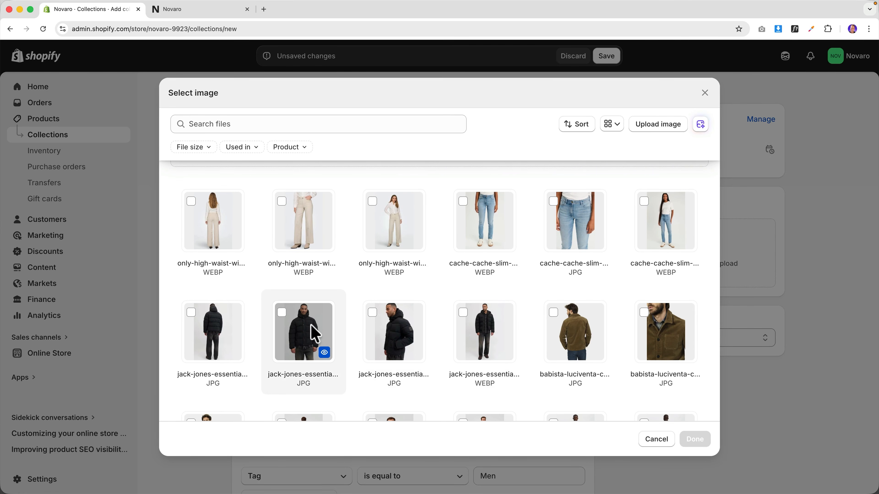
left_click(313, 333)
left_click(695, 438)
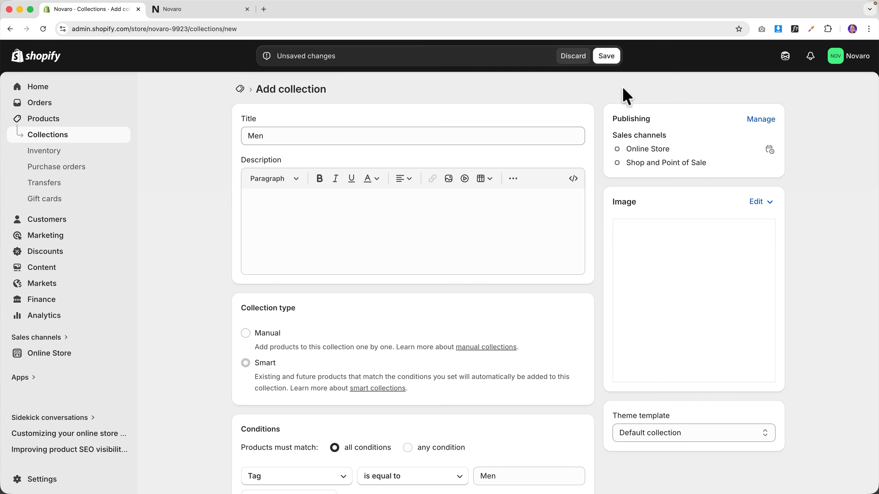
left_click(605, 61)
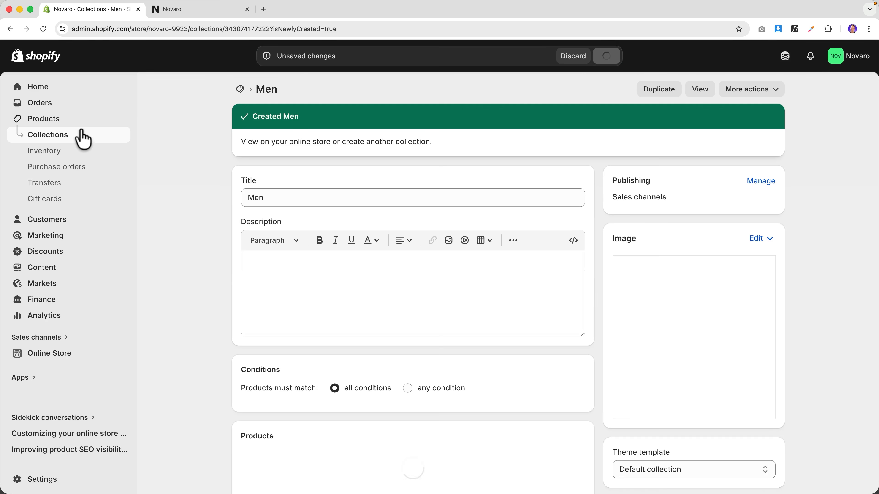
left_click(51, 138)
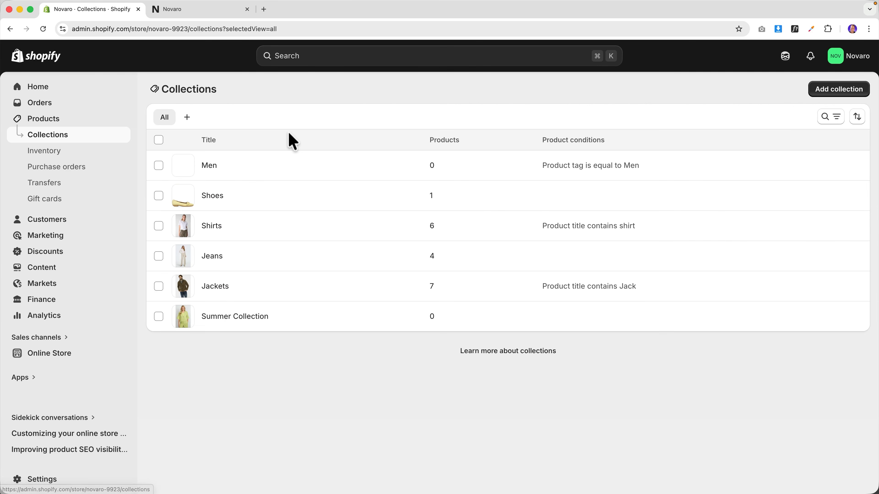
- Start a smart collection titled 'Women' with the condition Tag is equal to women
left_click(838, 100)
left_click(333, 140)
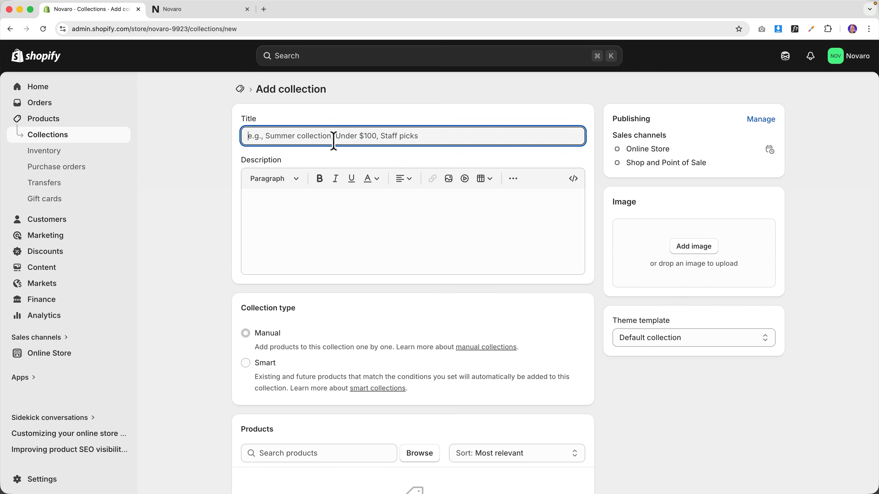
scroll(378, 359, "down", 3)
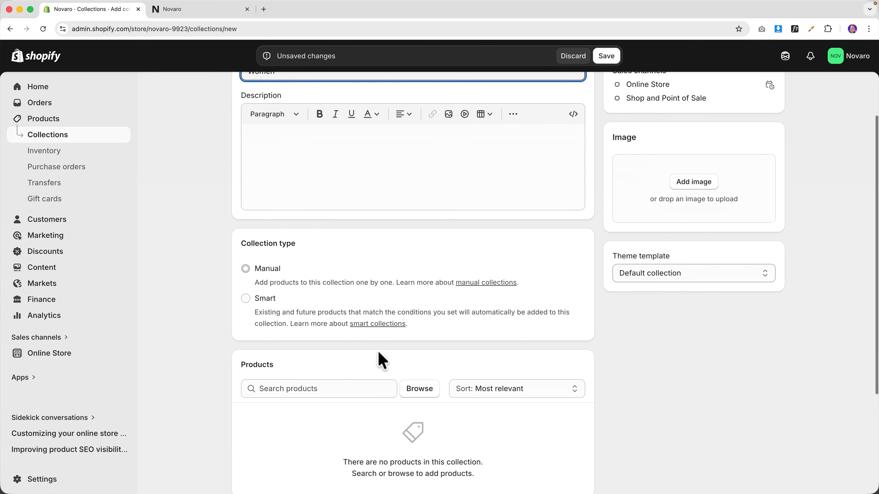
left_click(259, 277)
scroll(380, 295, "down", 3)
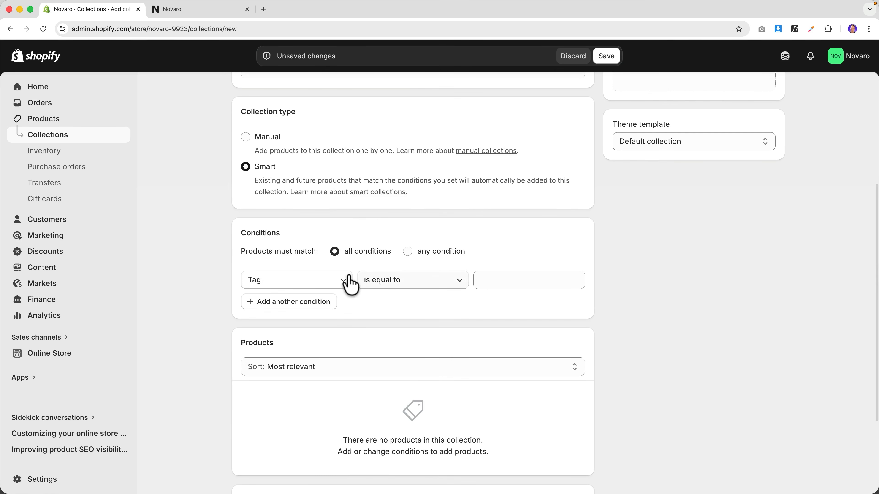
type("men")
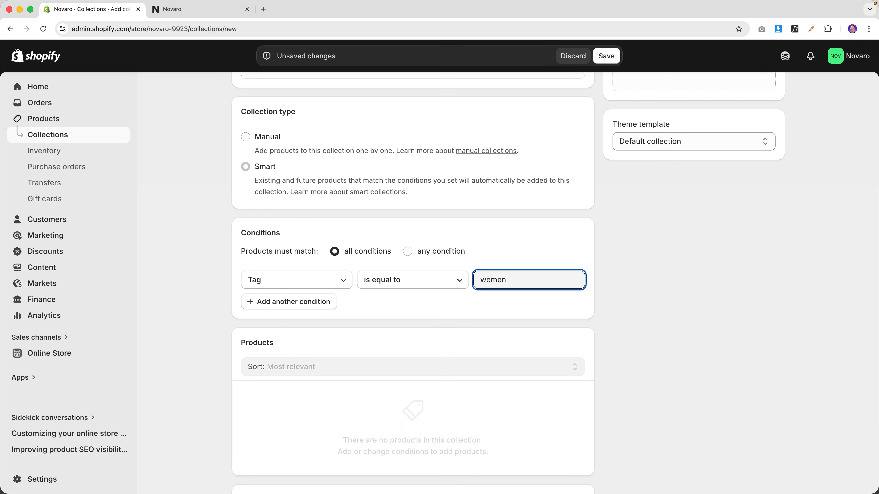
scroll(653, 300, "up", 5)
- Set the white T-shirt photo as the Women collection's image, then go to the product list
left_click(685, 258)
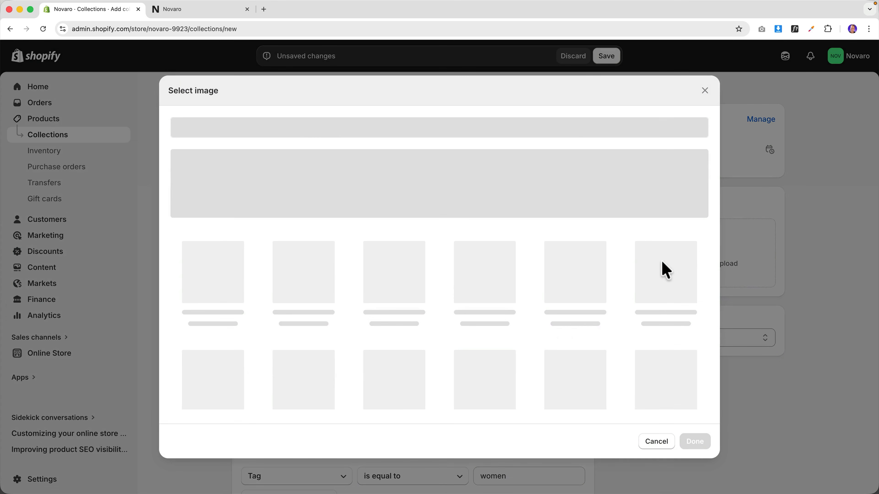
scroll(471, 353, "down", 8)
scroll(470, 351, "down", 2)
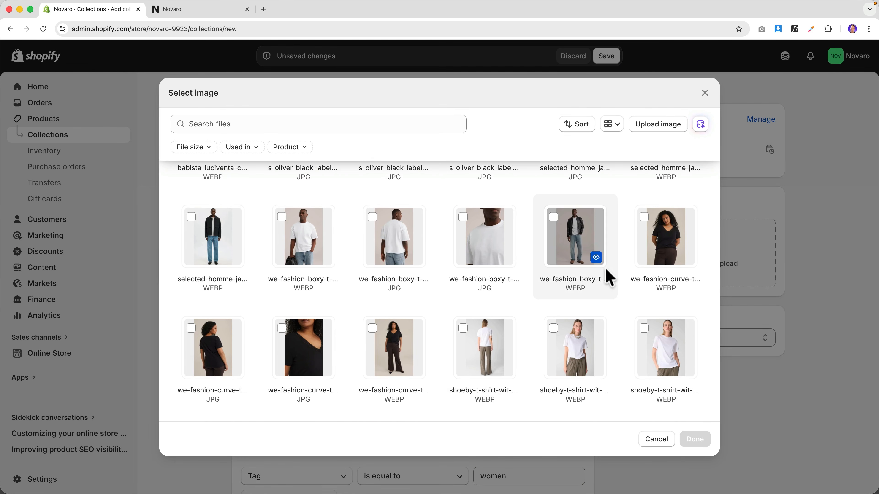
left_click(593, 350)
left_click(695, 439)
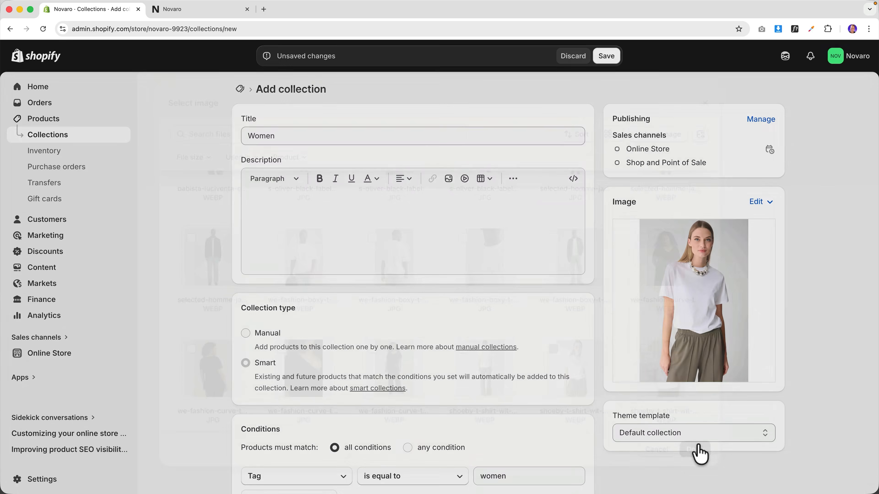
scroll(590, 378, "down", 10)
scroll(590, 378, "up", 10)
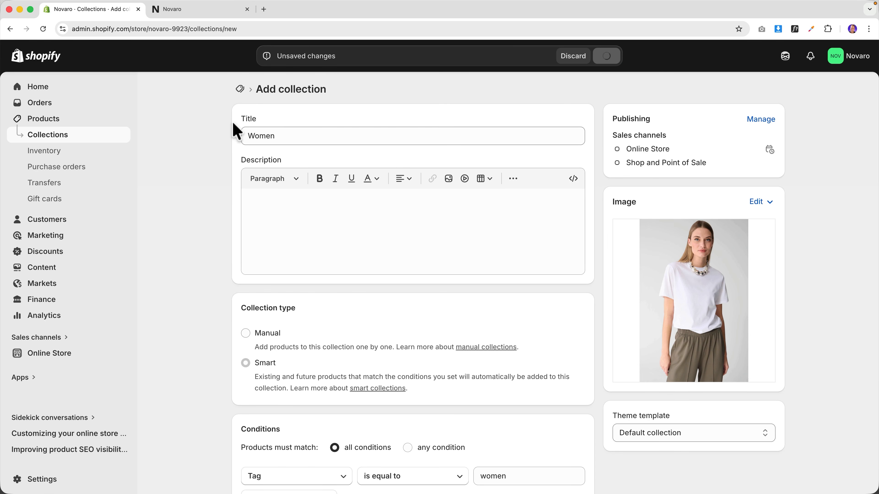
left_click_drag(88, 11, 190, 12)
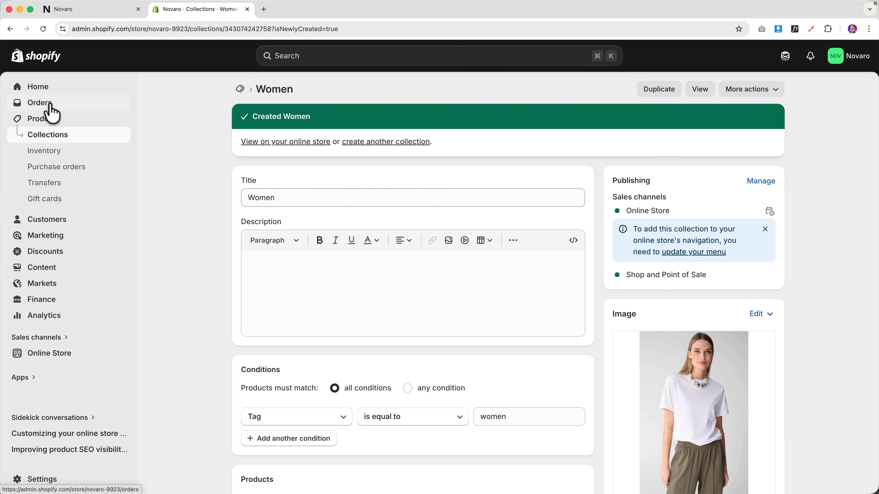
left_click(51, 120)
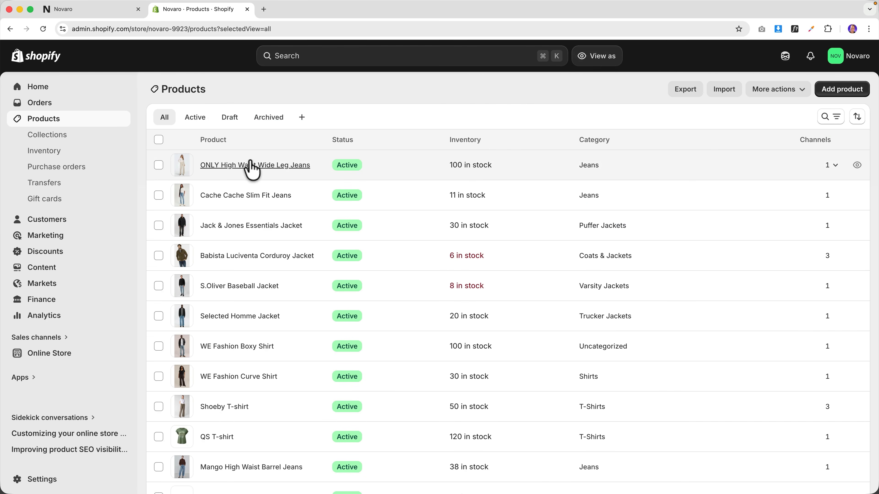
- Open each product page in its own tab, from the ONLY jeans to the Auckland polo
left_click(255, 165, "super")
left_click(242, 196, "super")
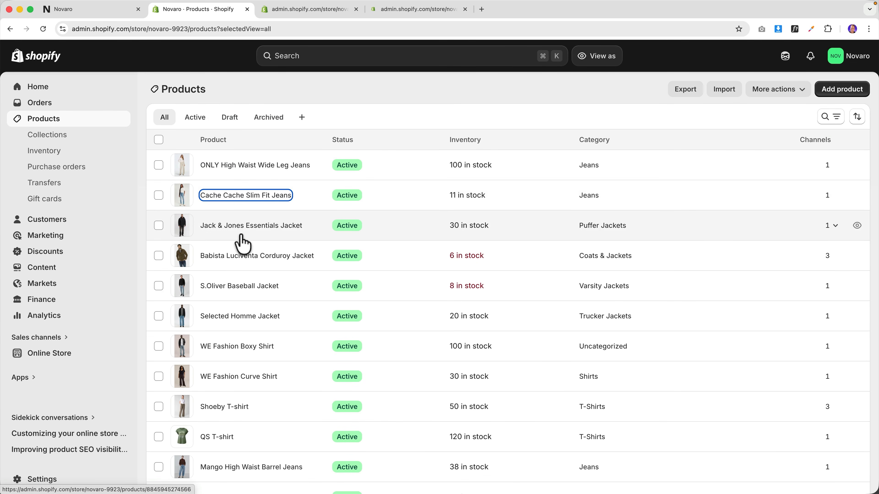
left_click(242, 256, "super")
left_click(242, 286, "super")
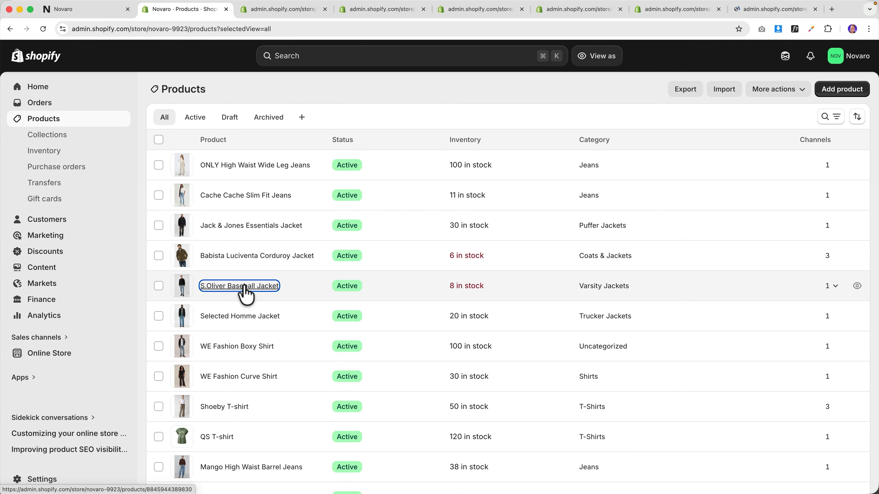
left_click(242, 317, "super")
left_click(242, 346, "super")
left_click(242, 376, "super")
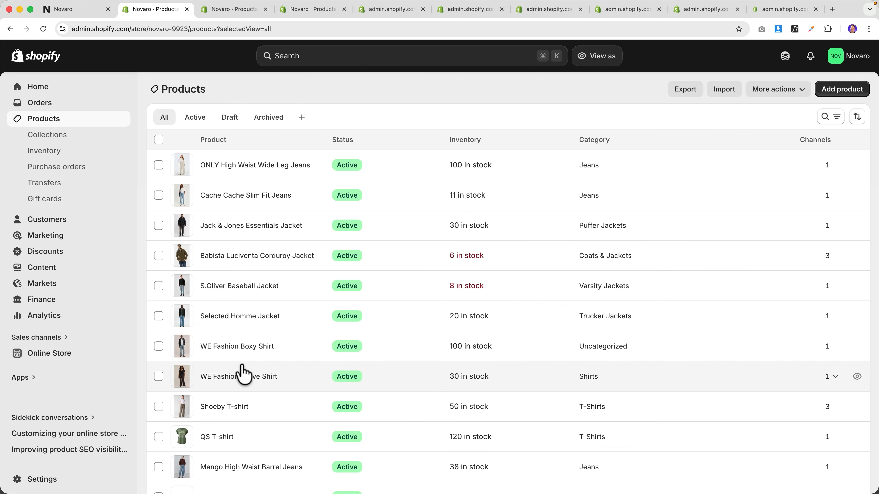
left_click(242, 408, "super")
scroll(246, 398, "down", 4)
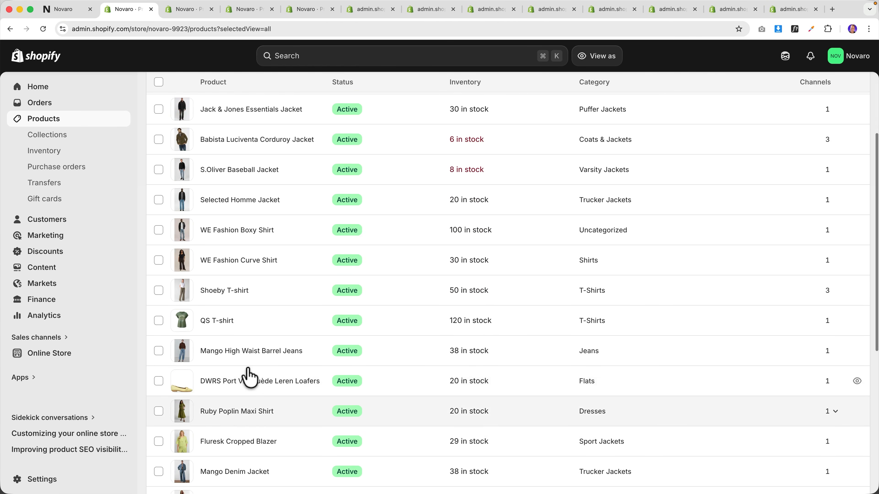
left_click(245, 332, "super")
left_click(248, 361, "super")
left_click(250, 392, "super")
left_click(254, 421, "super")
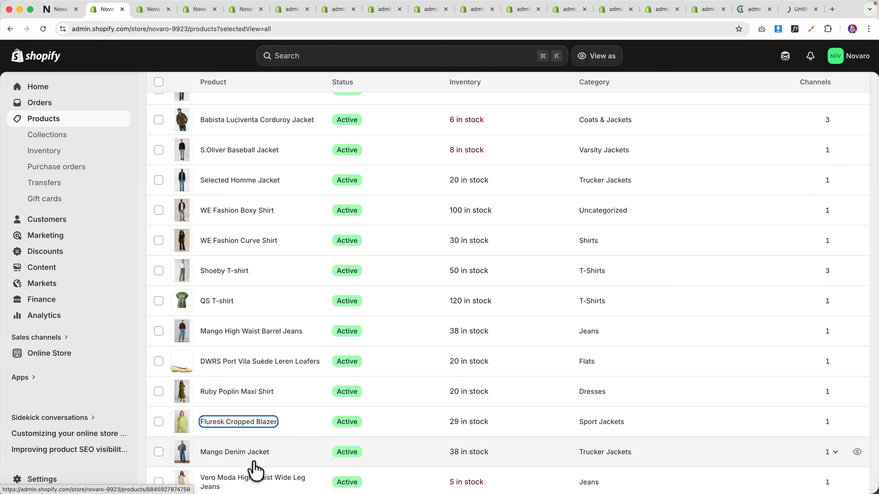
scroll(257, 416, "down", 4)
left_click(250, 334, "super")
left_click(244, 364, "super")
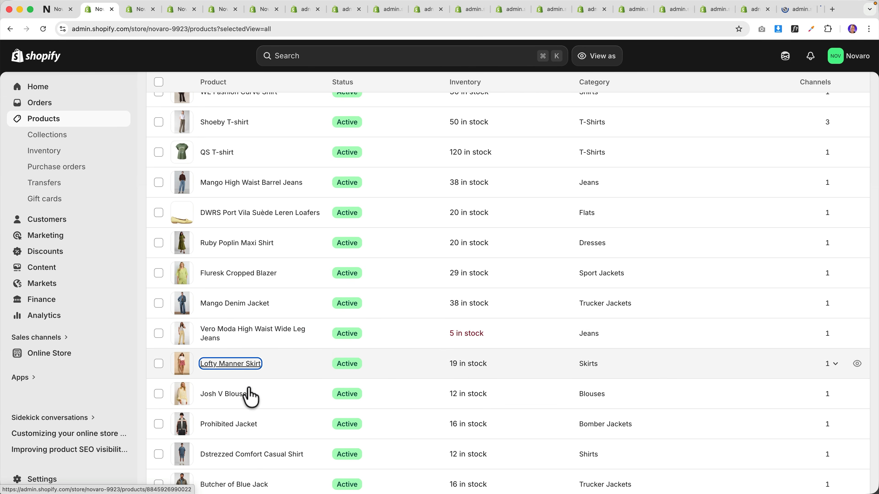
left_click(251, 425, "super")
scroll(246, 434, "down", 3)
left_click(249, 417, "super")
left_click(248, 384, "super")
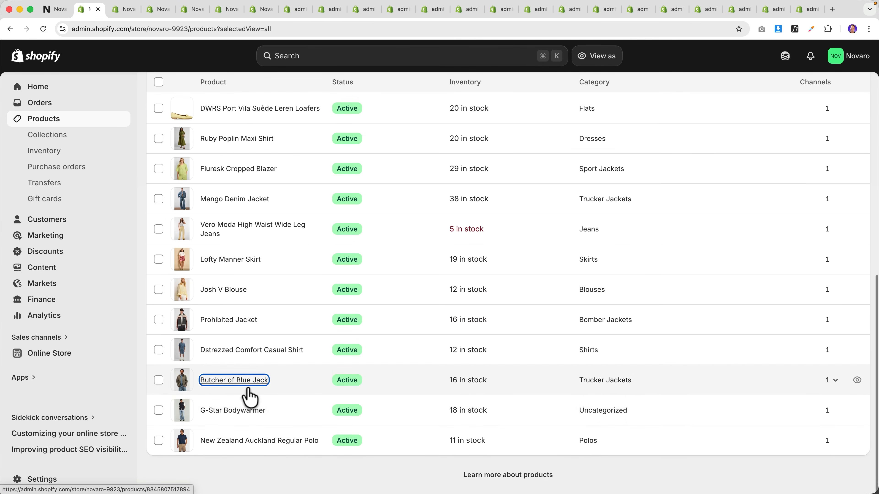
left_click(250, 445, "super")
left_click(250, 444, "super")
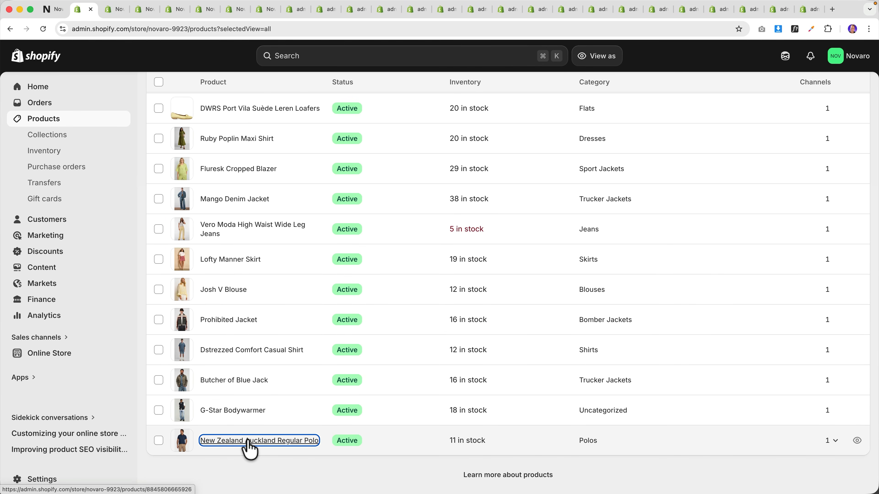
- Tag the ONLY High Waist jeans and the Cache Cache Slim Fit jeans with Women
key("ctrl+Tab")
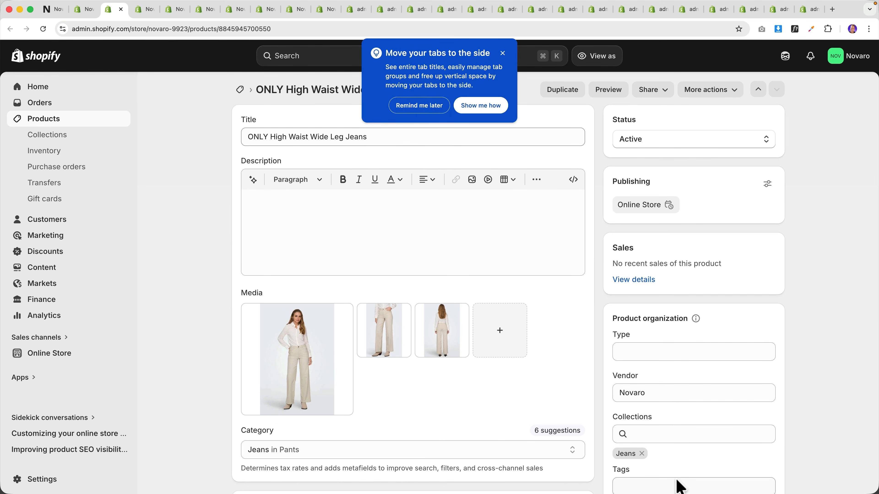
left_click(680, 488)
scroll(691, 475, "down", 2)
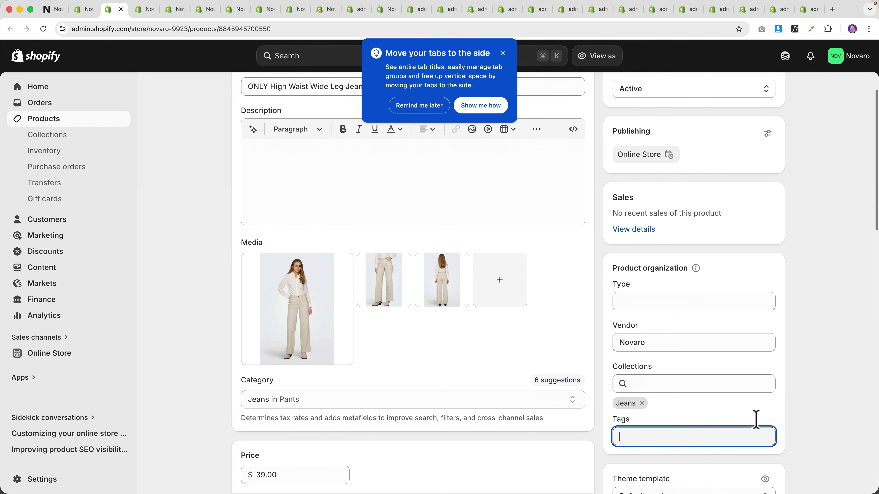
type("Women")
key("super+a")
key("super+c")
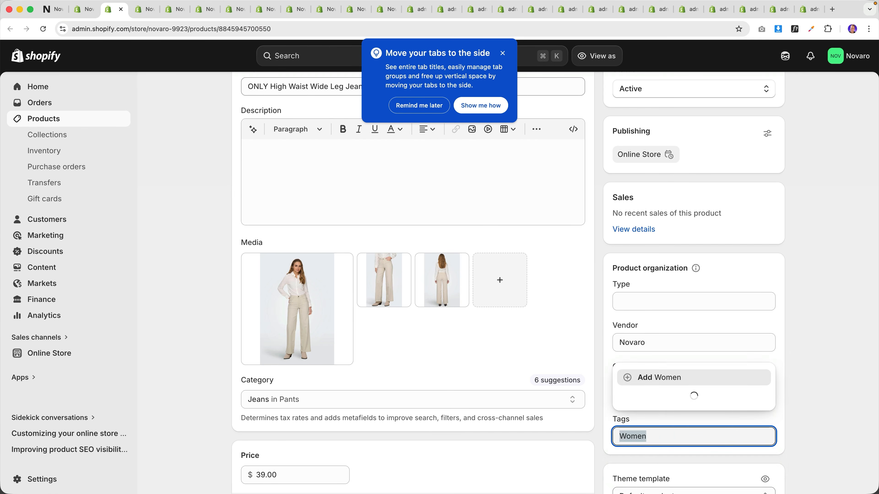
left_click(673, 465)
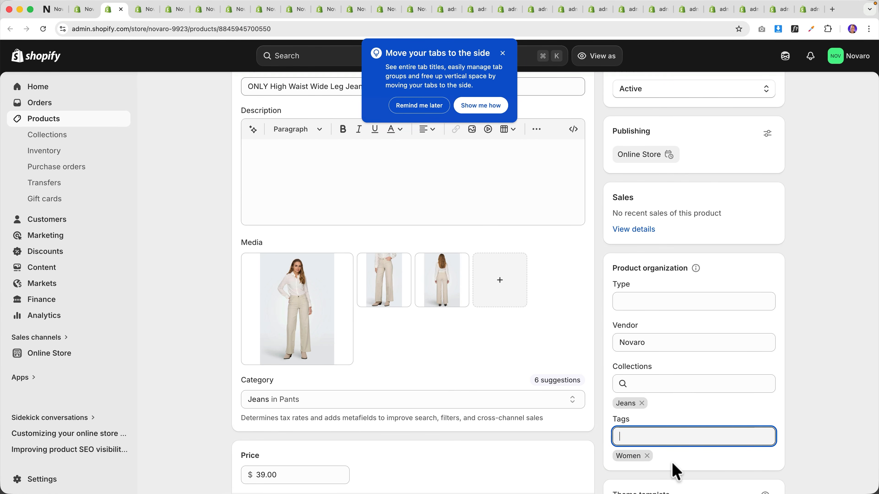
key("ctrl+Tab")
left_click(668, 485)
key("super+v")
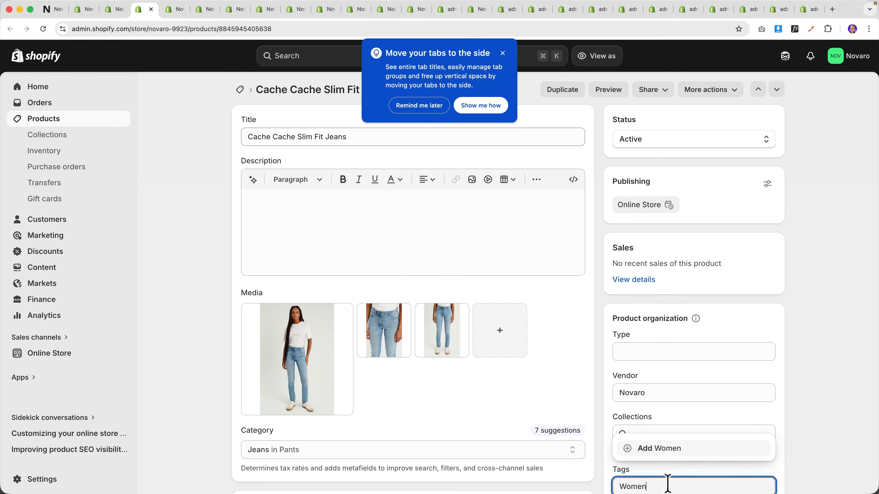
left_click(667, 431)
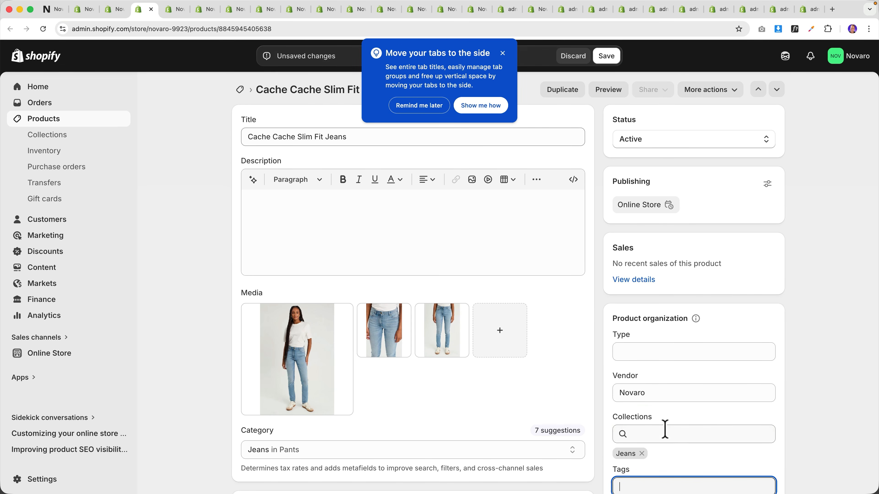
- Add the Women tag to the WE Fashion Curve Shirt
key("ctrl+Tab")
key("ctrl+Tab")
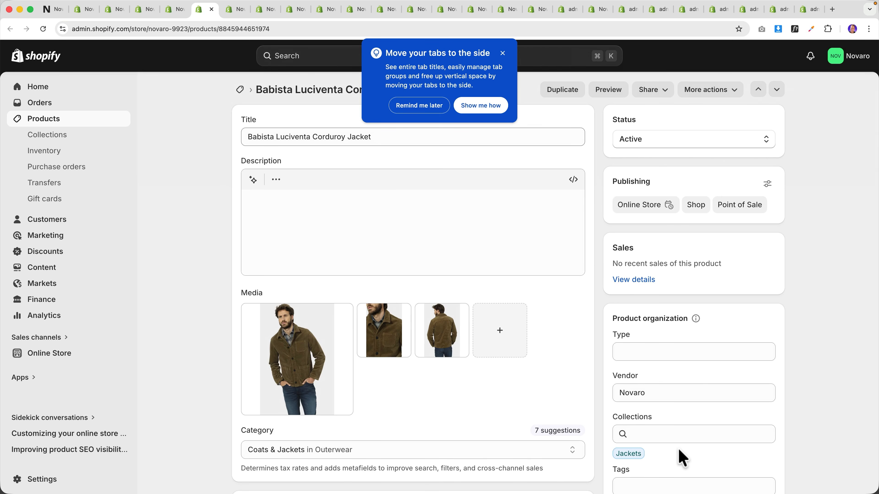
key("ctrl+Tab")
key("ctrl+Tab")
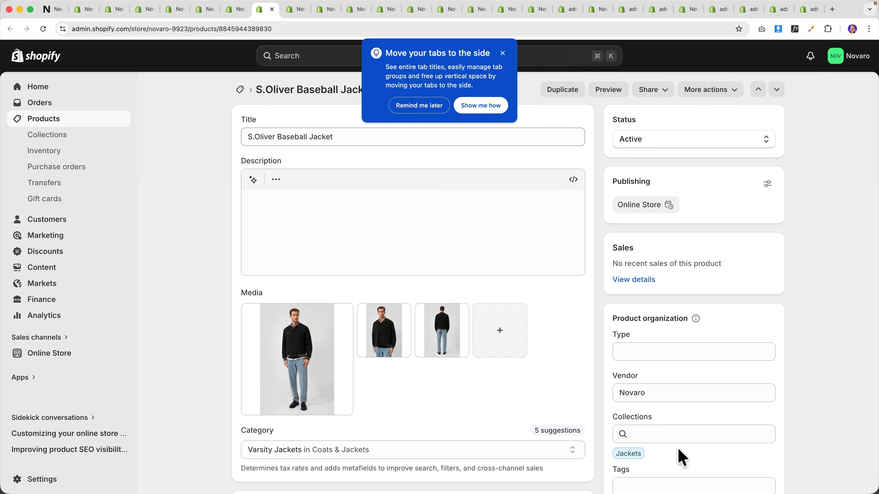
key("ctrl+Tab")
key("ctrl+Tab")
key("ctrl+Tab")
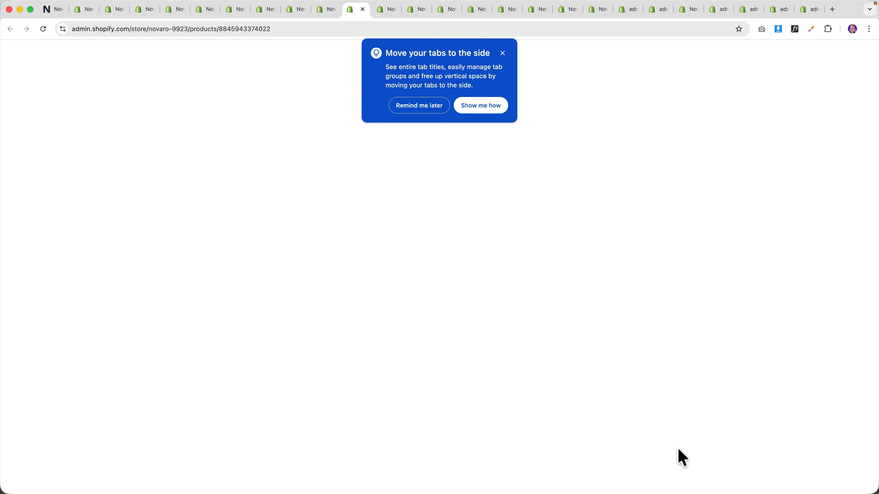
key("ctrl+Tab")
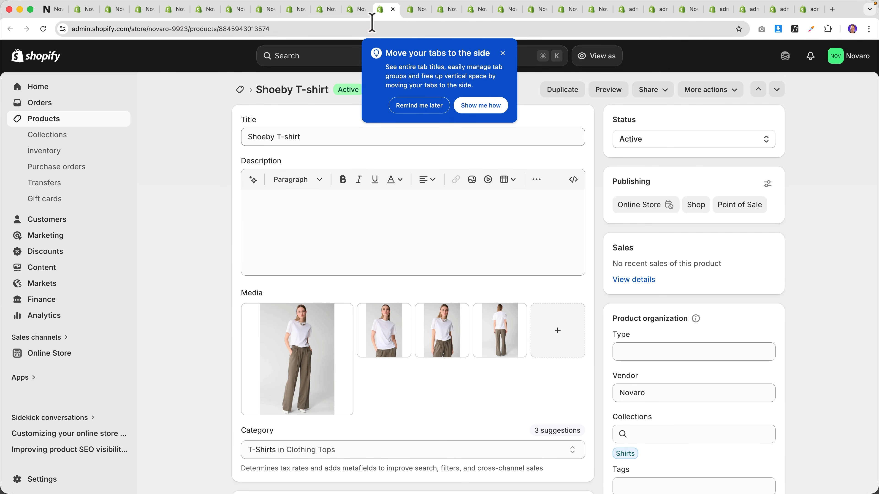
left_click(356, 9)
left_click(502, 54)
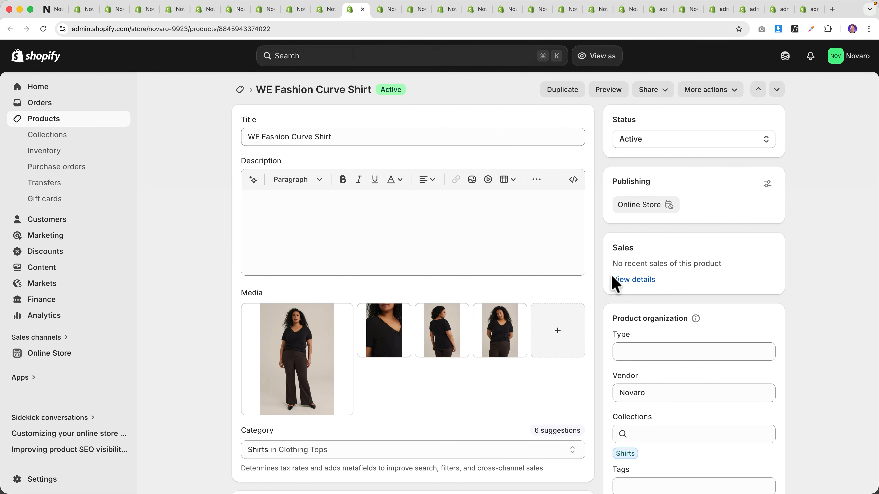
left_click(671, 481)
type("Women")
left_click(668, 431)
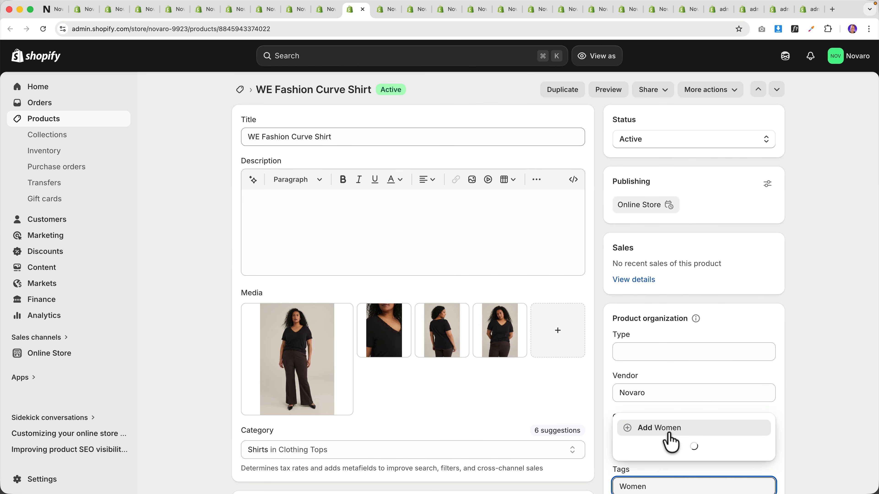
- Enter Men in the Jack & Jones jacket's tags field
key("ctrl+Tab")
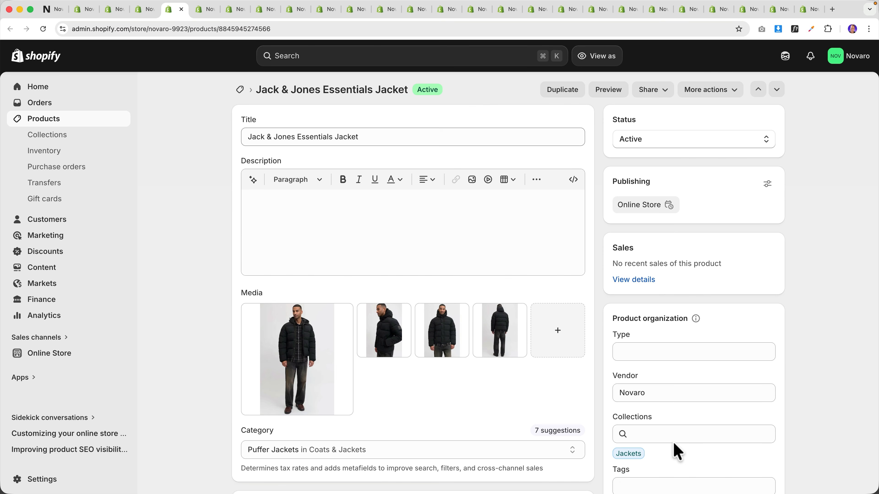
scroll(673, 442, "down", 2)
left_click(673, 450)
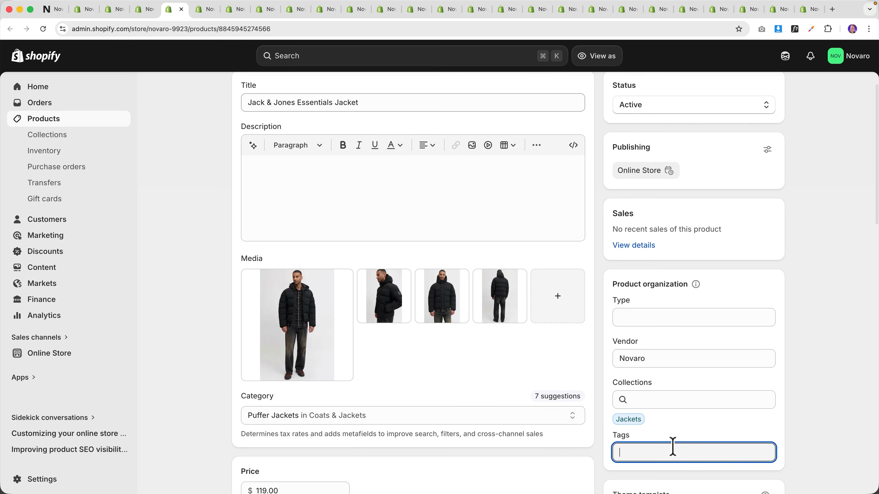
type("Men")
key("super+a")
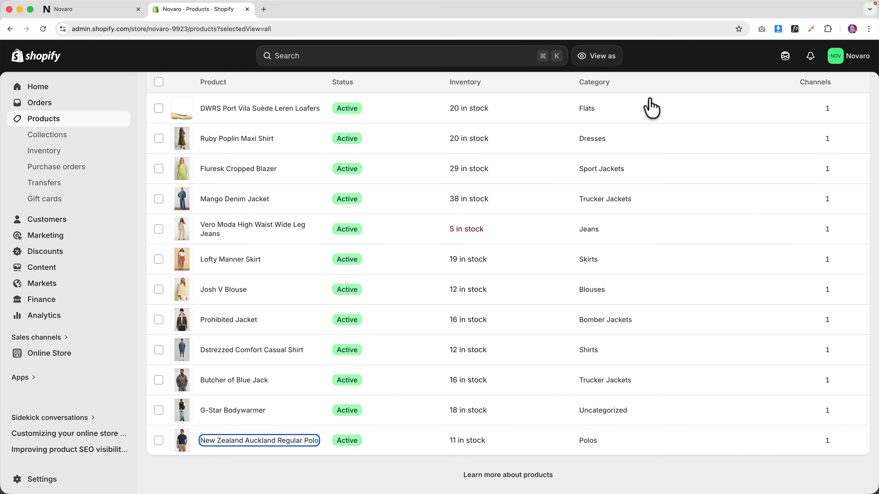
- Glance at the Novaro storefront and go back to the Products list
scroll(735, 211, "up", 10)
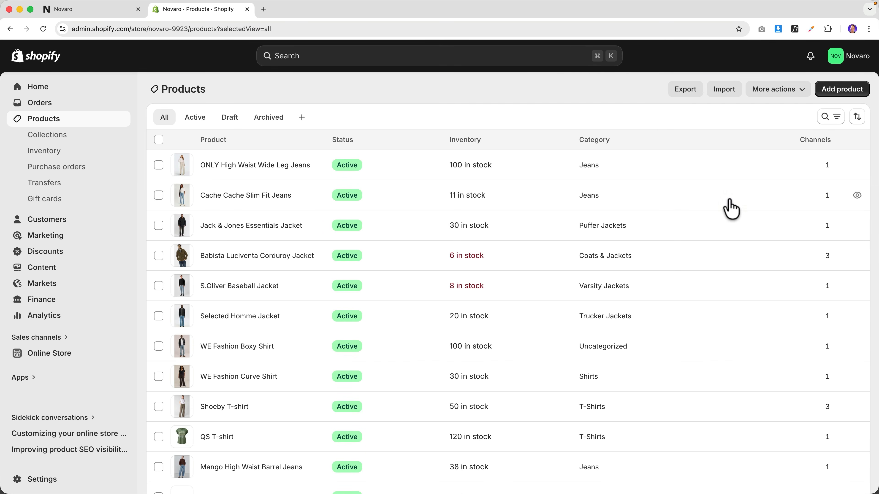
scroll(727, 202, "down", 10)
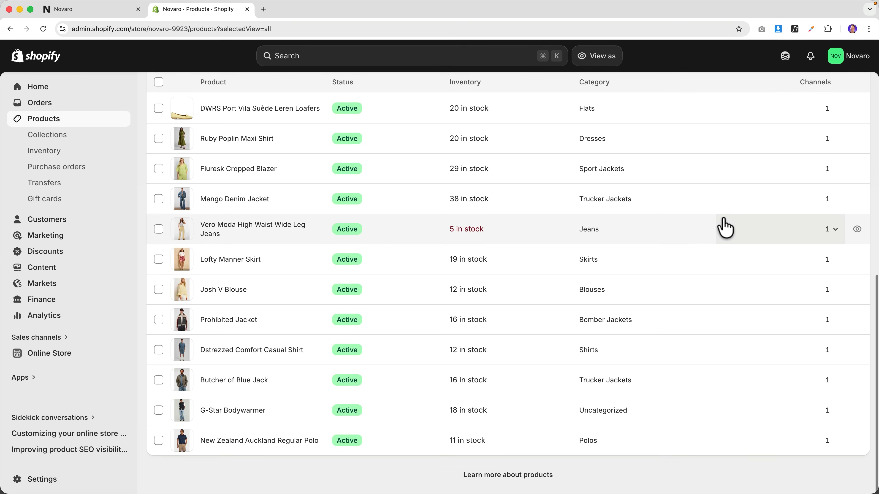
scroll(723, 221, "up", 10)
left_click(100, 14)
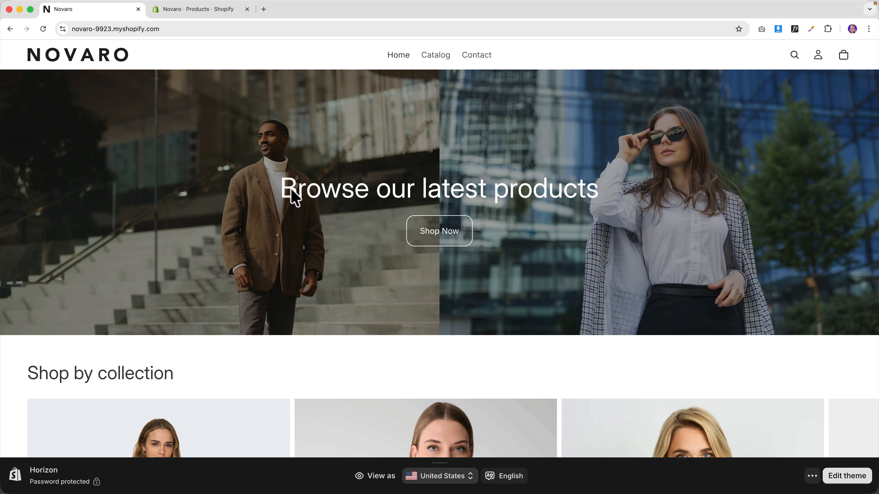
left_click(198, 9)
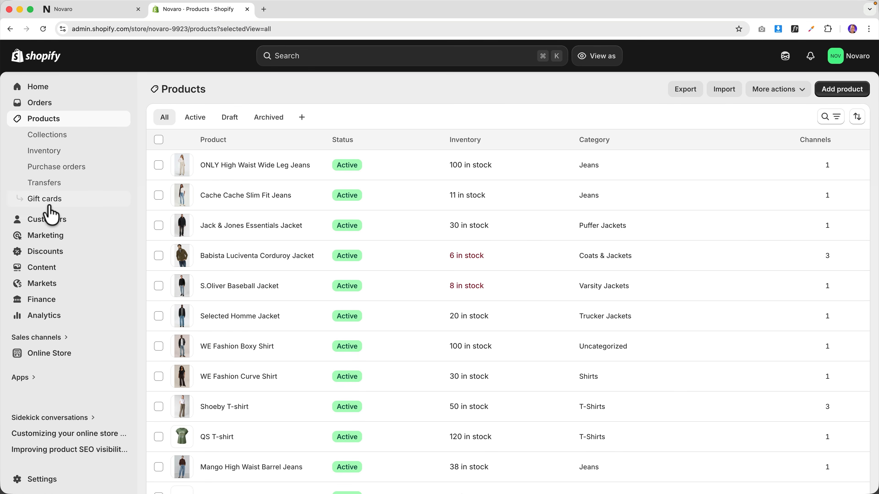
- Add Women and Men collection links as new items in the Main menu
left_click(46, 267)
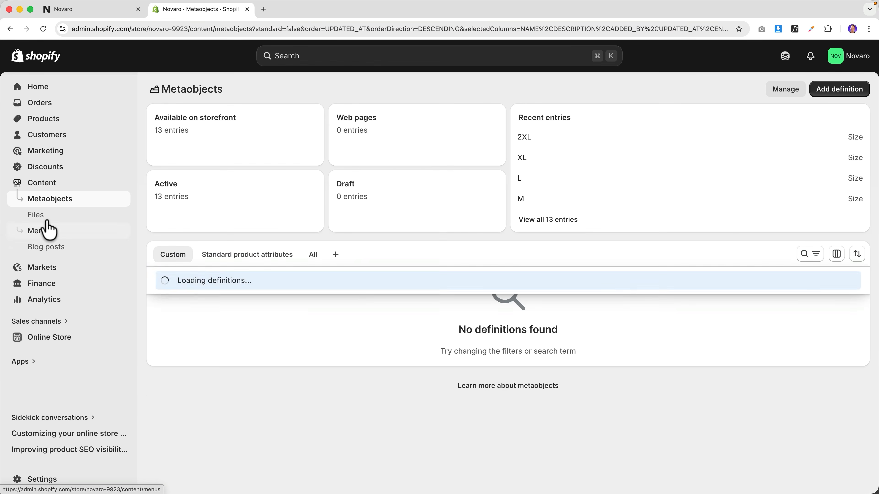
left_click(45, 231)
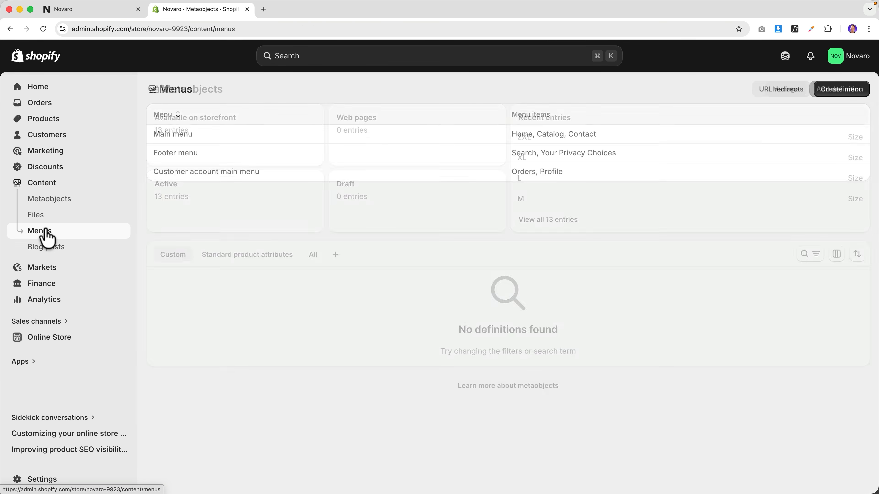
left_click(183, 134)
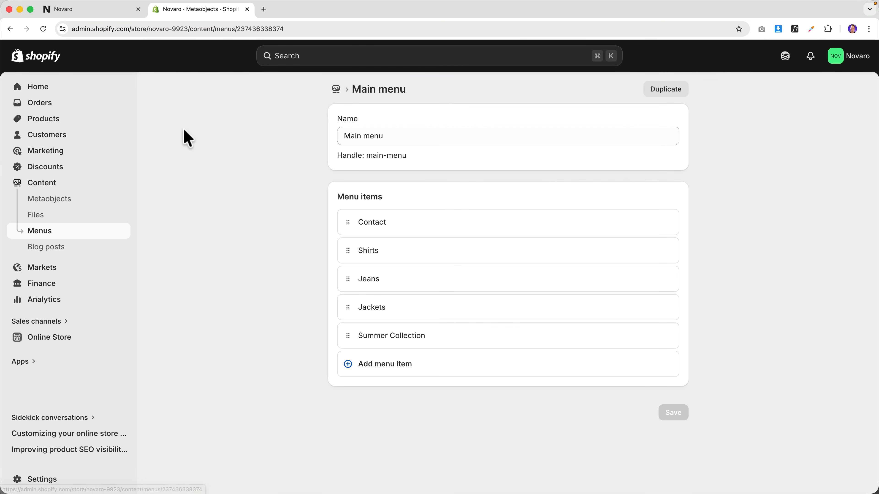
left_click(410, 366)
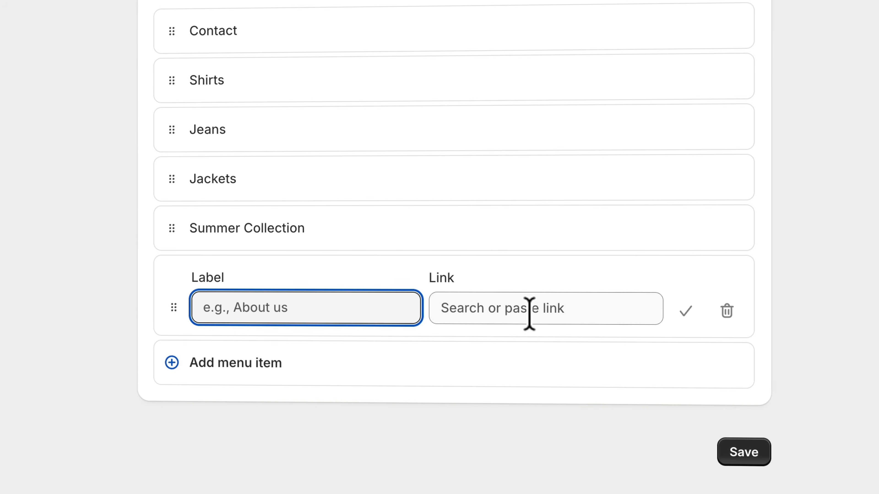
left_click(529, 312)
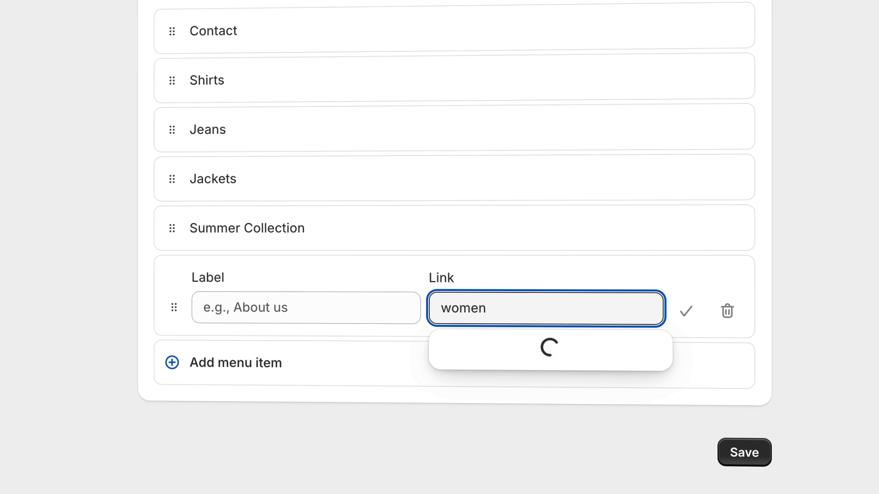
left_click(538, 352)
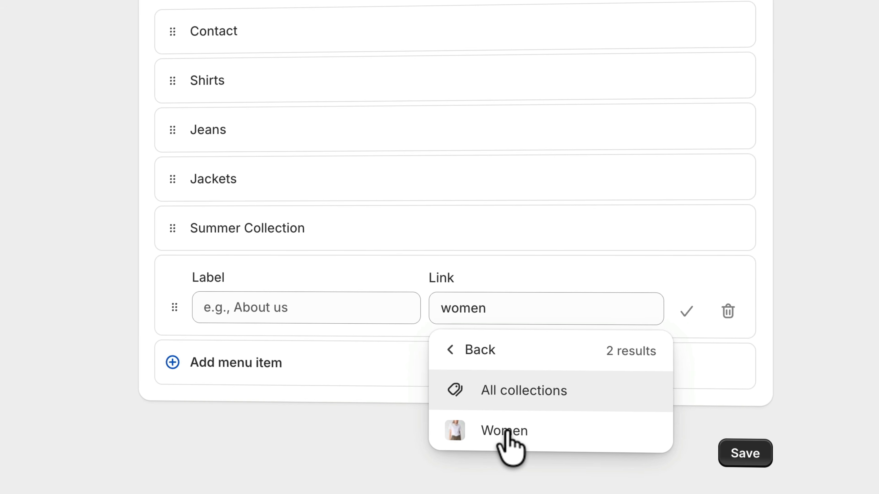
left_click(506, 431)
left_click(370, 426)
left_click(517, 460)
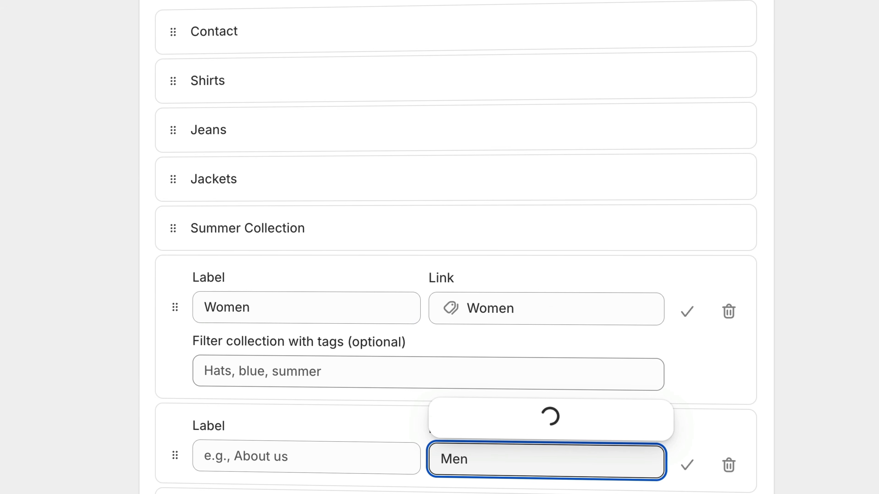
left_click(529, 378)
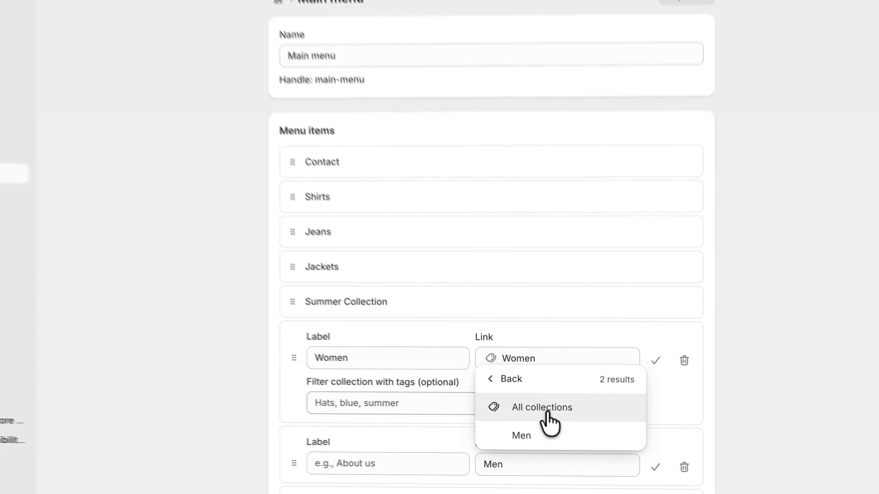
left_click(543, 446)
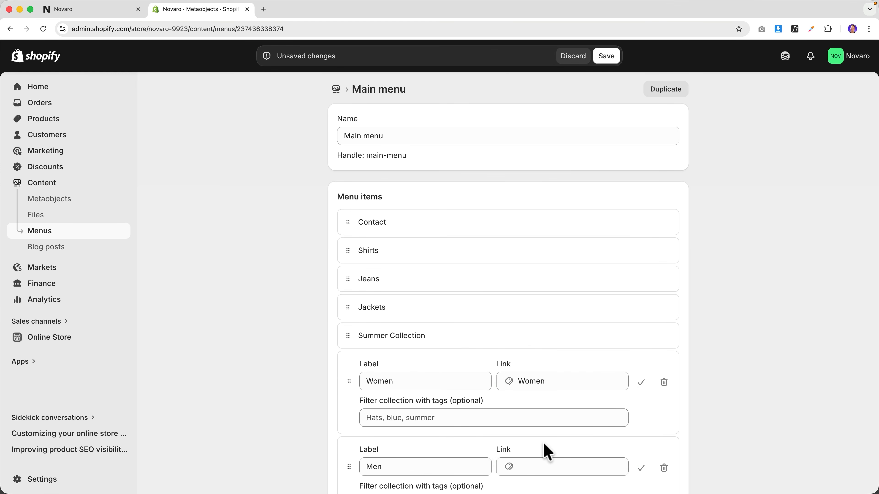
- Move Men and Women to the top, nest Jeans under Women, and save the menu
scroll(514, 442, "down", 2)
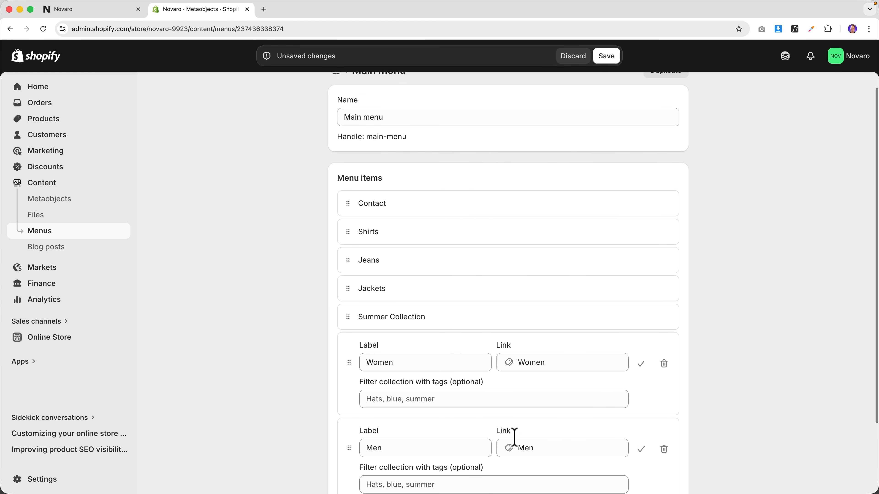
left_click_drag(350, 343, 350, 205)
left_click_drag(347, 449, 365, 202)
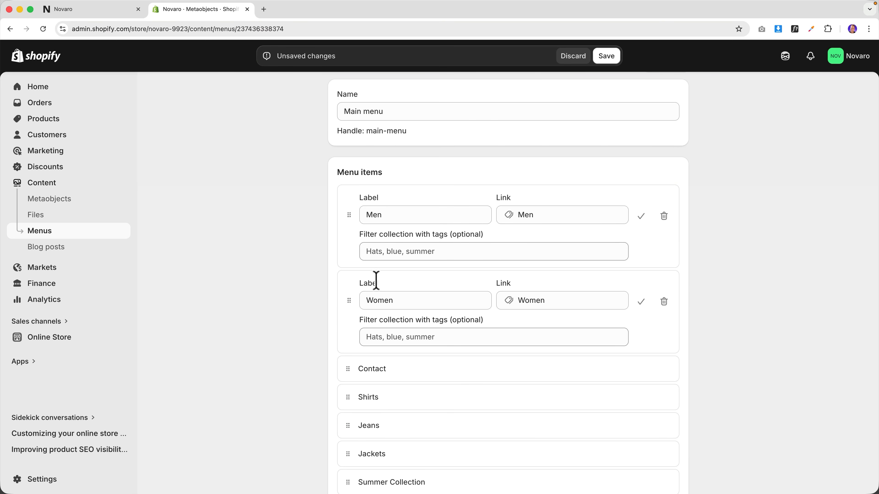
scroll(379, 395, "down", 3)
left_click_drag(346, 292, 350, 314)
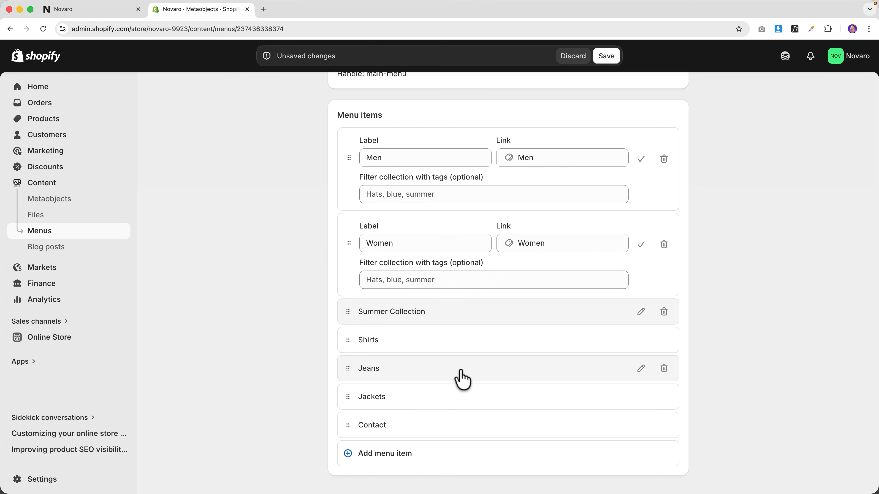
left_click_drag(348, 371, 399, 302)
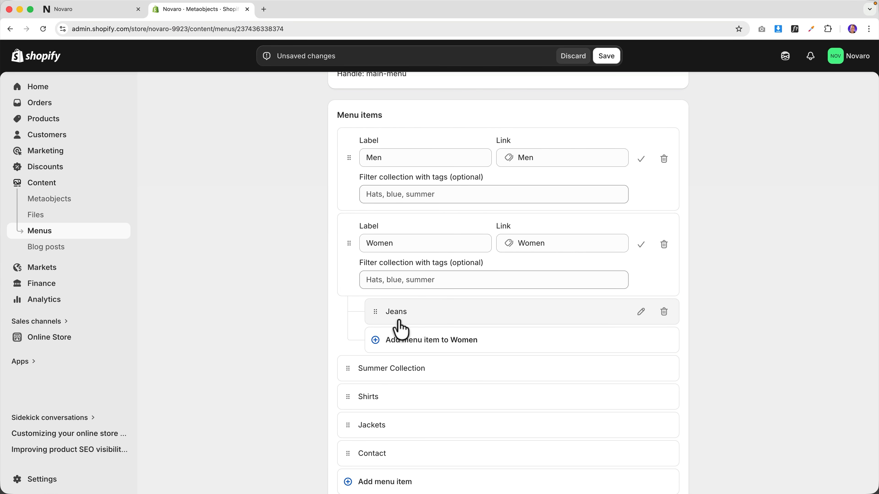
left_click(605, 58)
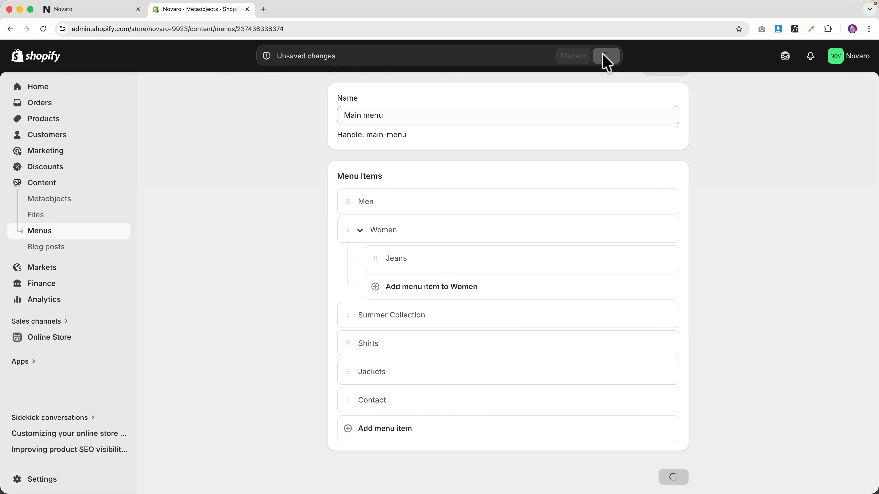
- After checking the storefront's Women dropdown, nest Shirts under Women above Jeans
left_click(114, 10)
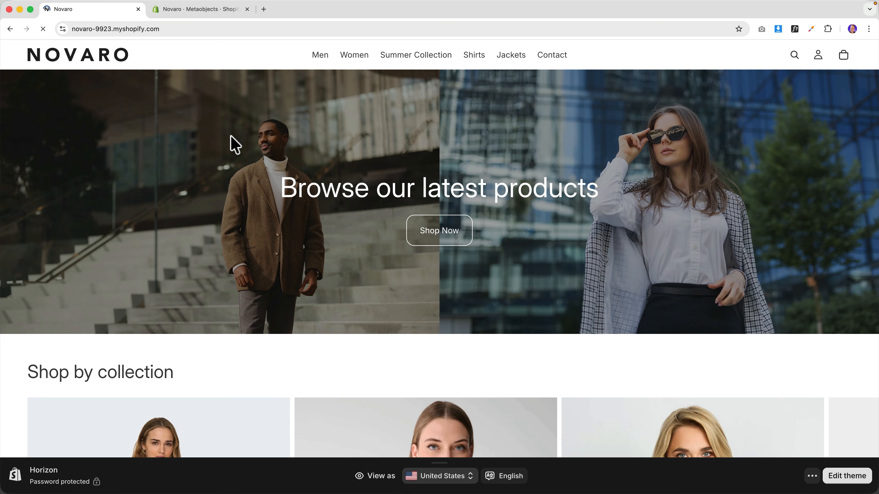
mouse_move(356, 55)
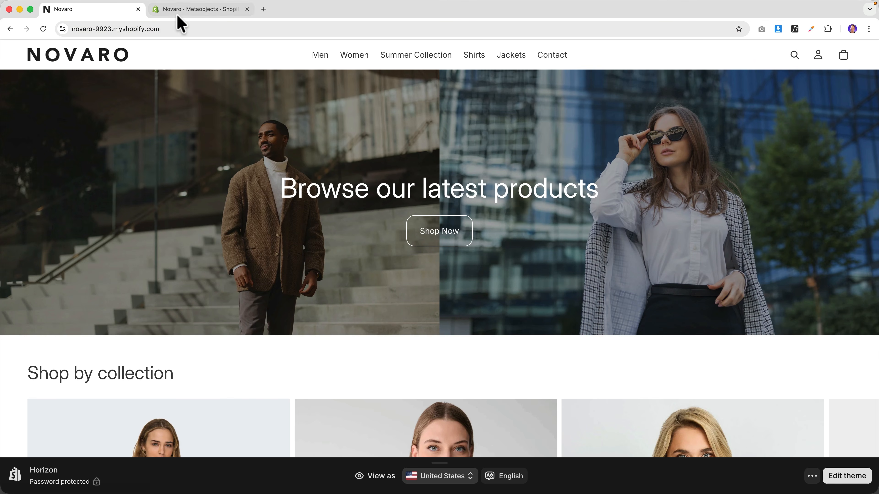
left_click(181, 10)
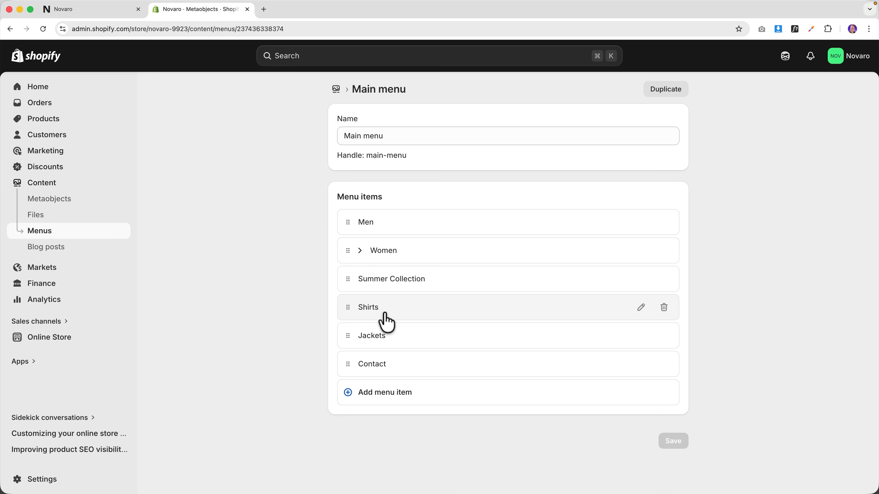
left_click(370, 311)
left_click_drag(352, 329, 377, 299)
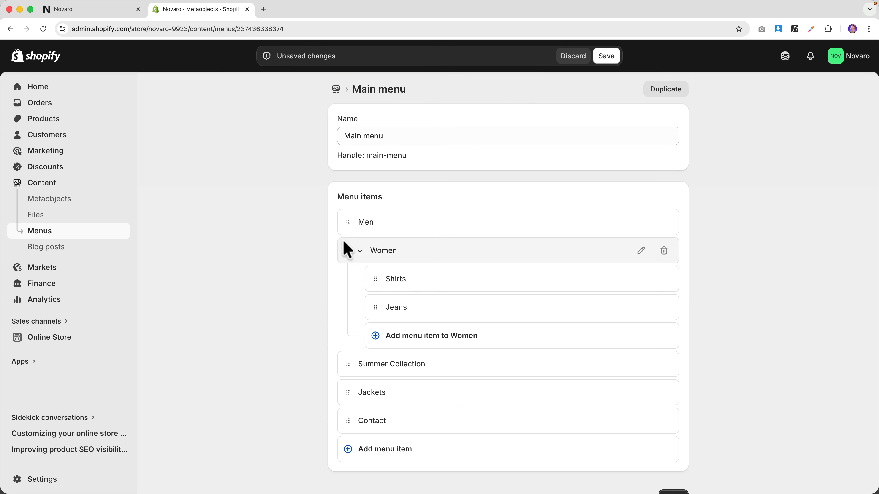
- Confirm on the storefront that the Women dropdown now lists Shirts and Jeans
left_click(116, 16)
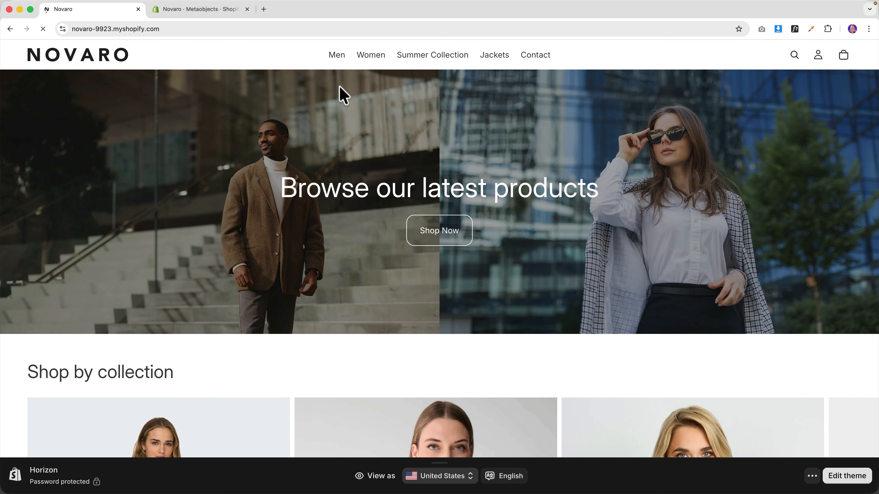
mouse_move(366, 65)
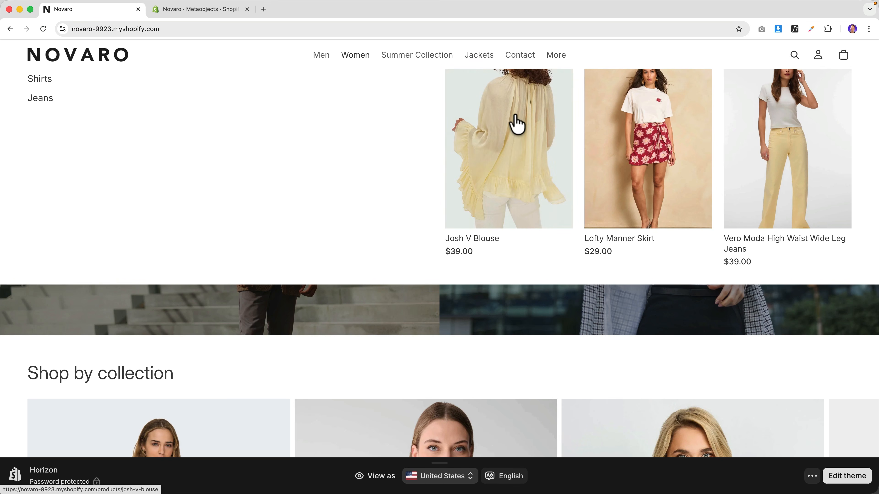
scroll(436, 311, "down", 5)
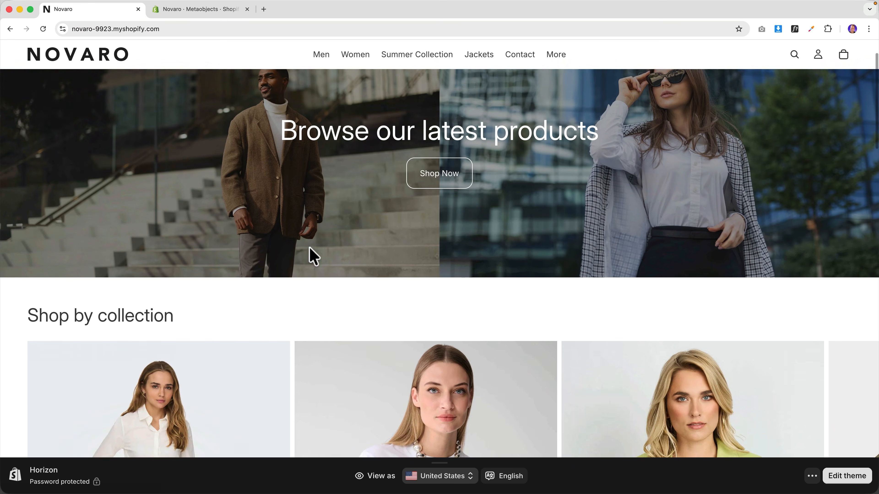
scroll(426, 304, "down", 4)
scroll(340, 152, "up", 2)
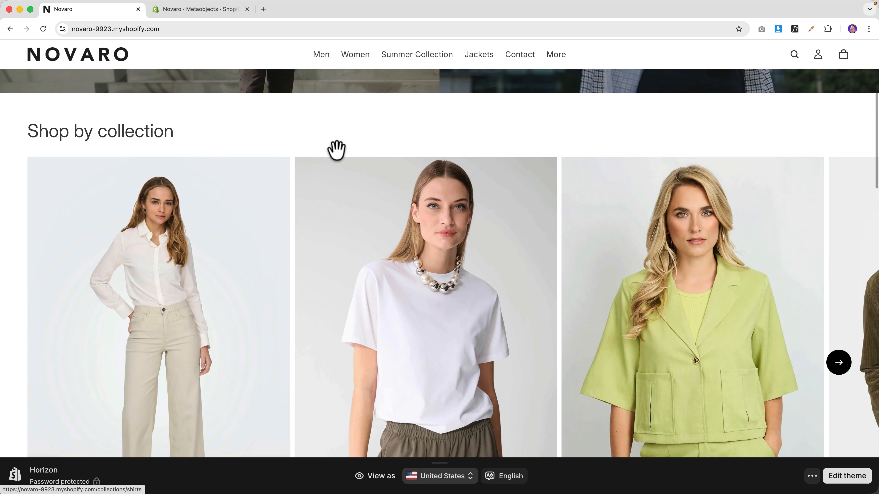
scroll(655, 246, "down", 15)
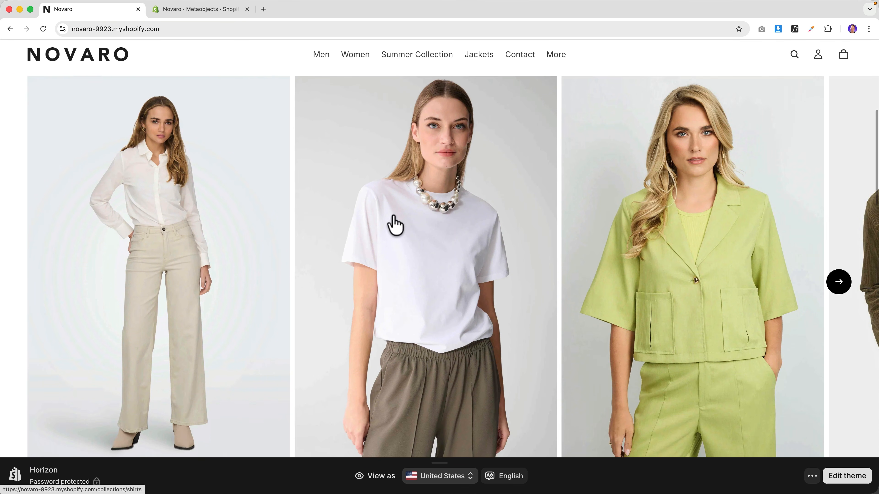
scroll(426, 282, "down", 8)
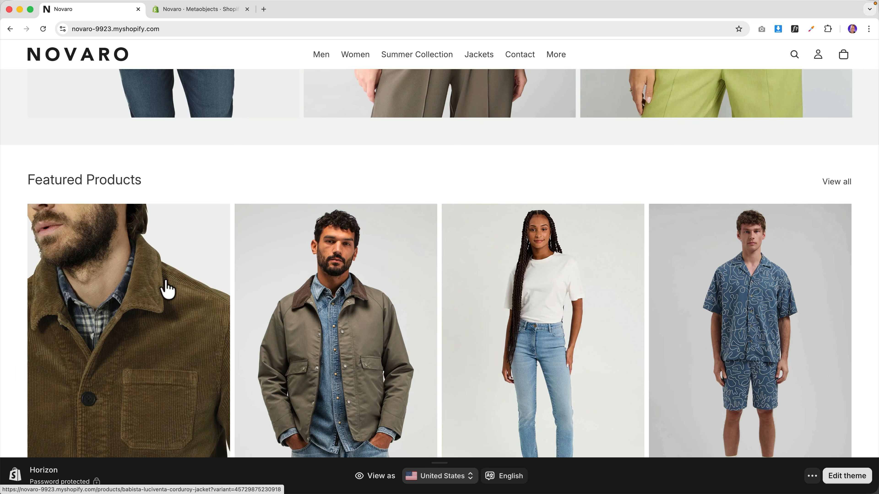
scroll(251, 173, "up", 20)
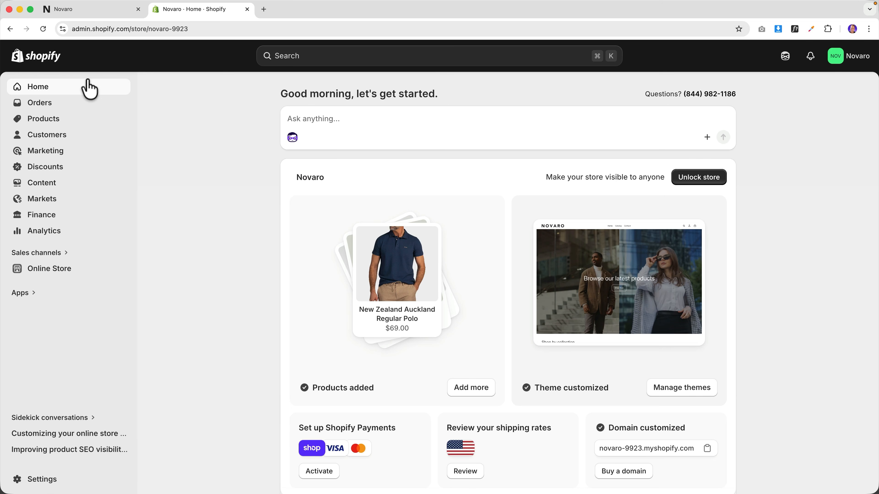
- Set the Horizon theme's Animations card hover effect to Zoom and save
left_click(50, 273)
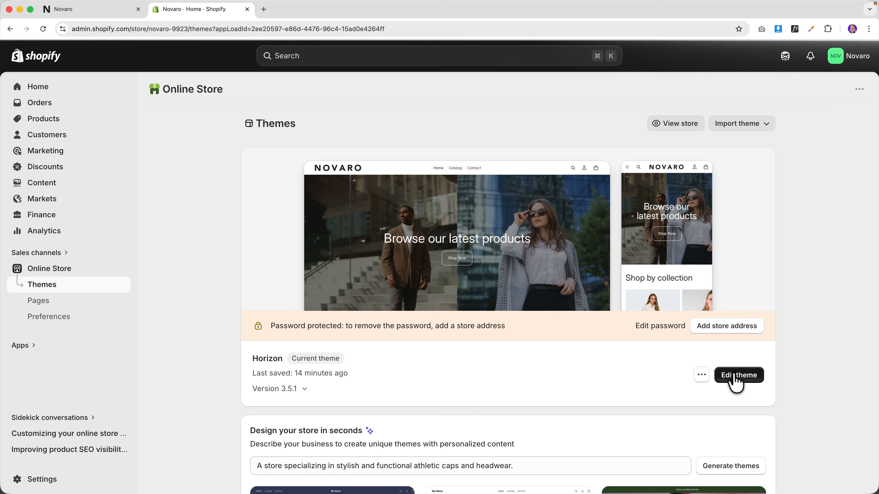
left_click(736, 376)
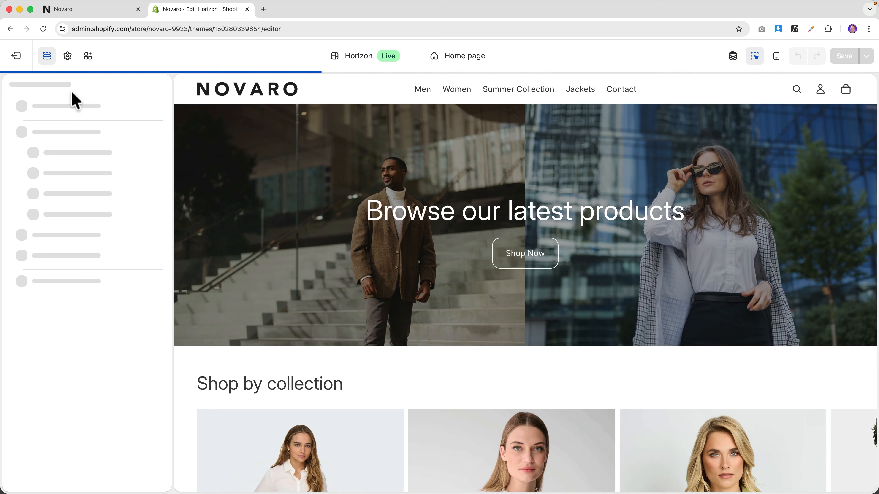
left_click(68, 57)
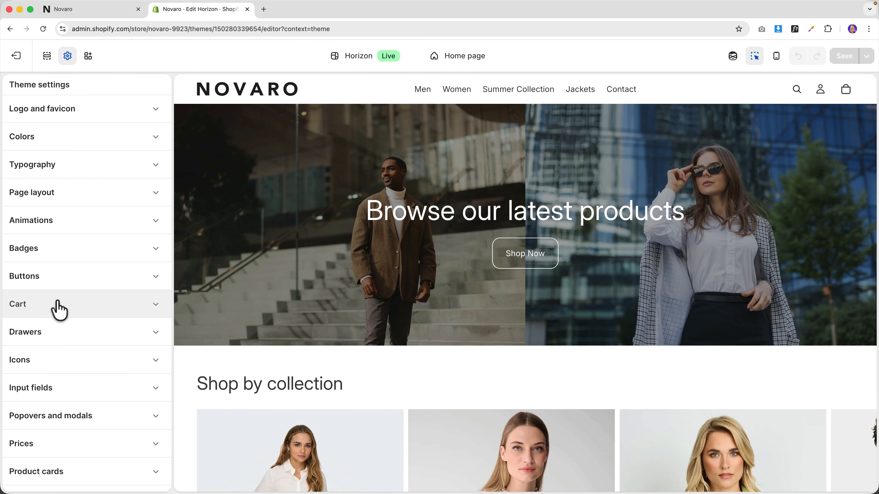
left_click(58, 222)
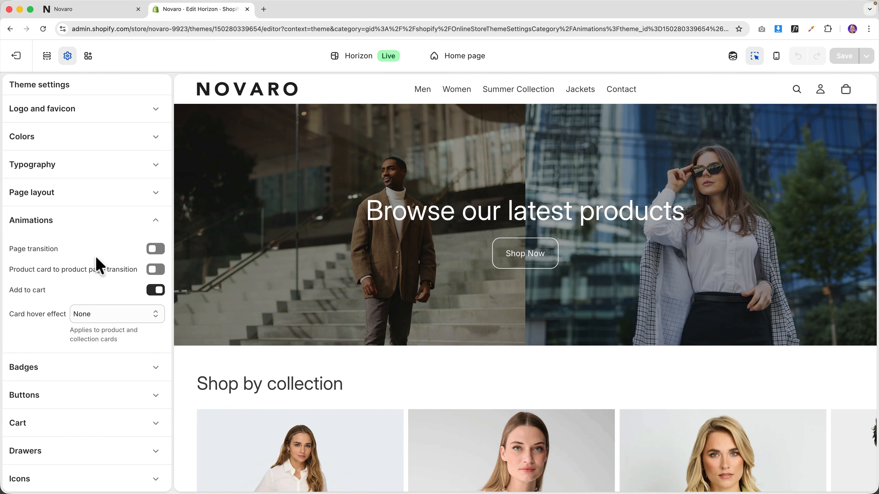
scroll(52, 270, "down", 2)
left_click(105, 281)
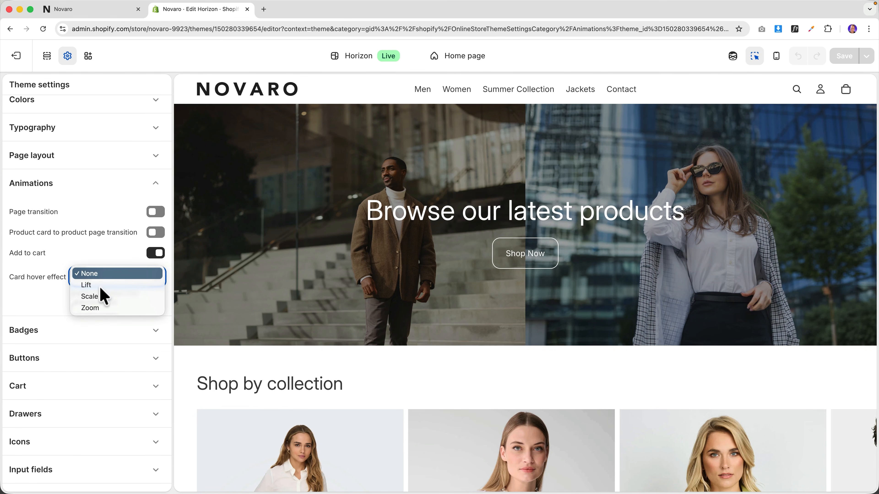
left_click(103, 309)
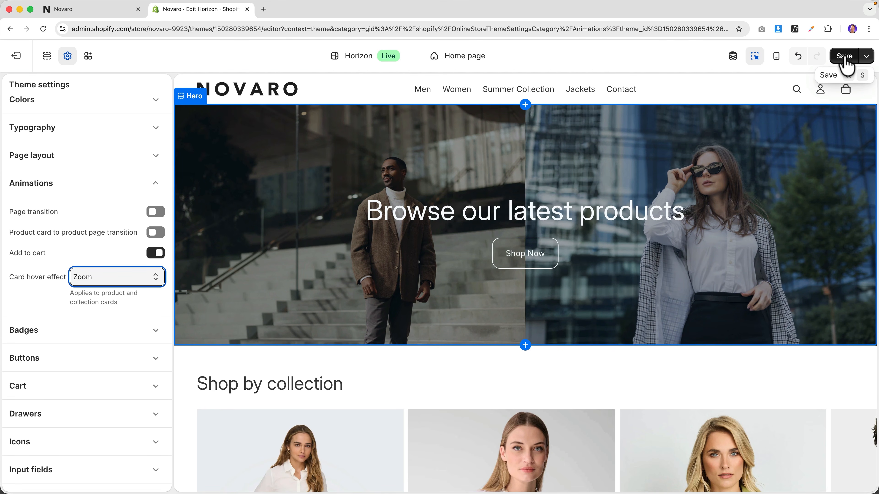
left_click(845, 56)
left_click(76, 11)
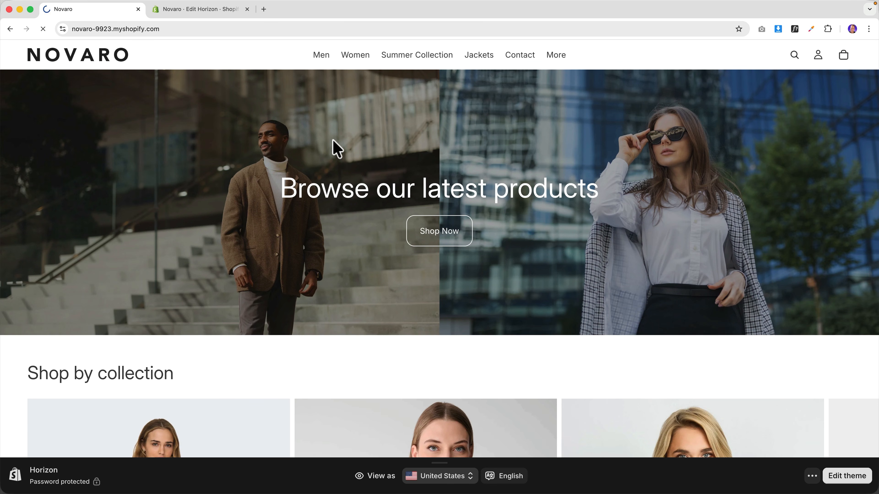
- Scroll through the storefront home page to review the collection carousel
scroll(244, 187, "down", 10)
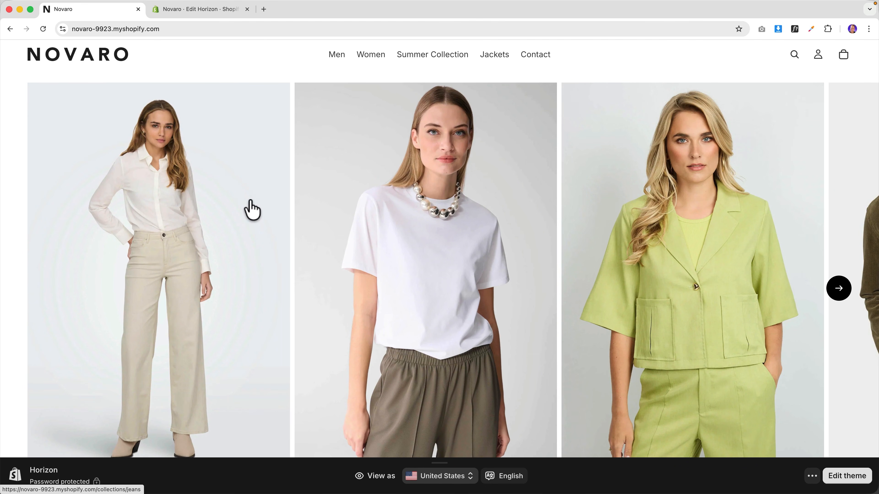
scroll(254, 210, "down", 5)
scroll(554, 212, "down", 5)
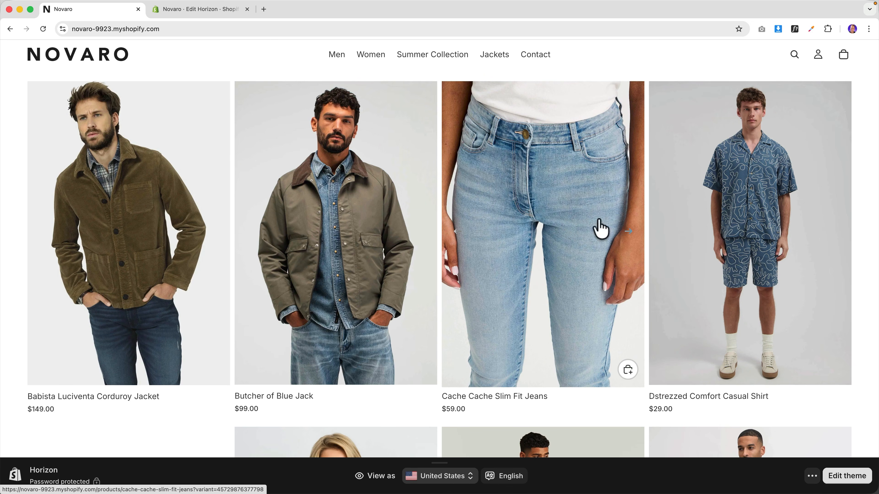
scroll(332, 264, "down", 5)
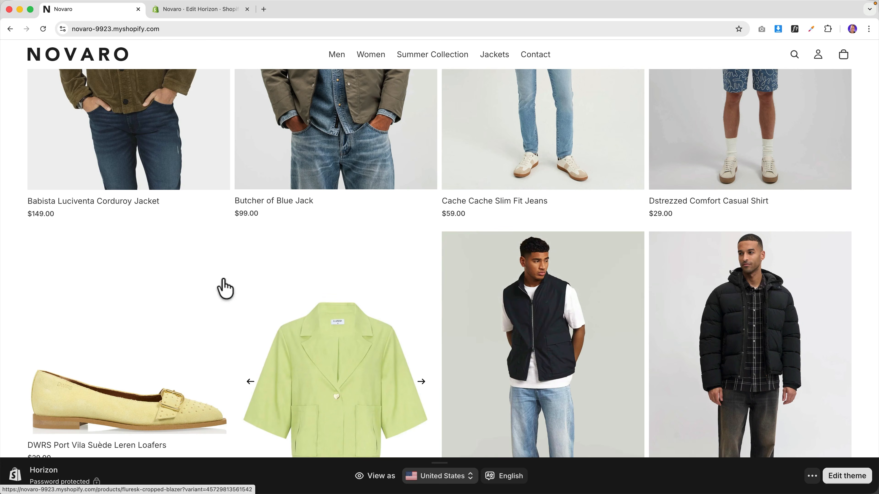
scroll(214, 284, "up", 1)
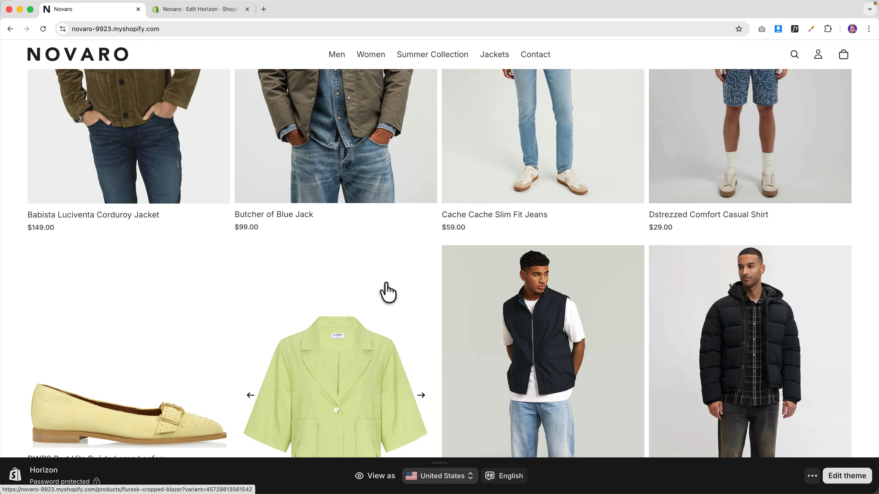
scroll(415, 277, "up", 12)
scroll(401, 263, "up", 10)
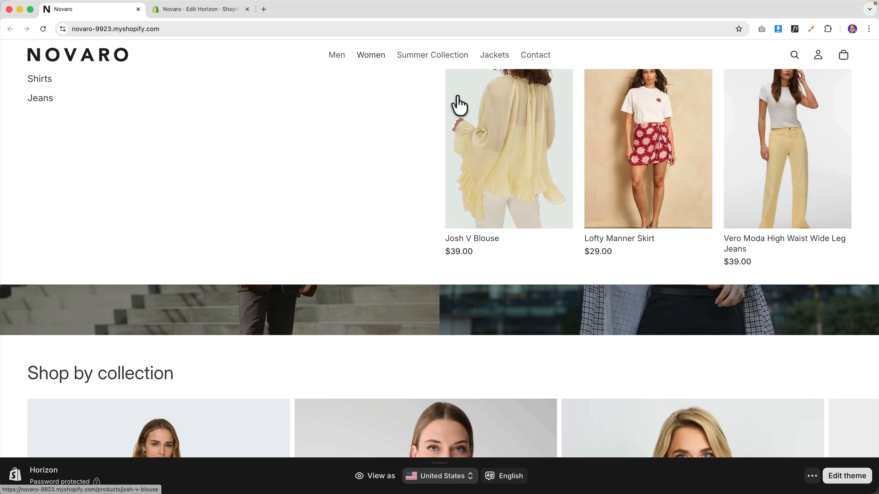
scroll(386, 304, "down", 5)
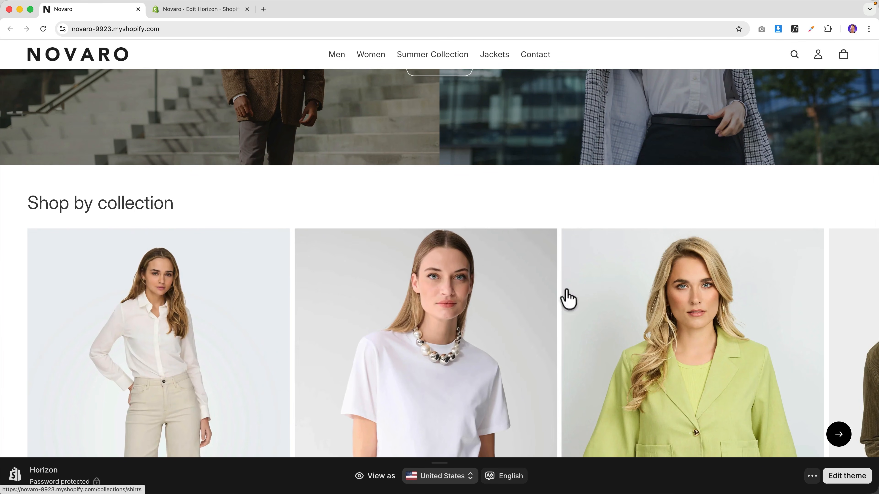
scroll(598, 302, "down", 2)
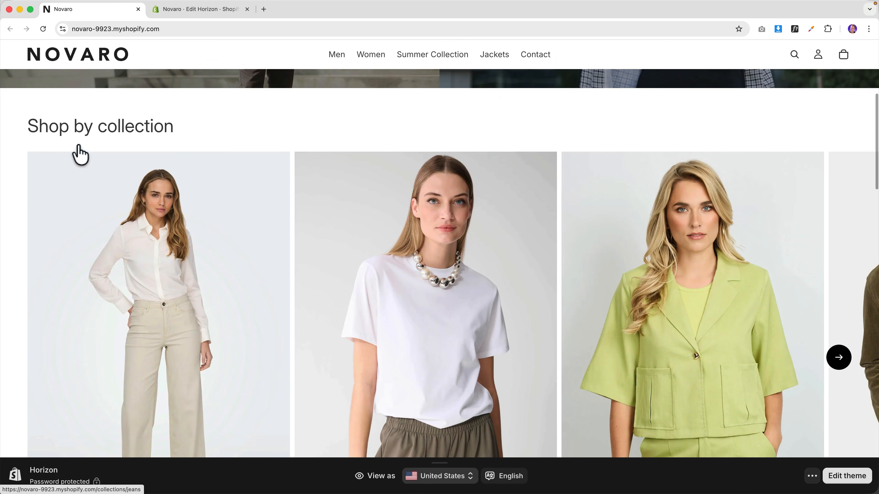
- Delete the 'Shop by collection' heading text block in the theme editor and save
left_click(178, 10)
left_click(286, 183)
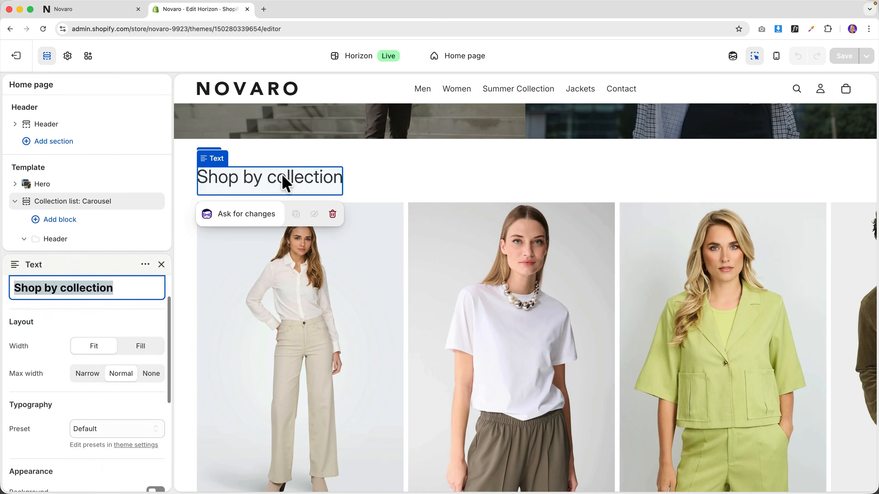
left_click(141, 172)
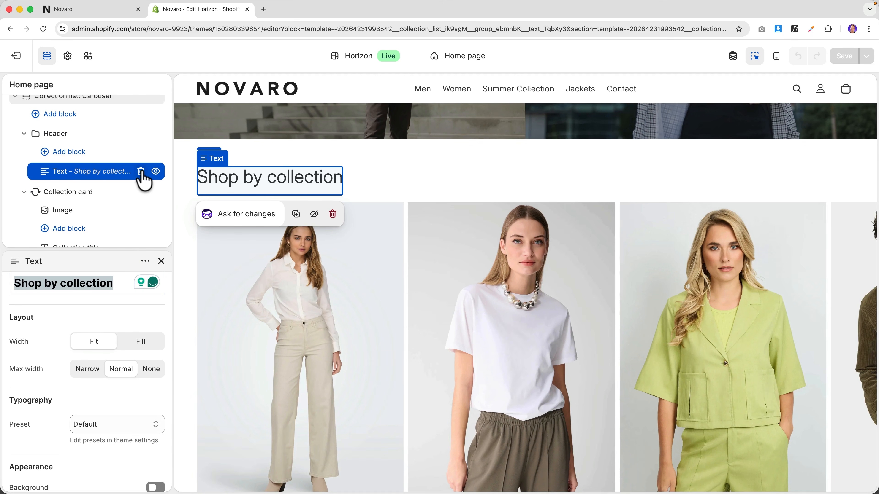
left_click(141, 172)
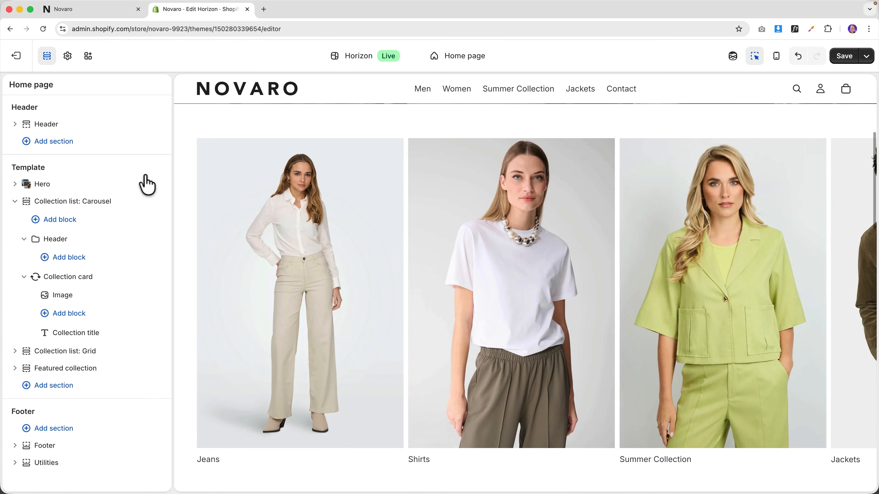
left_click(841, 59)
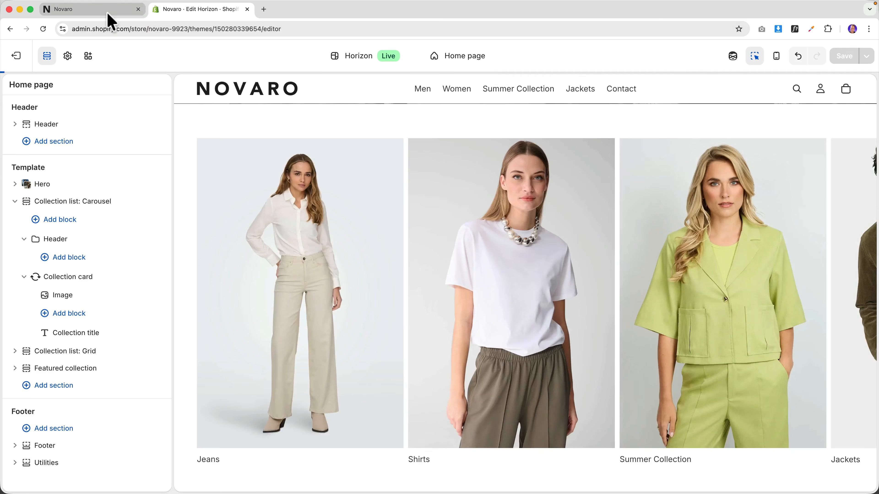
left_click(104, 11)
scroll(417, 190, "up", 7)
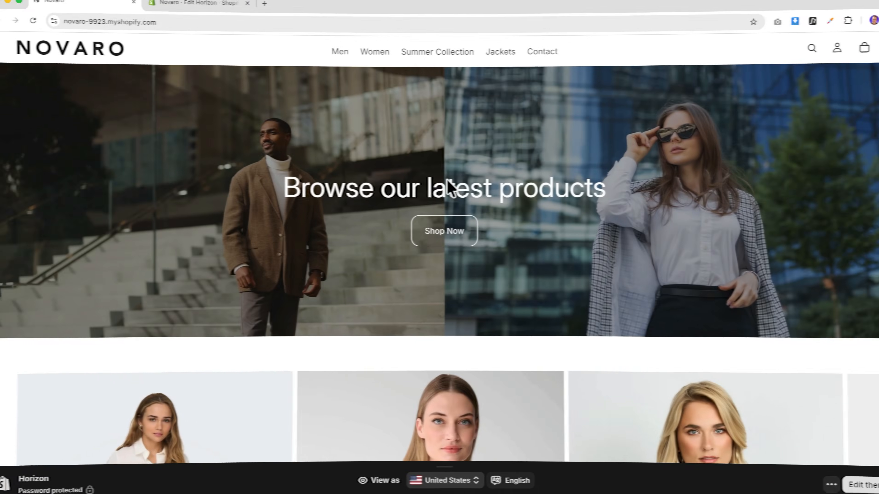
scroll(446, 189, "down", 20)
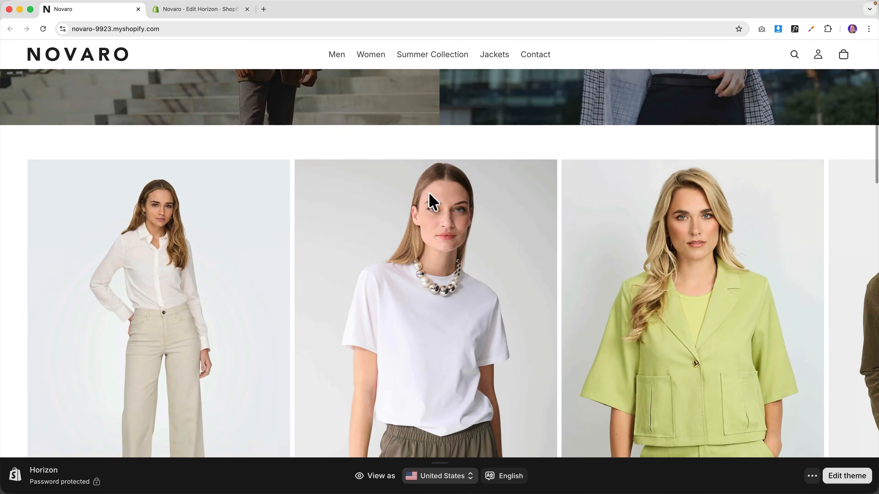
scroll(419, 212, "down", 5)
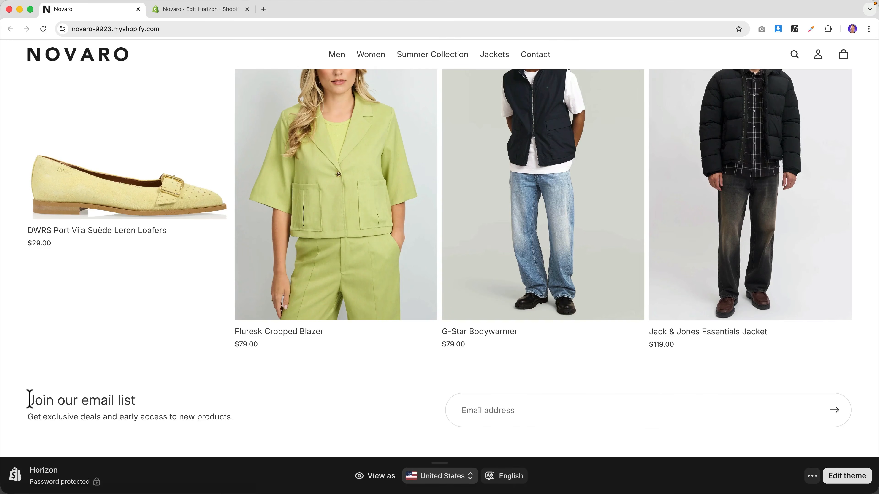
left_click_drag(29, 398, 249, 422)
left_click(252, 423)
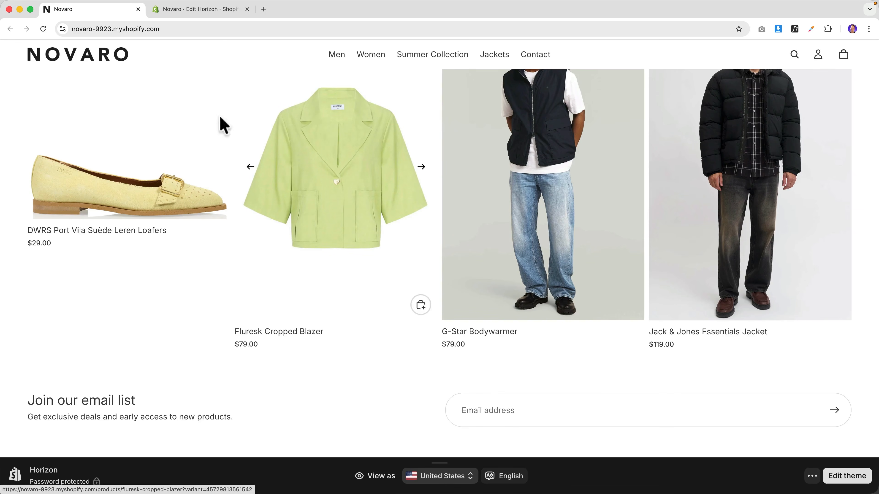
left_click(198, 16)
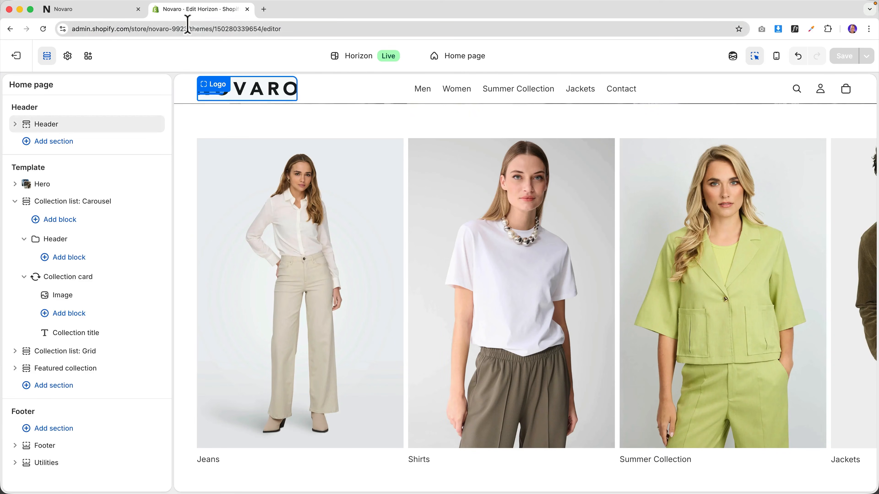
- Extend the footer's 'Join our email list' heading with 'And Get 10% Off'
scroll(488, 244, "down", 4)
scroll(488, 244, "down", 15)
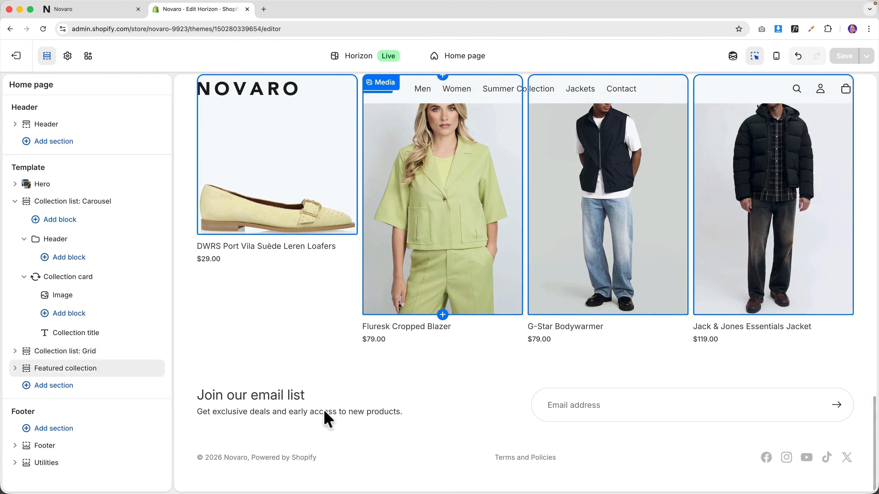
left_click(273, 401)
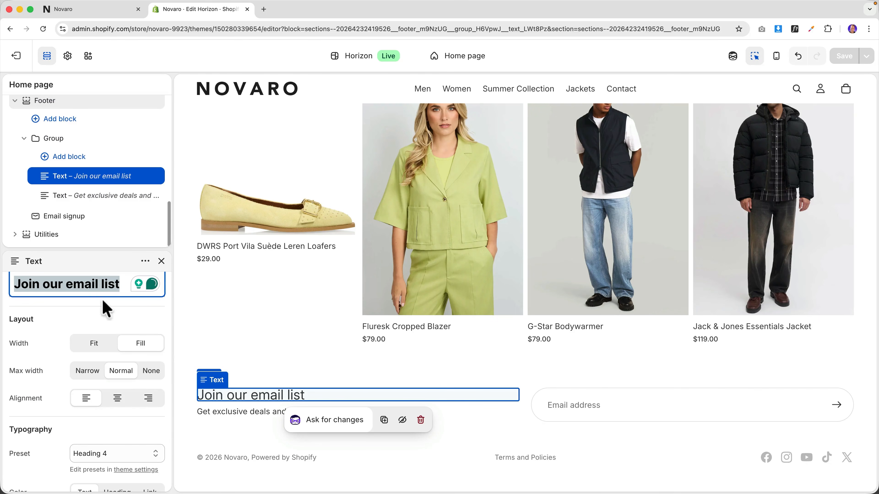
left_click(94, 285)
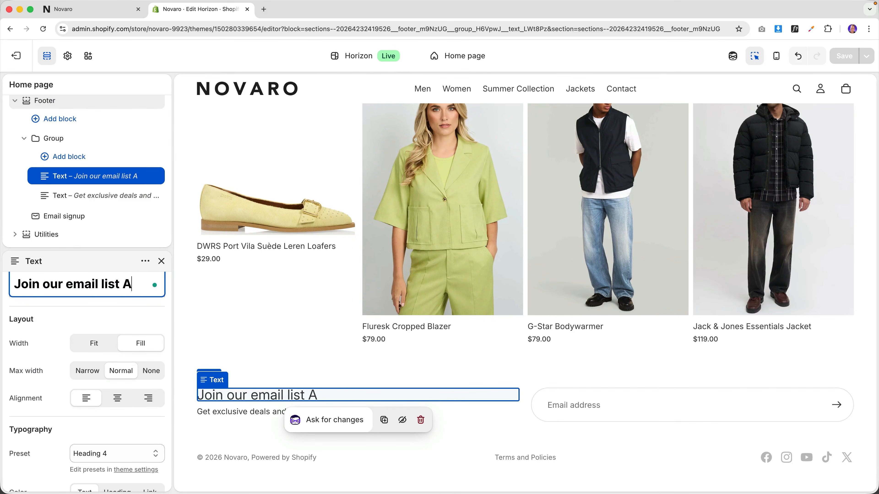
type("And Get 10% Off")
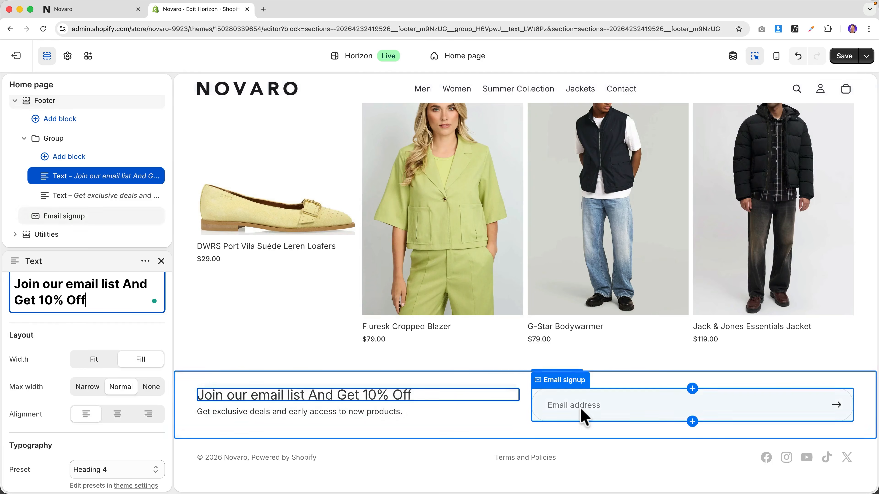
left_click(584, 414)
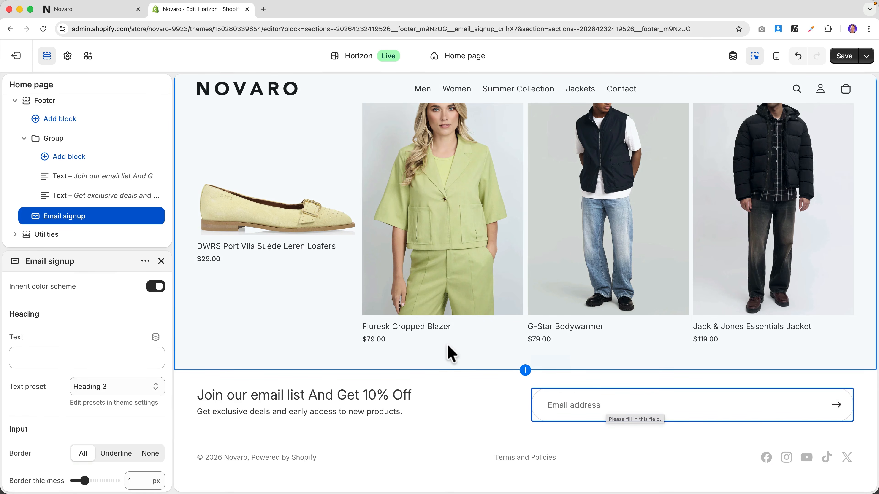
- Hide 'Powered by Shopify' in the footer copyright, save, and go to store name settings
left_click(221, 457)
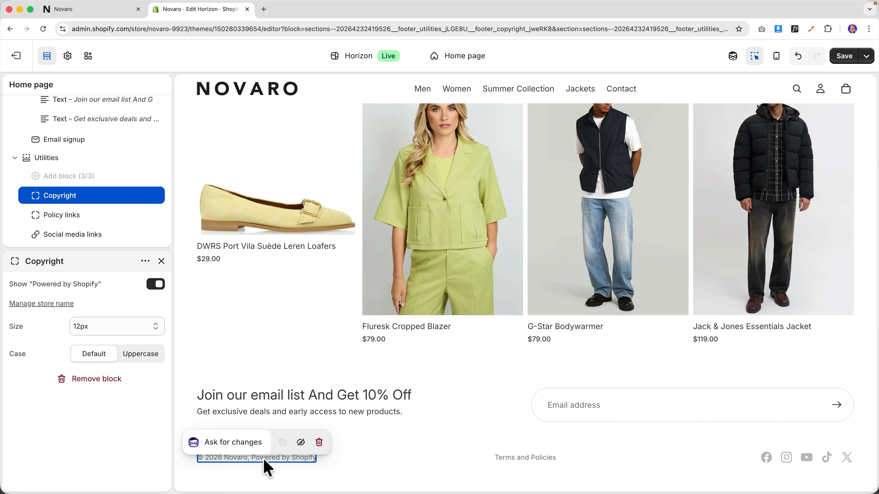
left_click(154, 288)
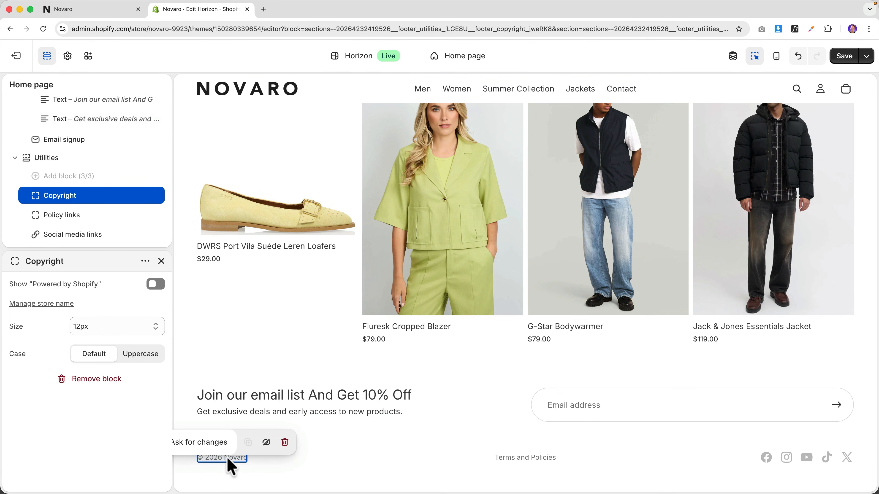
left_click(844, 59)
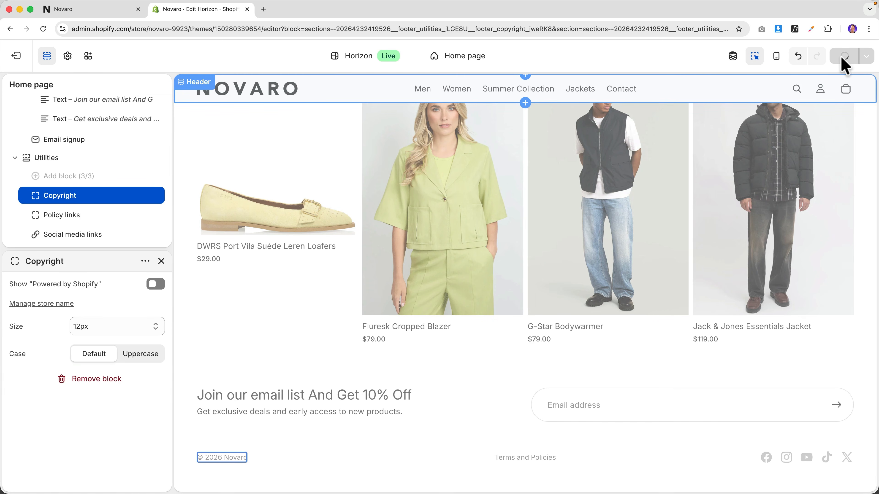
mouse_move(93, 240)
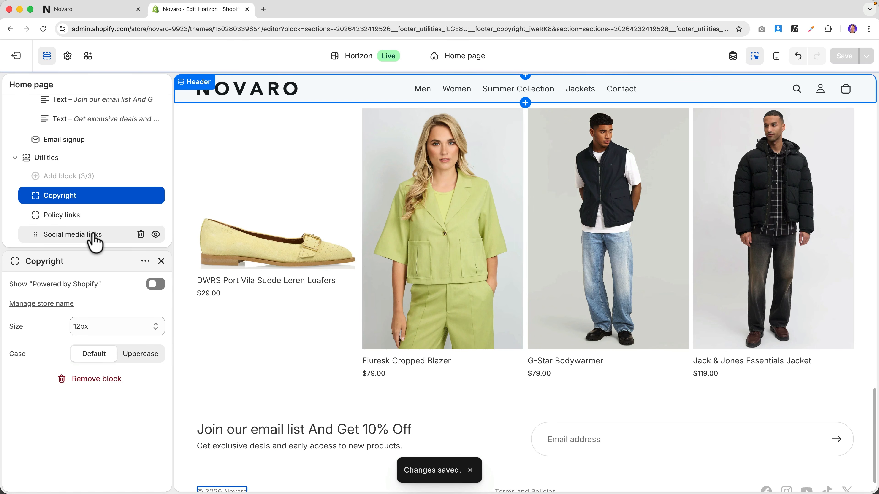
left_click(39, 303)
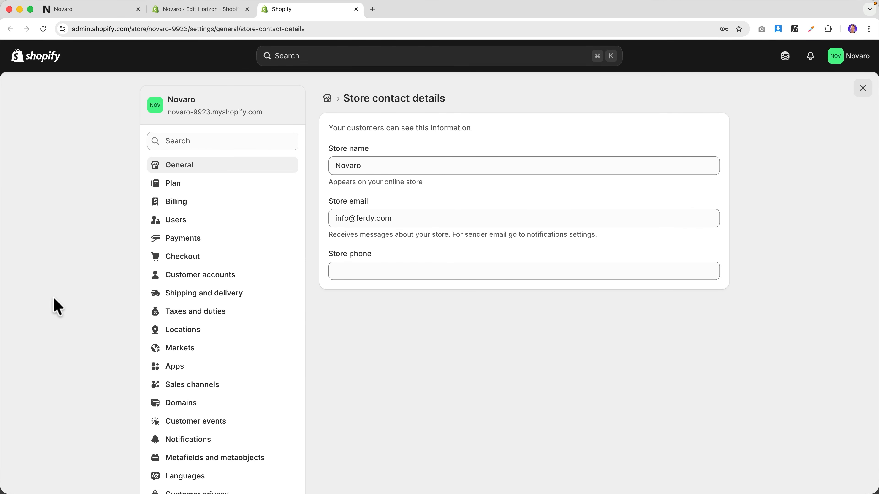
- Change the store name to Novaro Fashion, enter the store phone number, and save
left_click(382, 160)
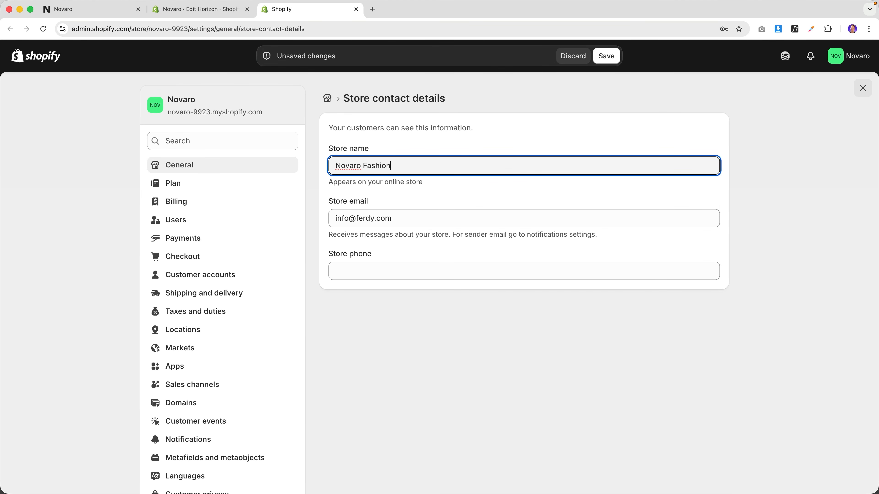
left_click(371, 270)
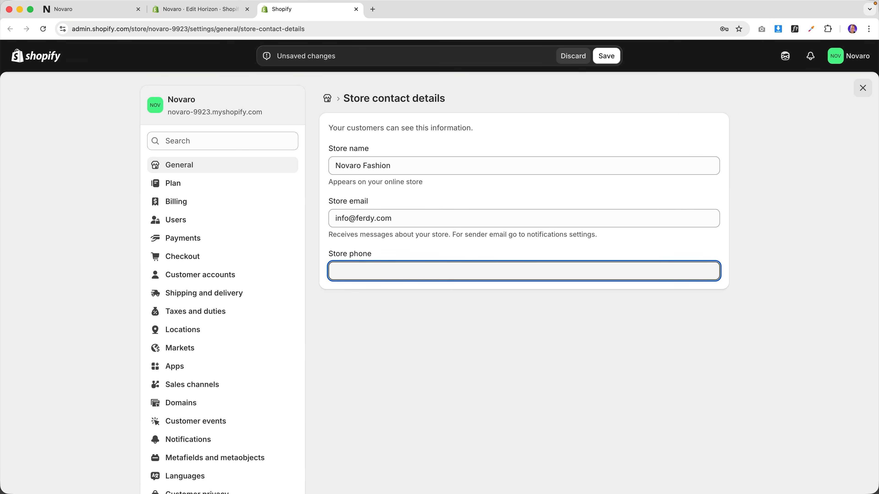
left_click(603, 57)
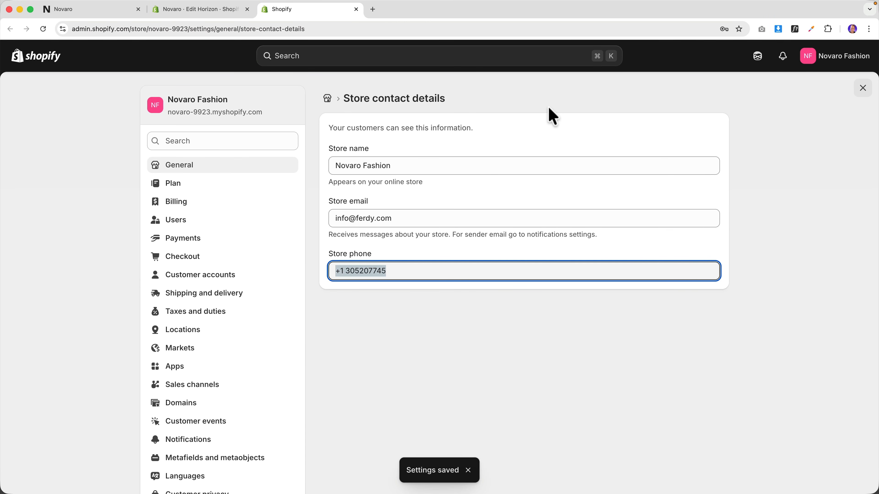
key("super+w")
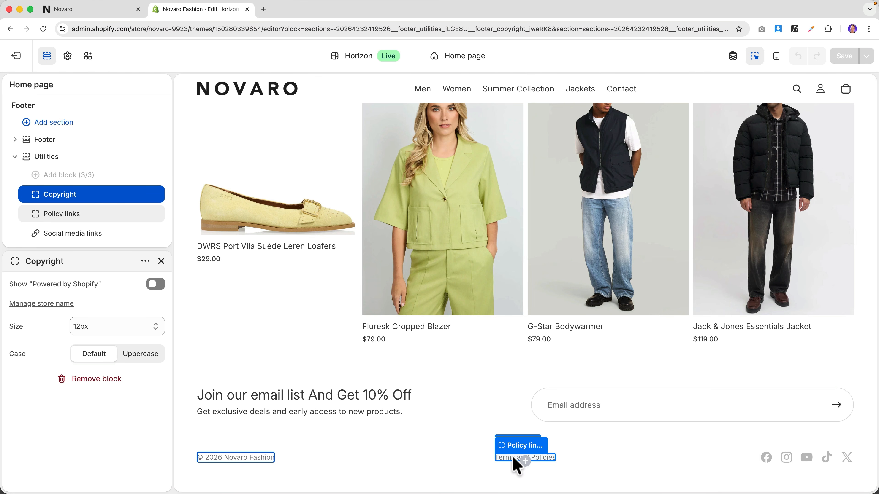
- Add the novarofashion handle to the Facebook, Instagram and YouTube footer links
left_click(767, 462)
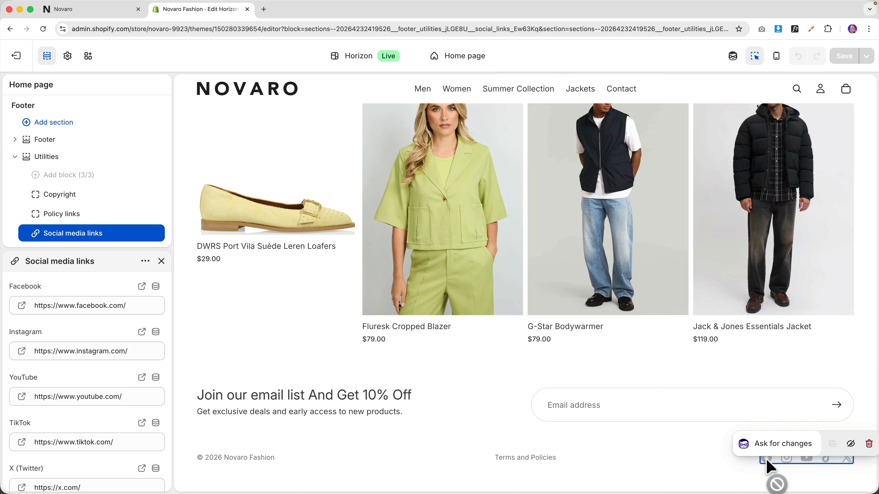
left_click(133, 306)
type("novar")
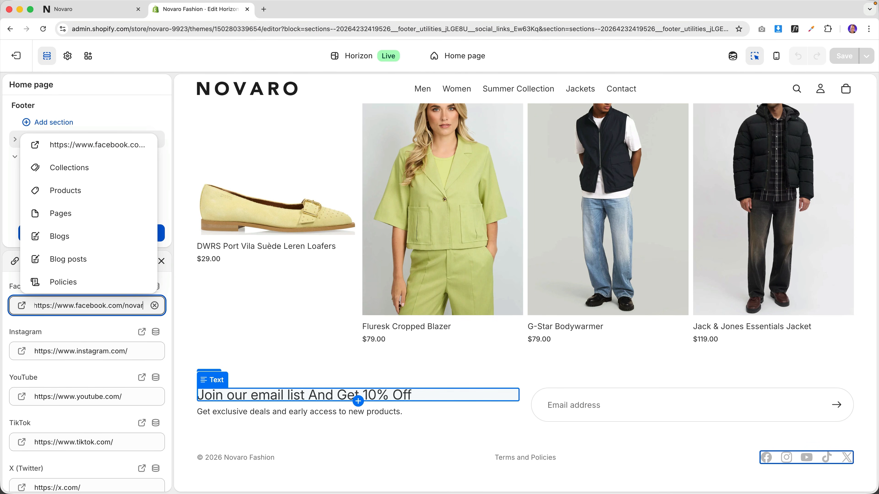
type("ofashion")
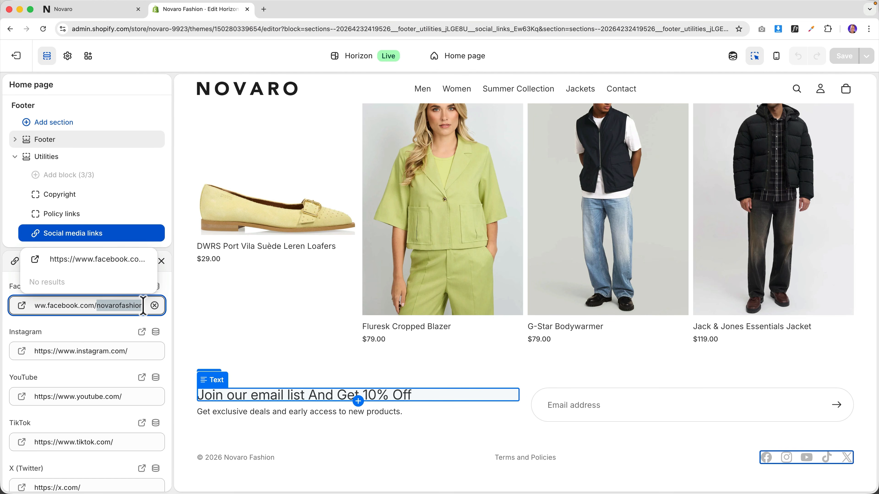
left_click(134, 351)
type("novarofashion")
left_click(131, 397)
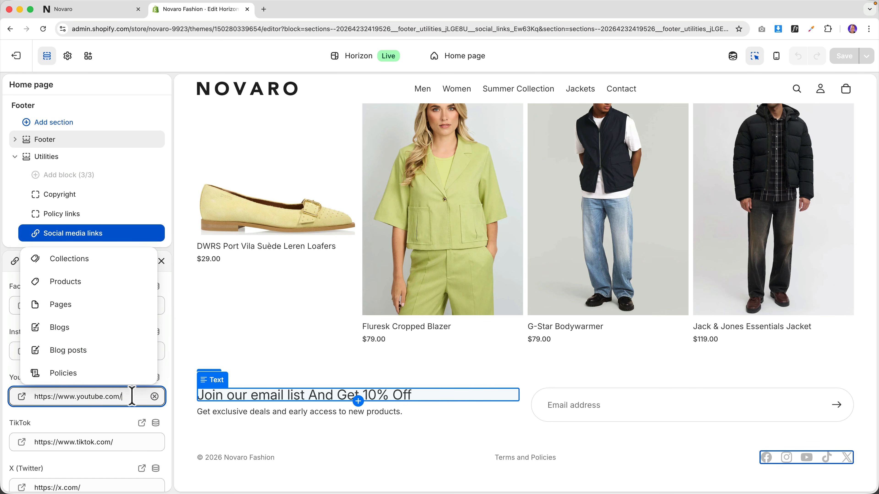
type("novarofashion")
- Clear the TikTok link and set the X link to novarofashion
scroll(114, 416, "down", 2)
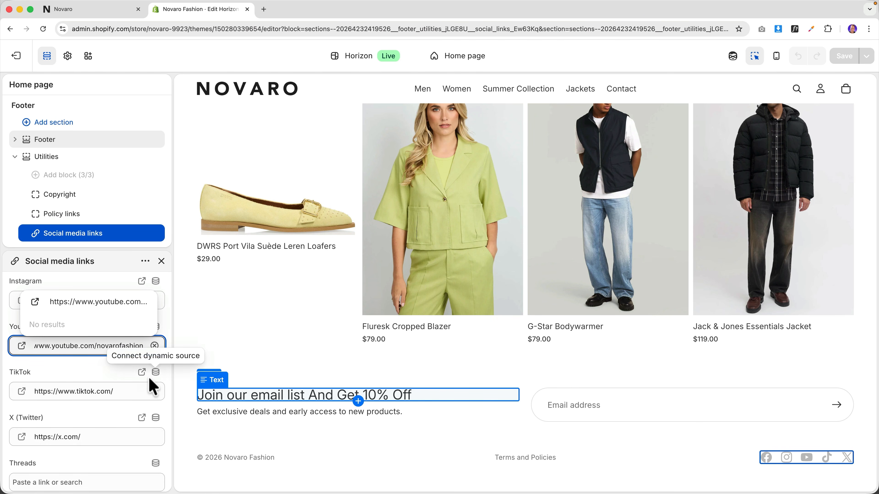
left_click(155, 394)
left_click(155, 391)
left_click(127, 424)
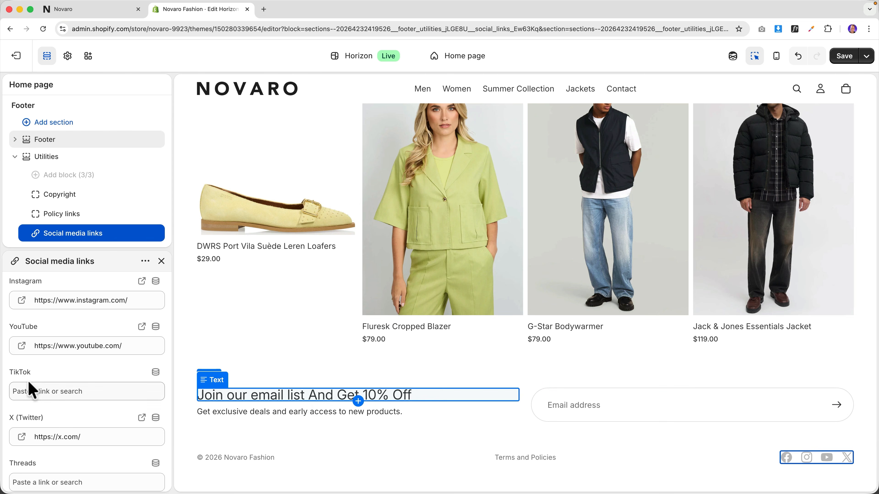
left_click(106, 440)
type("novarofashion")
scroll(110, 435, "down", 2)
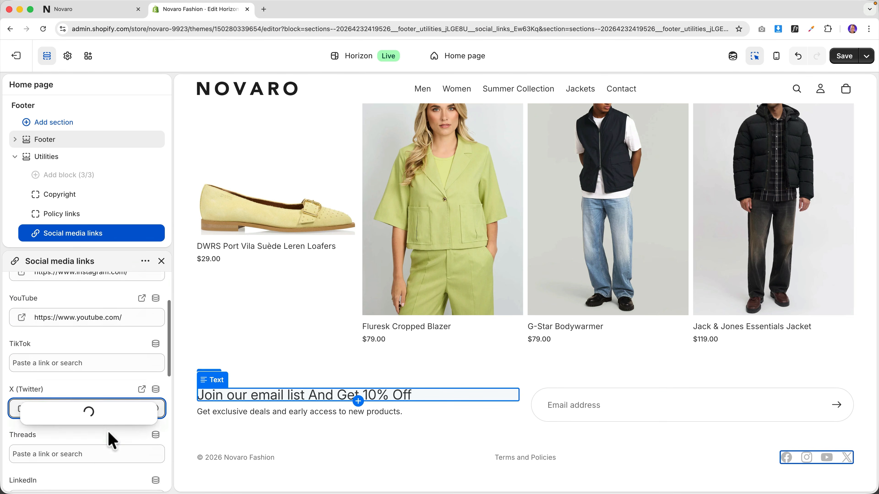
scroll(74, 406, "down", 2)
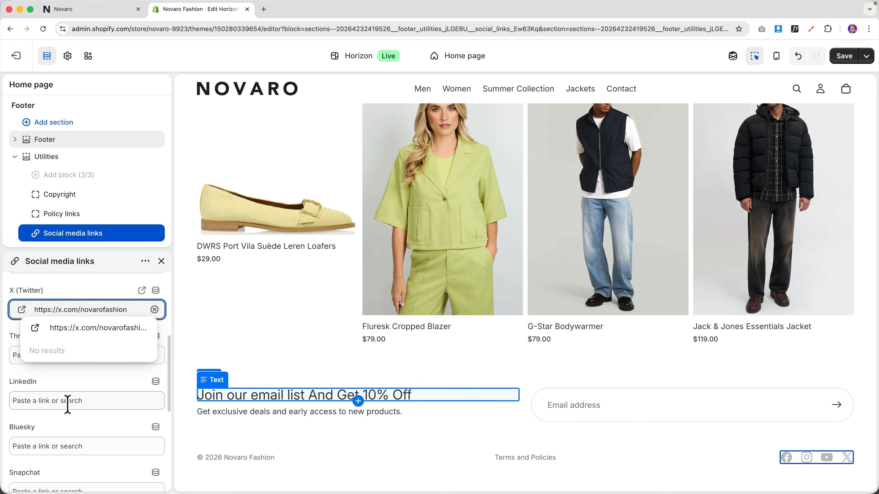
scroll(68, 405, "down", 6)
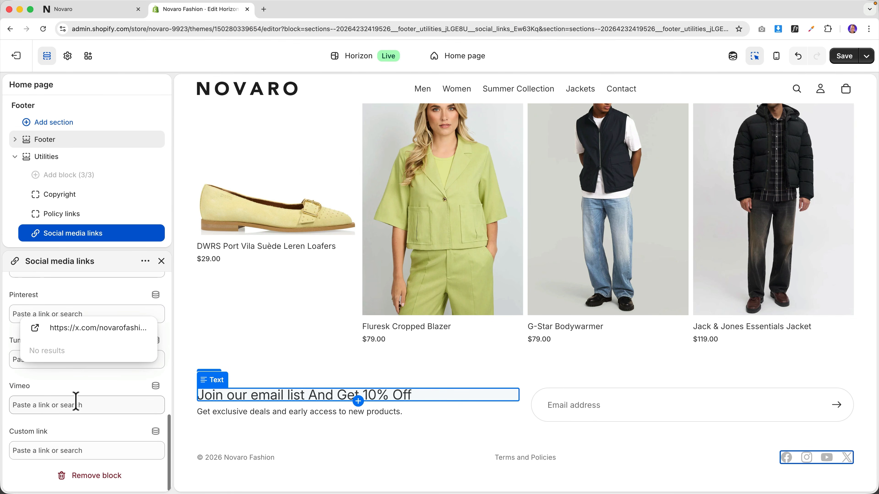
scroll(87, 405, "up", 10)
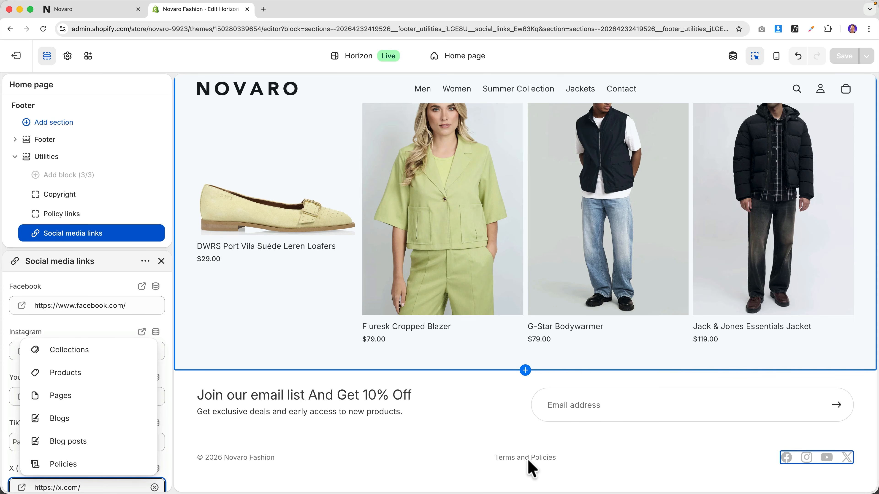
- Leave the theme editor for the admin and open Settings > Policies to list the written policies
left_click(542, 459)
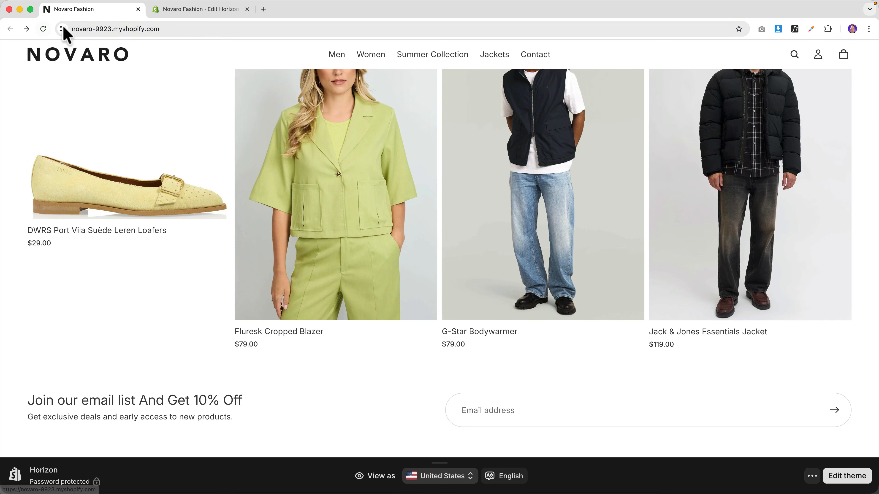
left_click(192, 10)
left_click(28, 63)
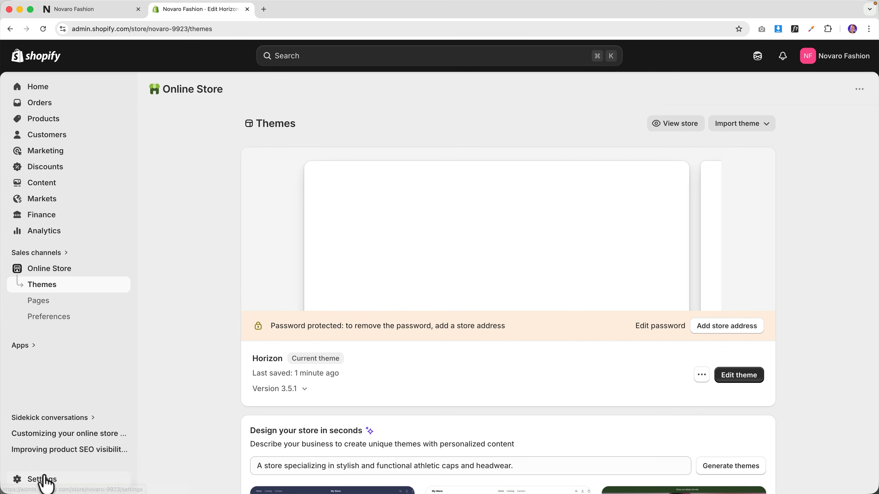
left_click(45, 479)
scroll(241, 314, "down", 10)
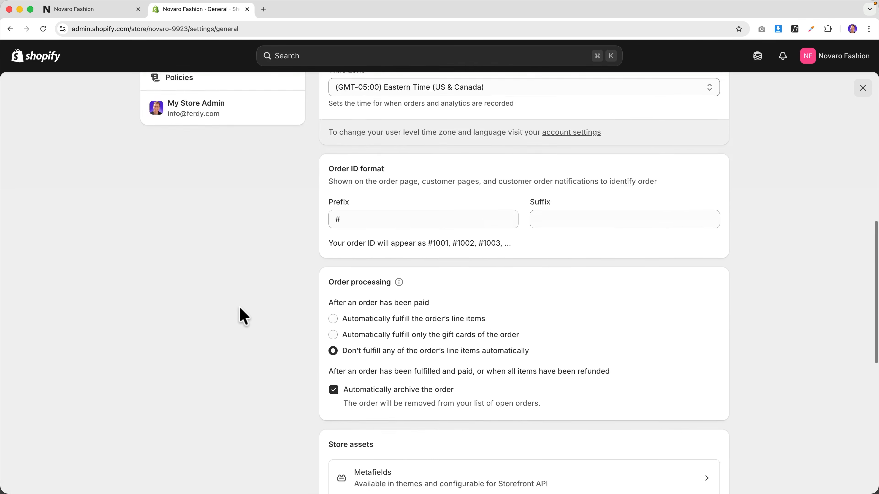
scroll(242, 315, "up", 3)
left_click(196, 203)
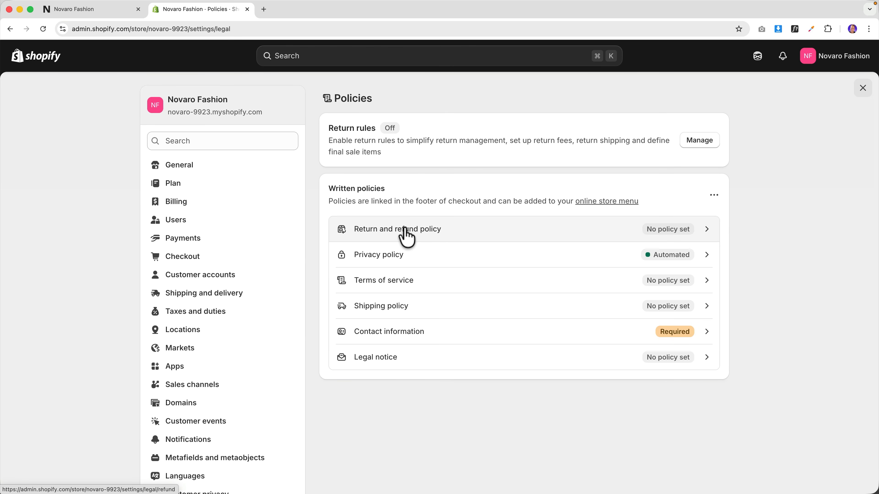
- Fill the Return and refund policy with the standard template
left_click(690, 237)
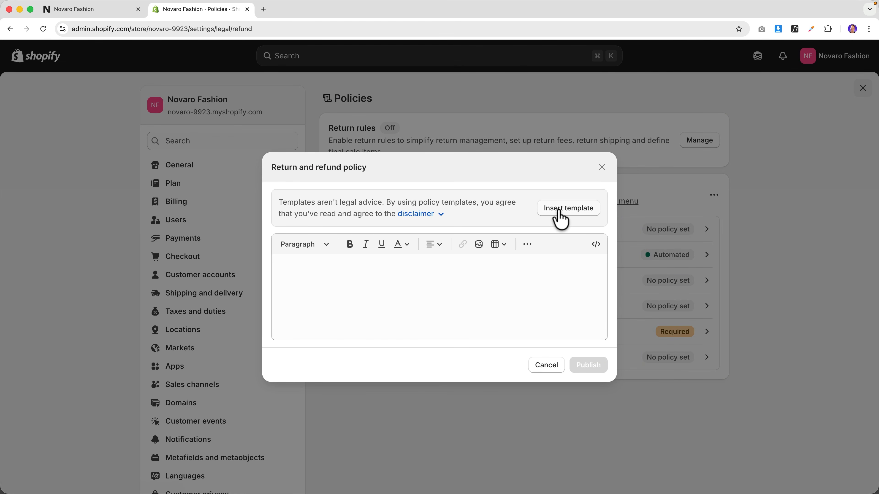
left_click(561, 212)
scroll(420, 216, "up", 15)
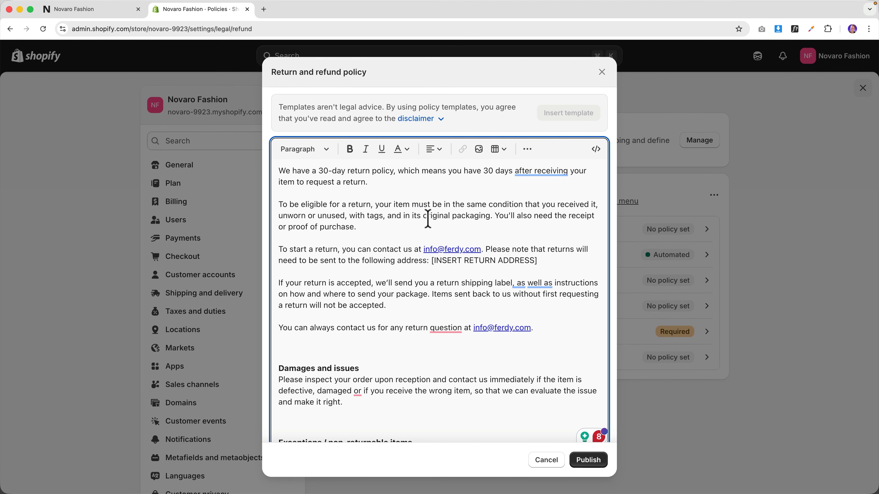
left_click_drag(430, 261, 536, 260)
left_click(537, 260)
- Remove blank lines above Exceptions, Exchanges, European Union and Refunds, then publish the refund policy
scroll(337, 282, "down", 4)
key("BackSpace")
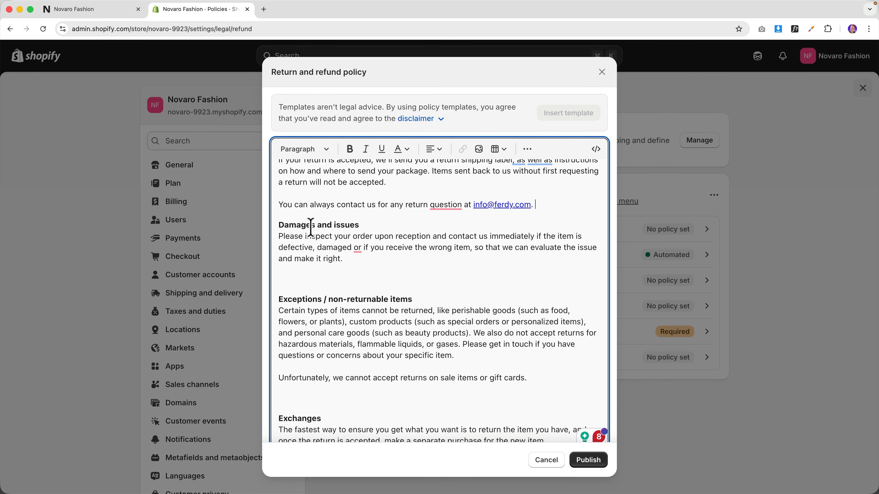
left_click(305, 281)
key("BackSpace")
scroll(307, 280, "down", 4)
left_click(305, 259)
key("BackSpace")
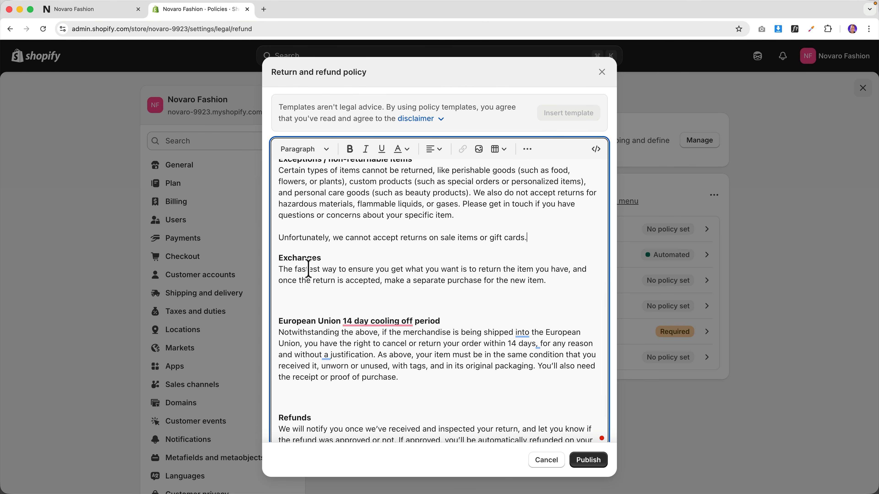
scroll(308, 266, "down", 2)
left_click(308, 264)
key("BackSpace")
scroll(305, 277, "down", 2)
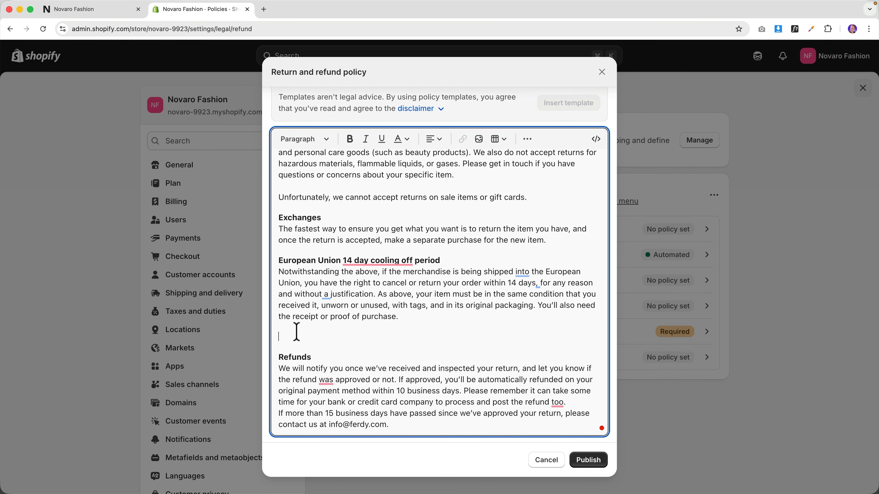
left_click(299, 331)
key("BackSpace")
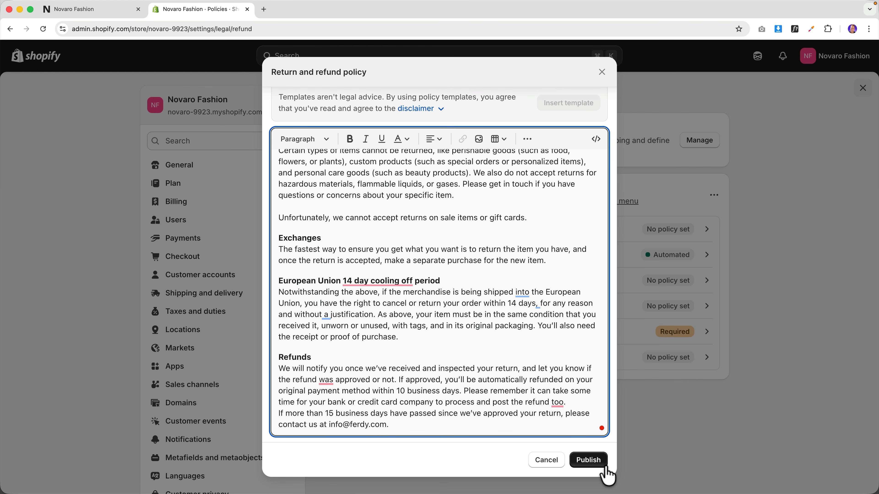
left_click(594, 463)
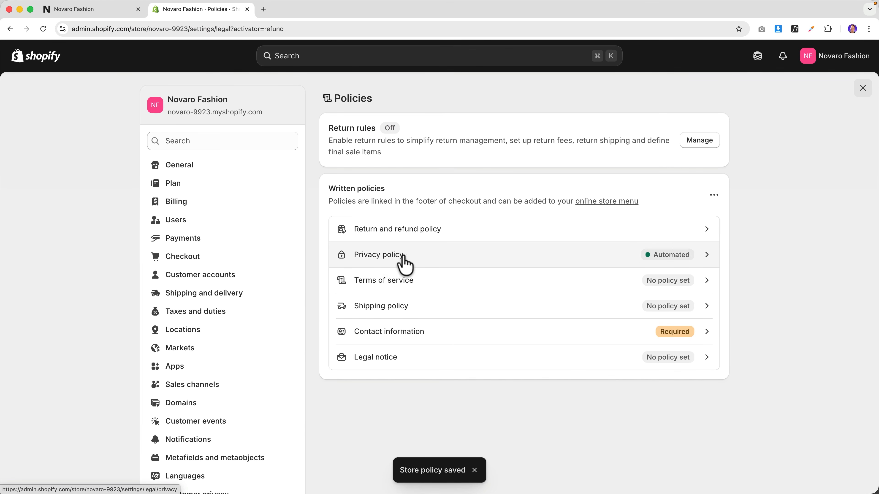
- Review the automated Privacy policy and close it without changes
left_click(704, 258)
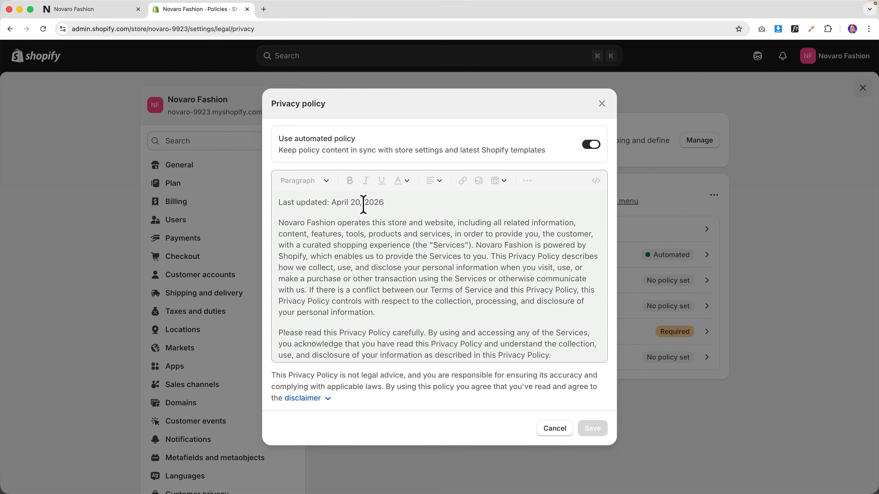
scroll(396, 259, "down", 10)
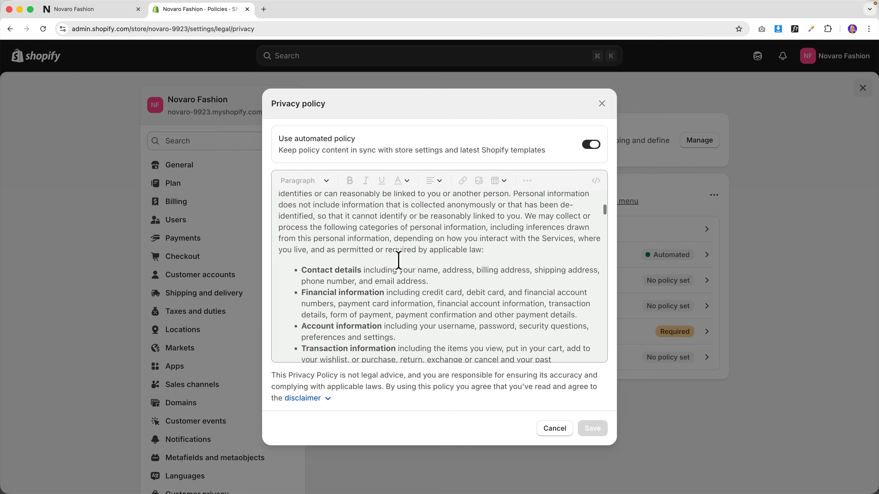
scroll(399, 260, "down", 10)
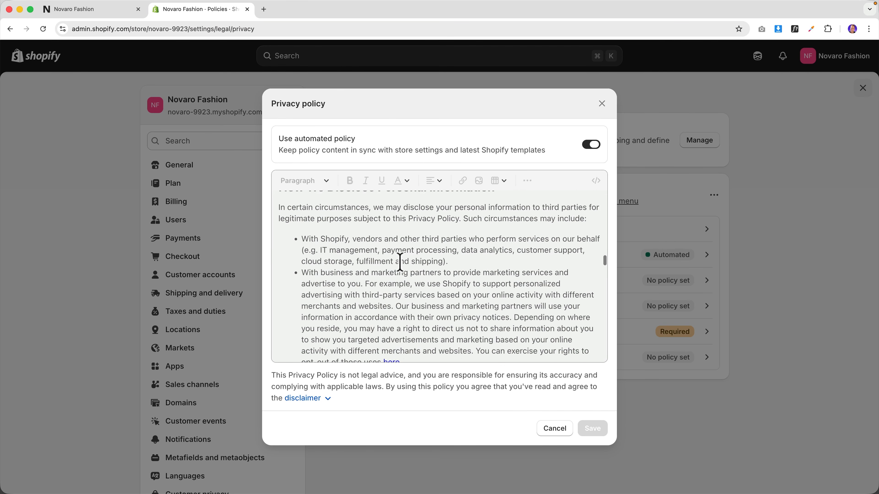
scroll(402, 264, "down", 10)
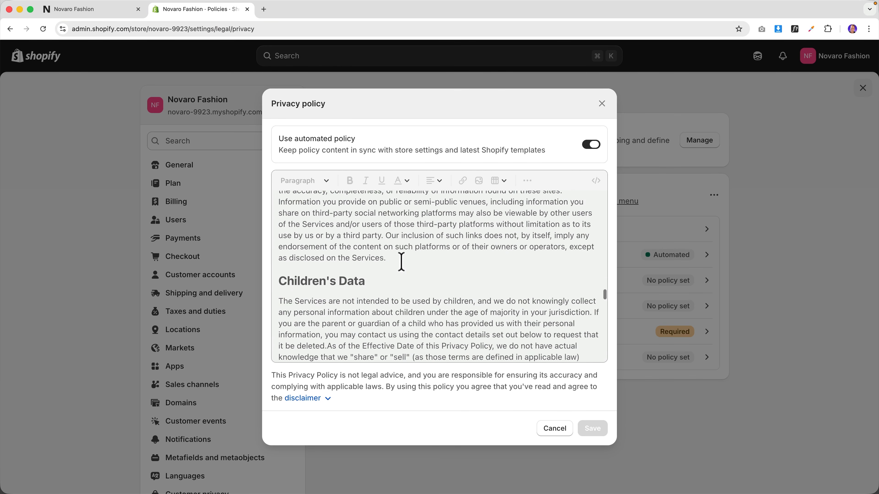
scroll(402, 264, "down", 8)
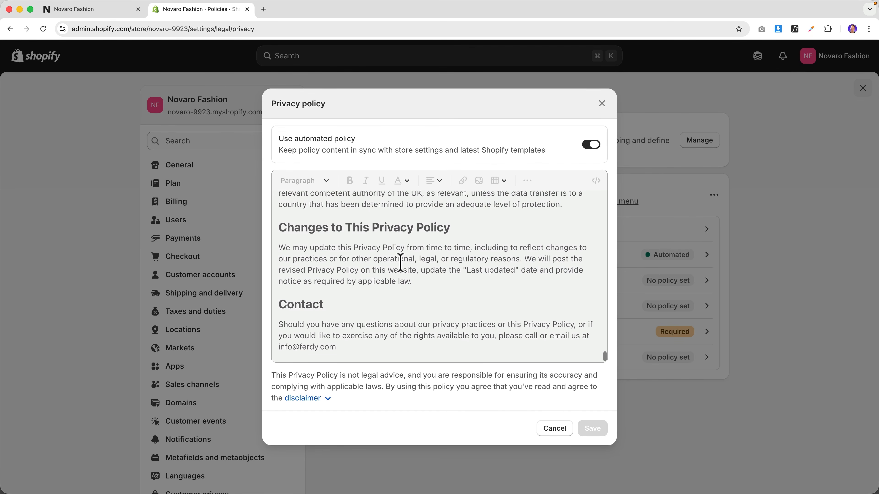
scroll(402, 264, "up", 10)
scroll(403, 264, "up", 5)
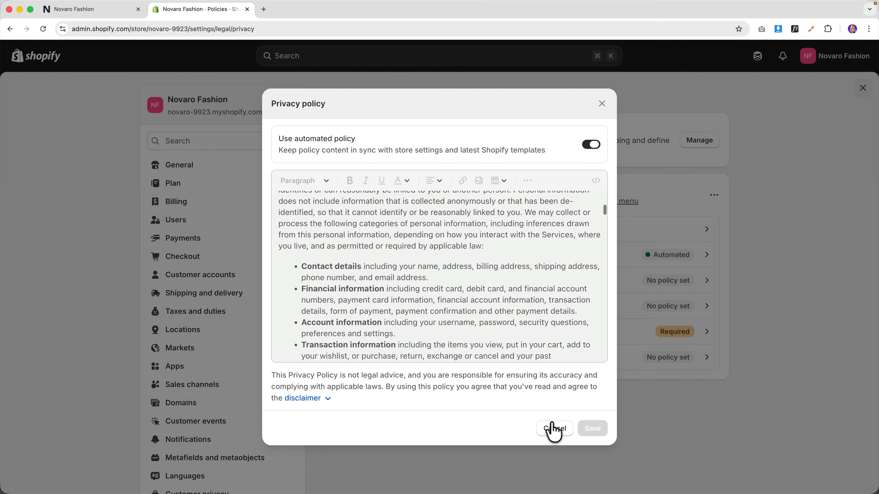
left_click(554, 428)
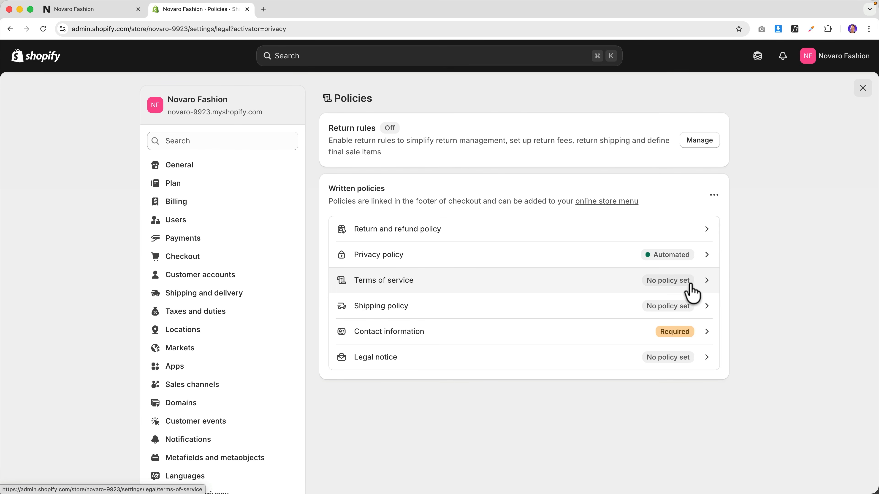
- Publish the Terms of service filled from the standard template
left_click(704, 288)
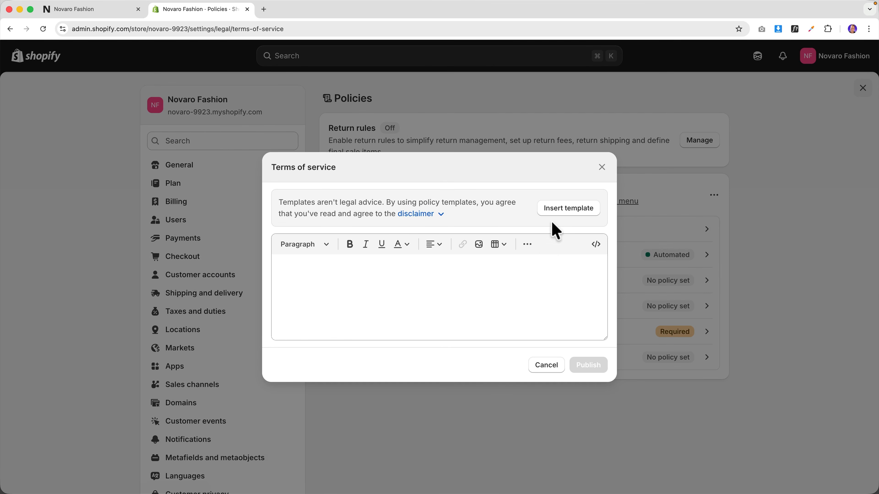
left_click(565, 212)
scroll(395, 250, "down", 2)
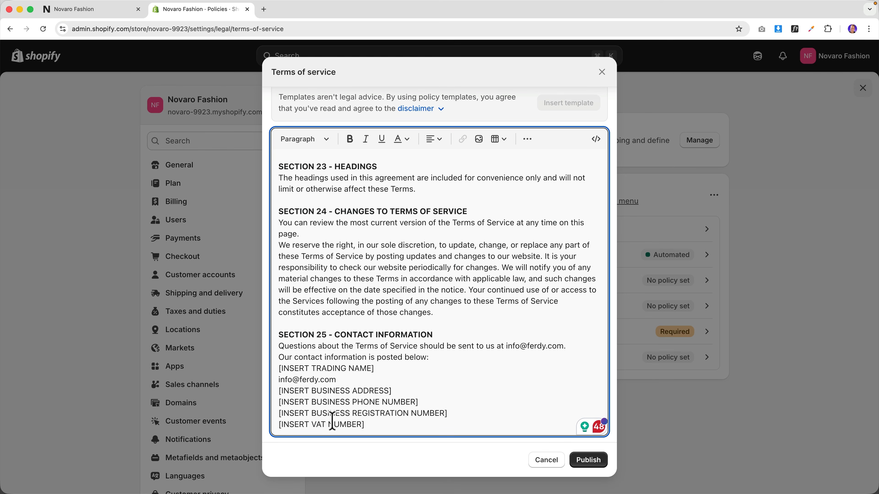
left_click(589, 461)
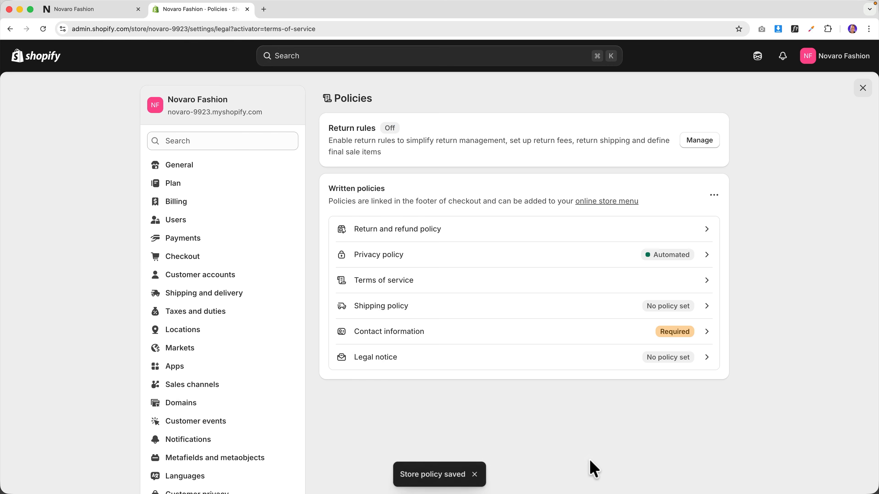
- Open the Shipping policy, then ask ChatGPT in a new tab to write a shopping policy for the clothing store
left_click(705, 309)
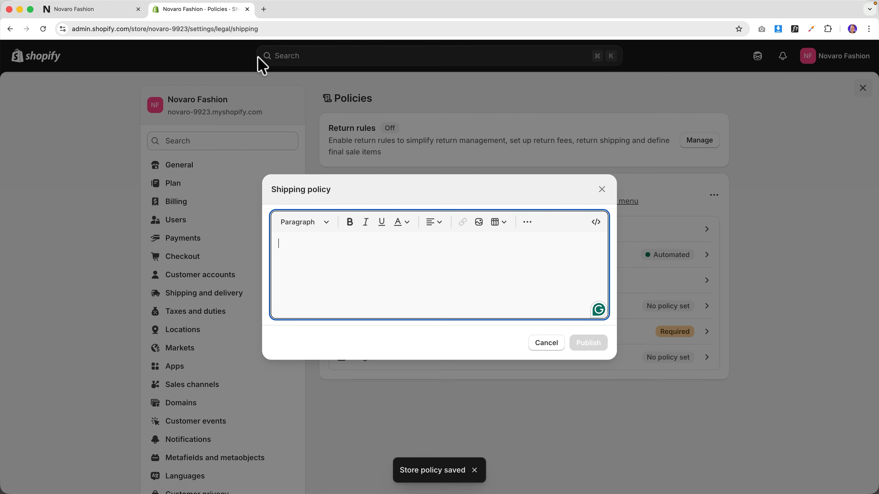
left_click(262, 11)
type("ch")
key("Return")
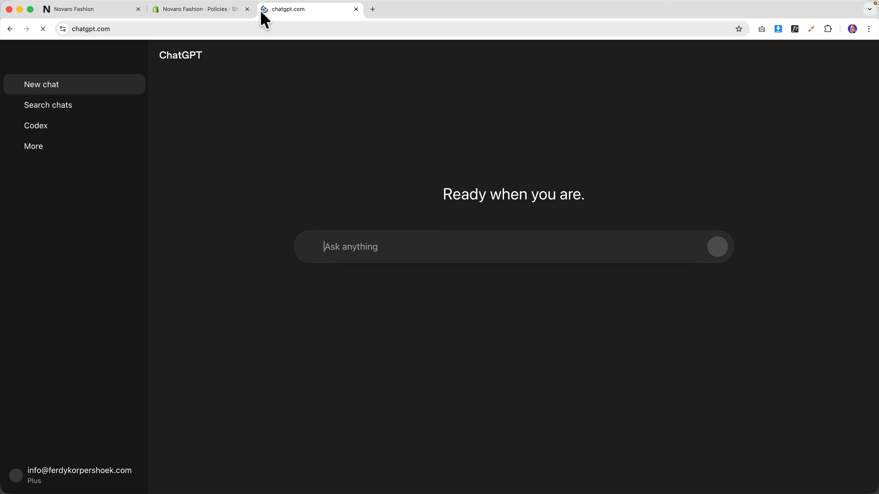
type("I se")
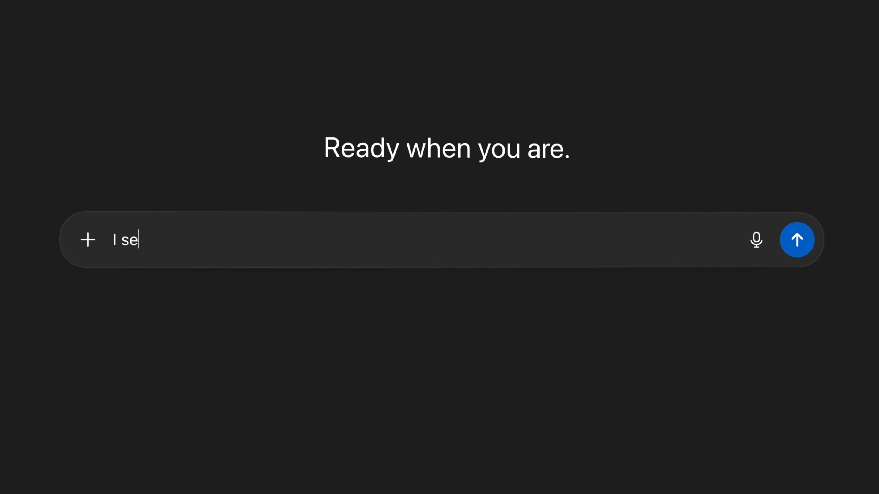
type("ll clothing from the United States to the USA and Canada. Can you cr")
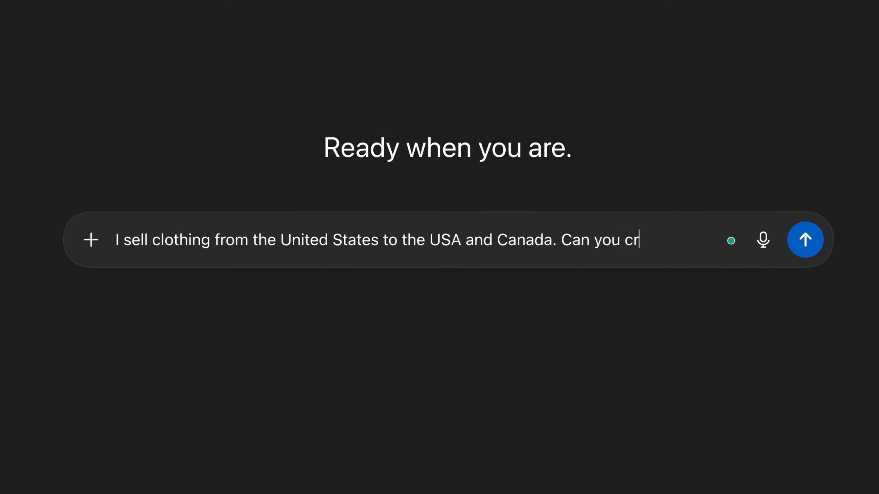
type("eate a shopping ")
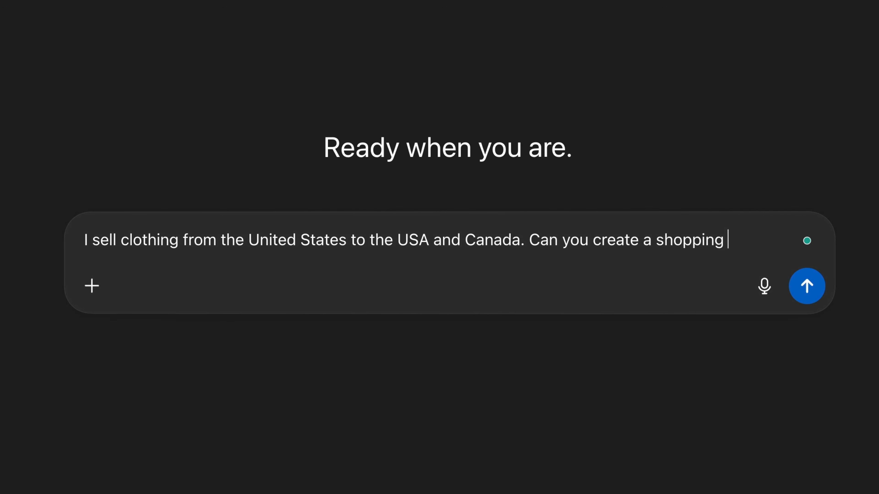
type("policy for me")
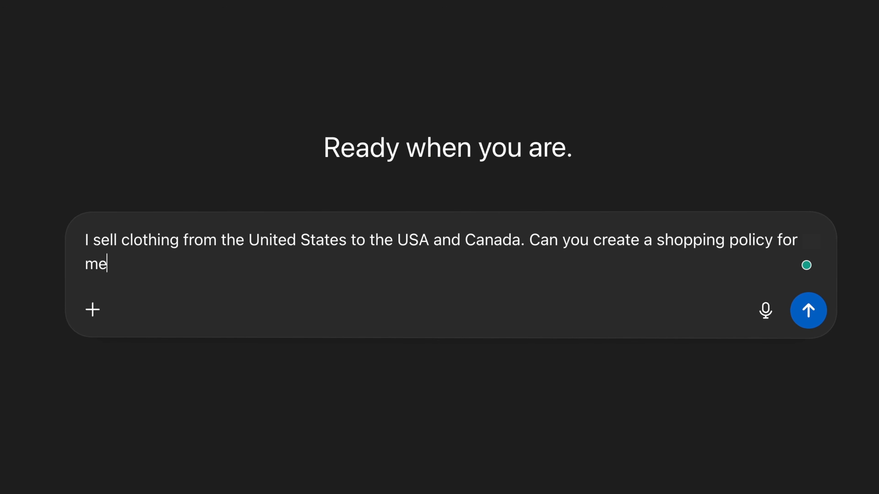
type("? Do you need")
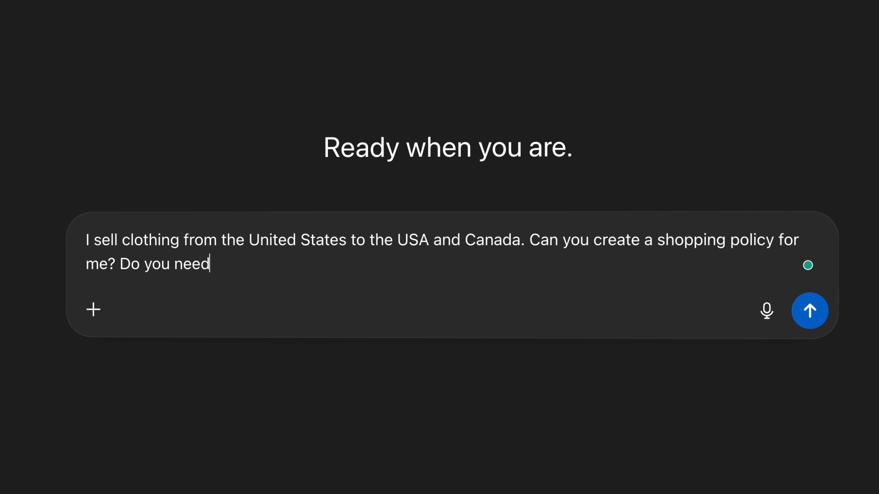
type(" more information from")
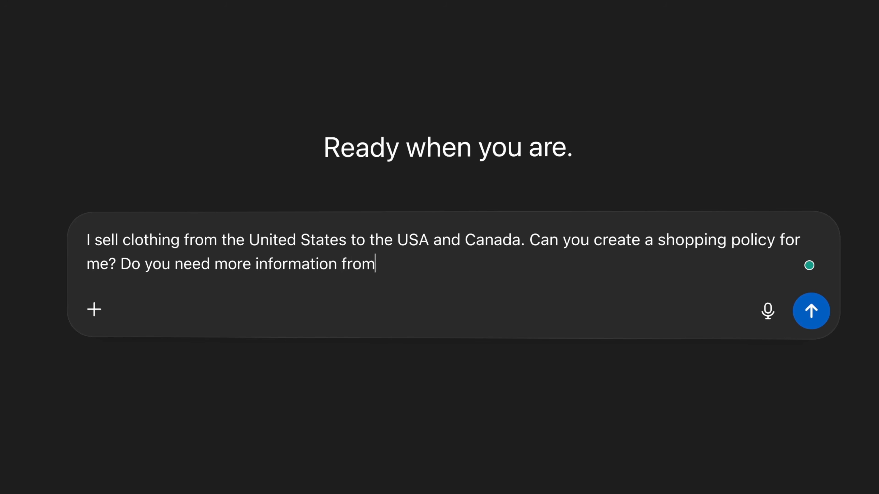
type(" me?")
key("Return")
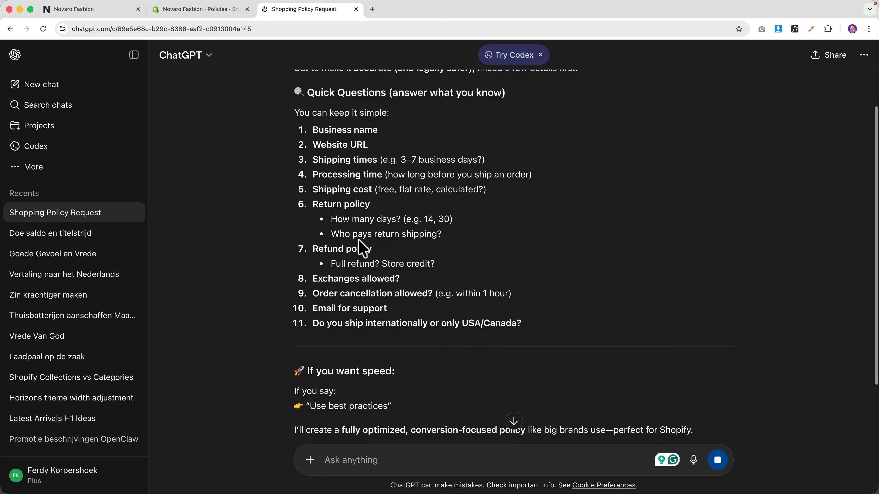
- Select ChatGPT's policy reply down to the Free Shipping line and return to the Shopify editor
scroll(359, 239, "down", 5)
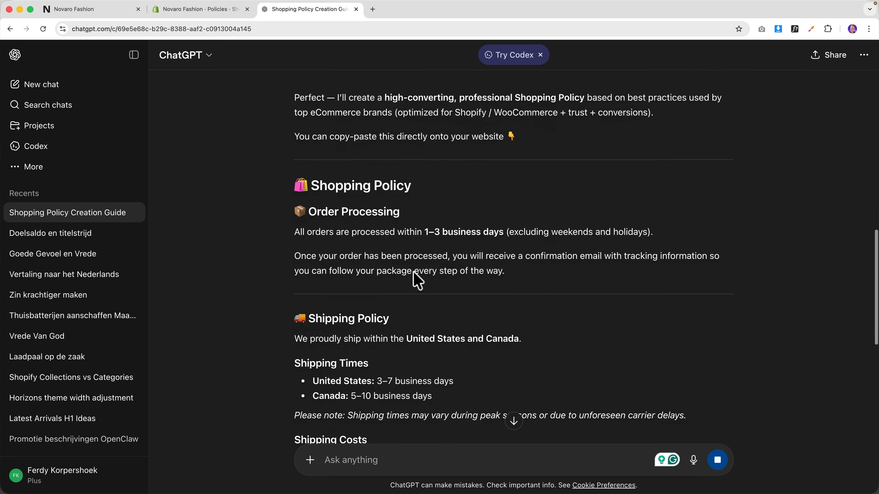
left_click_drag(295, 191, 408, 274)
scroll(408, 275, "down", 15)
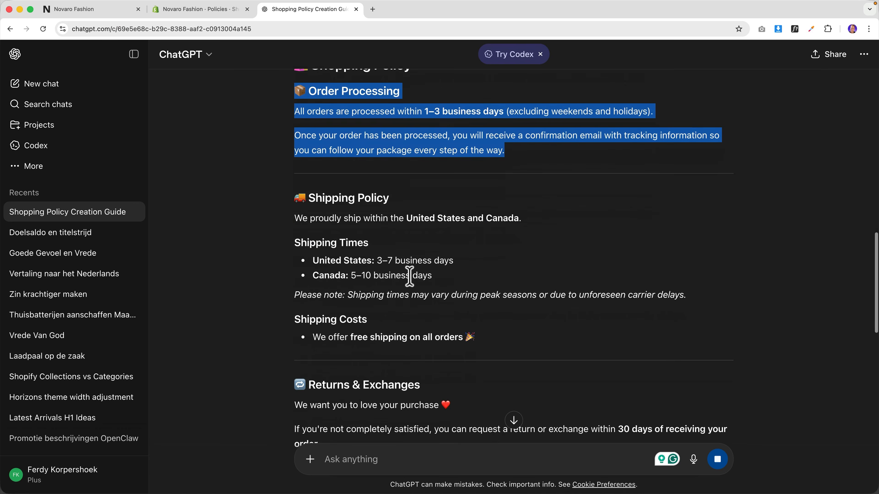
scroll(409, 277, "down", 15)
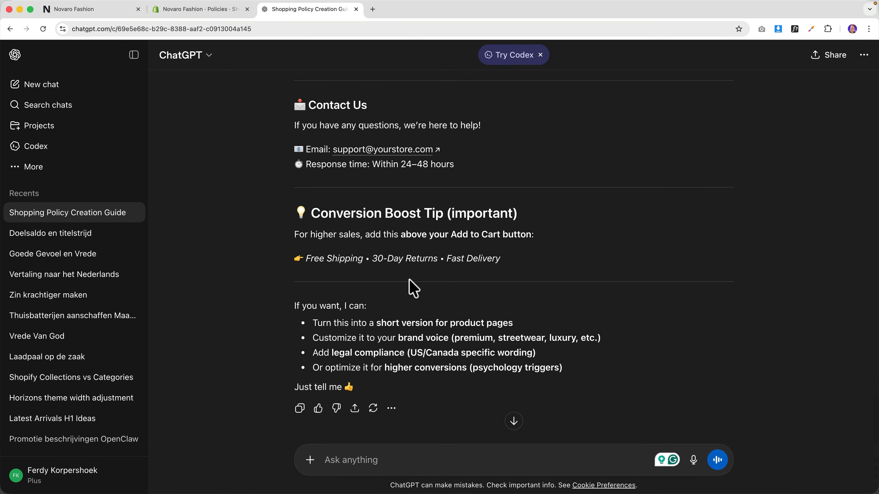
left_click_drag(409, 276, 519, 269)
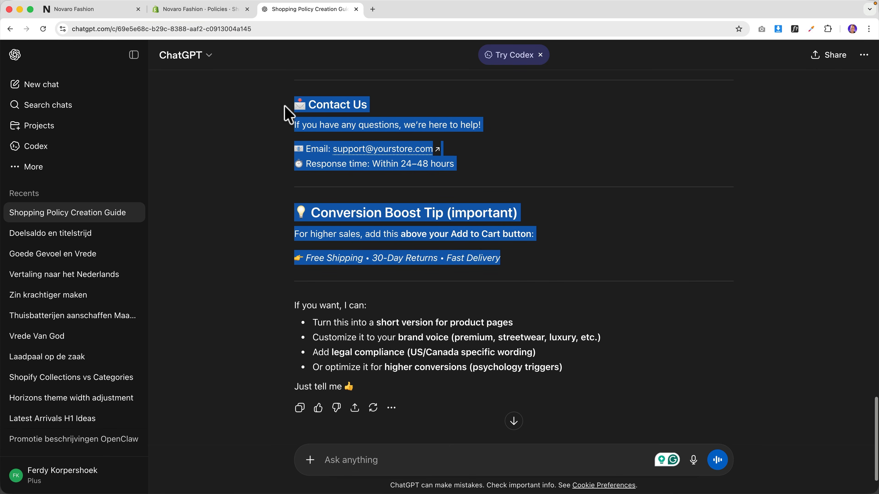
left_click(199, 9)
- Paste the ChatGPT shipping text, delete its five divider lines, and publish the Shipping policy
key("super+v")
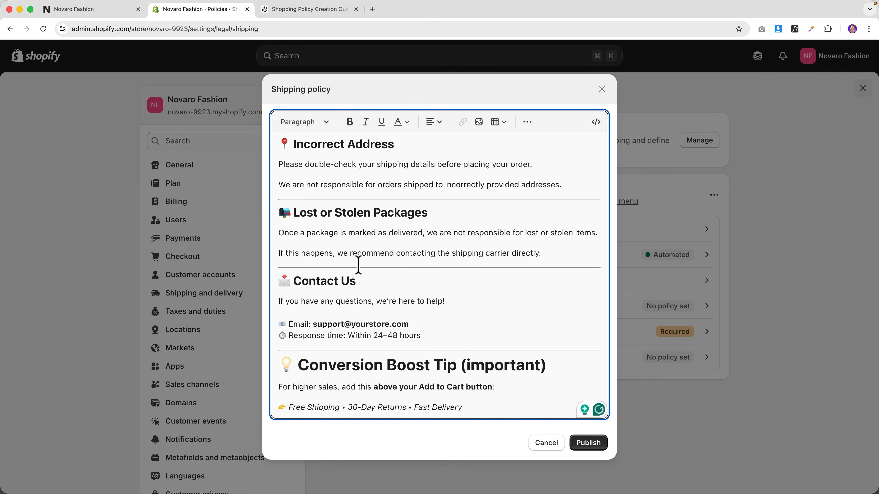
left_click(380, 198)
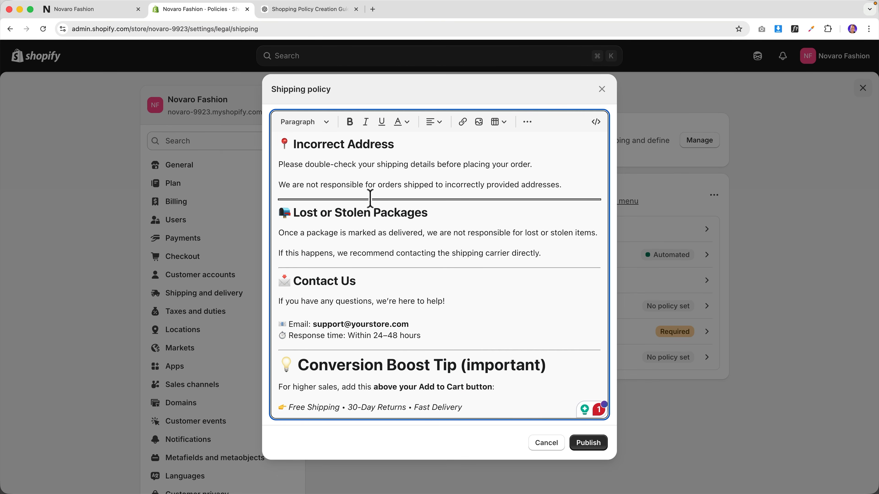
key("BackSpace")
key("BackSpace")
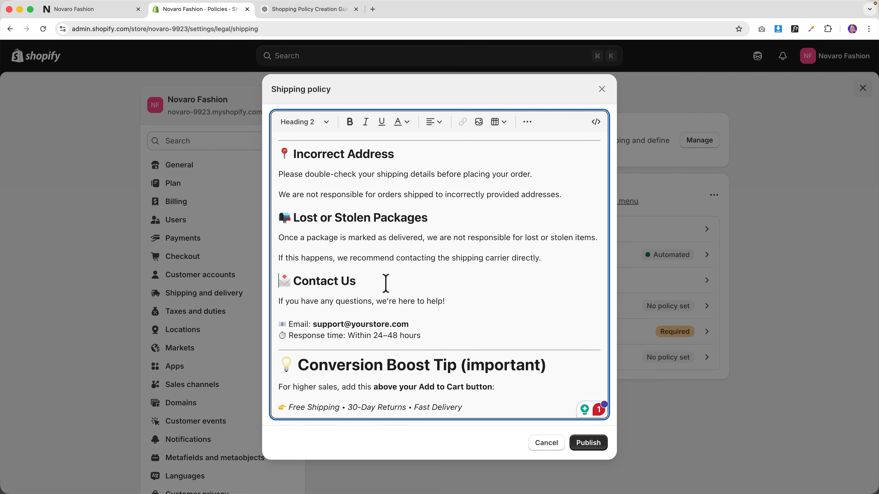
left_click(387, 350)
key("BackSpace")
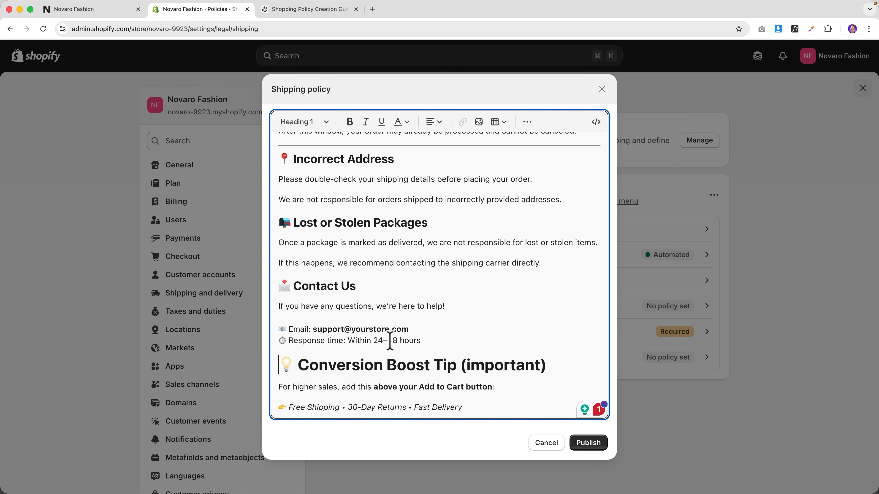
scroll(390, 342, "up", 6)
left_click(378, 285)
key("BackSpace")
left_click(378, 210)
key("BackSpace")
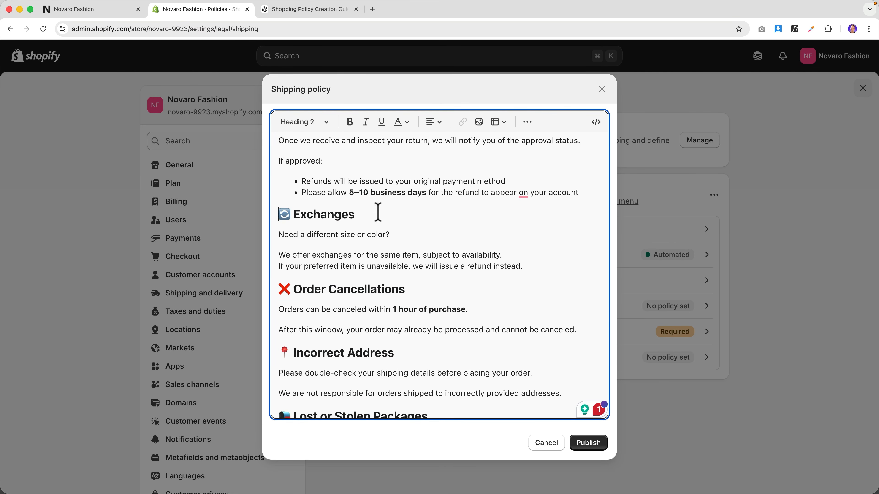
scroll(374, 277, "up", 10)
left_click(372, 319)
key("BackSpace")
scroll(373, 336, "up", 2)
left_click(392, 211)
key("BackSpace")
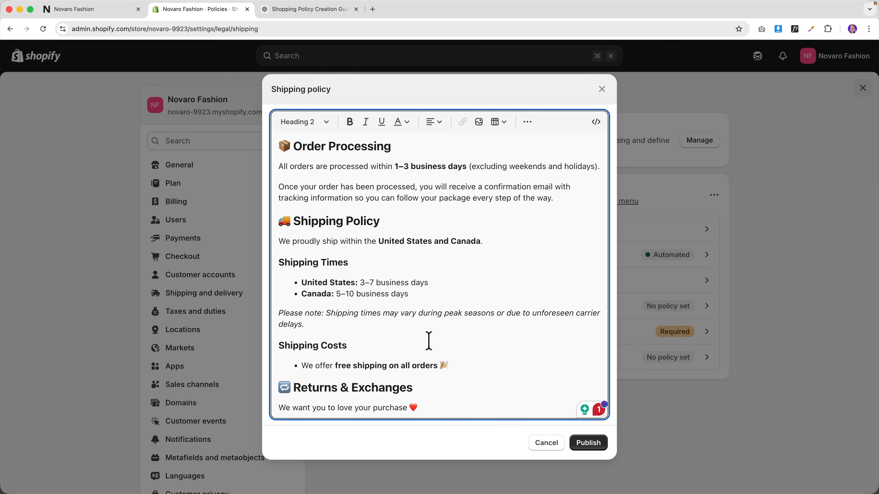
left_click(589, 443)
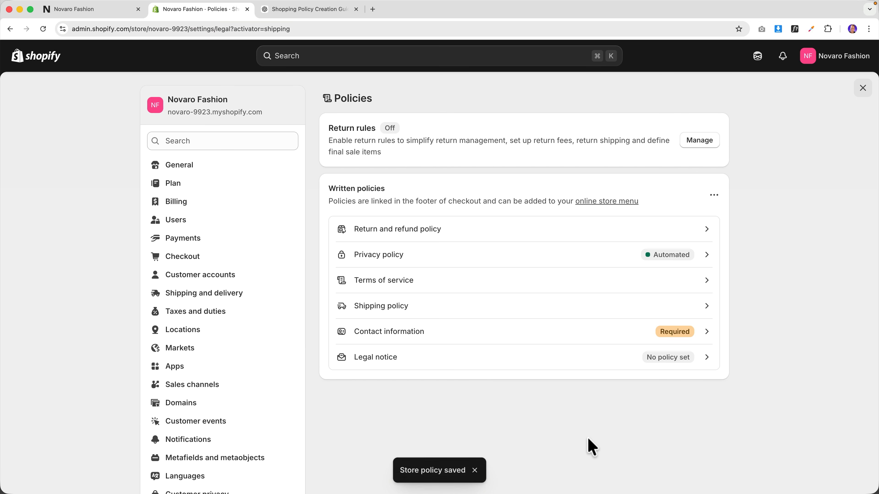
- Publish the Contact information policy filled from the template
left_click(708, 342)
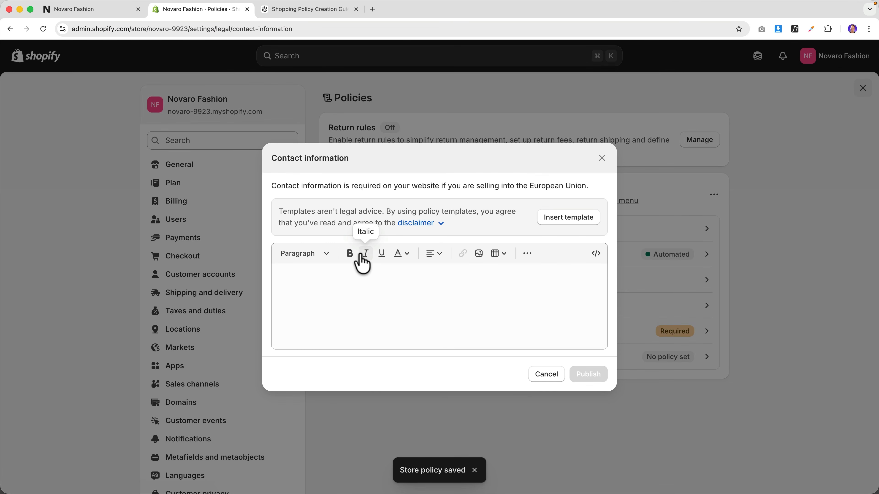
left_click(564, 199)
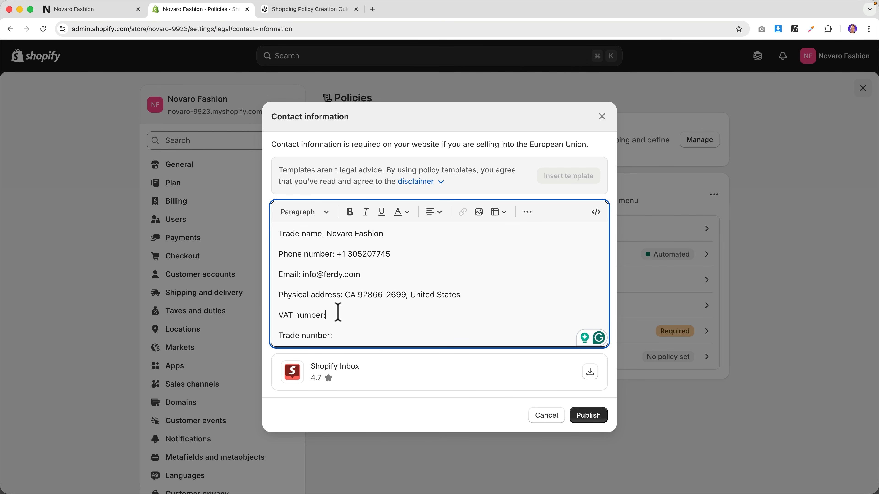
left_click(588, 415)
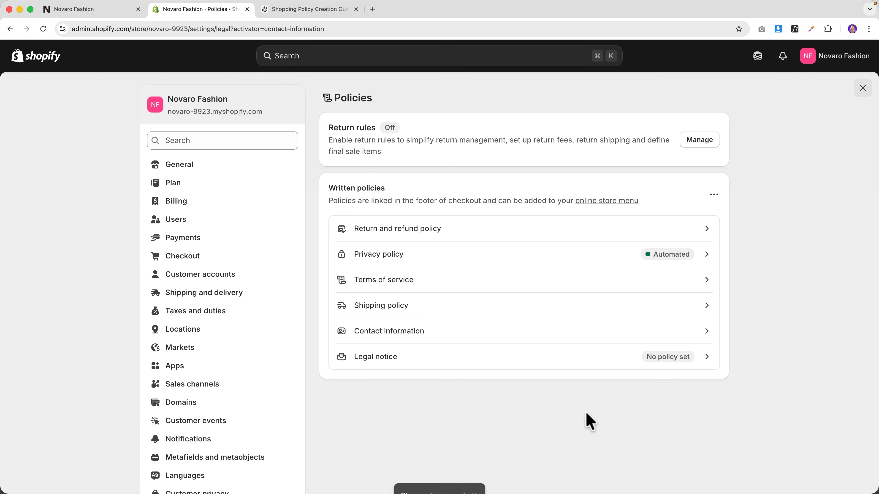
- Open the Legal notice editor and ask ChatGPT to 'Also create content for a legal notice'
left_click(665, 359)
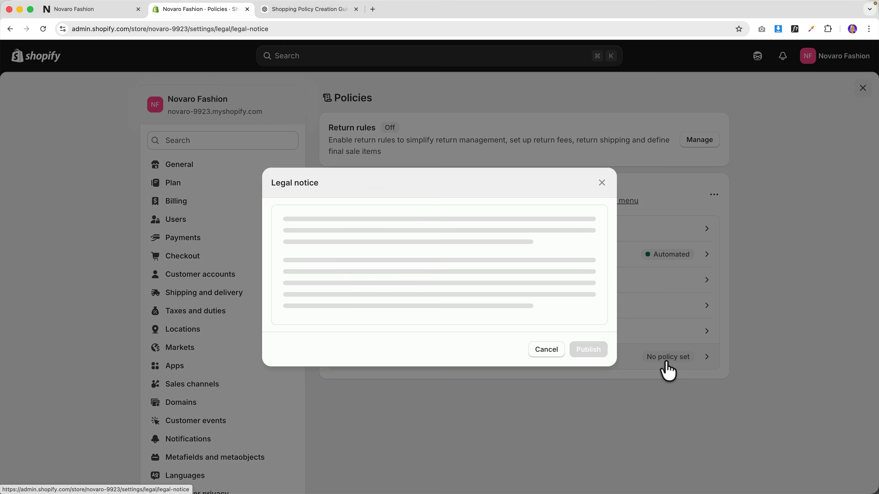
left_click(492, 264)
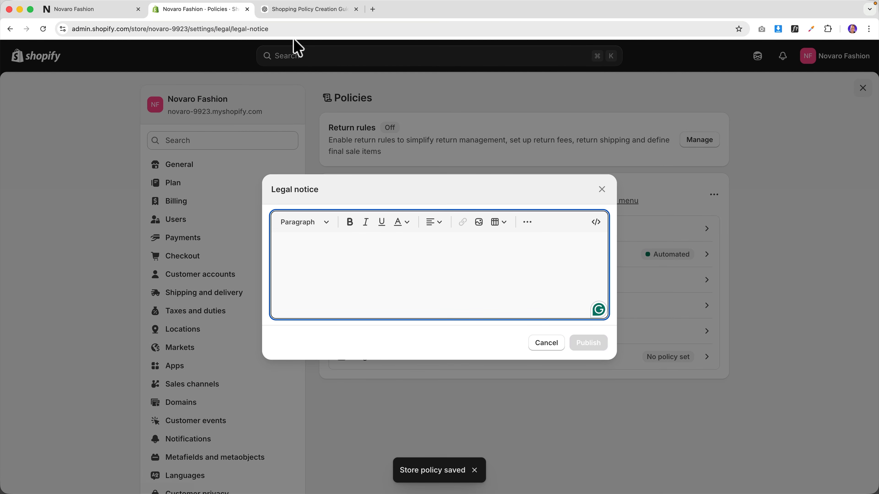
left_click(291, 9)
left_click(396, 465)
type("Also create content for a legal no")
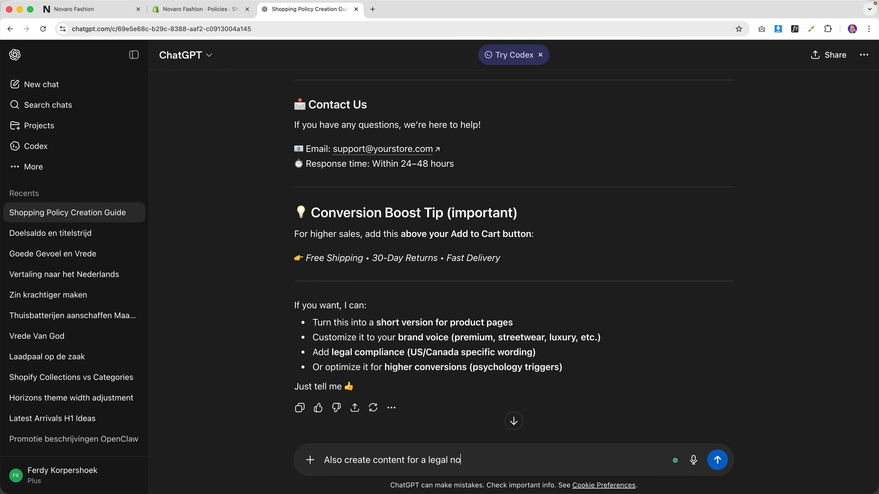
type("tice")
key("Return")
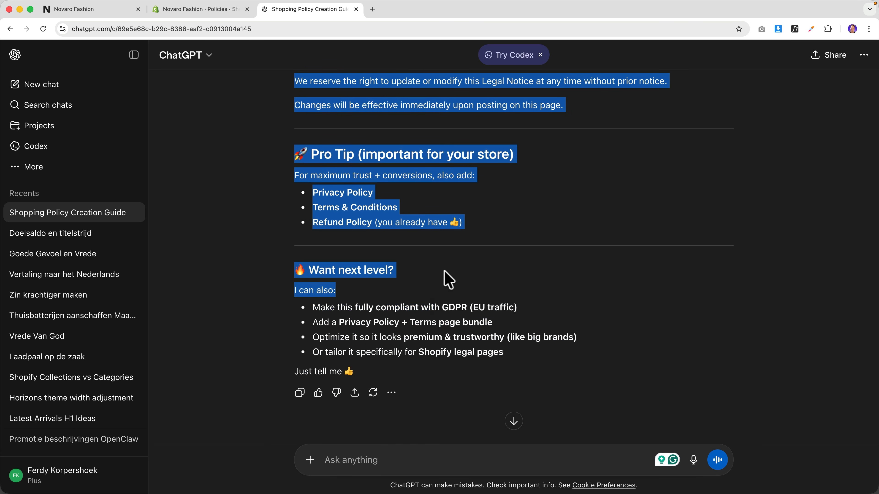
- Copy ChatGPT's legal notice reply, paste it into the Legal notice, and publish it
left_click_drag(443, 278, 483, 231)
key("ctrl+shift+Tab")
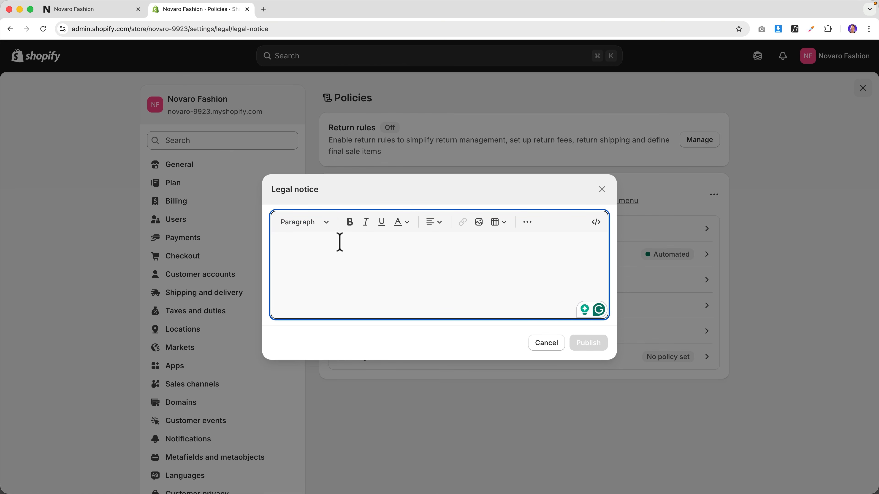
key("super+v")
left_click(589, 446)
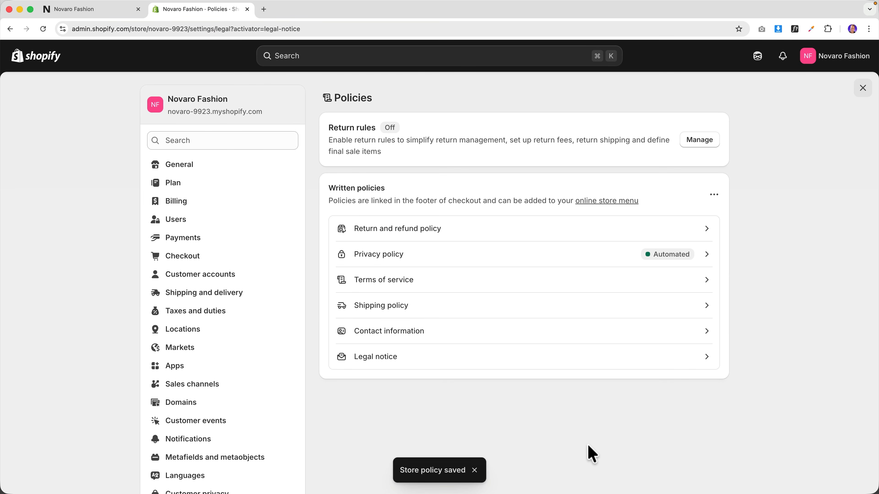
- Reload the Novaro storefront and open the footer's Terms and Policies list to check the published policies
left_click(38, 62)
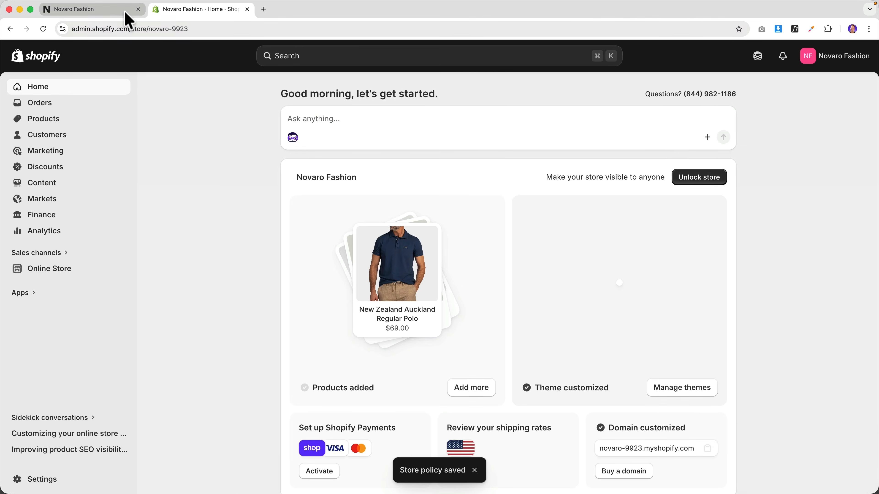
left_click(125, 9)
left_click(373, 289)
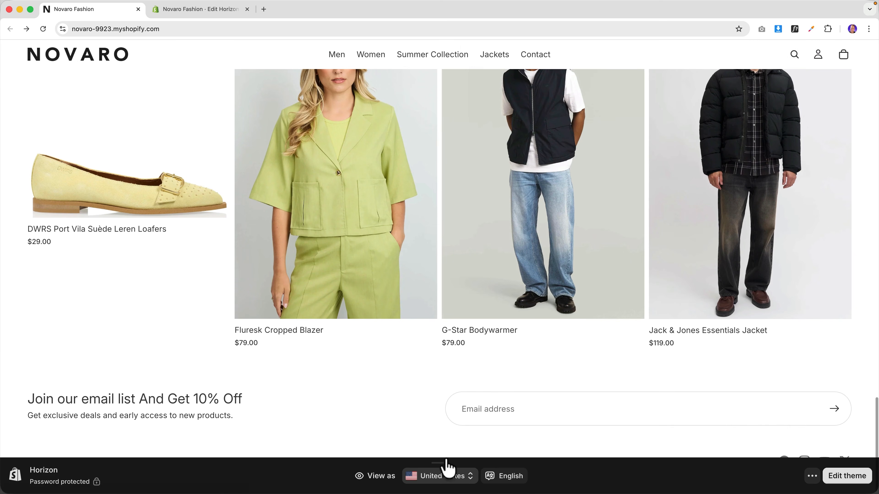
left_click(447, 463)
left_click(444, 465)
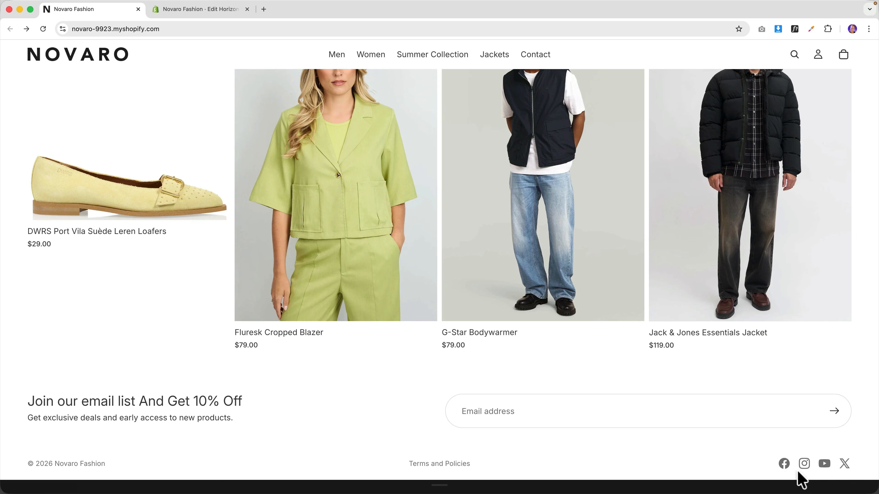
mouse_move(442, 464)
scroll(523, 405, "up", 15)
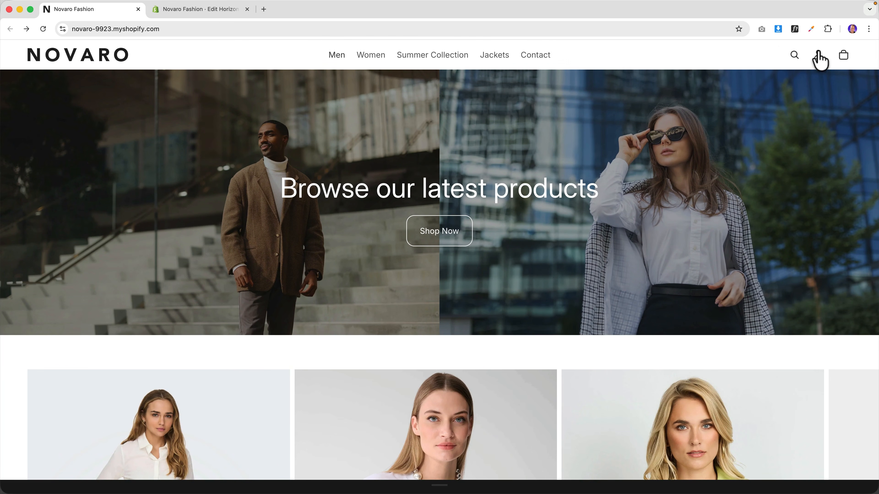
scroll(431, 291, "down", 15)
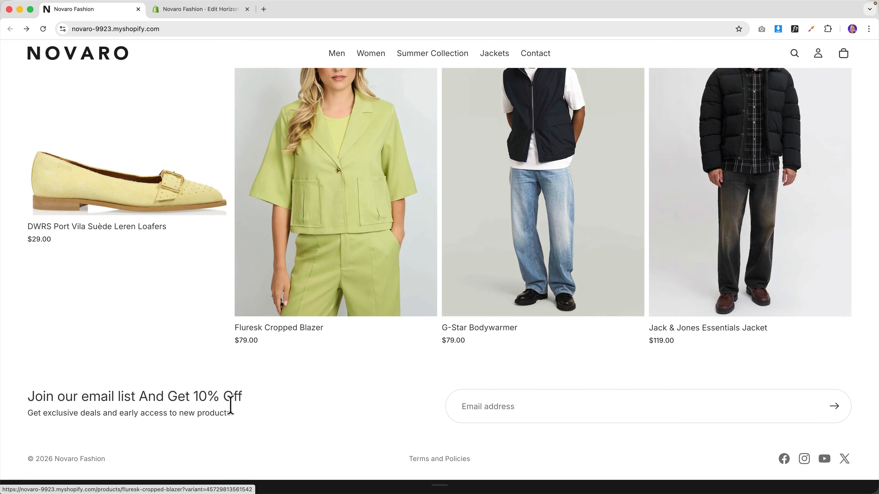
scroll(544, 386, "up", 15)
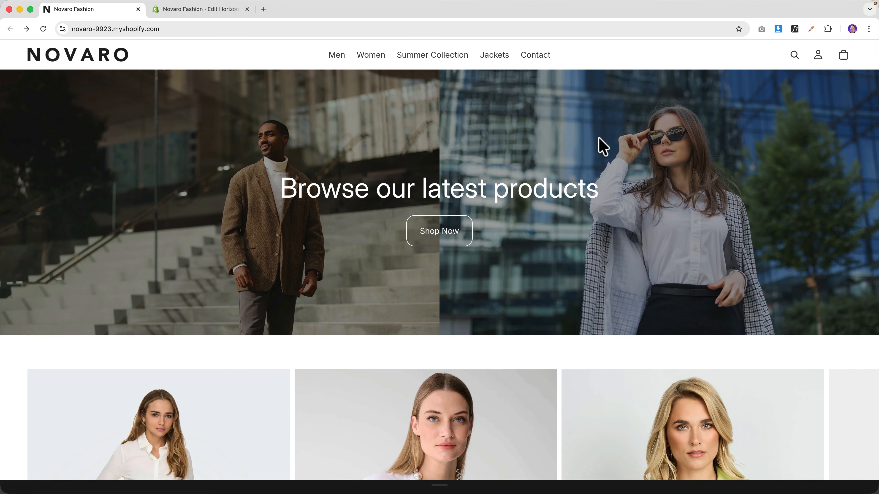
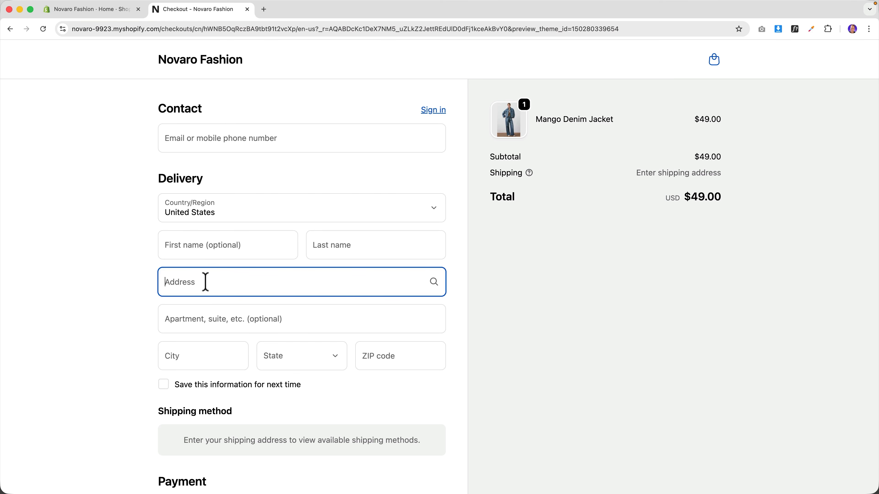
- Enter a California delivery address, compare Express, and keep Standard shipping at $8.00 ($57.00 total)
left_click(214, 333)
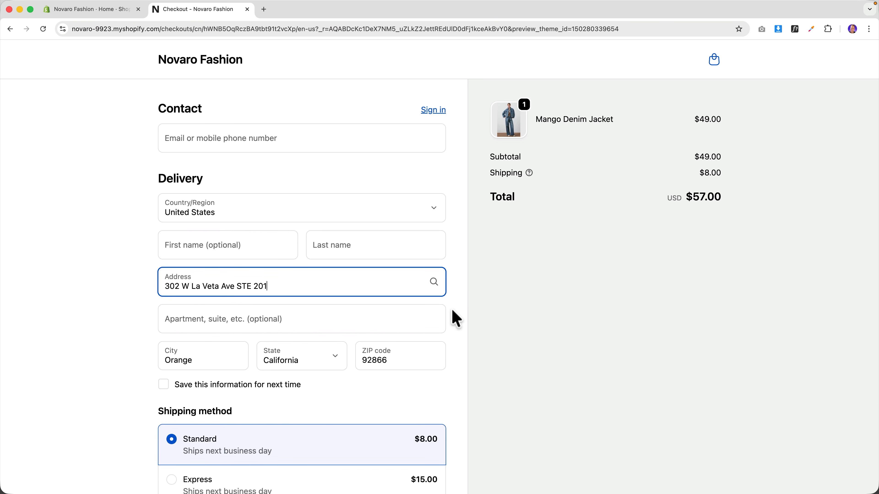
scroll(432, 322, "down", 3)
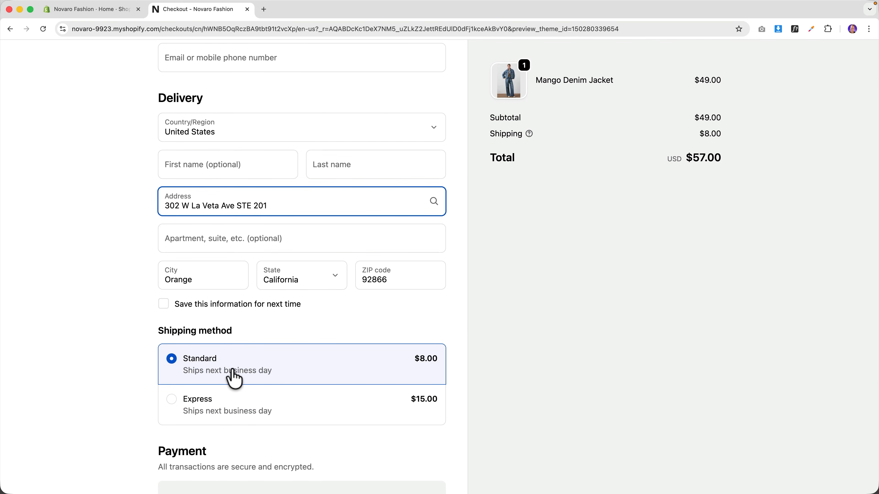
left_click(172, 401)
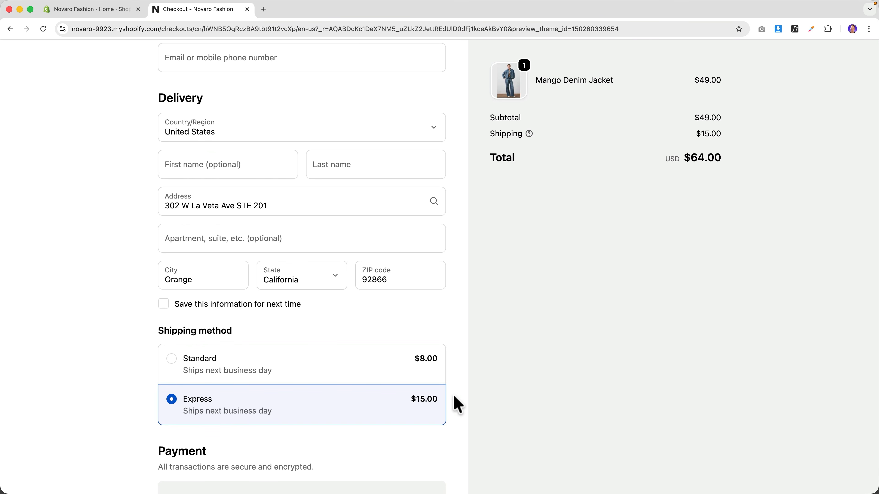
scroll(593, 361, "up", 3)
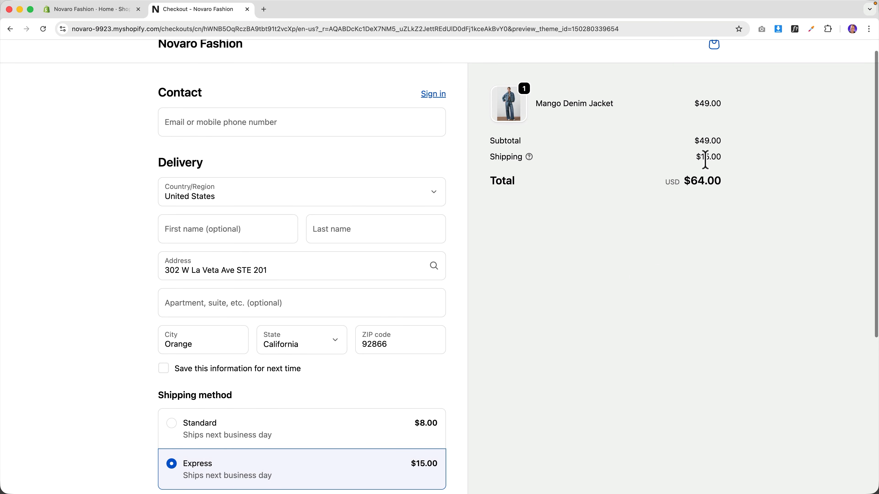
left_click(275, 431)
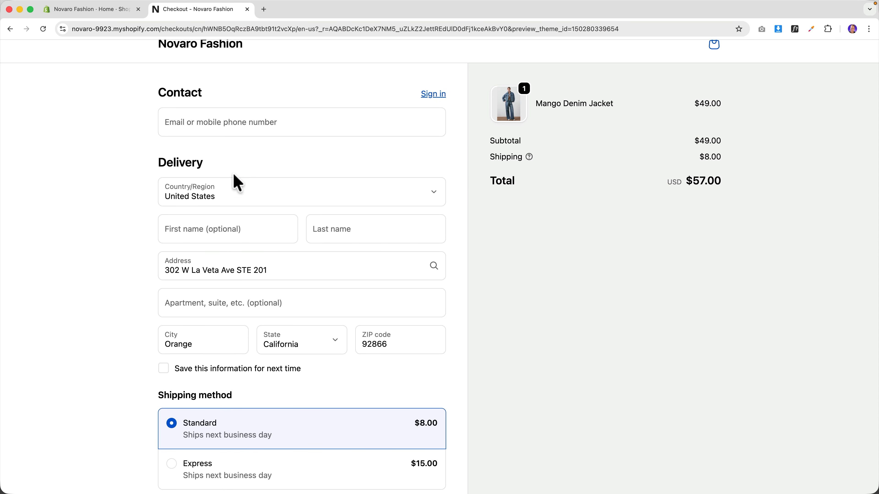
- Open Settings > Shipping and delivery in the admin and review the General profile
left_click(107, 13)
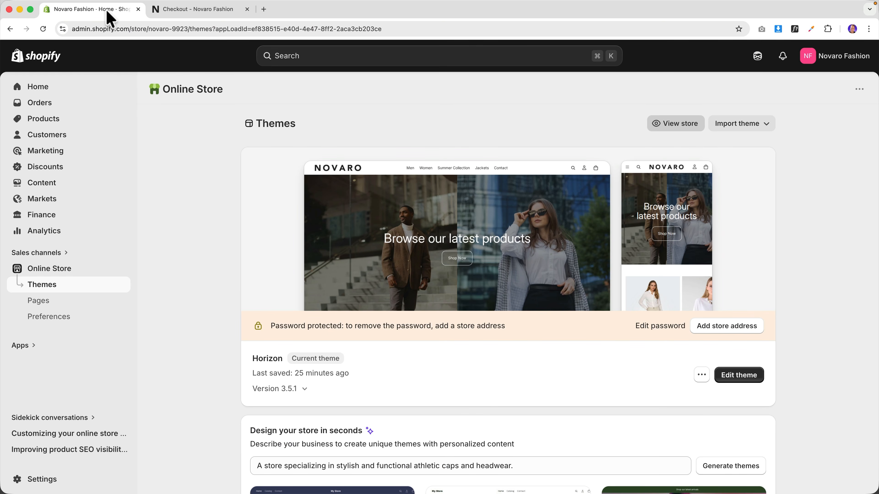
left_click(48, 480)
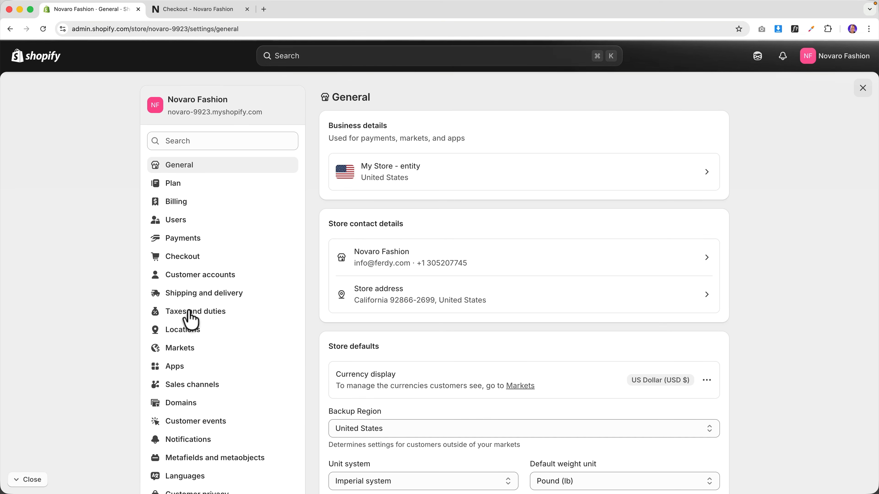
left_click(217, 295)
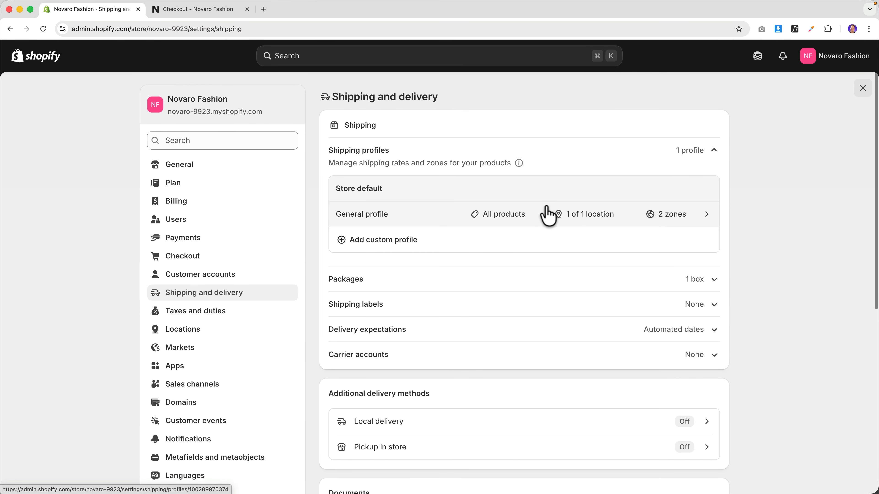
scroll(549, 215, "down", 3)
scroll(548, 216, "down", 1)
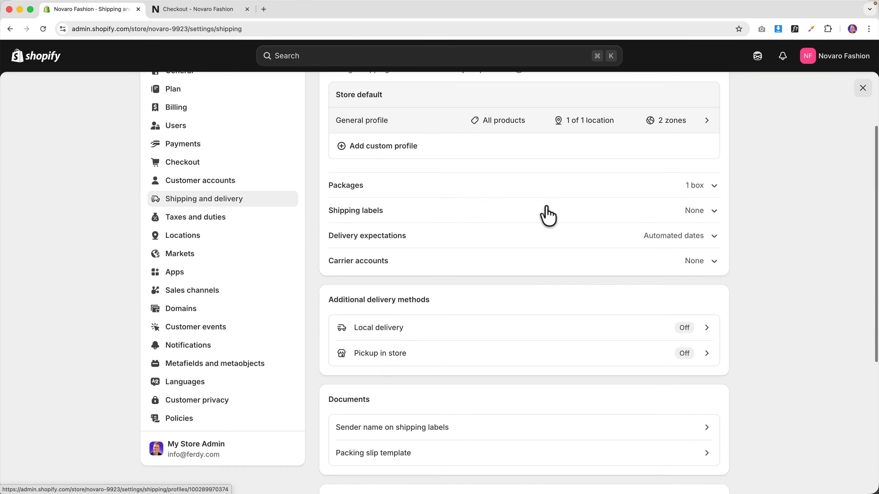
scroll(546, 215, "down", 2)
scroll(546, 218, "down", 1)
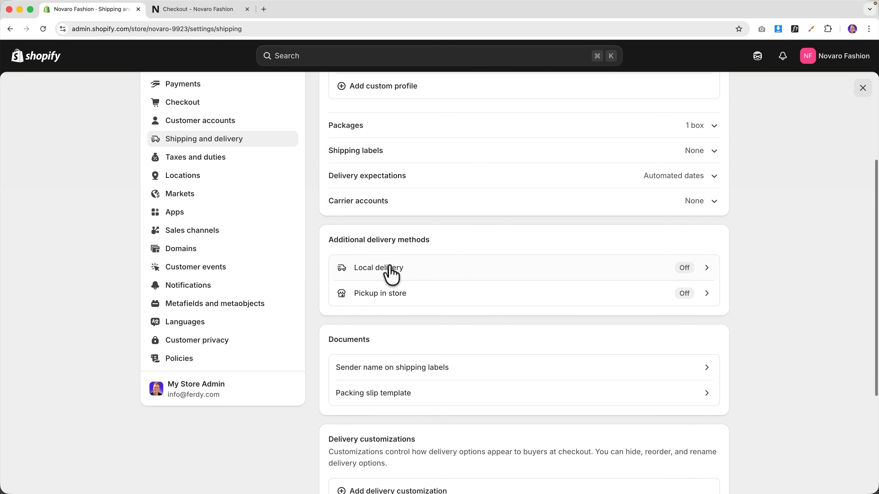
- Look at the Local delivery settings, glance at checkout, and return to Shipping and delivery
left_click(683, 269)
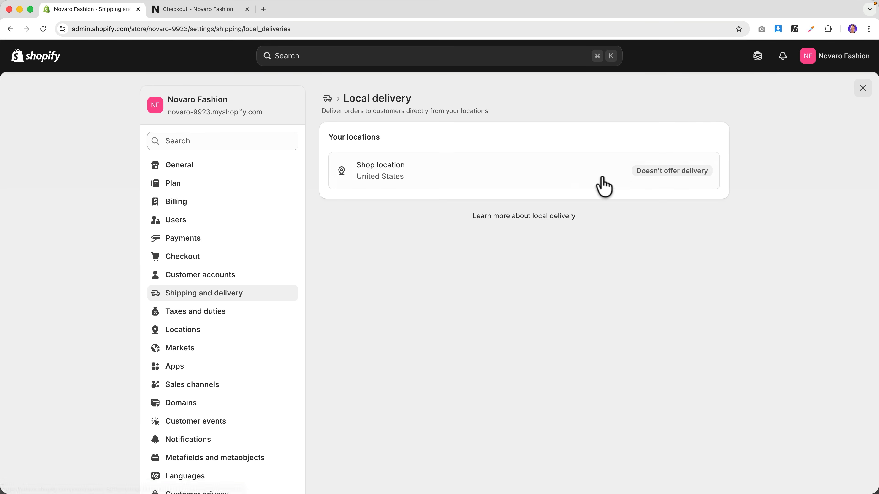
left_click(221, 293)
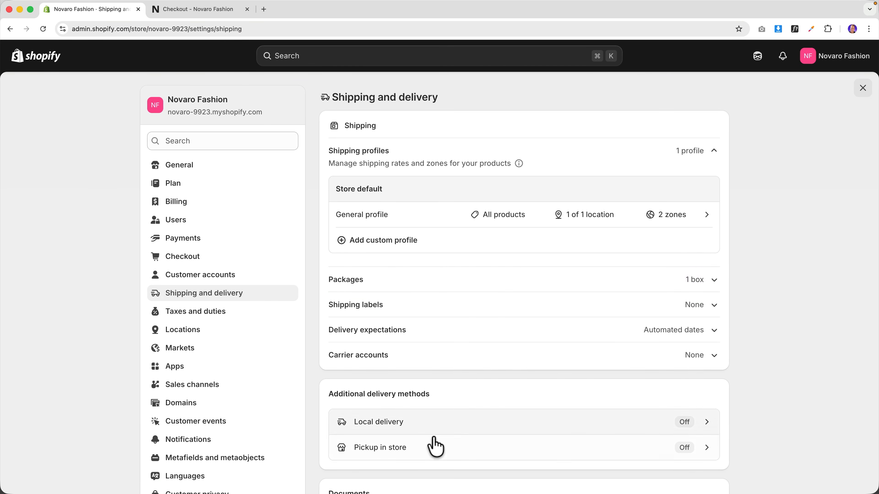
scroll(569, 419, "down", 2)
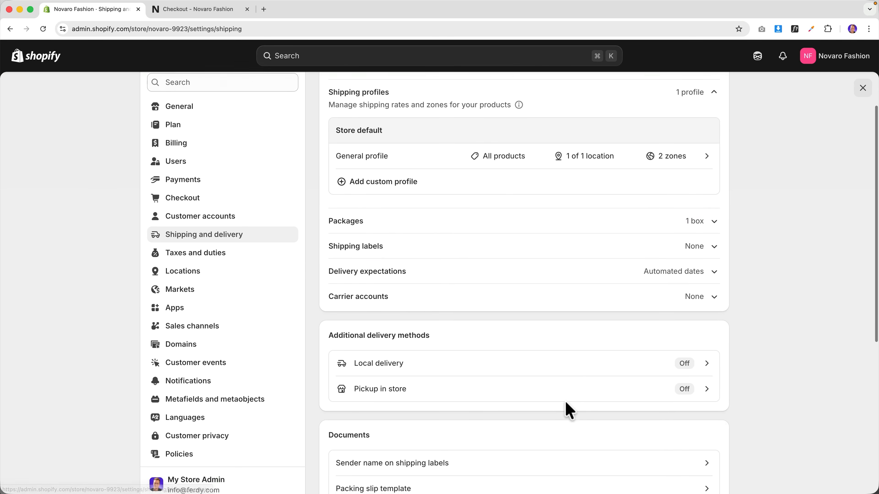
scroll(563, 388, "up", 2)
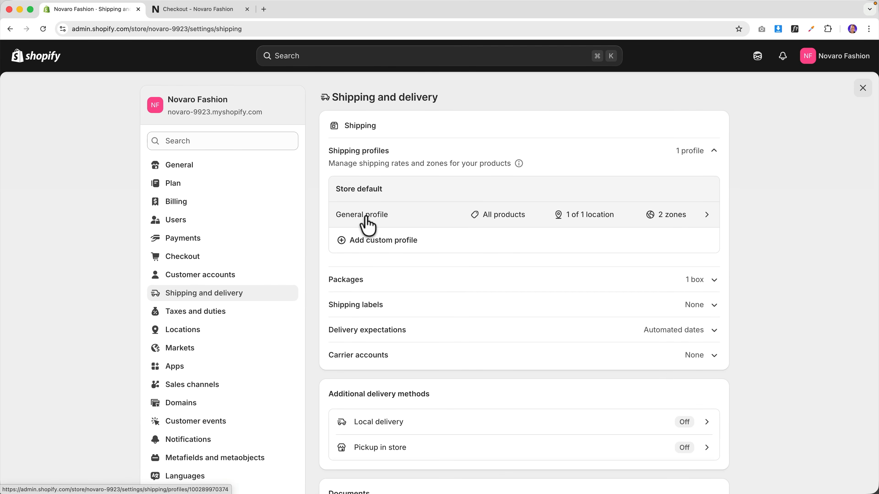
left_click(192, 10)
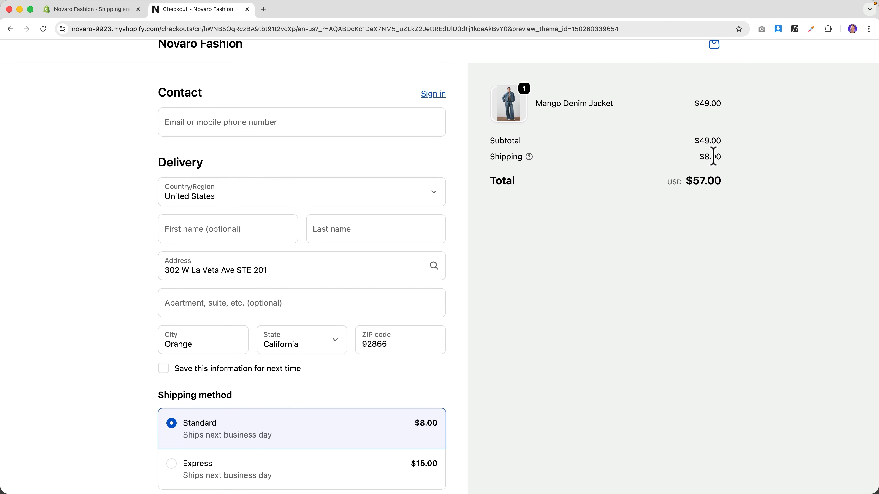
left_click(108, 10)
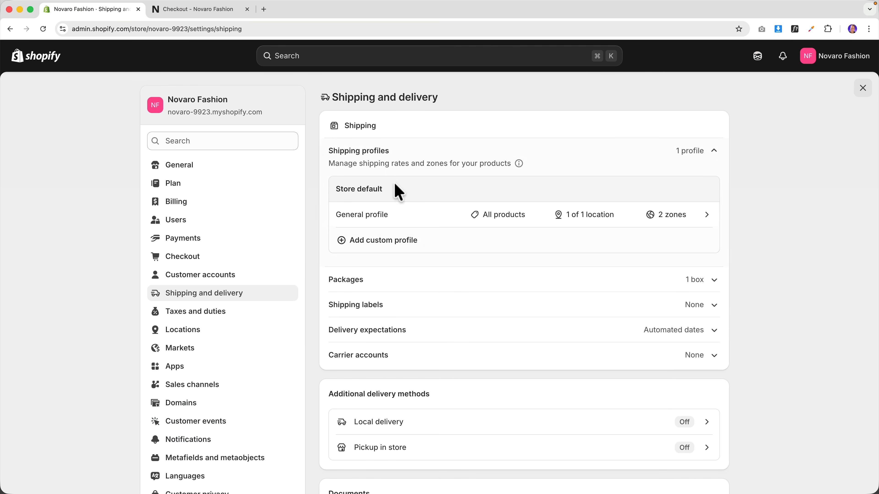
- Delete the International zone from the General profile, leaving Domestic with Standard at $8.00
left_click(380, 223)
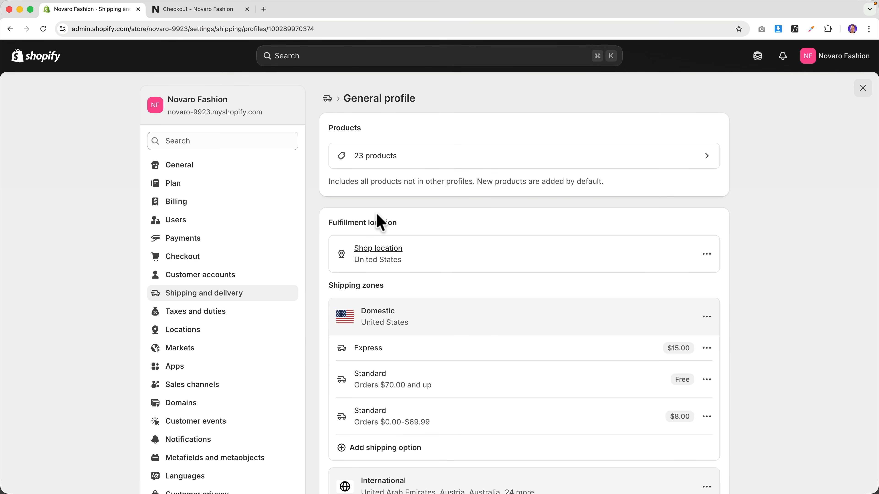
scroll(474, 239, "down", 3)
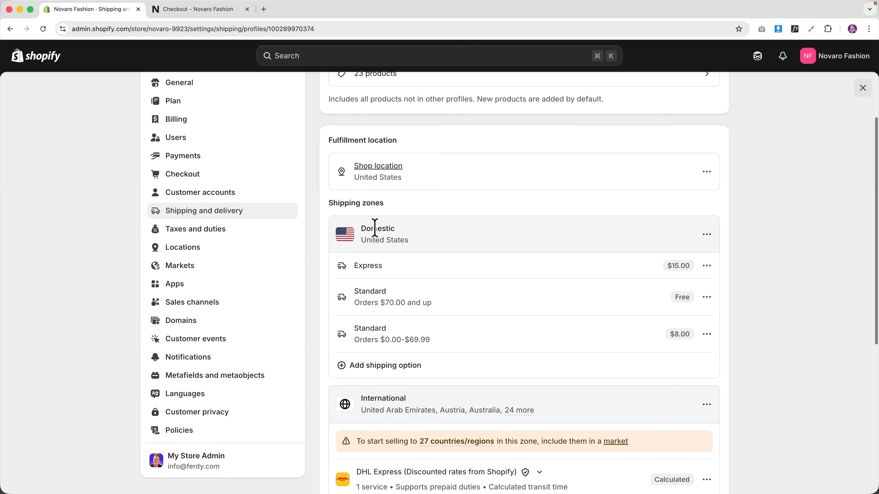
scroll(411, 259, "down", 5)
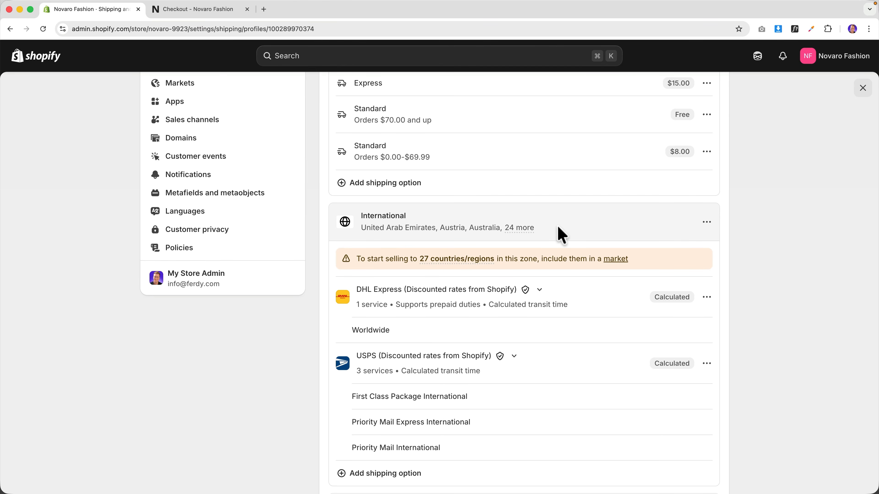
scroll(560, 234, "up", 1)
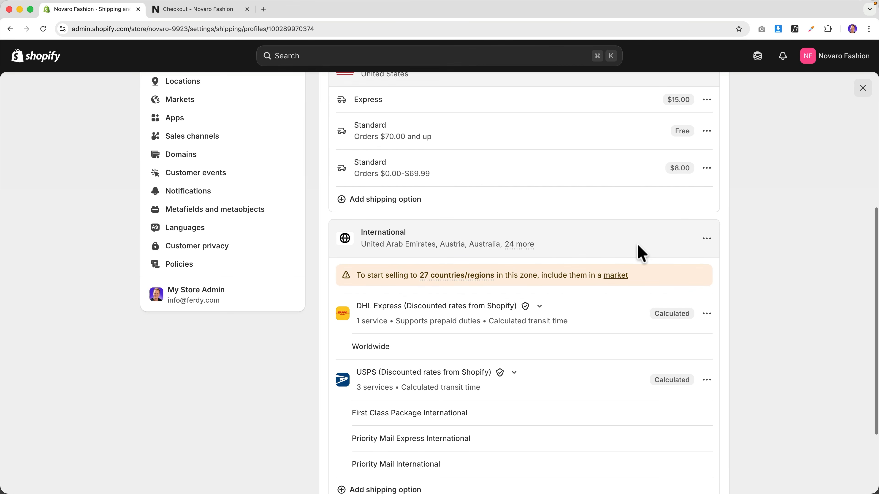
left_click(706, 238)
left_click(695, 282)
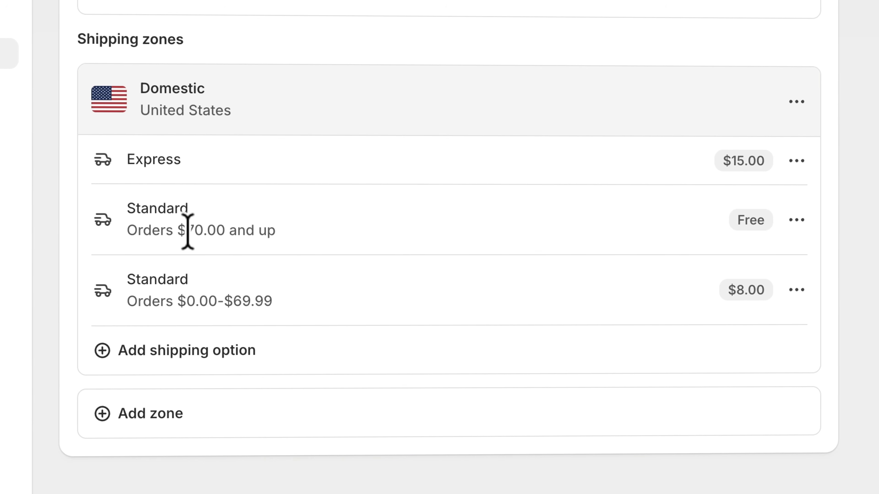
left_click_drag(725, 289, 771, 292)
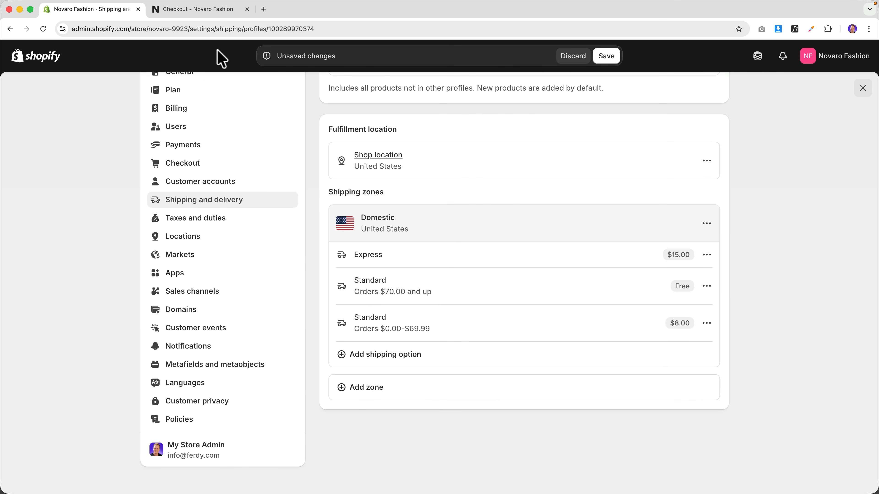
- In checkout, raise Mango Denim Jackets to 2 ($98.00), compare Express, and confirm free Standard shipping
left_click(200, 11)
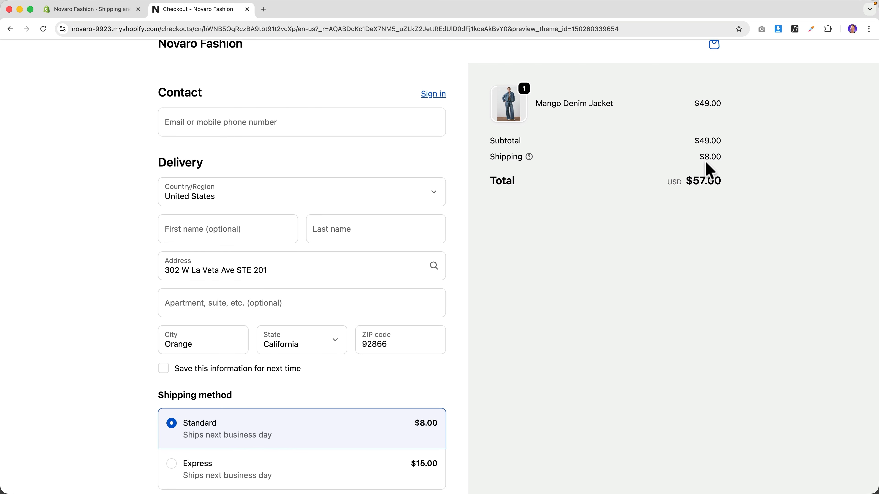
scroll(387, 155, "up", 1)
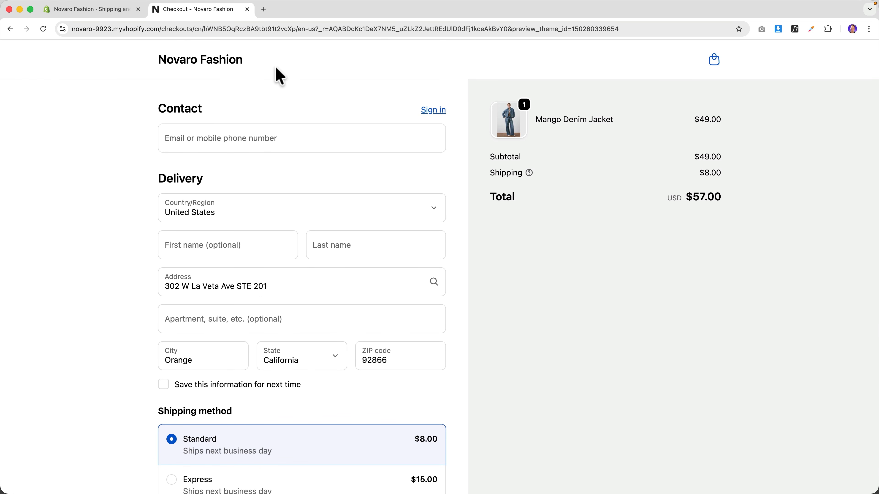
left_click(713, 63)
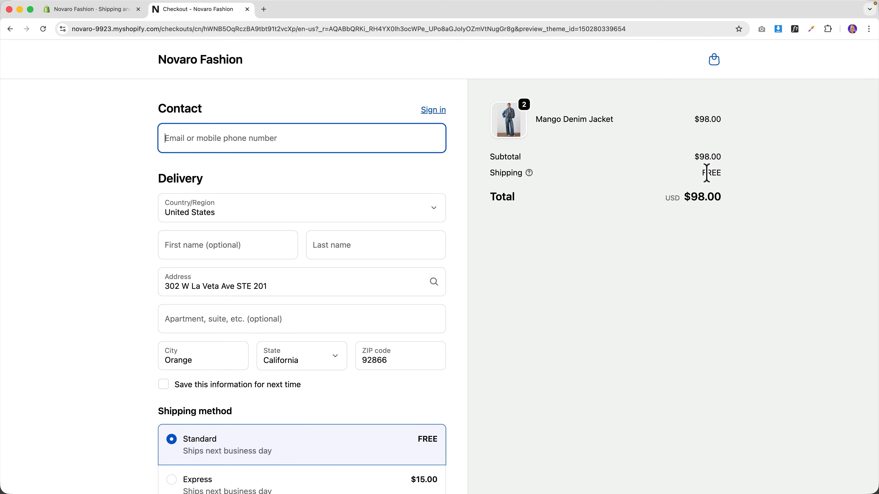
scroll(353, 279, "down", 3)
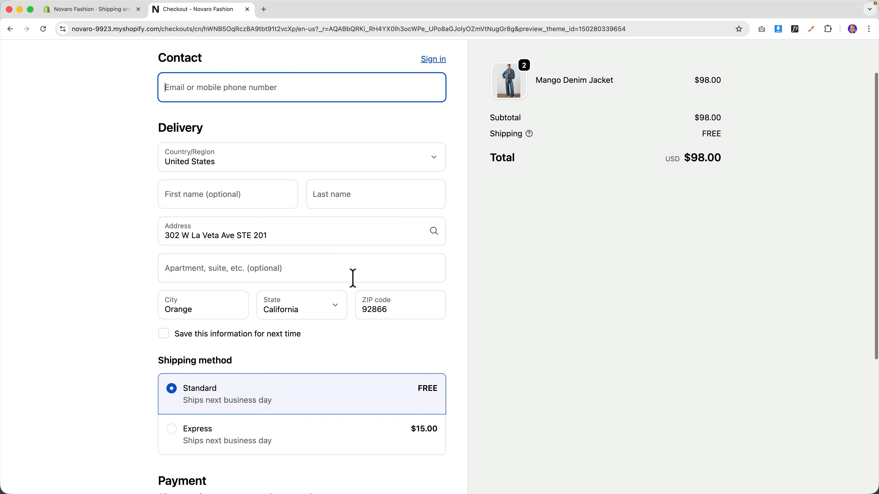
left_click(233, 431)
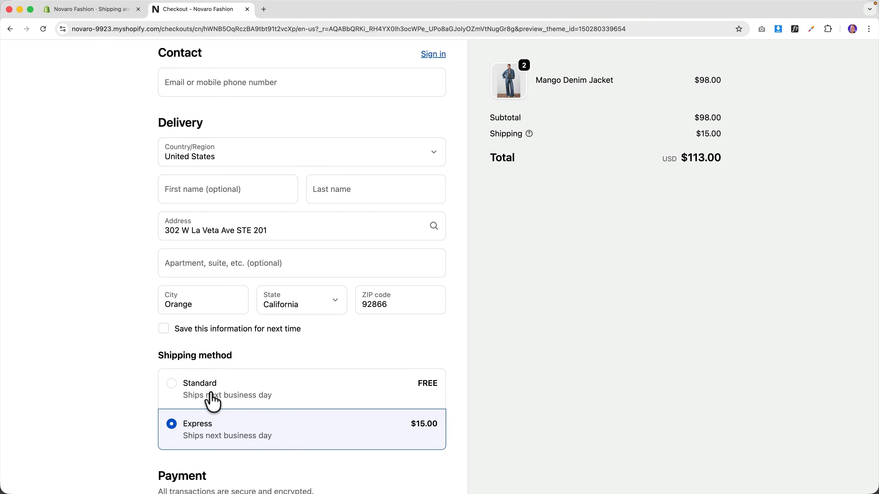
left_click(211, 402)
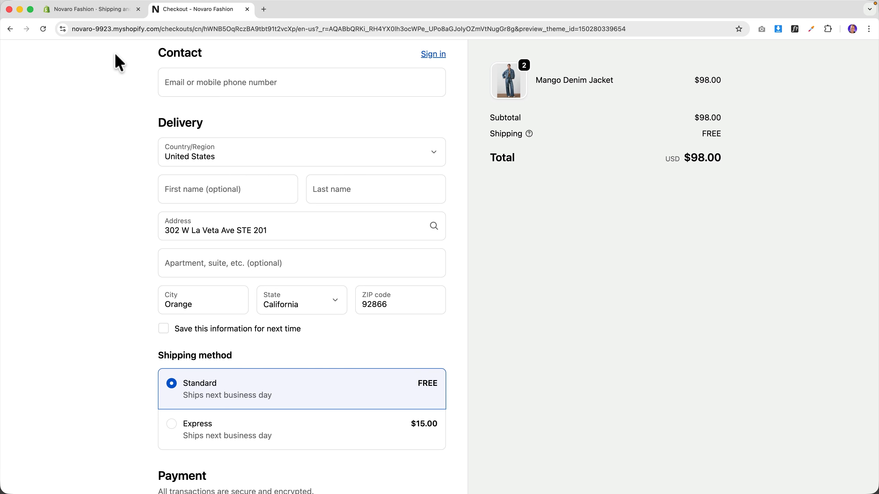
left_click(111, 17)
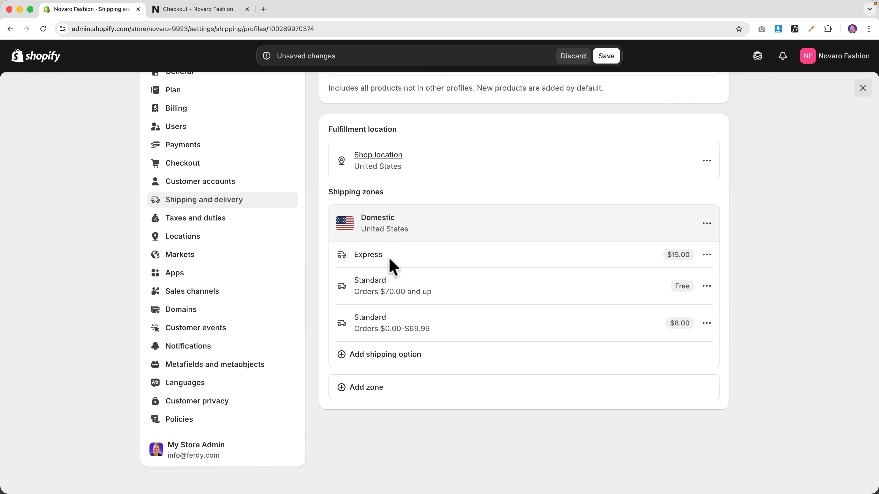
- Set the free Standard rate's transit time to 3 to 5 business days
left_click(706, 287)
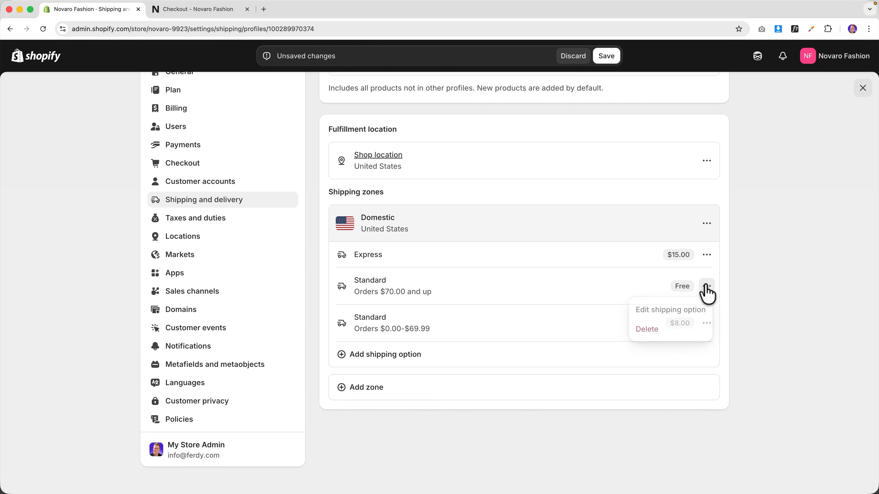
left_click(667, 309)
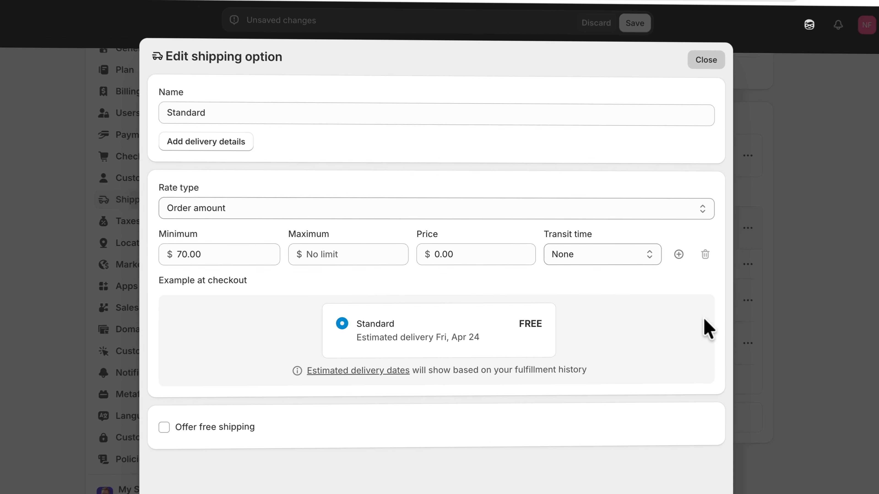
left_click(597, 258)
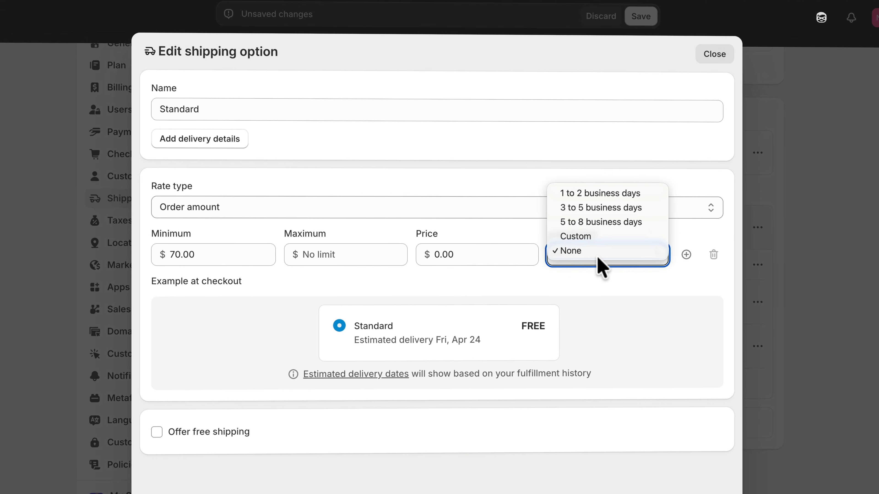
left_click(591, 208)
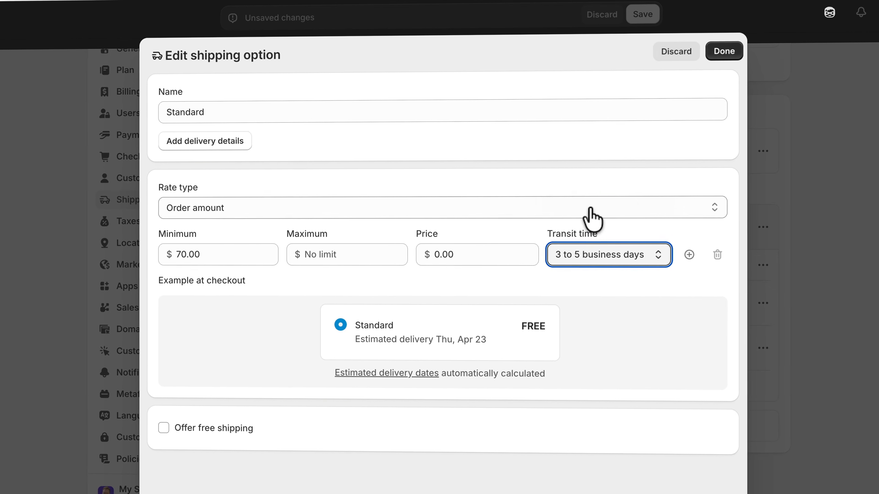
left_click(669, 87)
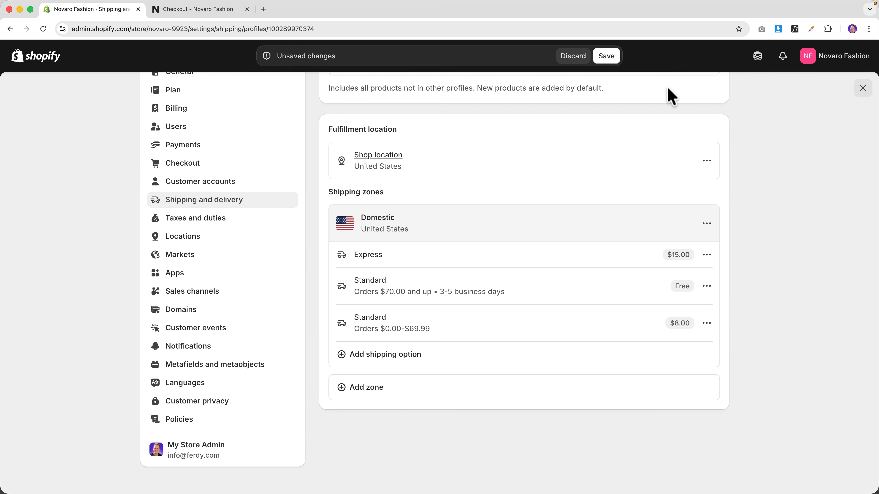
- Set the Express rate's transit time to 1 to 2 business days
left_click(706, 256)
left_click(683, 279)
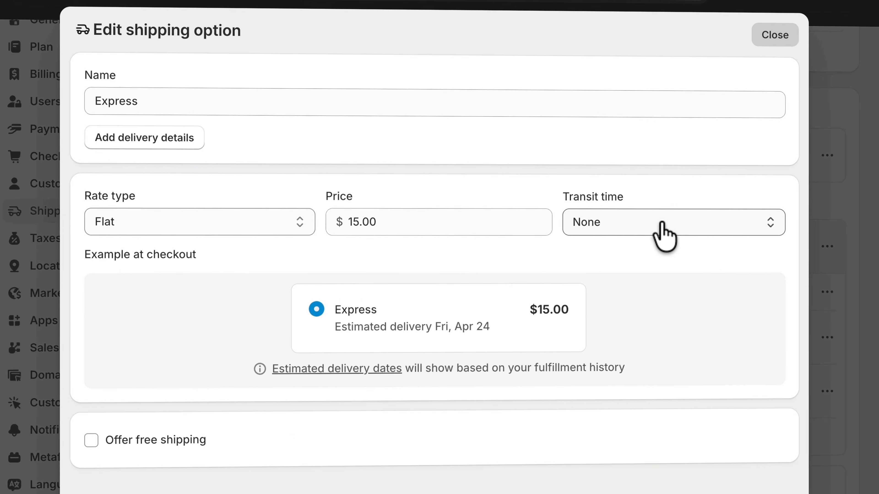
left_click(602, 221)
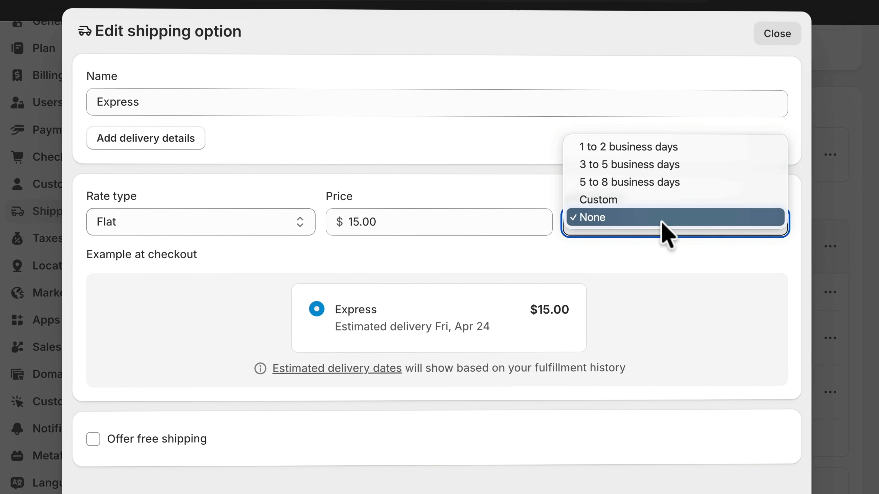
left_click(616, 146)
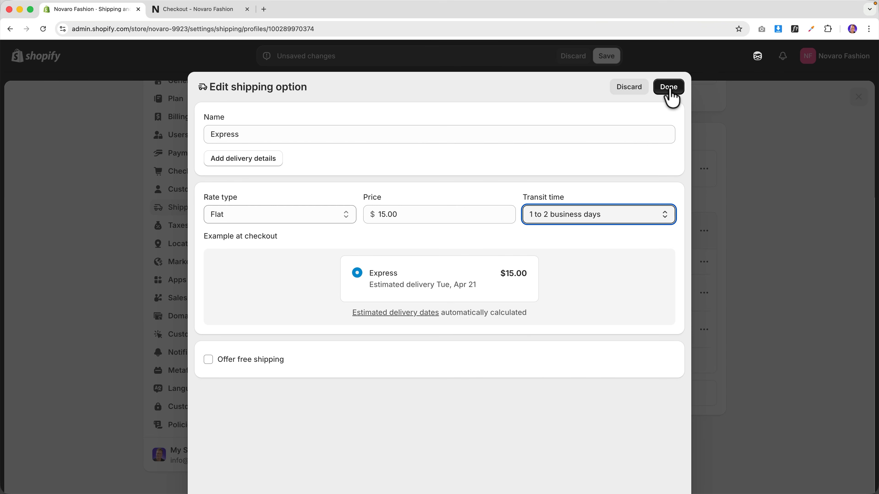
left_click(669, 91)
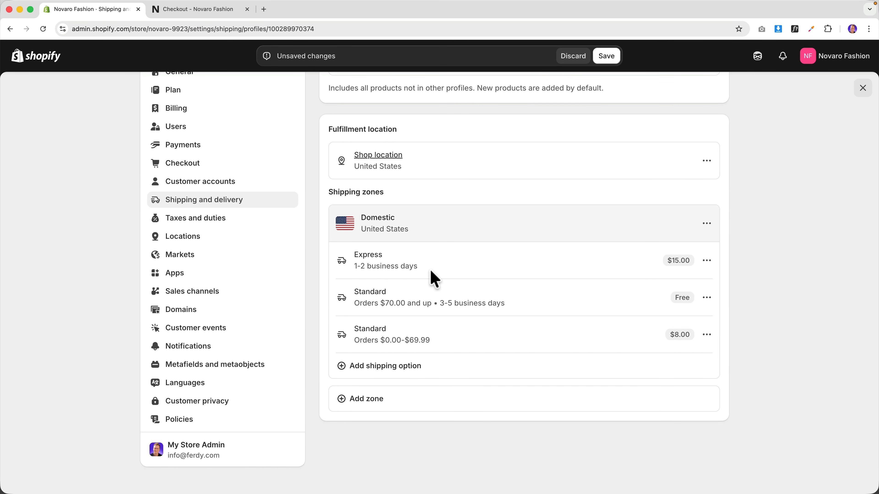
- Browse the rate types for a new shipping option, abandon it, and glance at checkout
left_click(383, 367)
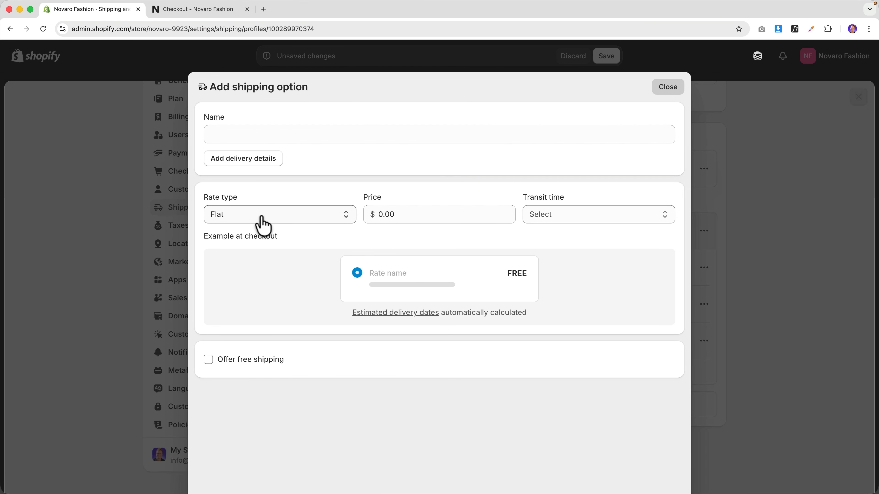
left_click(256, 216)
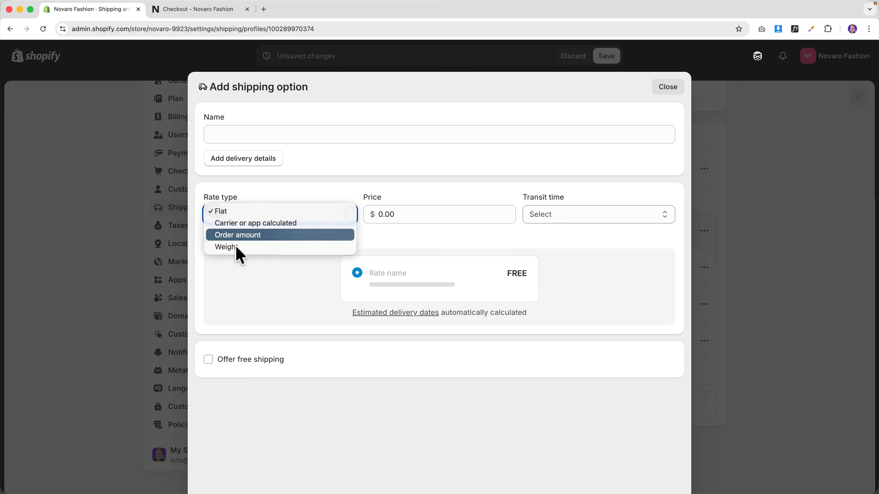
left_click(669, 87)
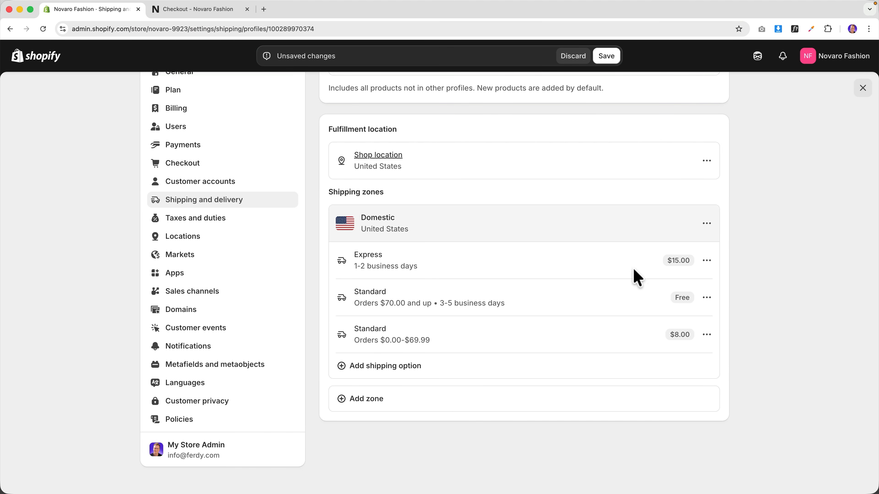
scroll(435, 268, "up", 2)
scroll(436, 270, "up", 3)
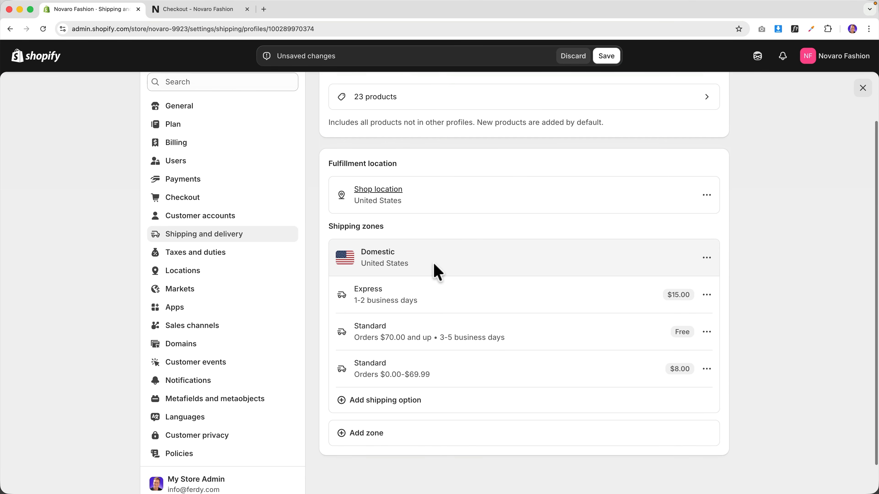
left_click(242, 9)
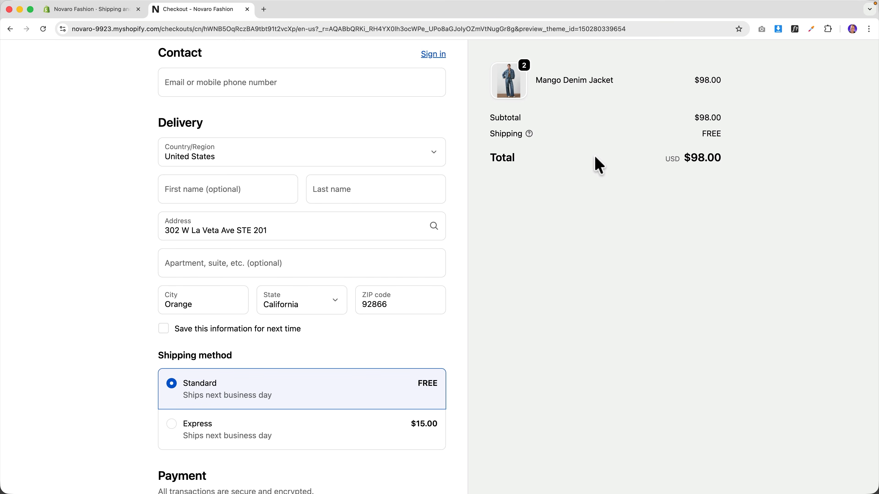
left_click(90, 9)
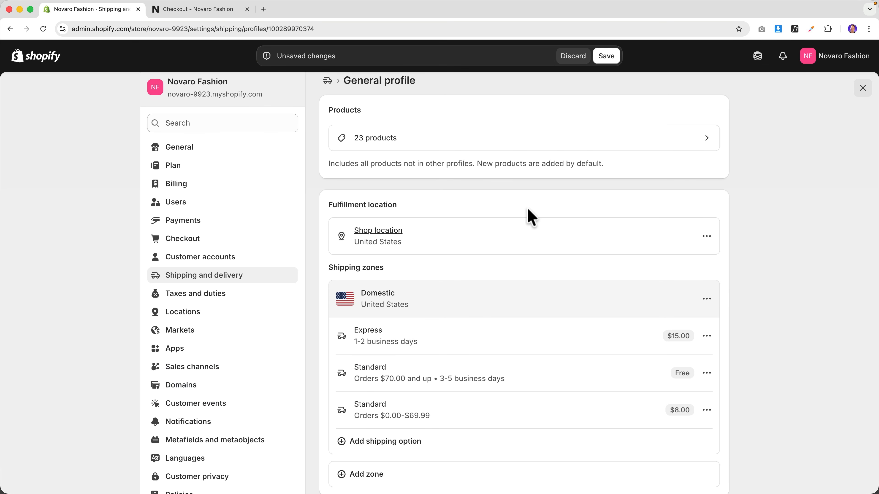
- Start creating a new shipping zone in the General shipping profile
scroll(518, 212, "down", 2)
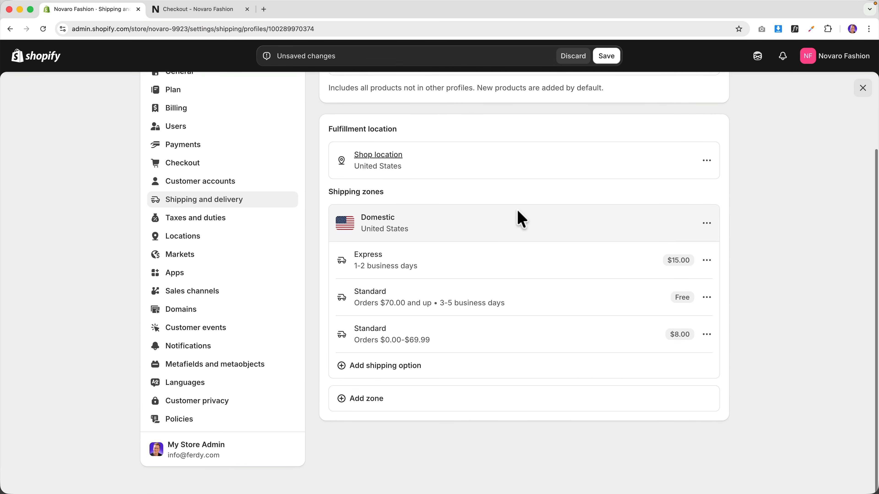
scroll(419, 397, "up", 3)
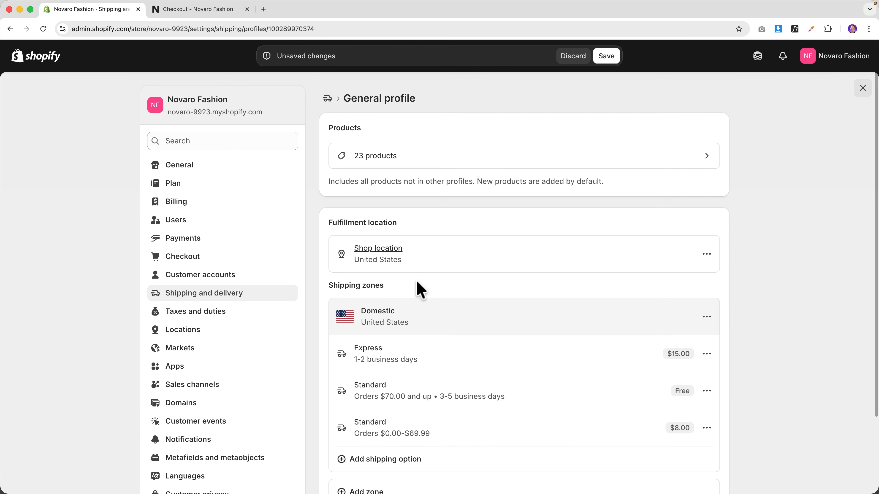
scroll(416, 281, "down", 3)
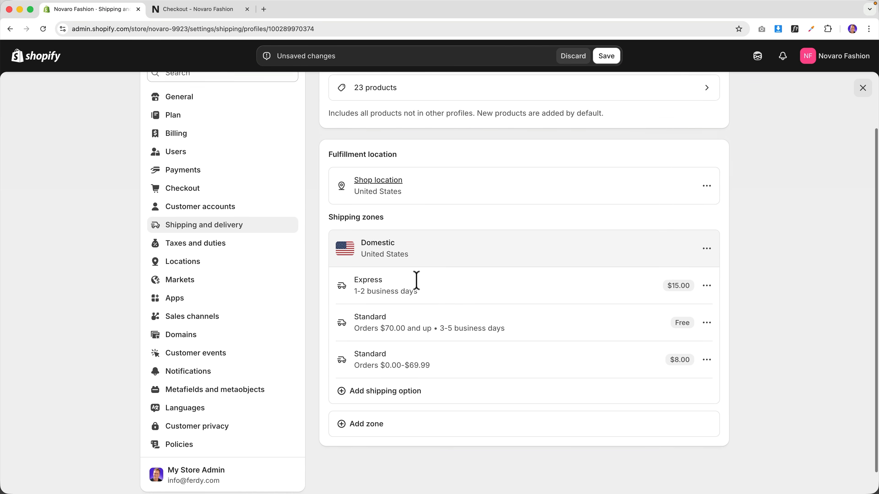
left_click(367, 401)
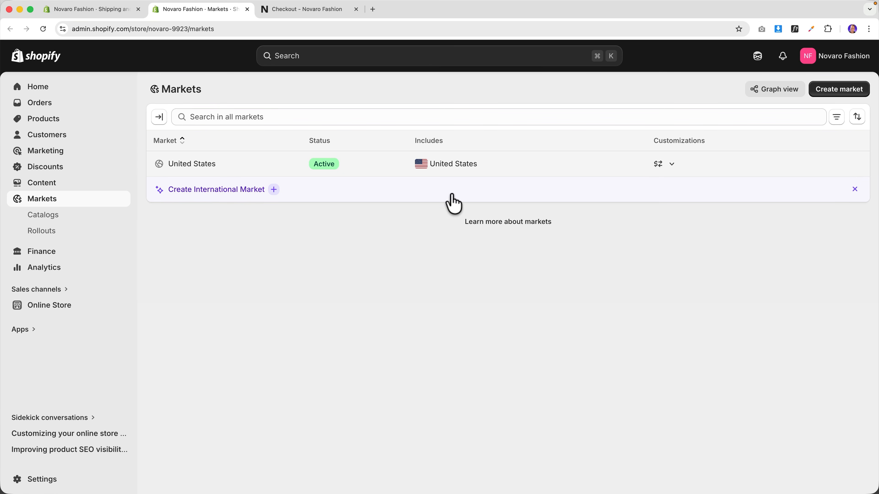
- Start an international market and restrict its regions to Canada only
left_click(223, 189)
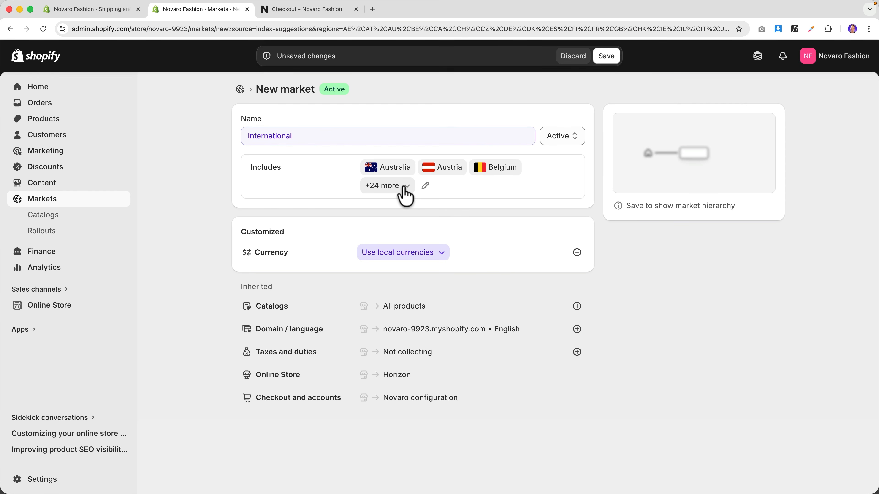
left_click(425, 186)
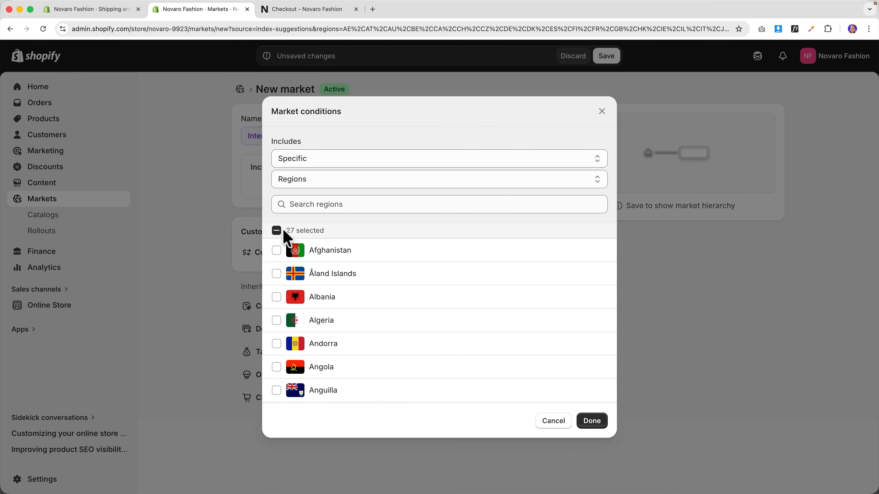
left_click(276, 230)
left_click(276, 231)
scroll(297, 280, "down", 5)
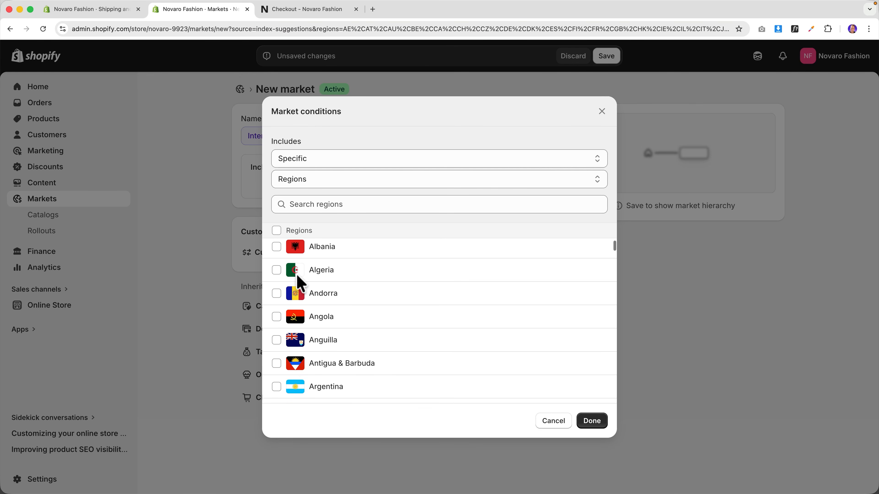
scroll(318, 264, "down", 10)
left_click(344, 204)
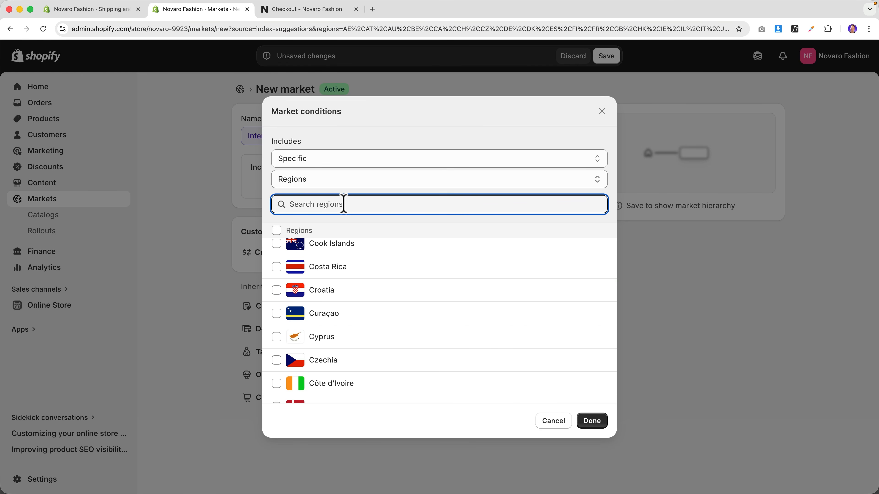
type("canada")
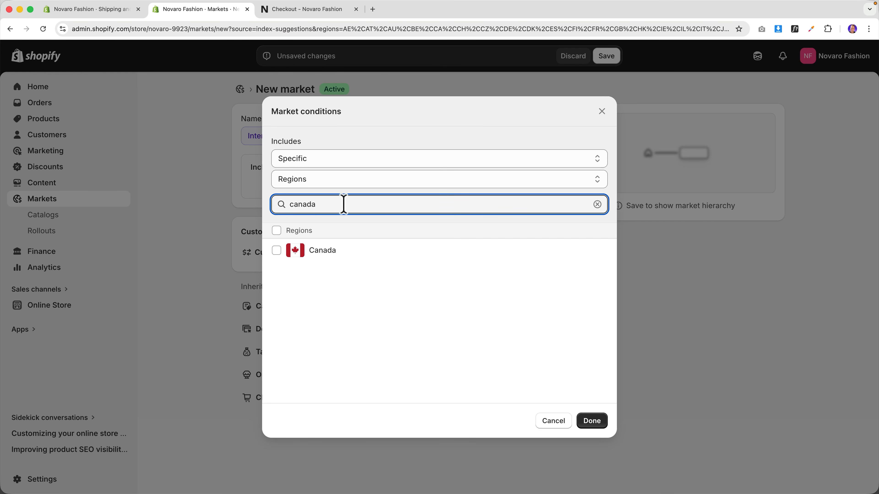
left_click(282, 254)
left_click(588, 420)
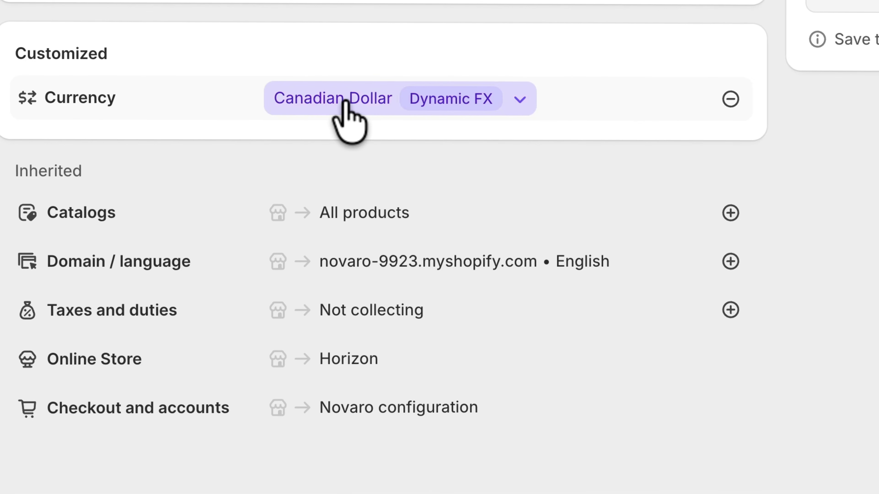
- Review the Canadian Dollar currency settings and save the Canada market
left_click(520, 99)
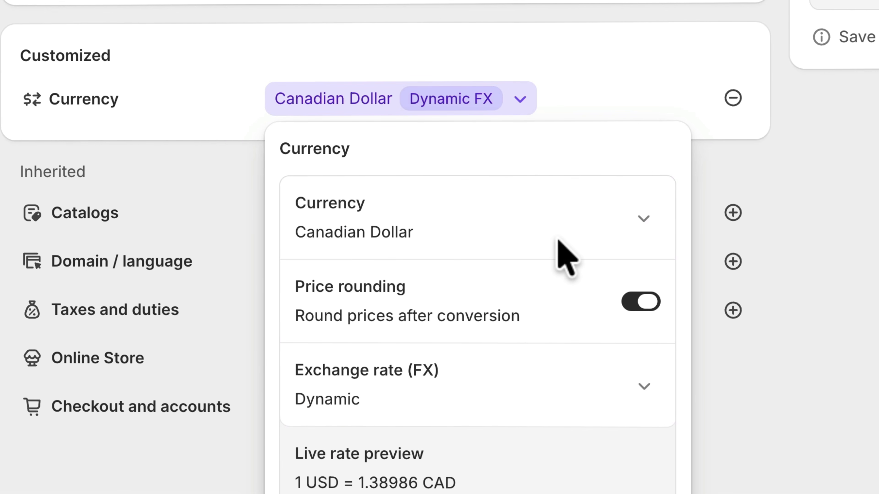
left_click(625, 99)
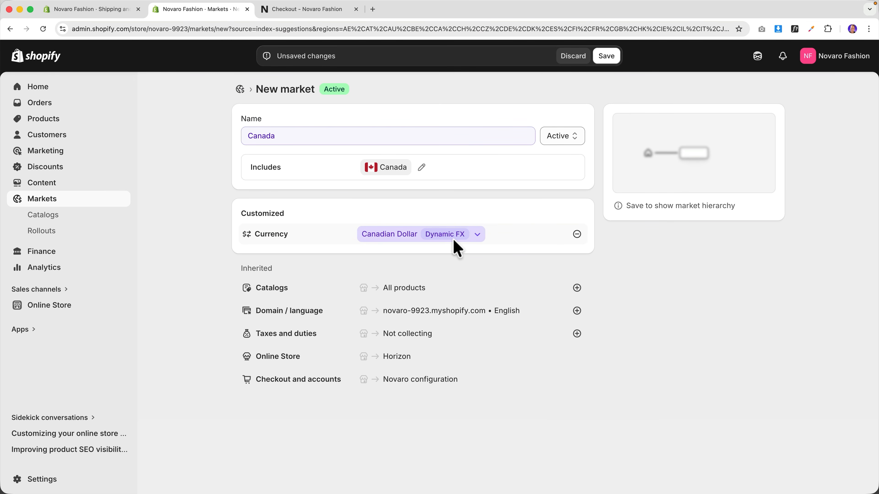
left_click(604, 57)
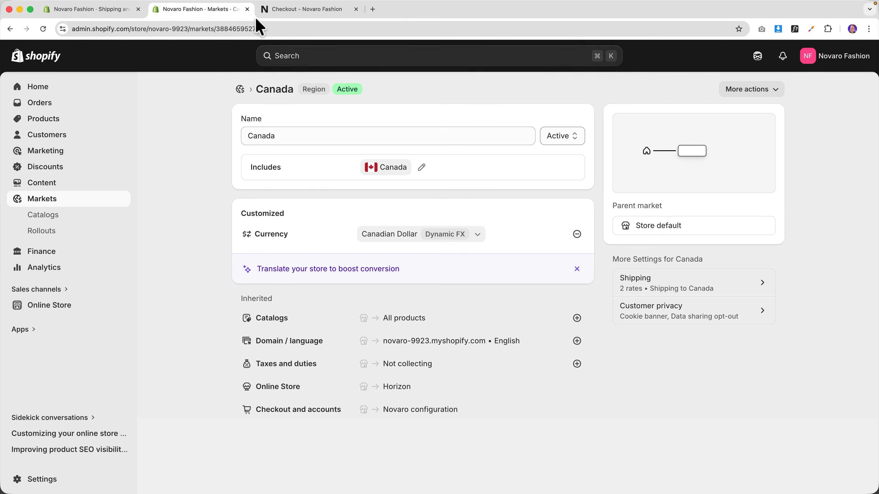
- Return from Markets, cancel the pending zone, and save the shipping profile
left_click(247, 9)
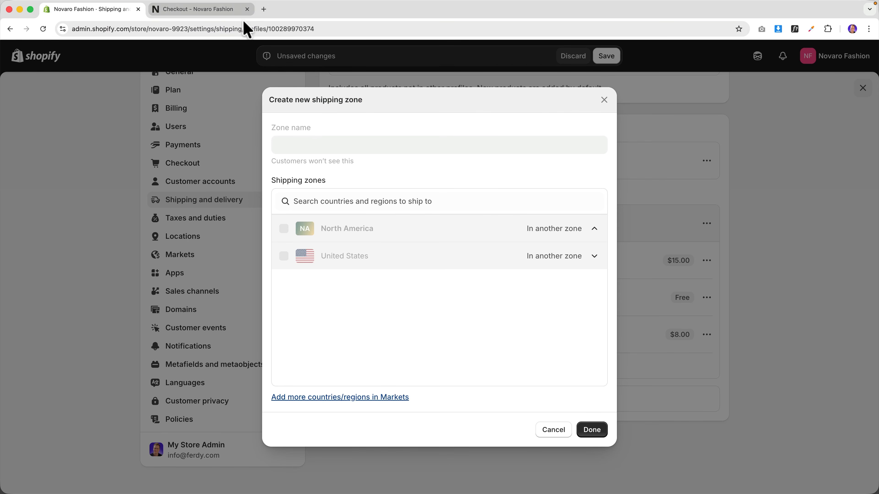
left_click(557, 431)
left_click(605, 57)
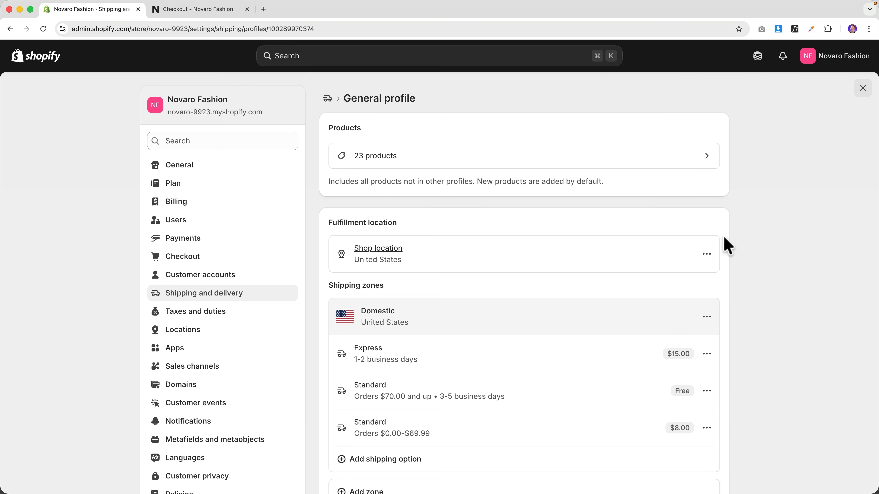
- Create a Canada shipping zone in the General profile, then glance at checkout
scroll(506, 235, "down", 3)
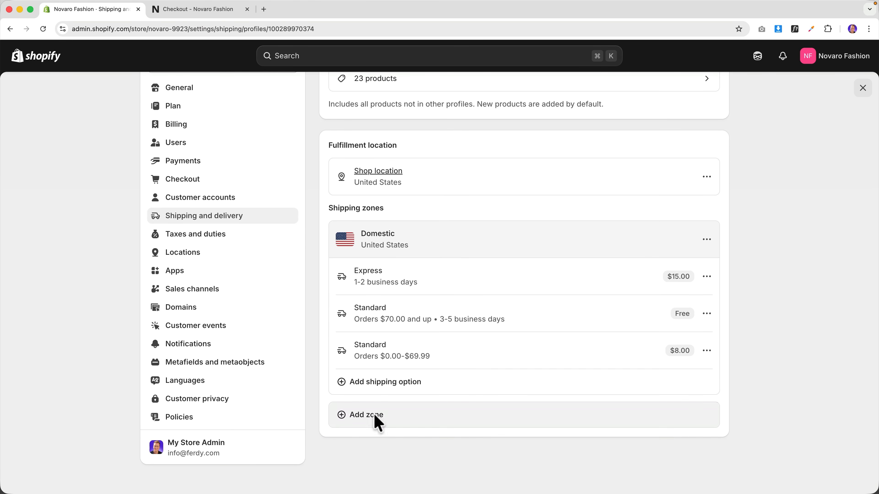
left_click(375, 415)
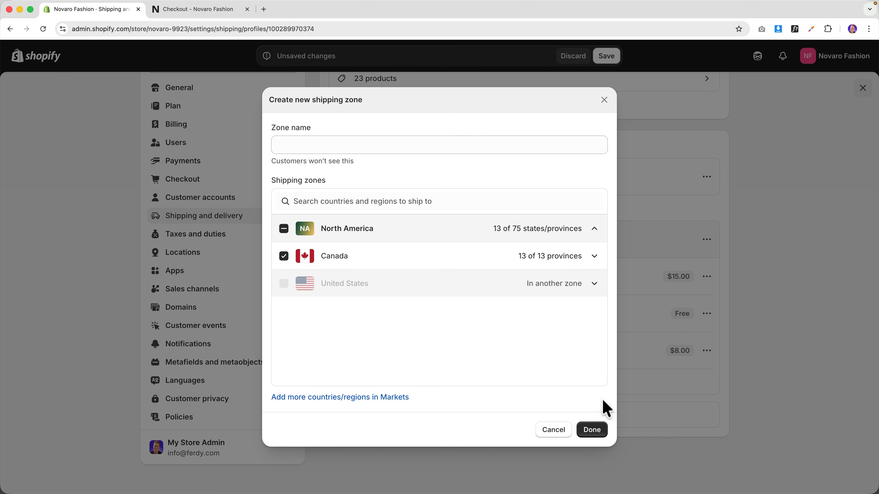
left_click(592, 431)
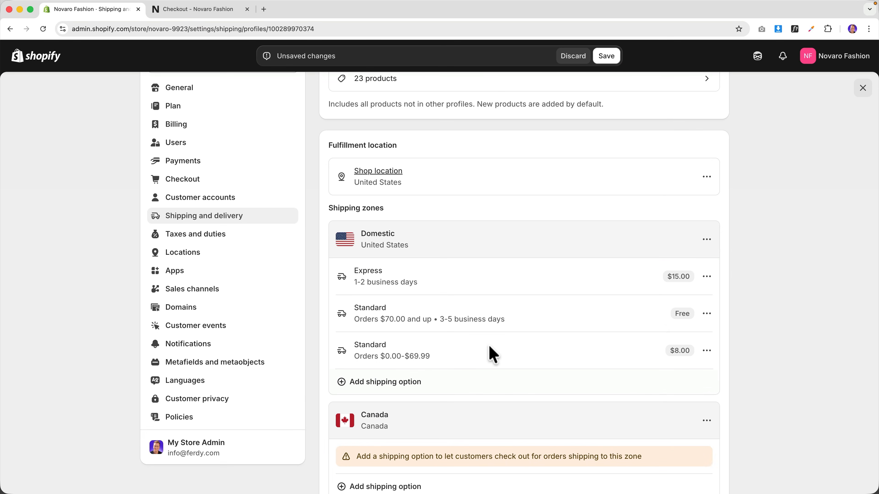
scroll(493, 353, "down", 3)
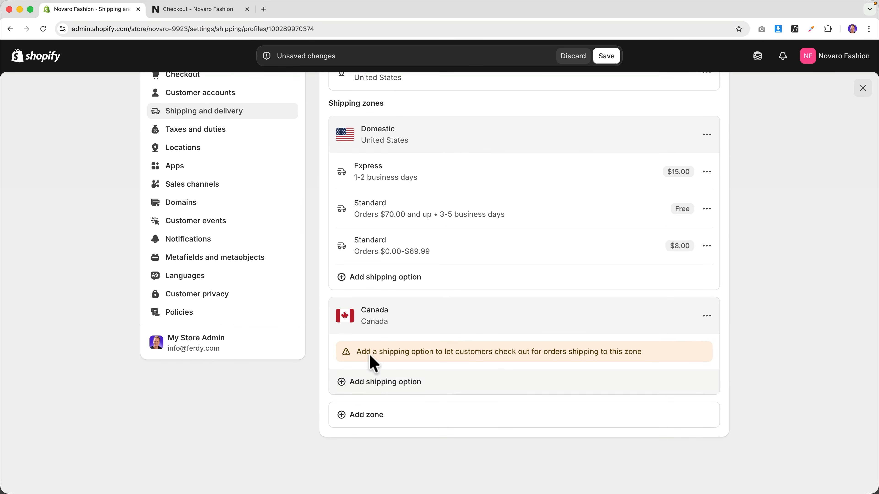
left_click(201, 12)
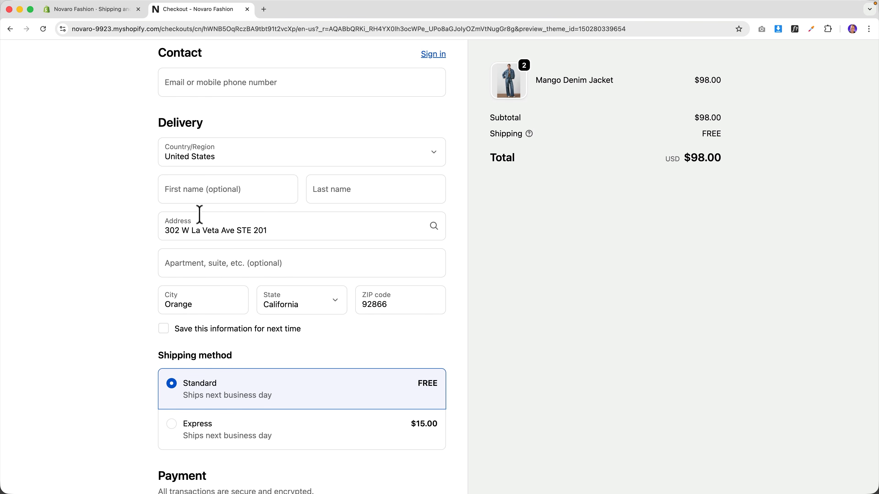
left_click(110, 9)
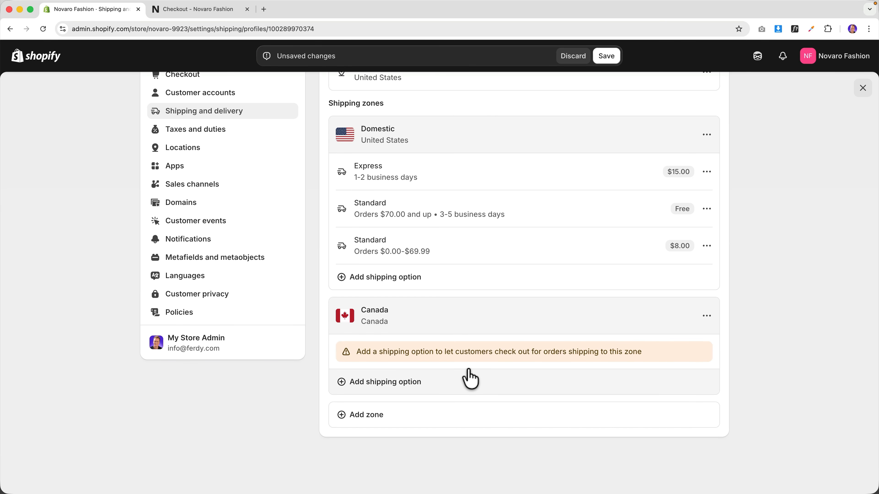
- Add a UPS rate to the Canada zone at $18.00 with 3 to 5 business days transit
left_click(382, 388)
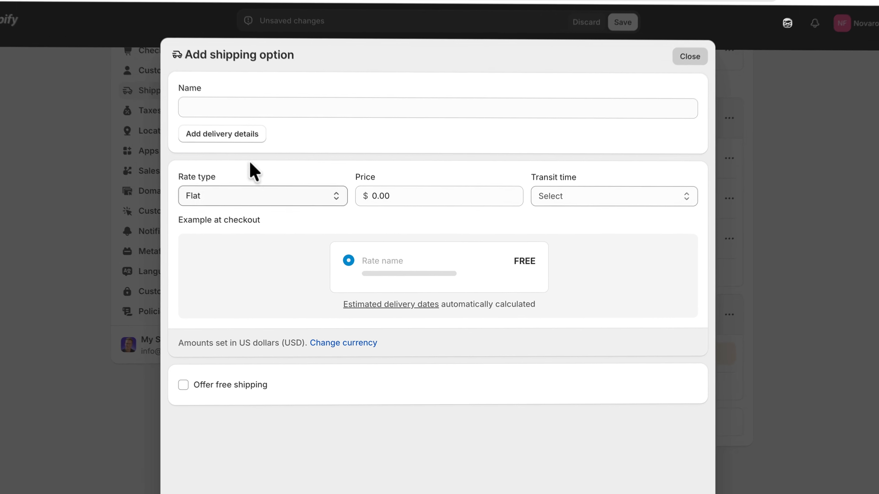
left_click(225, 70)
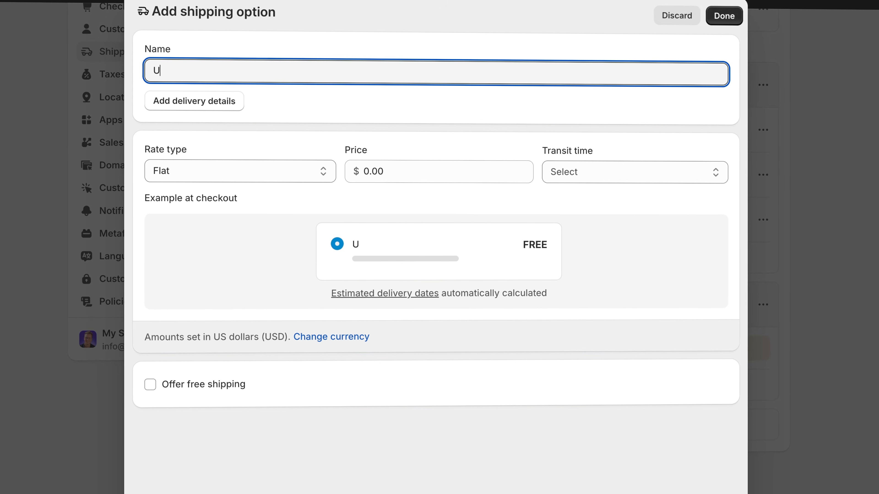
key("Tab")
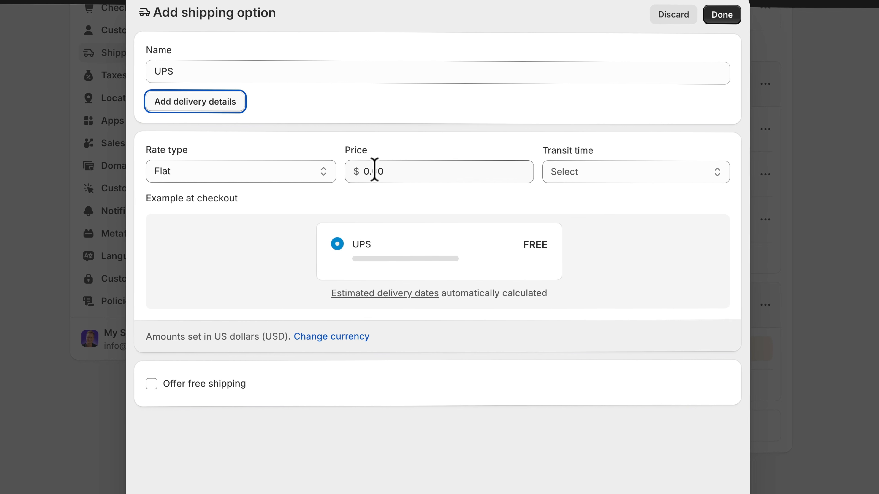
left_click(434, 172)
key("Tab")
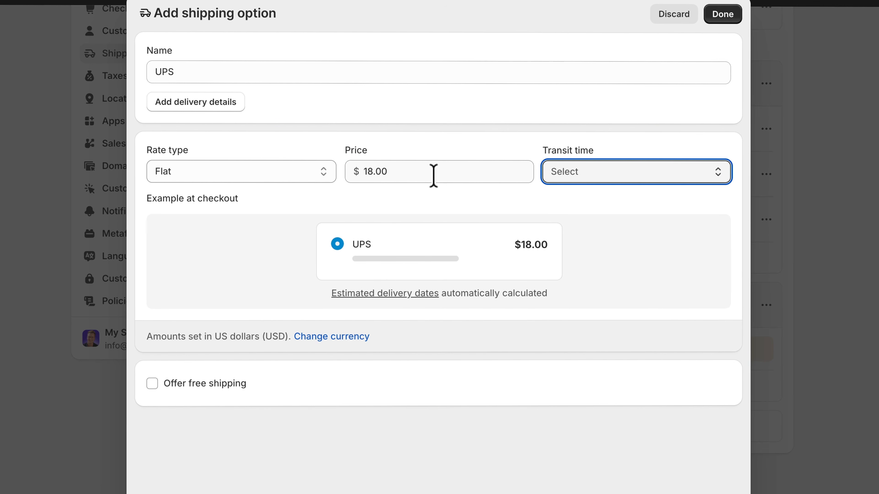
left_click(661, 181)
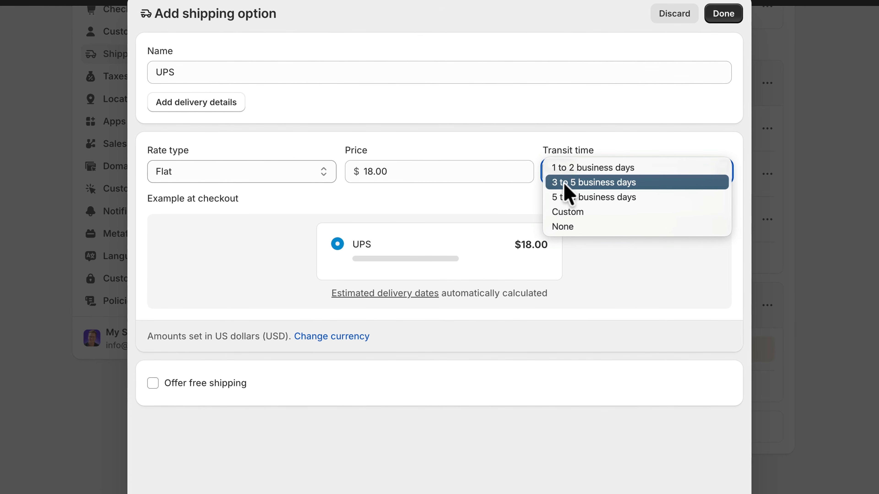
left_click(588, 183)
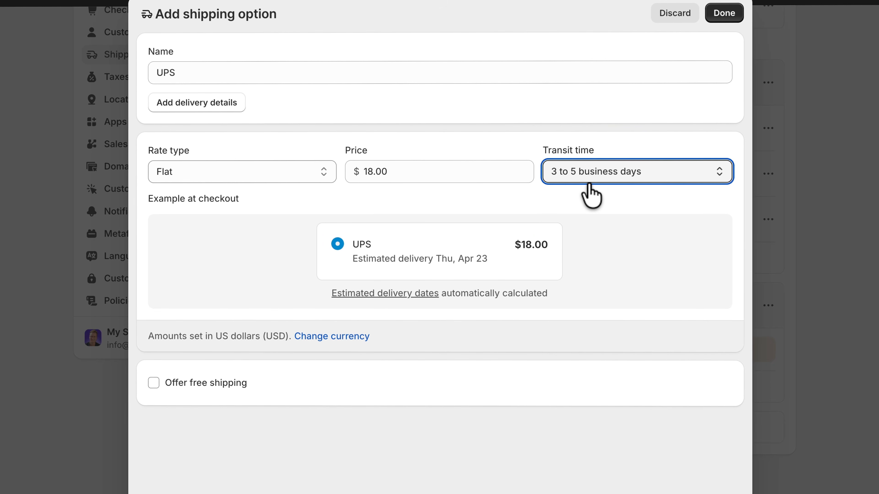
- Make the UPS rate free for orders of $199.99 and up
left_click(192, 383)
left_click(200, 433)
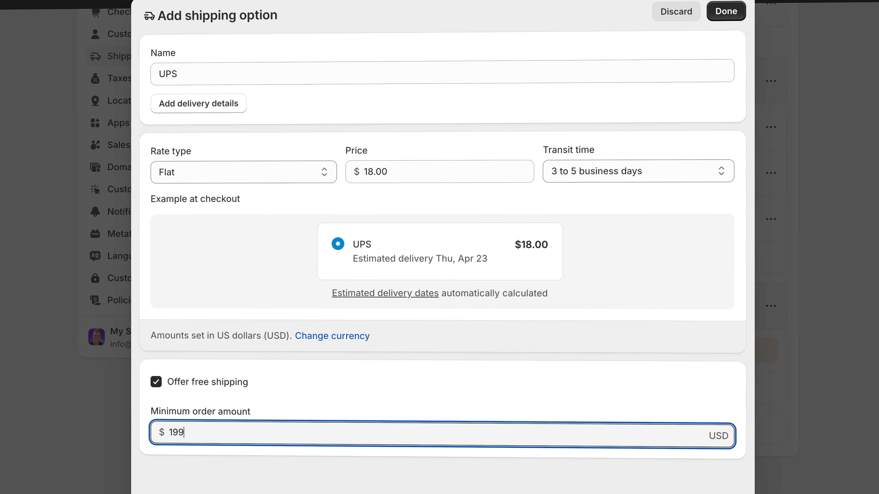
type("199.99")
key("Tab")
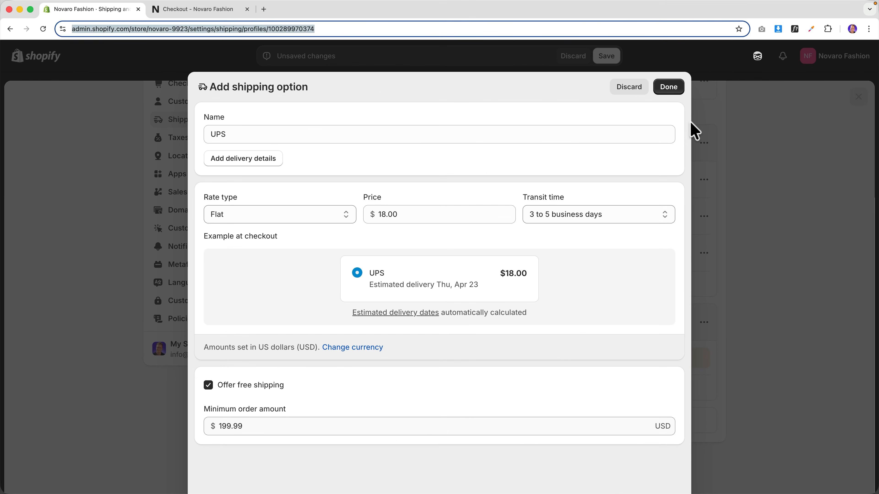
left_click(668, 88)
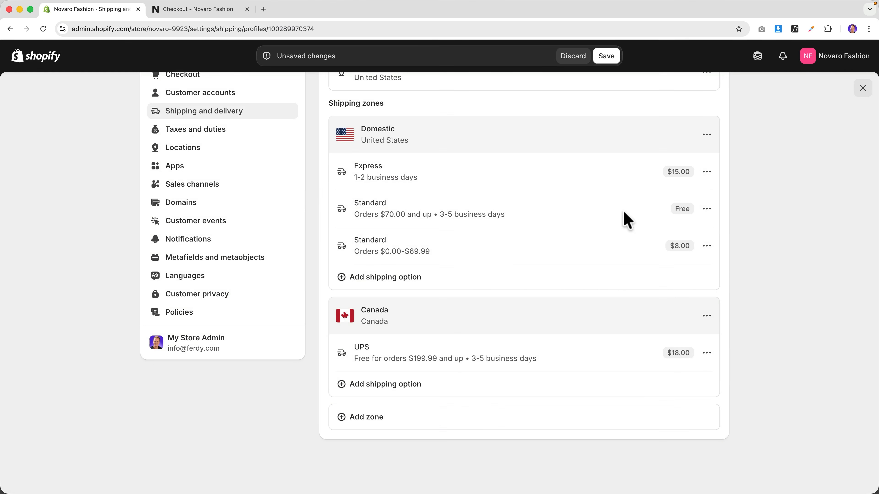
- Save the shipping profile and switch checkout delivery to Canada, showing $26.00 CAD shipping
left_click(611, 59)
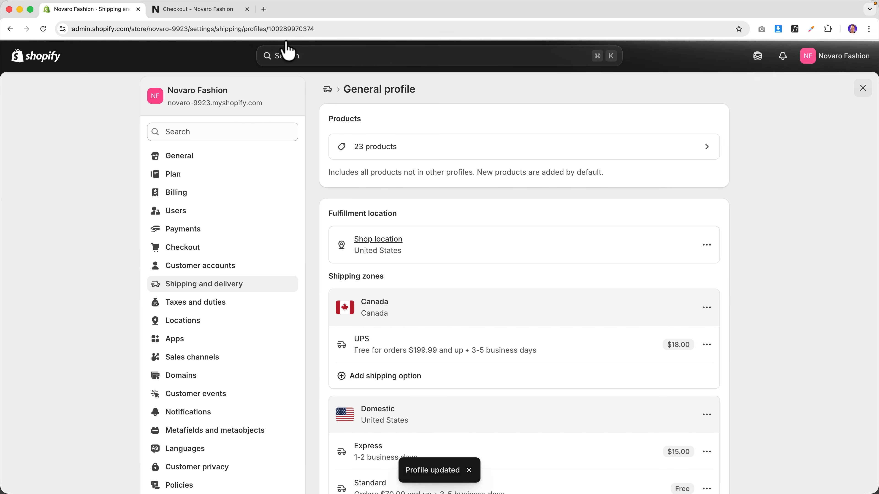
left_click(212, 14)
left_click(252, 158)
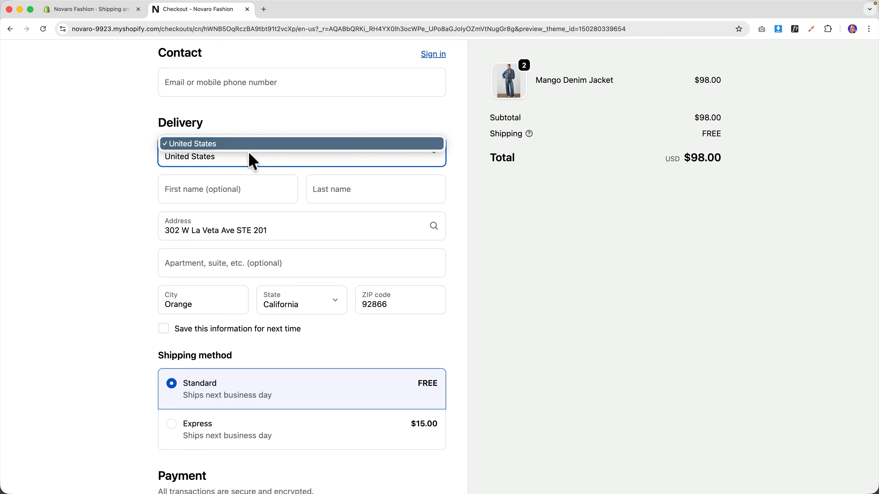
left_click(258, 117)
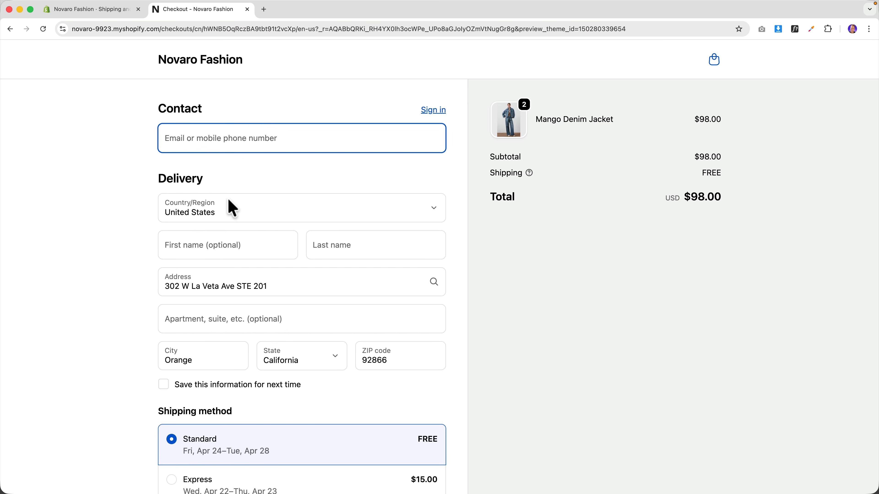
left_click(233, 207)
left_click(206, 188)
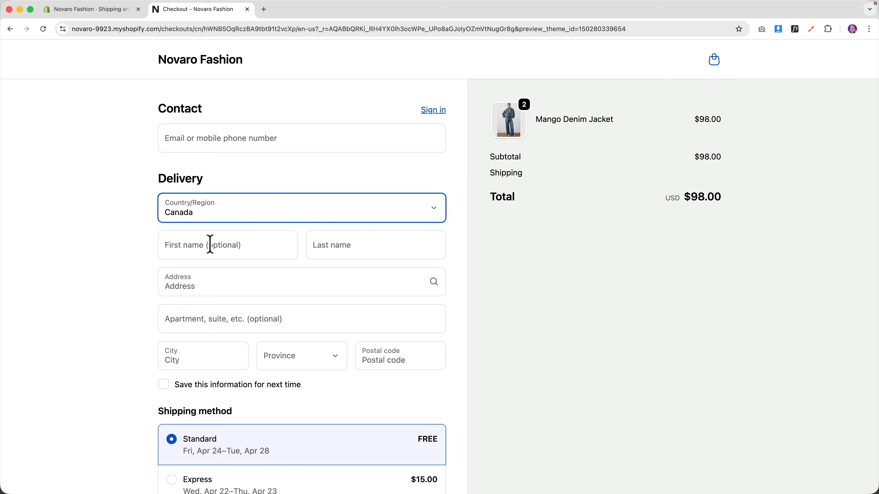
left_click(225, 283)
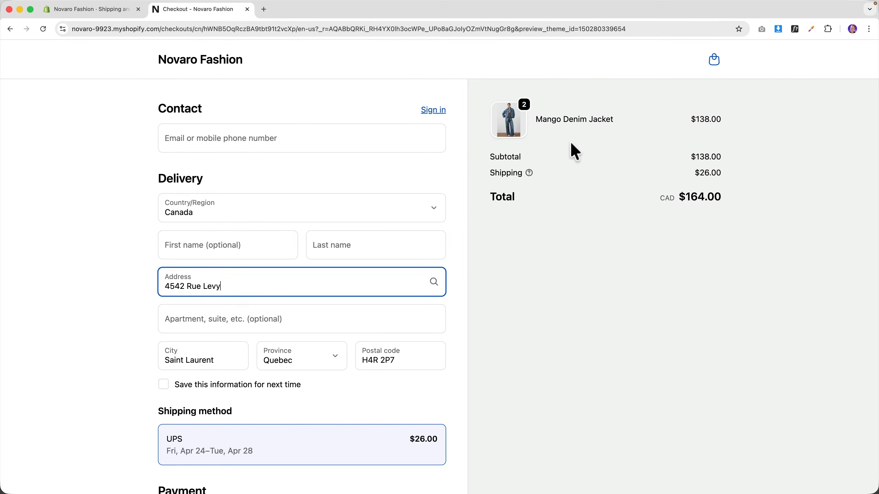
key("ctrl+shift+Tab")
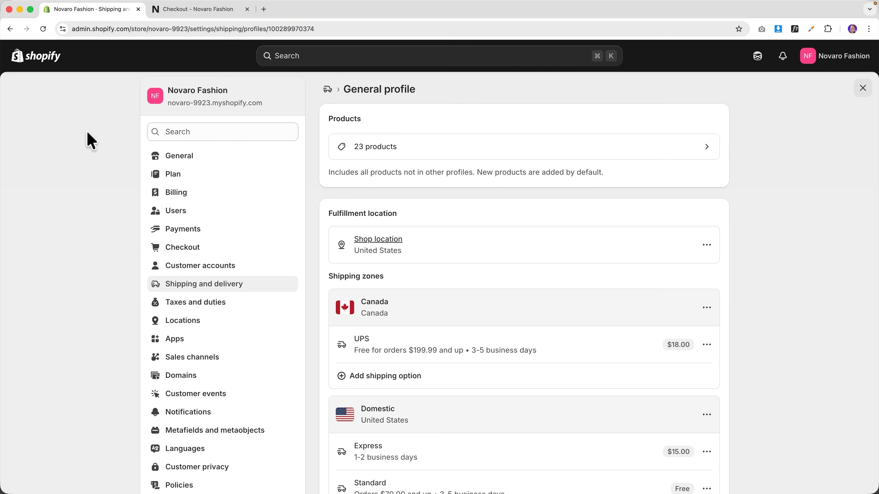
- Open the Canada market and review its Canadian Dollar currency settings
left_click(52, 60)
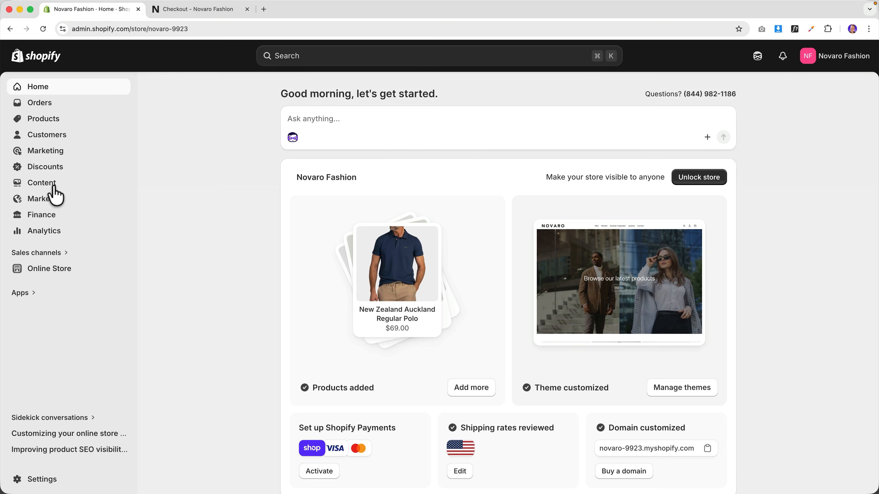
left_click(52, 203)
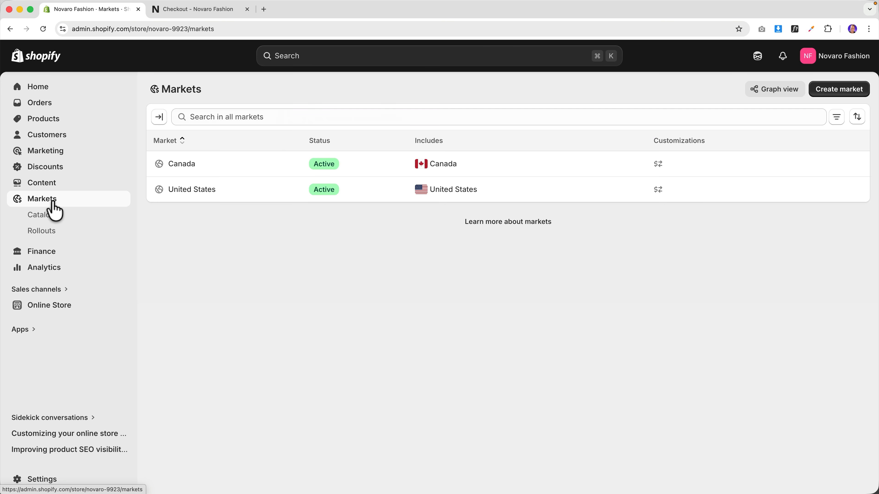
left_click(186, 167)
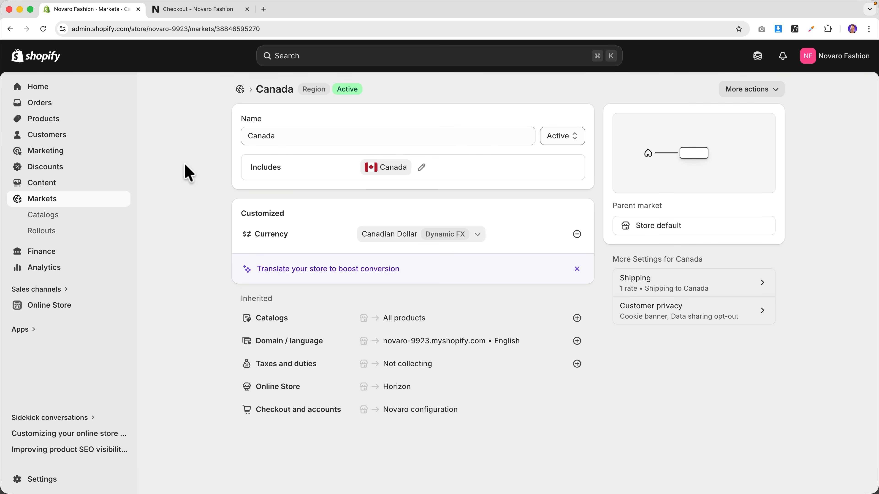
left_click(478, 234)
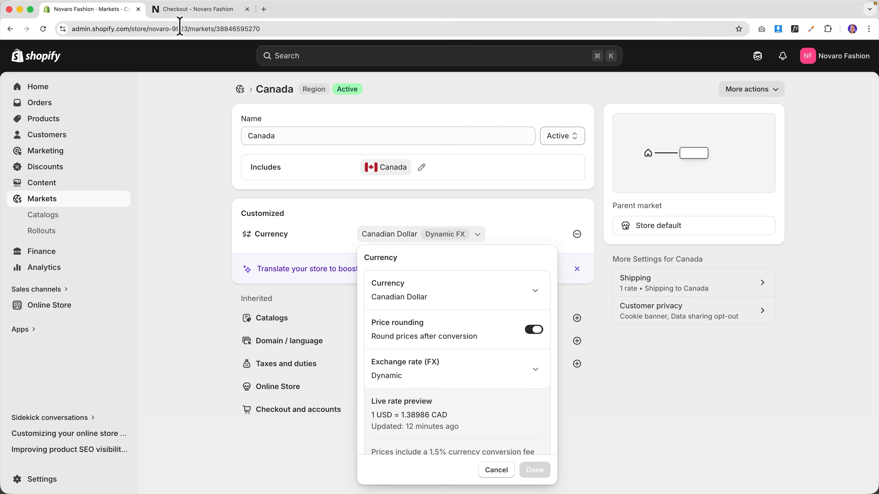
- Preview a $276.00 CAD checkout to Rue Levy, Saint Laurent with 4 jackets, confirming free UPS
left_click(189, 9)
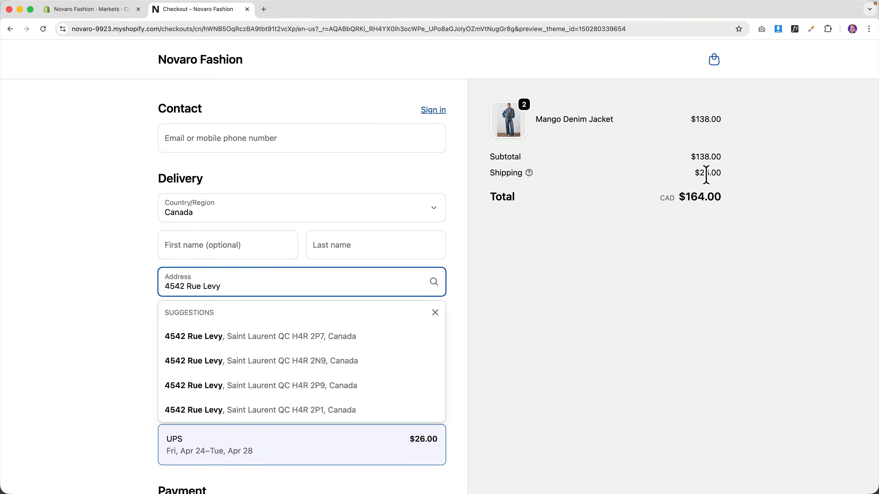
left_click(556, 250)
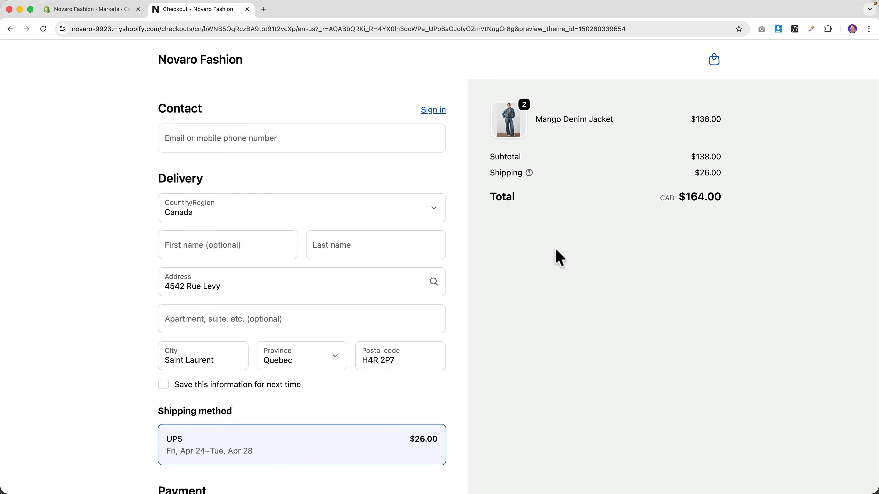
left_click(715, 62)
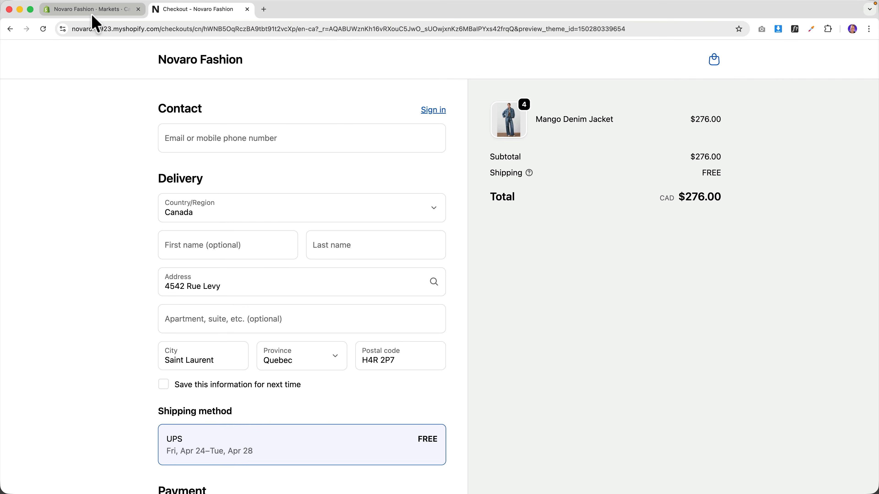
left_click(90, 9)
left_click(506, 219)
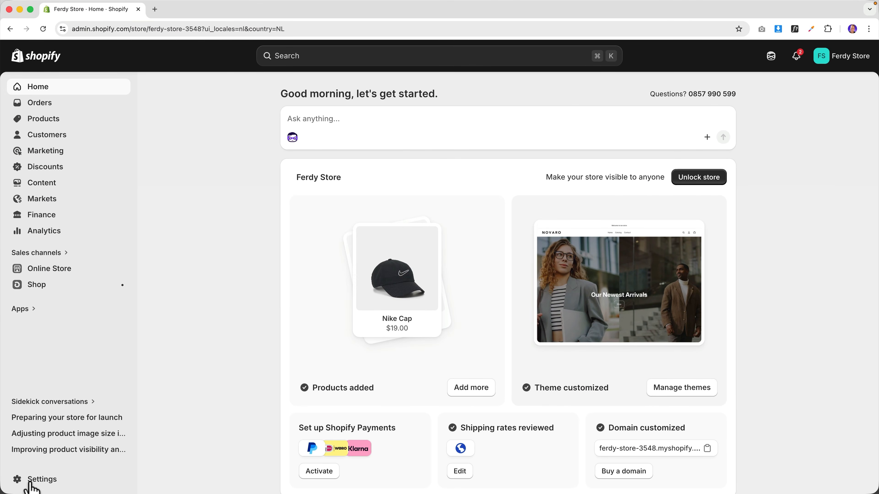
- Open Settings > Taxes and duties and scroll through the store's tax settings
left_click(30, 481)
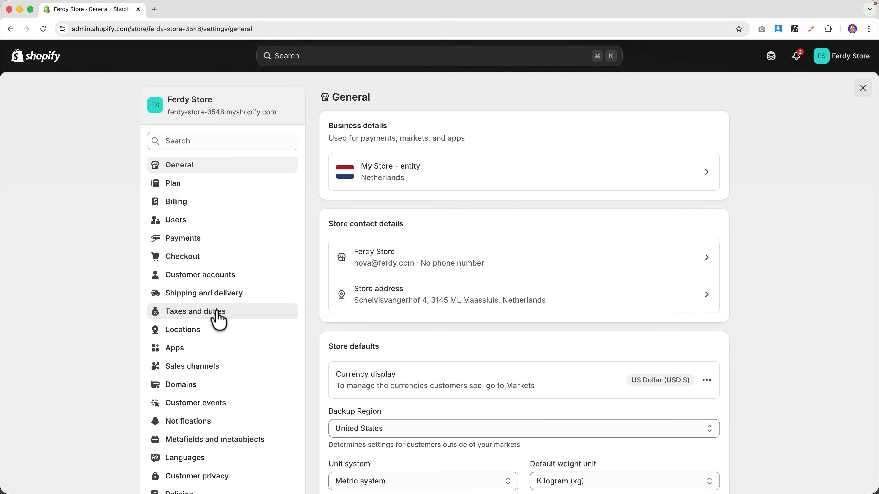
left_click(217, 314)
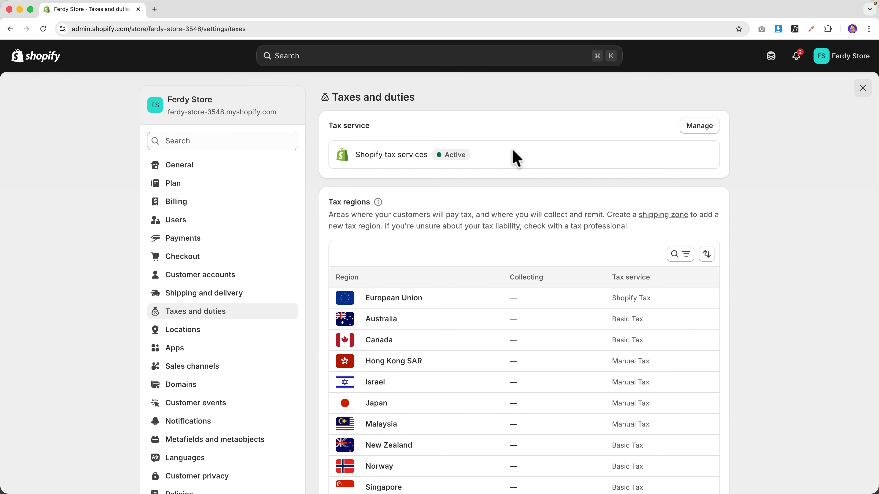
scroll(512, 150, "down", 13)
scroll(512, 160, "down", 6)
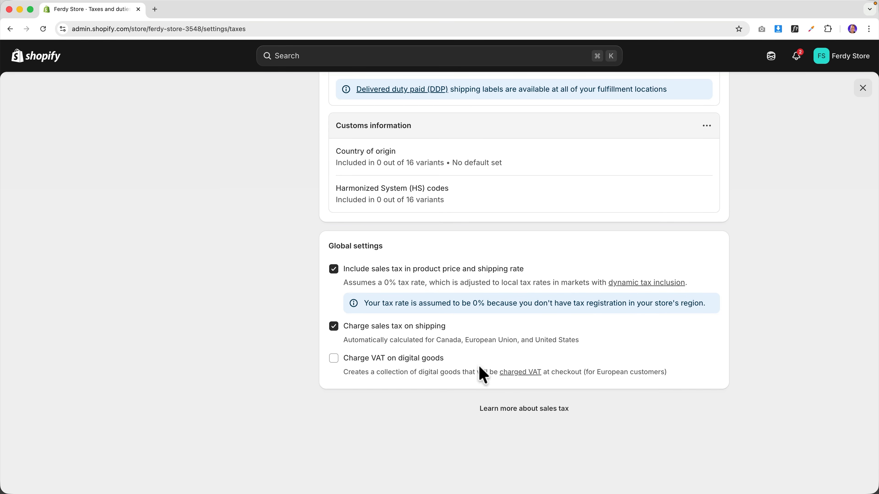
scroll(482, 374, "up", 15)
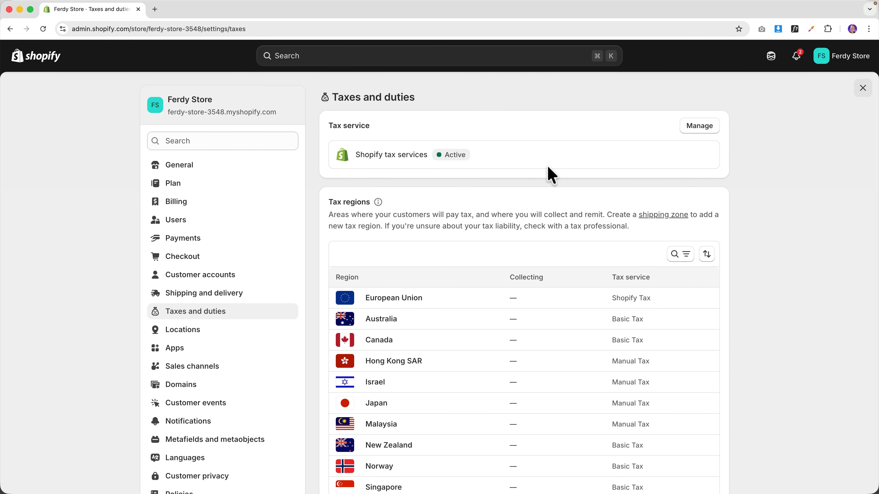
scroll(428, 190, "down", 15)
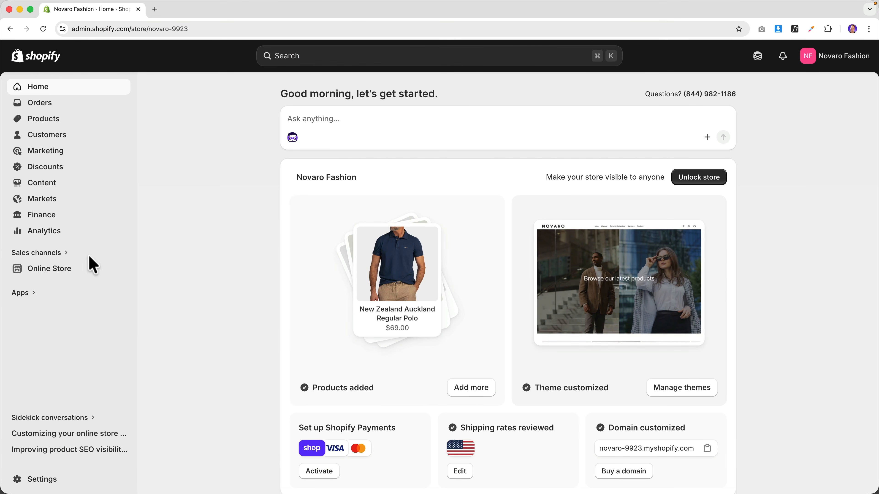
- Preview the live Novaro Fashion storefront, then open Settings > Domains listing novaro-9923.myshopify.com
left_click(64, 270)
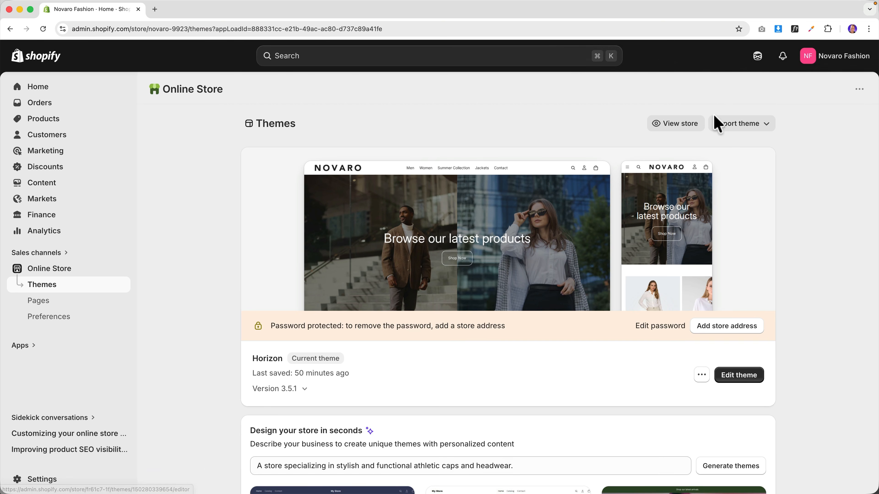
left_click(689, 126)
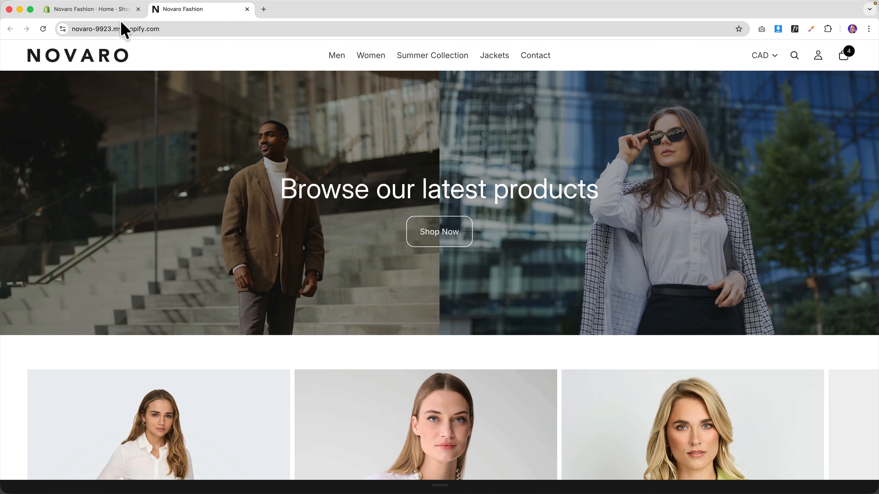
left_click(114, 13)
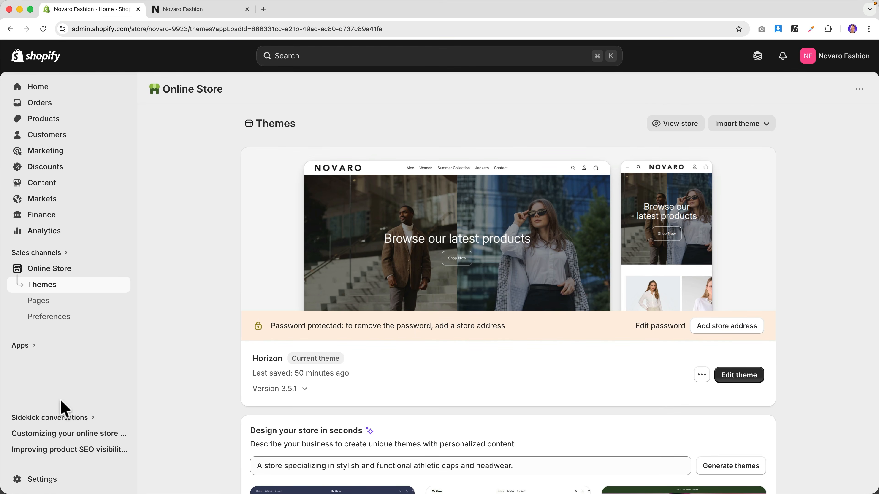
left_click(50, 484)
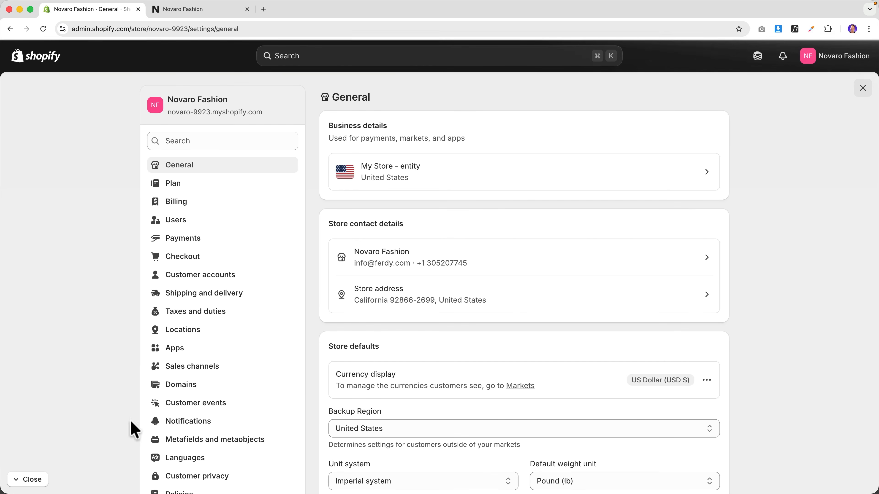
left_click(191, 387)
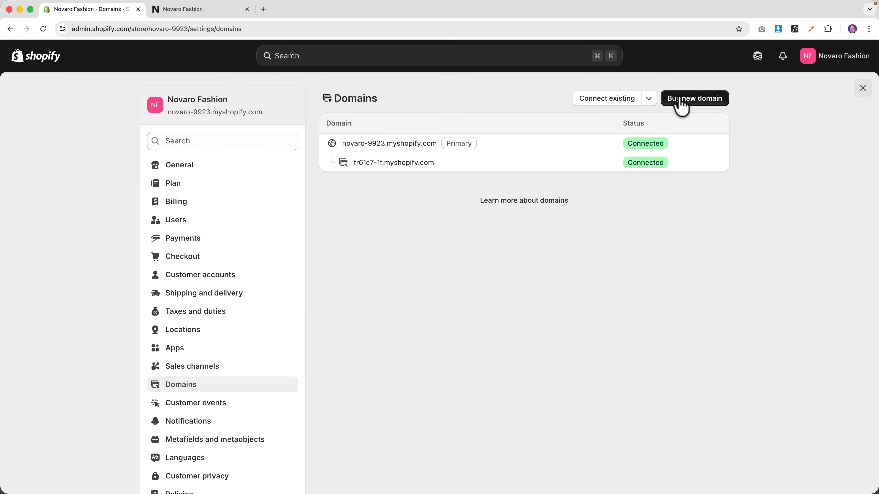
- Start buying a new domain and check the unavailable novarofashion.com in a separate tab
left_click(695, 99)
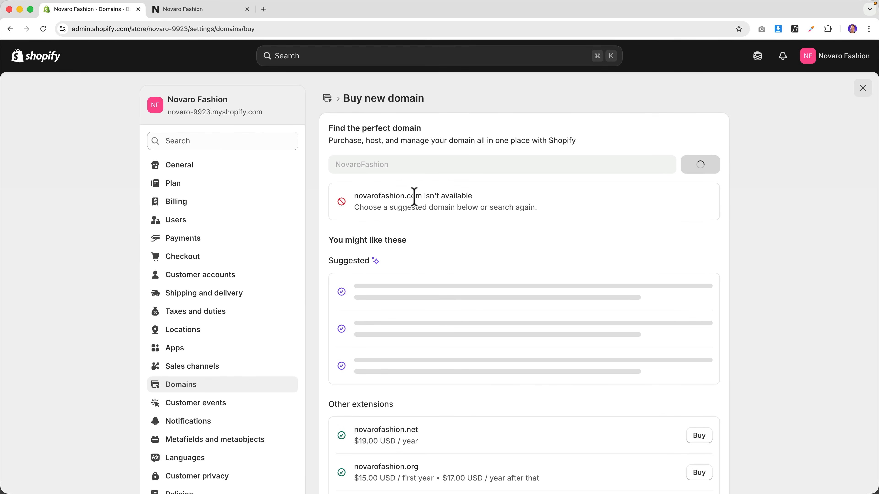
left_click_drag(421, 197, 353, 197)
key("super+c")
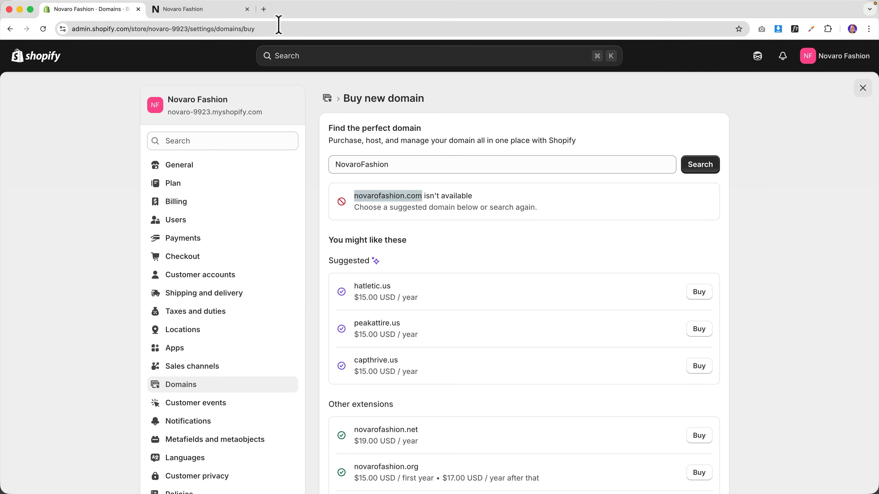
left_click(264, 9)
key("super+v")
key("Return")
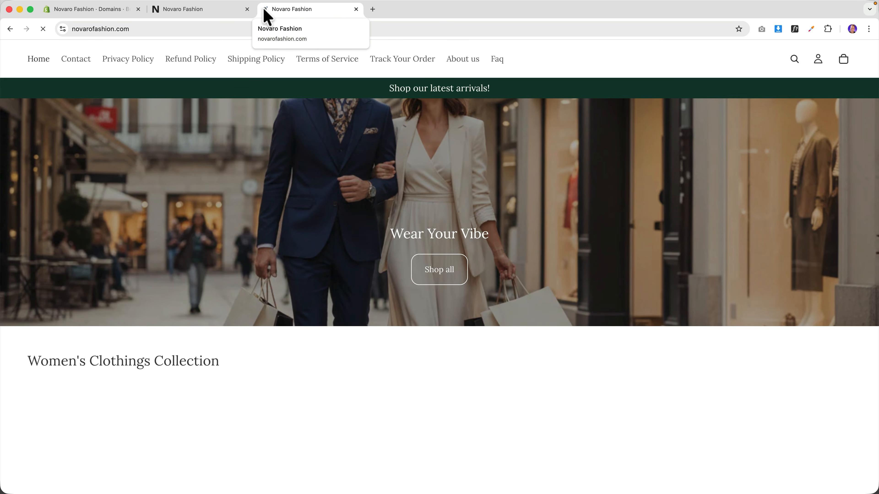
left_click(356, 9)
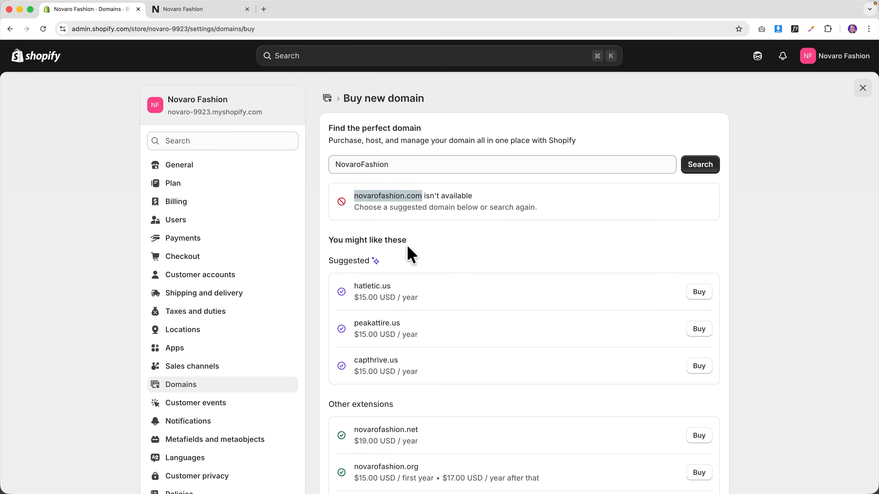
- Search NovaroUSA and buy novarousa.com at $16.00 USD/year, filling in the registrant contact details
left_click(391, 165)
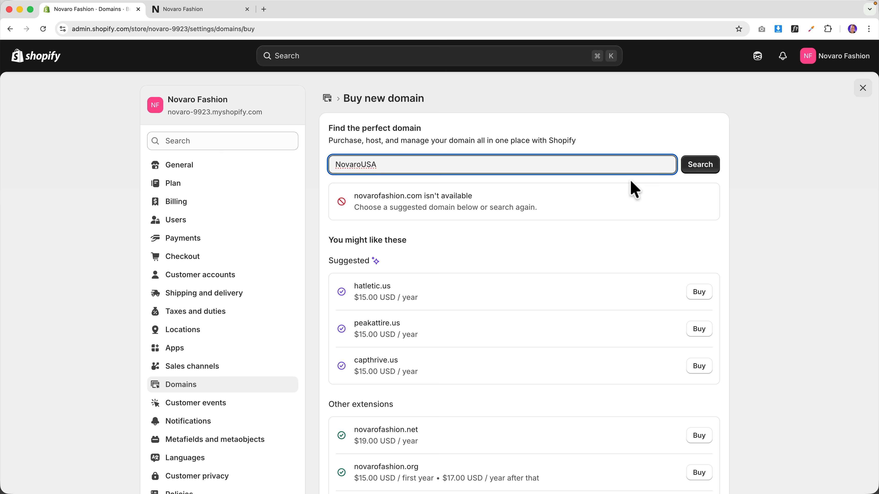
left_click(703, 165)
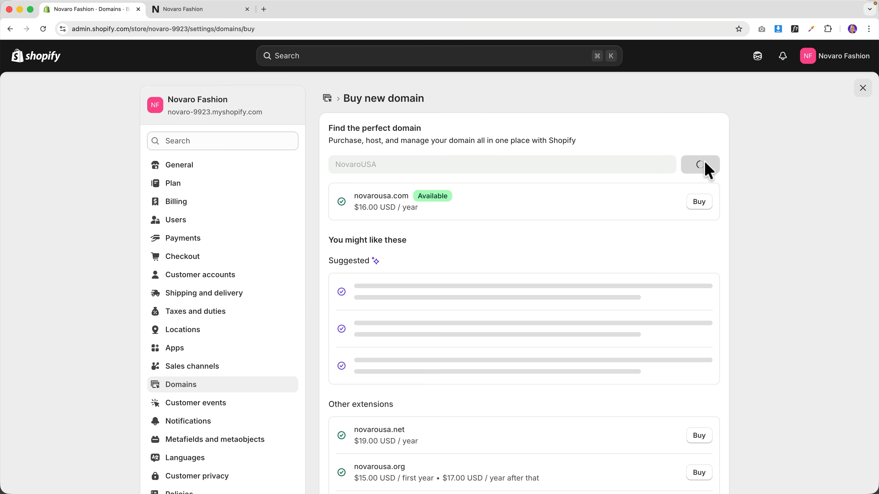
left_click(698, 204)
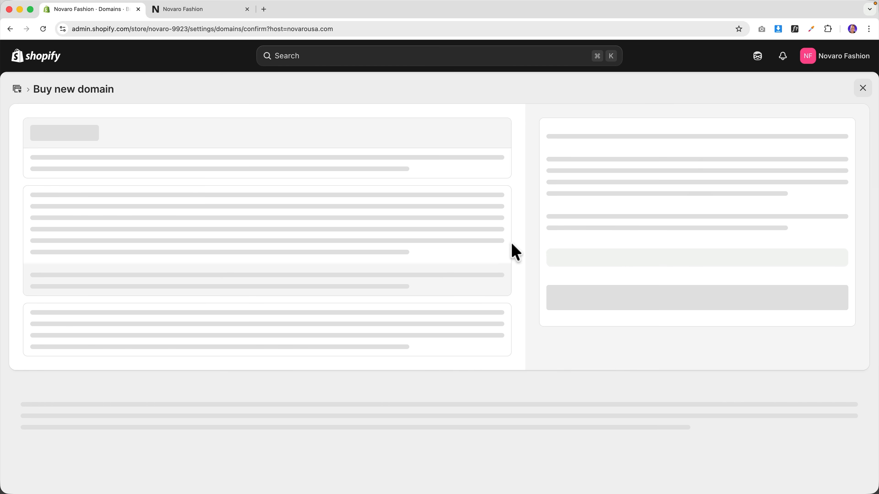
scroll(252, 281, "down", 5)
scroll(252, 280, "down", 1)
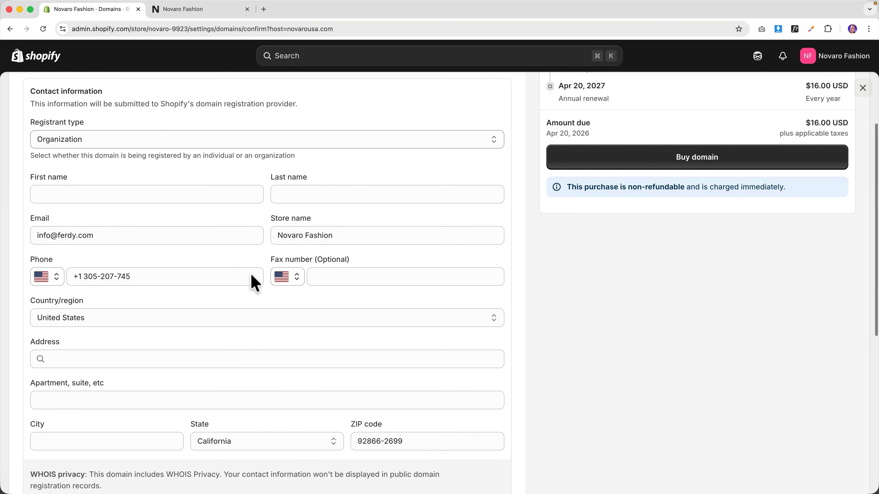
left_click(121, 183)
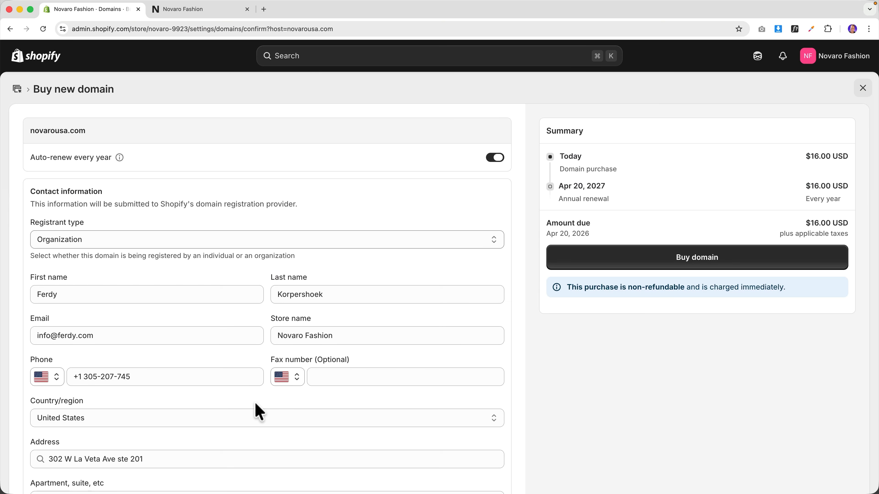
left_click(696, 263)
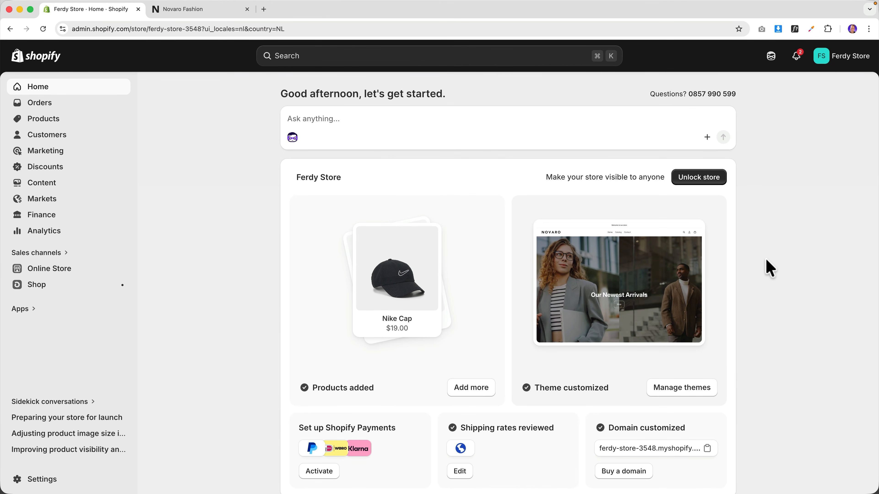
- Connect the existing domain novarostyle.com from Settings > Domains
left_click(41, 482)
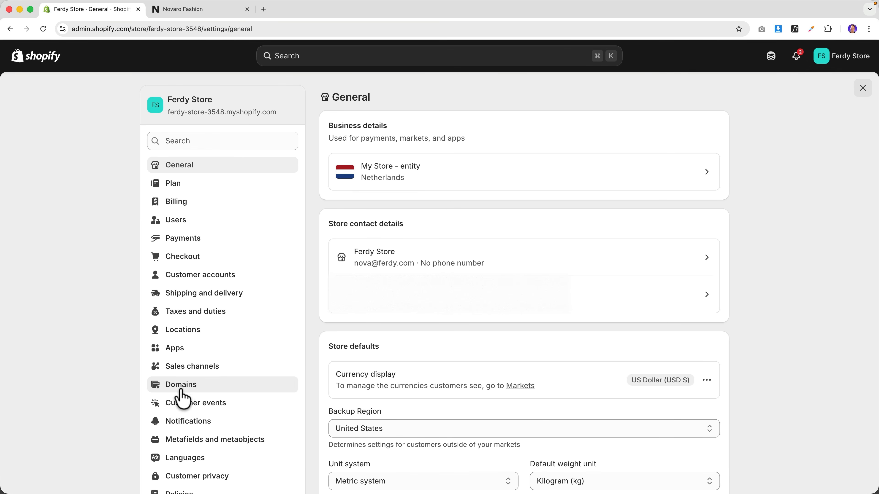
left_click(180, 389)
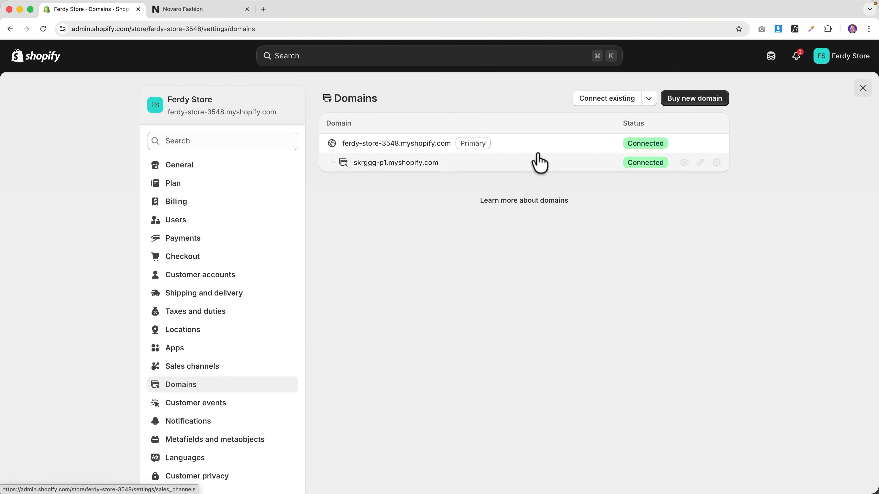
left_click(608, 100)
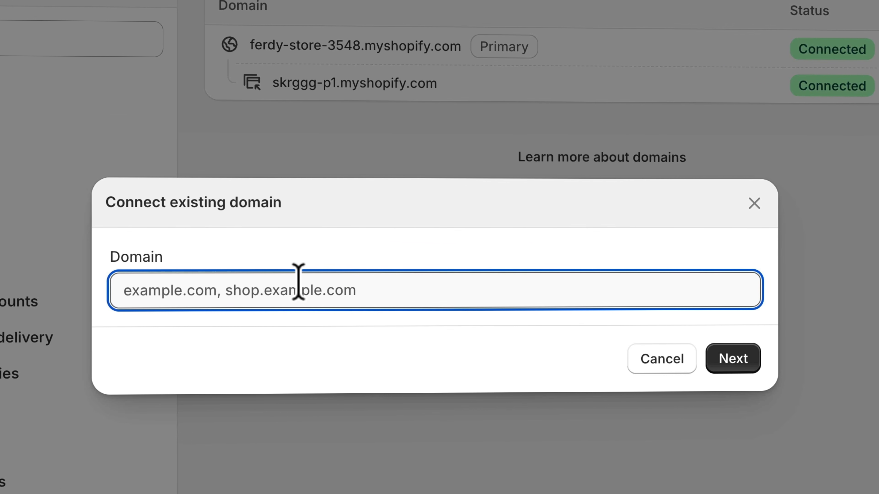
type("novarostyle.com")
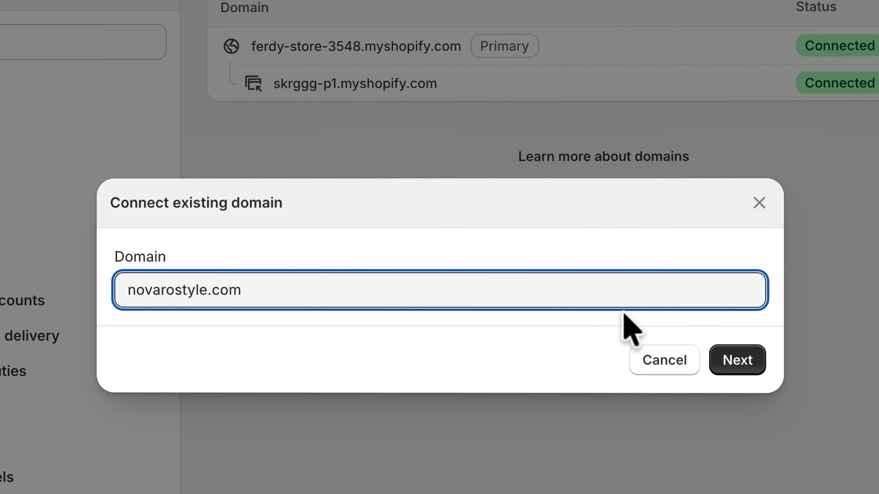
left_click(739, 360)
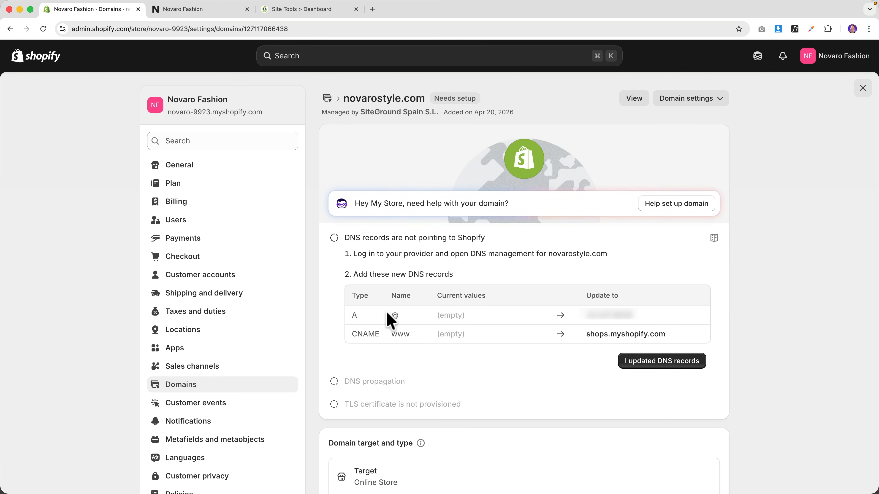
- Create an A record for novarostyle.com in SiteGround's DNS Zone Editor using Shopify's IP address
left_click_drag(634, 317, 604, 316)
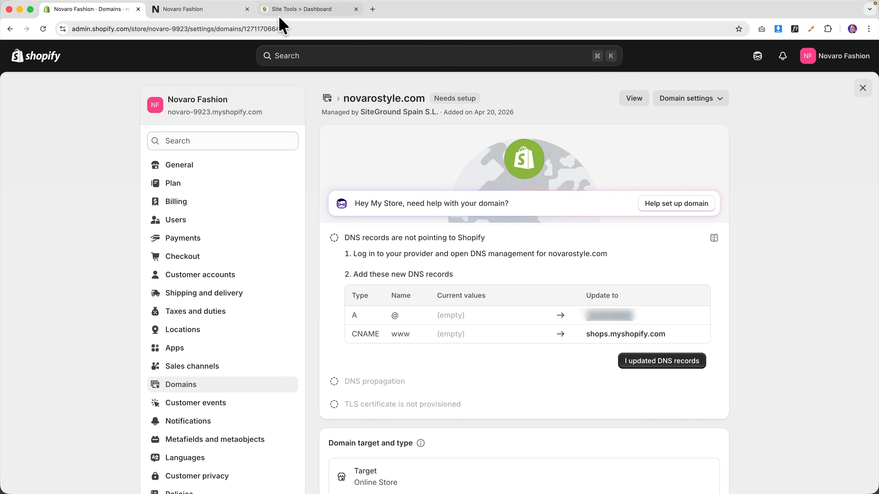
left_click(285, 14)
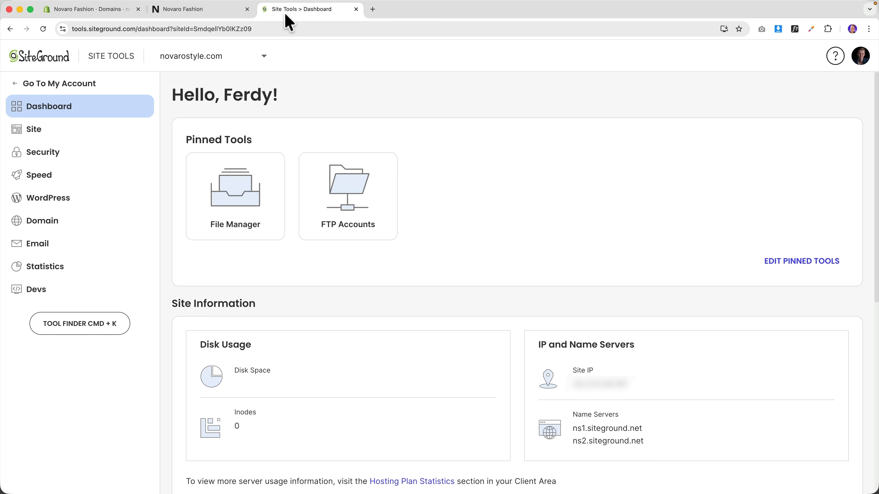
left_click(72, 224)
left_click(64, 309)
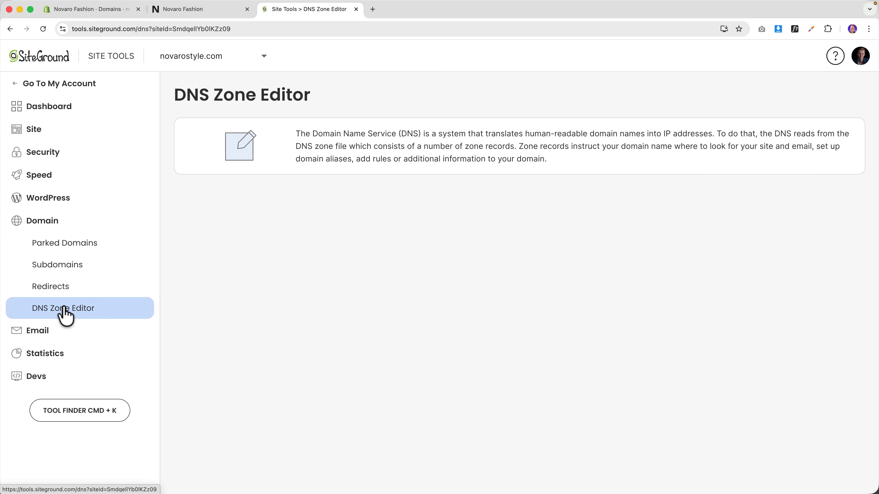
left_click(88, 9)
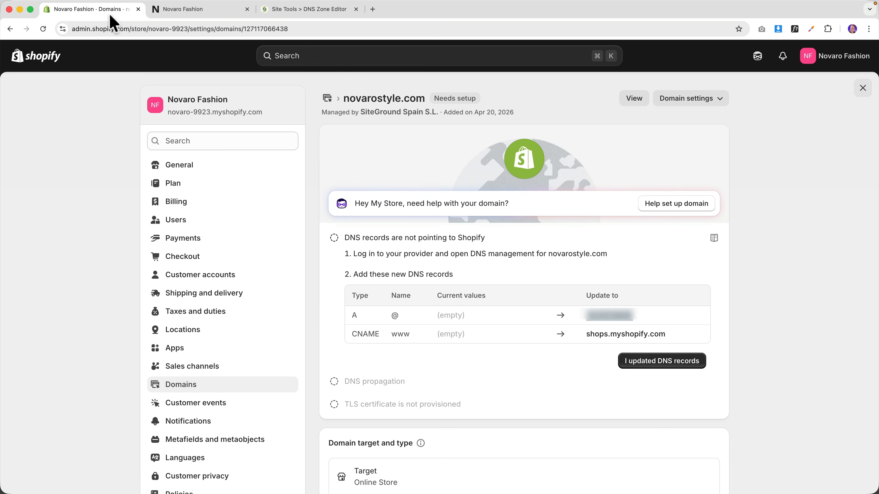
left_click(286, 13)
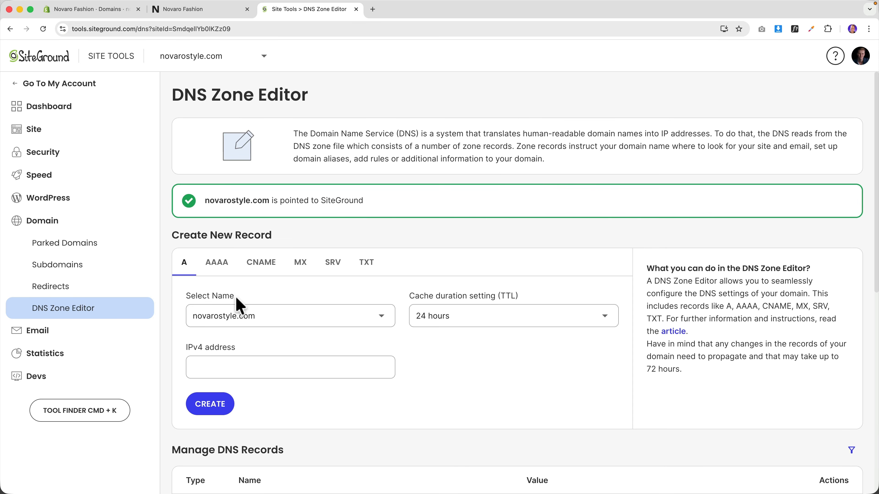
left_click(231, 368)
key("super+v")
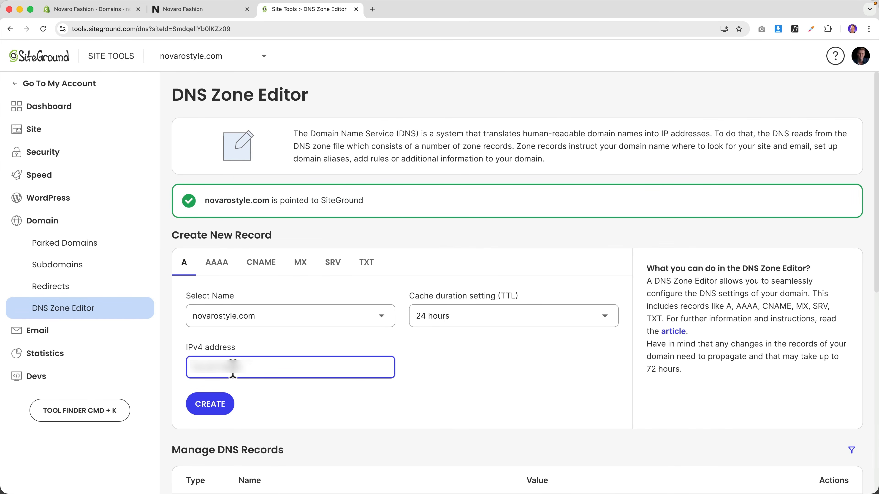
left_click(226, 400)
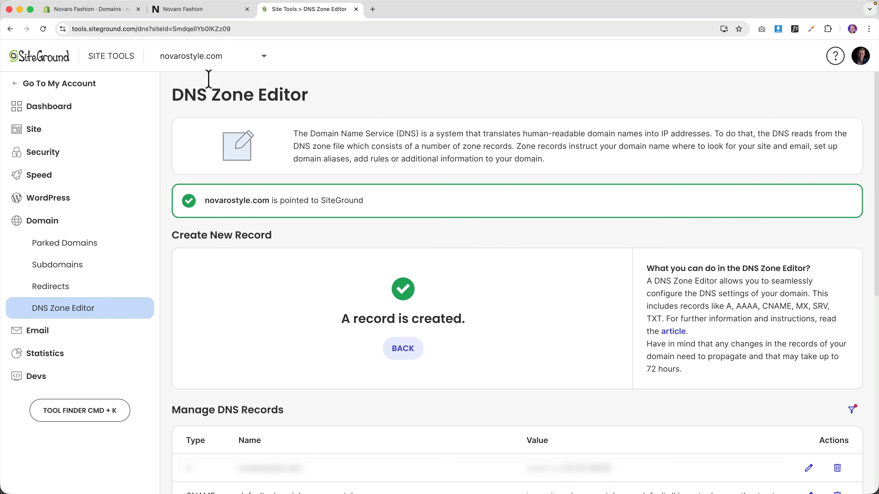
- Copy the CNAME target shops.myshopify.com from Shopify and begin a new CNAME record
left_click(98, 13)
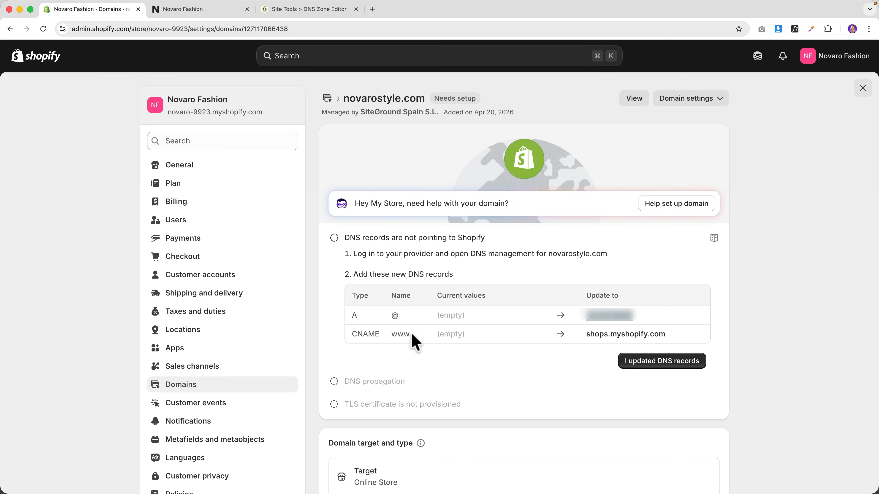
left_click_drag(668, 334, 585, 334)
key("super+c")
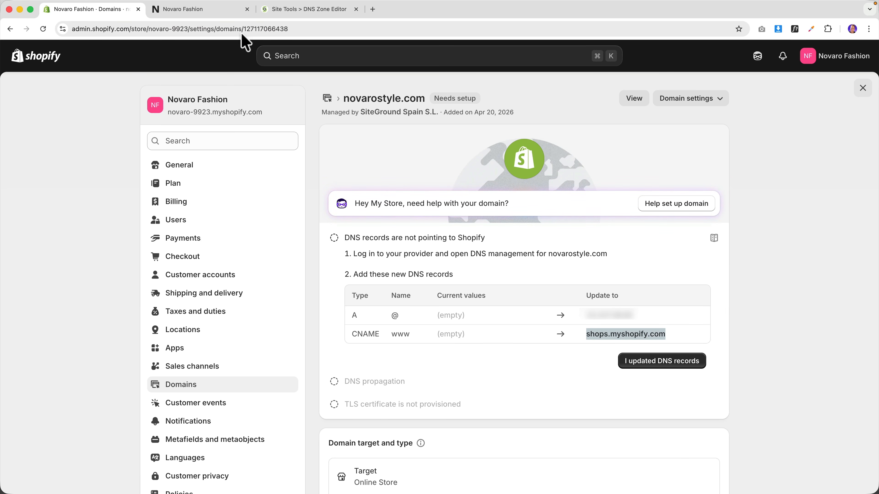
left_click(280, 9)
left_click(409, 354)
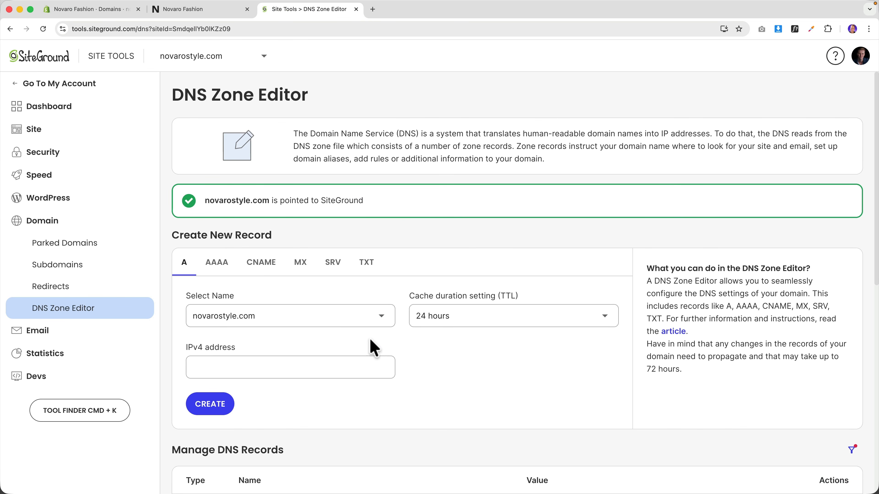
- Create a www CNAME record resolving to shops.myshopify.com in SiteGround's DNS Zone Editor
left_click(257, 273)
left_click(247, 322)
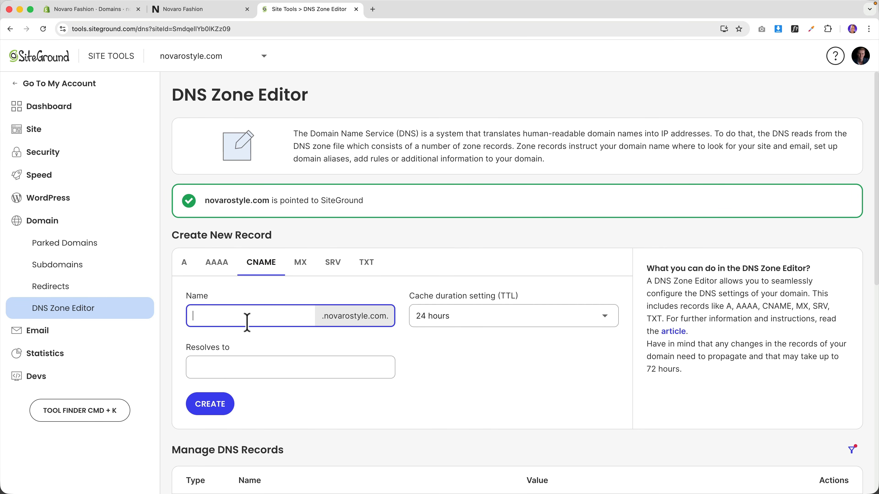
left_click(252, 361)
key("super+v")
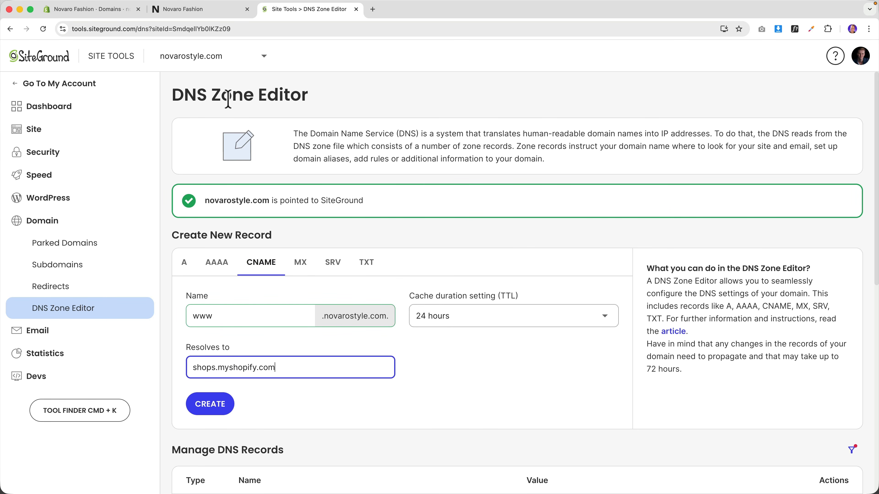
left_click(117, 11)
left_click(281, 10)
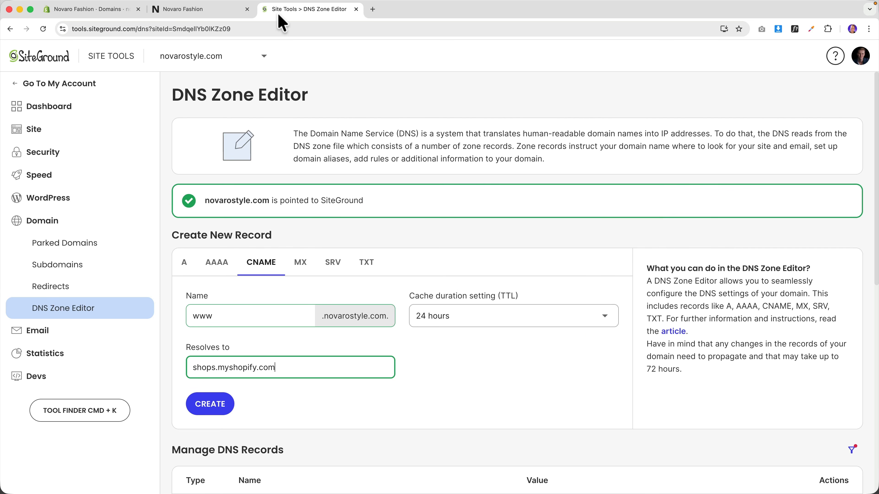
left_click(211, 404)
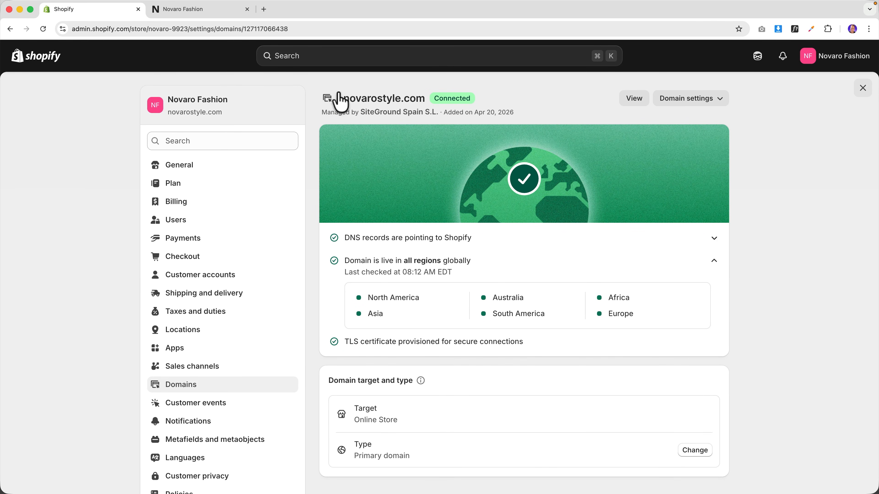
left_click_drag(342, 98, 424, 99)
key("super+c")
left_click(263, 8)
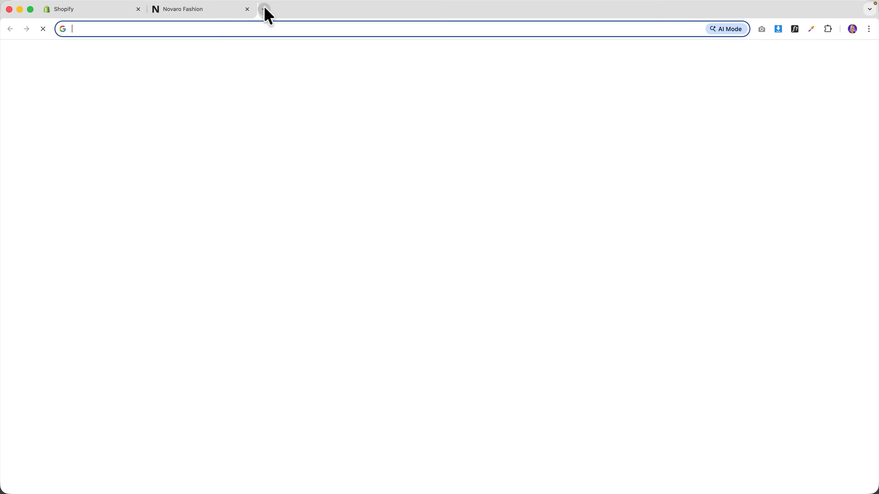
key("super+v")
key("Return")
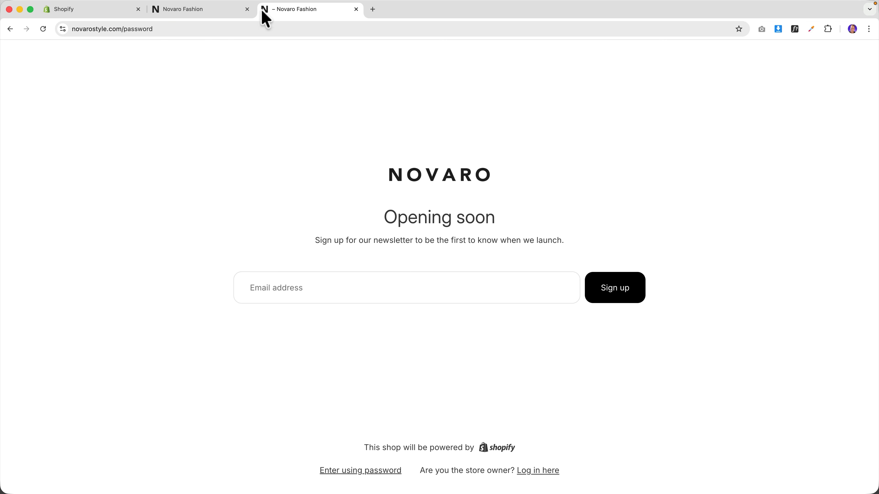
left_click(64, 30)
left_click(62, 30)
left_click(356, 9)
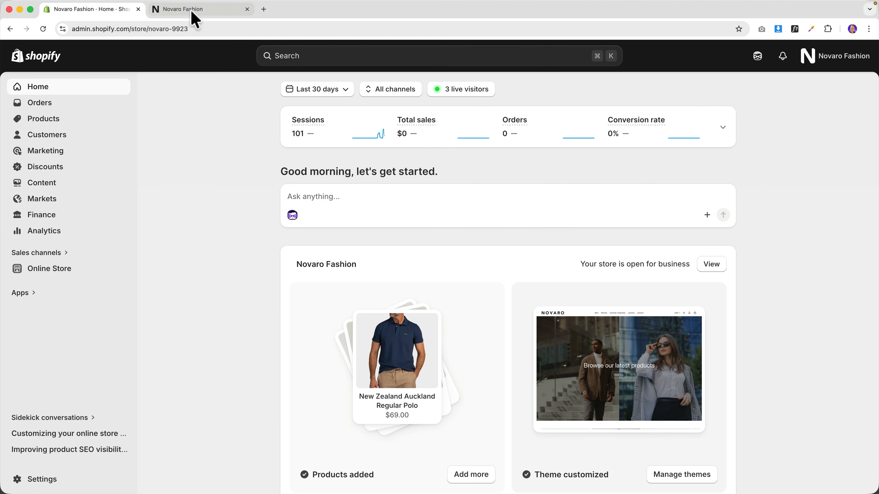
- Buy the $39.00 Shoeby T-shirt on the storefront and see checkout can't accept payments yet
left_click(196, 17)
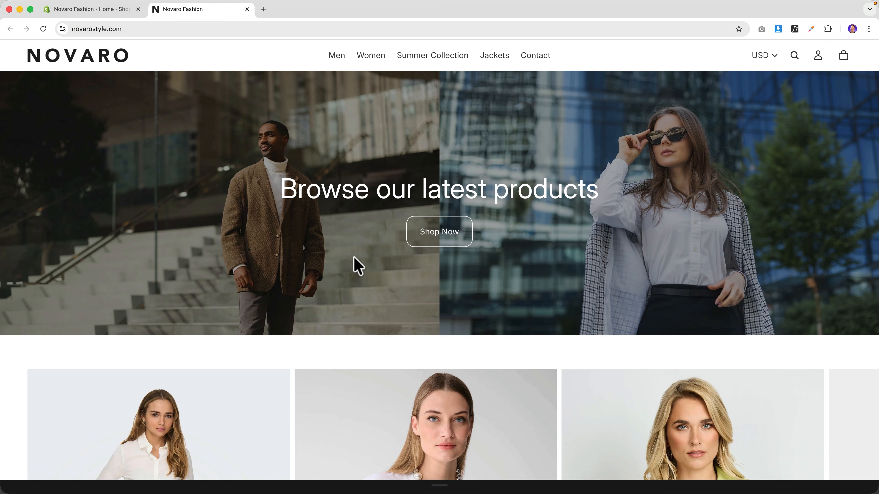
scroll(357, 267, "down", 10)
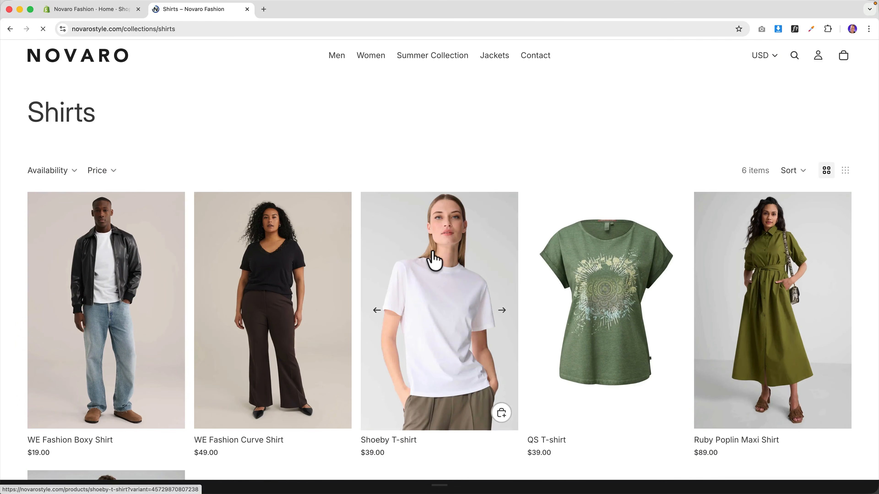
left_click(436, 271)
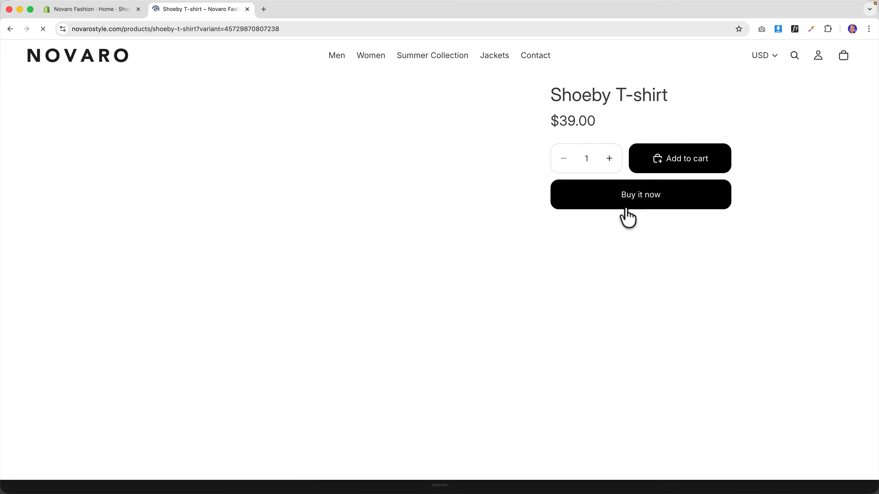
left_click(651, 199)
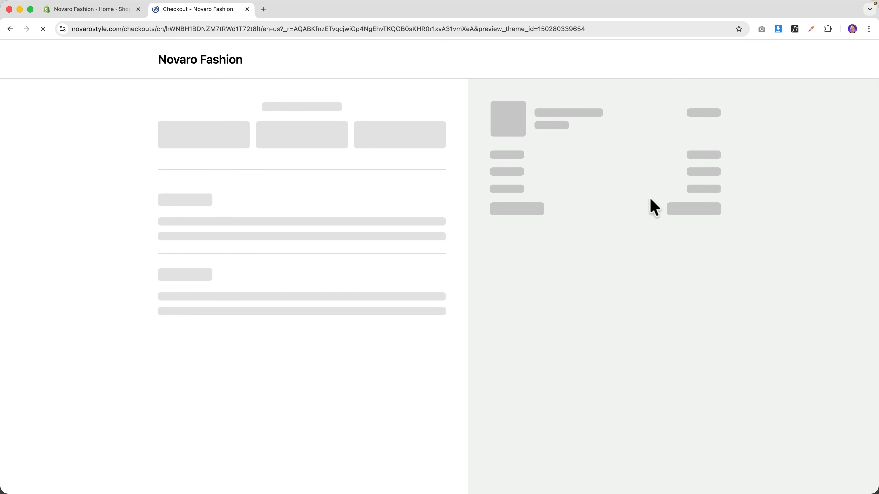
scroll(393, 290, "down", 3)
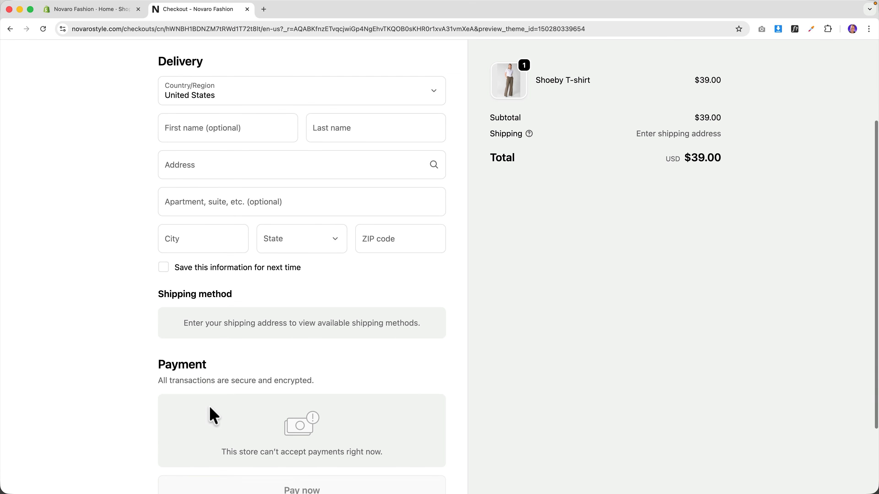
left_click(104, 12)
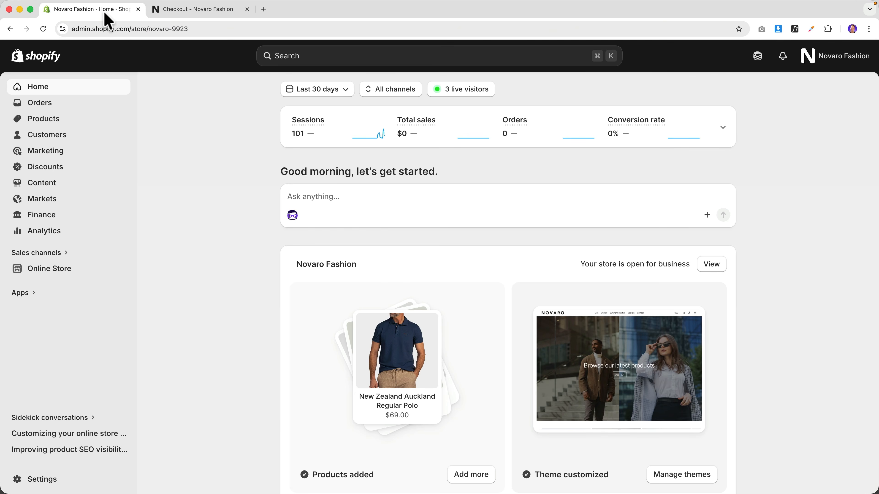
- Open Settings > Payments and scroll through the payment providers
left_click(46, 479)
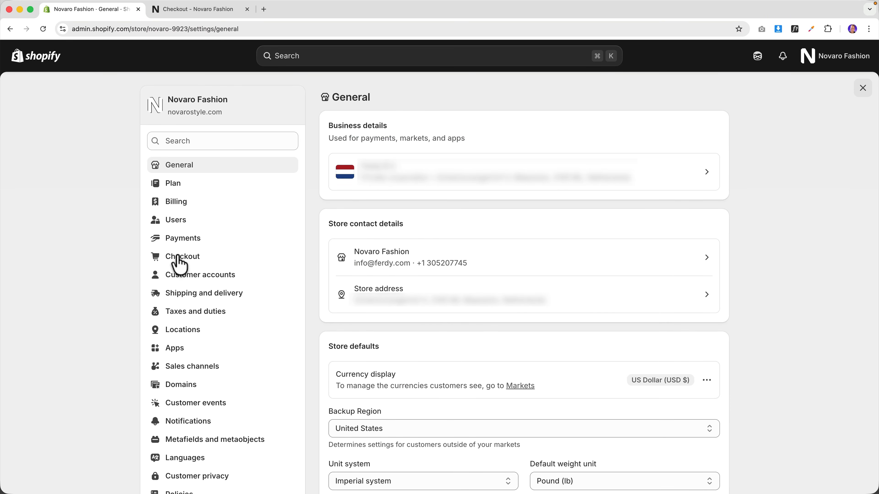
left_click(185, 241)
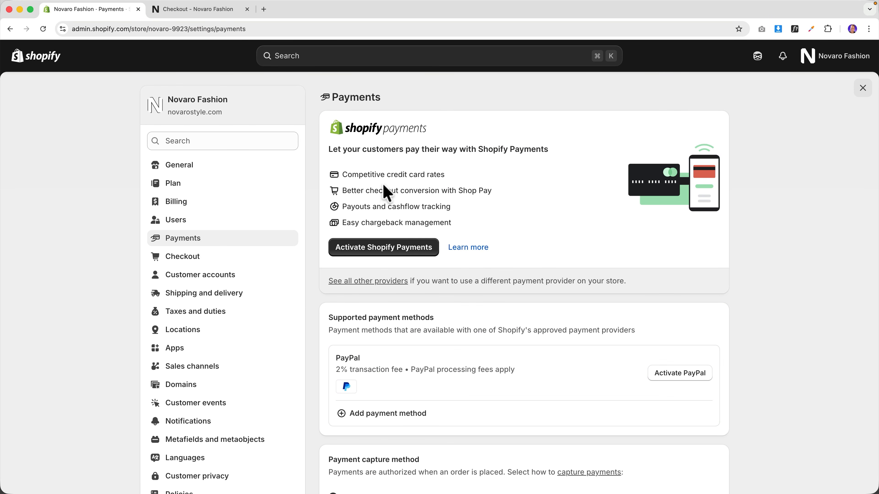
scroll(380, 175, "down", 3)
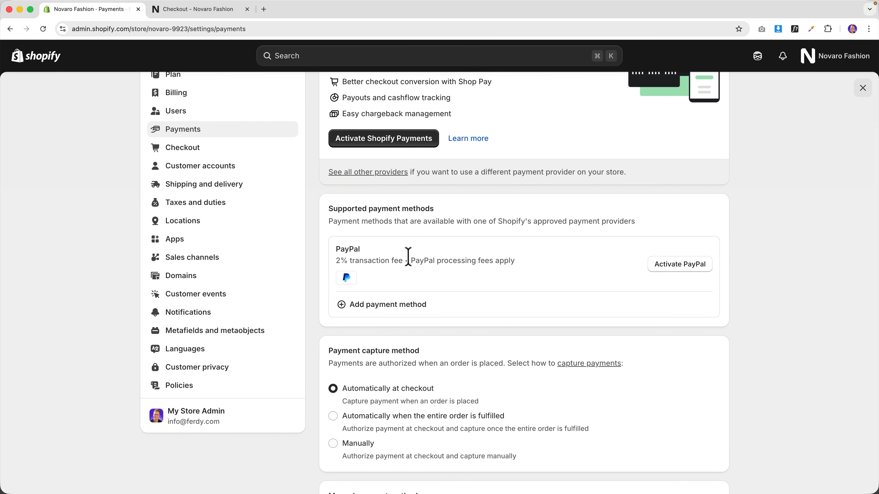
scroll(409, 256, "down", 2)
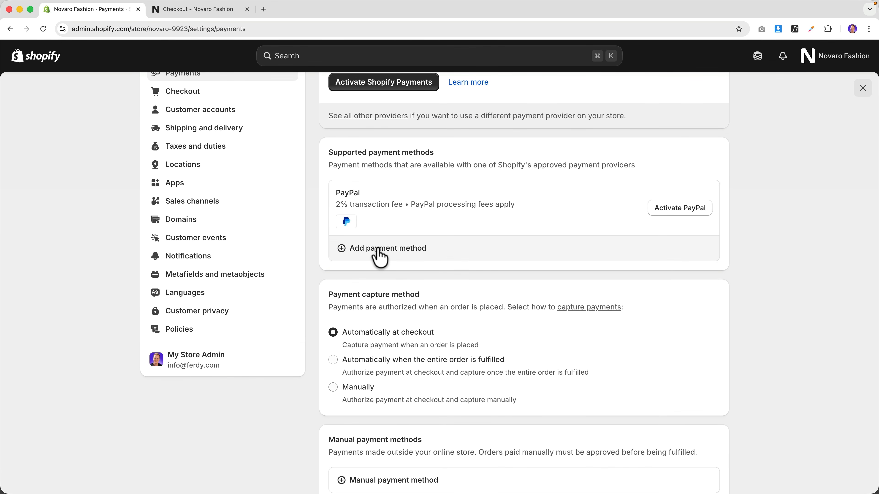
- Search payment methods for 'pay' and 'credit', then open the PayPal Express Checkout setup
left_click(377, 249)
left_click(392, 152)
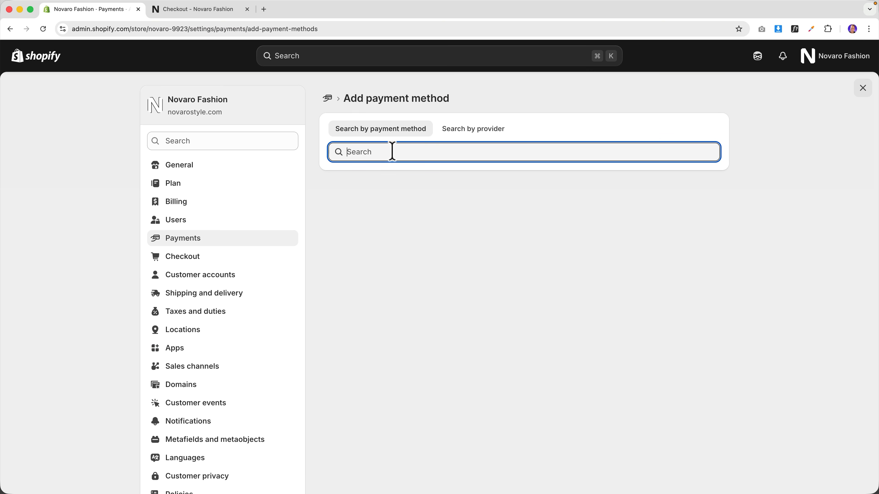
type("paypal")
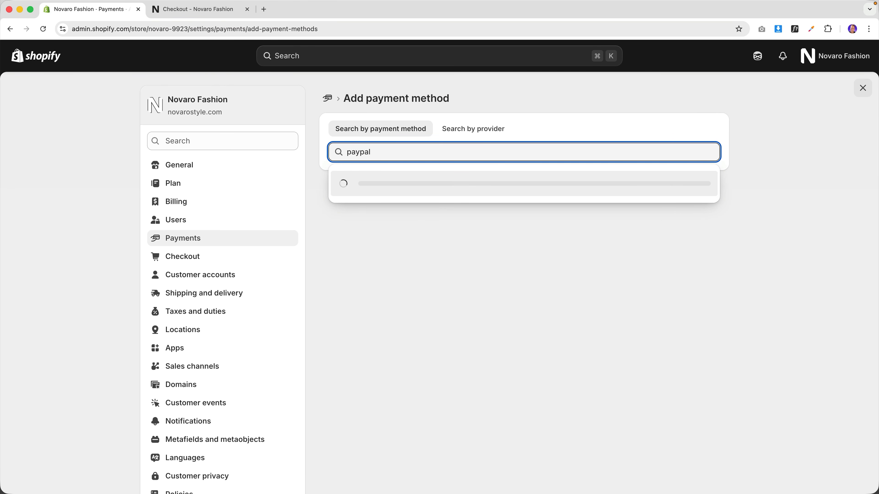
key("super+a")
type("credit")
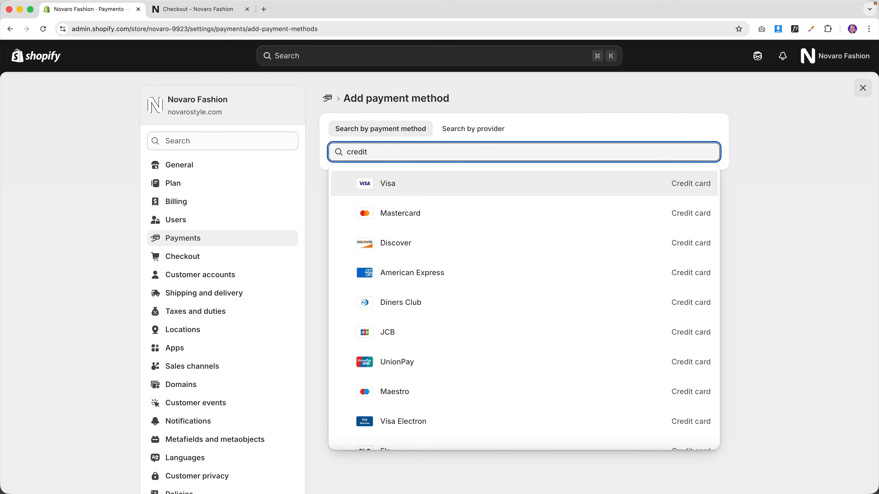
key("super+a")
key("BackSpace")
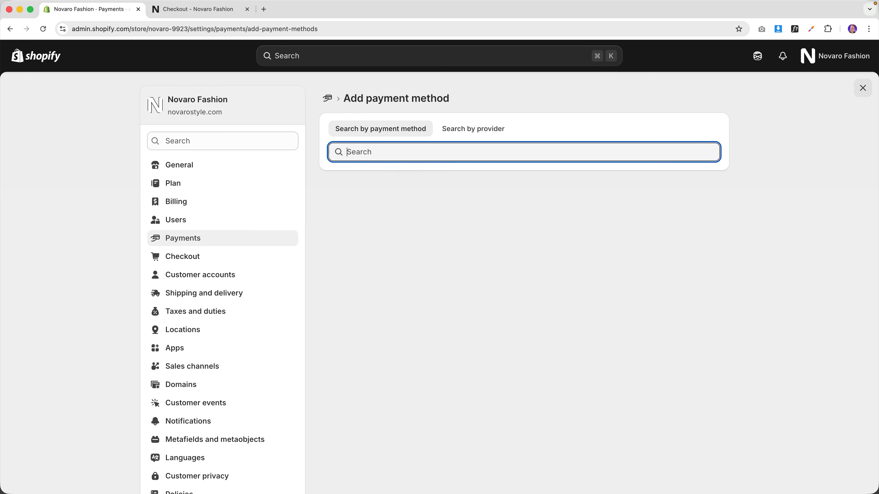
left_click(194, 241)
left_click(681, 374)
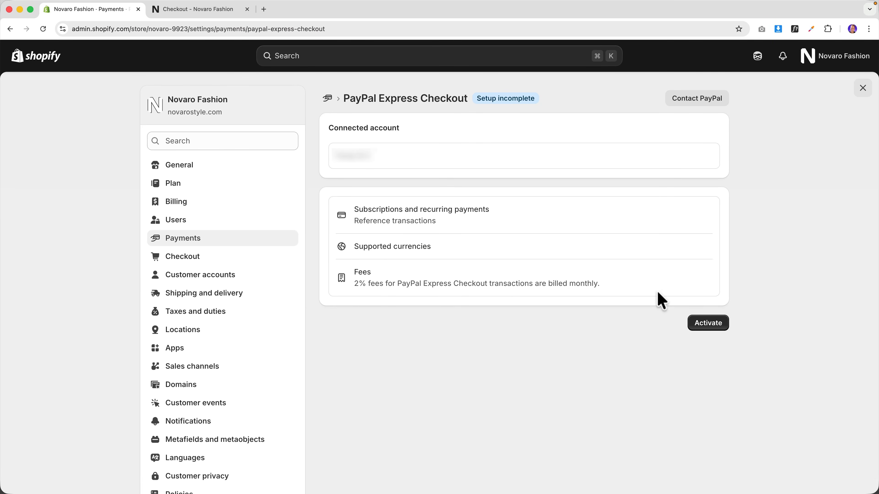
- Link the PayPal account, granting Shopify permission, and return to Shopify with PayPal active
left_click(714, 327)
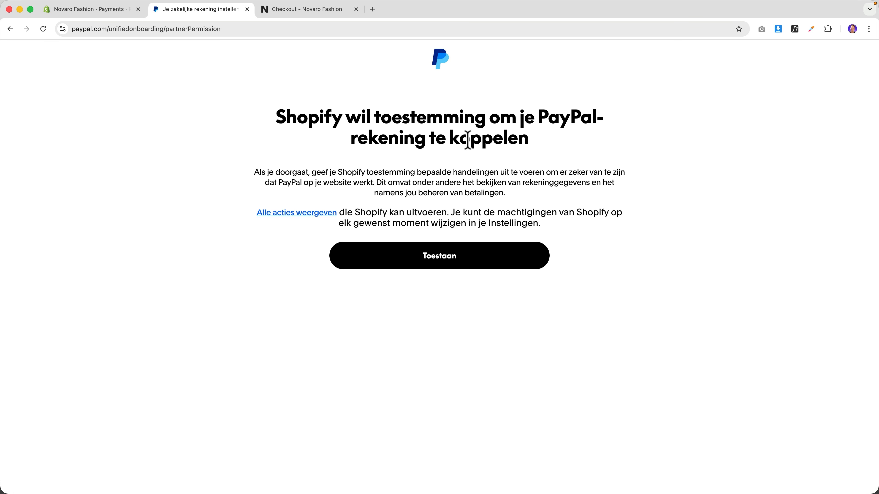
left_click(452, 260)
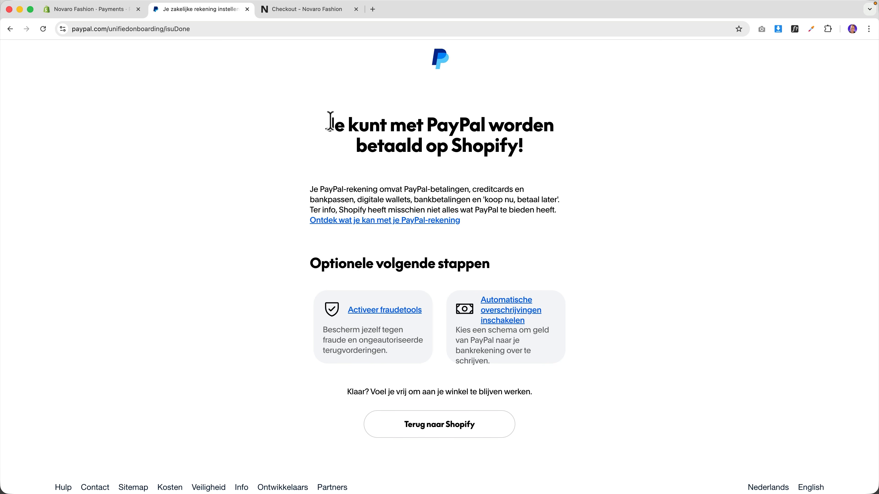
left_click(454, 430)
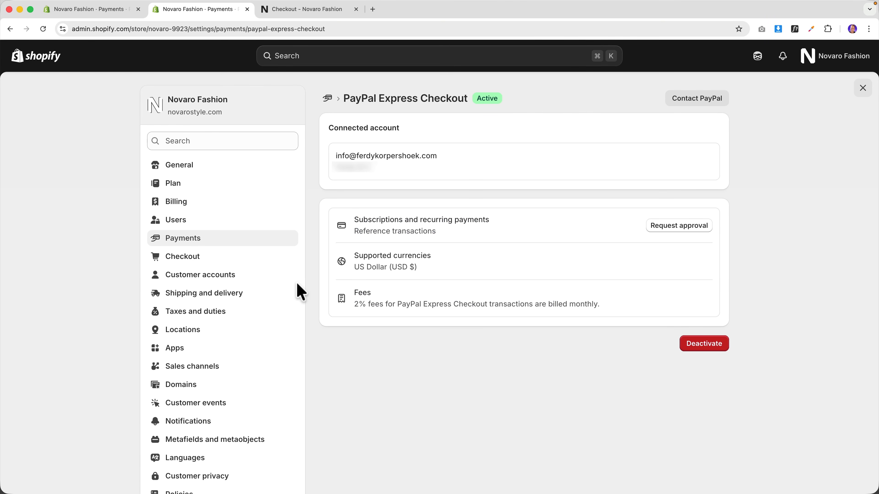
- Recheck the open checkout's payment options, then go back to the main Payments settings
left_click(312, 14)
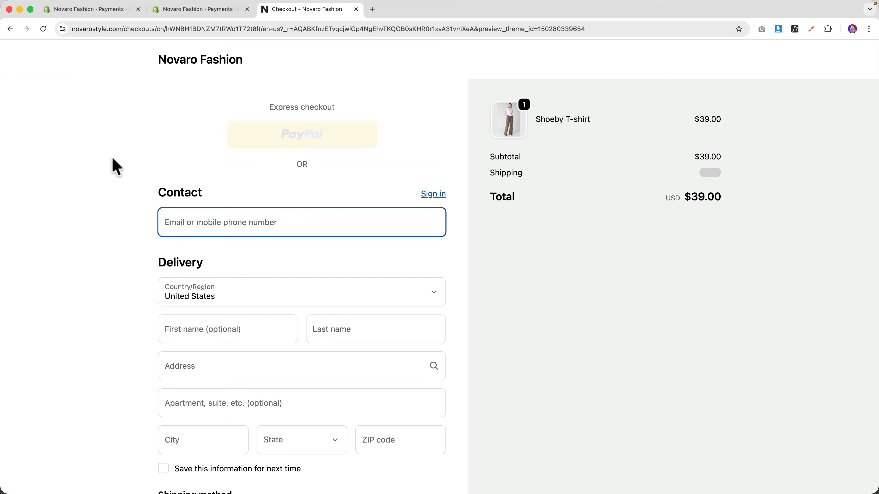
scroll(116, 168, "down", 5)
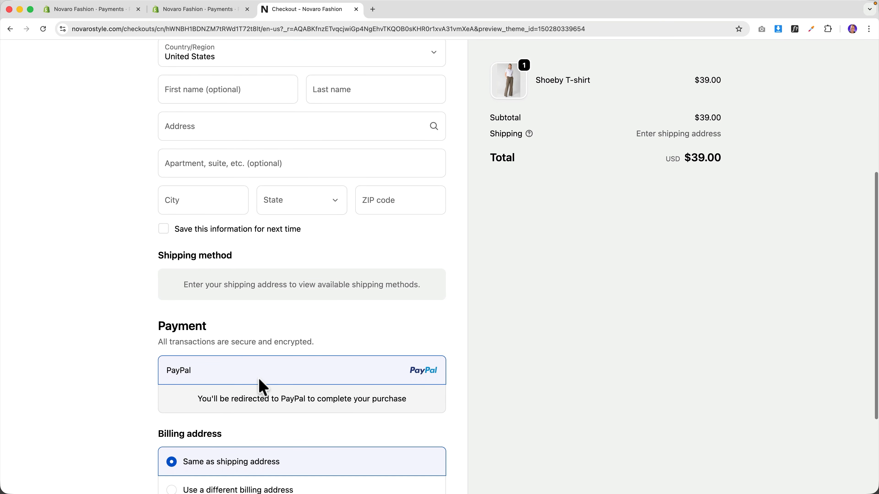
scroll(263, 384, "down", 2)
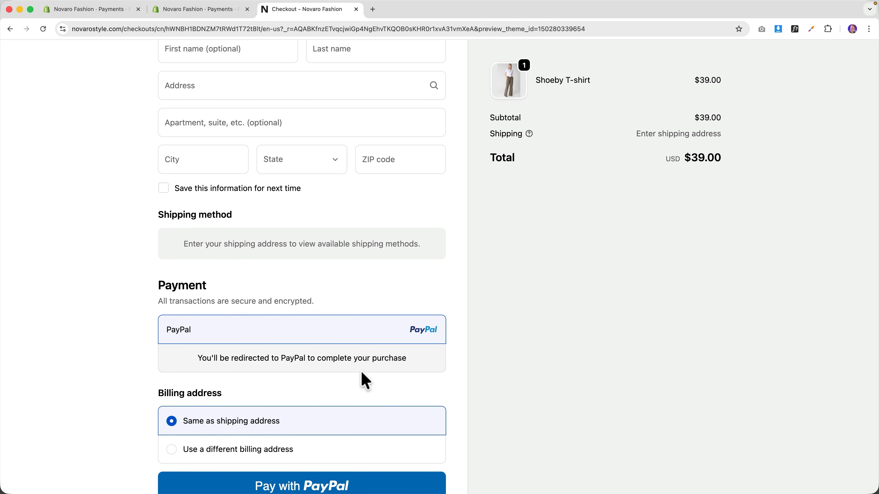
scroll(361, 375, "down", 3)
scroll(337, 395, "up", 11)
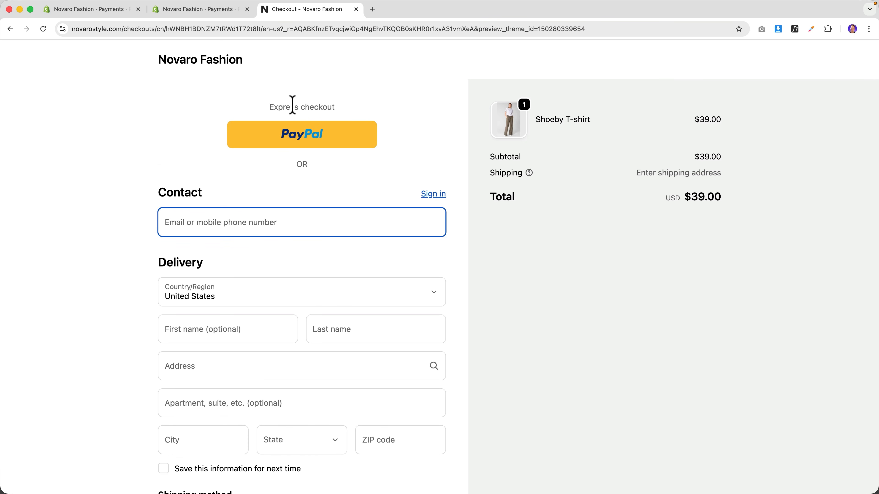
left_click(104, 9)
left_click(183, 244)
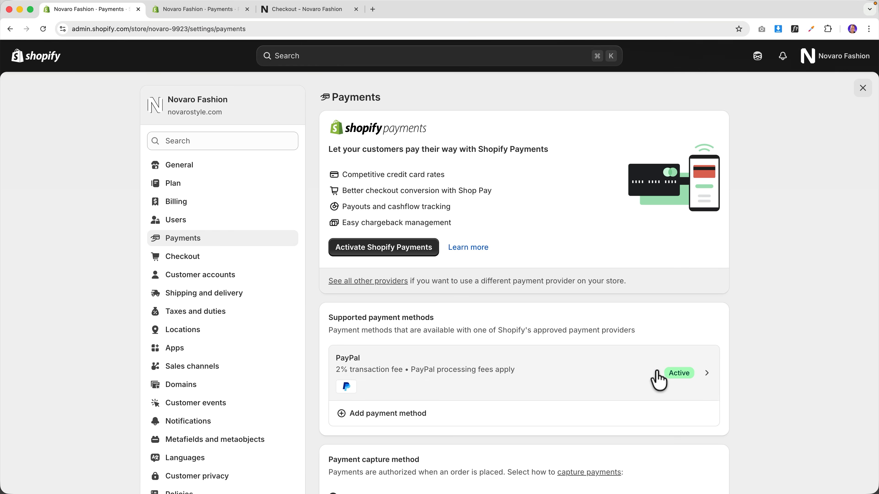
- Activate Cash on Delivery (COD), using one pay-cash-on-delivery note for both details and instructions
scroll(559, 332, "down", 7)
scroll(519, 333, "down", 8)
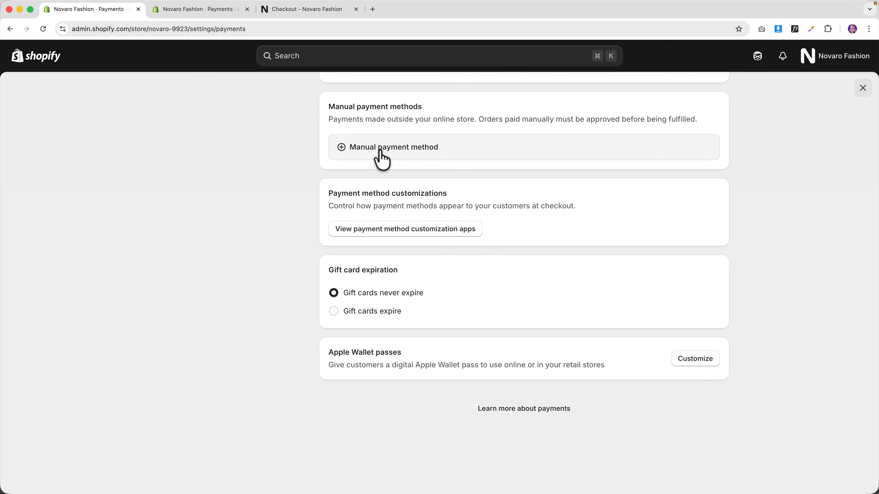
left_click(376, 152)
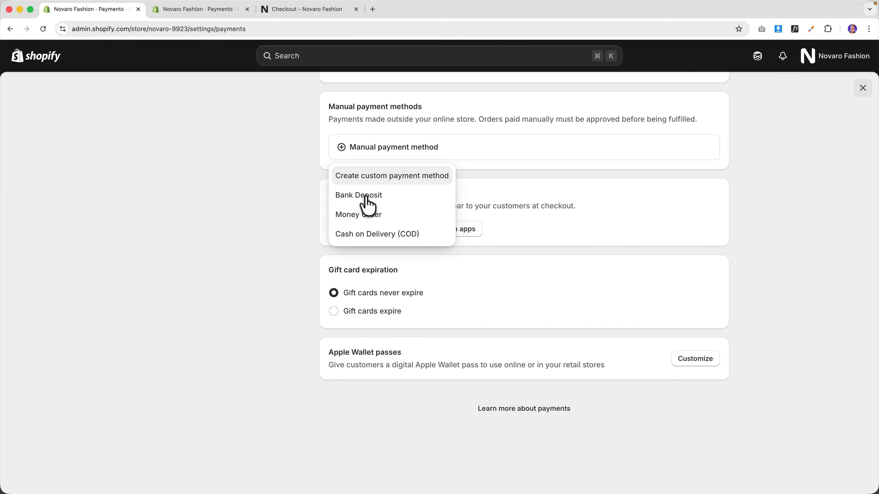
left_click(369, 232)
left_click(376, 230)
type("You")
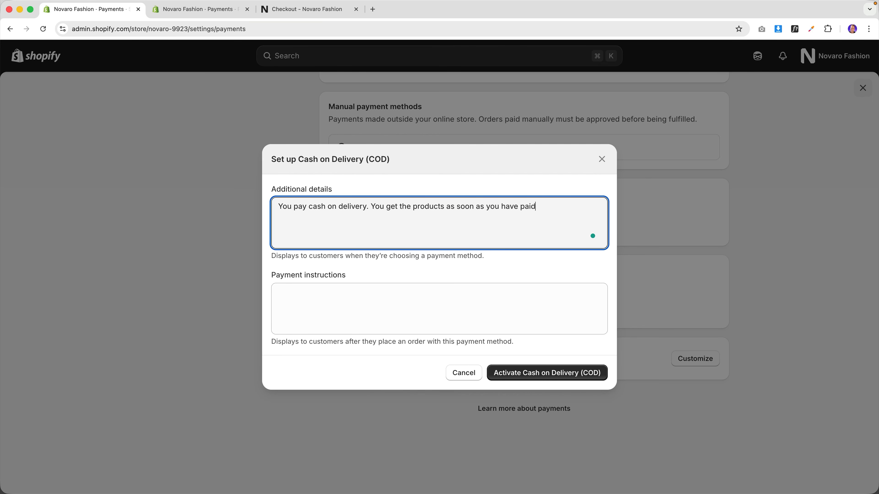
triple_click(374, 231)
key("super+c")
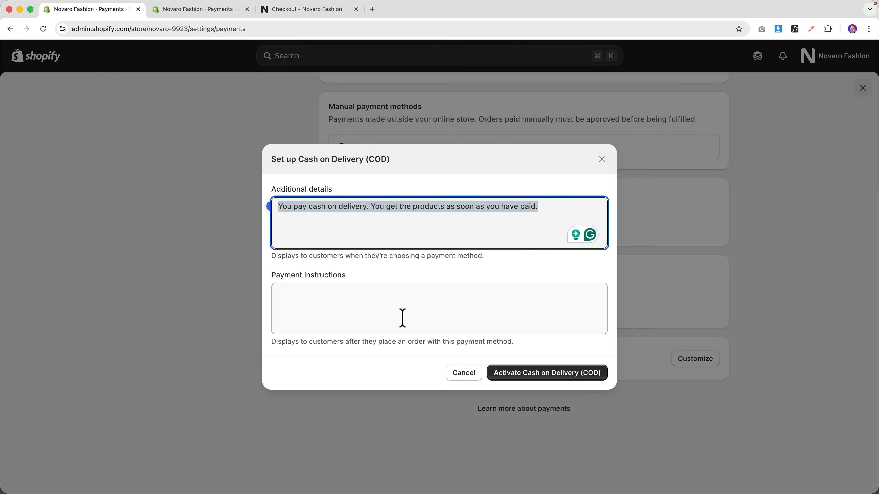
left_click(411, 317)
key("super+v")
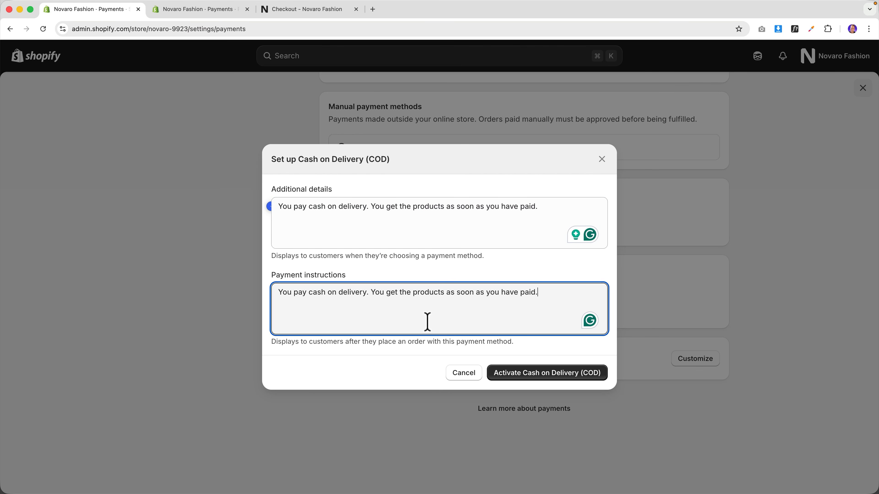
left_click(536, 377)
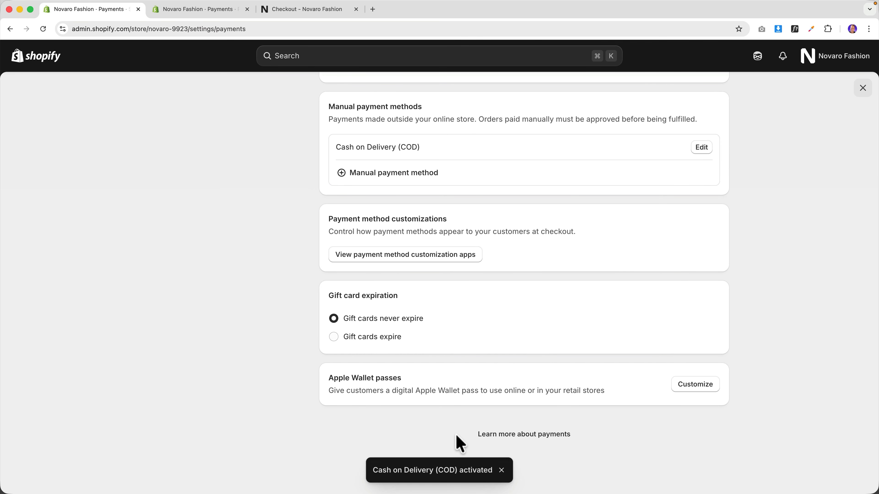
- Reload the checkout and toggle Cash on Delivery and PayPal, then return to PayPal settings
left_click(292, 10)
key("super+r")
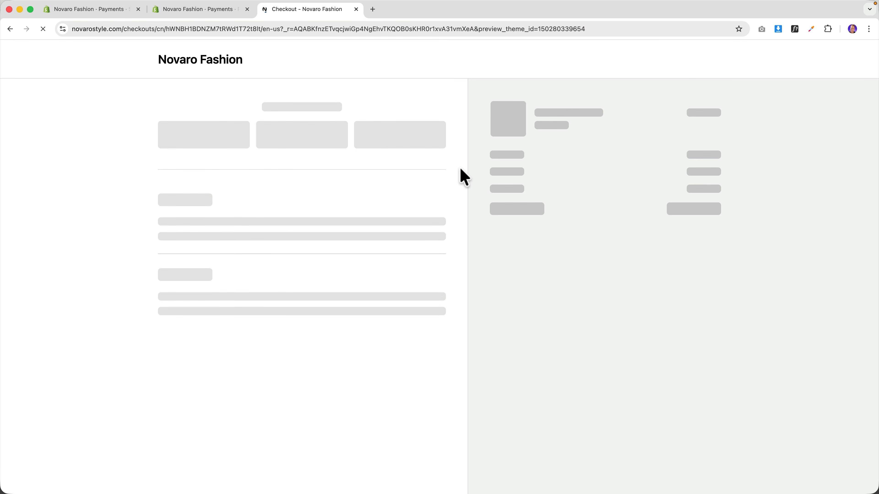
scroll(464, 176, "down", 10)
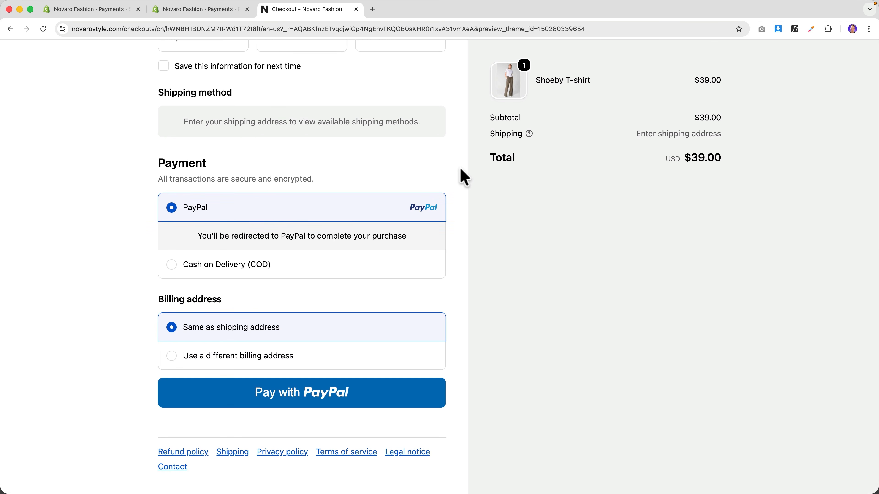
left_click(231, 270)
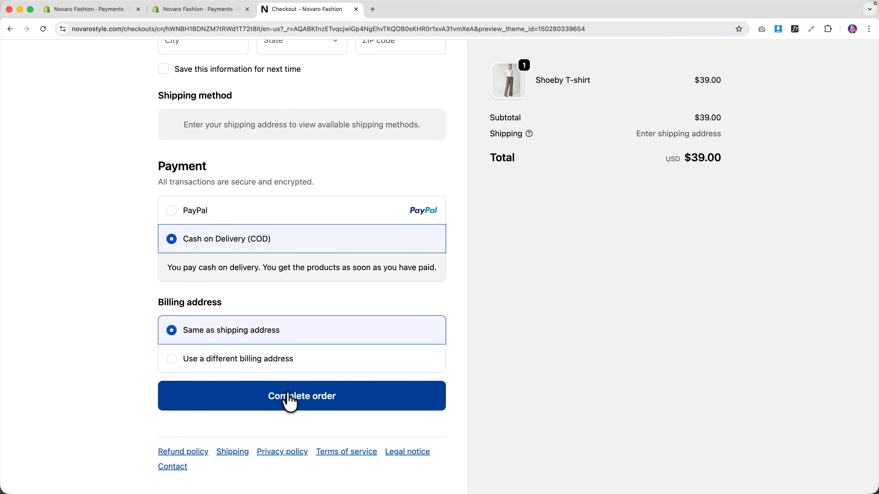
left_click(225, 217)
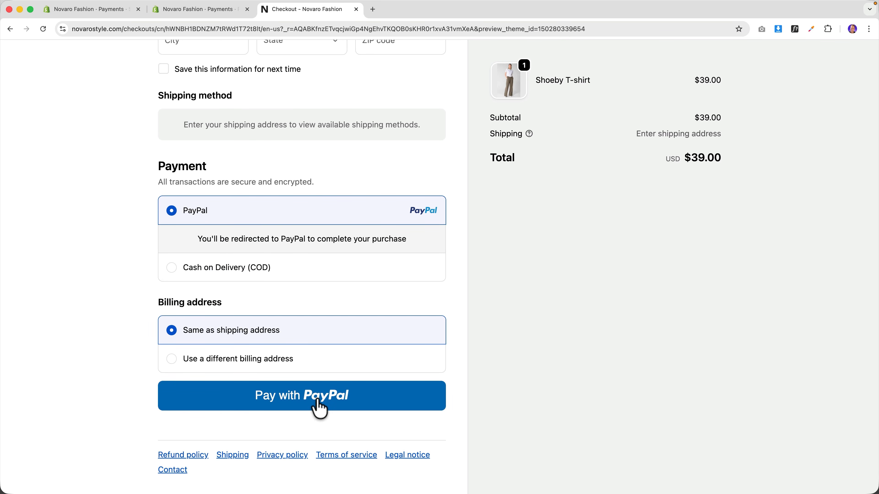
left_click(212, 272)
left_click(206, 210)
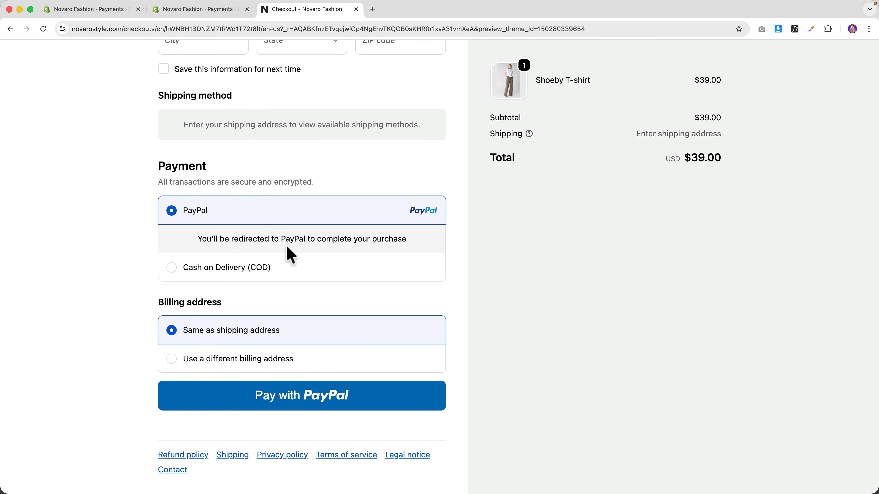
scroll(337, 239, "up", 2)
scroll(337, 240, "up", 10)
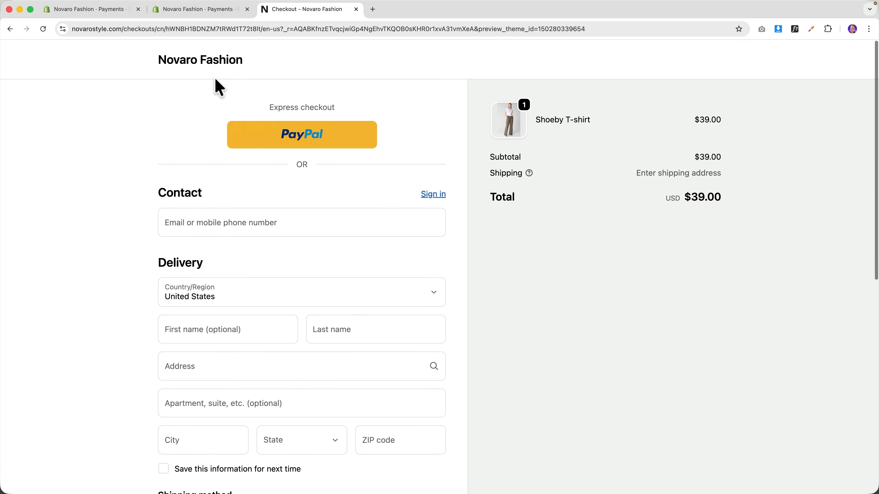
left_click(180, 10)
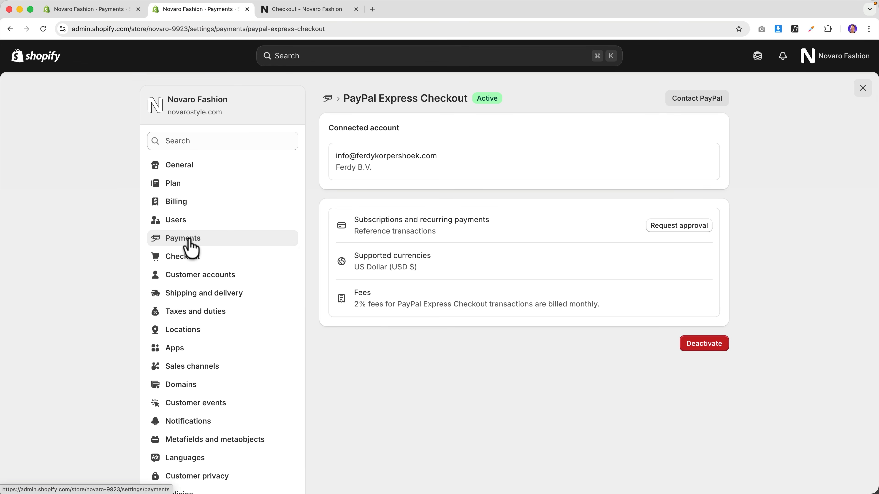
- Start Shopify Payments setup as a registered business of type Private single member LLC
left_click(190, 246)
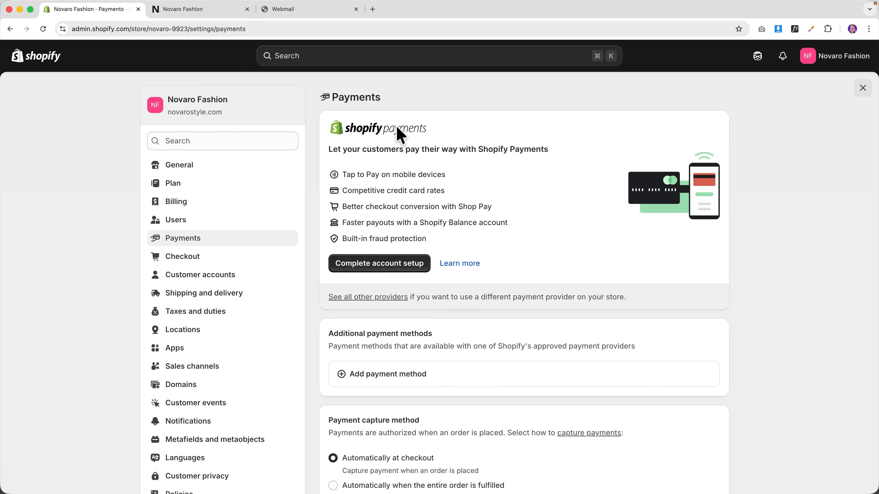
left_click(386, 264)
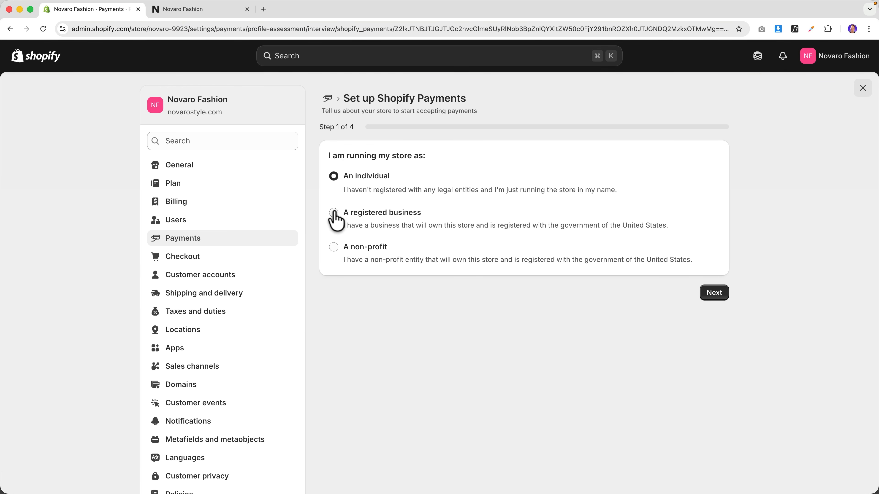
left_click(333, 212)
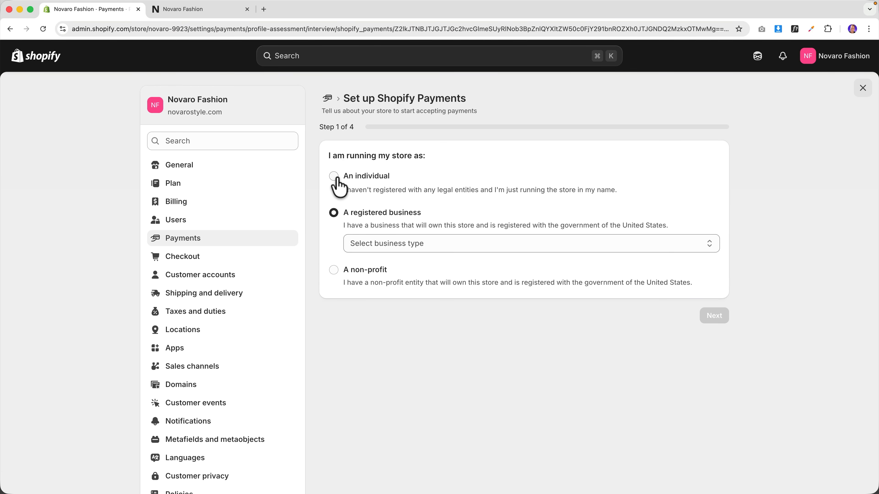
left_click(402, 244)
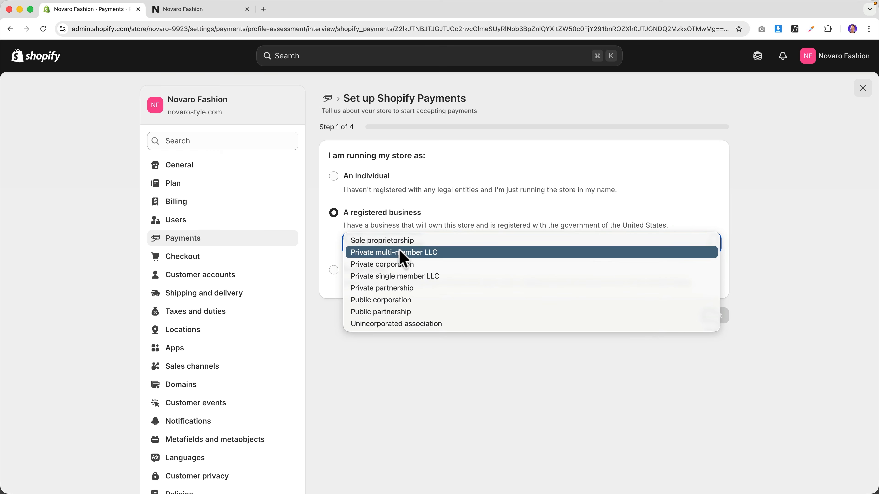
left_click(408, 276)
left_click(710, 314)
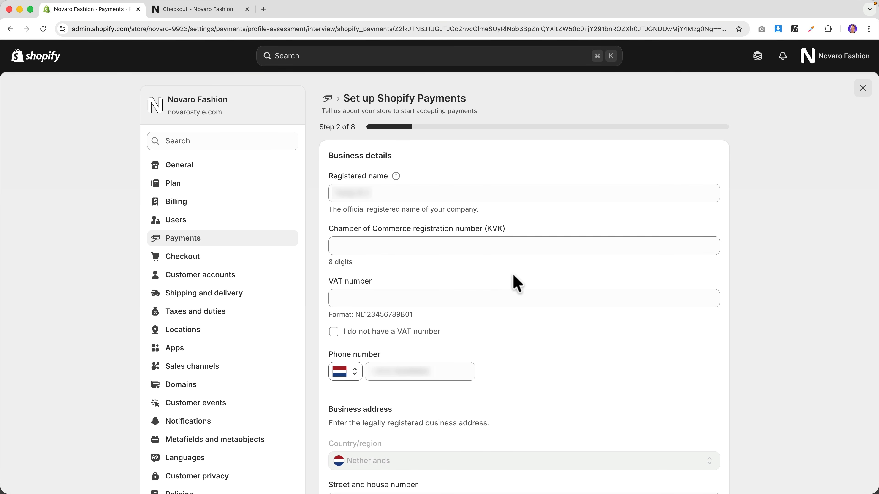
- Confirm the uploaded residential address document and submit the business details for verification
scroll(443, 260, "down", 4)
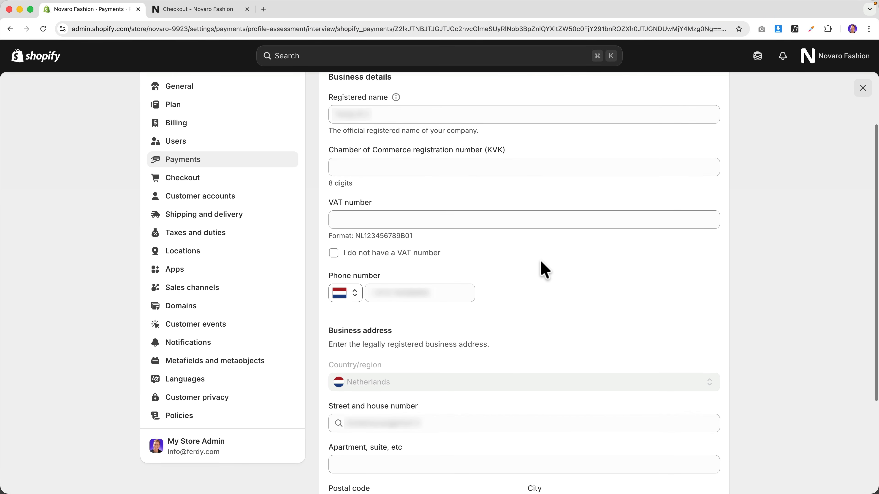
scroll(540, 261, "up", 1)
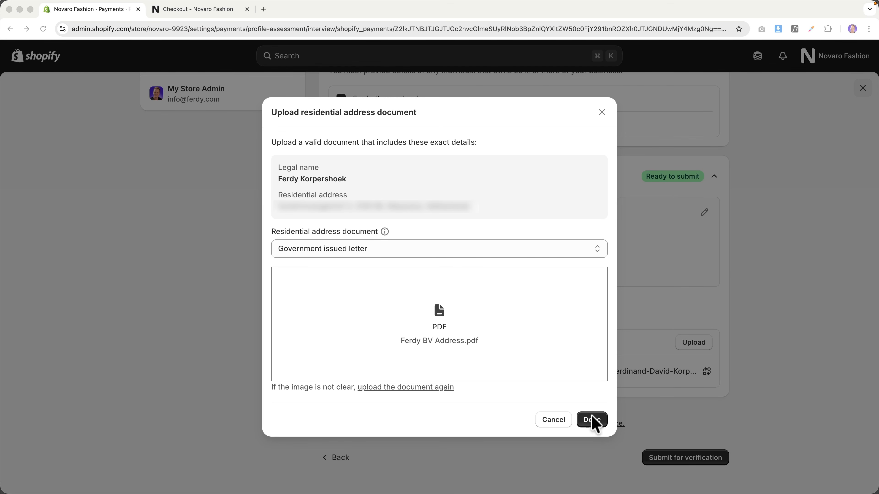
left_click(592, 417)
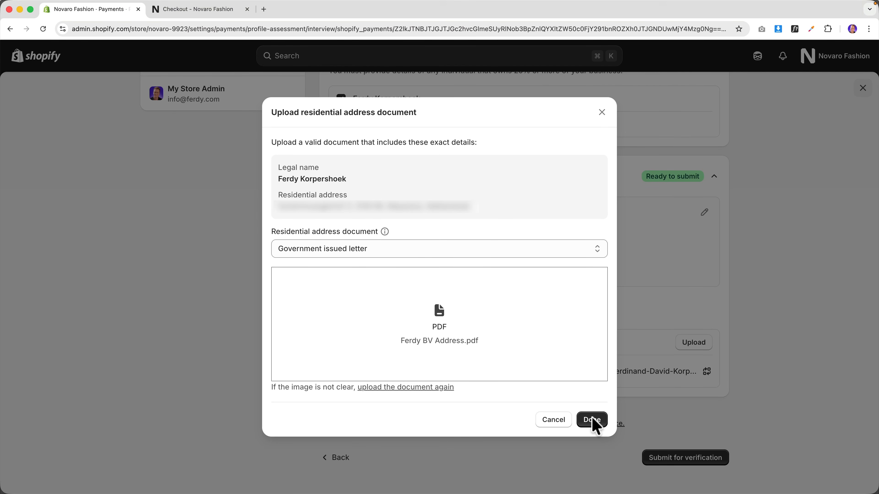
left_click(592, 420)
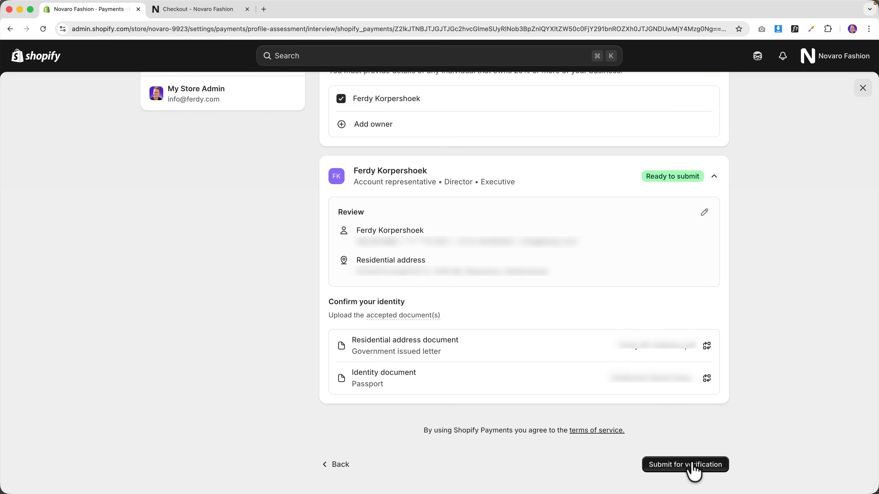
left_click(693, 469)
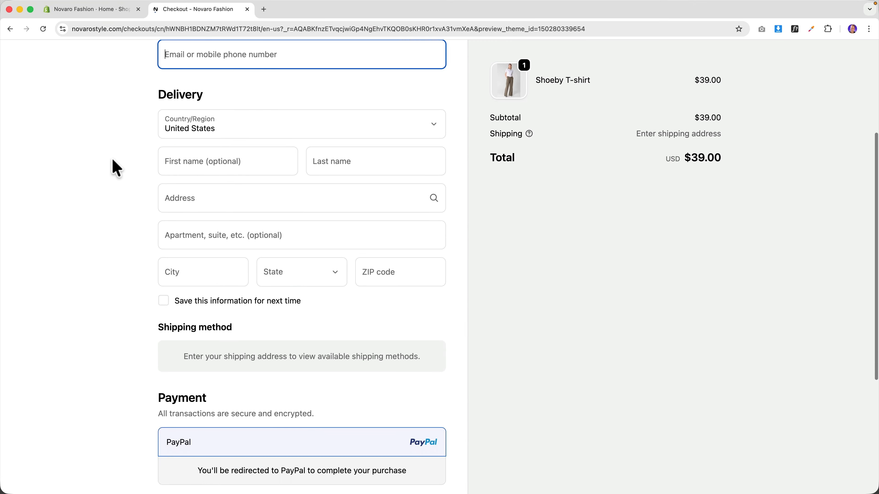
- At checkout, pick Cash on Delivery, then switch to Credit card to show the card fields
scroll(114, 168, "down", 2)
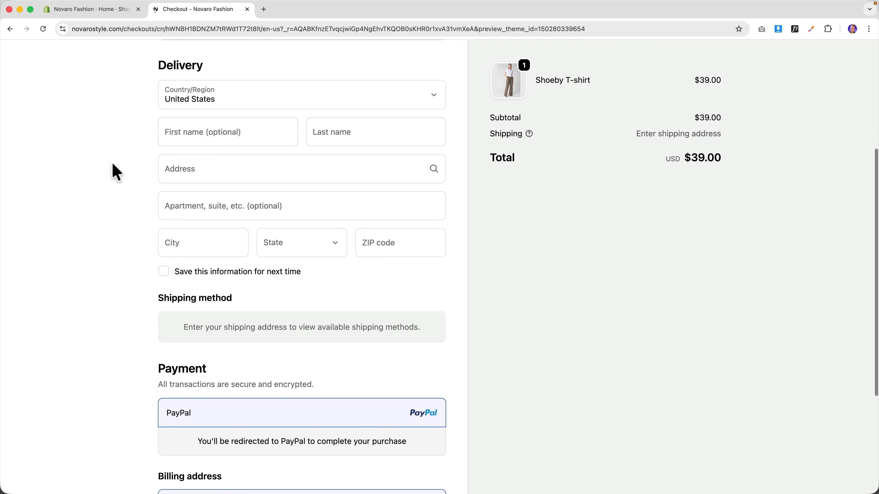
scroll(215, 358, "down", 2)
scroll(261, 384, "down", 2)
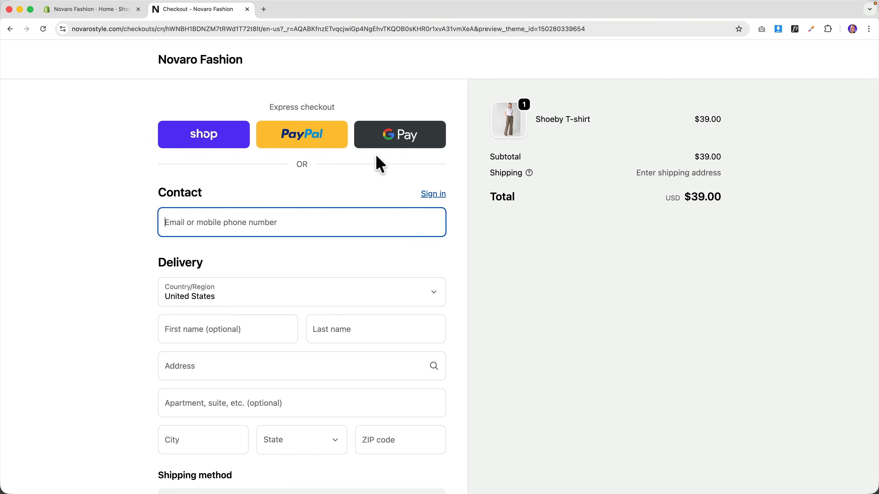
scroll(346, 181, "down", 10)
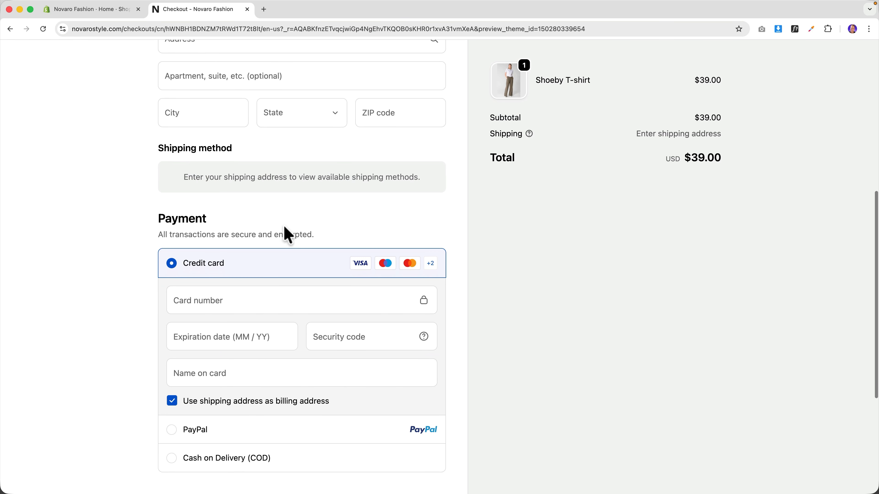
scroll(243, 281, "down", 3)
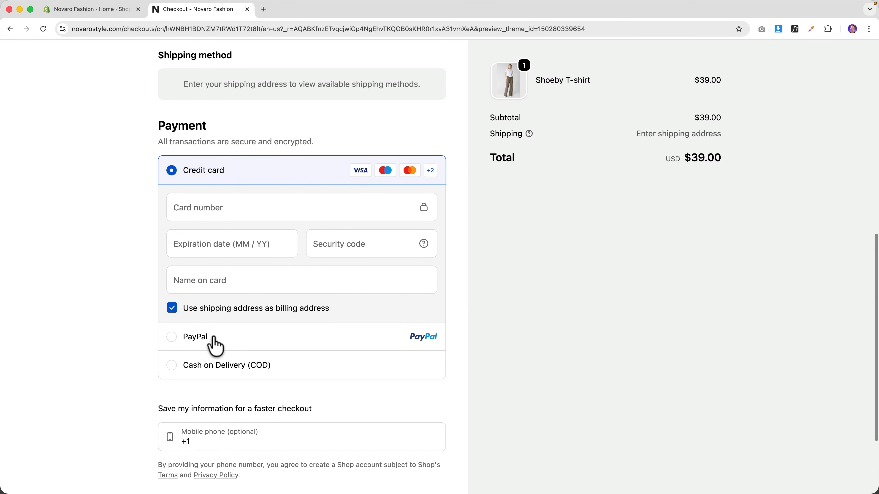
left_click(213, 341)
left_click(210, 268)
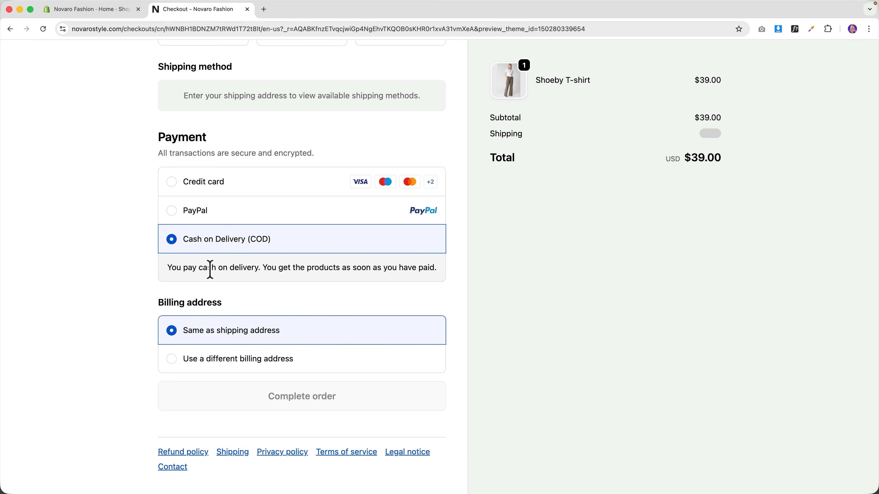
left_click(213, 185)
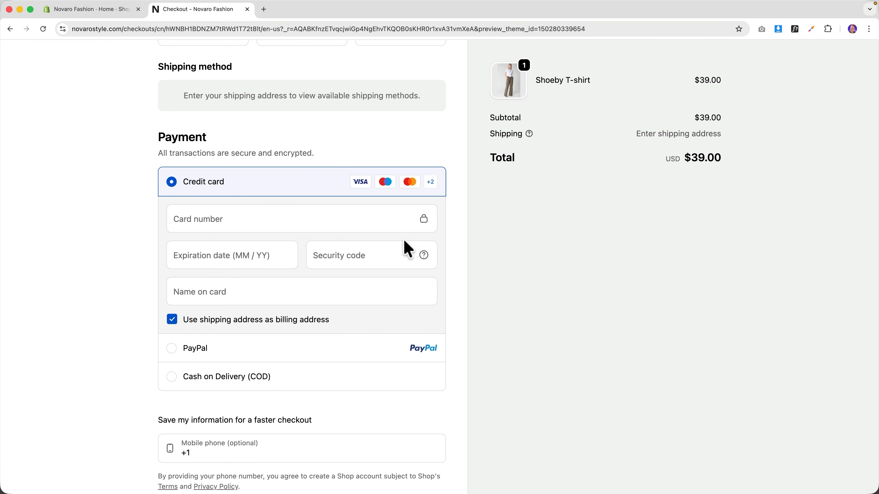
scroll(390, 295, "down", 4)
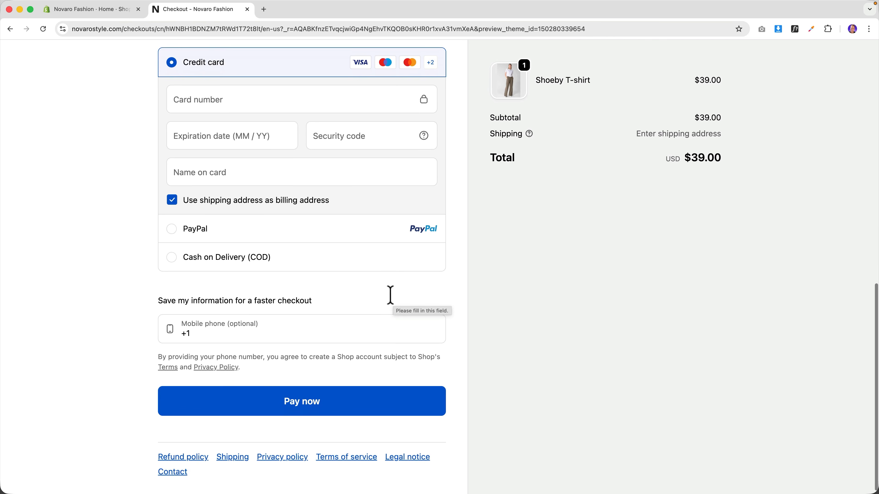
scroll(390, 294, "up", 4)
scroll(388, 296, "up", 10)
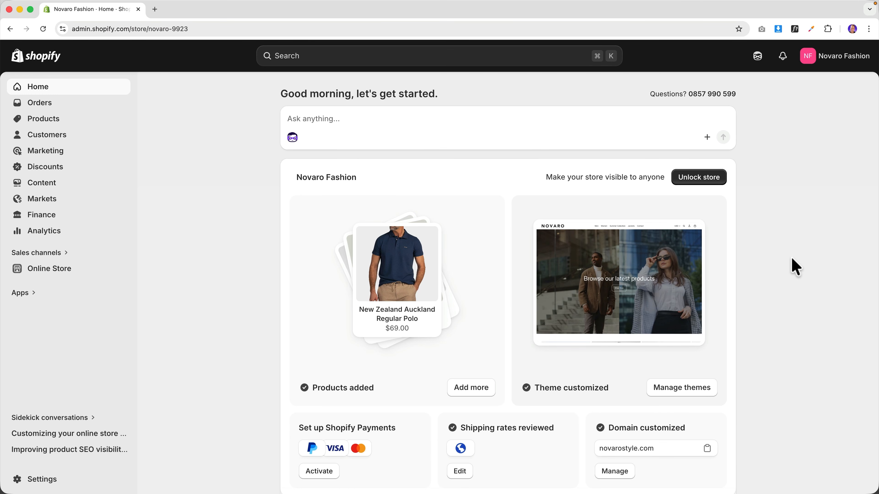
- Open the storefront in a new tab from Online Store, then return to the admin
left_click(54, 276)
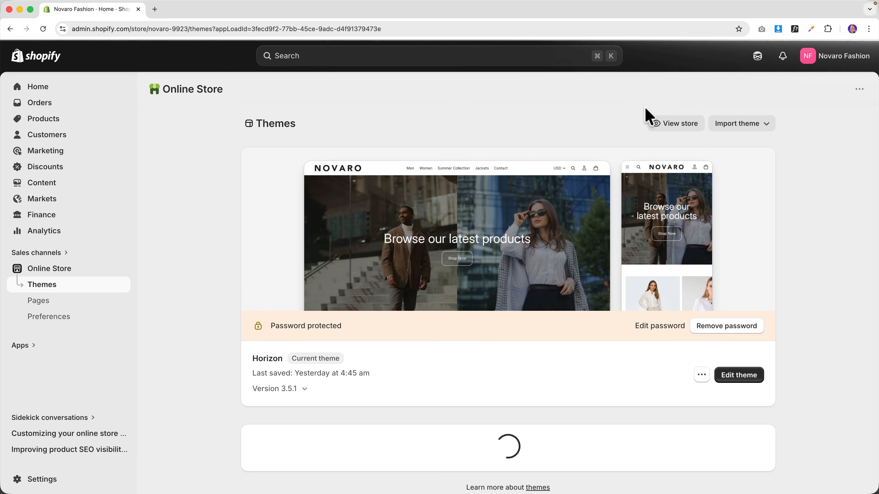
left_click(675, 125)
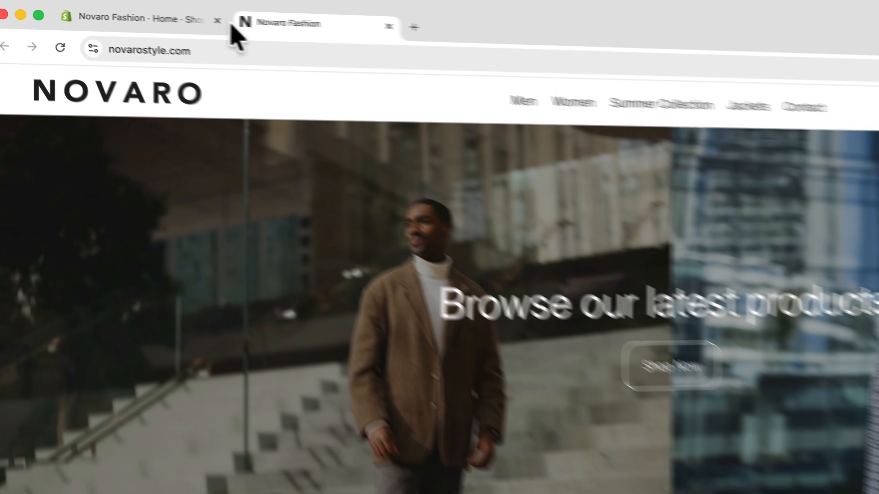
left_click(492, 58)
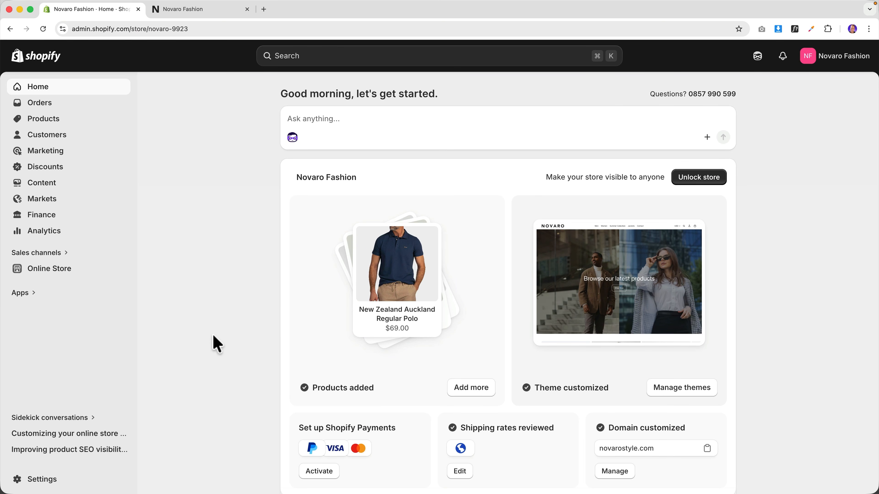
- Upload Novaro-Favicon.png from the 6. Miscellaneous folder as the internal store icon and save
left_click(38, 480)
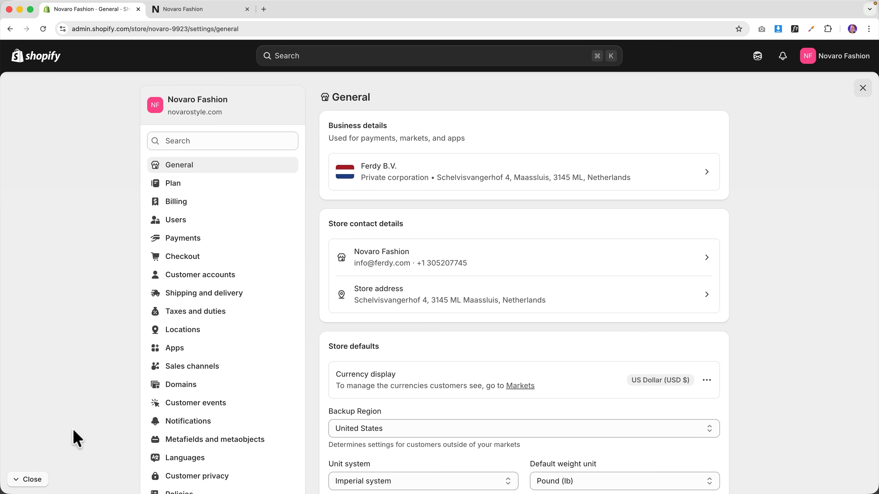
left_click(155, 108)
left_click(300, 268)
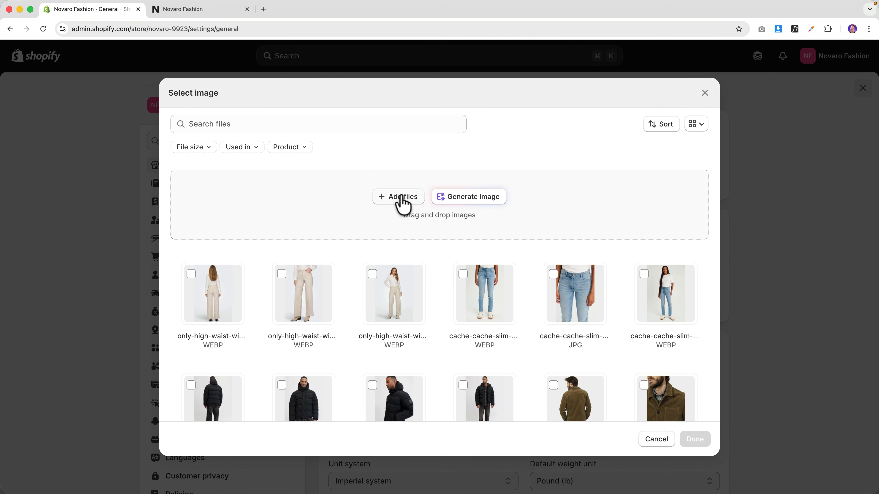
left_click(402, 199)
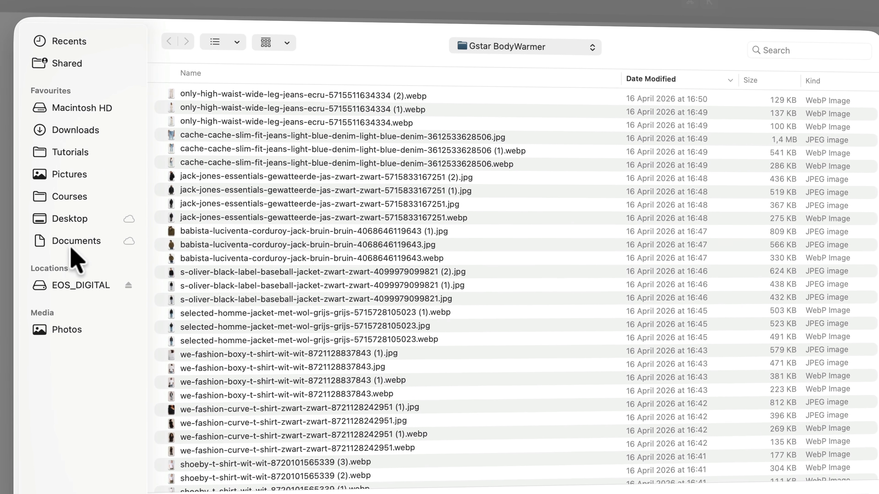
left_click(73, 220)
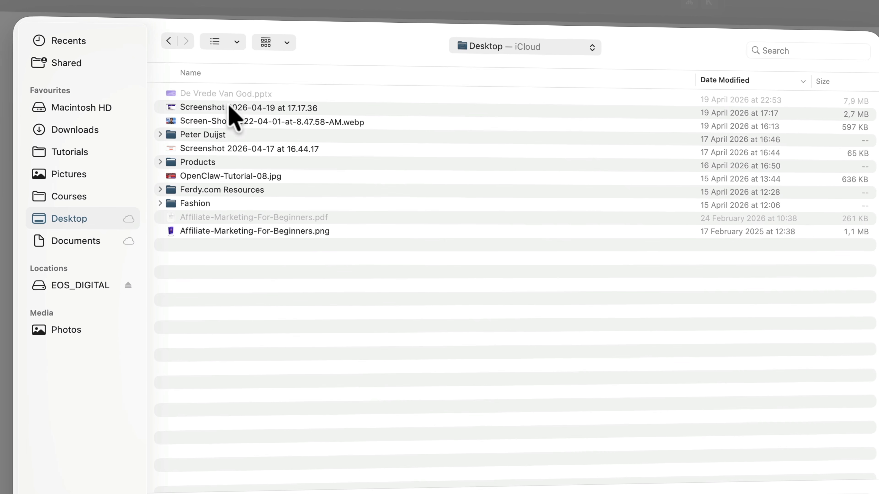
double_click(208, 190)
left_click(211, 73)
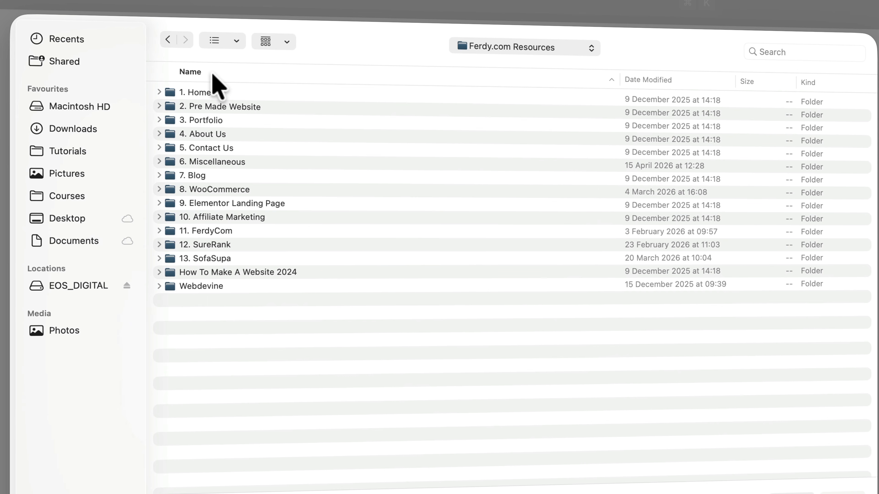
double_click(208, 161)
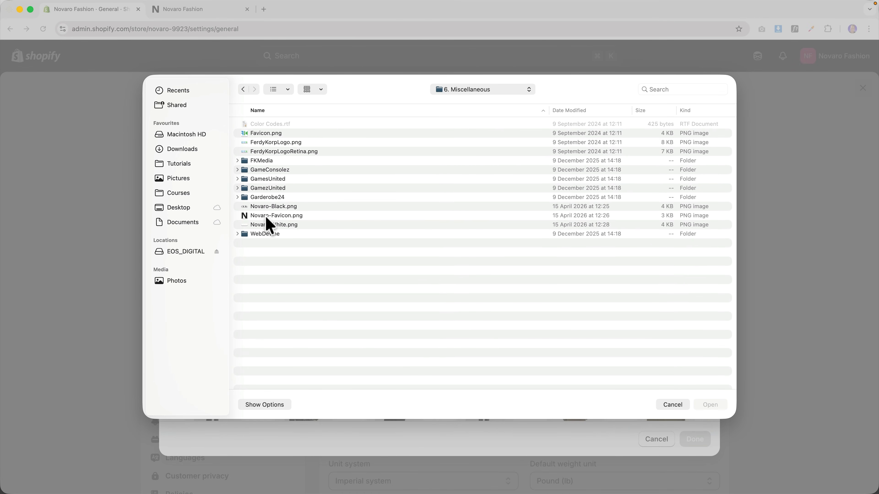
left_click(269, 218)
left_click(708, 406)
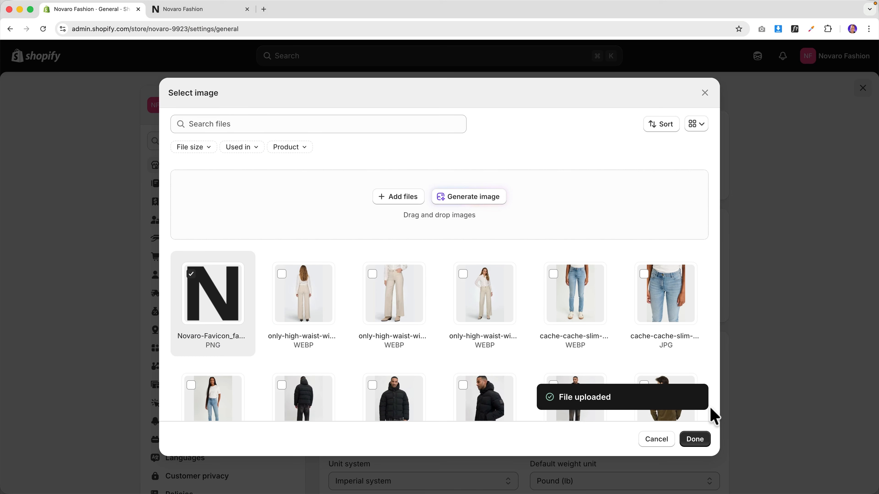
left_click(695, 439)
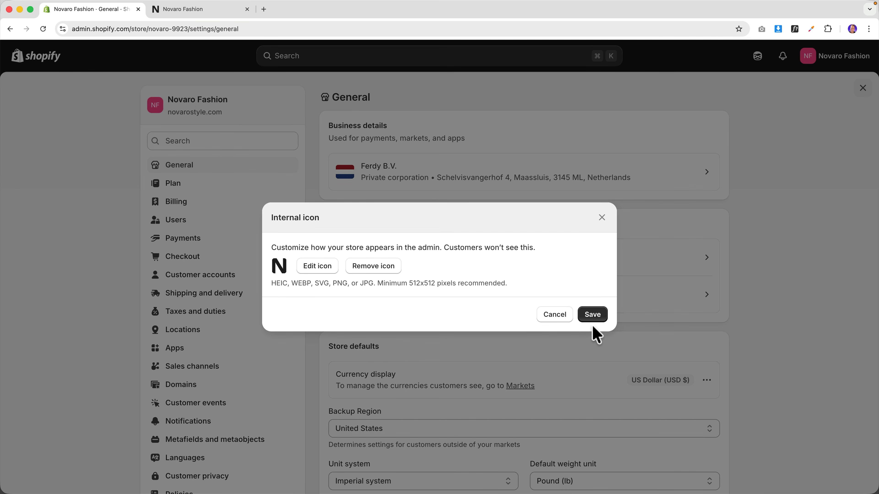
left_click(592, 314)
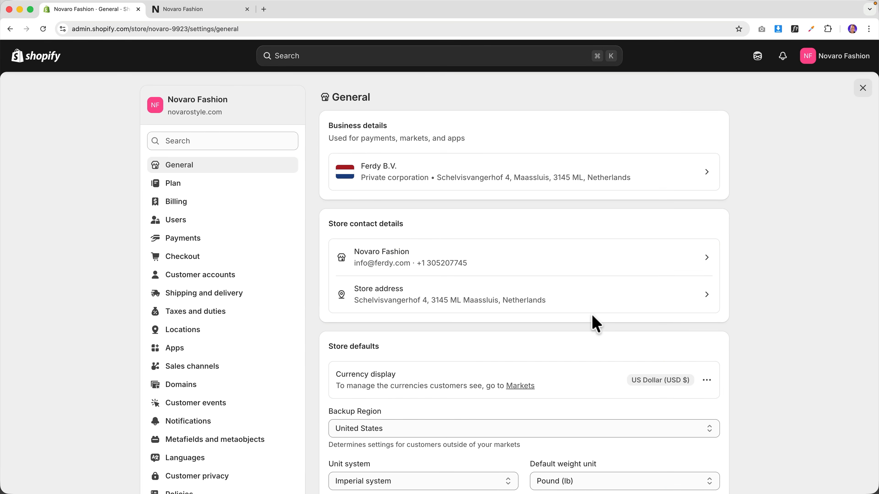
- Visit novarostyle.com in an incognito window to see the Opening soon password page
left_click(169, 10)
left_click(153, 27)
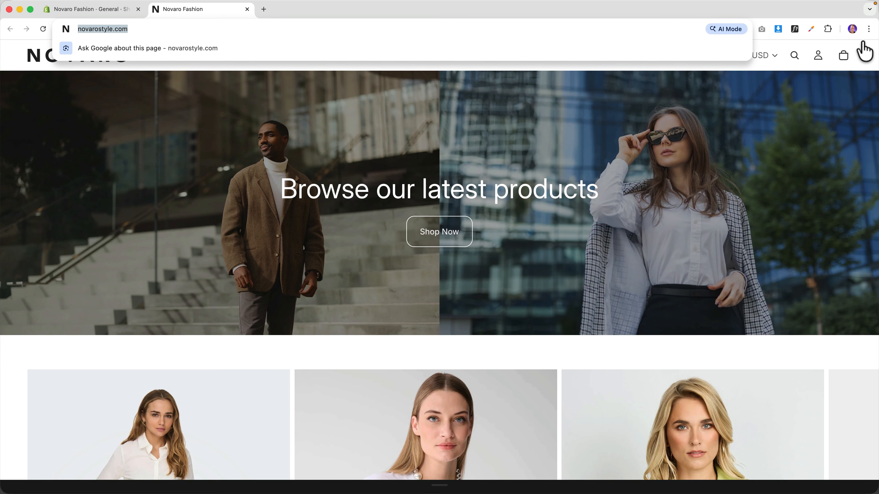
left_click(869, 29)
left_click(776, 75)
type("novarostyle.com")
key("Return")
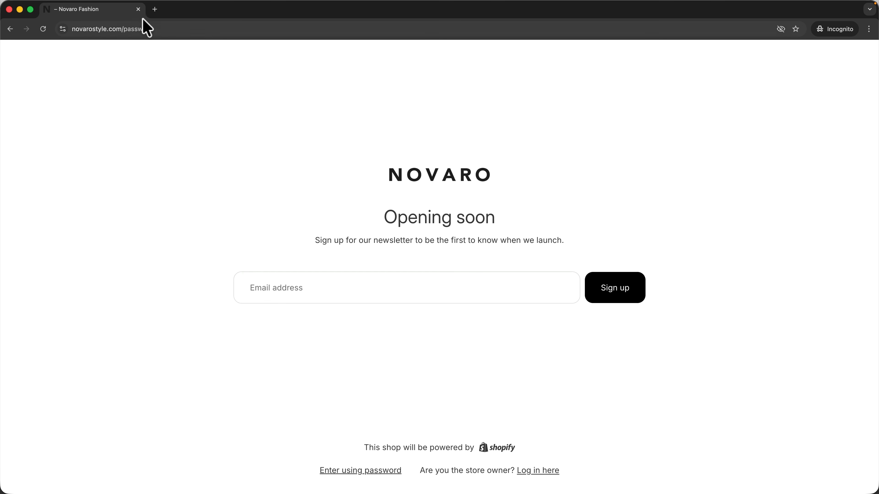
left_click(138, 9)
- Return to the admin Home page and go to Online Store themes
left_click(105, 13)
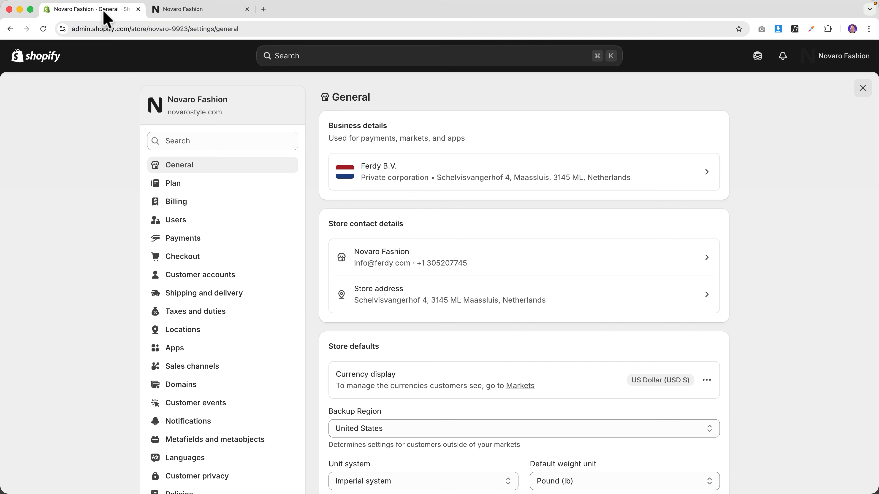
left_click(38, 59)
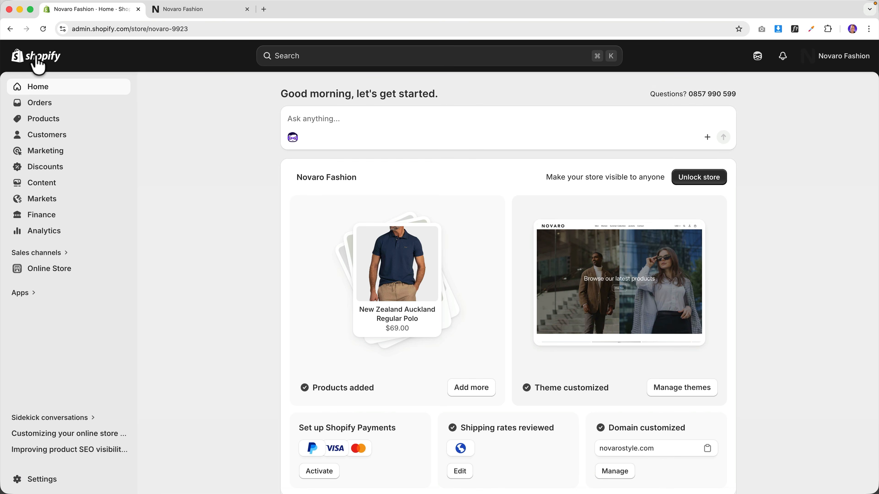
left_click(56, 270)
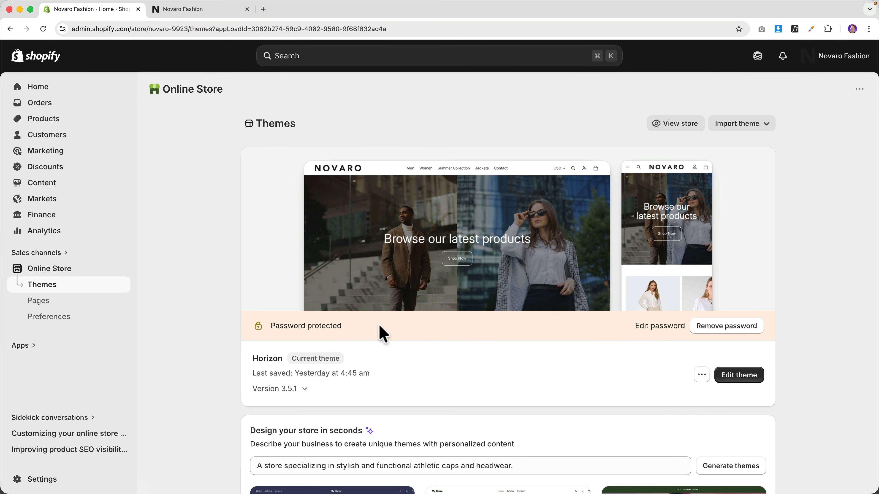
- Remove the storefront password and browse the now-open live store in an incognito window
left_click(722, 329)
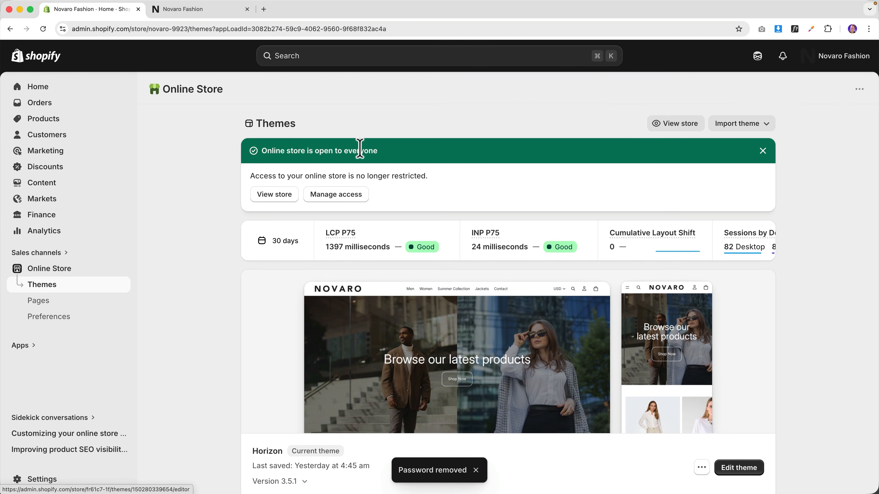
right_click(283, 202)
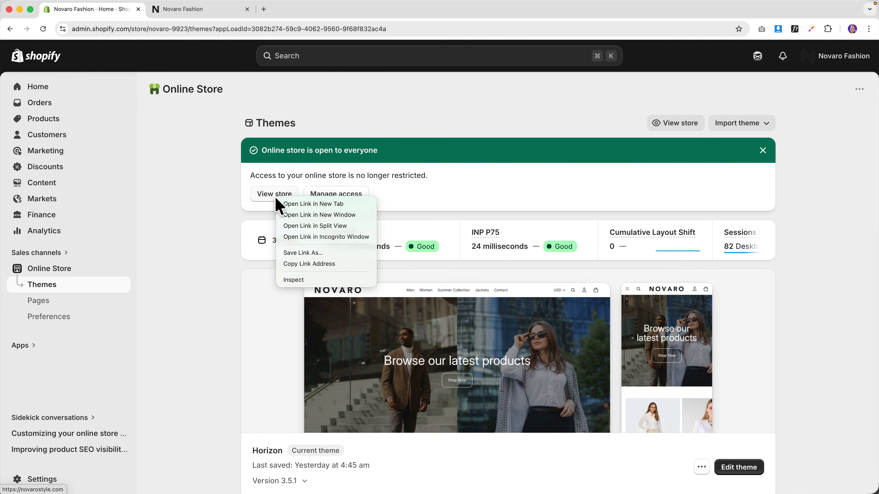
left_click(330, 238)
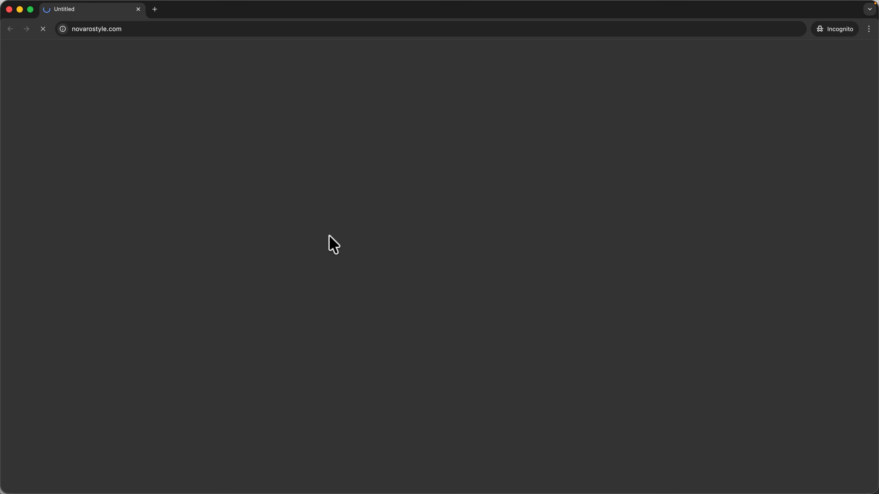
scroll(444, 202, "down", 20)
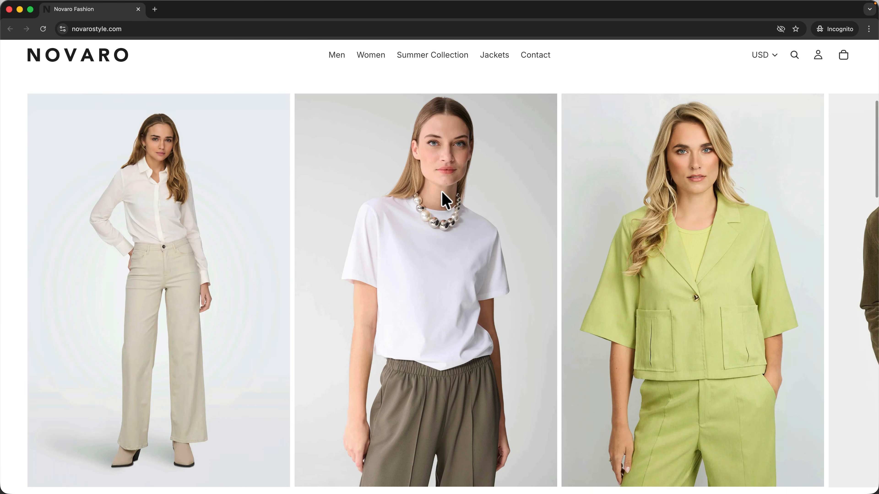
scroll(444, 202, "down", 20)
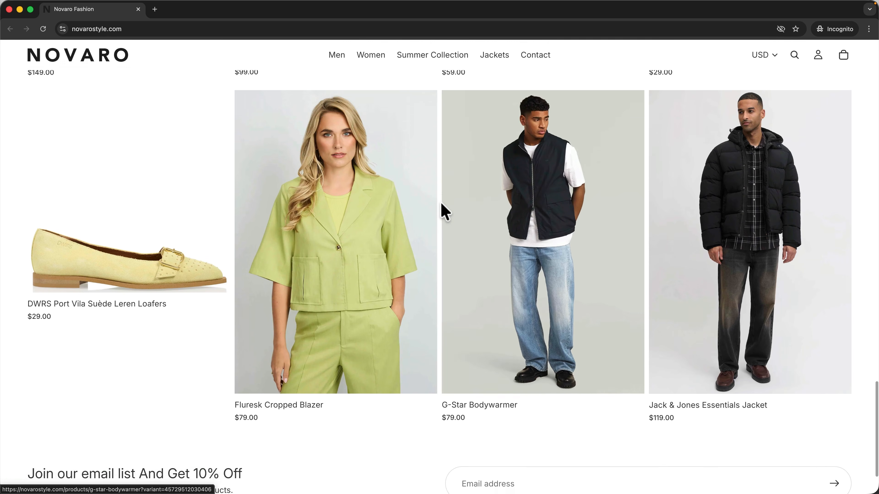
scroll(440, 201, "up", 15)
scroll(439, 208, "up", 15)
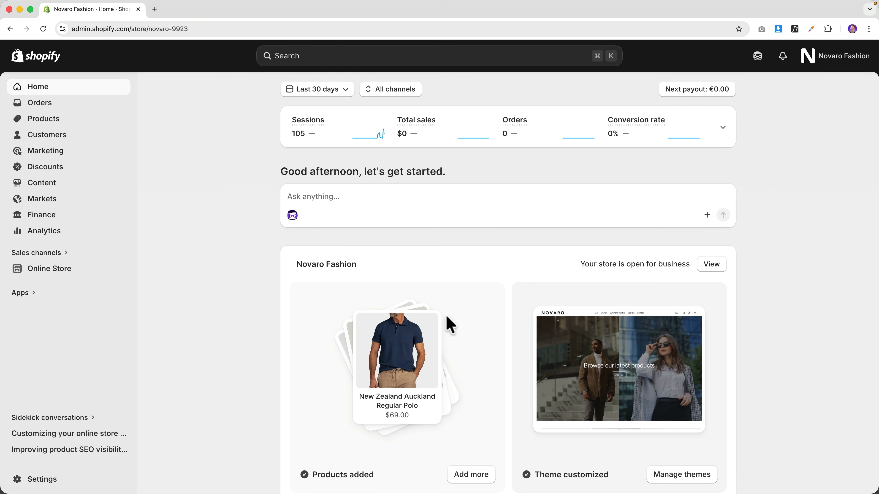
- Turn on Shopify Payments test mode, then go back to the admin Home
left_click(34, 482)
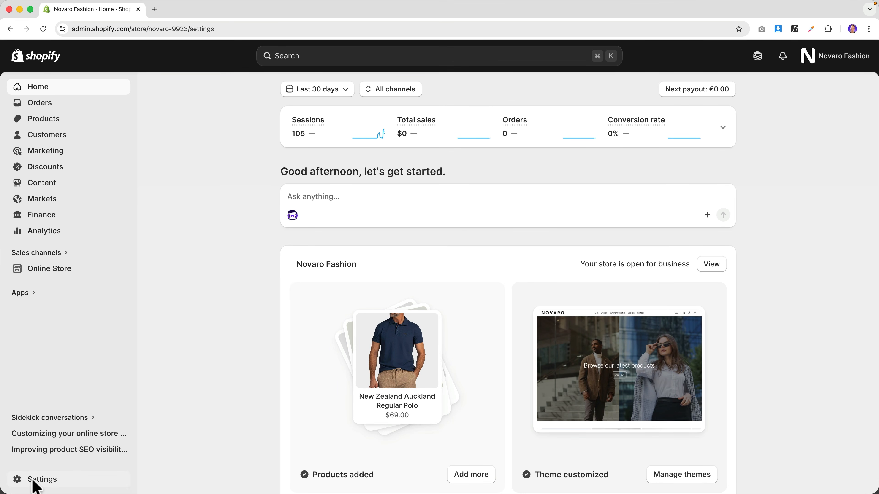
left_click(188, 241)
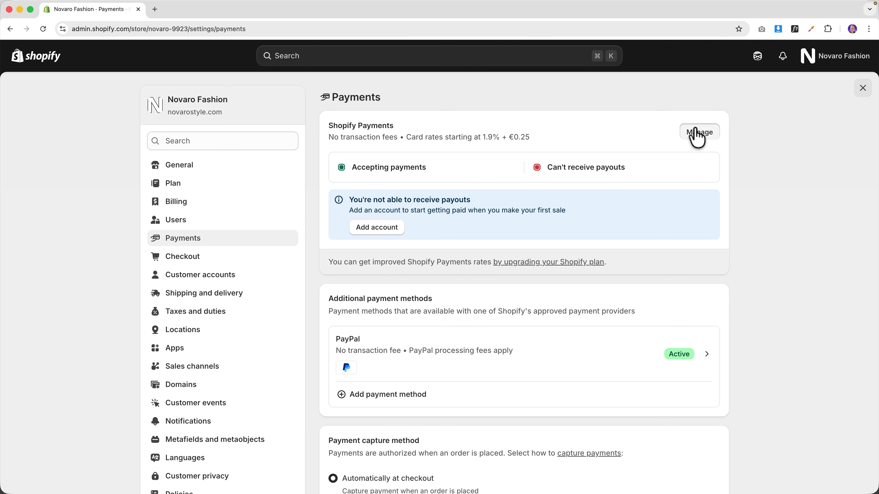
left_click(697, 135)
scroll(605, 192, "down", 9)
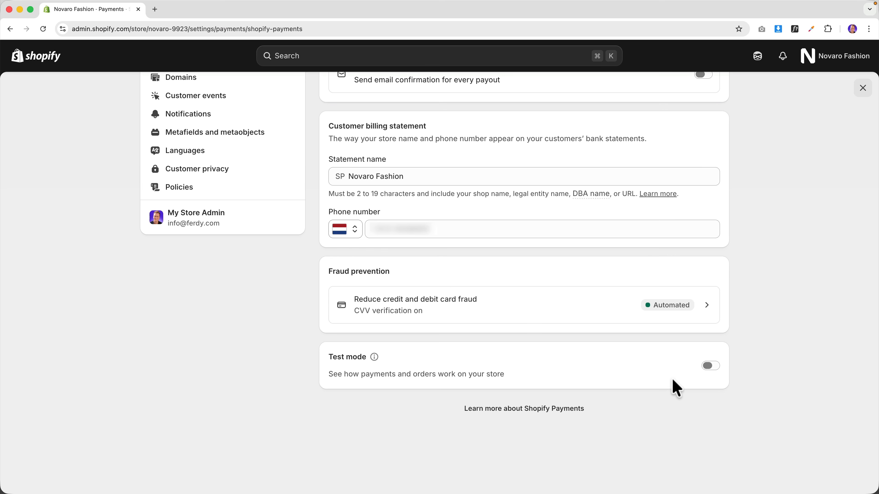
left_click(710, 366)
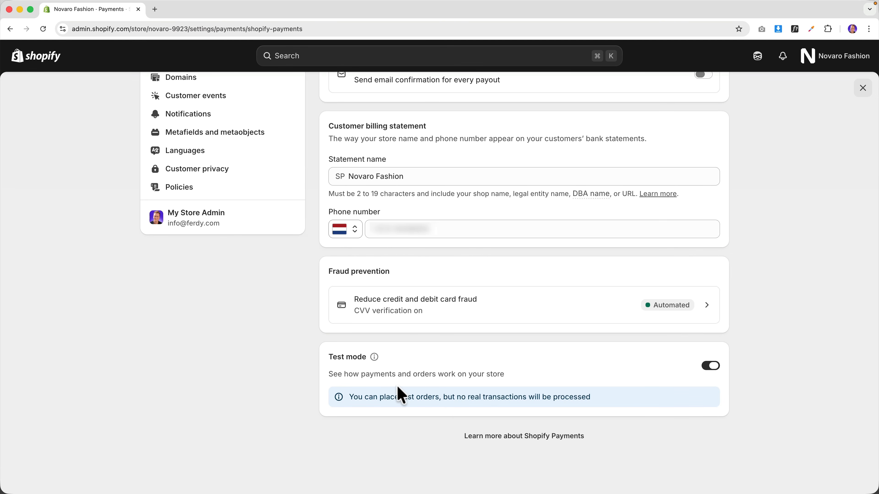
left_click(37, 60)
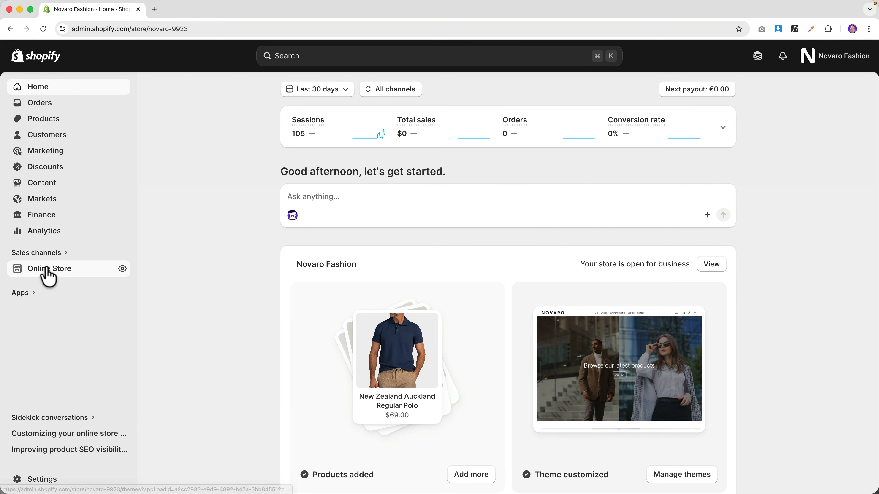
- Open the storefront in incognito and add the Cache Cache Slim Fit Jeans to the cart
left_click(47, 270)
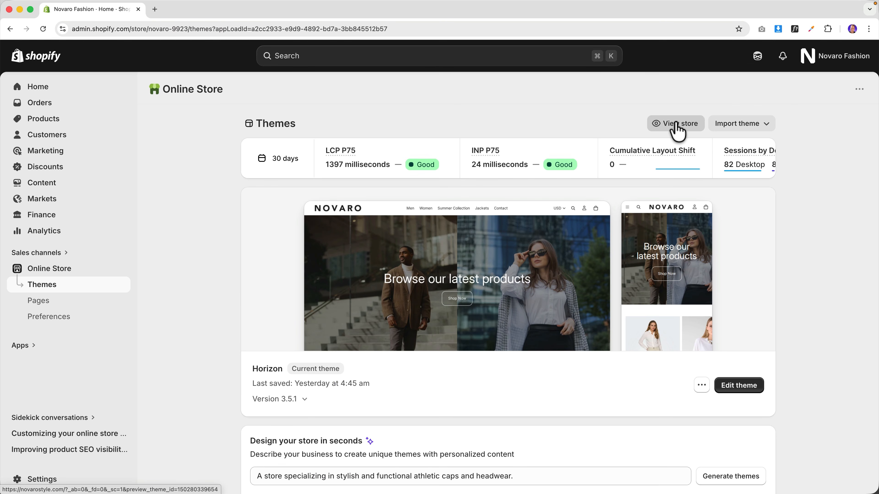
right_click(676, 126)
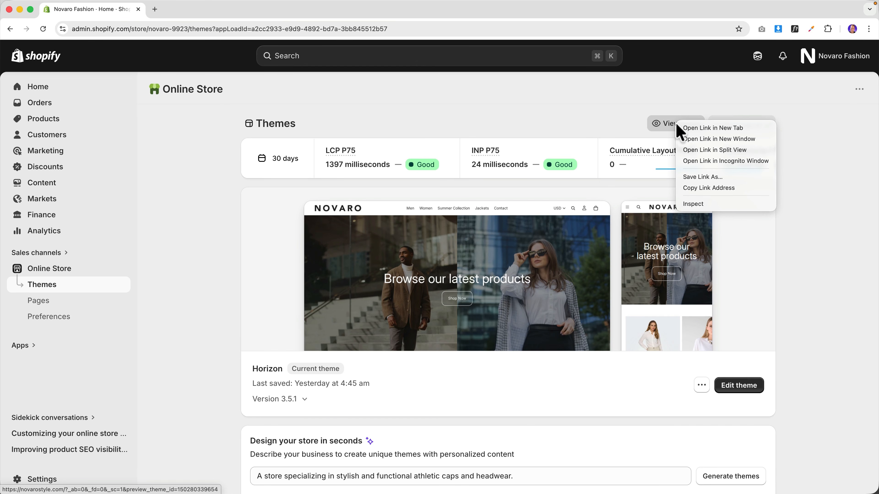
left_click(678, 161)
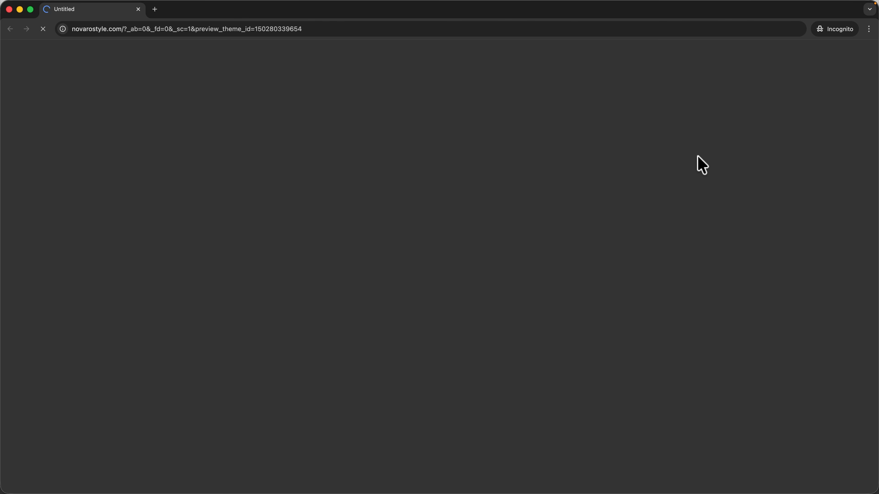
scroll(490, 234, "down", 15)
scroll(491, 233, "down", 10)
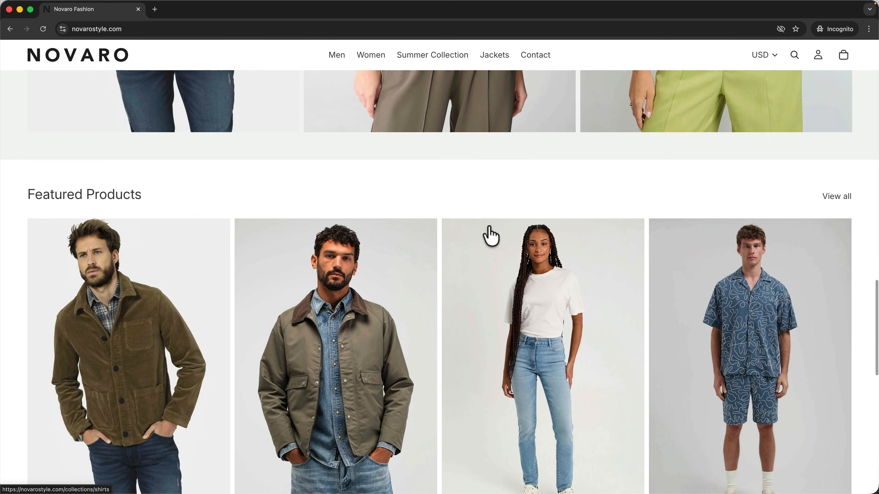
left_click(506, 233)
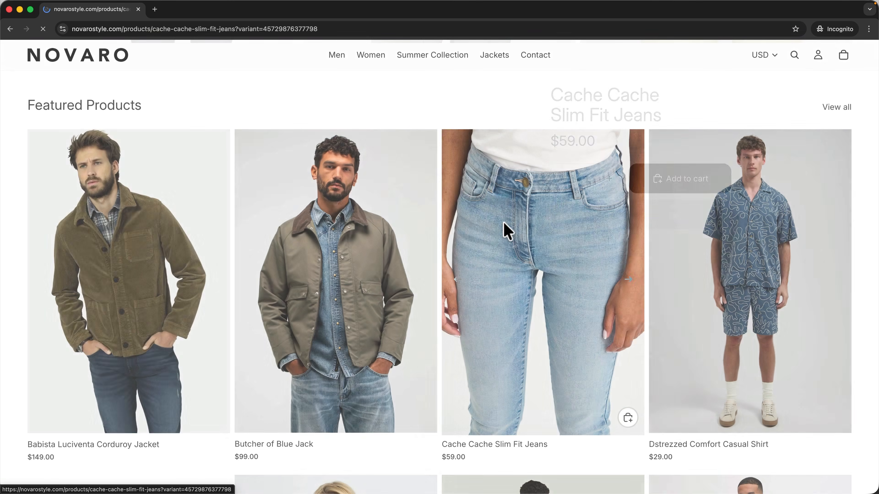
left_click(686, 184)
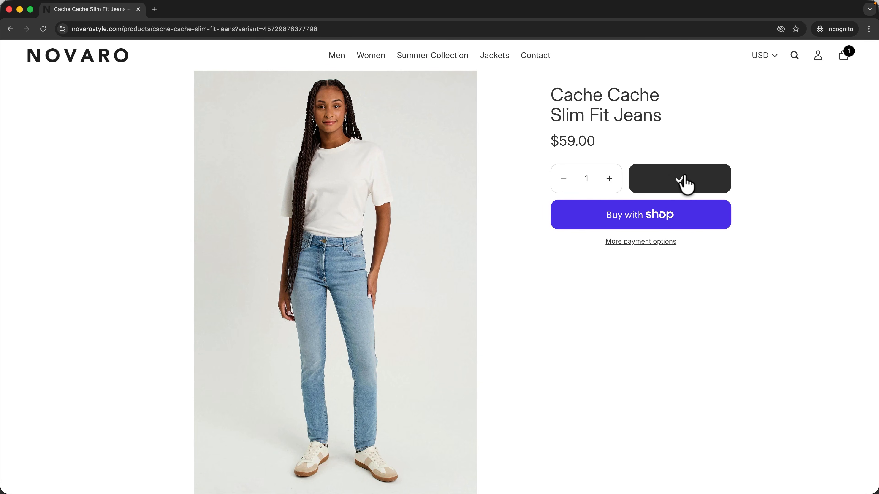
- Check out with Cash on Delivery and place the $67.00 order
left_click(844, 57)
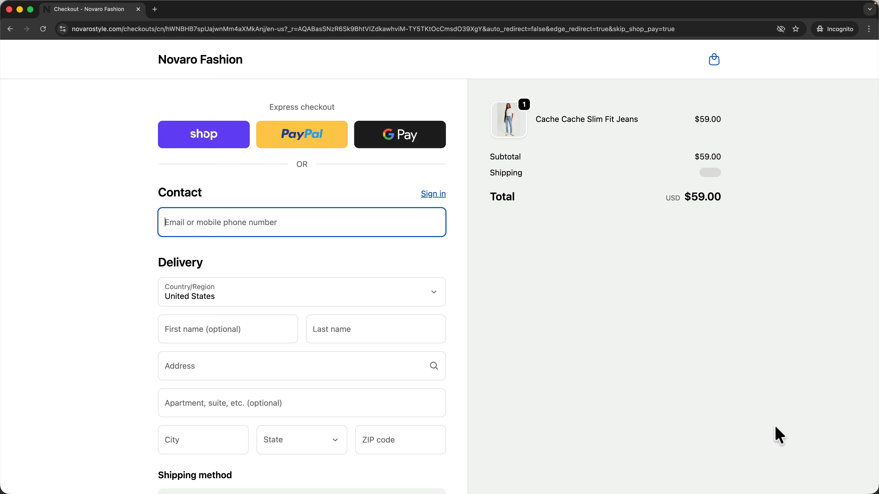
scroll(129, 249, "down", 5)
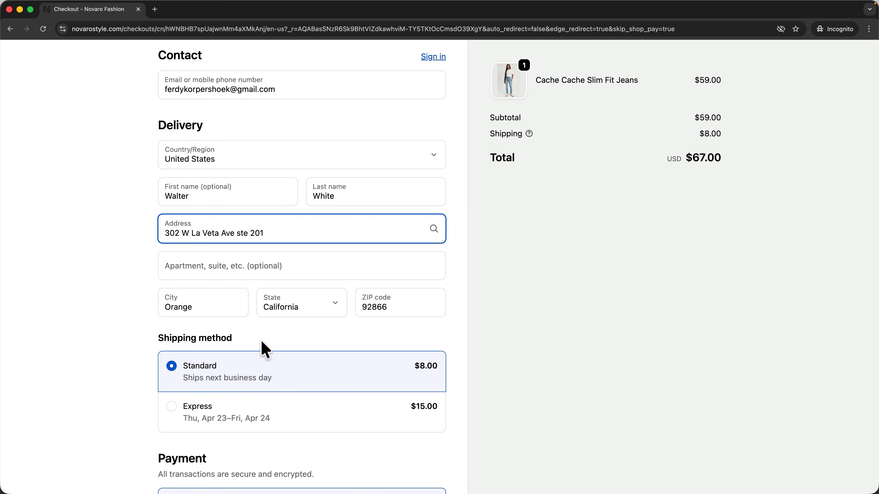
scroll(265, 349, "down", 10)
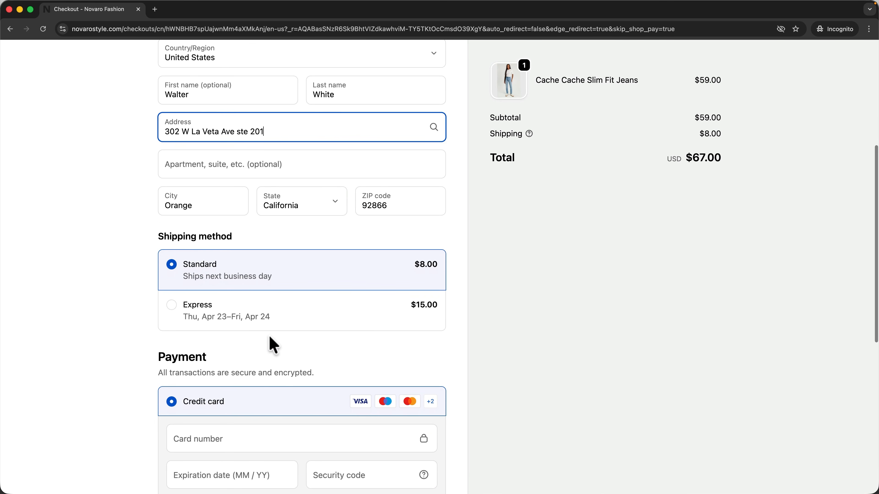
scroll(304, 258, "down", 2)
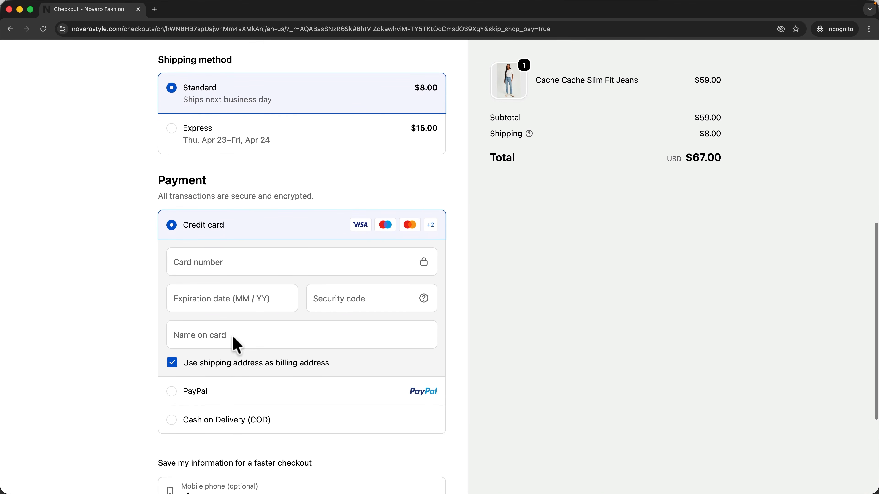
left_click(180, 417)
scroll(291, 348, "down", 2)
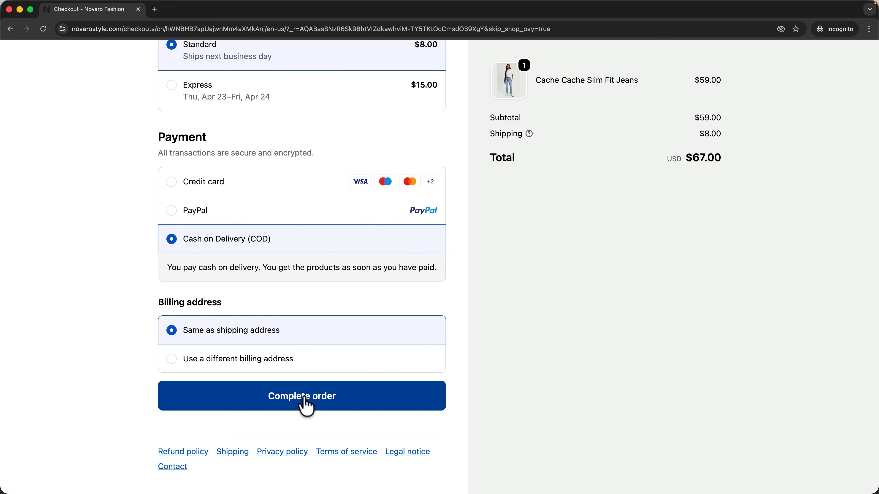
left_click(304, 396)
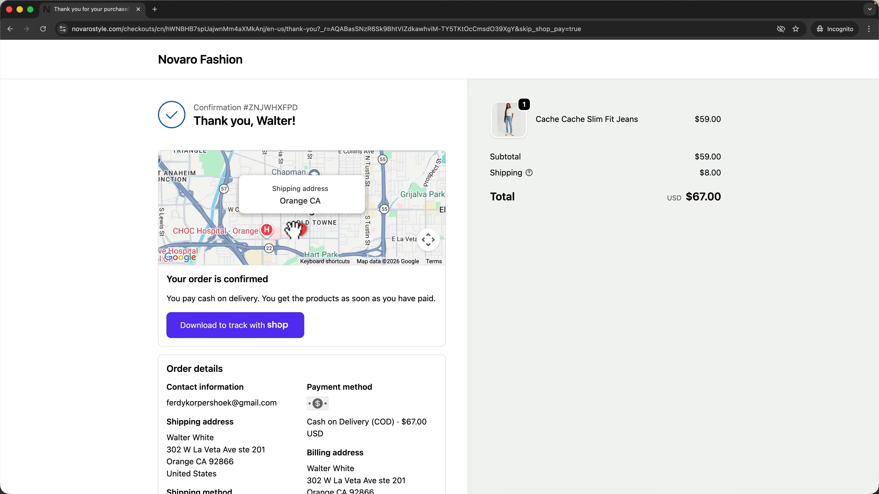
- Open the 'Order #1001 confirmed' email, scroll through its order summary, and load its images
scroll(405, 311, "down", 5)
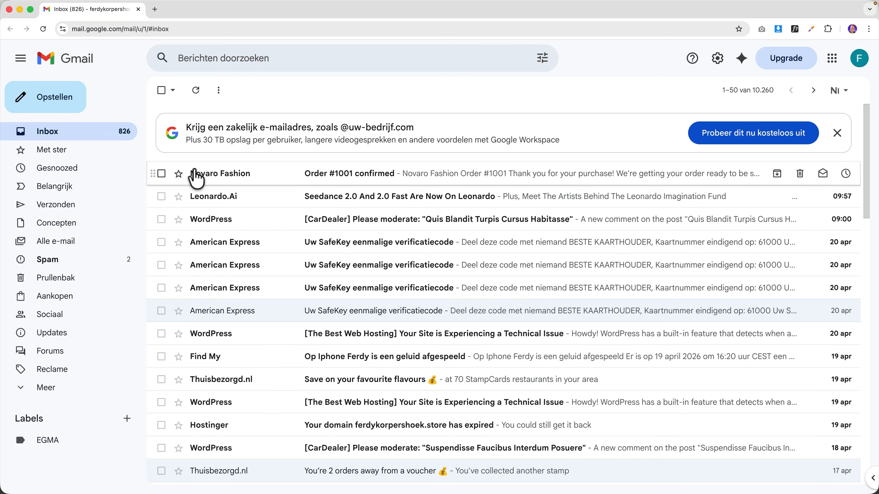
left_click(383, 175)
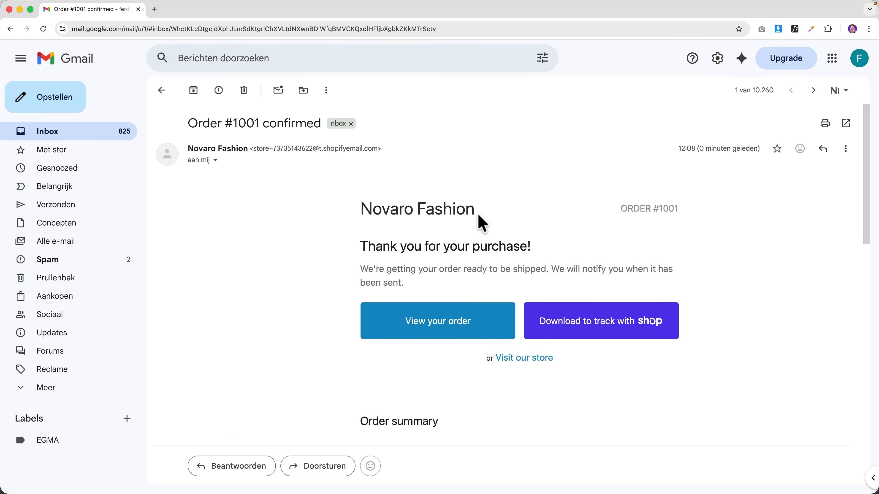
scroll(482, 224, "down", 10)
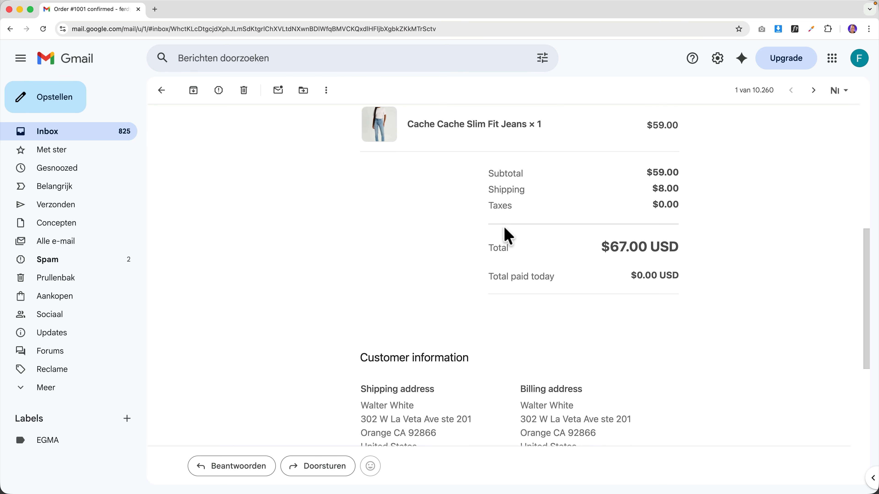
scroll(507, 236, "down", 6)
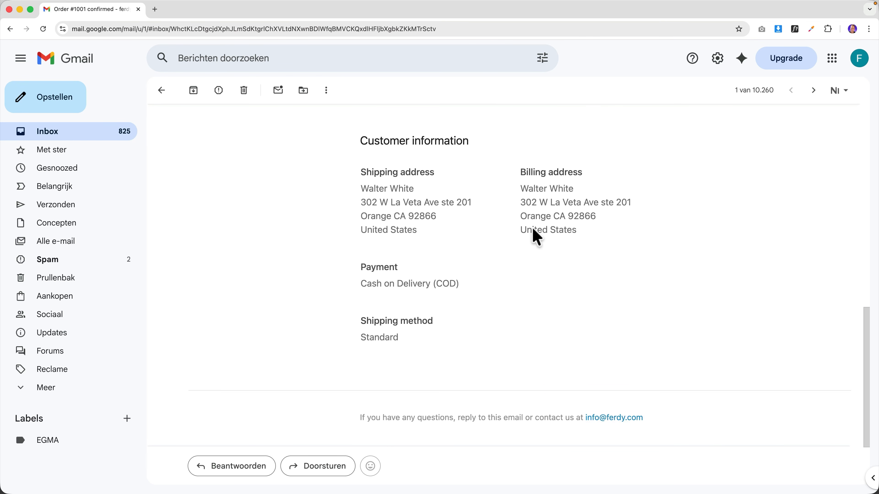
scroll(529, 237, "down", 3)
scroll(526, 239, "up", 15)
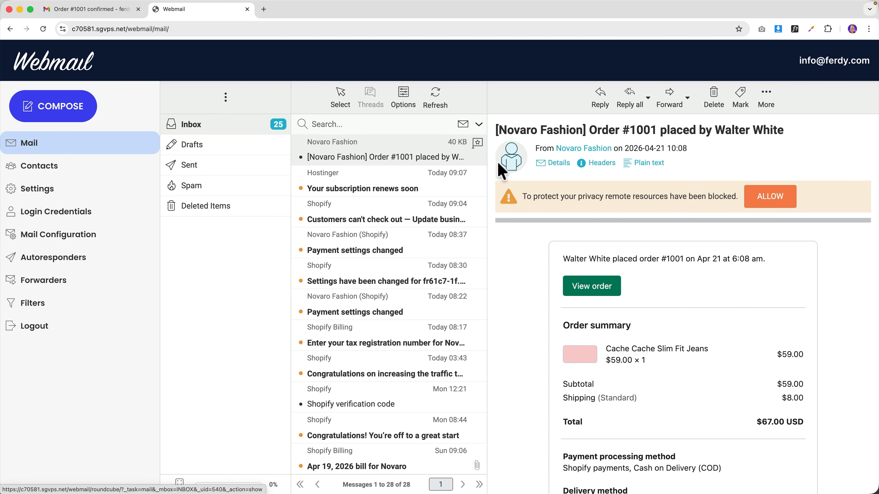
left_click(770, 199)
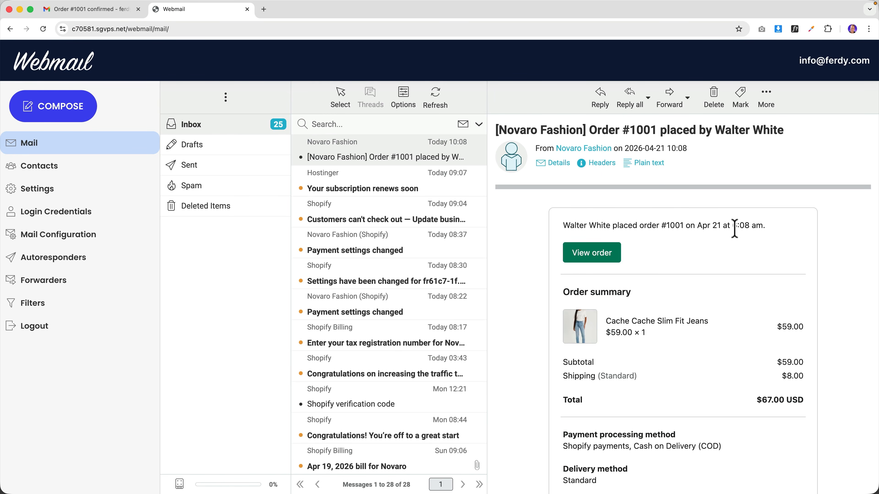
- Check the shipping address and $67.00 total in the '[Novaro Fashion] Order #1001 placed' email, then view the order
scroll(773, 264, "down", 4)
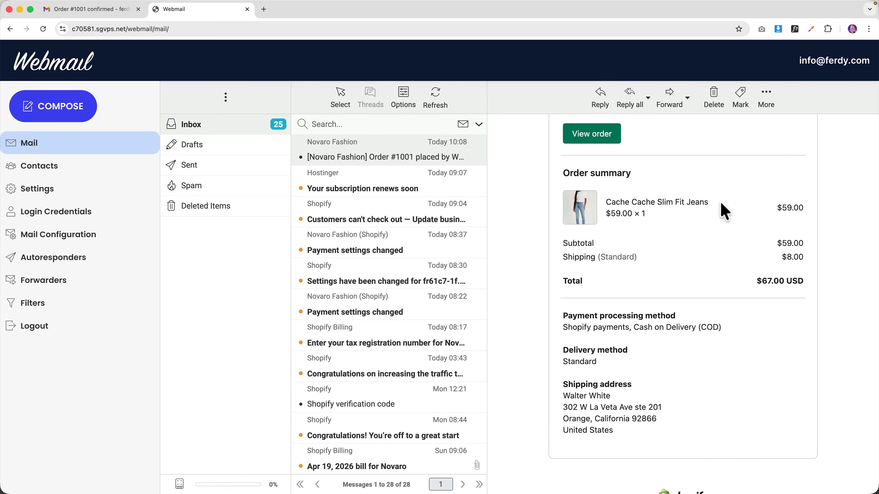
scroll(725, 211, "down", 2)
left_click_drag(564, 340, 640, 395)
left_click(638, 388)
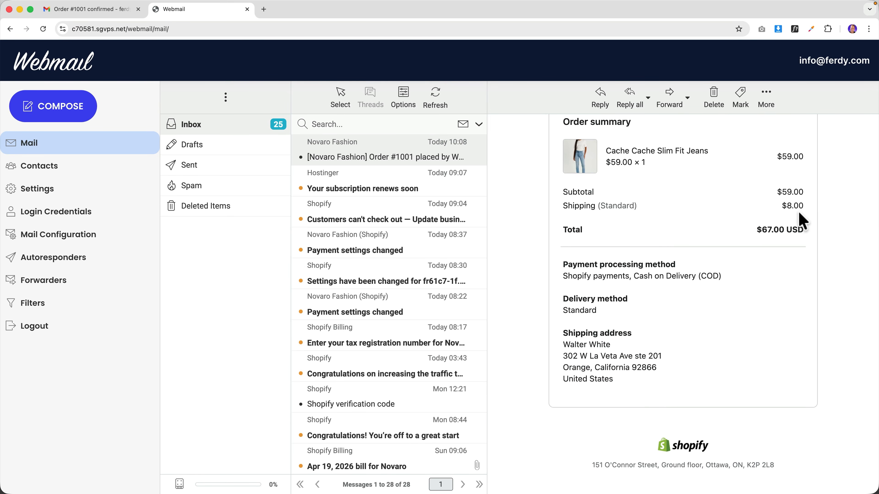
left_click_drag(755, 229, 798, 230)
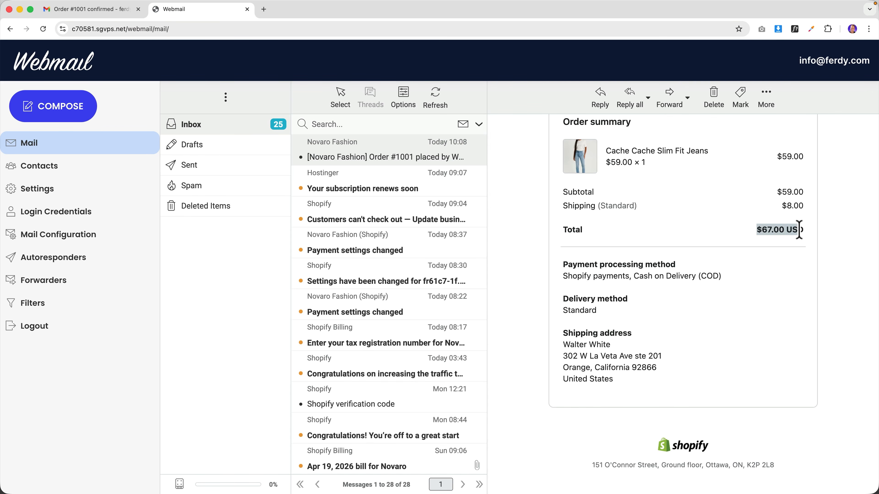
left_click(803, 229)
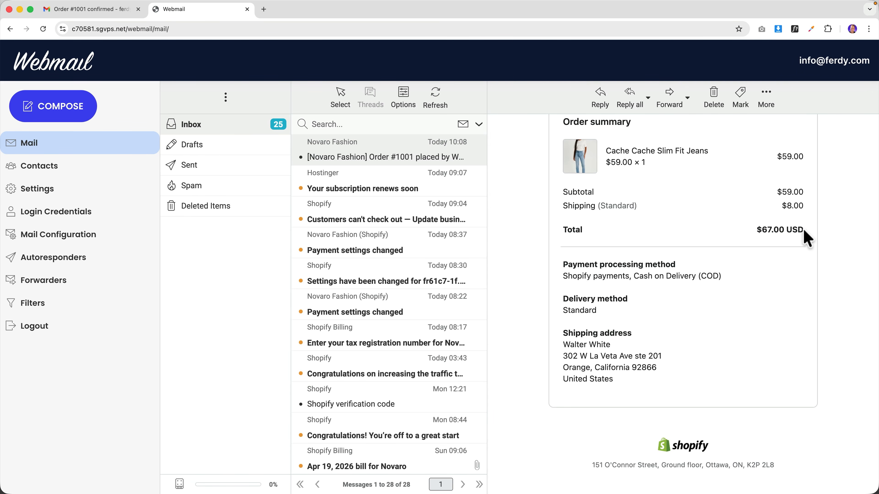
scroll(796, 239, "up", 5)
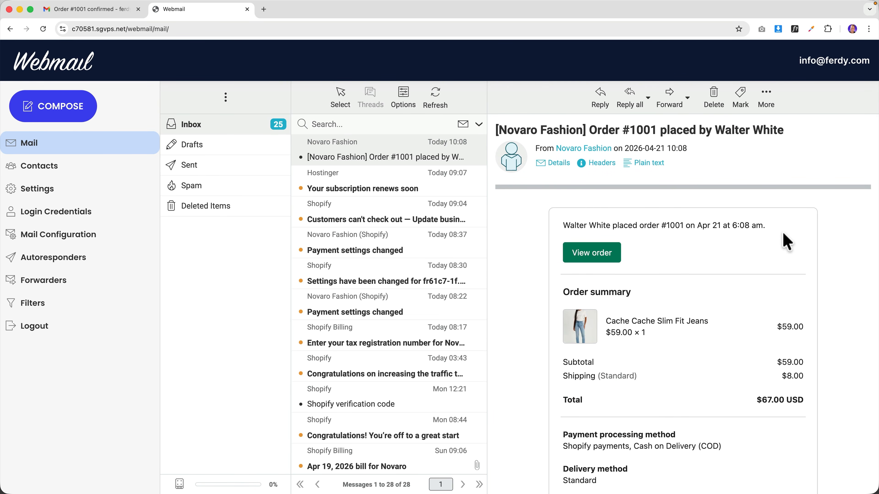
left_click(591, 253)
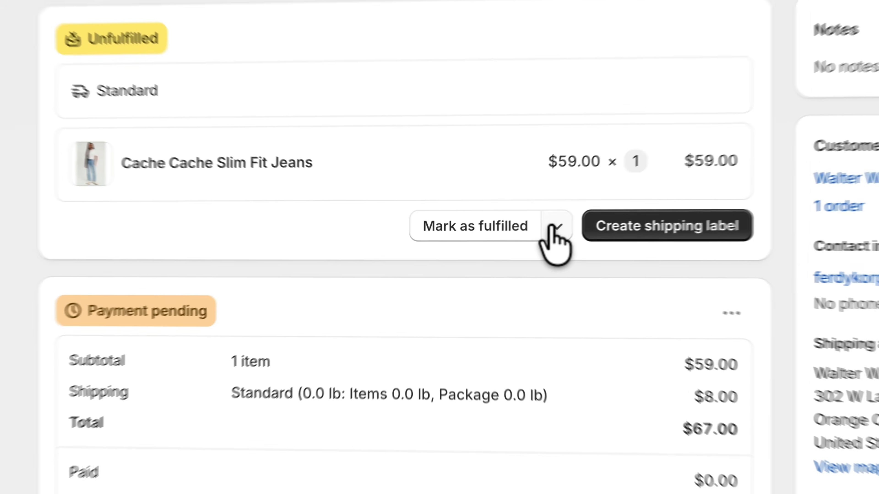
- Fulfil the jeans in order #1001 with the shipment tracking number and UPS as carrier
left_click(498, 237)
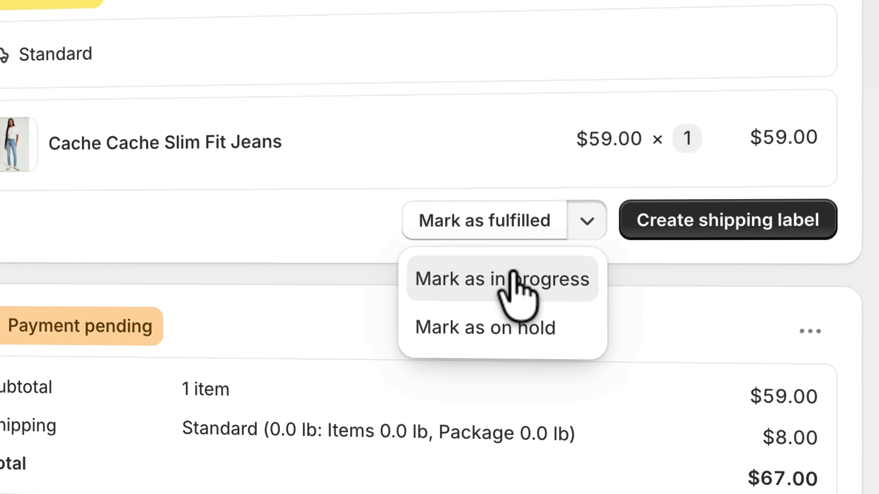
left_click(640, 281)
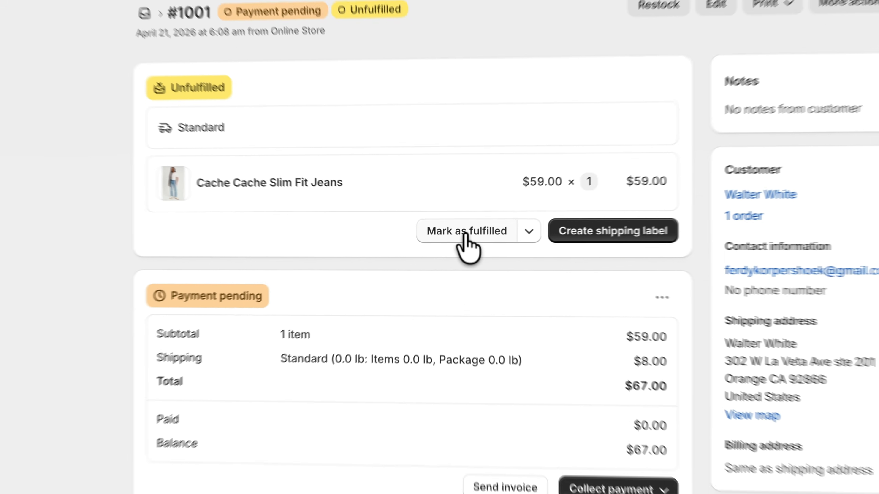
left_click(465, 235)
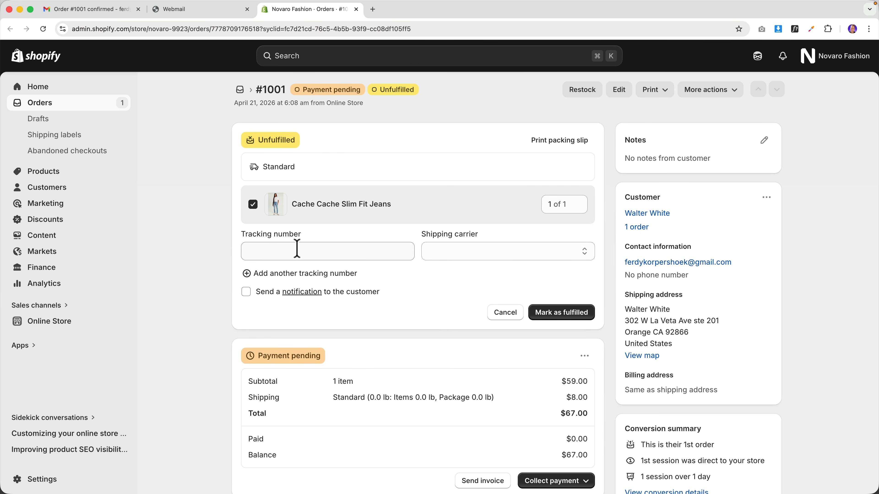
left_click(341, 245)
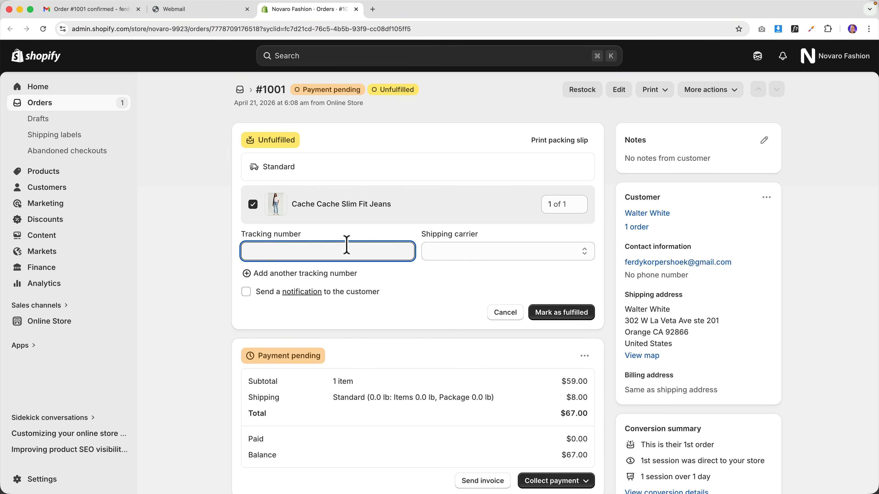
left_click(448, 250)
left_click(420, 276)
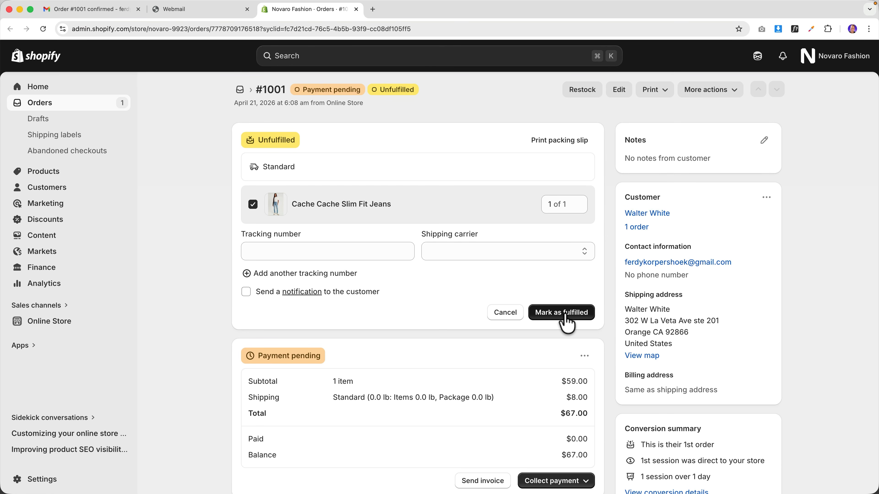
left_click(328, 251)
type("351245234523452")
key("Tab")
type("ups")
left_click(458, 298)
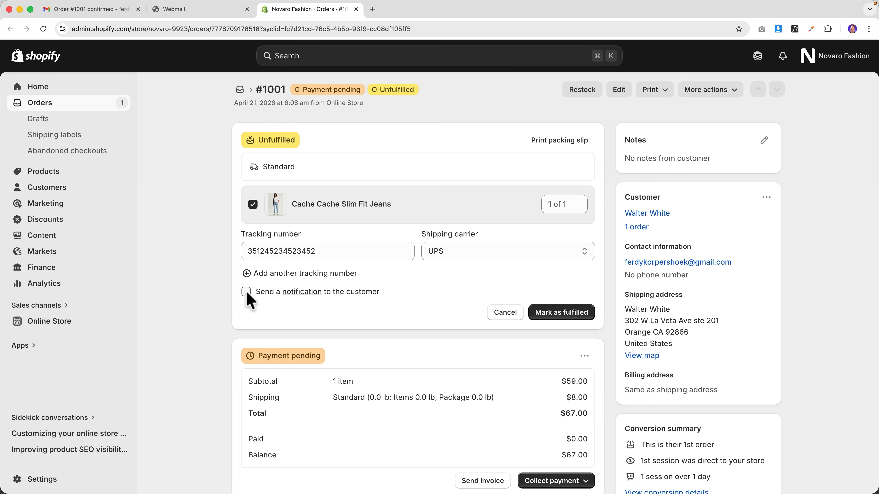
left_click(561, 312)
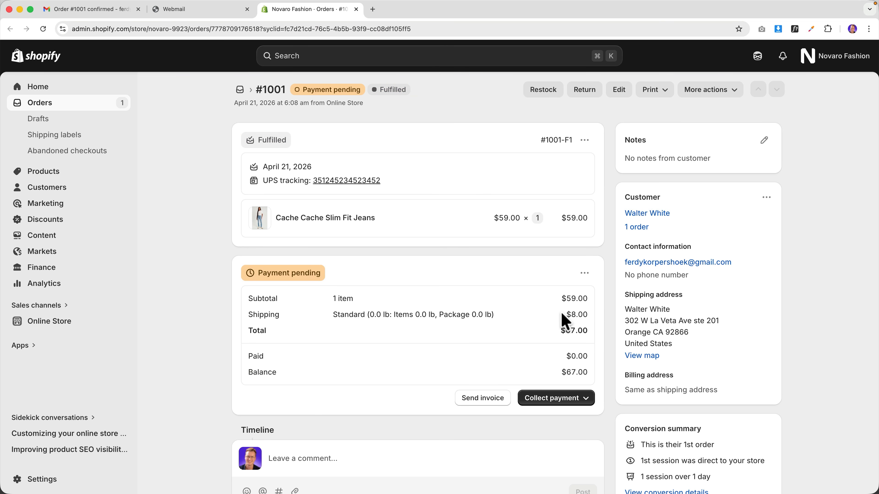
- Review and email the $67.00 invoice for order #1001 to the customer
left_click(476, 401)
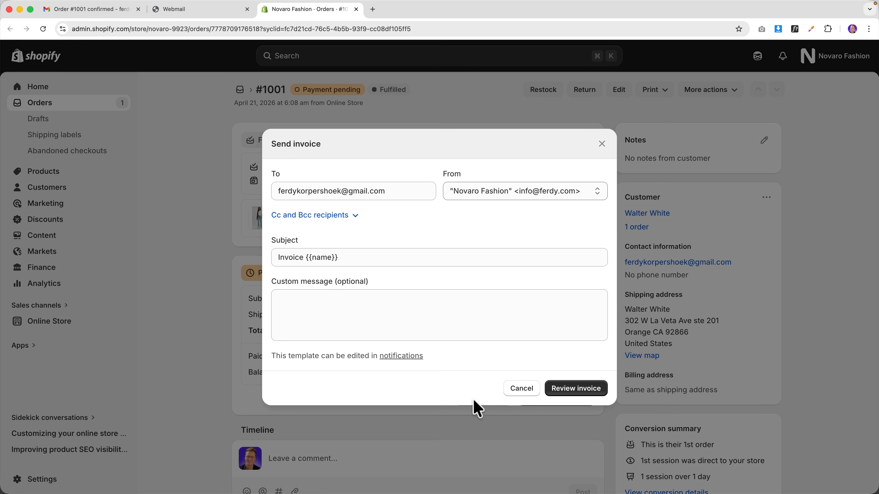
left_click(578, 394)
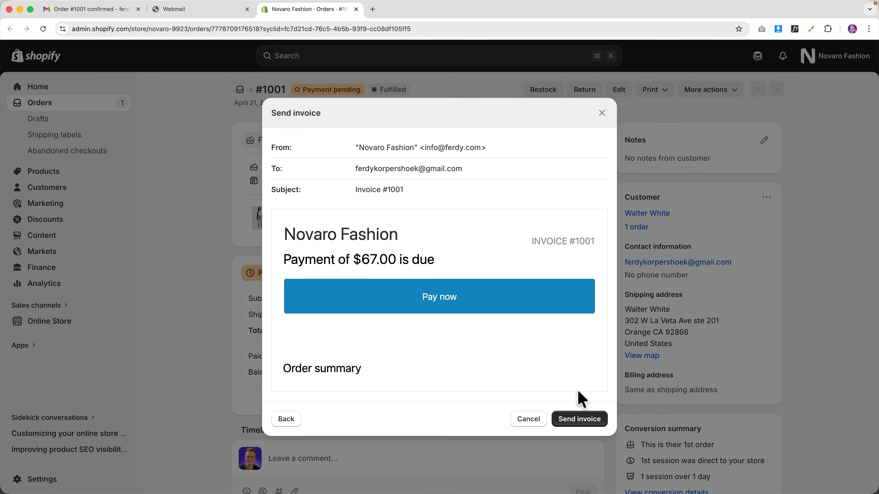
scroll(506, 308, "down", 6)
scroll(506, 307, "down", 10)
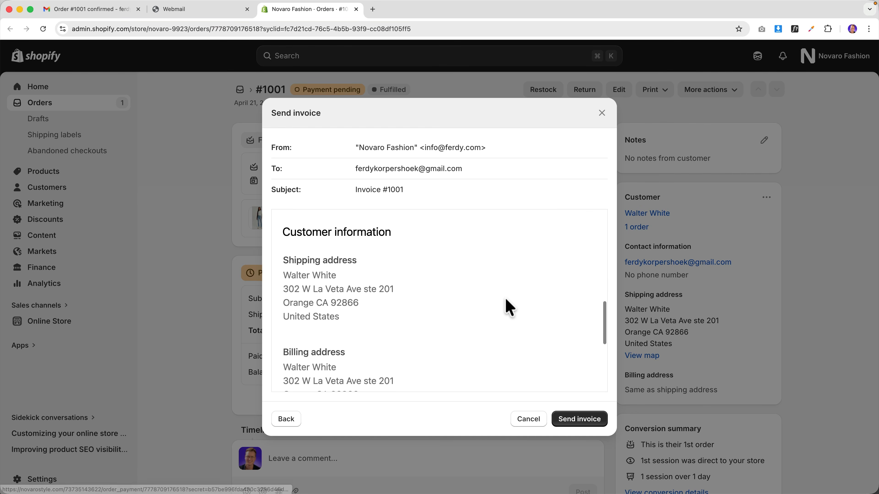
left_click(585, 419)
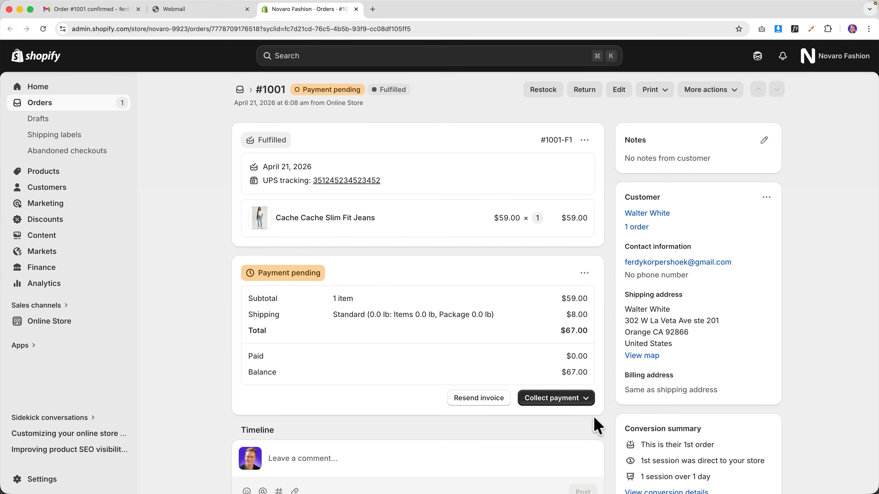
- Mark order #1001 as paid by Cash on Delivery (COD)
left_click(585, 401)
left_click(558, 437)
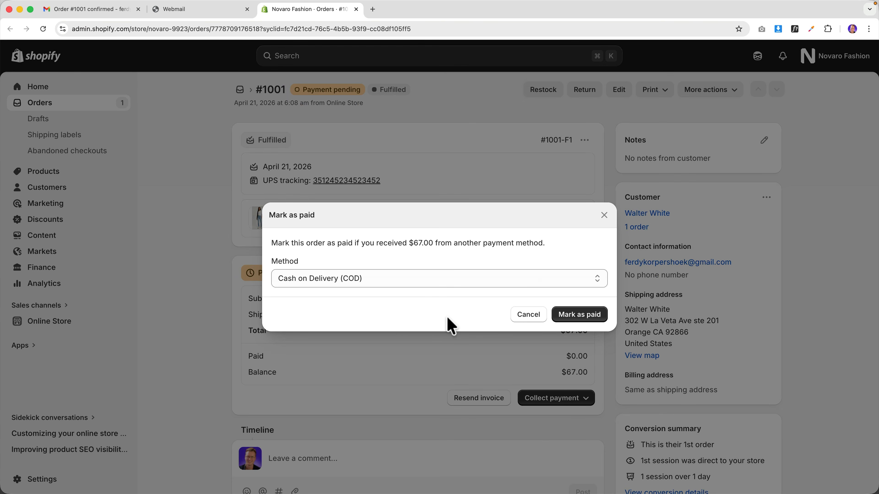
left_click(583, 315)
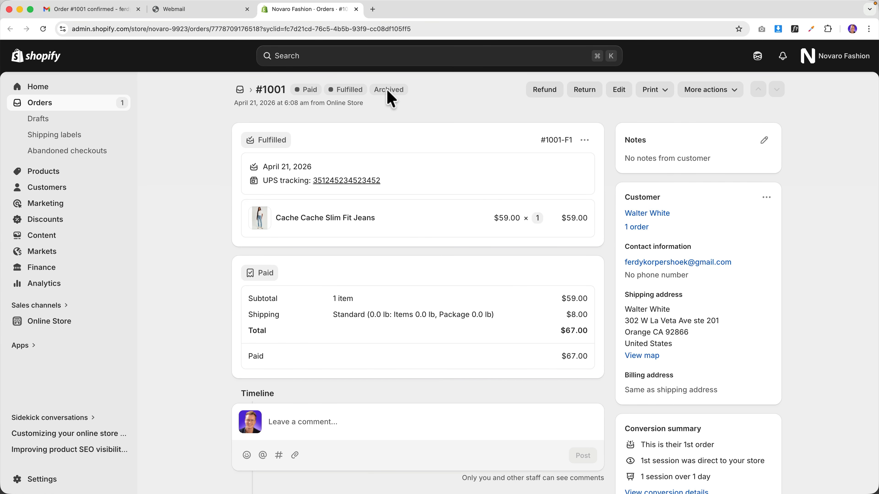
- Set up a refund for 1 pair of jeans plus $8.00 standard shipping, with a refund reason
left_click(539, 93)
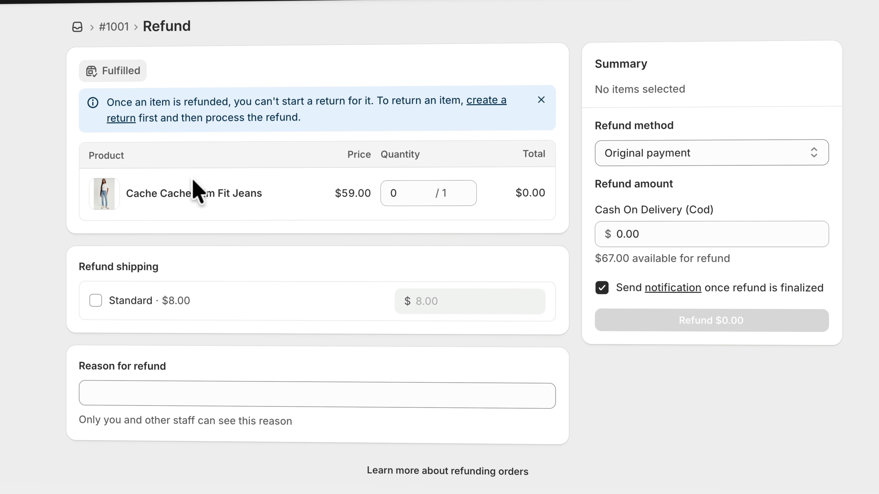
left_click(392, 198)
type("1")
left_click(118, 328)
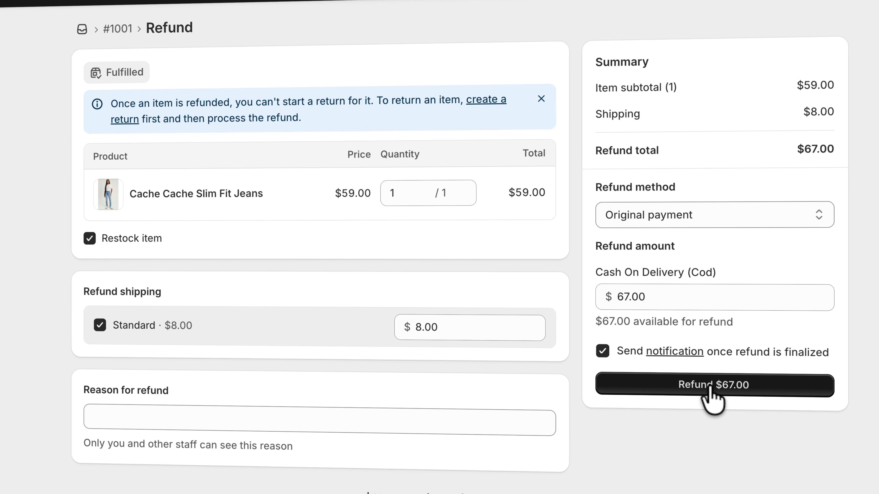
left_click(391, 427)
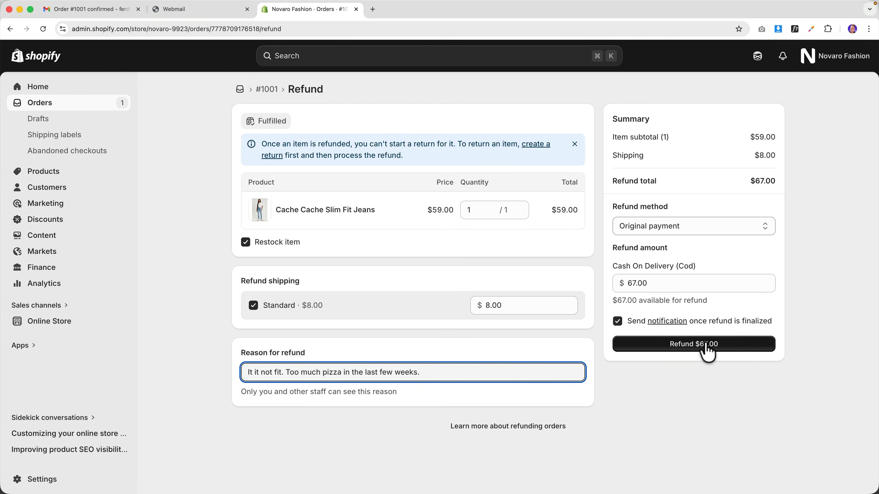
left_click(661, 420)
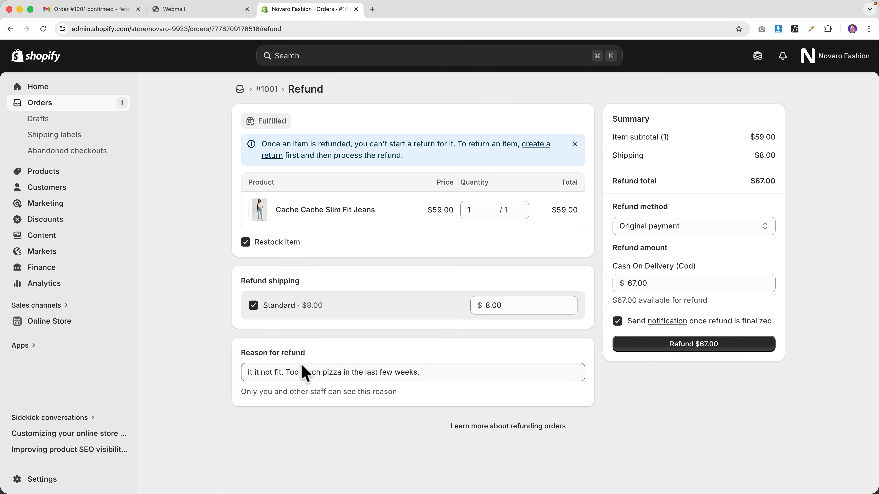
- In Gmail, open and read the order #1001 shipment email
left_click(104, 10)
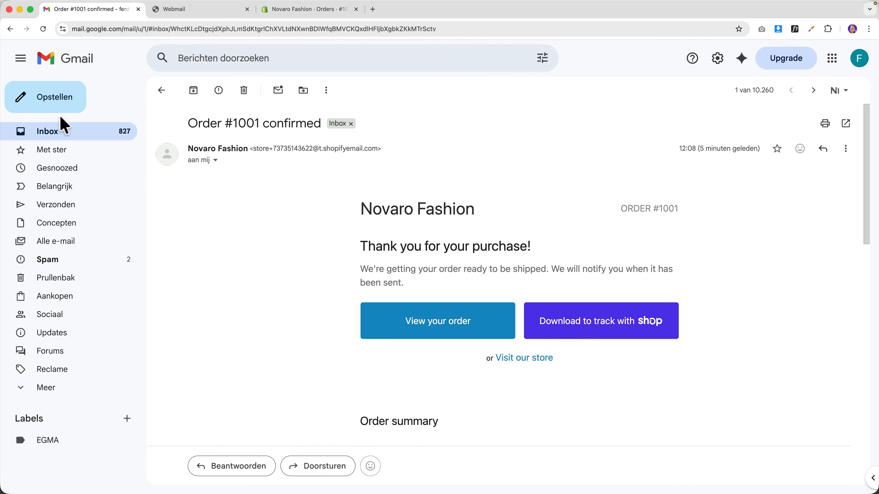
left_click(62, 132)
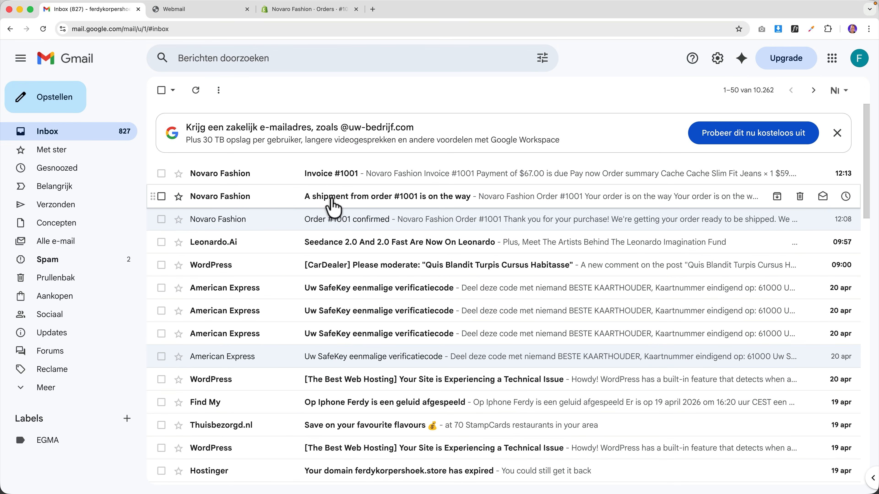
left_click(333, 207)
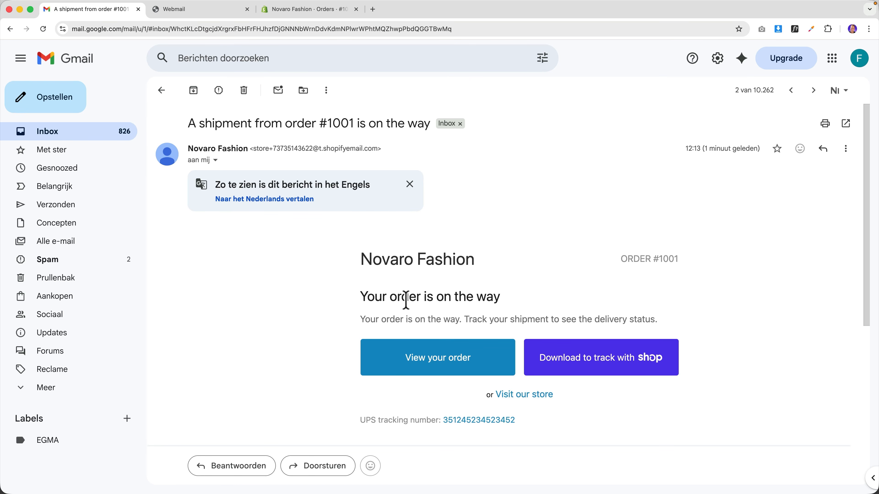
scroll(573, 292, "down", 10)
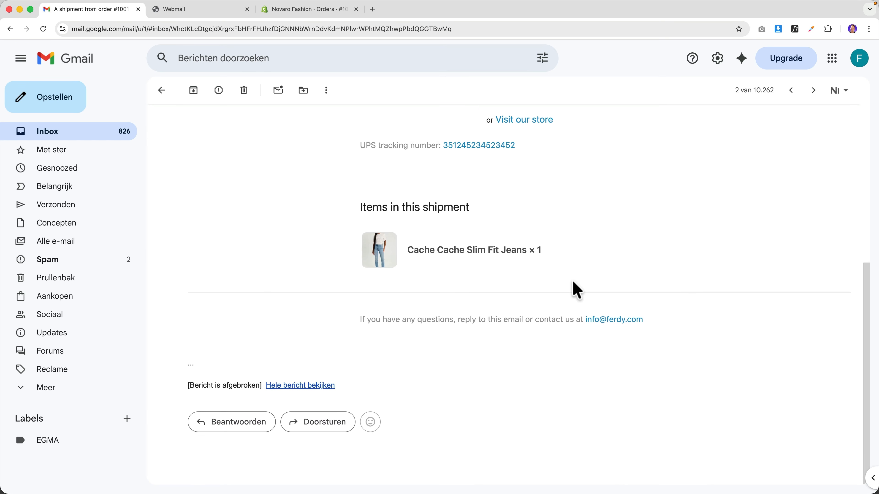
scroll(575, 289, "up", 10)
- Read the Invoice #1001 email showing $67.00 due for the jeans, then return to Shopify
left_click(82, 134)
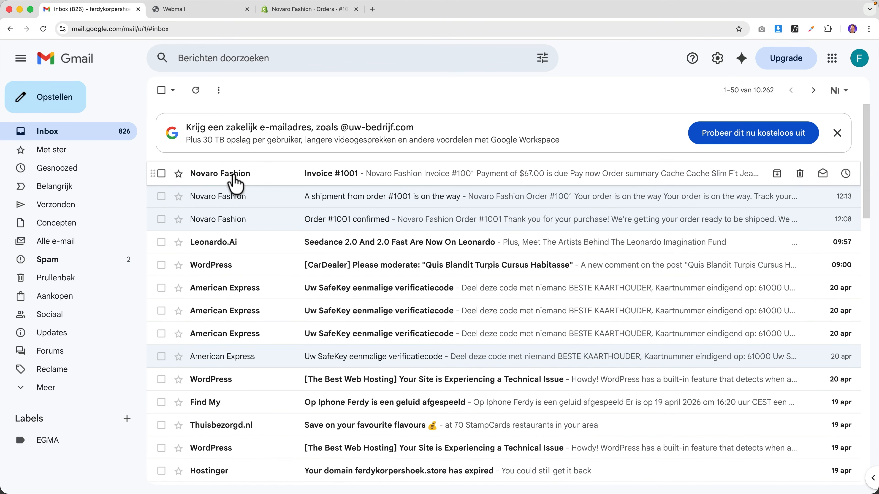
left_click(234, 175)
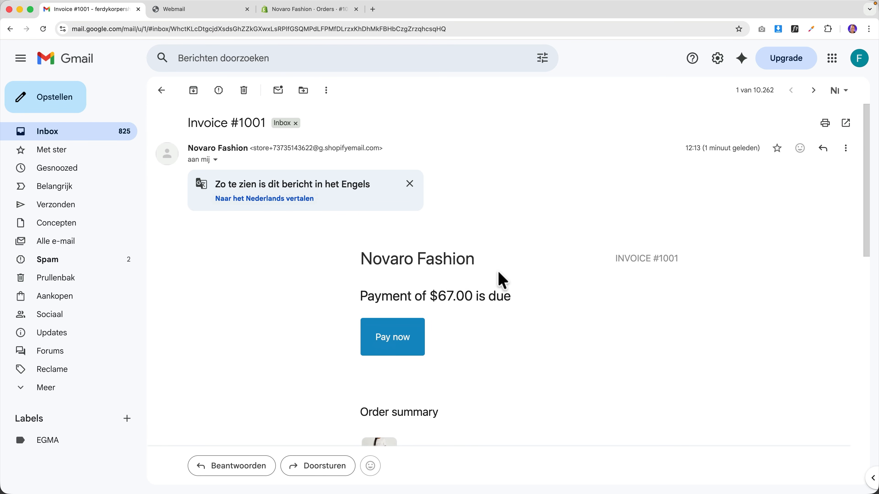
scroll(501, 281, "down", 15)
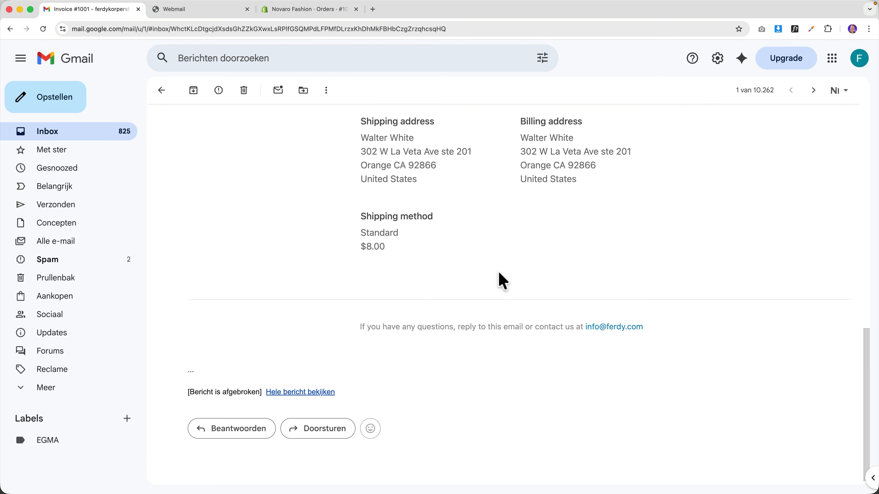
scroll(503, 281, "up", 12)
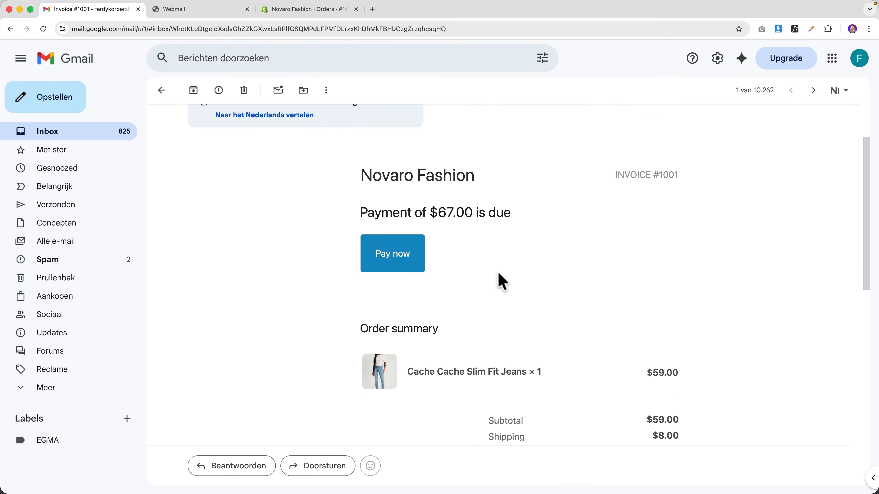
scroll(501, 281, "up", 3)
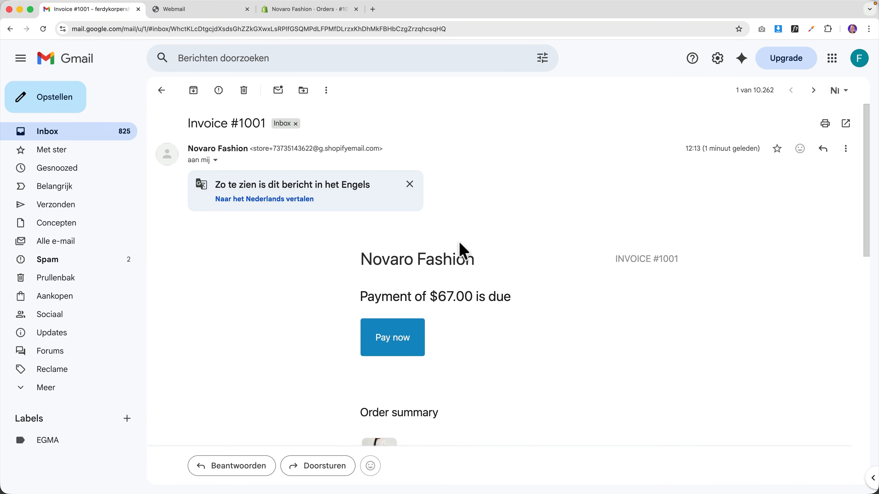
scroll(460, 244, "down", 8)
scroll(509, 227, "up", 5)
scroll(519, 222, "up", 1)
scroll(528, 212, "down", 5)
scroll(536, 220, "up", 8)
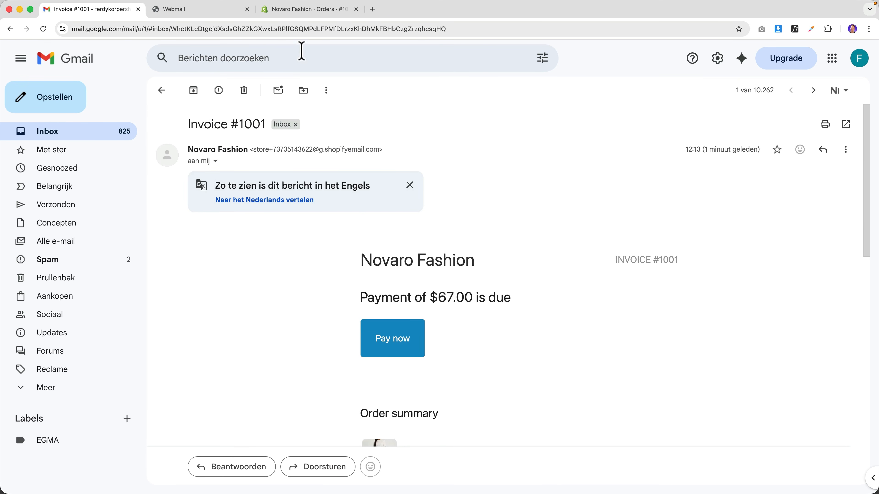
left_click(283, 15)
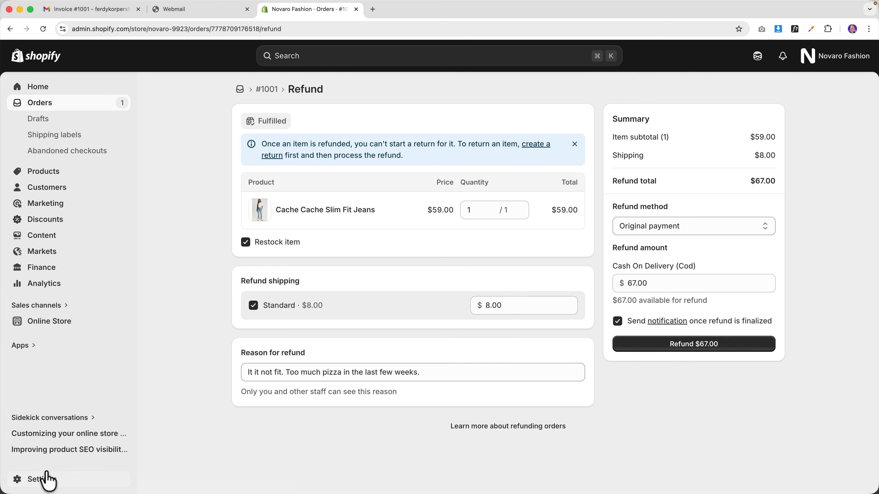
- Leave the unsaved refund and edit the code of Customer notifications > Order confirmation
left_click(47, 480)
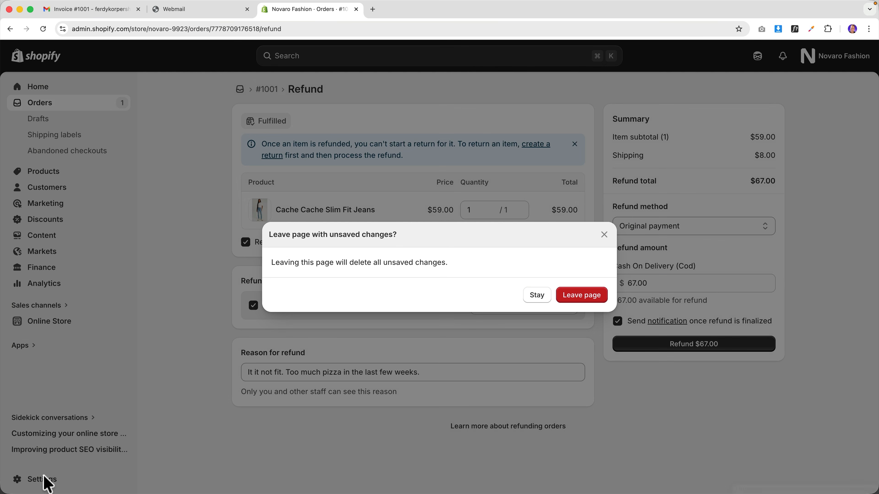
left_click(583, 295)
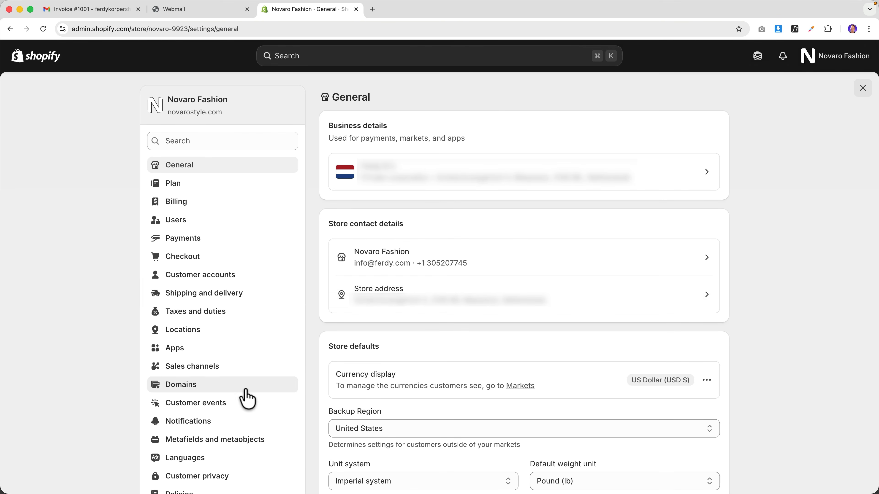
left_click(179, 428)
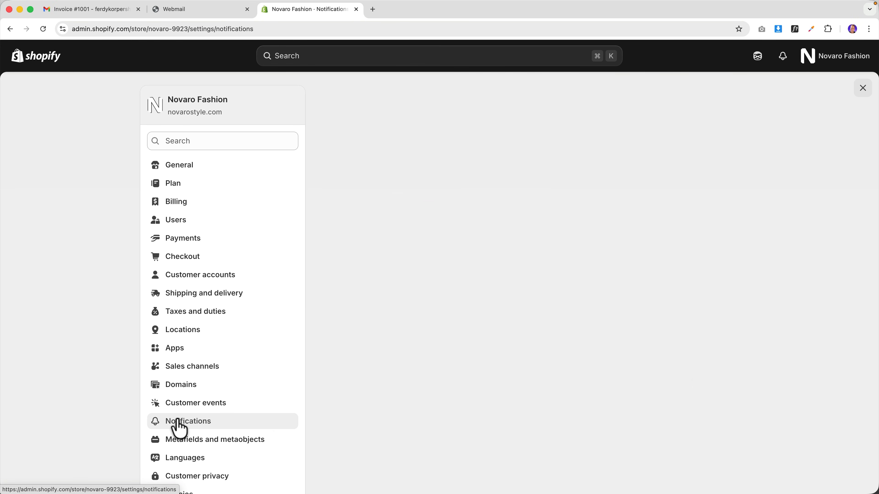
scroll(488, 233, "down", 3)
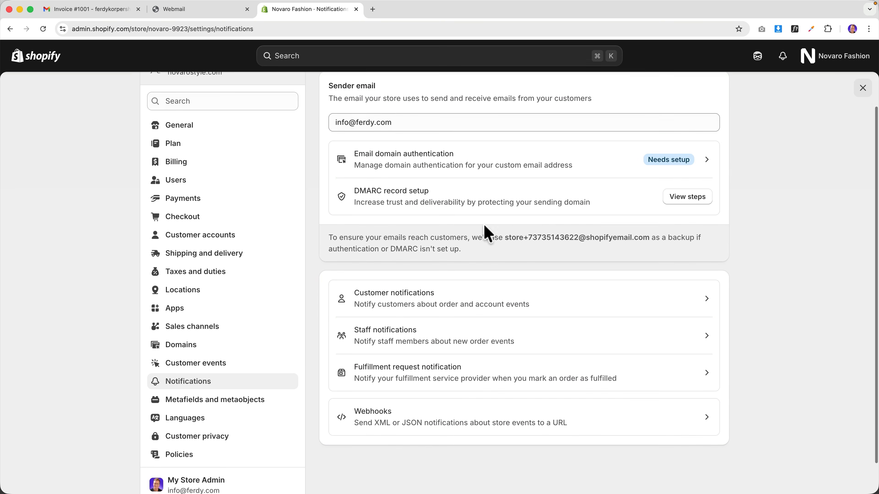
left_click(419, 268)
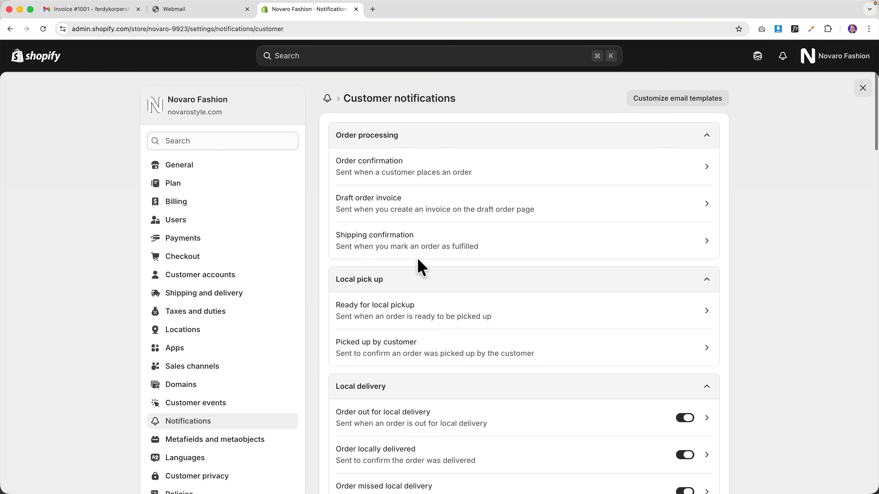
left_click(395, 173)
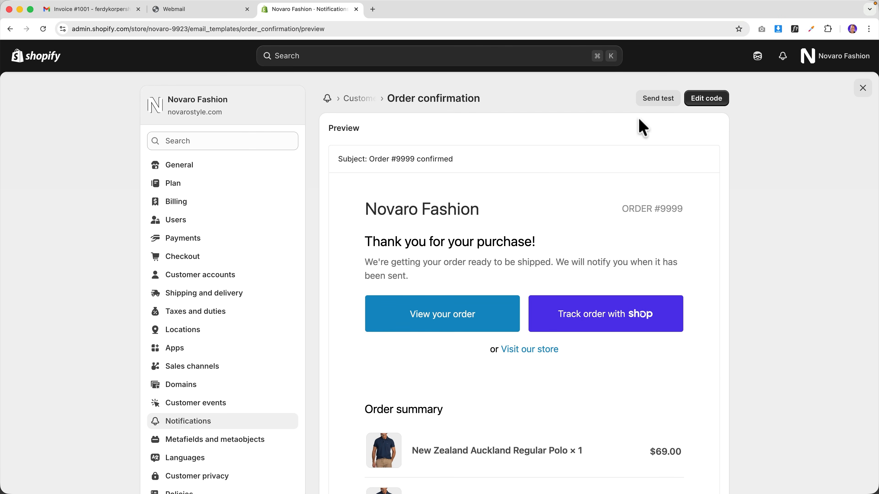
left_click(706, 101)
- Preview the rendered order confirmation email
left_click(704, 100)
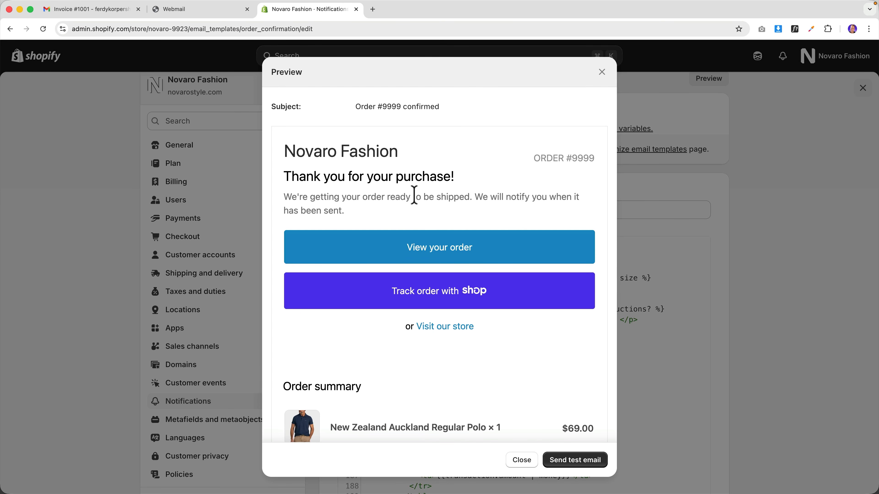
left_click_drag(311, 196, 432, 198)
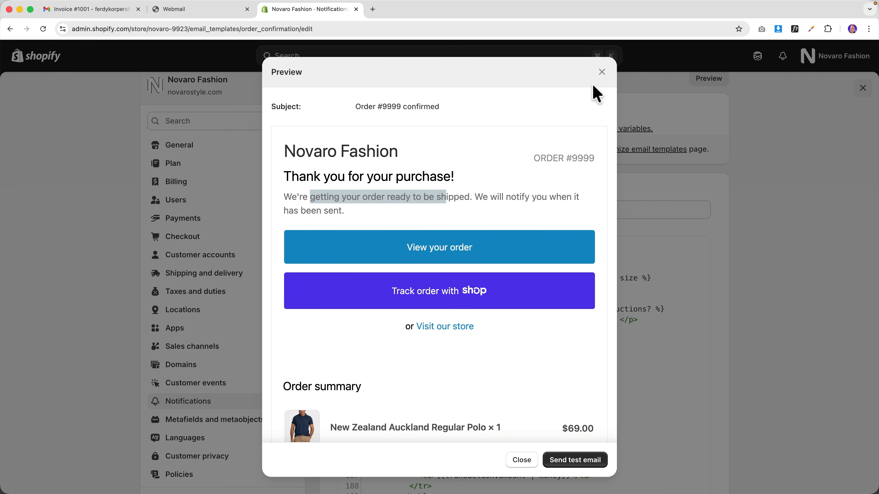
left_click(603, 73)
- Replace all "We're getting your order ready to be shipped" with "Your order has been shipped" in the code
left_click(508, 279)
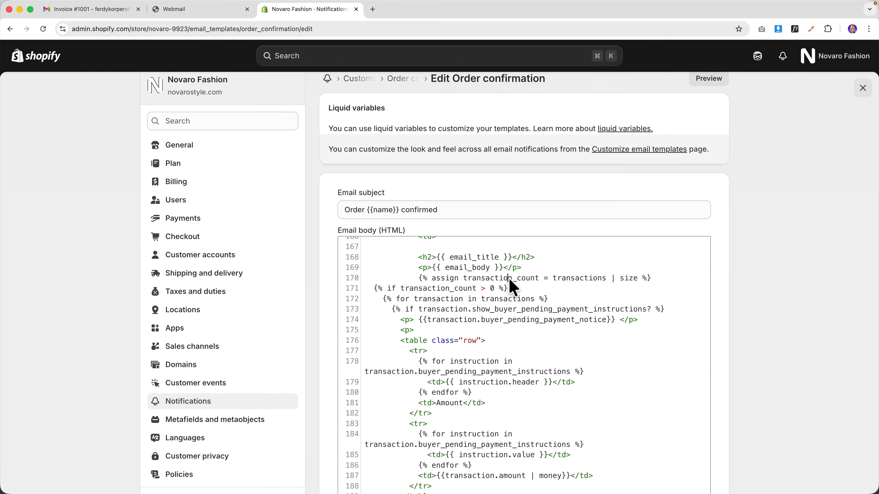
key("super+f")
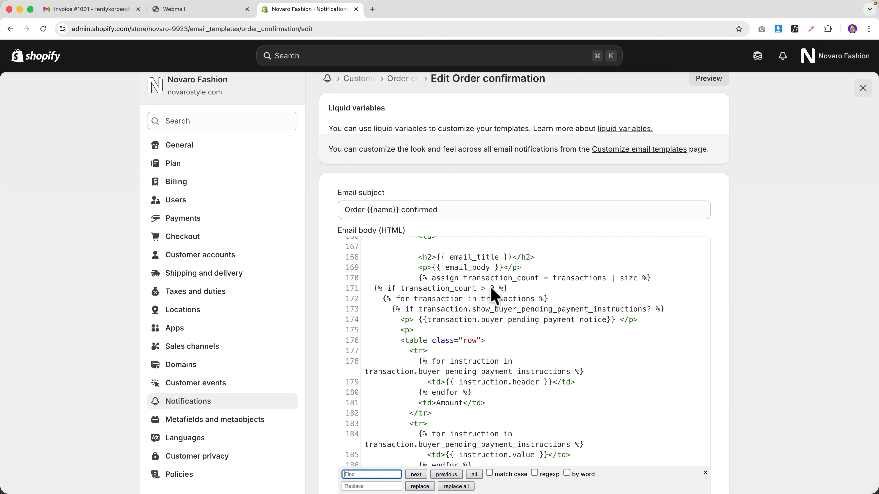
left_click(417, 474)
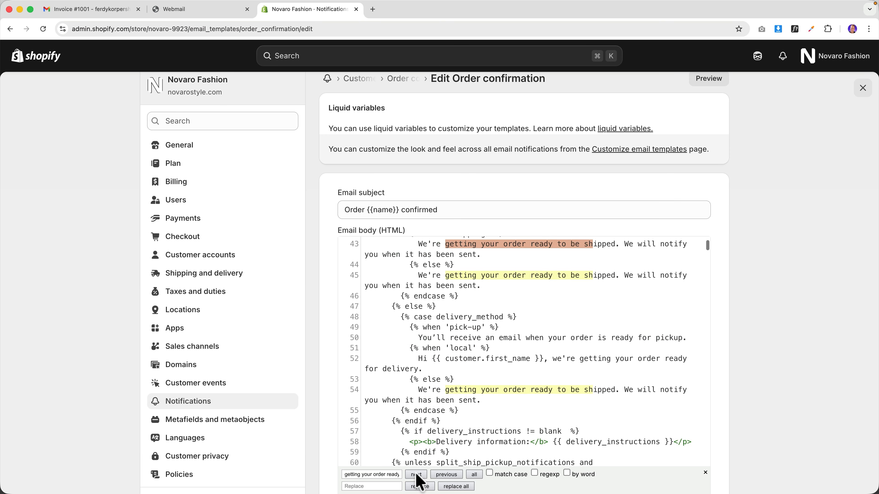
scroll(492, 274, "up", 1)
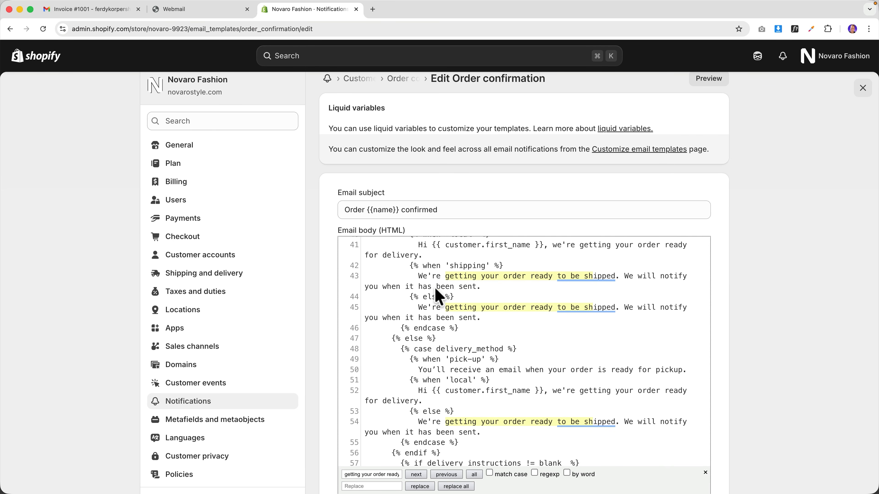
key("Up")
left_click_drag(438, 274, 613, 279)
key("super+c")
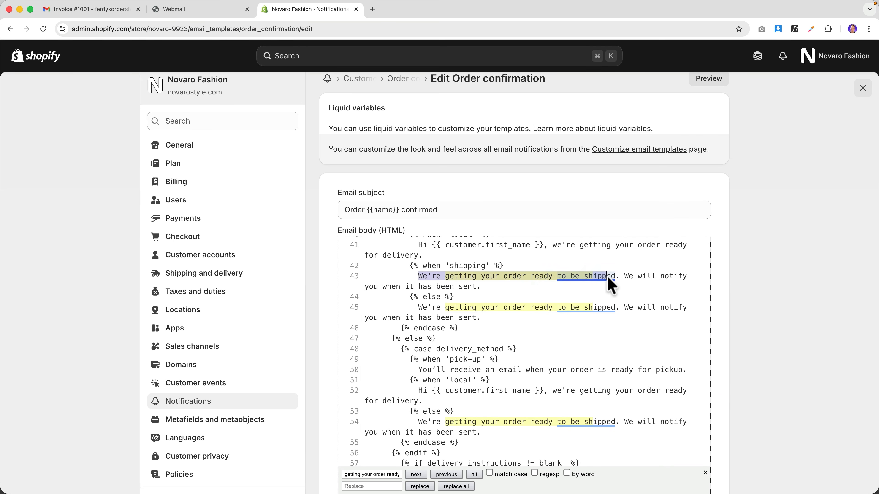
left_click(364, 474)
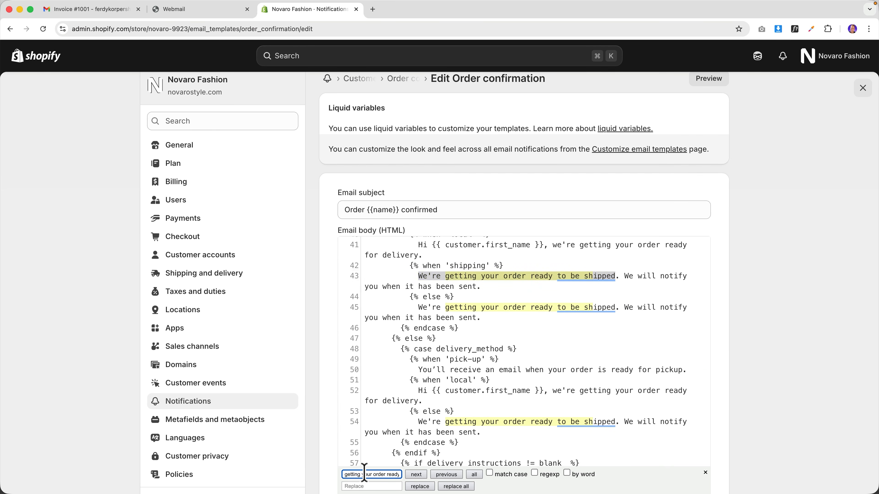
key("super+v")
left_click(360, 486)
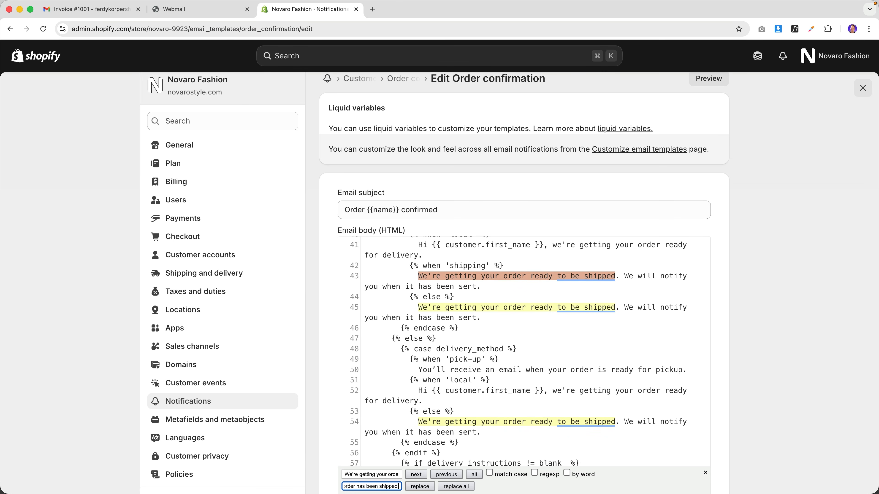
left_click(451, 485)
- Save the reworded template and check the updated shipping line in its preview
left_click(431, 273)
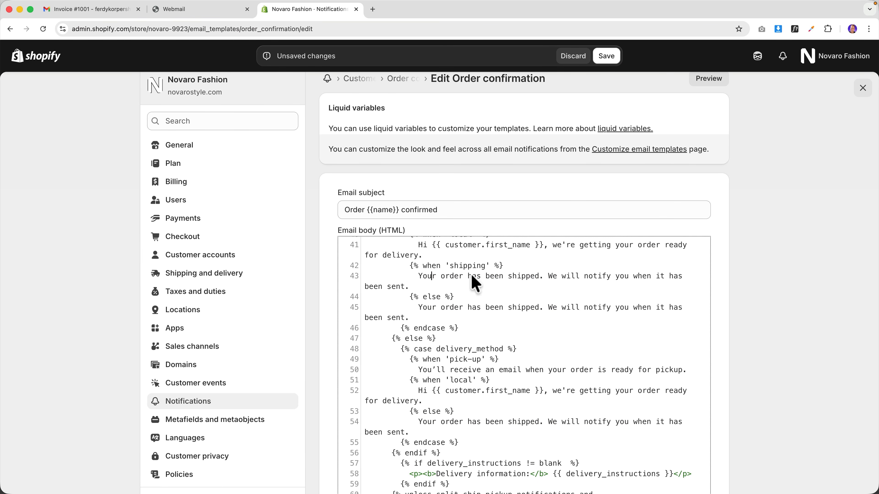
scroll(587, 298, "down", 5)
scroll(579, 319, "up", 10)
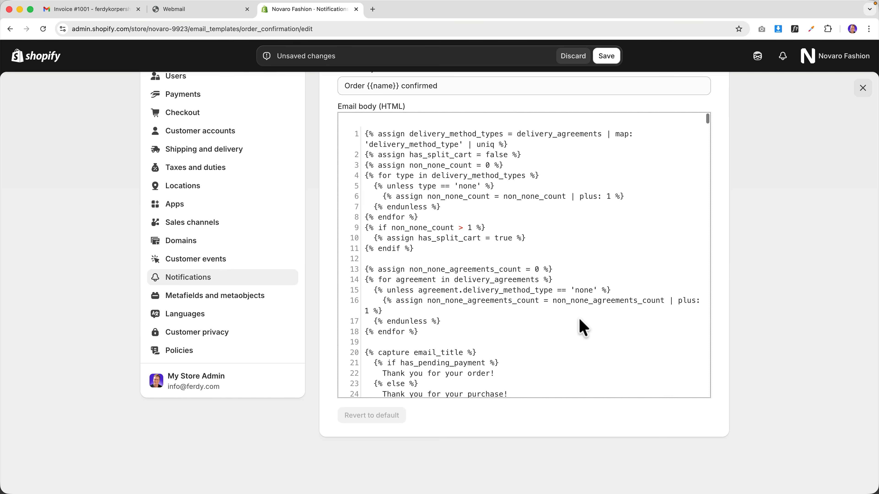
scroll(579, 317, "down", 5)
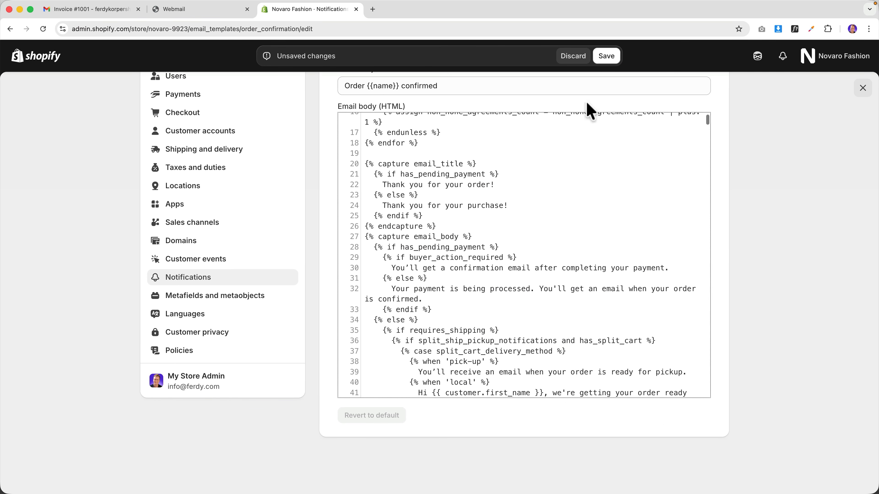
left_click(606, 56)
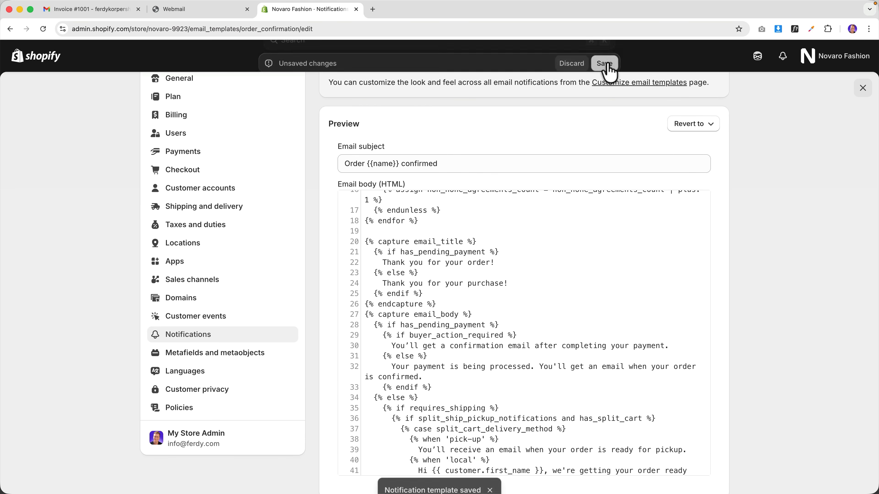
left_click(711, 211)
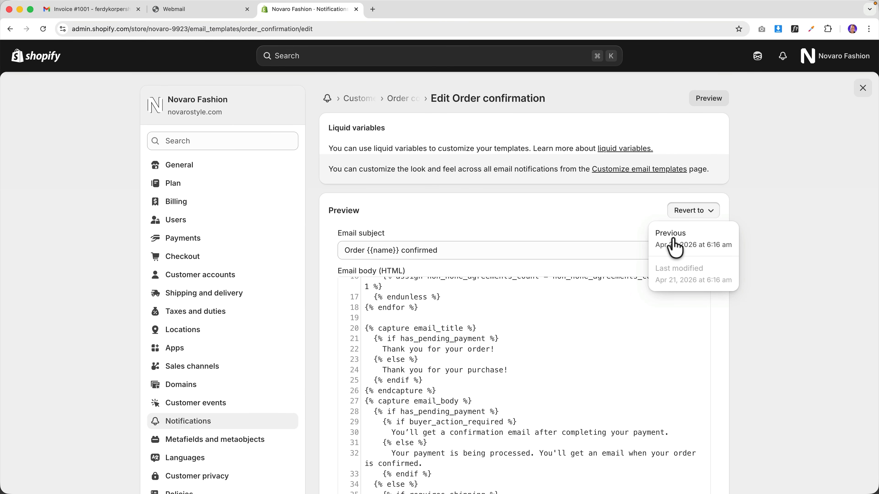
left_click(744, 108)
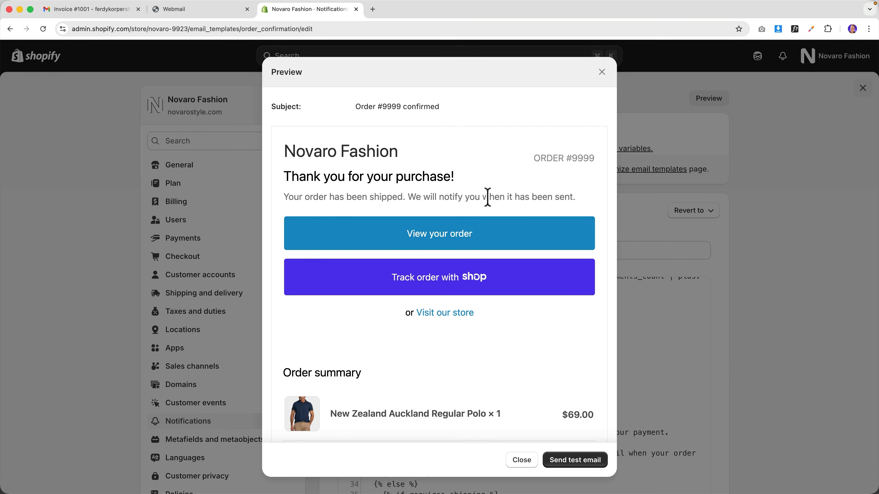
left_click_drag(458, 197, 305, 178)
left_click(600, 78)
- Revert the template to its previous version, save it, and preview the restored email
left_click(714, 212)
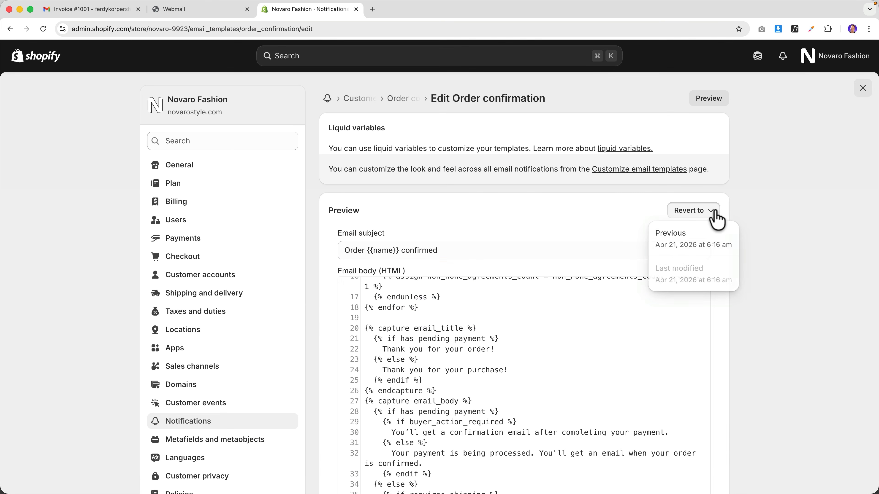
left_click(679, 244)
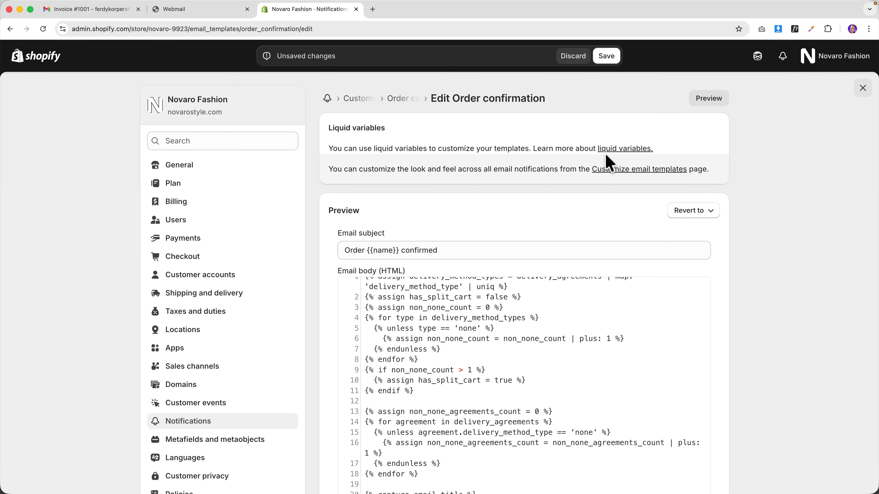
left_click(602, 56)
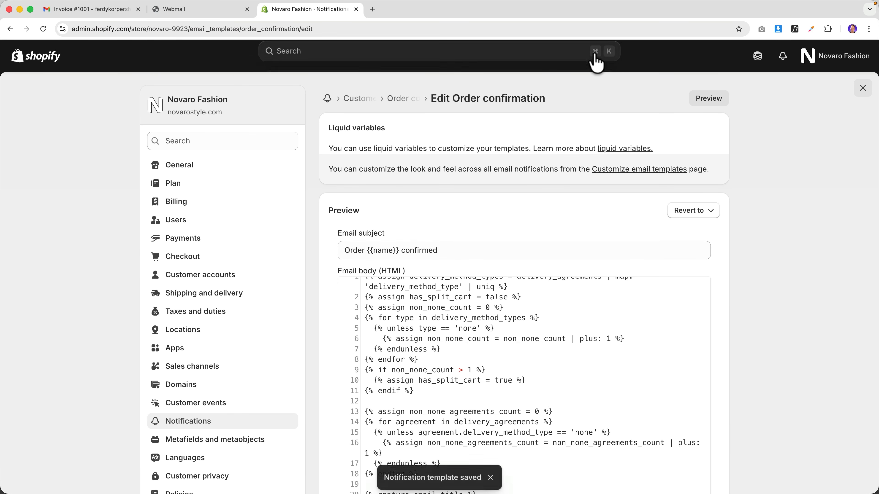
left_click(712, 103)
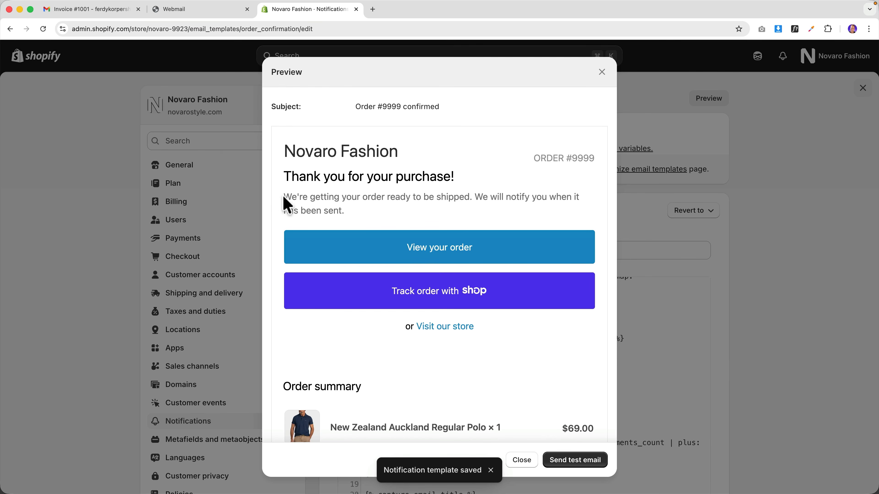
left_click_drag(284, 198, 467, 212)
left_click(515, 182)
scroll(493, 223, "down", 1)
scroll(493, 224, "up", 1)
left_click(602, 73)
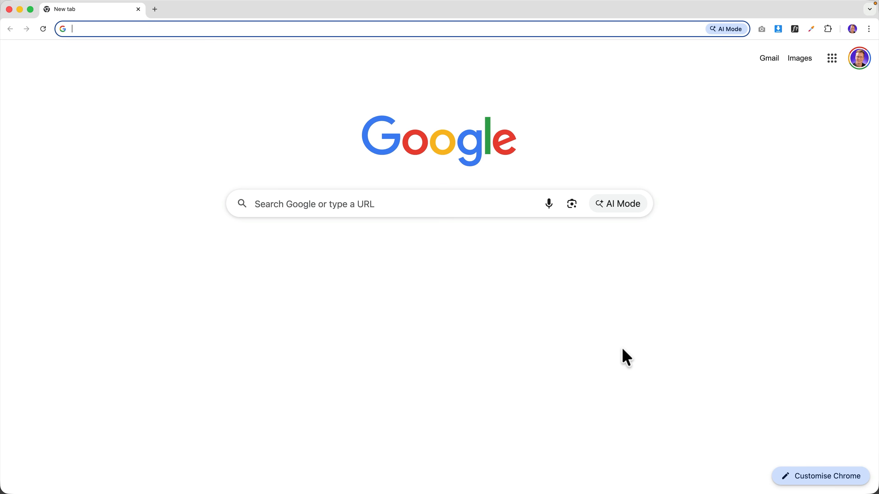
- Go to ferdy.com, search the site for 'shopify', and open the Shopify Tutorial For Beginners article
type("ferdy")
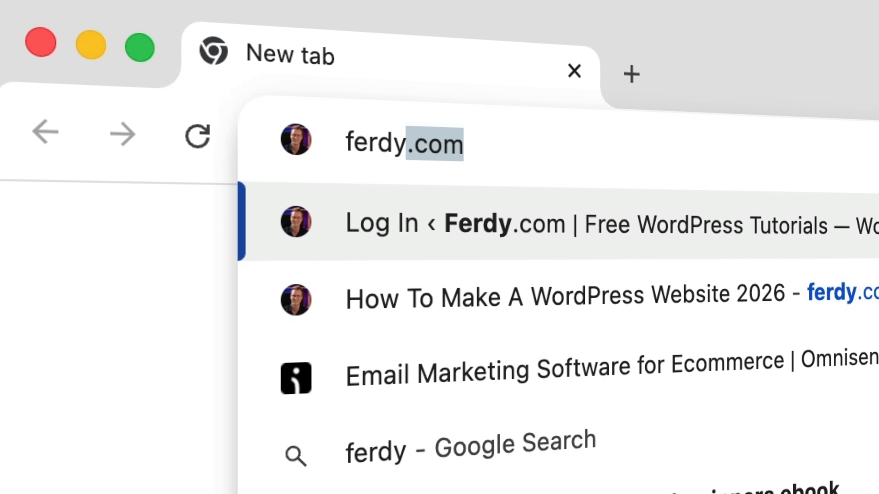
type(".com")
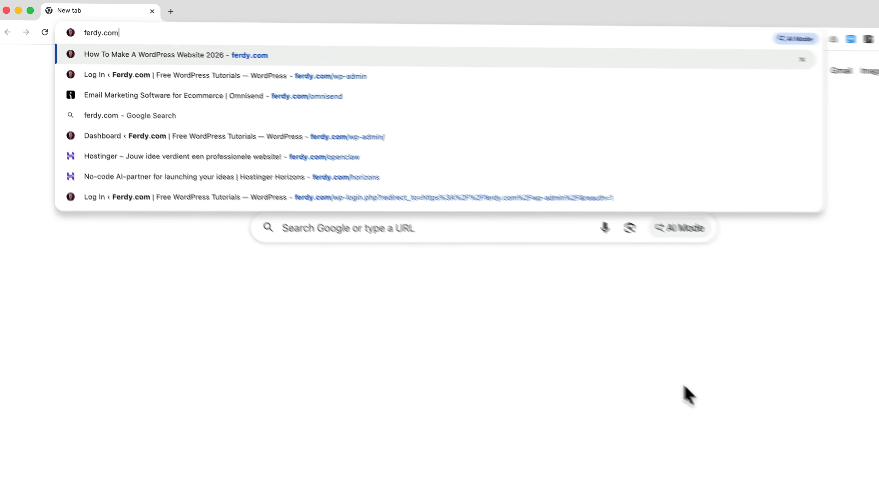
key("Return")
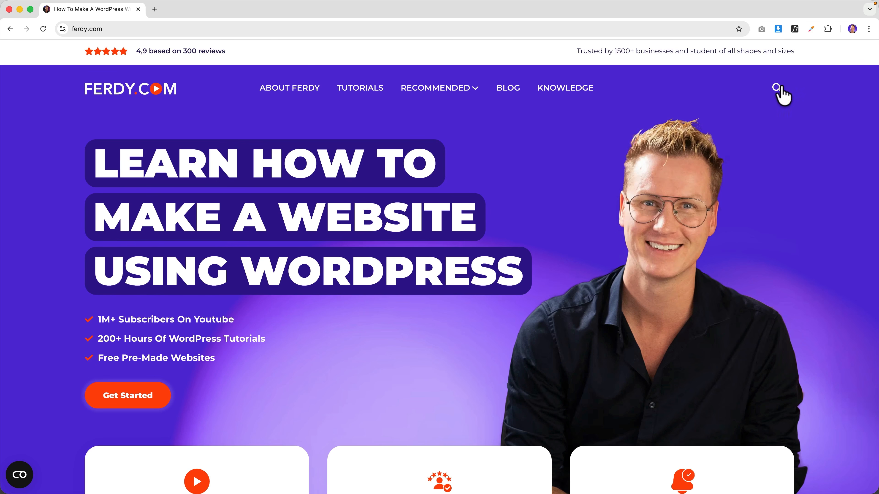
left_click(777, 89)
type("shopify")
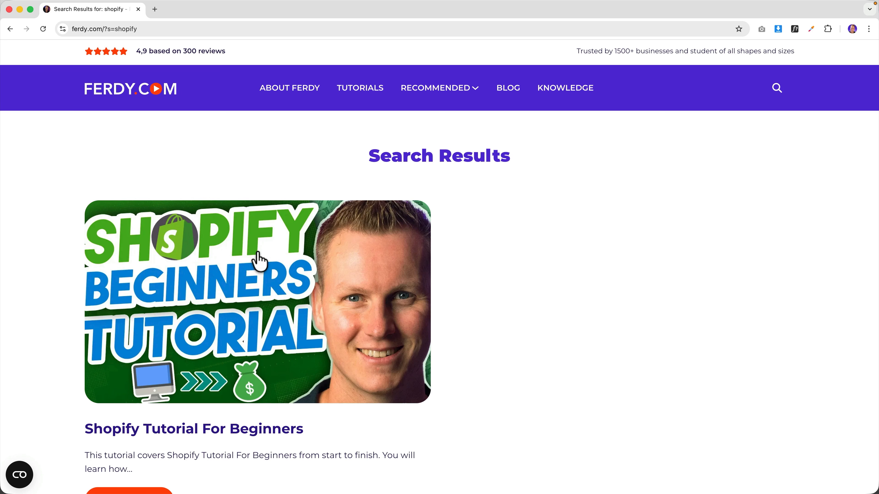
left_click(216, 285)
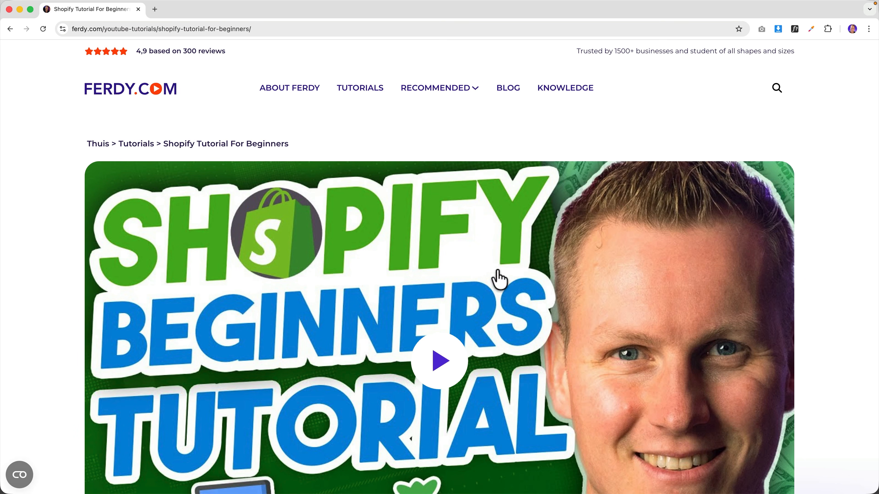
scroll(512, 291, "down", 2)
scroll(521, 299, "down", 10)
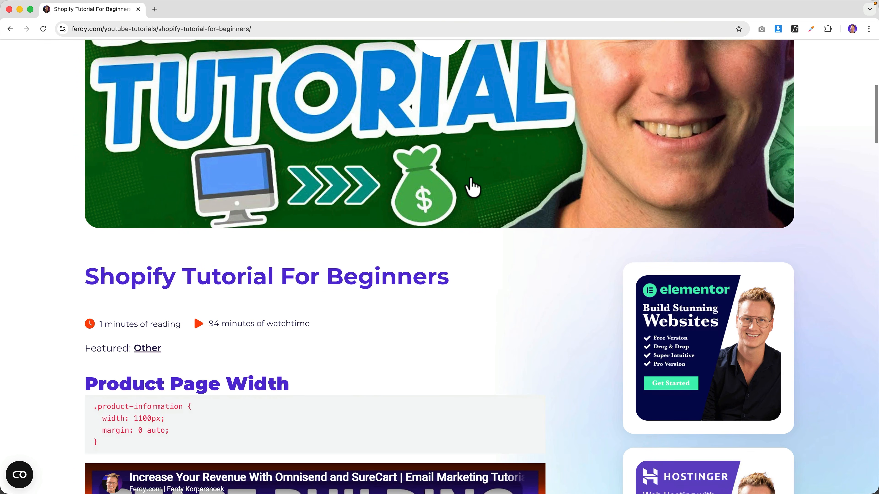
scroll(472, 187, "down", 10)
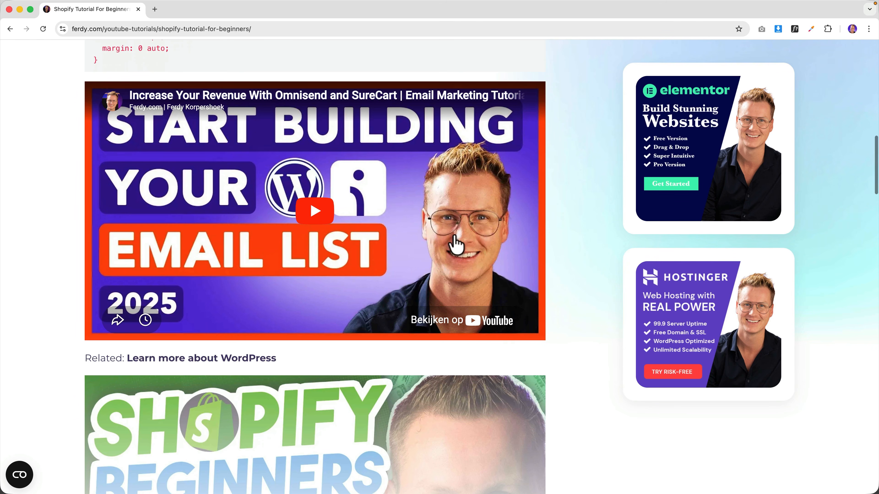